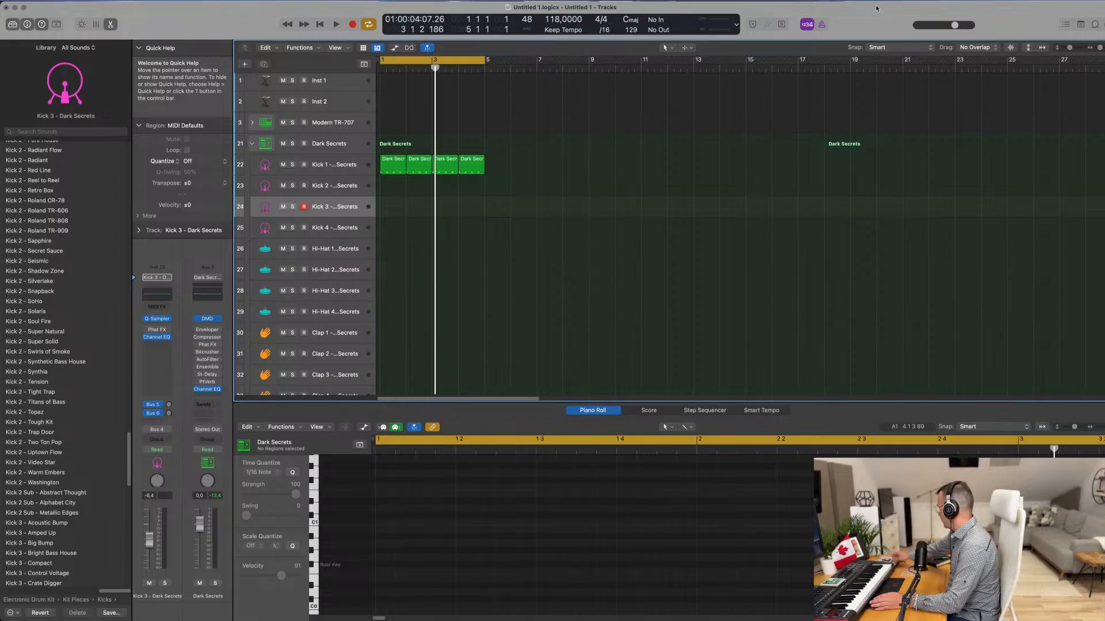
Step: Move the first Kick 1 region to the Hi-Hat 1 track and shift its four notes onto the off-beats, two octaves higher
key(space)
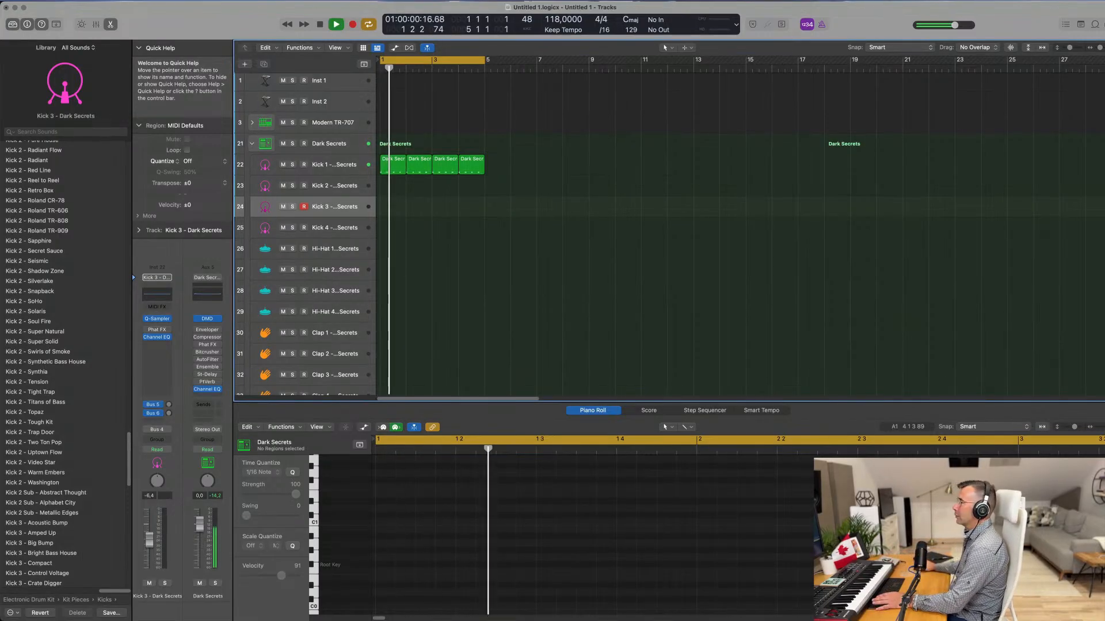
click(320, 168)
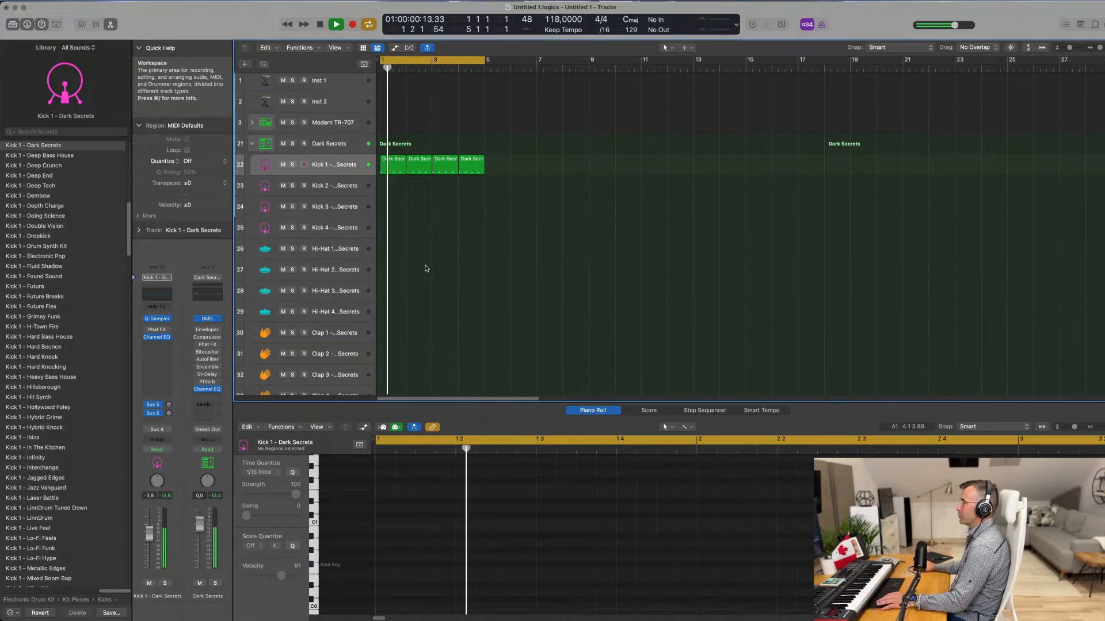
click(394, 165)
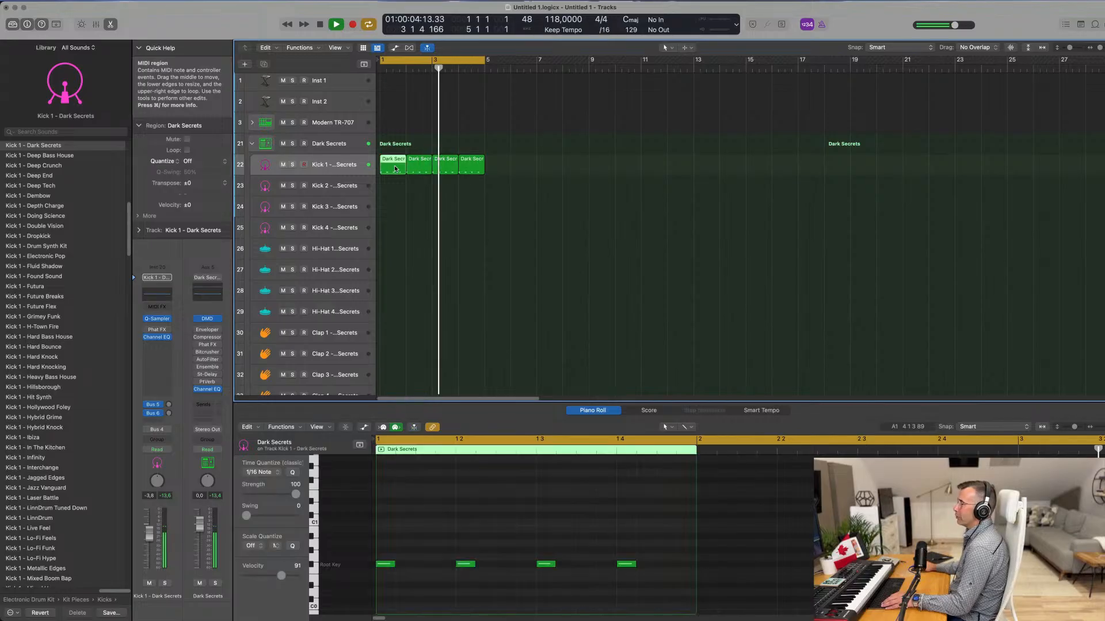
drag(394, 165, 398, 275)
drag(393, 554, 680, 604)
drag(388, 566, 680, 602)
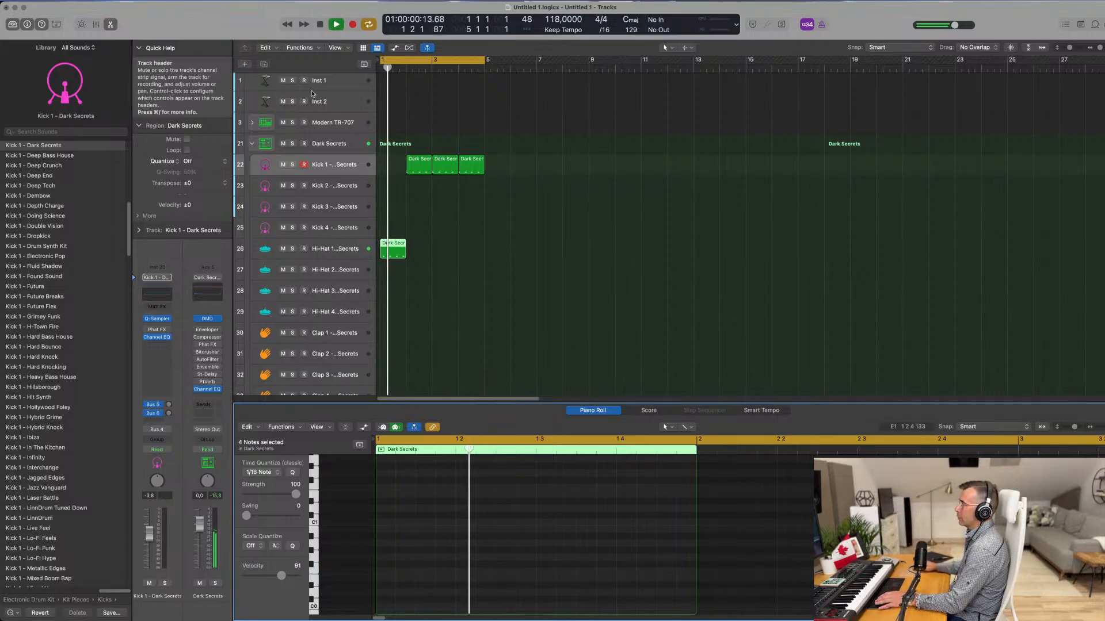
Step: Fill the empty bar 1 of the Kick 1 track with a copy of its second region and play it with the hi-hat
drag(420, 167, 394, 167)
key(space)
click(389, 257)
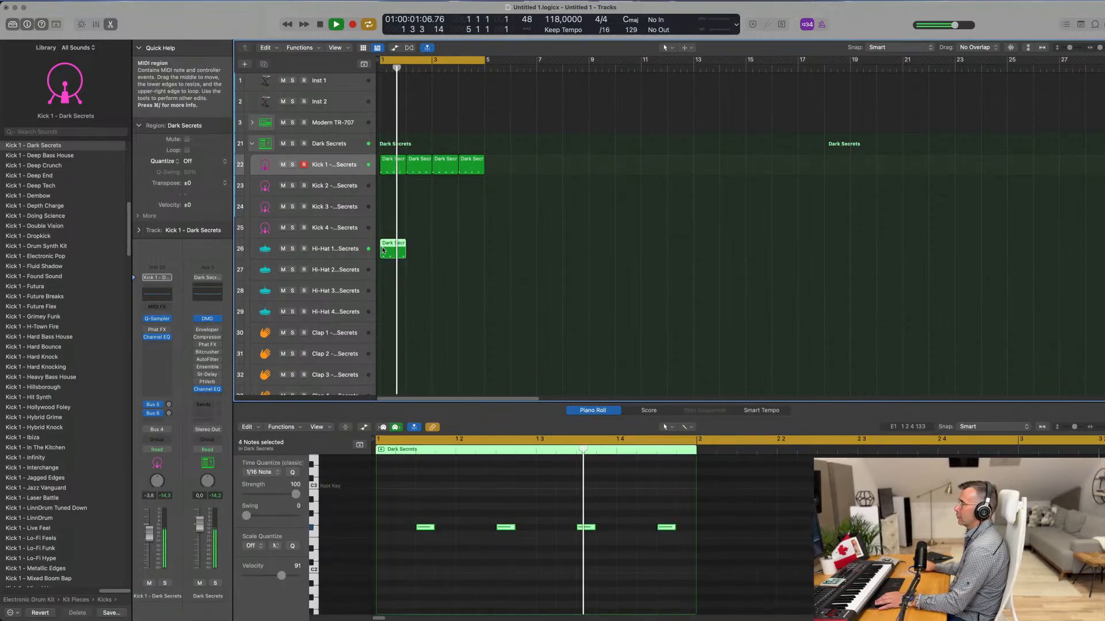
Step: Move the Hi-Hat 1 region to the Hi-Hat 2 track and raise its four notes by an octave
drag(390, 257, 391, 271)
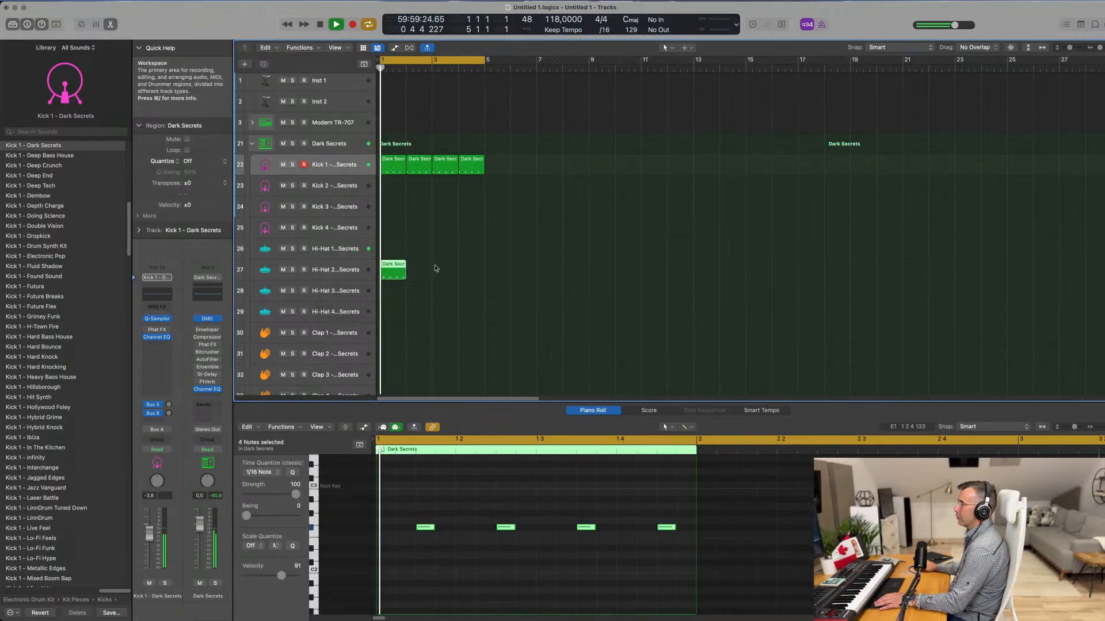
scroll(450, 309, down, 1)
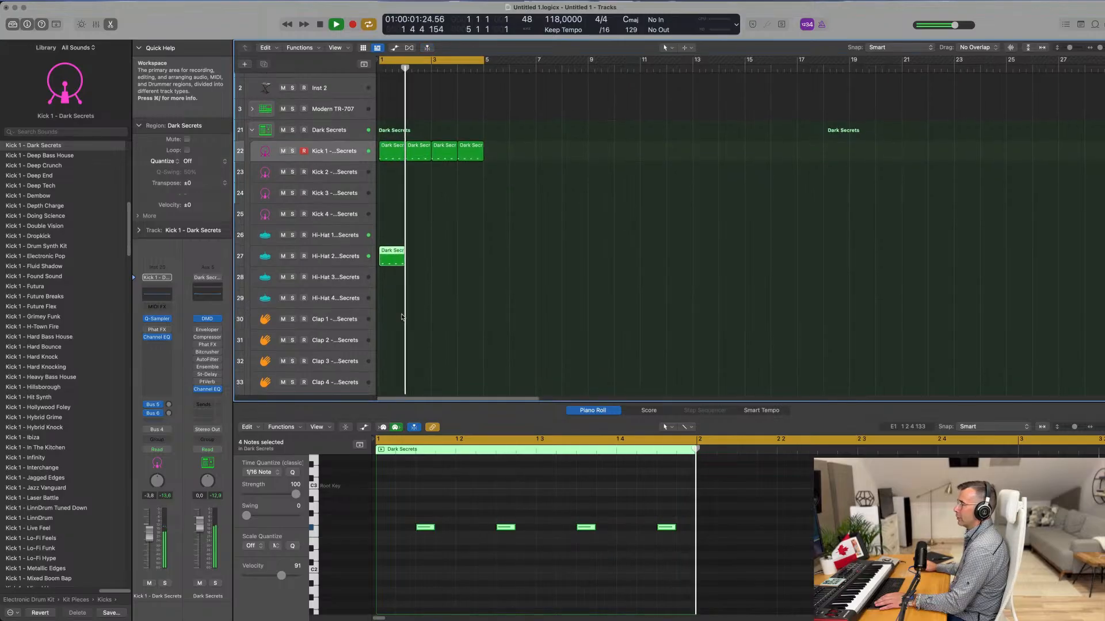
click(454, 516)
drag(453, 514, 676, 547)
key(Delete)
key(space)
key(space)
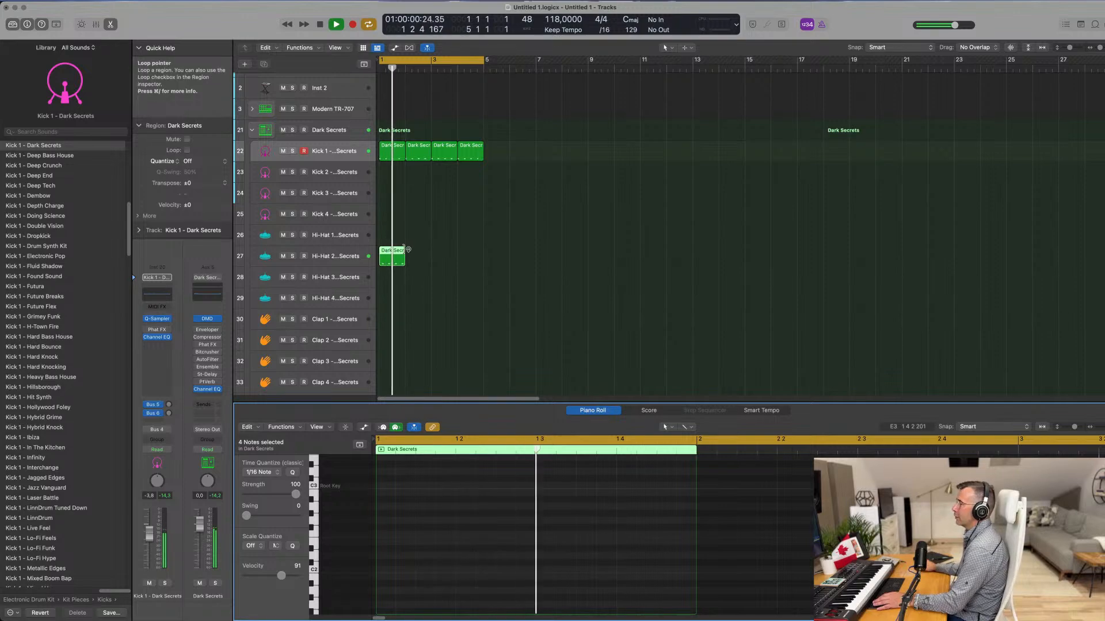
Step: Move the Hi-Hat 2 region to the Hi-Hat 3 track and repeat it three times to fill bars 1 to 4
drag(389, 253, 389, 274)
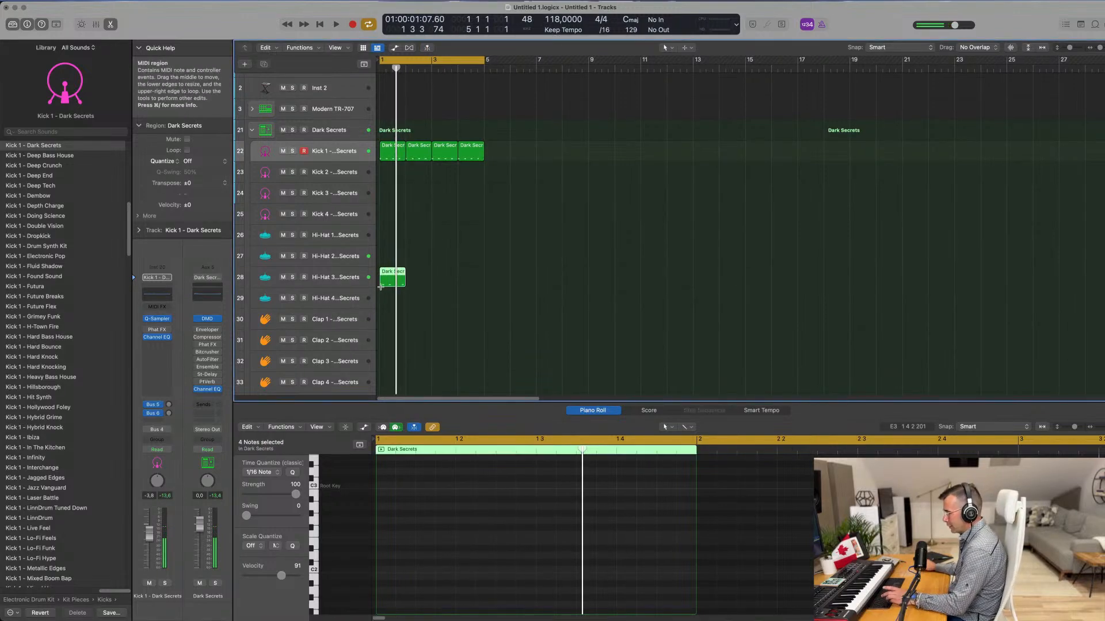
key(super+r)
key(super+r)
key(super+r)
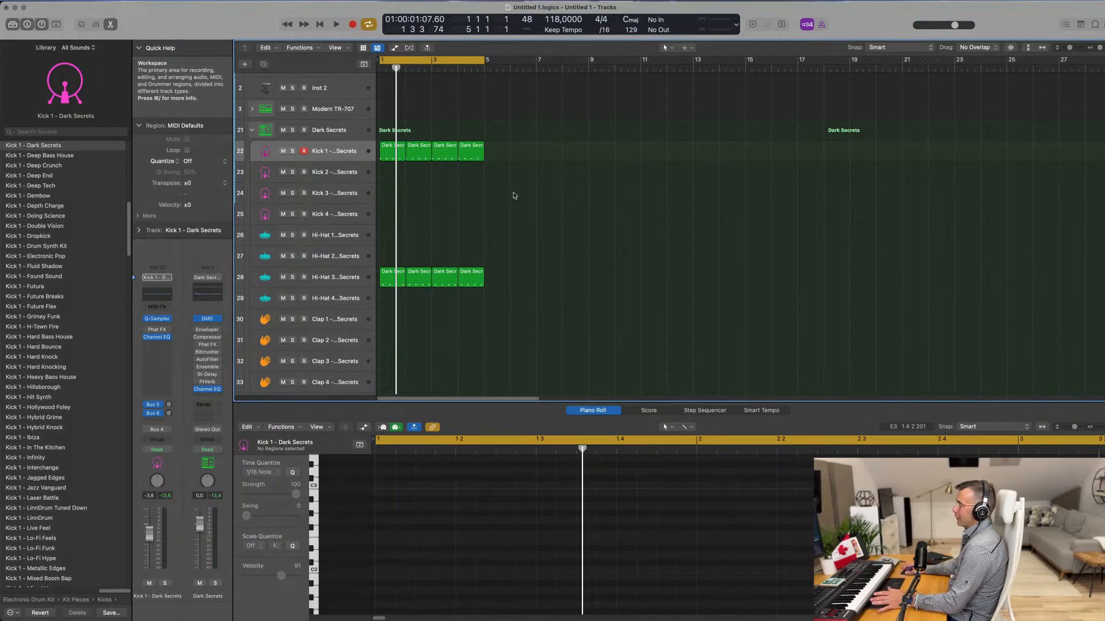
Step: Play the loop and copy the first Hi-Hat 3 region to bar 1 of the Clap 1 track
scroll(535, 230, up, 1)
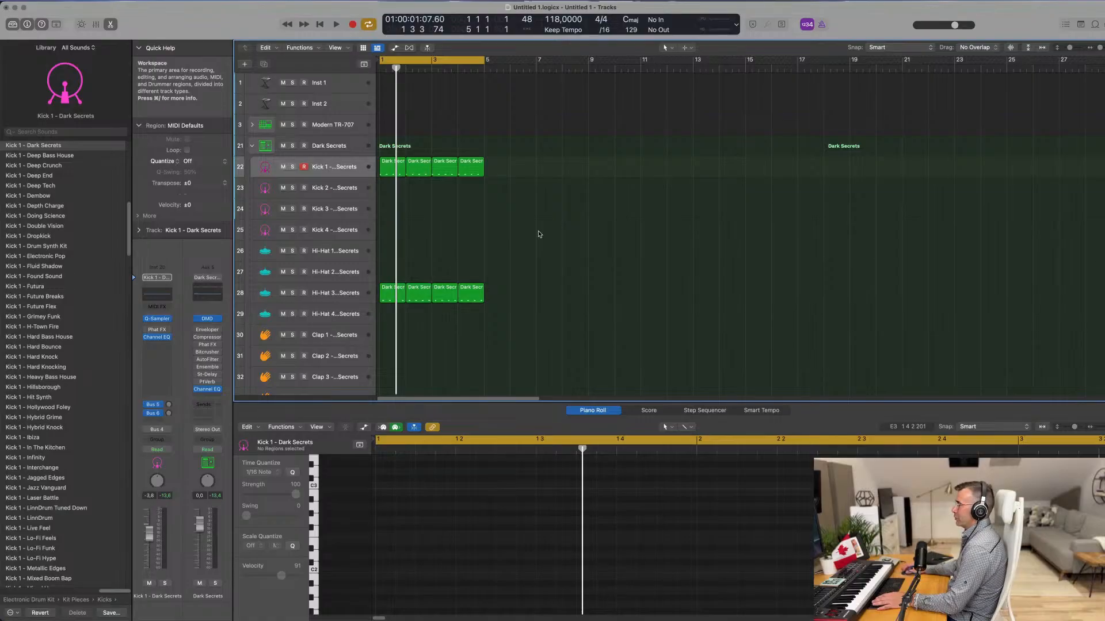
key(space)
click(350, 293)
scroll(625, 269, down, 5)
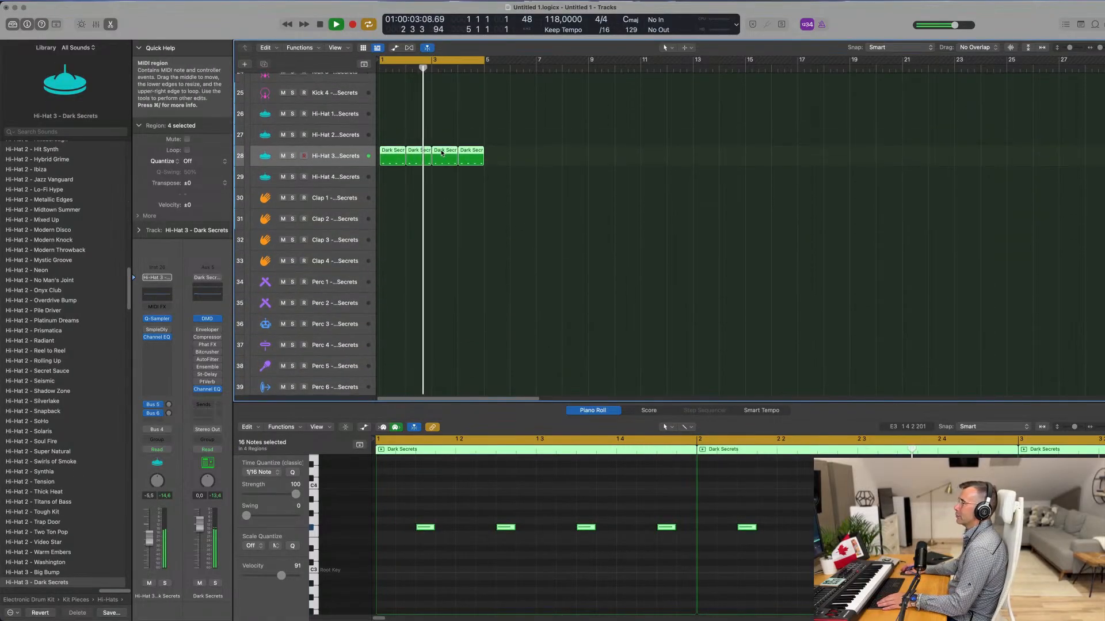
click(391, 156)
drag(391, 158, 392, 196)
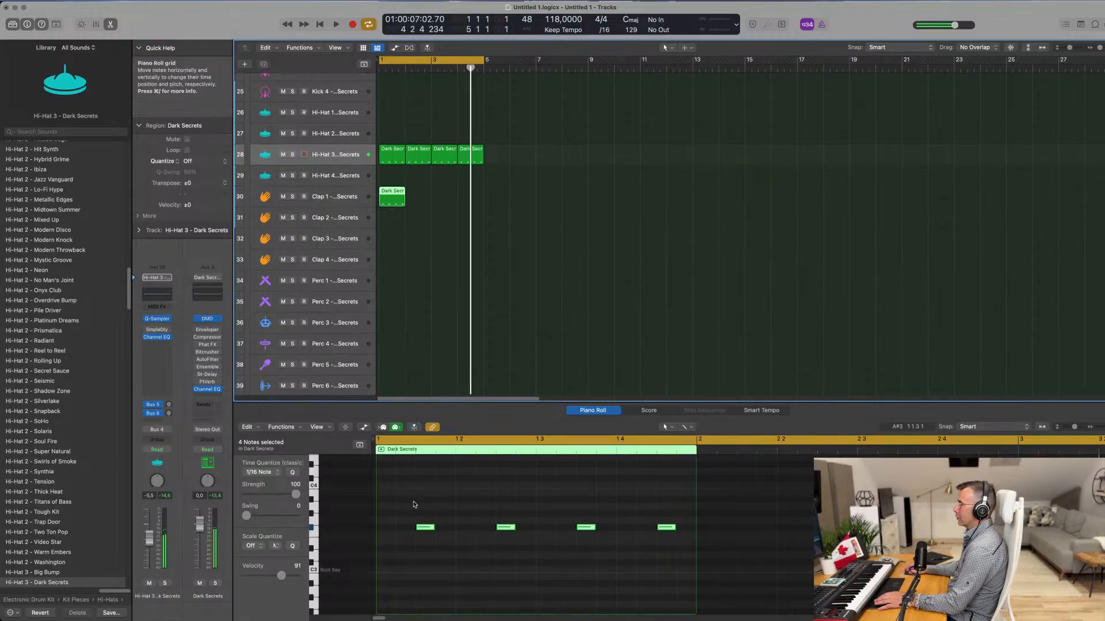
Step: Delete the first three notes of the clap region and move the remaining one to beat 4, an octave lower
drag(410, 502, 588, 540)
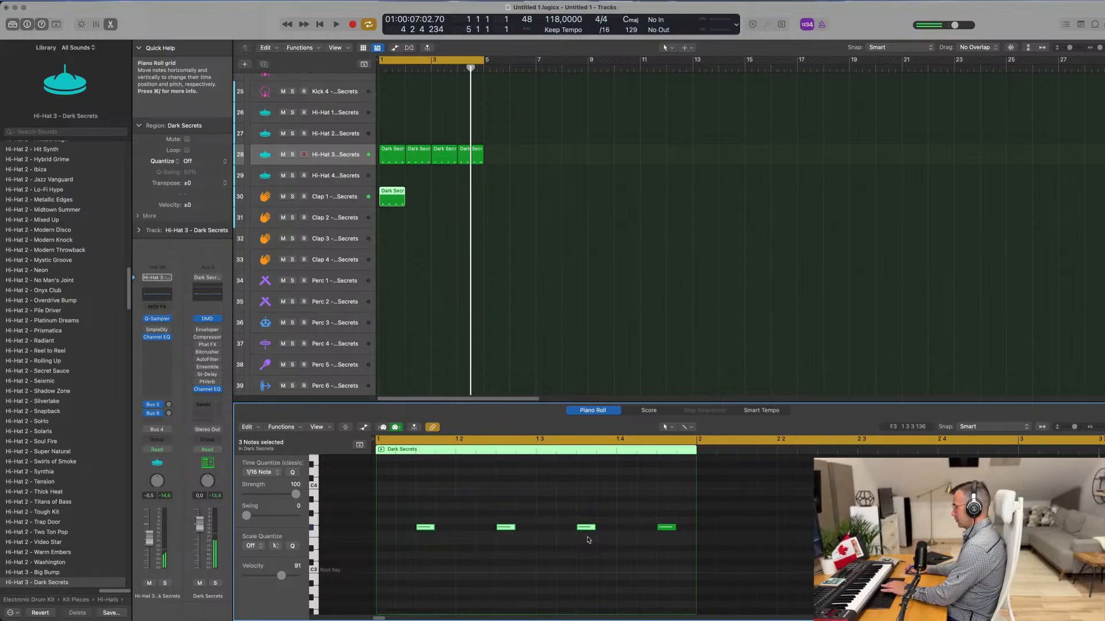
drag(667, 528, 629, 530)
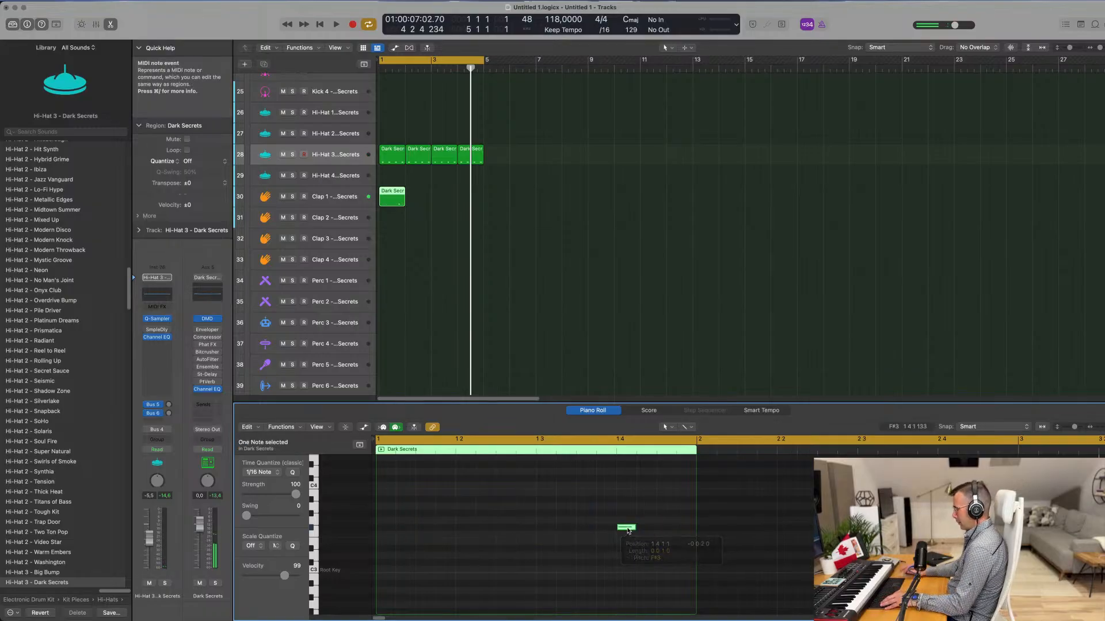
key(space)
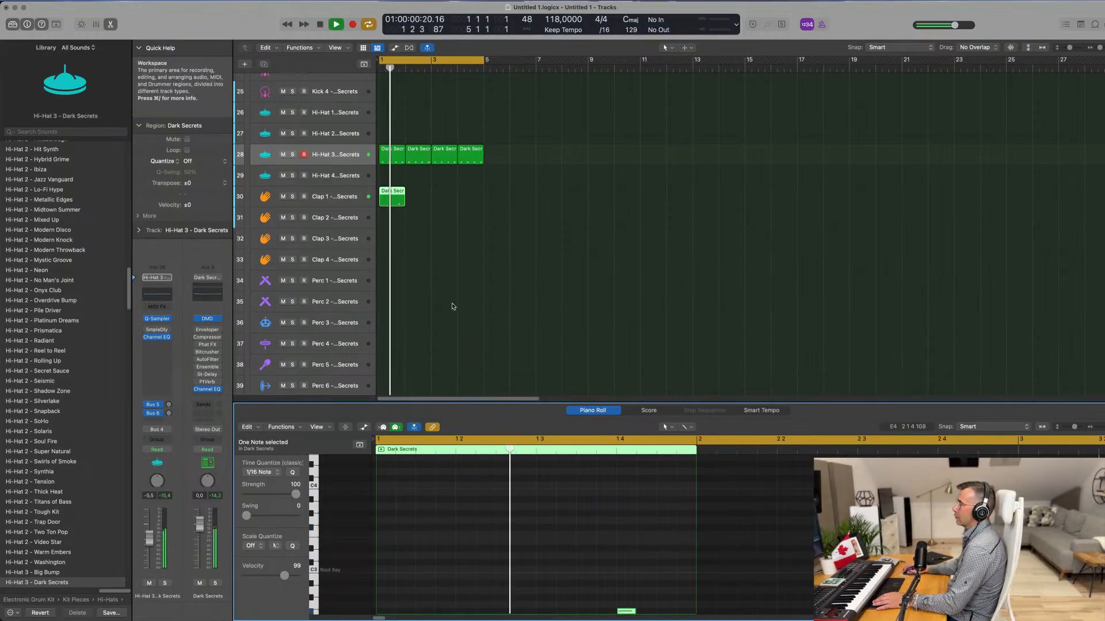
Step: Move the clap region to the Clap 2 track and repeat it three times to fill bars 1 to 4
drag(396, 197, 397, 218)
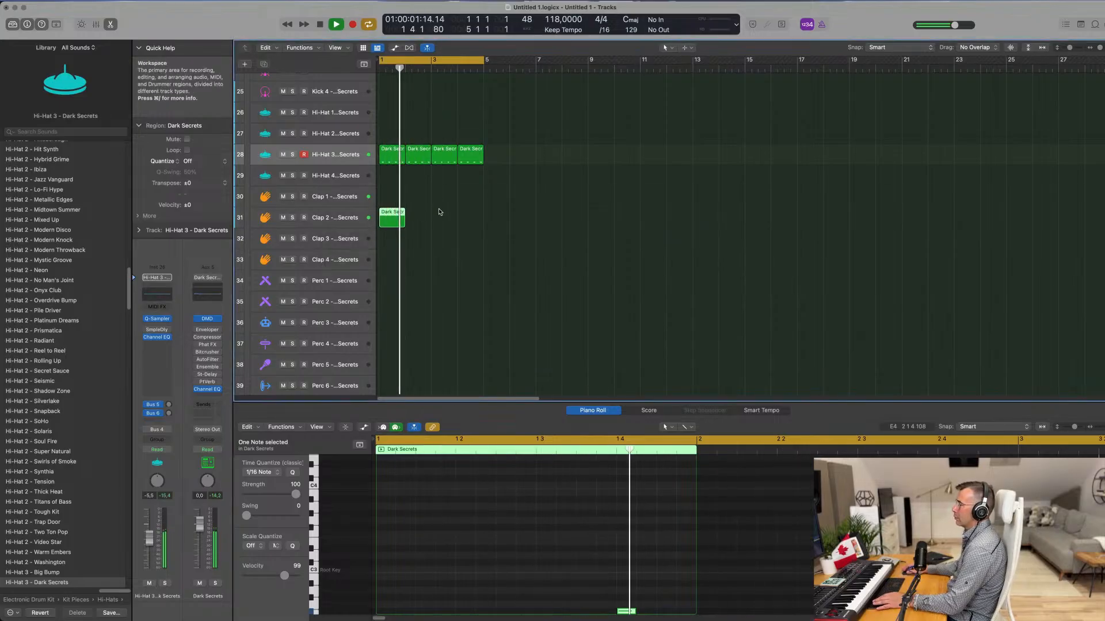
key(Return)
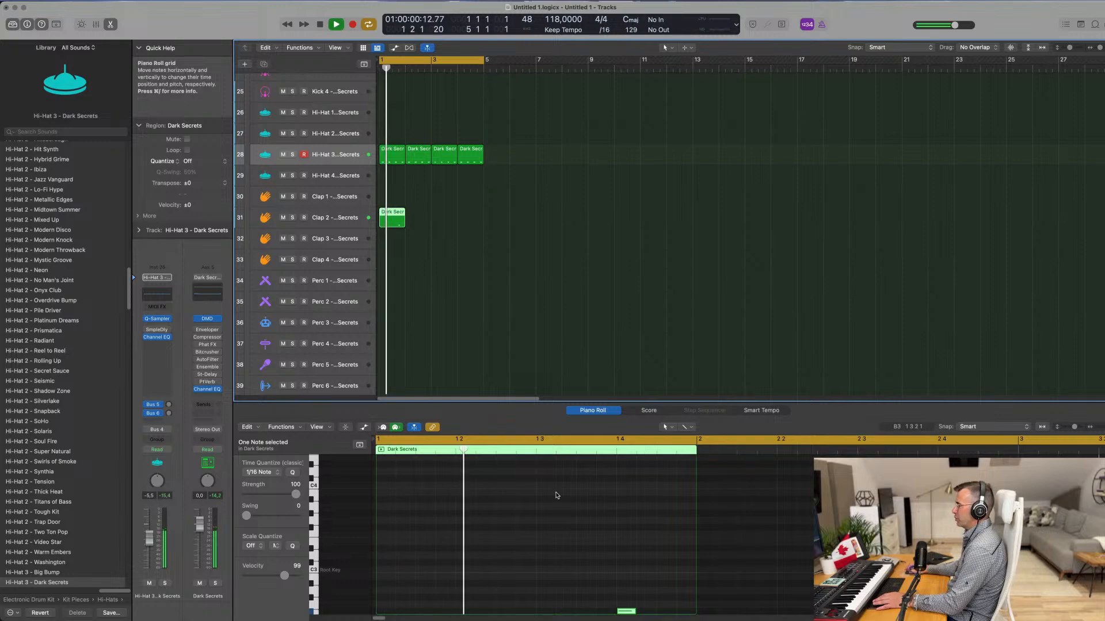
scroll(557, 493, down, 2)
drag(442, 217, 398, 222)
key(Return)
key(super+r)
key(super+r)
key(super+r)
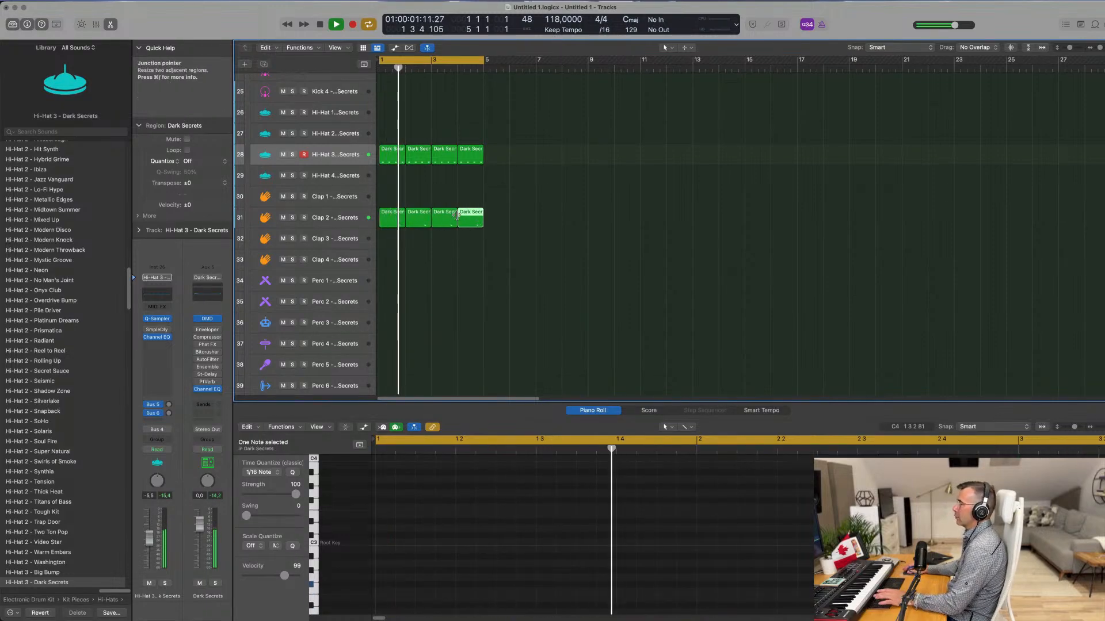
click(332, 219)
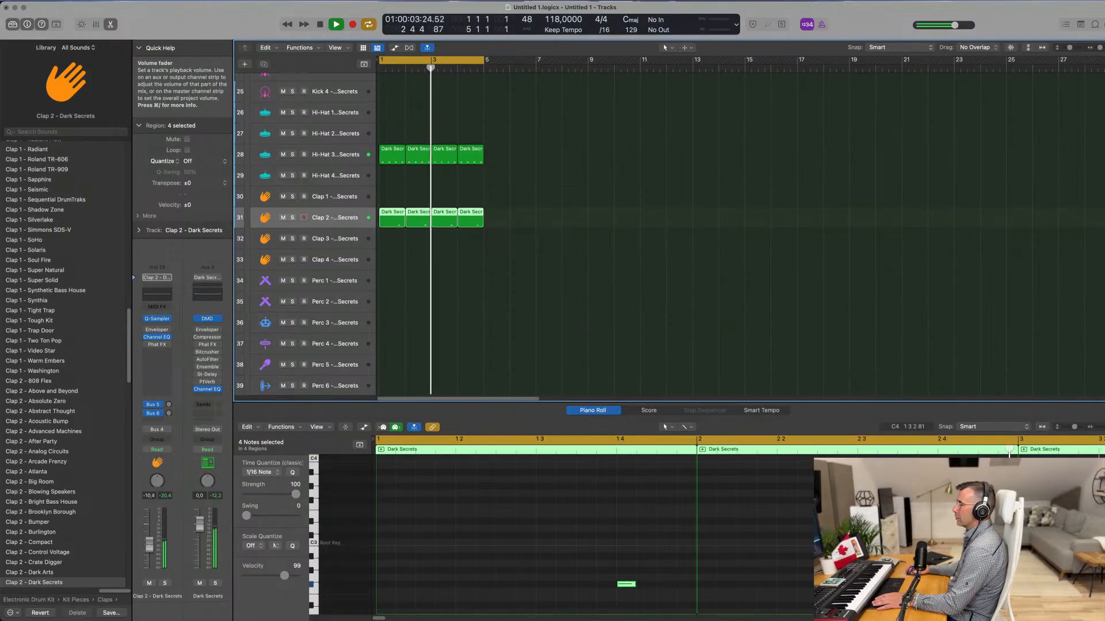
click(500, 302)
Step: Copy the first Hi-Hat 3 region to bar 1 of the Perc 1 track
scroll(489, 296, down, 2)
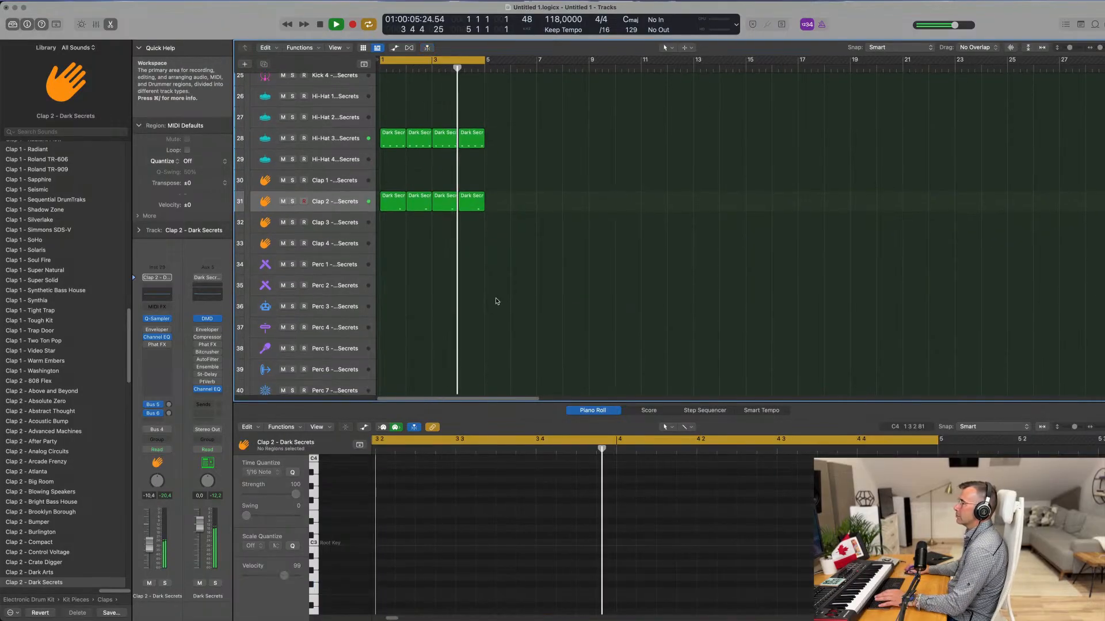
scroll(495, 296, up, 1)
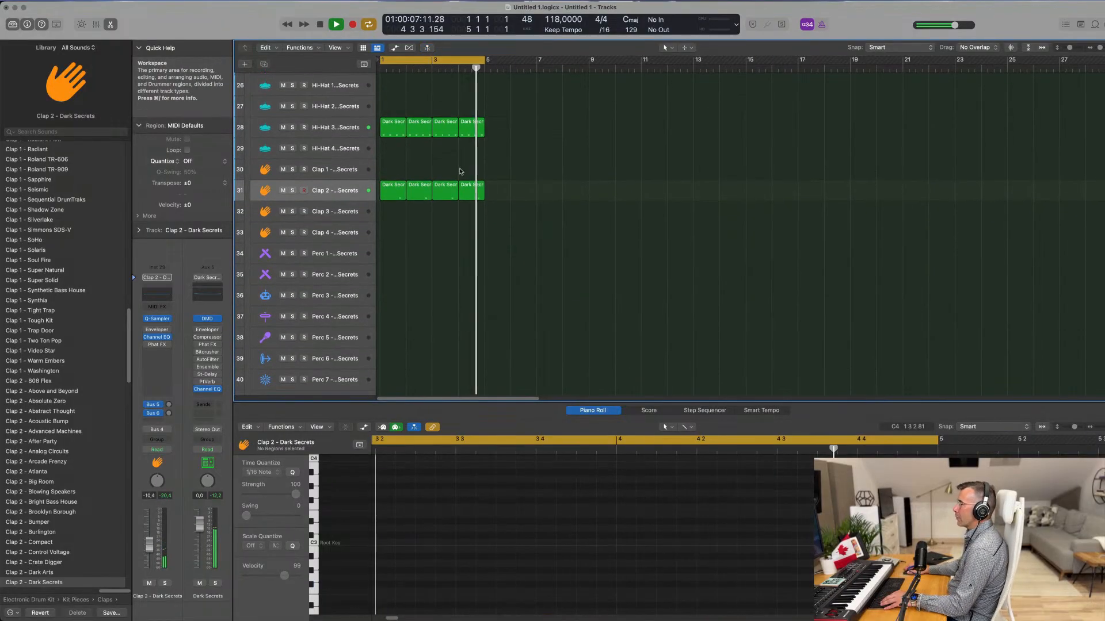
click(390, 130)
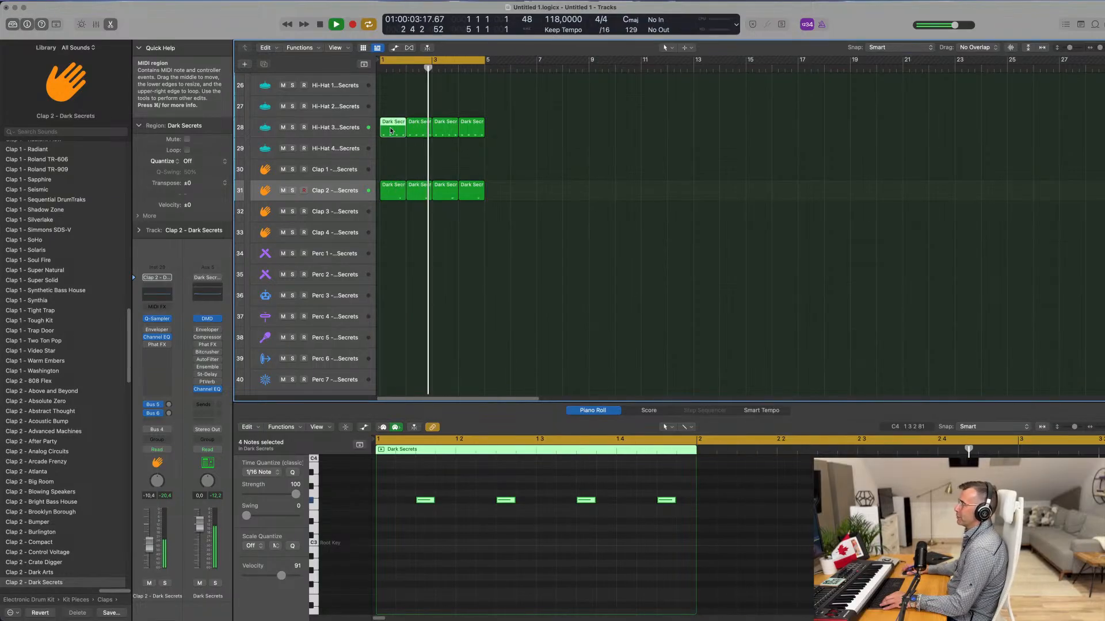
drag(391, 131, 405, 259)
click(437, 256)
Step: Lower all four notes of the Perc 1 region by an octave and play the loop
key(space)
click(389, 258)
drag(413, 487, 694, 527)
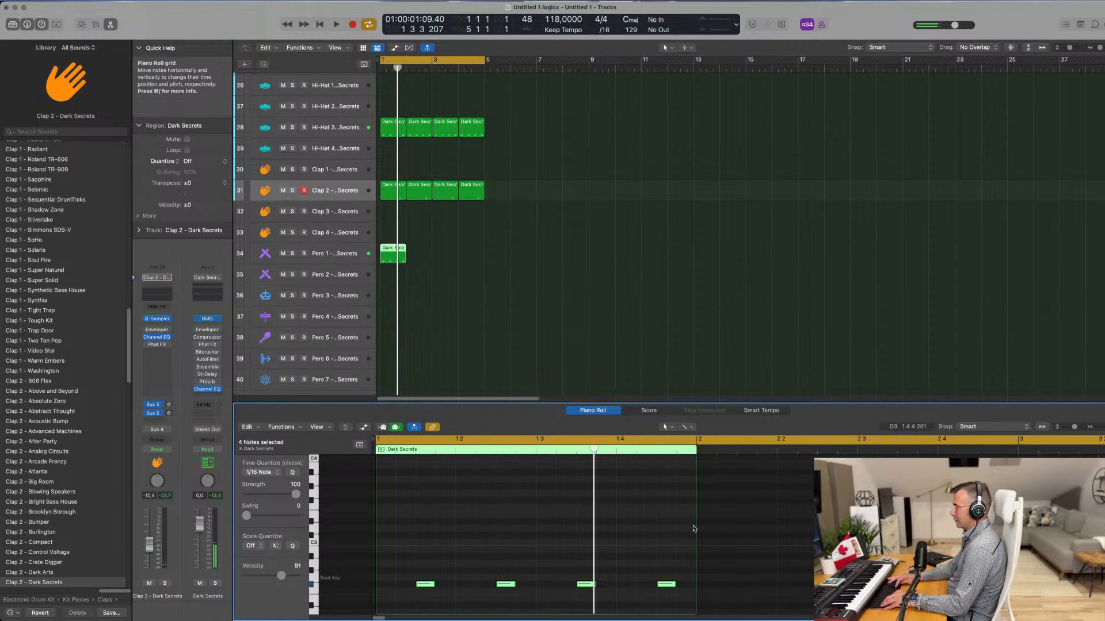
key(space)
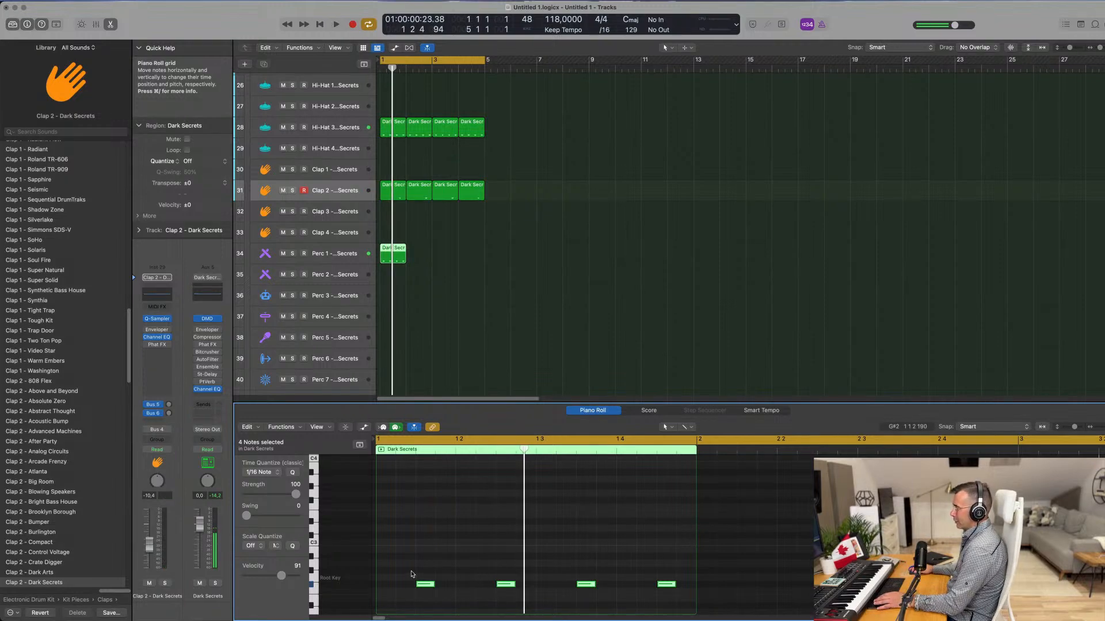
Step: Delete the first two Perc 1 notes, raising the third by one semitone and the fourth by two
drag(504, 592, 504, 591)
drag(586, 589, 585, 580)
drag(667, 588, 667, 575)
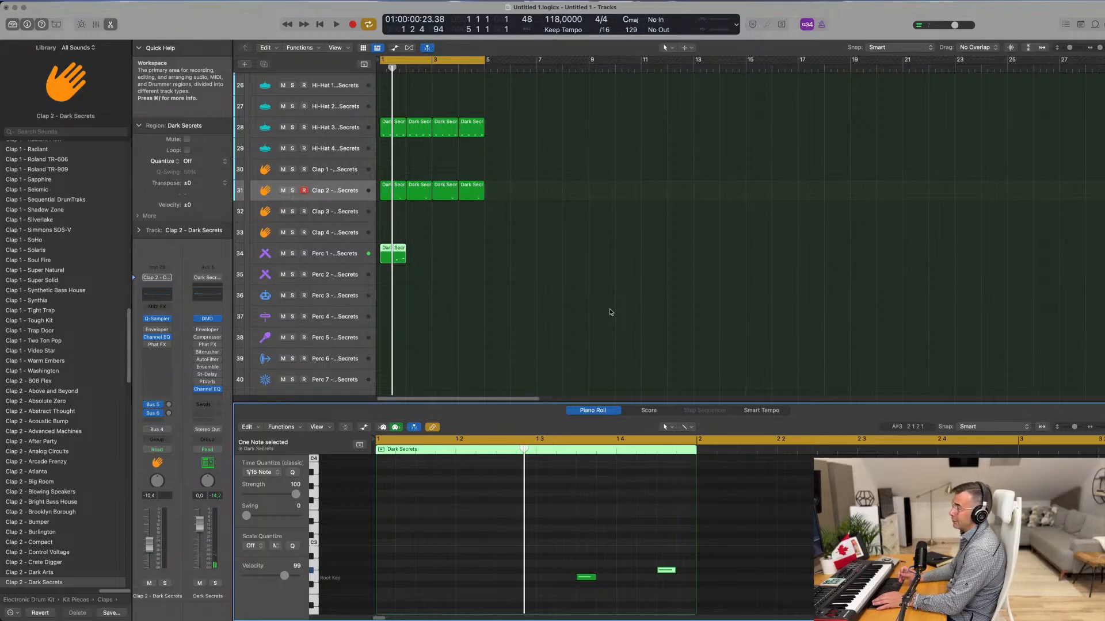
key(space)
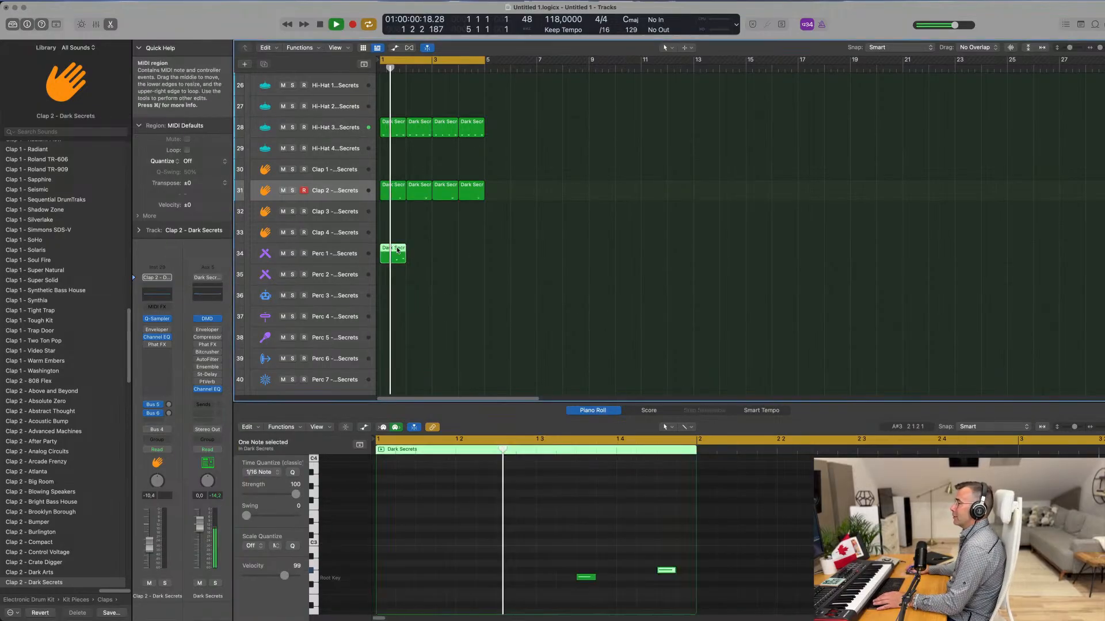
key(space)
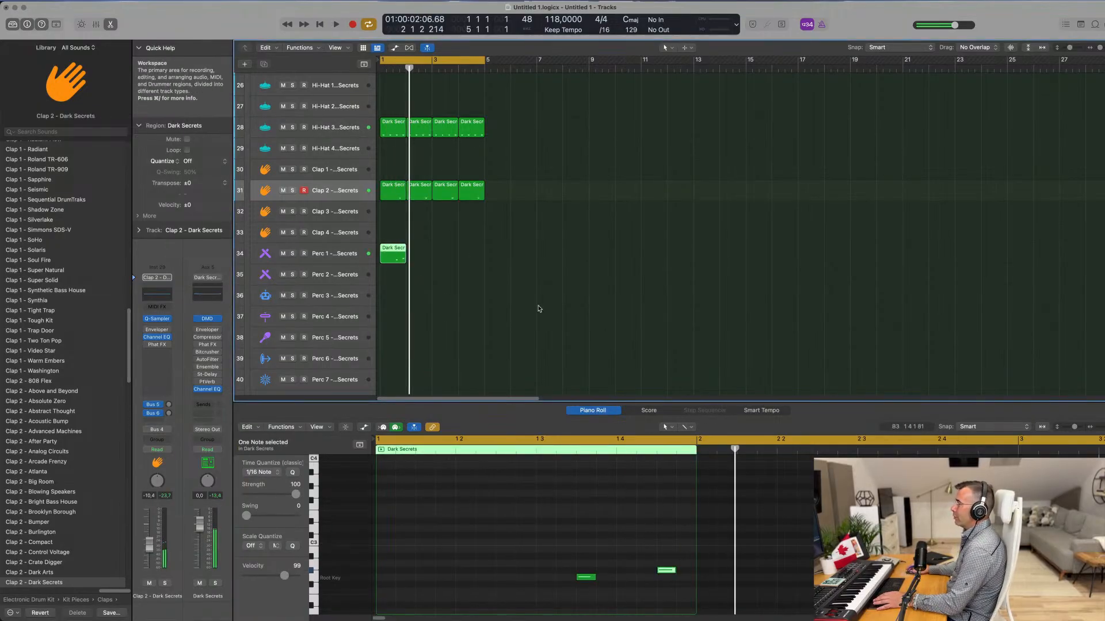
Step: Repeat the Perc 1 region three times to fill bars 1 to 4 and play the loop
key(super+r)
key(super+r)
key(super+r)
key(space)
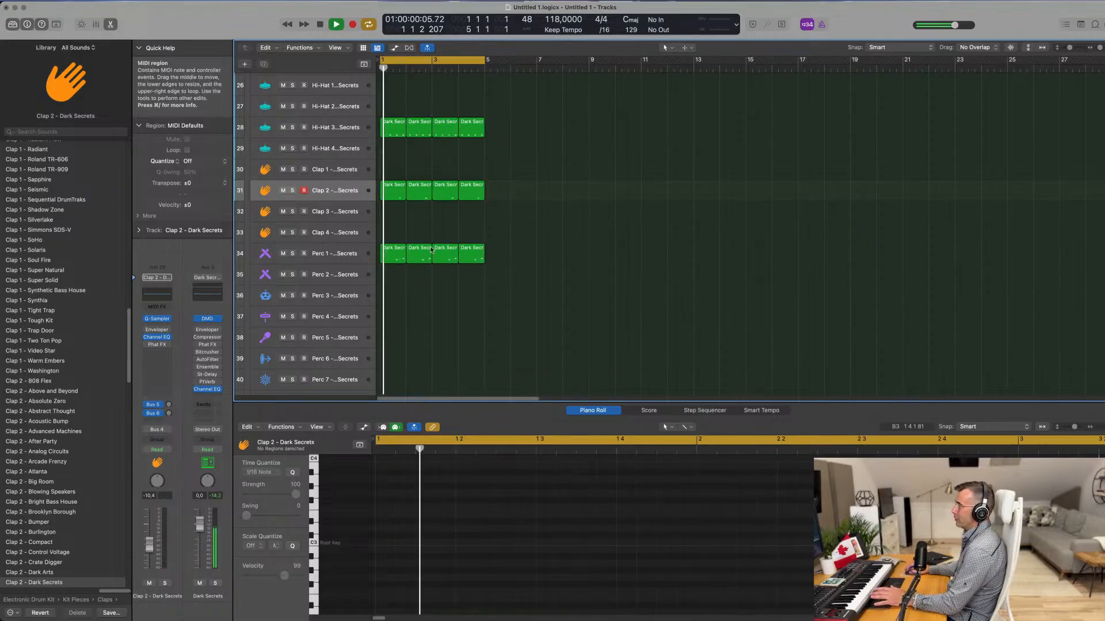
click(344, 257)
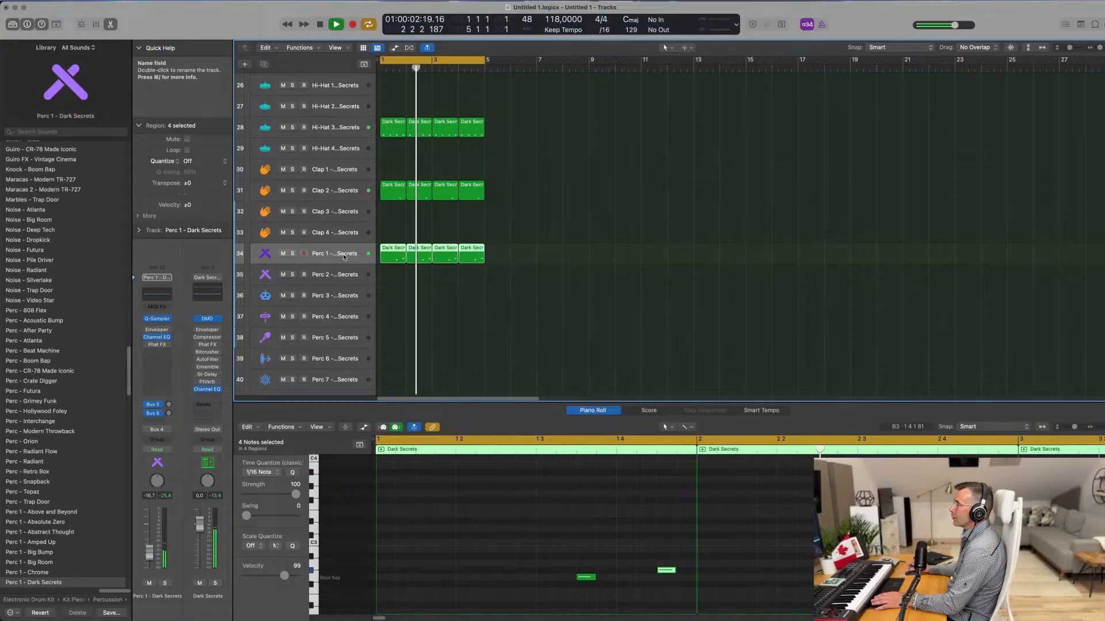
click(510, 227)
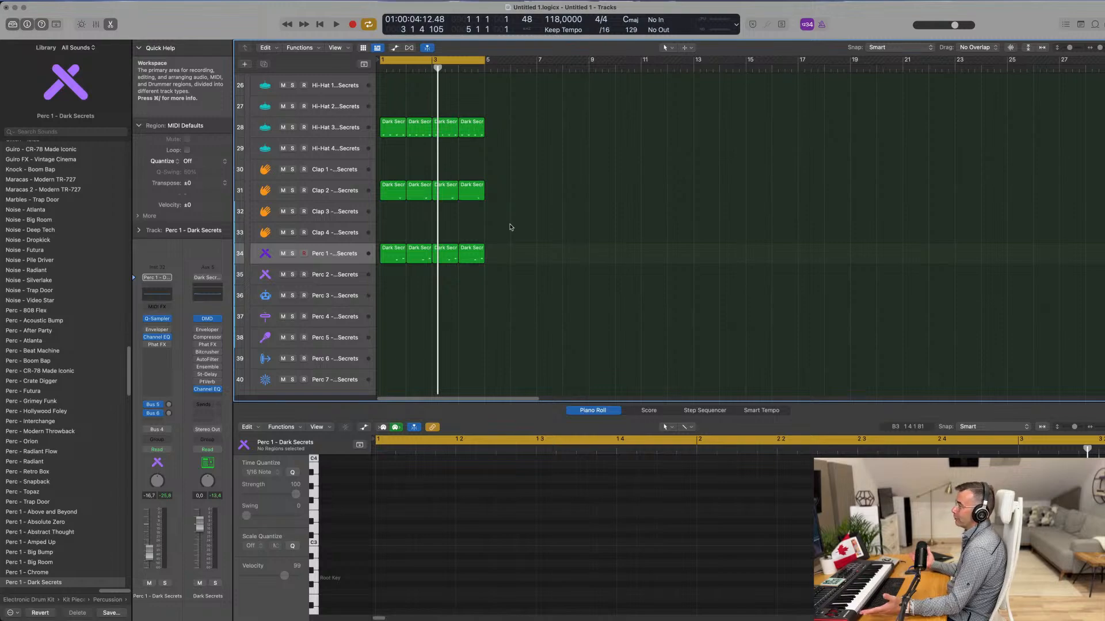
Step: Copy the first Hi-Hat 3 region to bar 1 of the Perc 5 track and play the loop
key(space)
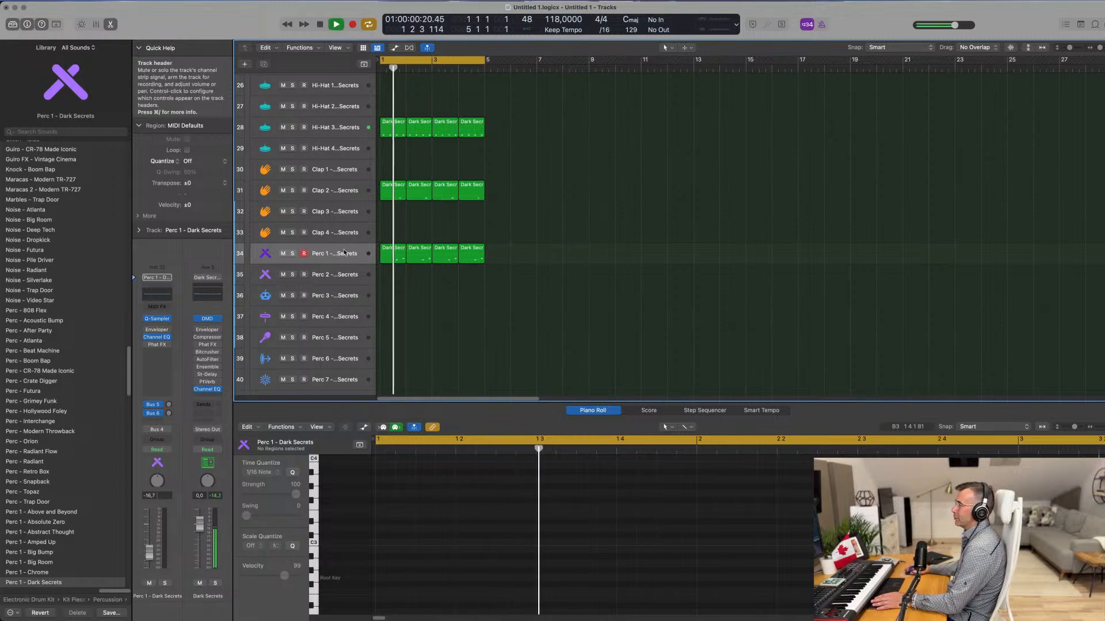
click(344, 262)
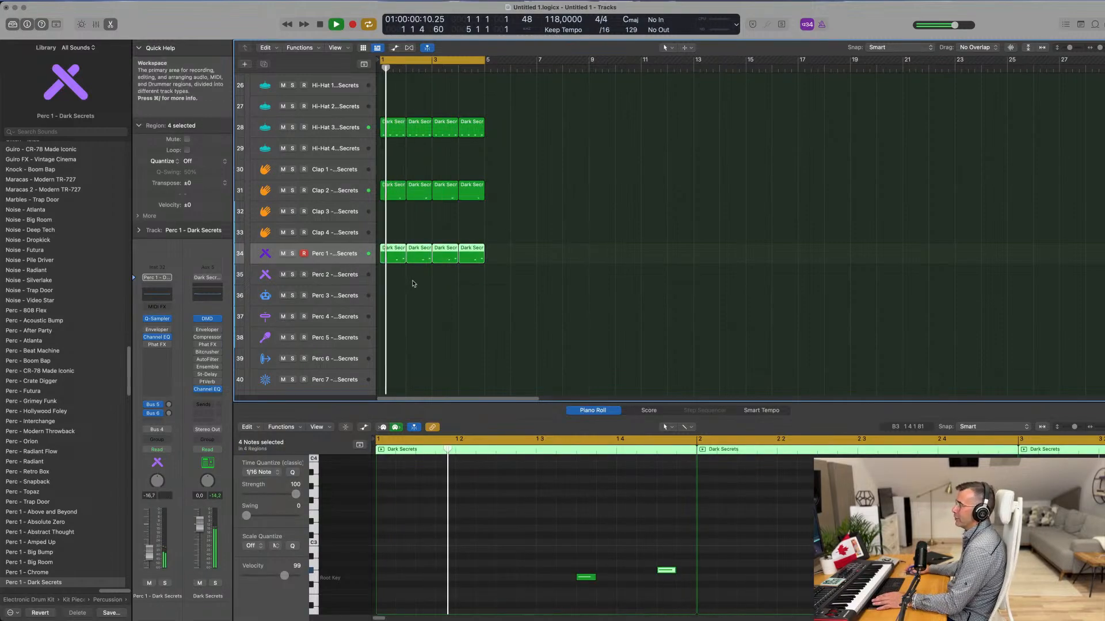
scroll(402, 248, down, 2)
scroll(377, 220, up, 1)
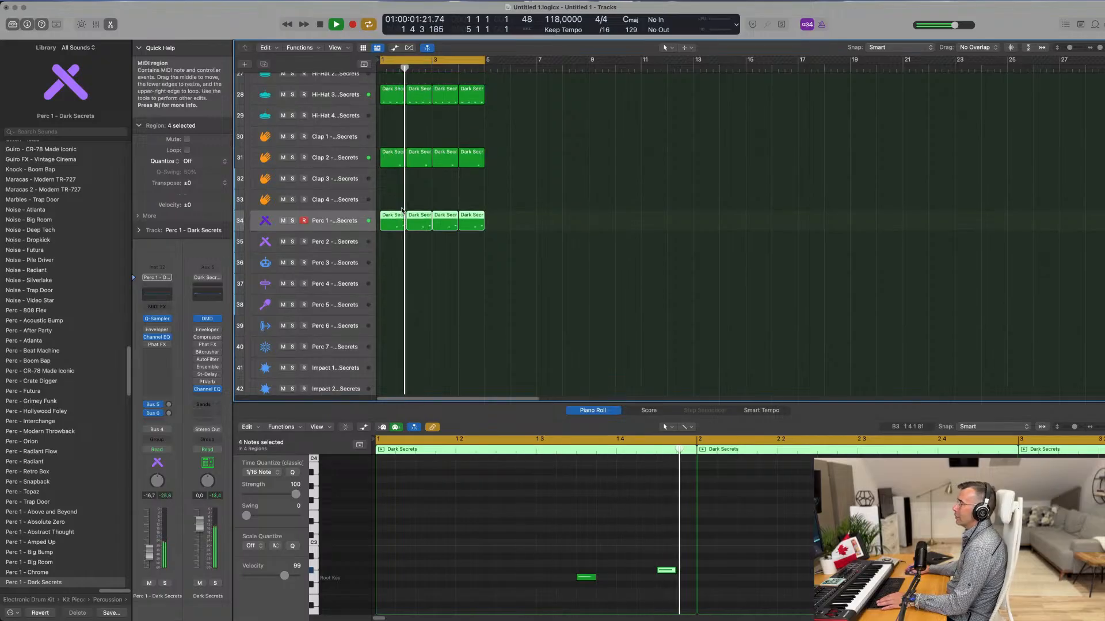
click(394, 111)
drag(394, 110, 386, 316)
key(space)
key(space)
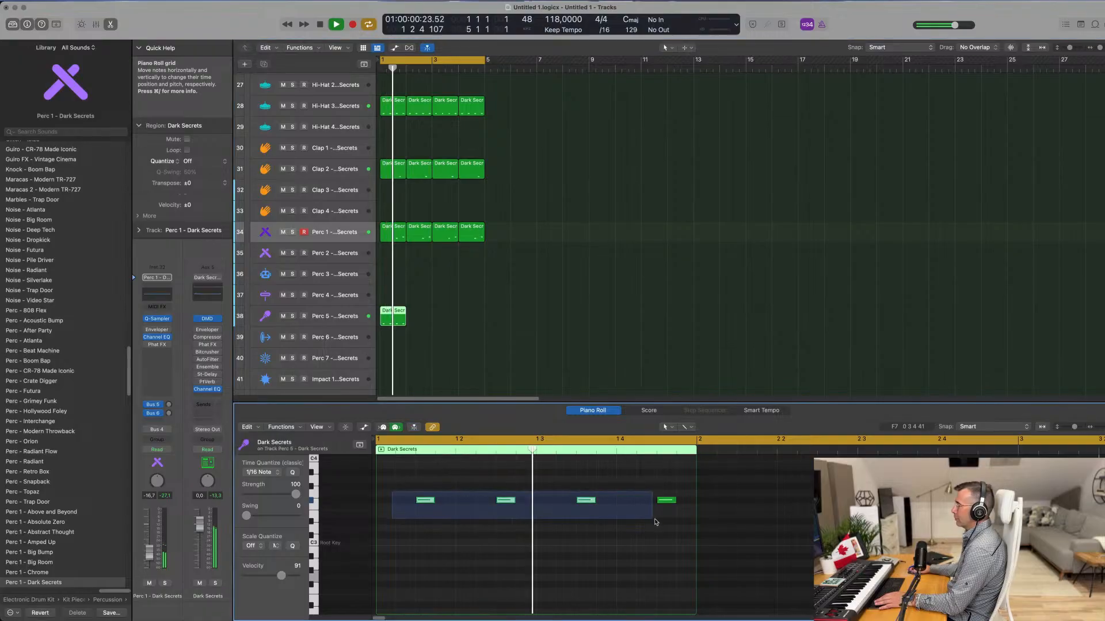
Step: Move the Perc 5 notes down to C3, copy them to the first, second and fourth sixteenths of every beat, and play the loop
drag(423, 505, 448, 545)
key(space)
click(353, 317)
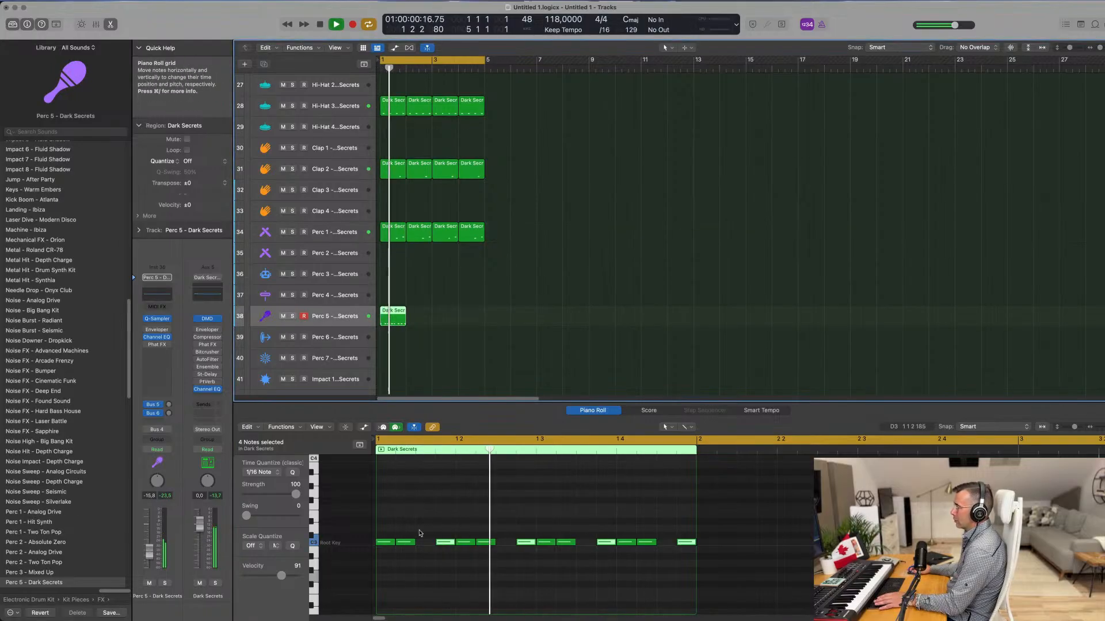
Step: Delete the second and fourth sixteenth notes of beats 1 and 2 and the second of beat 3 in the Perc 5 region
click(405, 542)
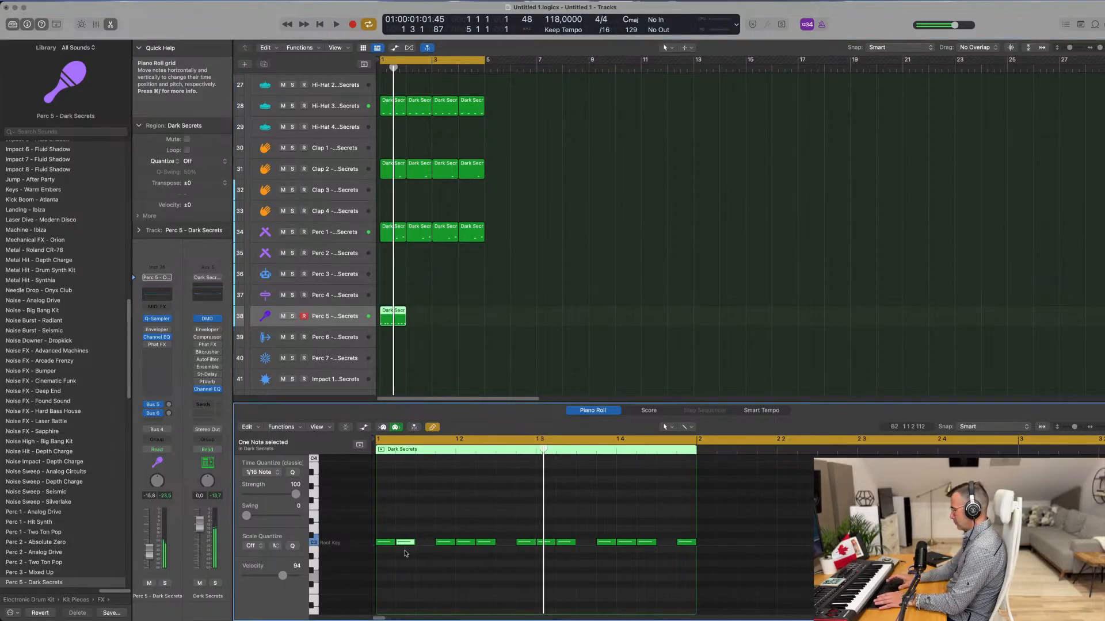
drag(488, 552, 487, 551)
key(space)
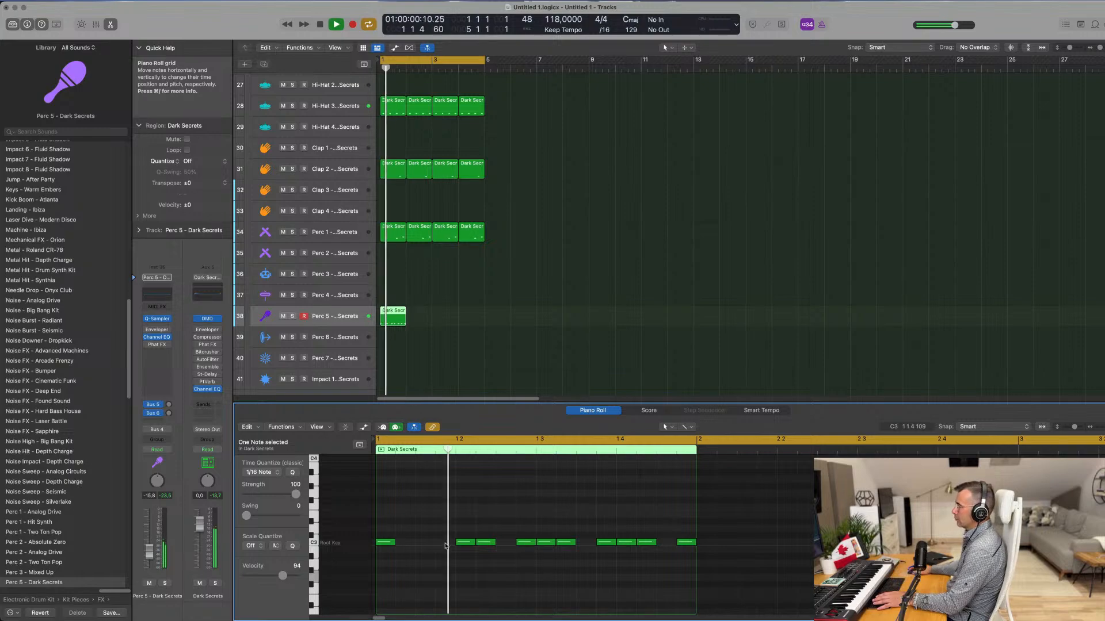
click(527, 542)
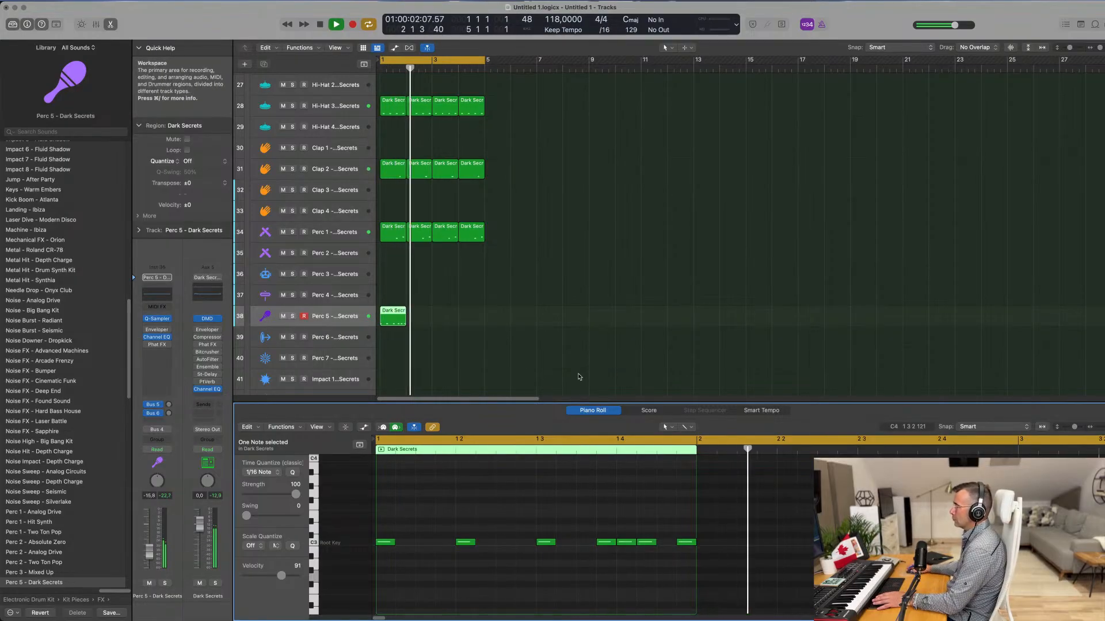
Step: Repeat the Perc 5 region three times to fill bars 1 to 4
click(450, 323)
click(396, 319)
key(super+r)
key(super+r)
key(super+r)
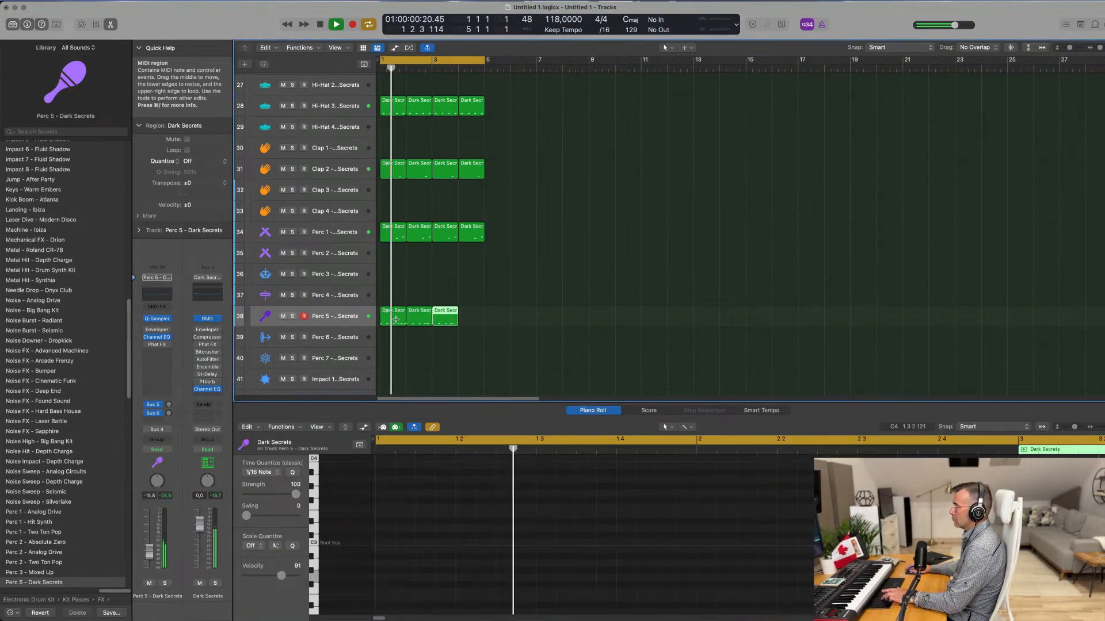
click(407, 282)
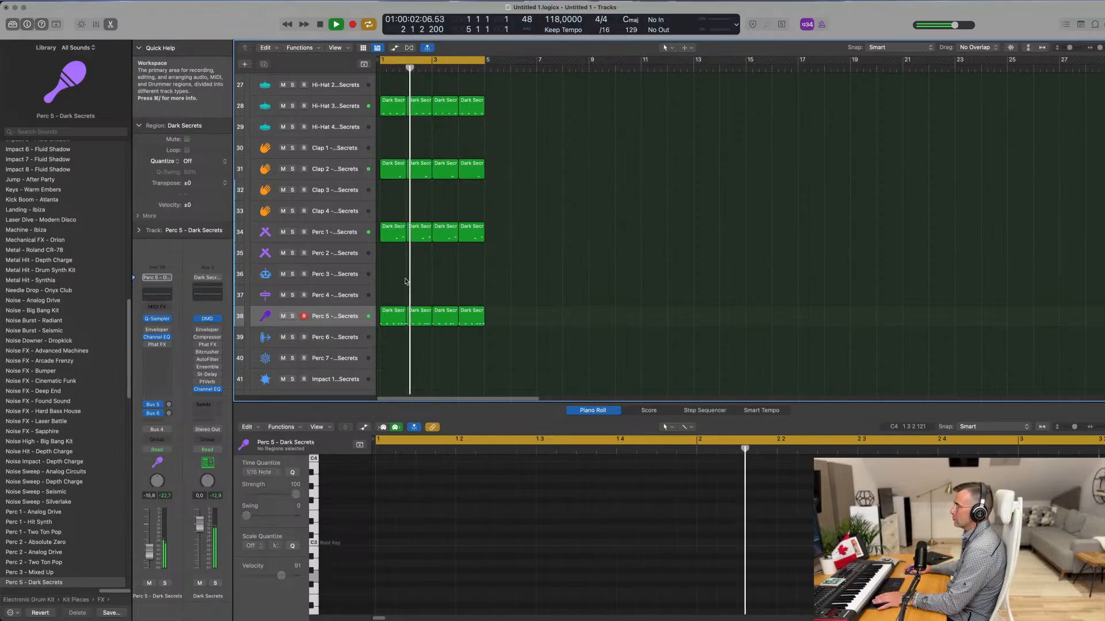
Step: Lower the Perc 5 track's volume to -17.2 dB and select the Inst 1 track
click(352, 317)
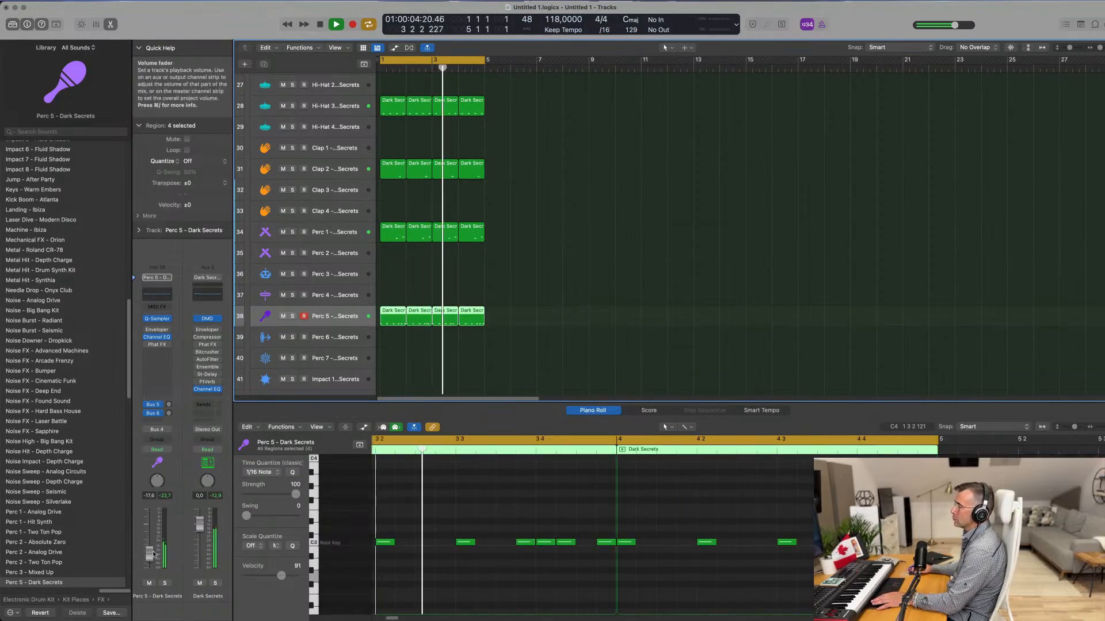
scroll(535, 350, down, 5)
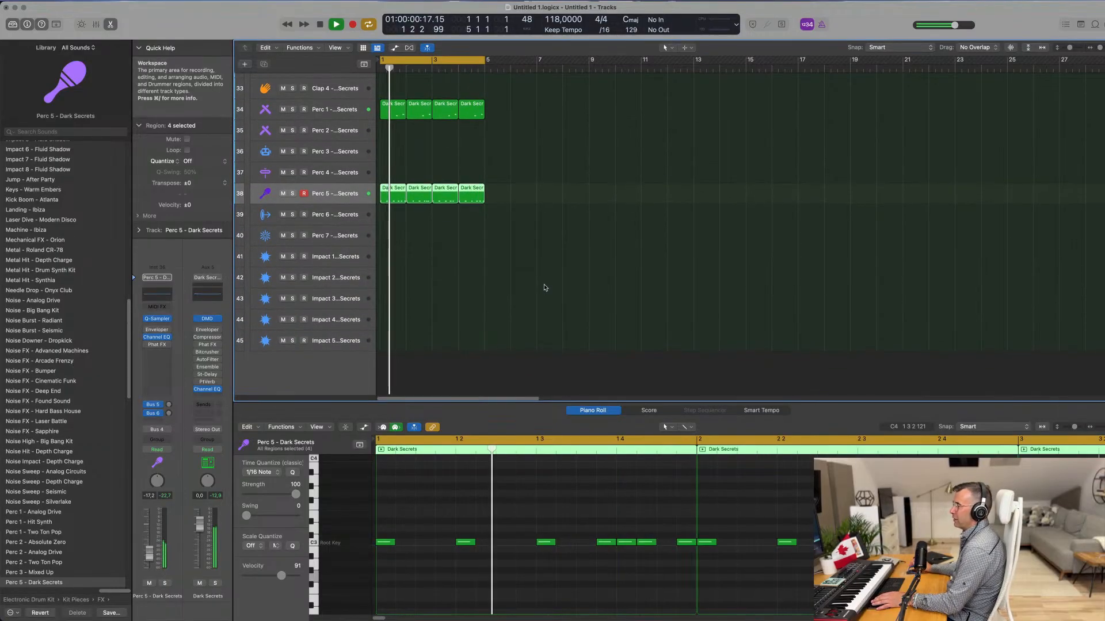
scroll(541, 259, up, 8)
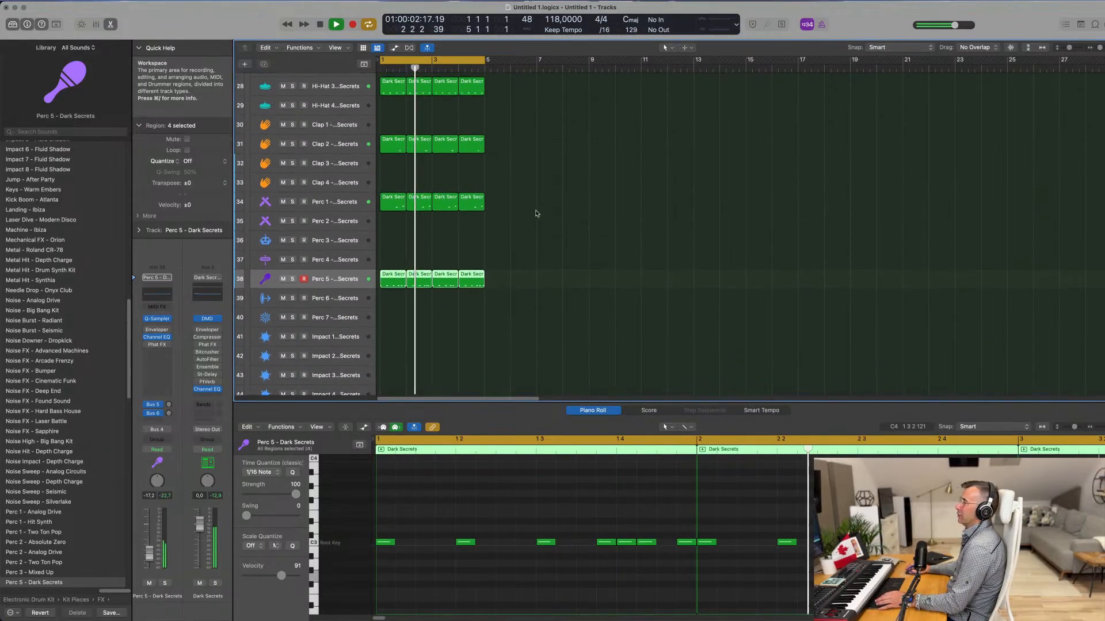
scroll(535, 214, up, 2)
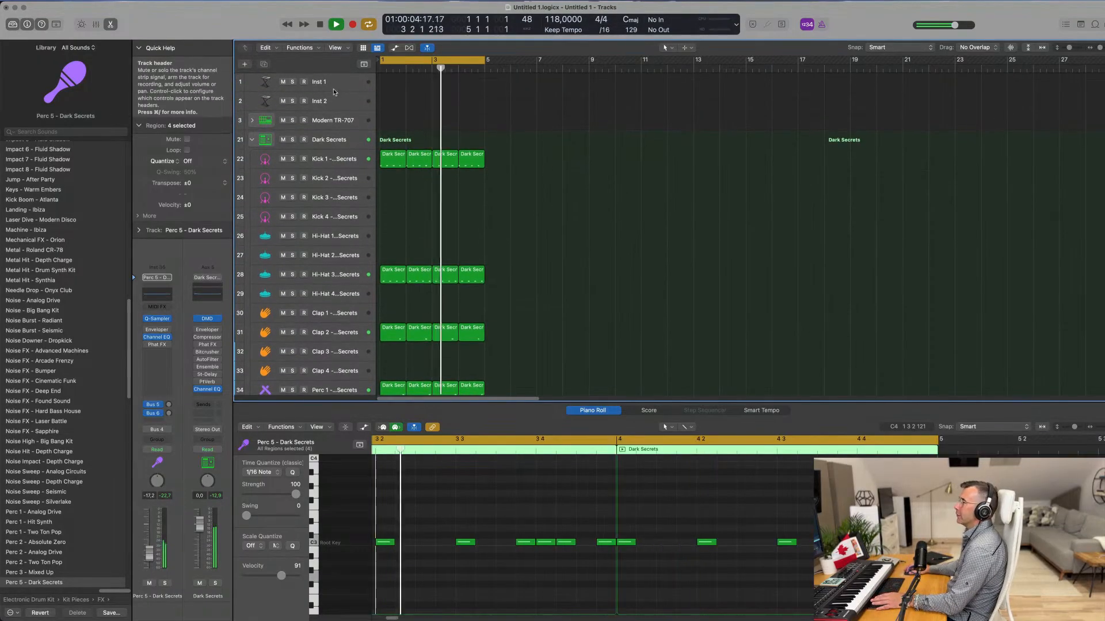
click(333, 80)
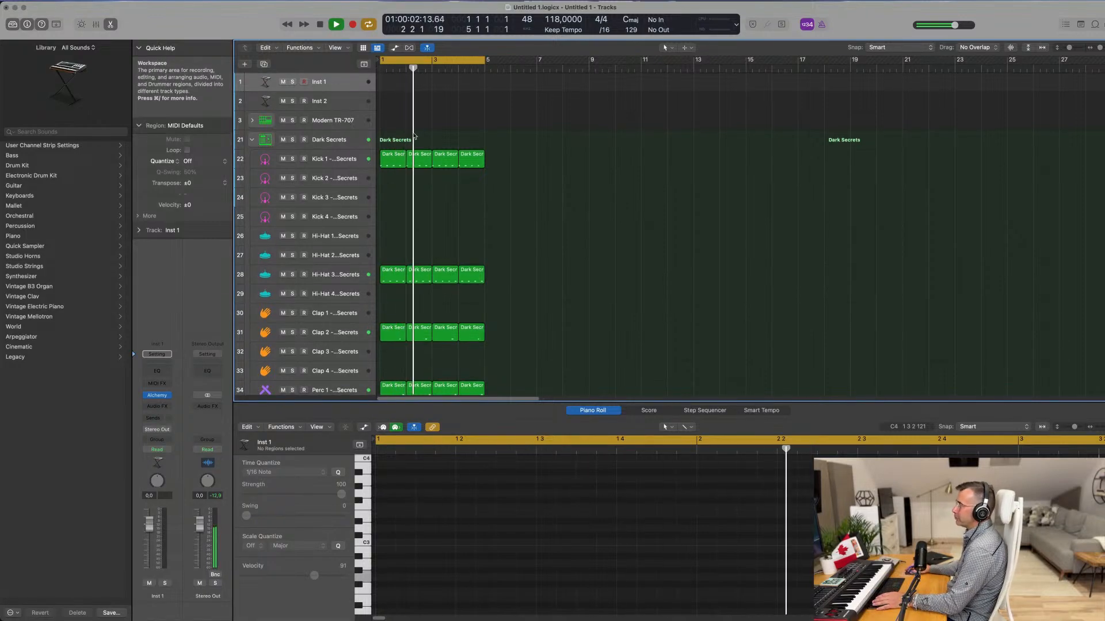
Step: Open the loop browser, set the time signature filter to Any and search for "conga"
scroll(568, 155, down, 10)
click(1096, 25)
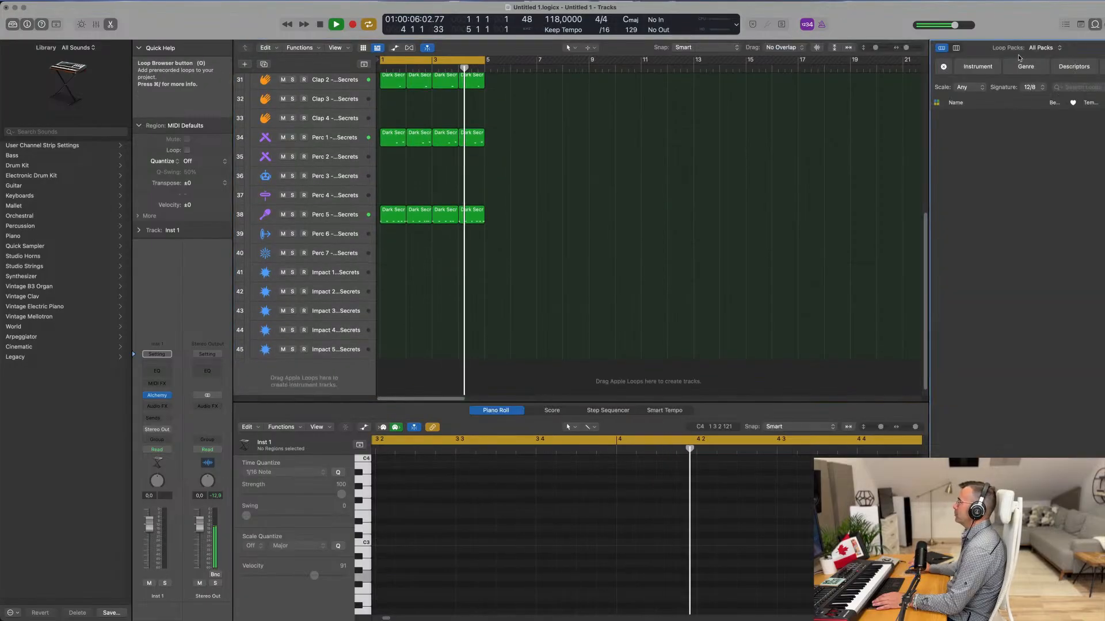
click(1076, 87)
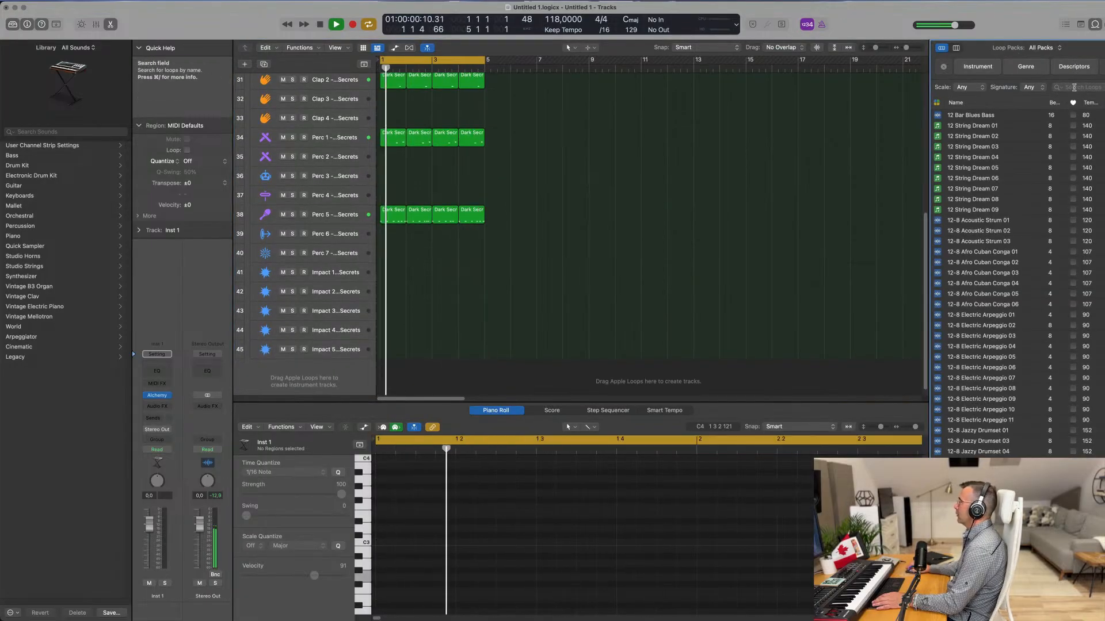
text(conga)
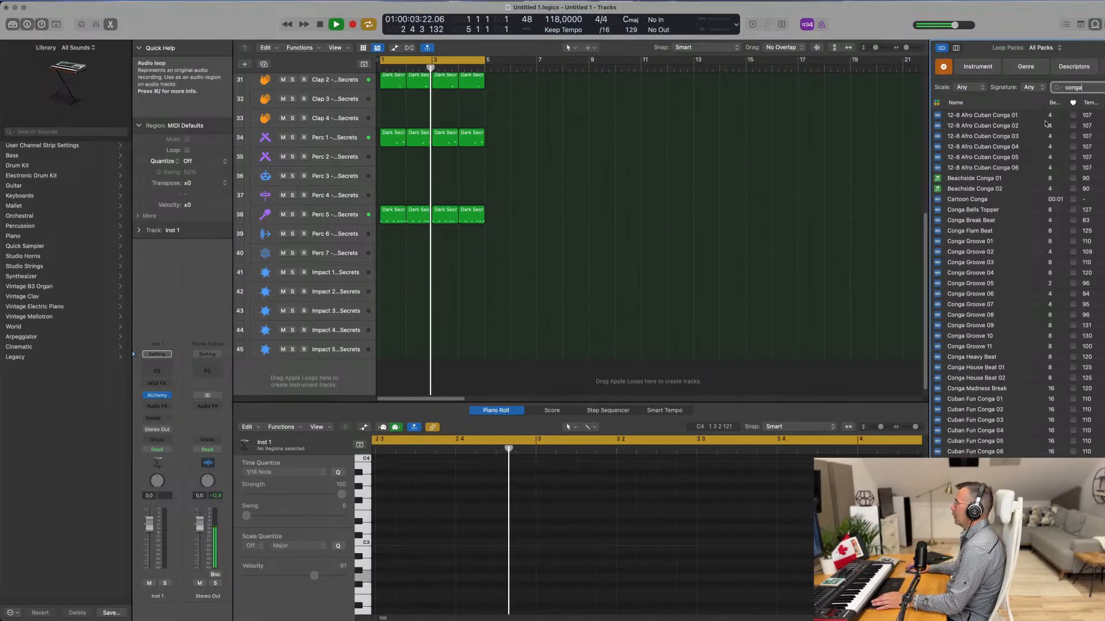
Step: Audition 12-8 Afro Cuban Conga 01, Cartoon Conga and Conga Groove 01, 02 and 05 against the beat
click(998, 115)
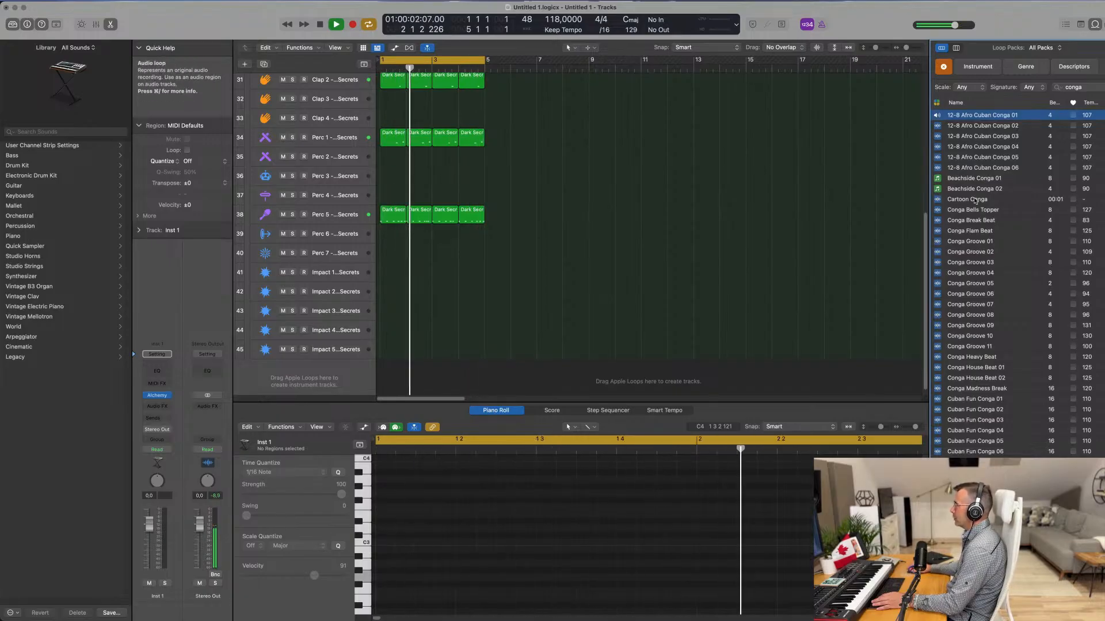
click(973, 202)
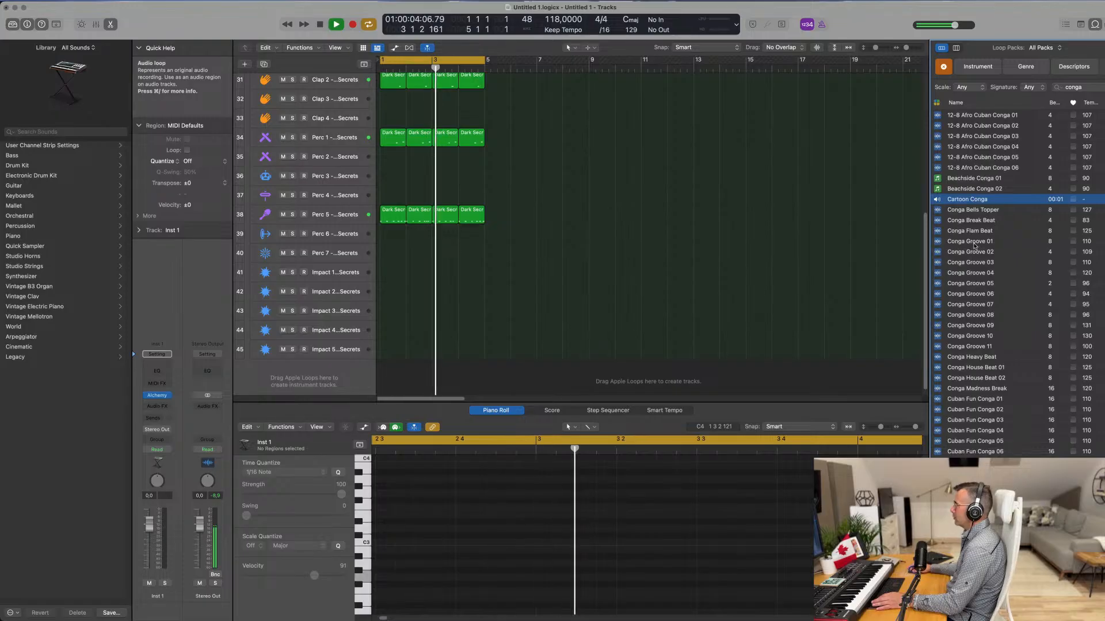
click(970, 241)
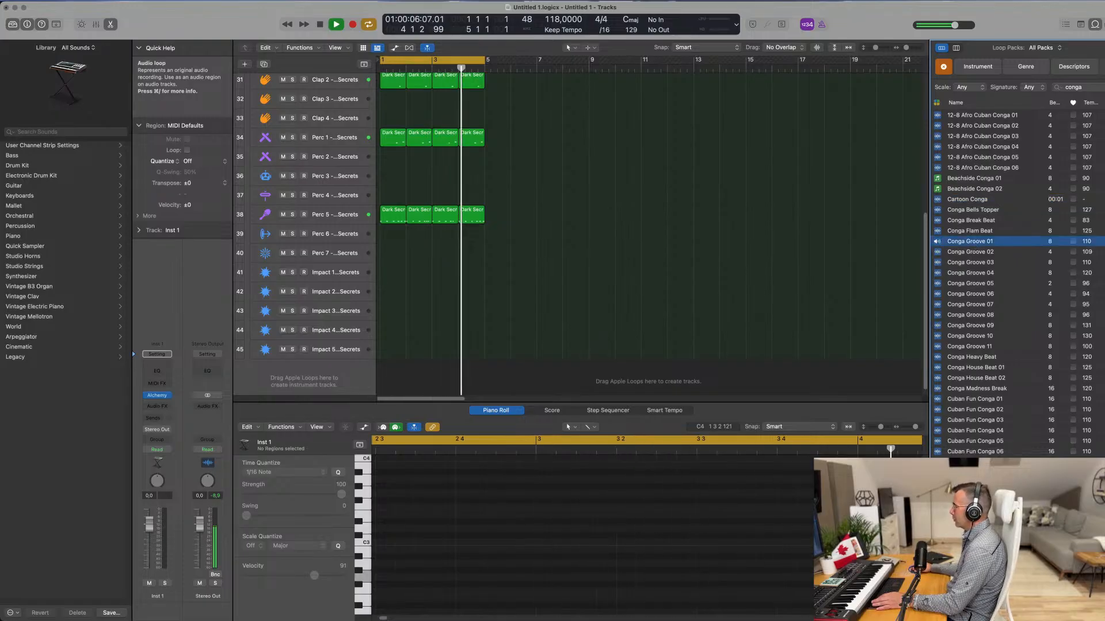
scroll(668, 281, down, 1)
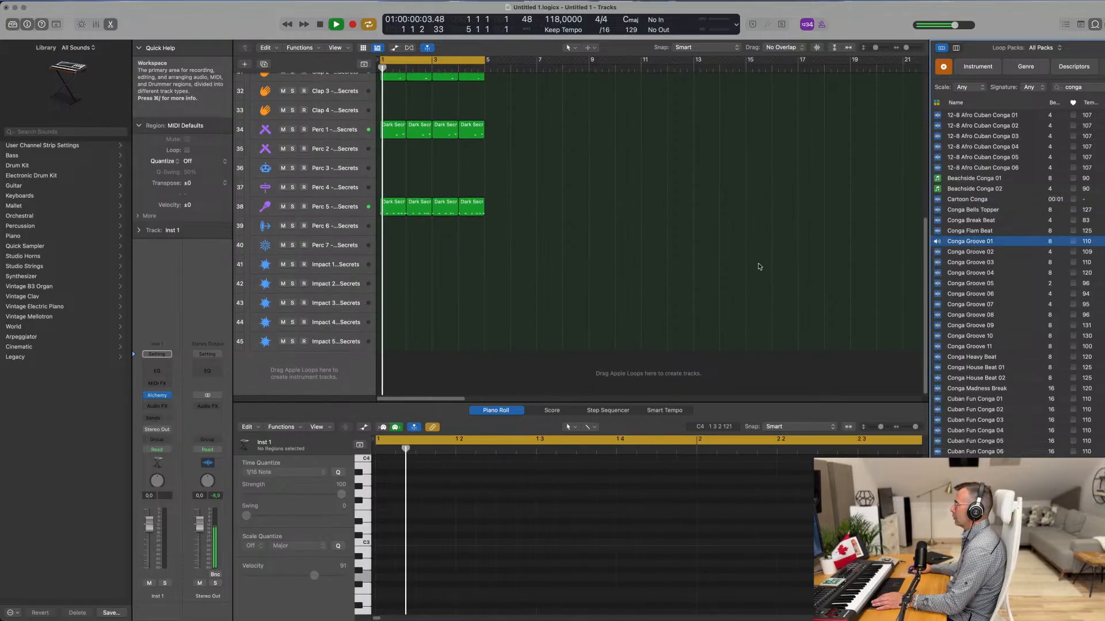
click(976, 252)
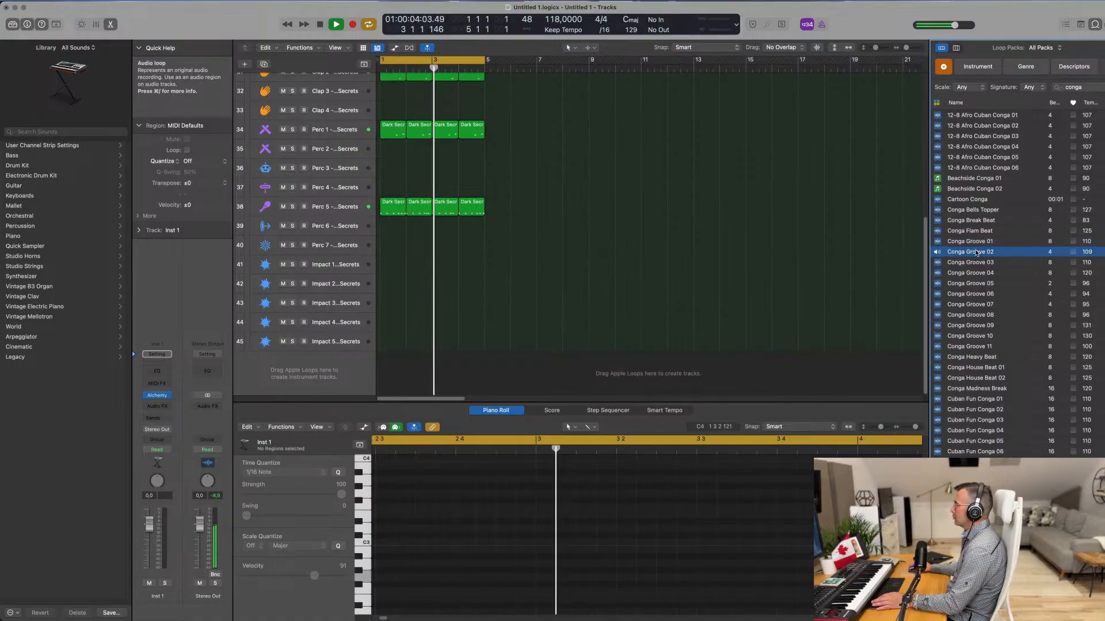
click(973, 282)
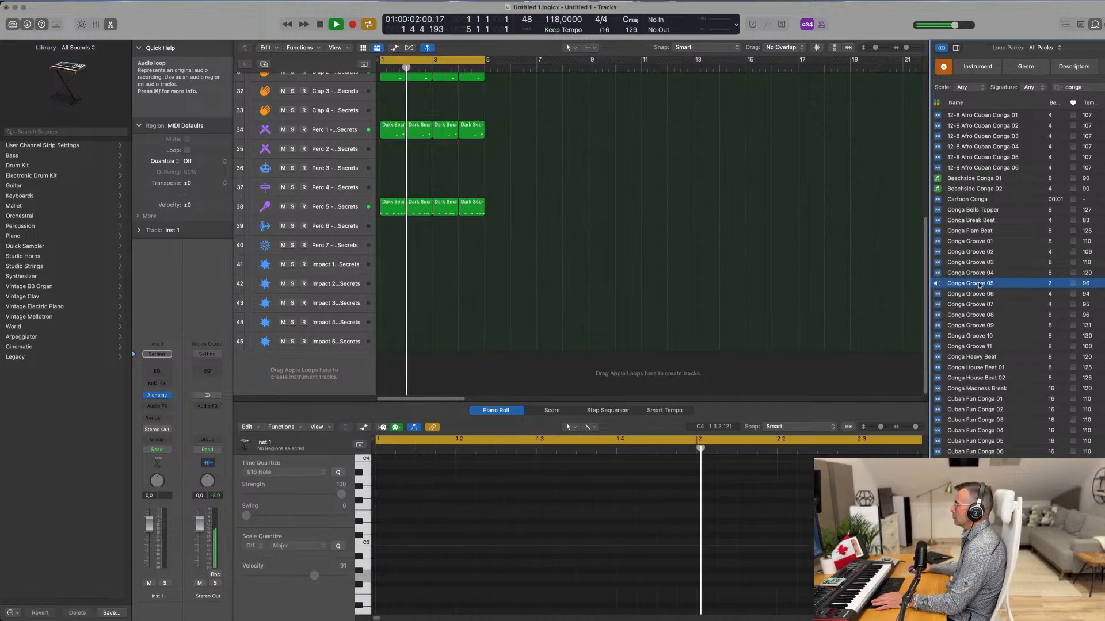
Step: Add the Conga Groove 05 loop on a new track below the drum kit, starting at bar 1
drag(980, 286, 424, 362)
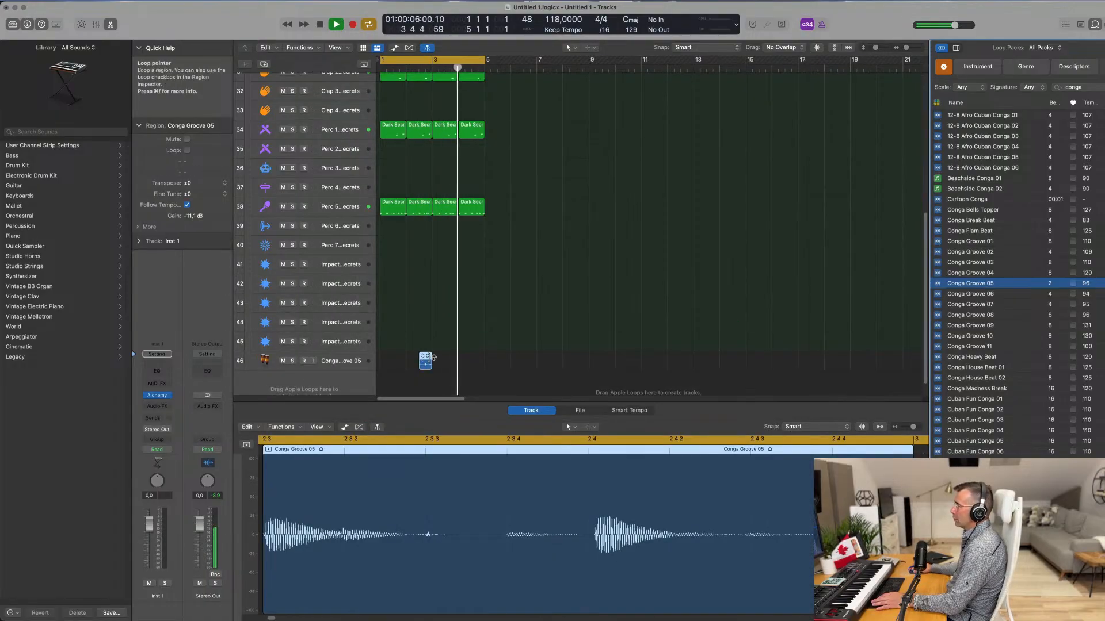
click(425, 357)
click(385, 360)
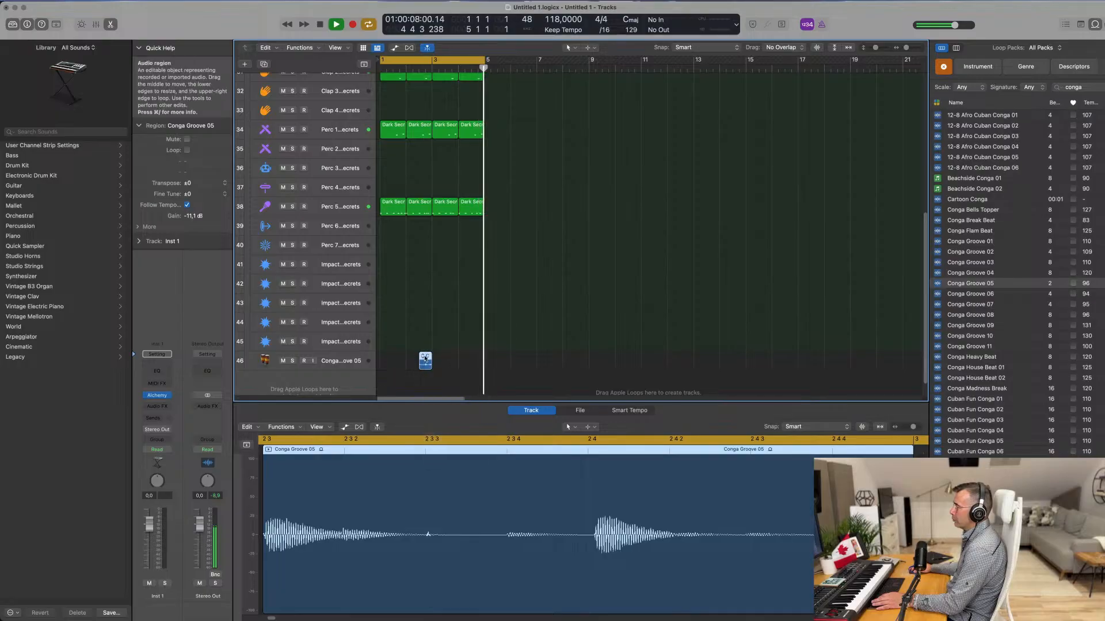
drag(427, 363, 395, 363)
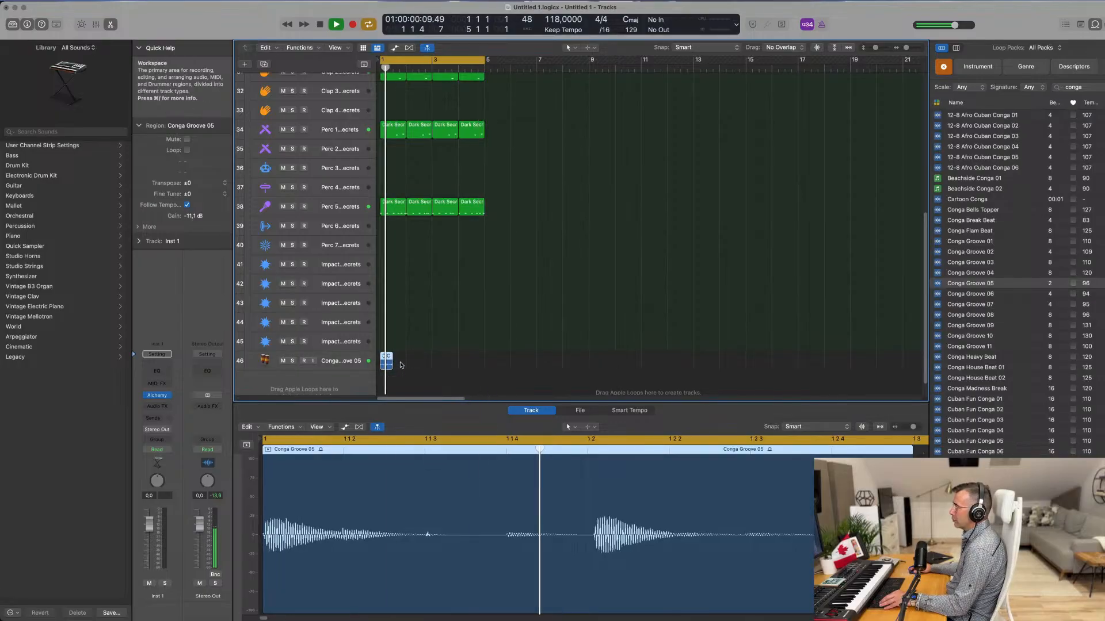
Step: Copy the Conga Groove 05 region until it fills bars 1 to 4 and play the loop
scroll(401, 363, up, 5)
scroll(468, 366, up, 3)
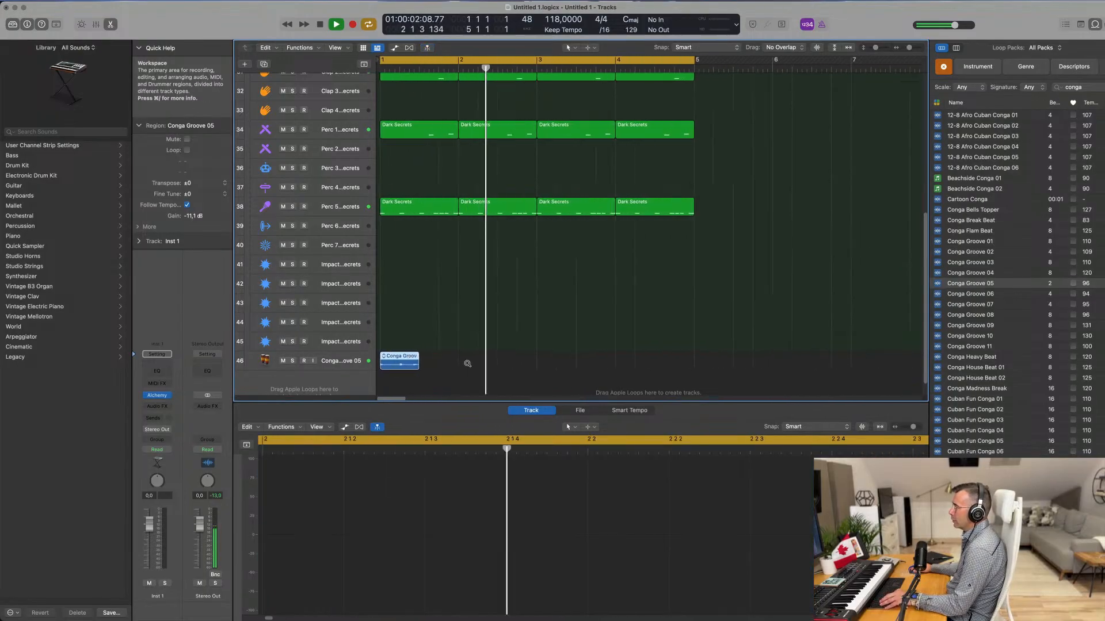
drag(405, 358, 504, 363)
mouse_move(592, 365)
mouse_down()
mouse_move(412, 363)
mouse_move(609, 365)
mouse_up()
key(space)
key(space)
scroll(543, 321, right, 6)
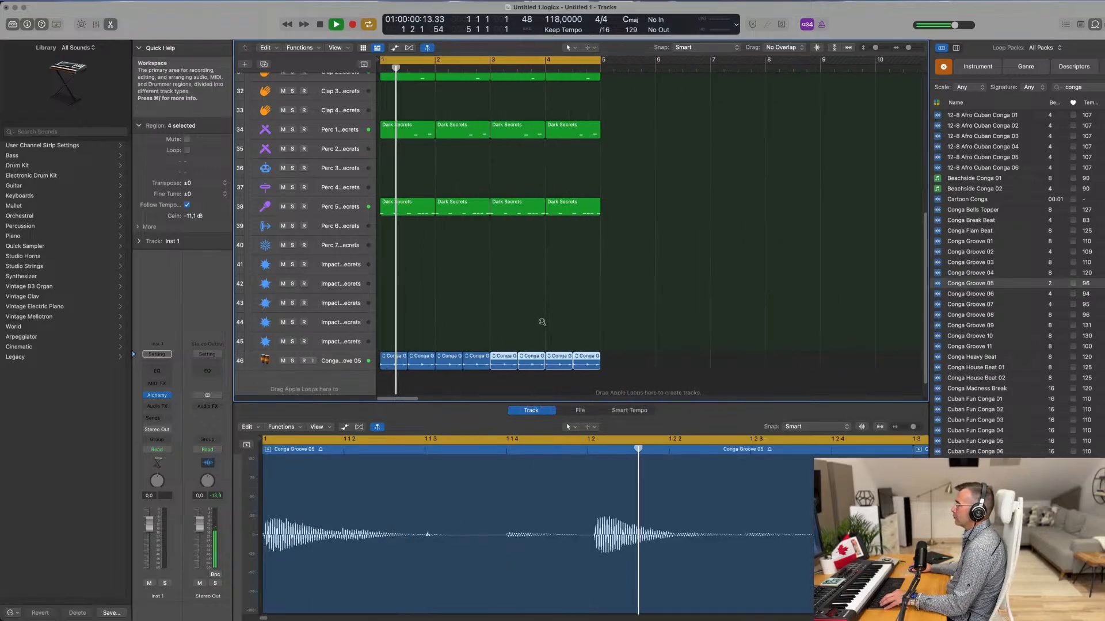
scroll(511, 323, right, 2)
Step: Set the Conga Groove 05 track's volume to -17.6 dB
click(349, 361)
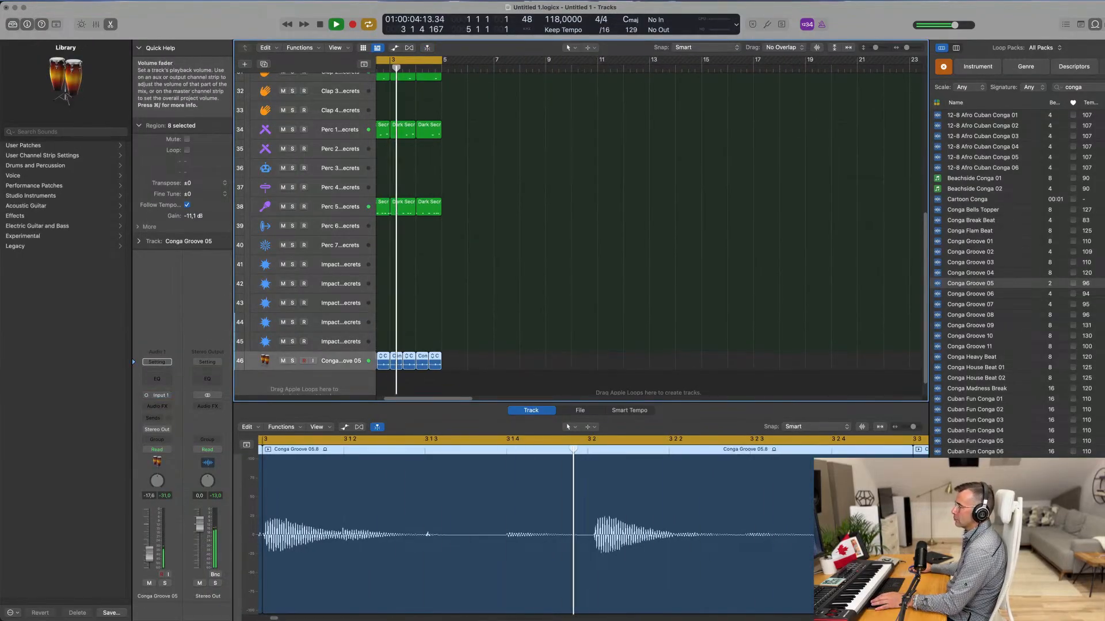
scroll(509, 295, down, 2)
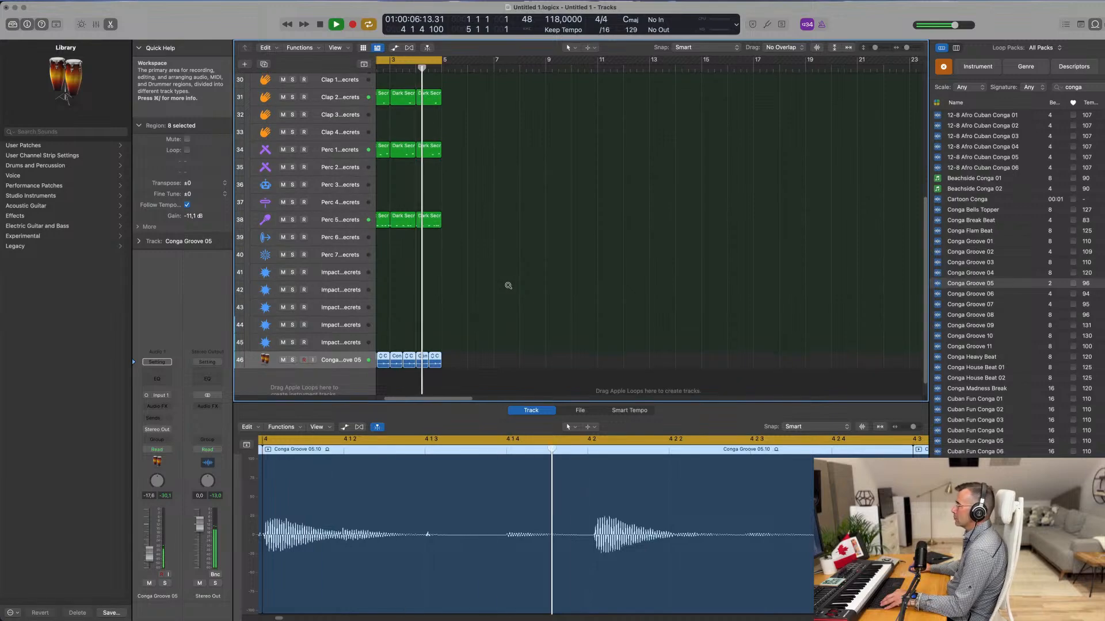
scroll(508, 294, down, 1)
Step: Audition the Conga House Beat 02 and Conga House Beat 01 loops against the beat
scroll(988, 344, down, 2)
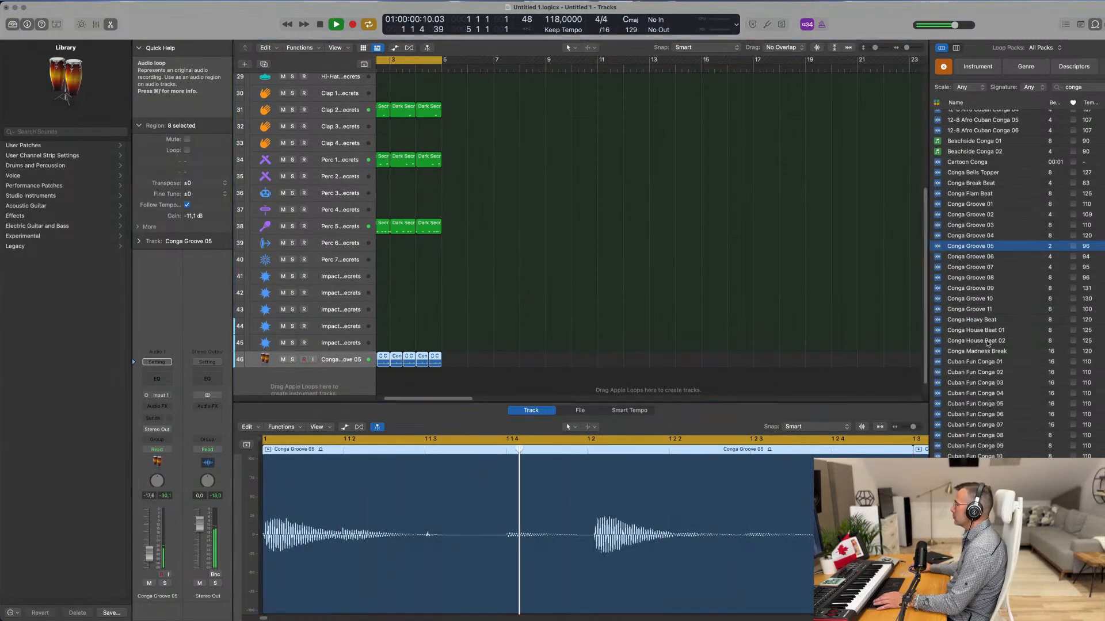
click(987, 342)
scroll(992, 345, down, 3)
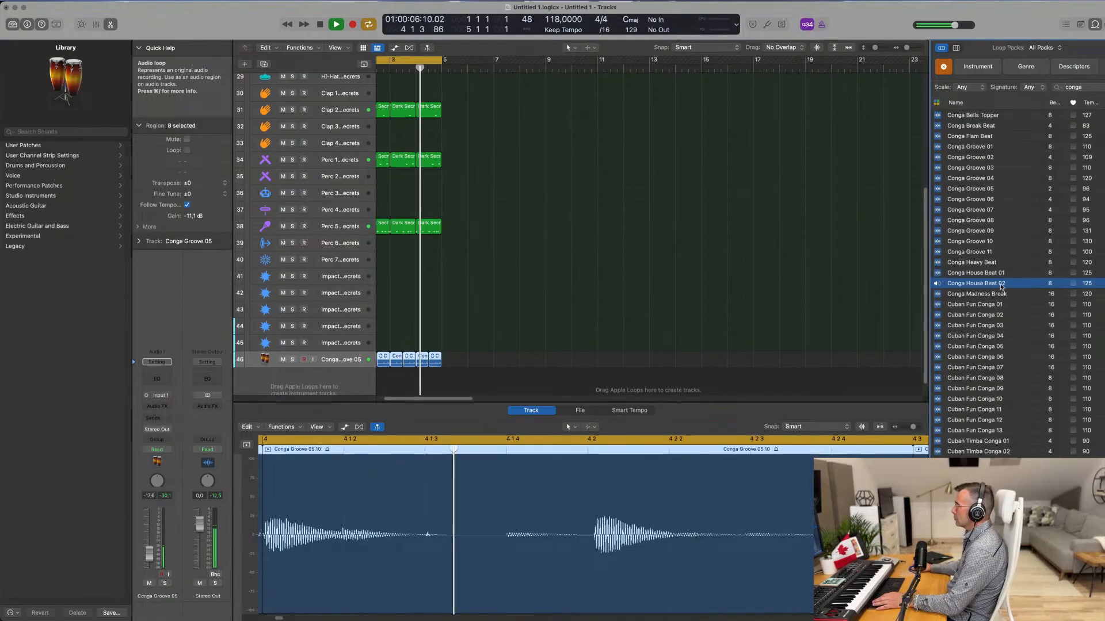
click(976, 274)
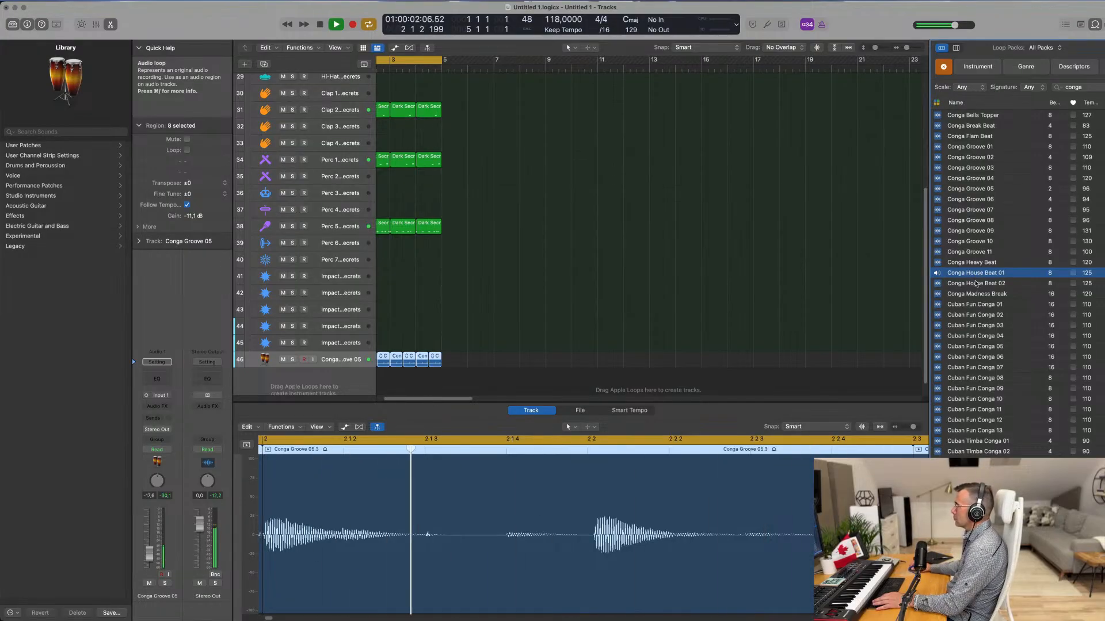
Step: Add Conga House Beat 01 on a new track at bar 1, repeat it once to fill four bars, and play the loop
drag(980, 276, 407, 379)
scroll(457, 376, right, 1)
key(space)
key(super+r)
key(space)
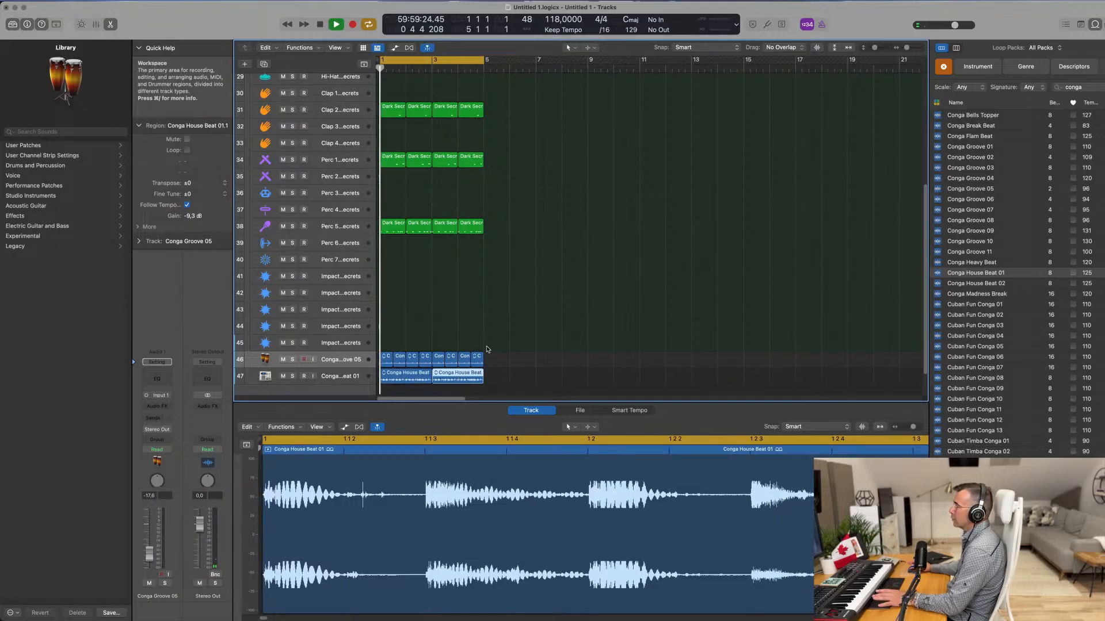
Step: Set the Conga House Beat 01 track's volume to -19.5 dB and select the Inst 1 track
click(338, 382)
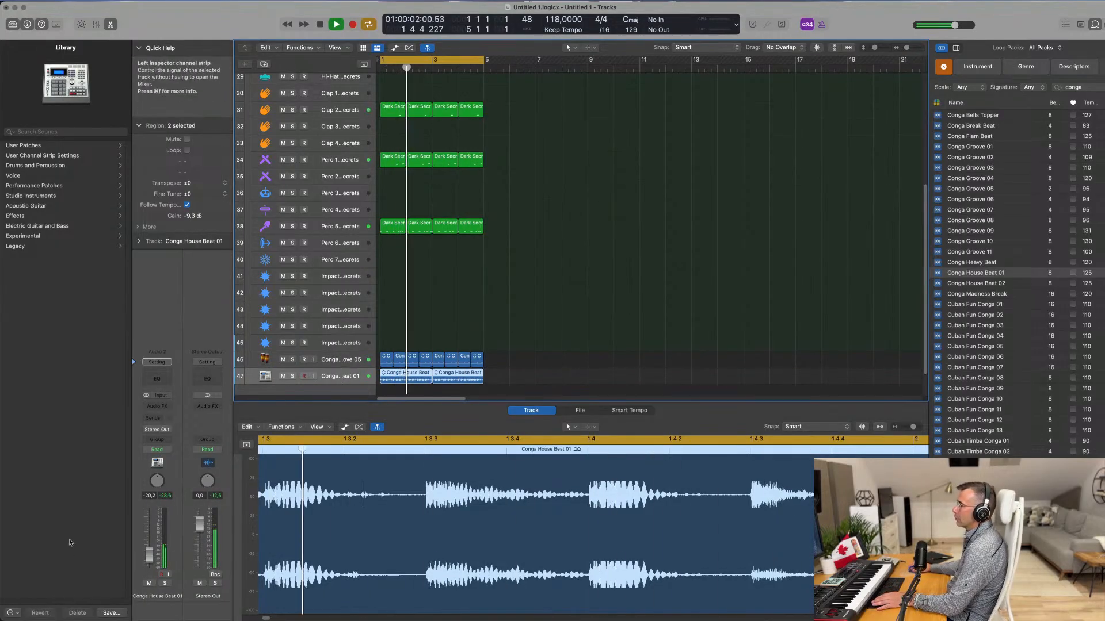
drag(149, 556, 147, 555)
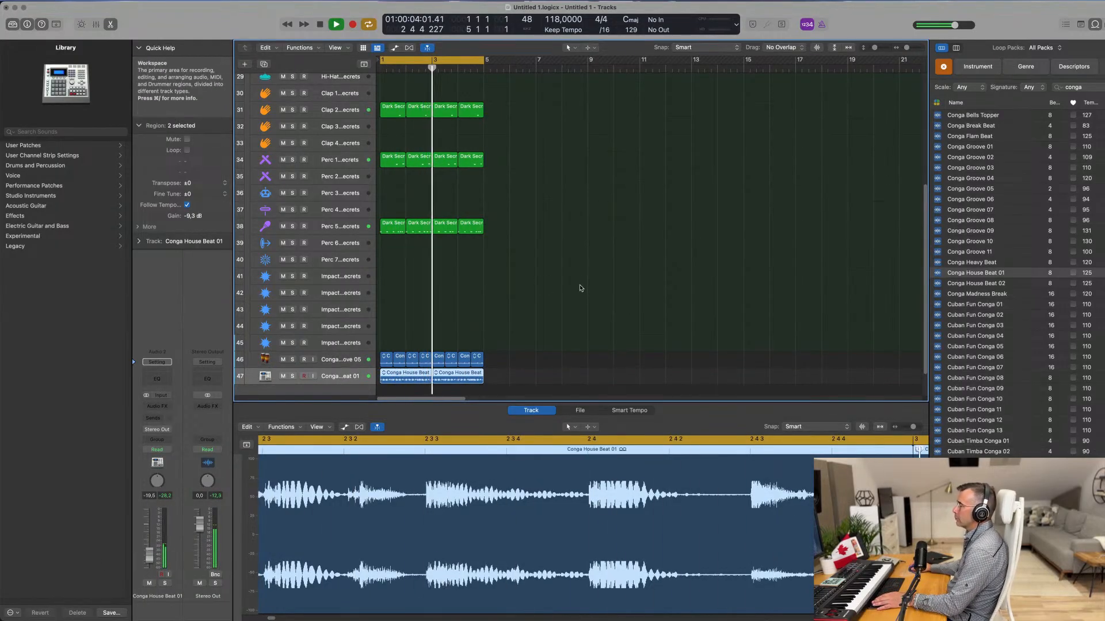
scroll(568, 292, down, 3)
scroll(567, 293, down, 2)
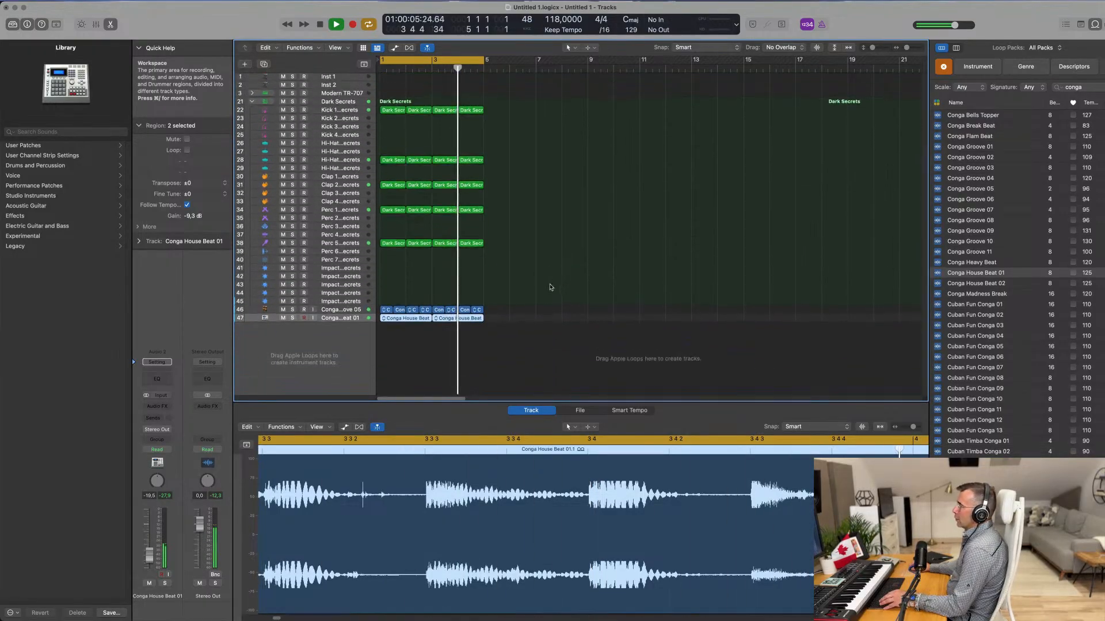
click(343, 78)
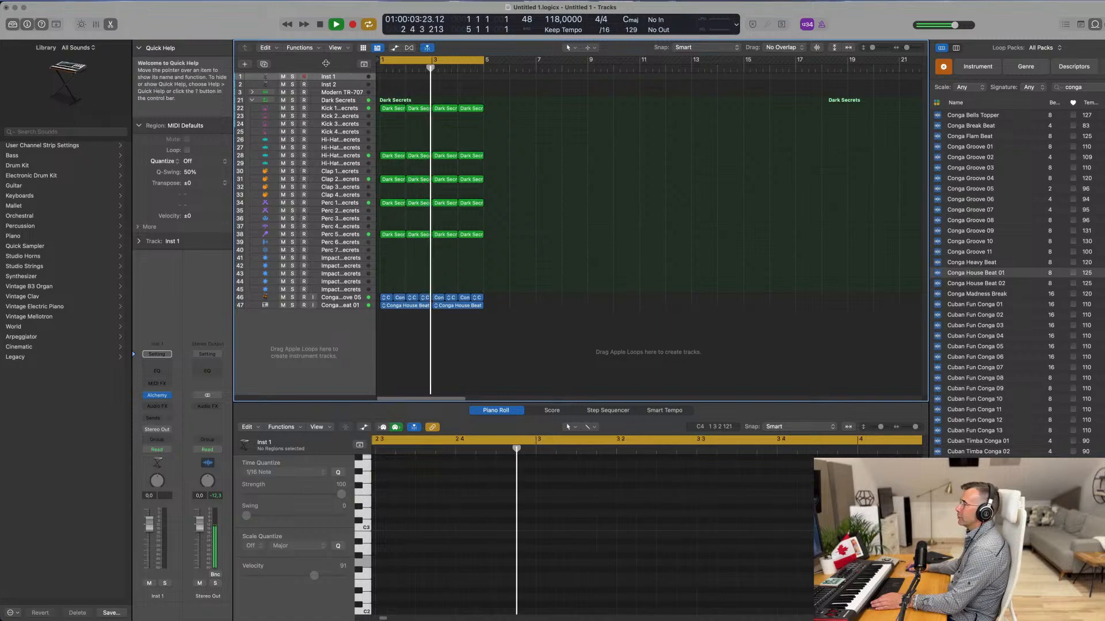
Step: Show the toolbar, enable Track Zoom, and enlarge the Inst 1 track's height
click(56, 24)
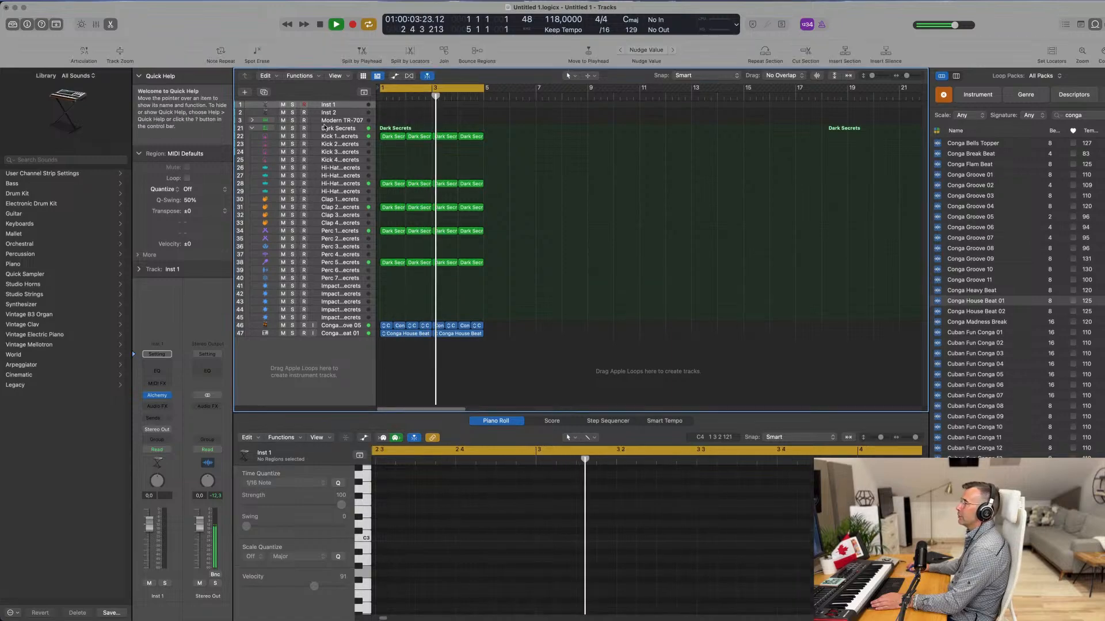
click(119, 52)
drag(329, 136, 325, 167)
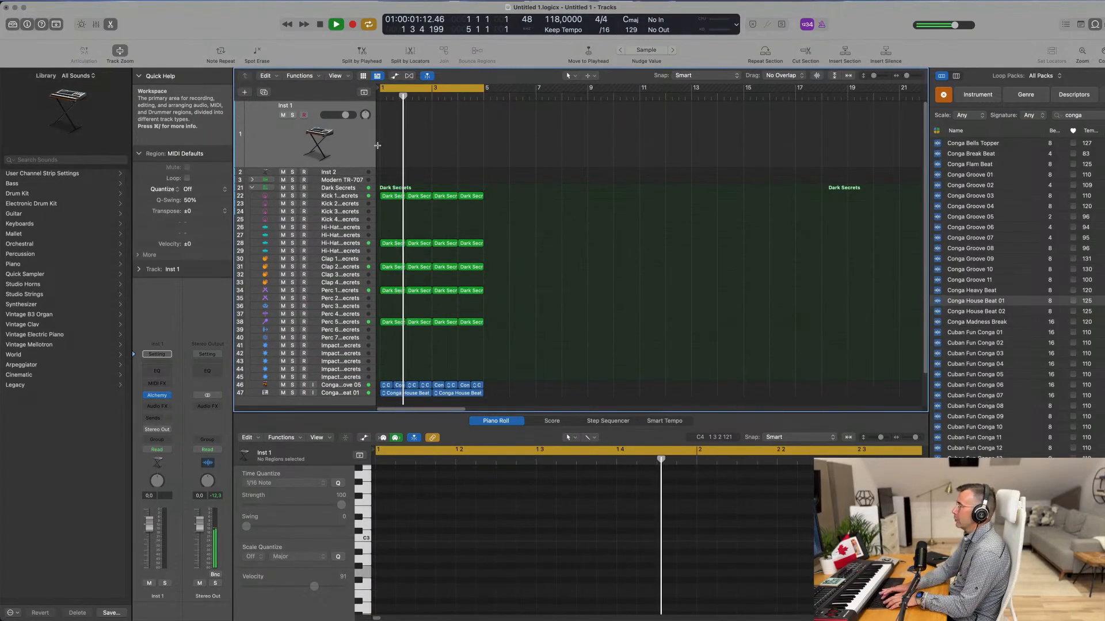
Step: Repeat all drum and conga regions three times to fill 16 bars, extend the cycle range to bar 17, and play from the start
key(super+a)
key(super+r)
key(super+r)
key(super+r)
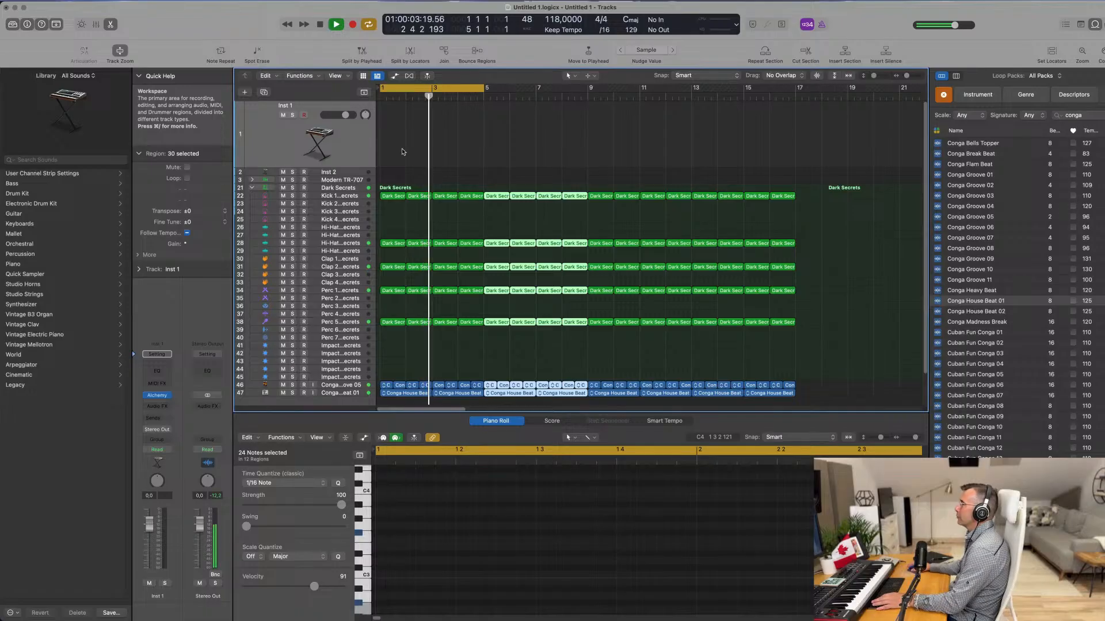
key(space)
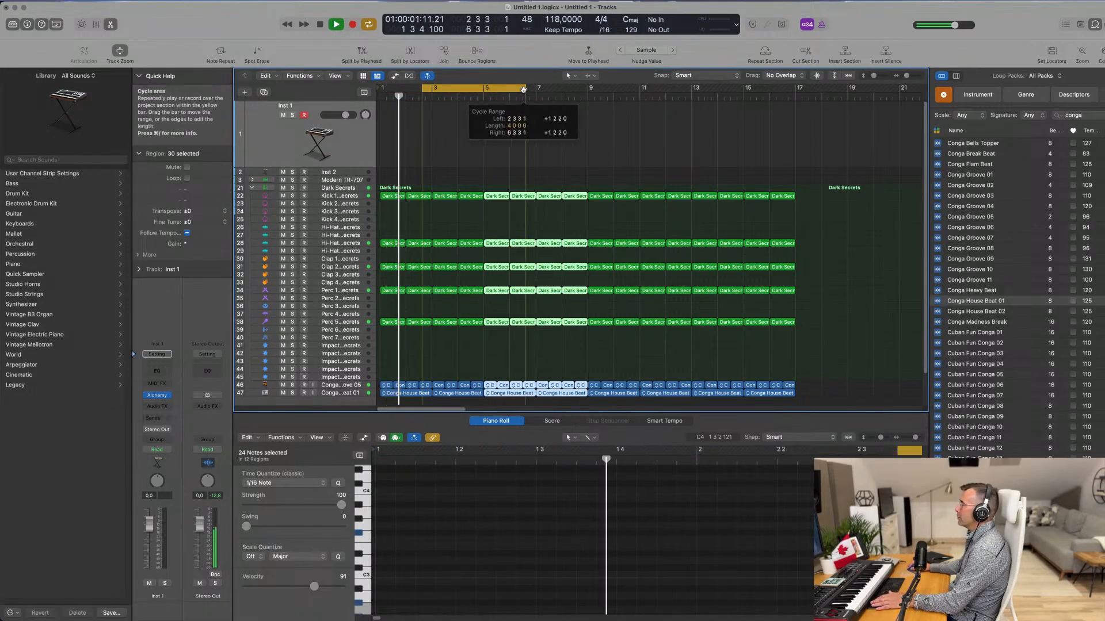
drag(483, 90, 796, 113)
key(Return)
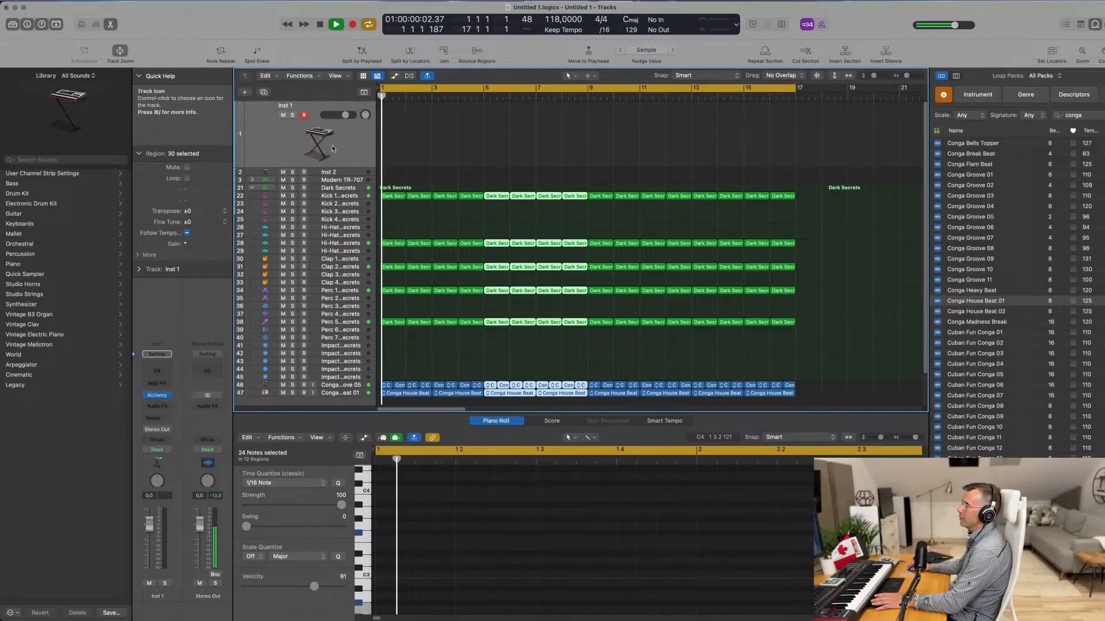
Step: Open Alchemy on the Inst 1 track, search its presets for "fm", and load Gentle FM
click(175, 316)
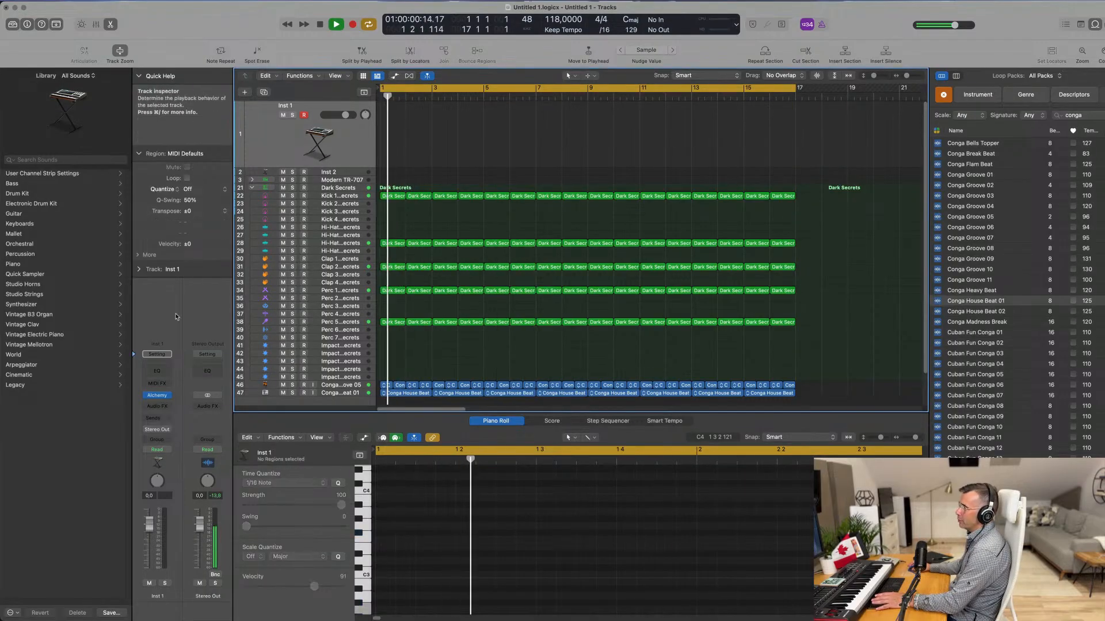
click(159, 396)
drag(614, 126, 539, 120)
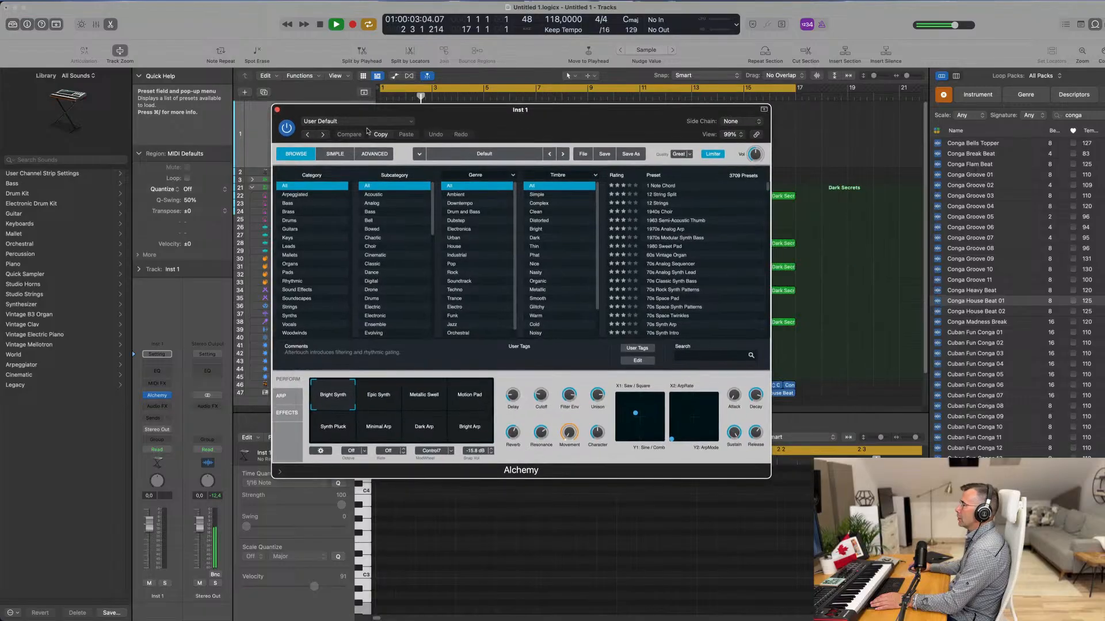
text(fm)
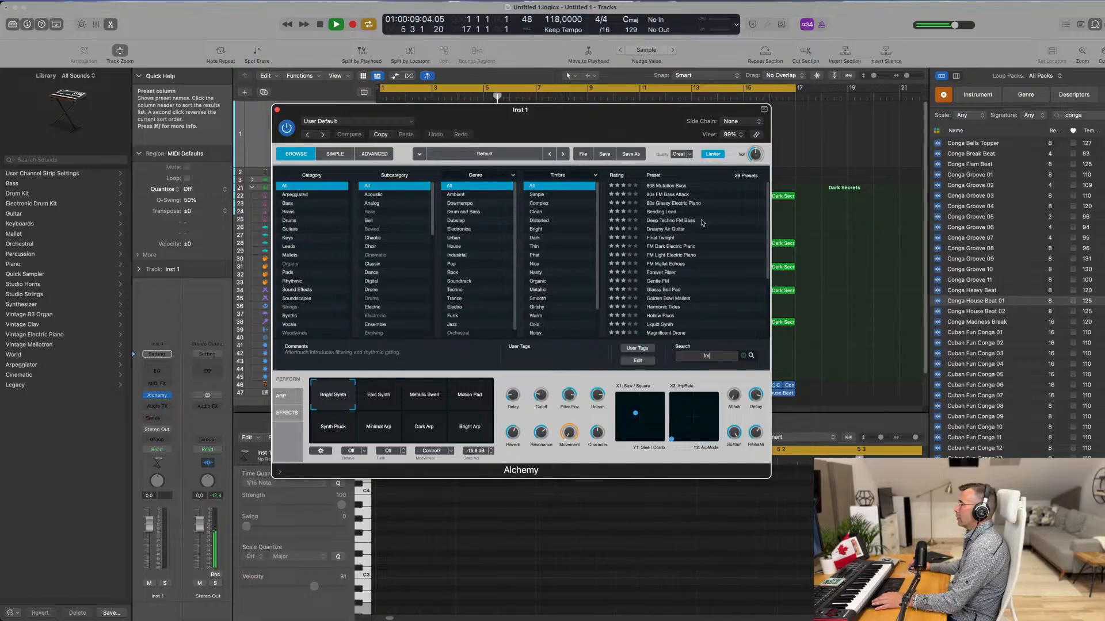
click(659, 281)
drag(552, 114, 551, 198)
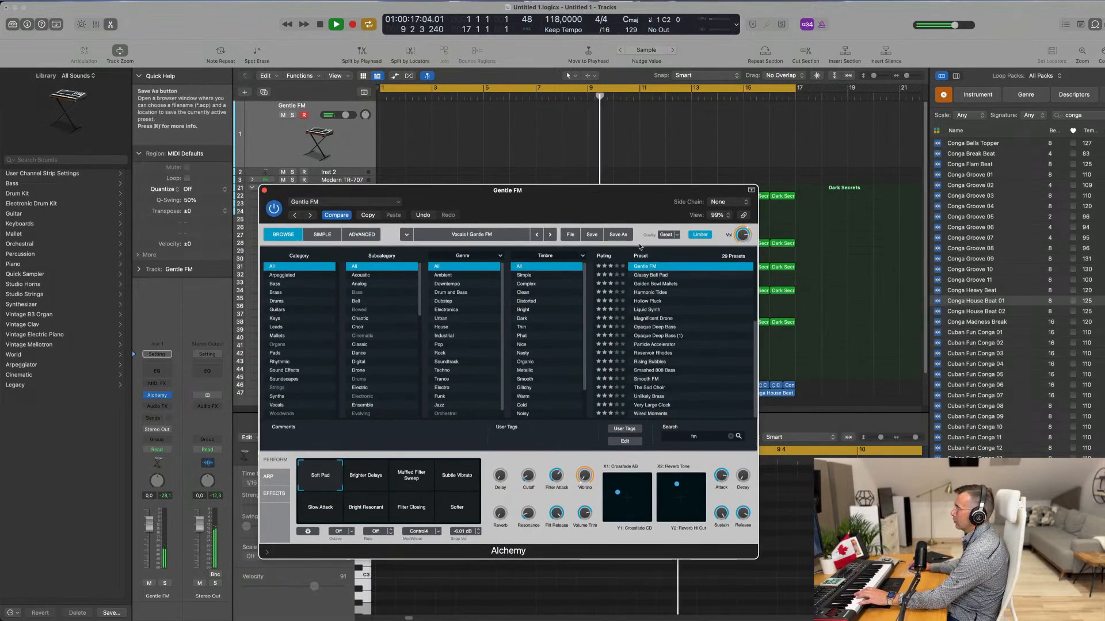
Step: Try the 808 Mutation Bass and 80s FM Bass Attack presets, and set the track's volume to -12.6 dB
scroll(684, 332, up, 2)
scroll(694, 326, up, 2)
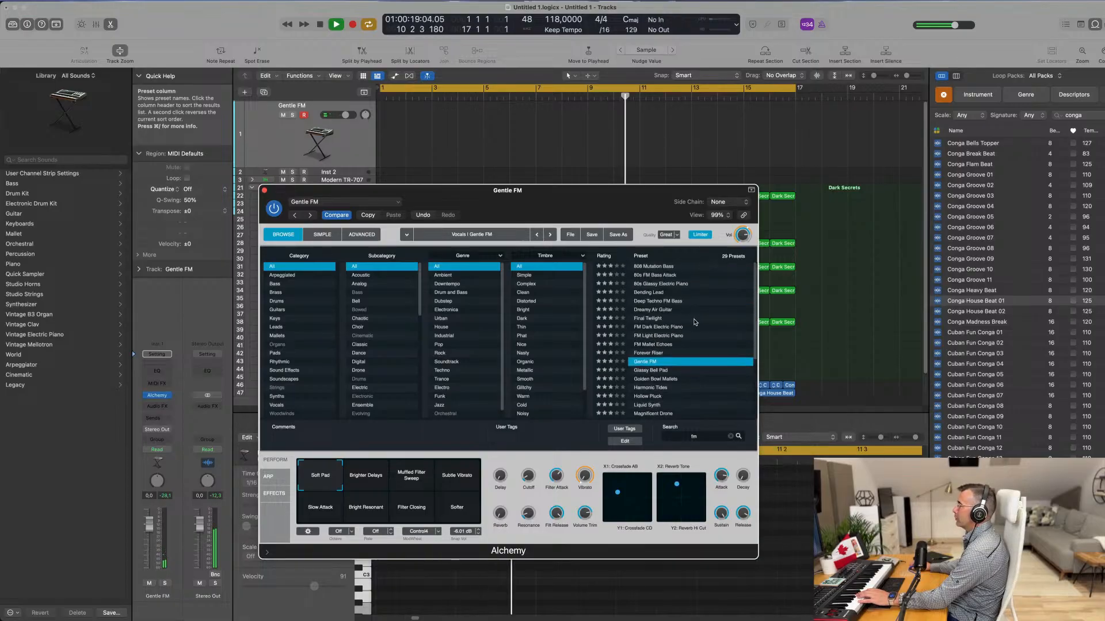
click(666, 267)
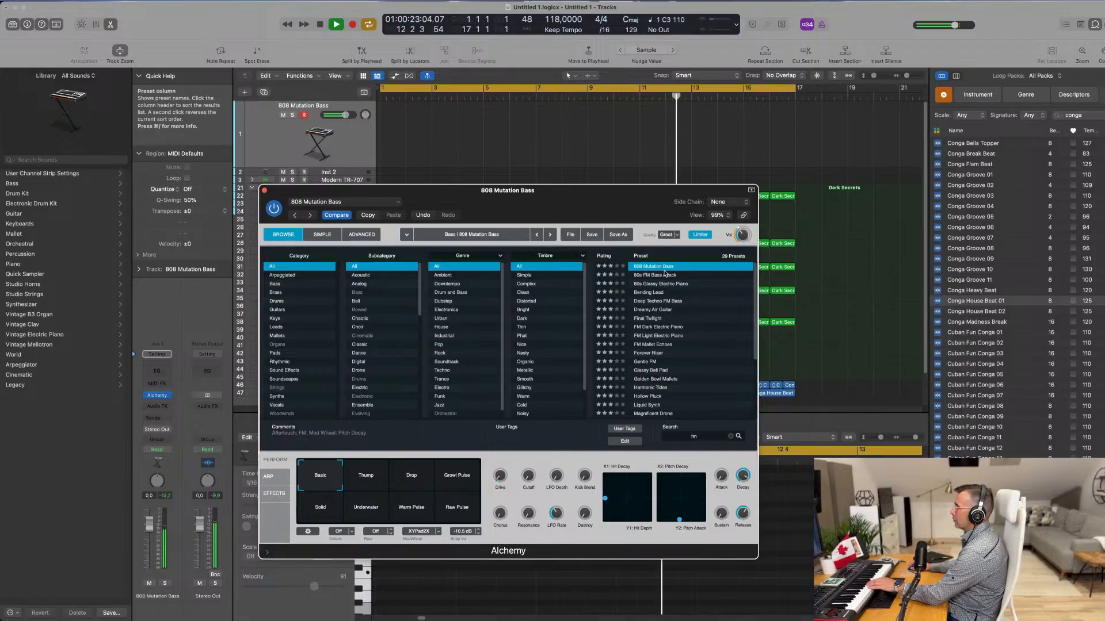
click(662, 276)
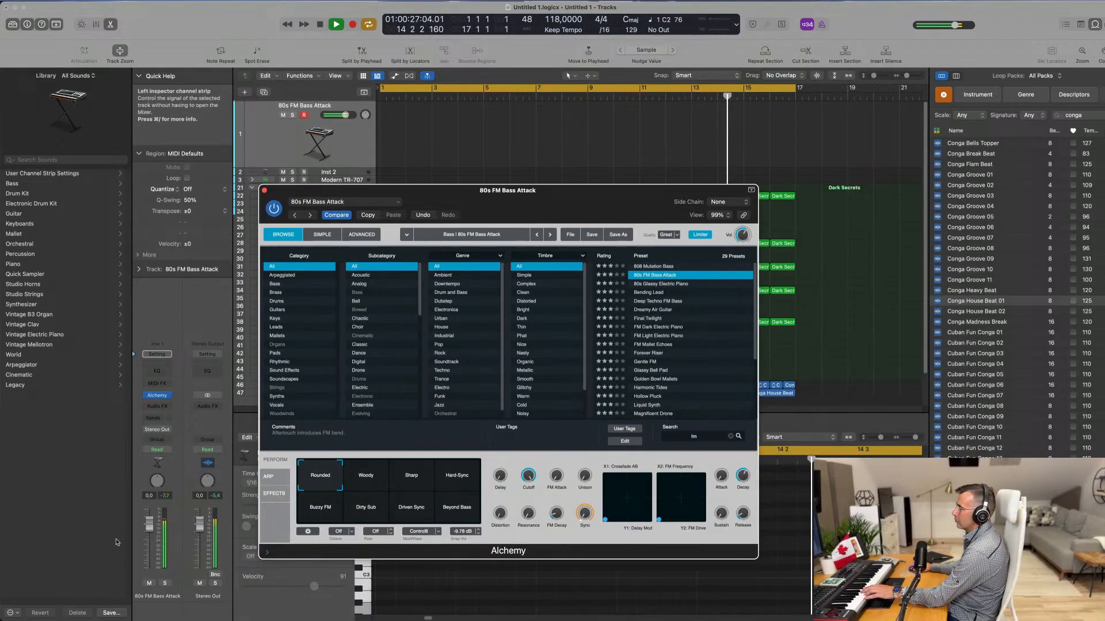
click(148, 562)
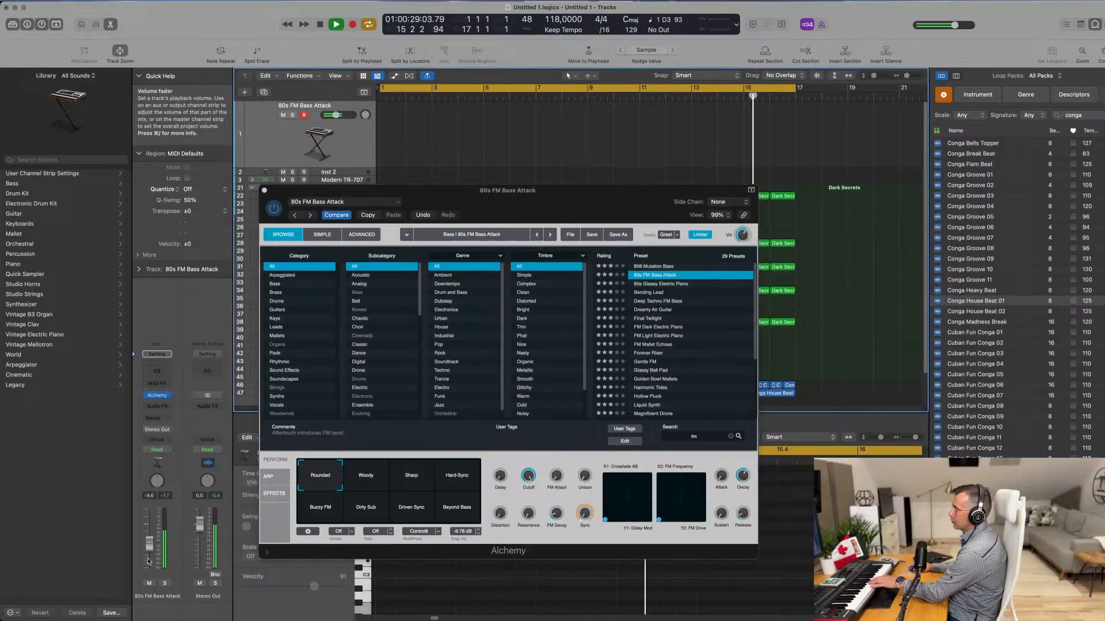
drag(149, 544, 150, 548)
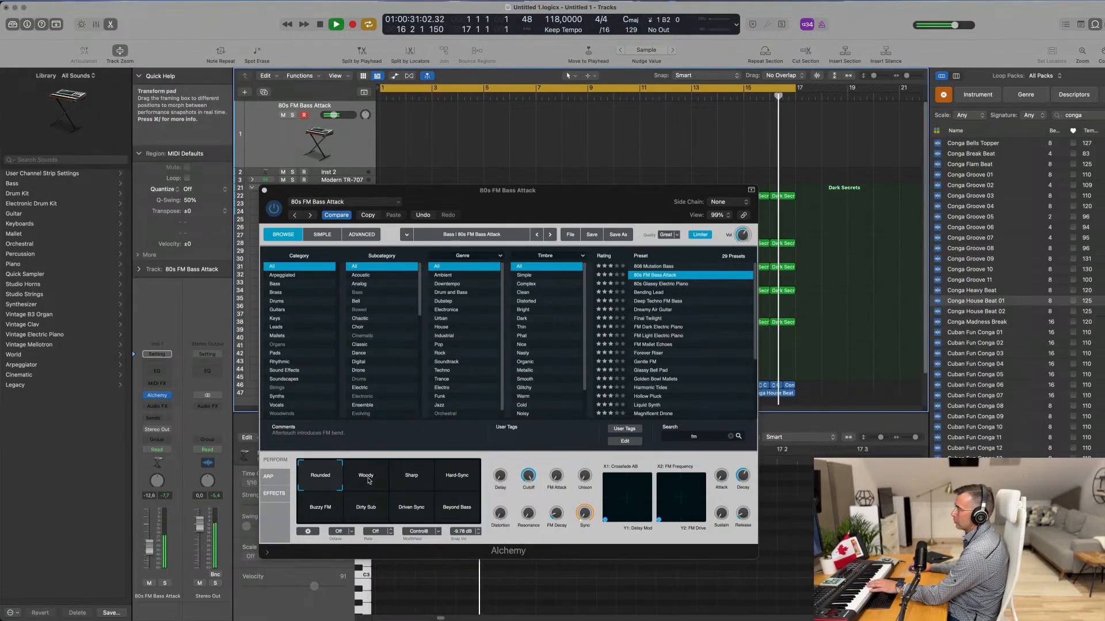
Step: Audition the Woody, Sharp, Hard-Sync, Buzzy FM, Dirty Sub and Beyond Bass variations of 80s FM Bass Attack
click(369, 482)
click(416, 483)
click(466, 481)
click(304, 509)
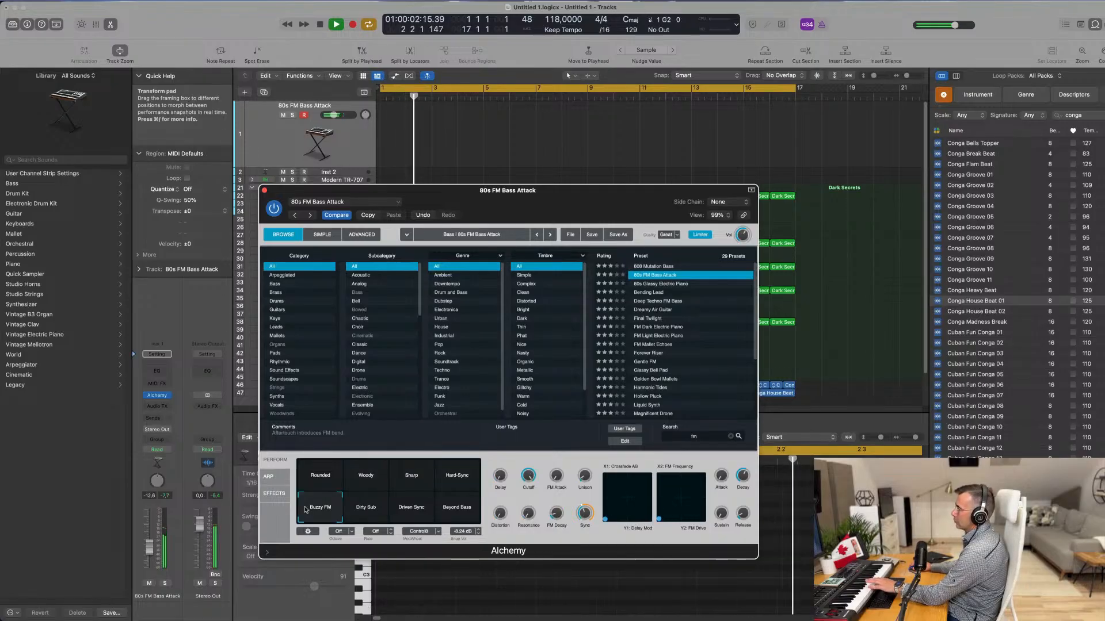
click(374, 512)
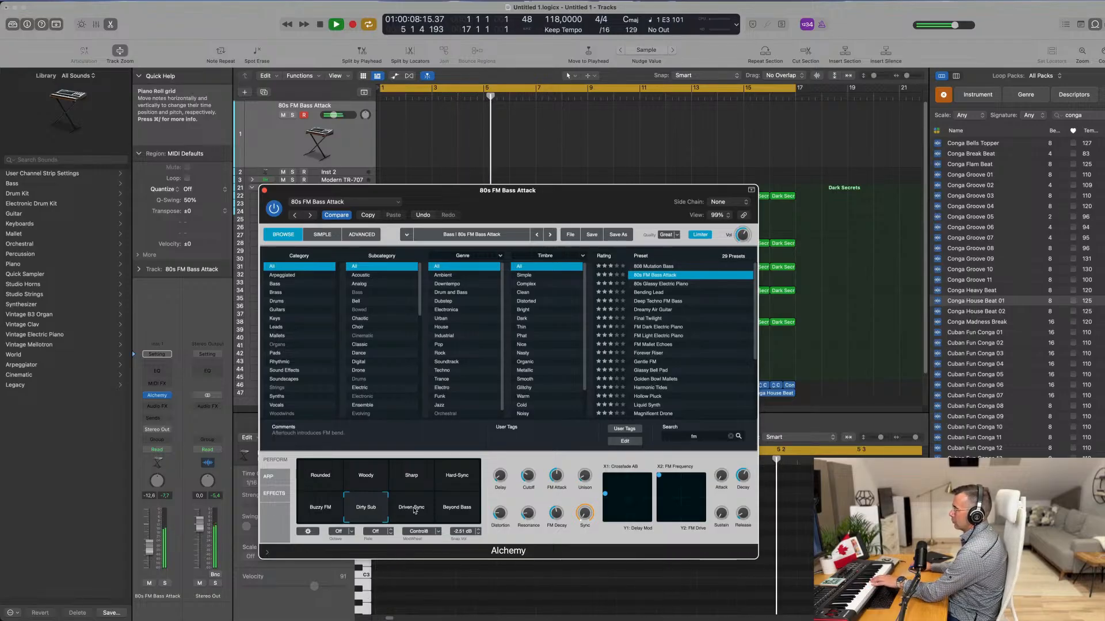
click(460, 512)
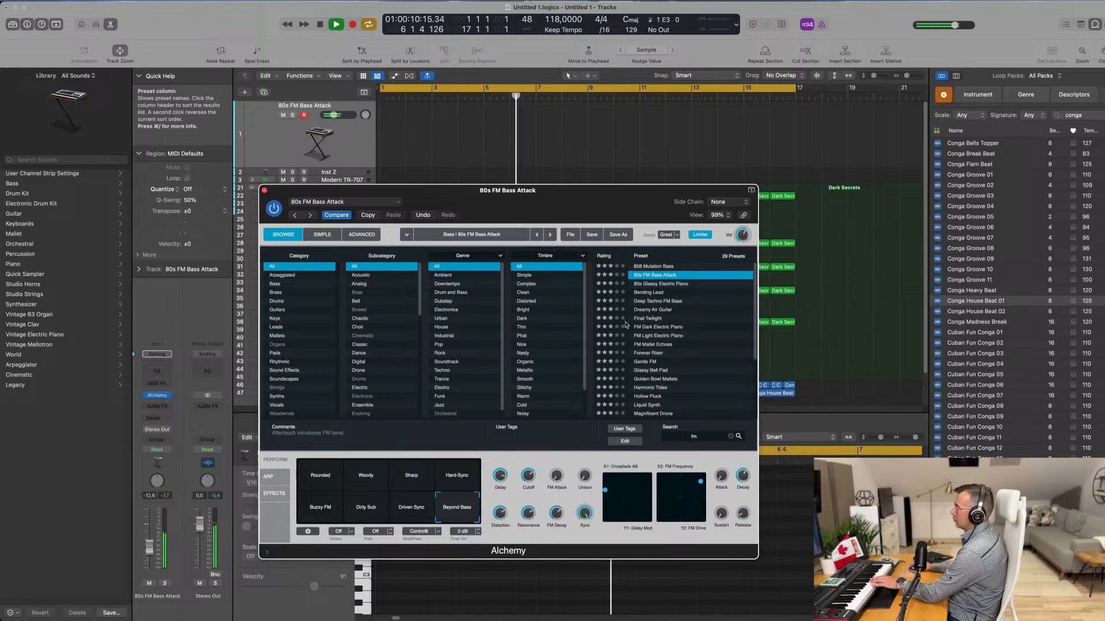
Step: Try the Forever Riser and Gentle FM presets, and load Opaque Deep Bass after comparing it with Opaque Deep Bass (1)
scroll(695, 305, down, 3)
click(654, 324)
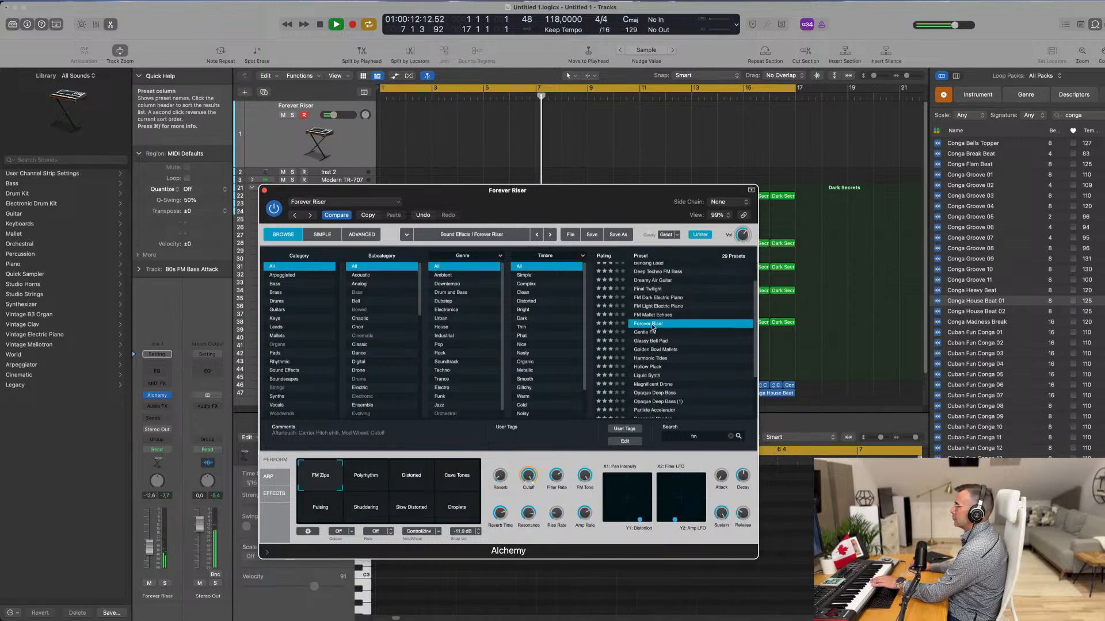
click(654, 332)
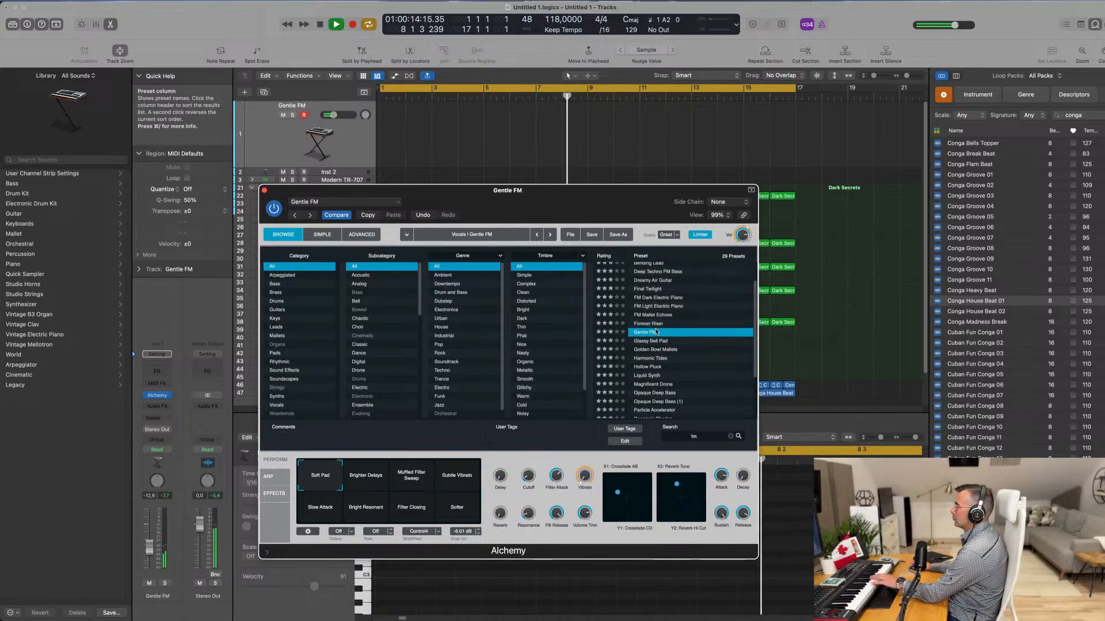
scroll(671, 339, down, 5)
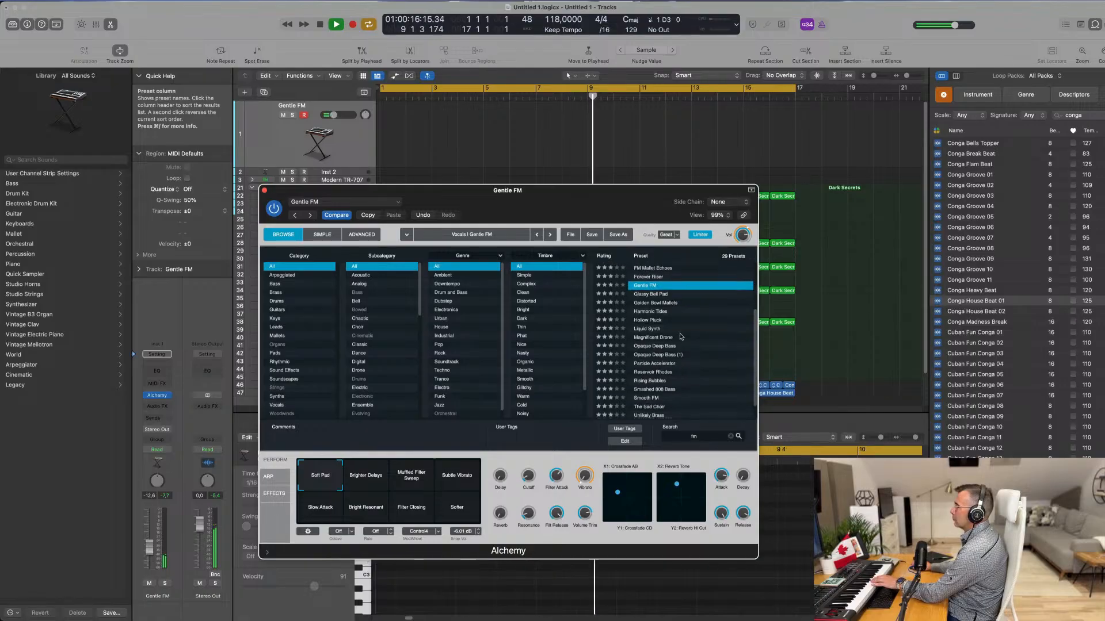
click(656, 346)
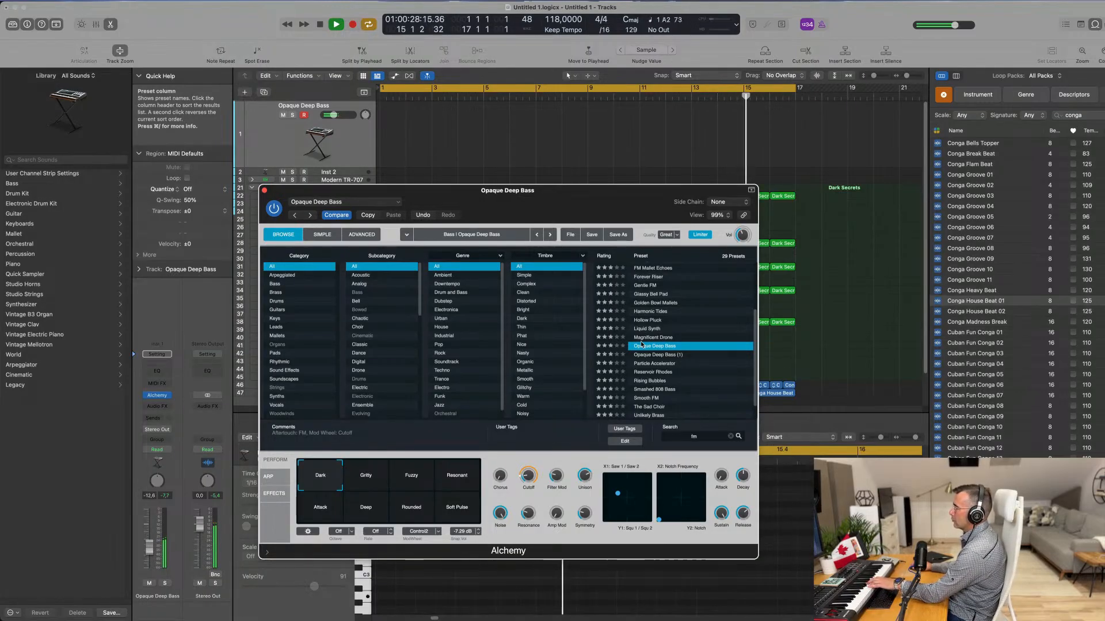
click(650, 355)
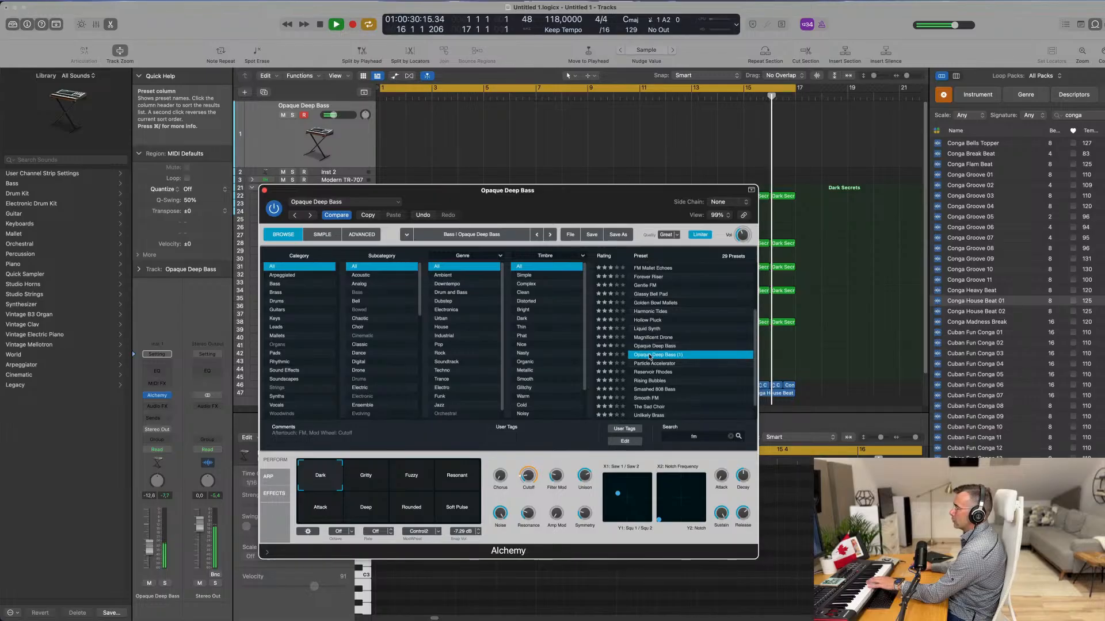
click(655, 348)
Step: Try the Gritty, Fuzzy and Resonant variations, choose Attack, and record a two-bar bass line from bar 11
click(369, 484)
click(416, 481)
click(459, 478)
click(320, 512)
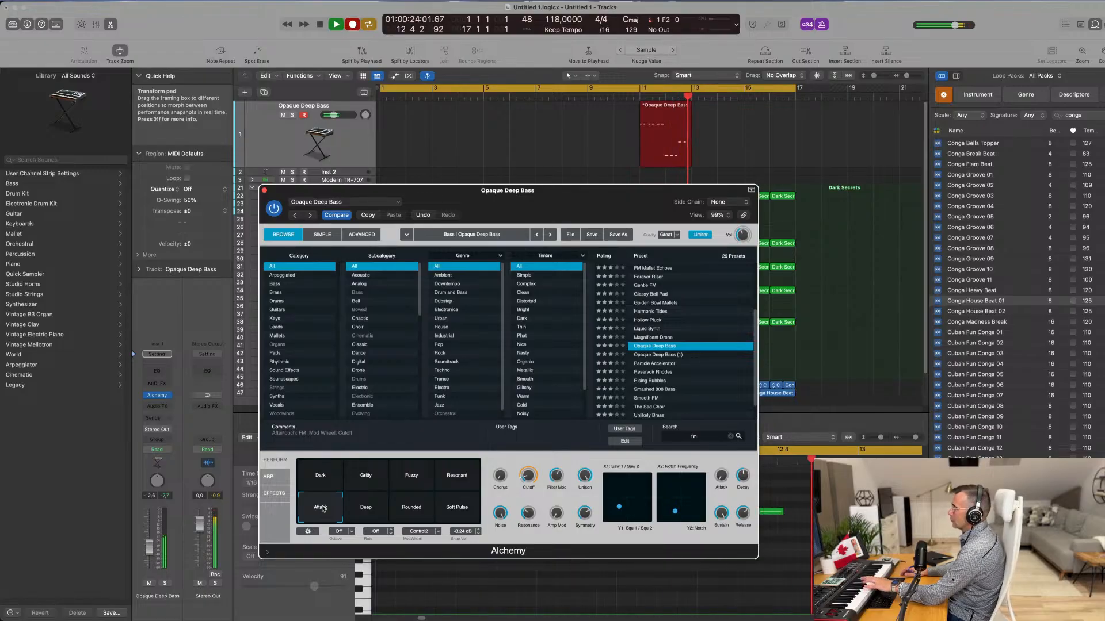
key(space)
Step: Move the recorded Opaque Deep Bass region to bar 1 and open it in the piano roll
drag(664, 106, 409, 107)
drag(396, 111, 397, 112)
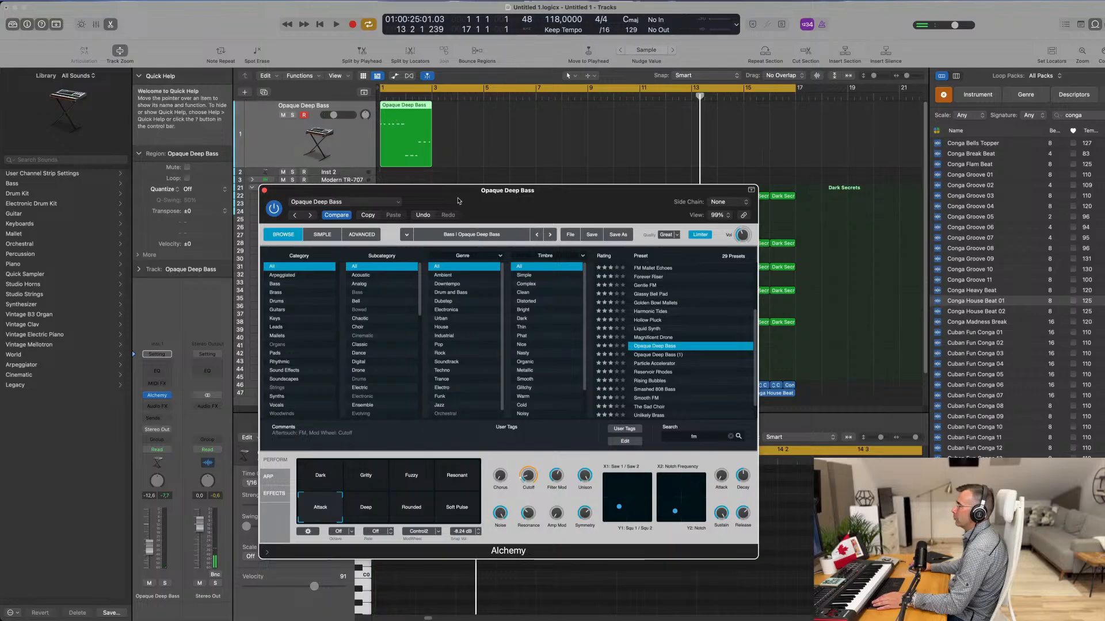
drag(456, 200, 840, 149)
double_click(406, 111)
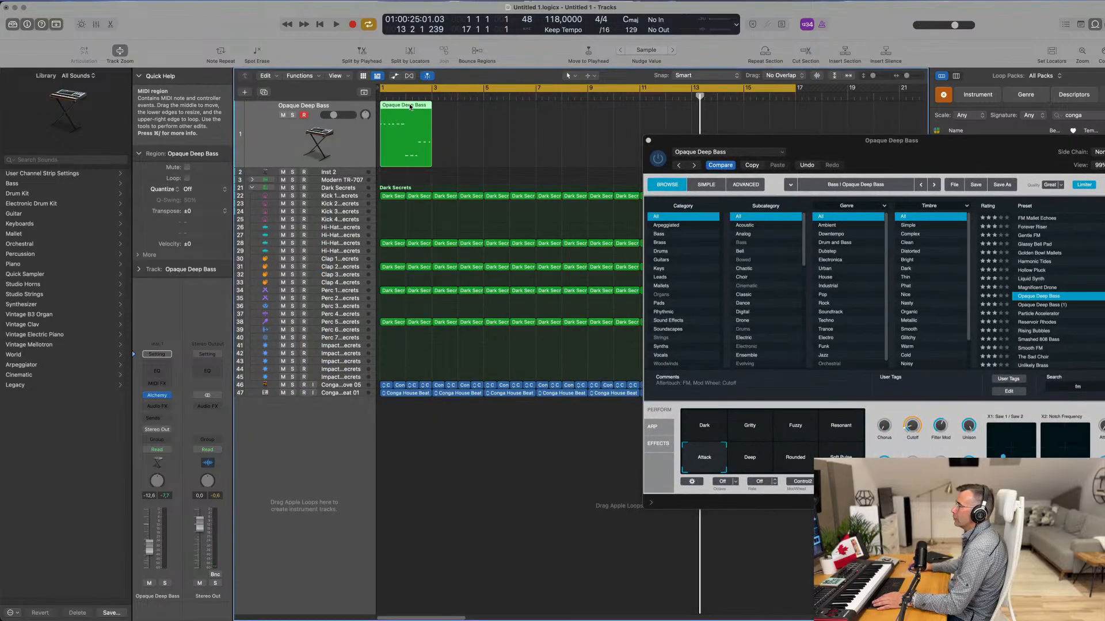
double_click(414, 107)
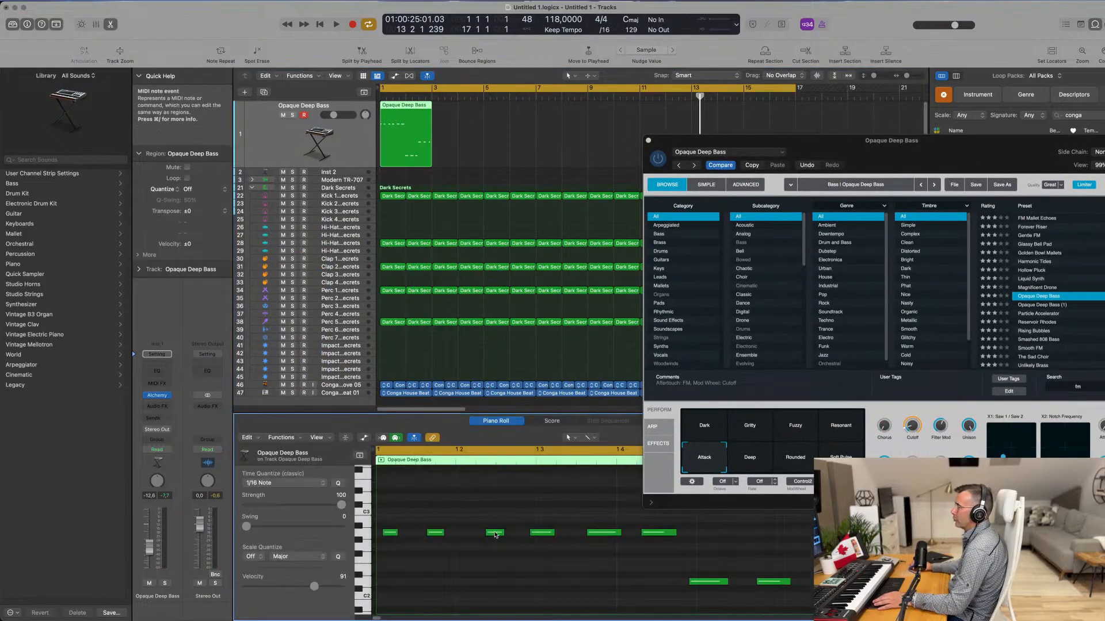
Step: Quantize all notes of the bass region to 1/16 notes and play the bass line from the start
key(super+a)
key(q)
key(space)
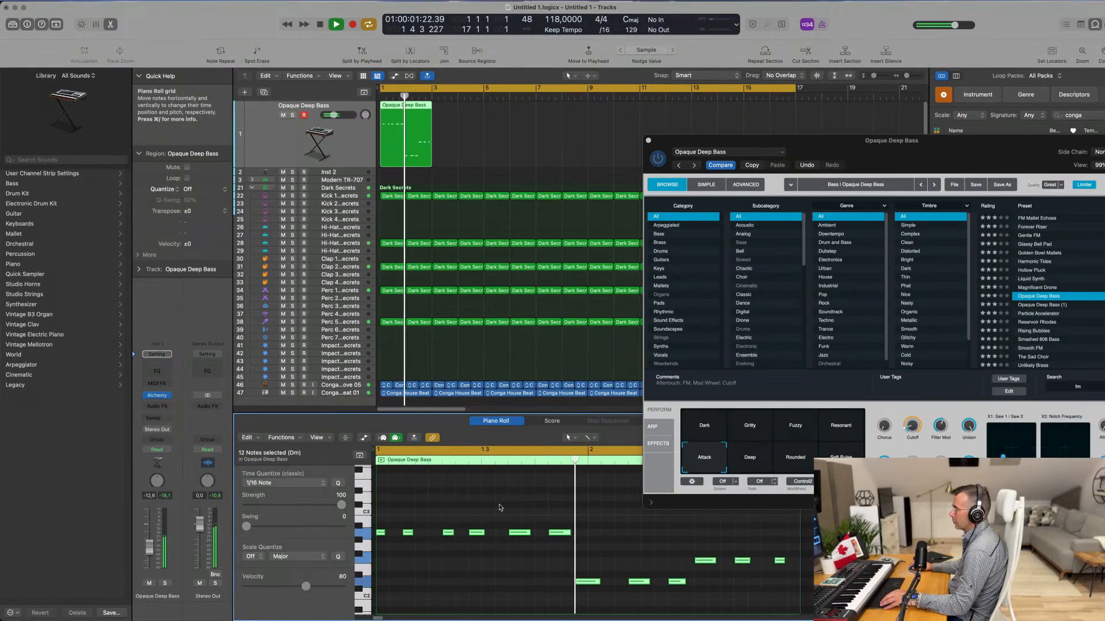
key(Return)
click(563, 529)
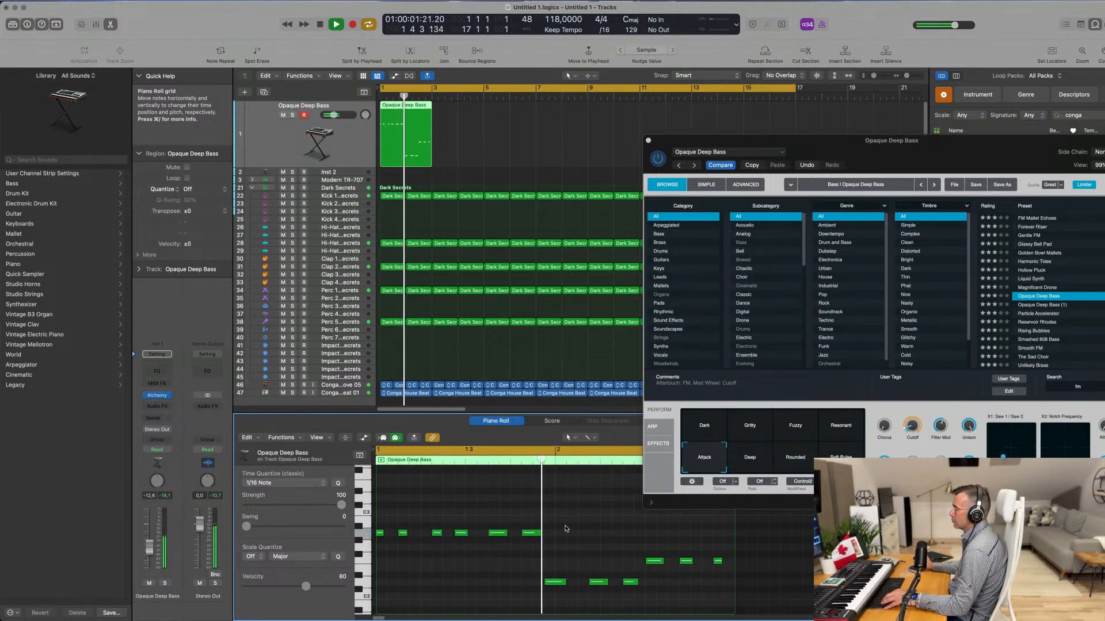
key(space)
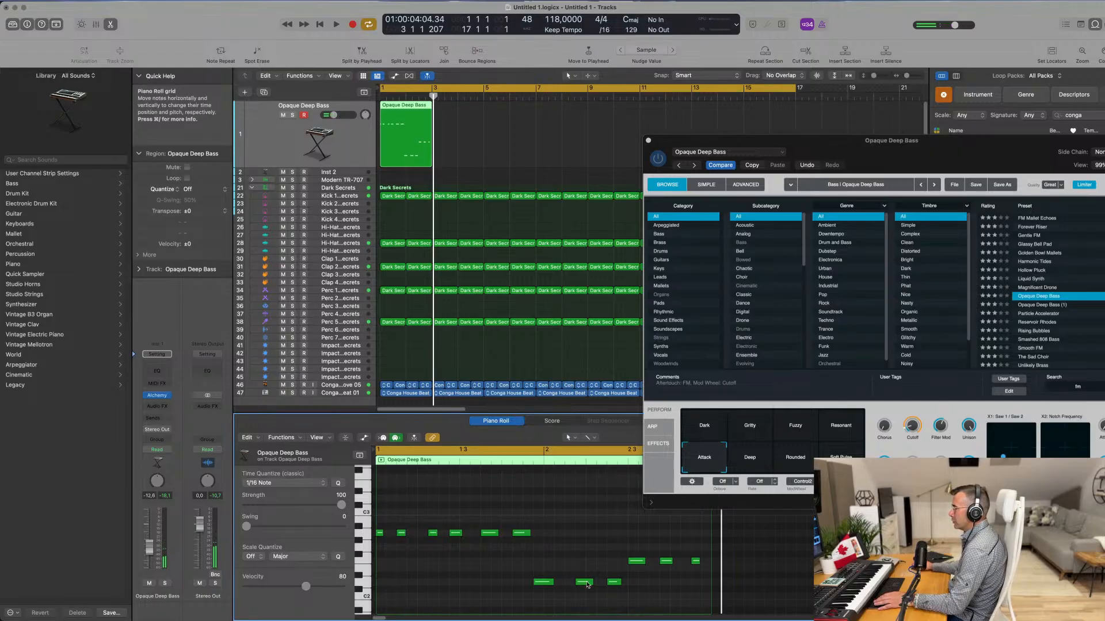
key(Return)
key(space)
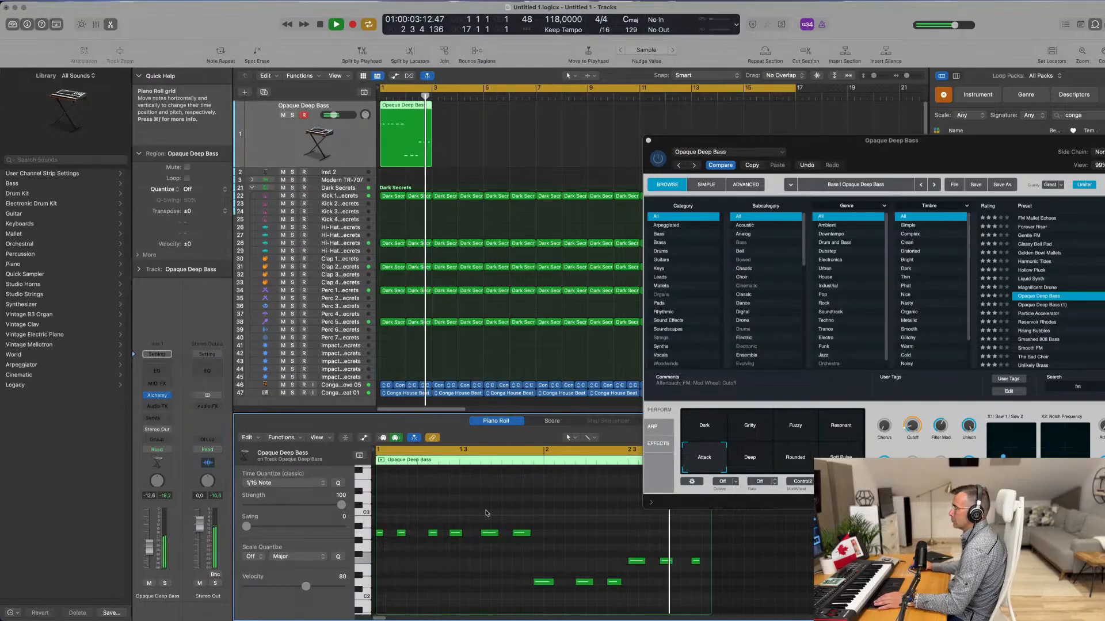
key(space)
Step: Repeat the Opaque Deep Bass region once, join both into one four-bar region, and play it with the beat
drag(869, 145, 990, 140)
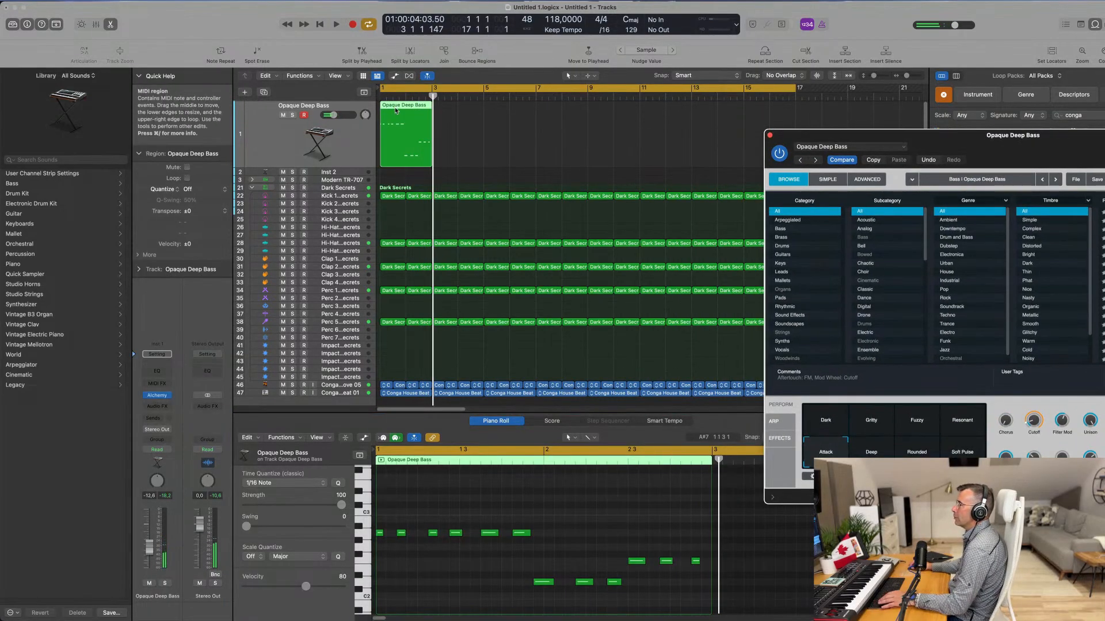
click(397, 108)
key(super+r)
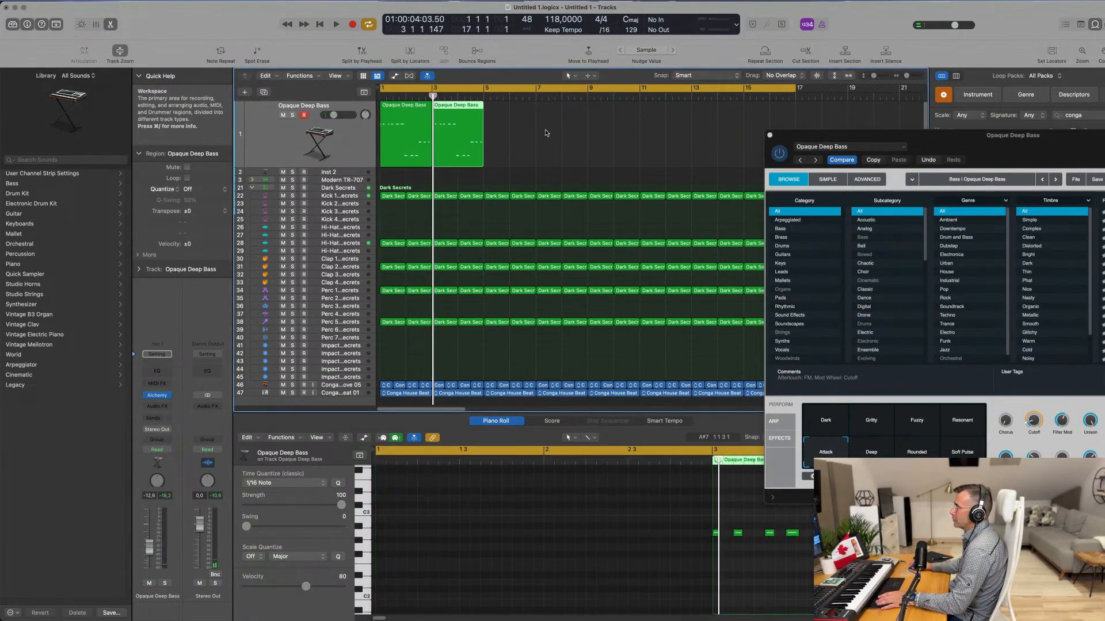
shift+click(422, 139)
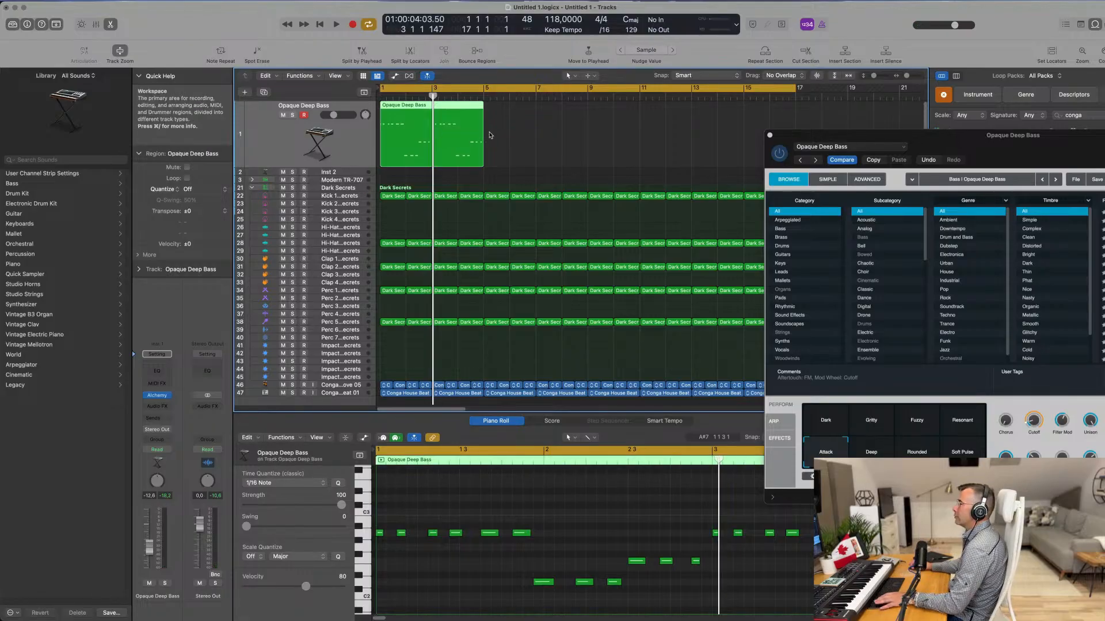
key(space)
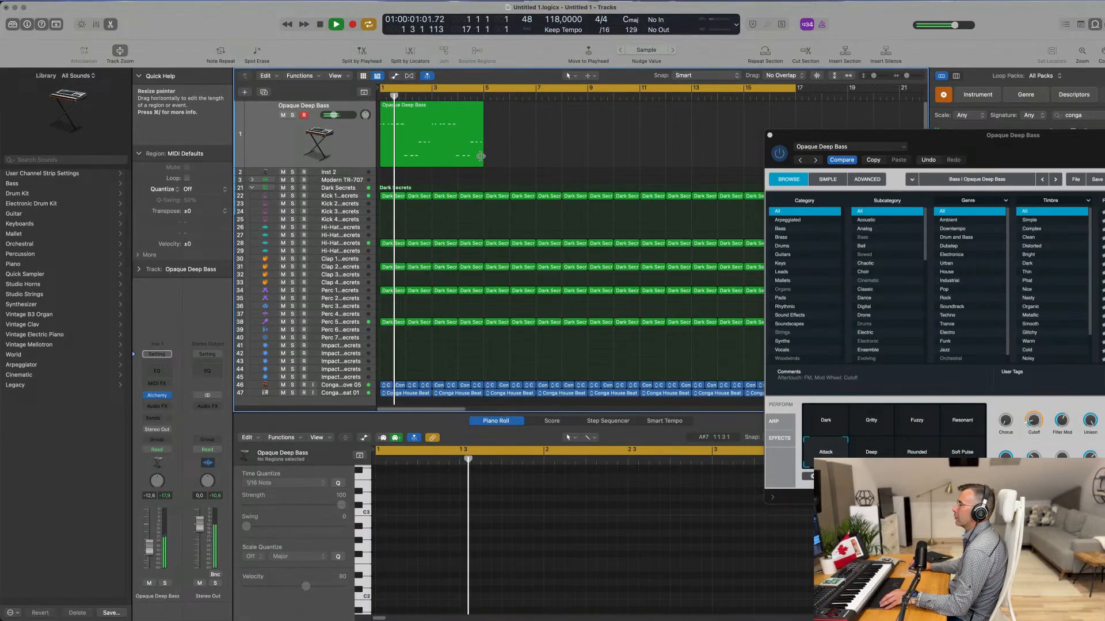
scroll(586, 525, down, 5)
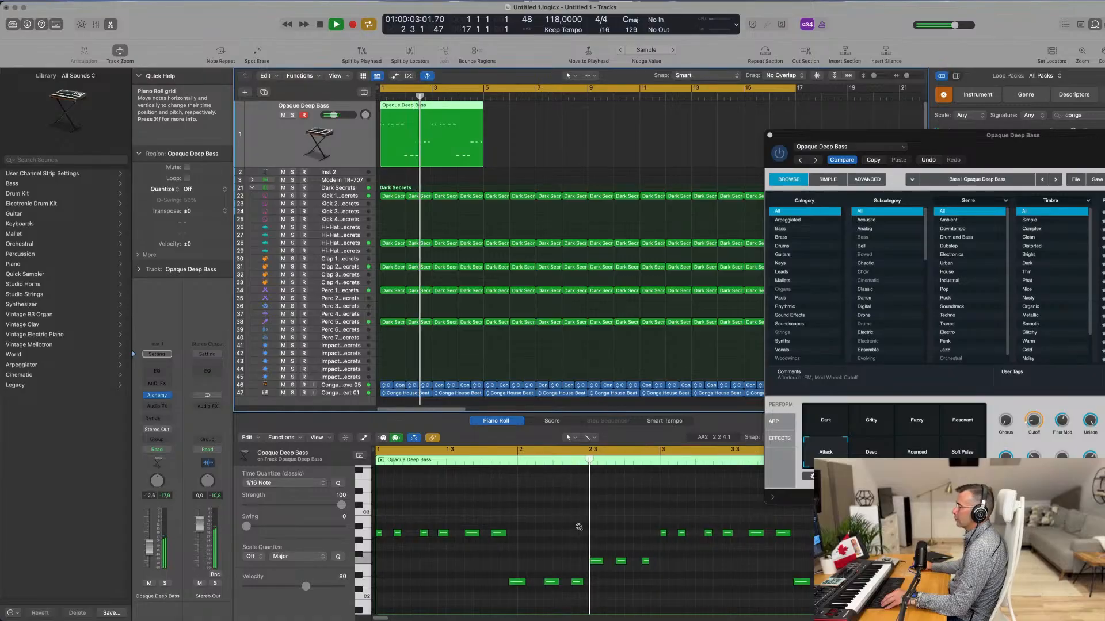
Step: Repeat the four-bar Opaque Deep Bass region three times so the bass line fills all 16 bars
scroll(548, 527, down, 2)
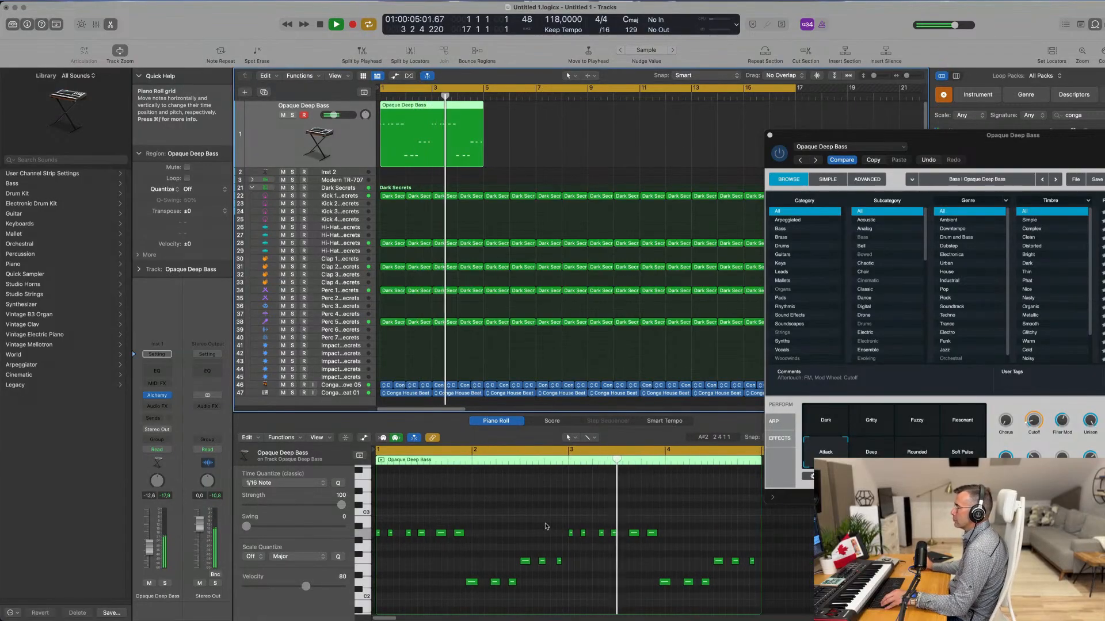
drag(1040, 138, 916, 166)
key(space)
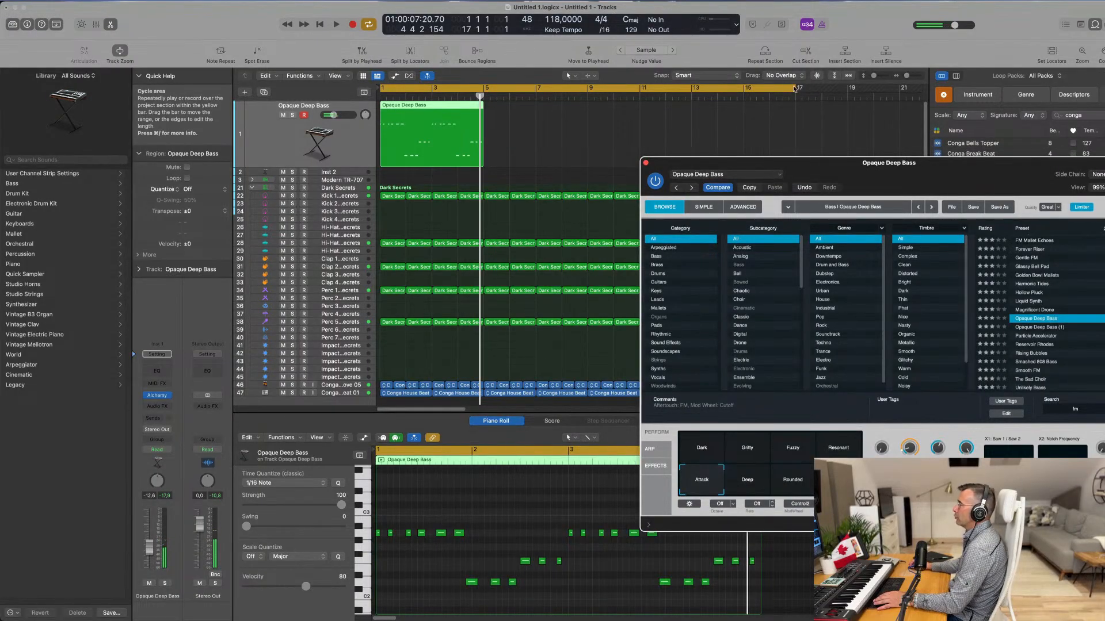
click(430, 104)
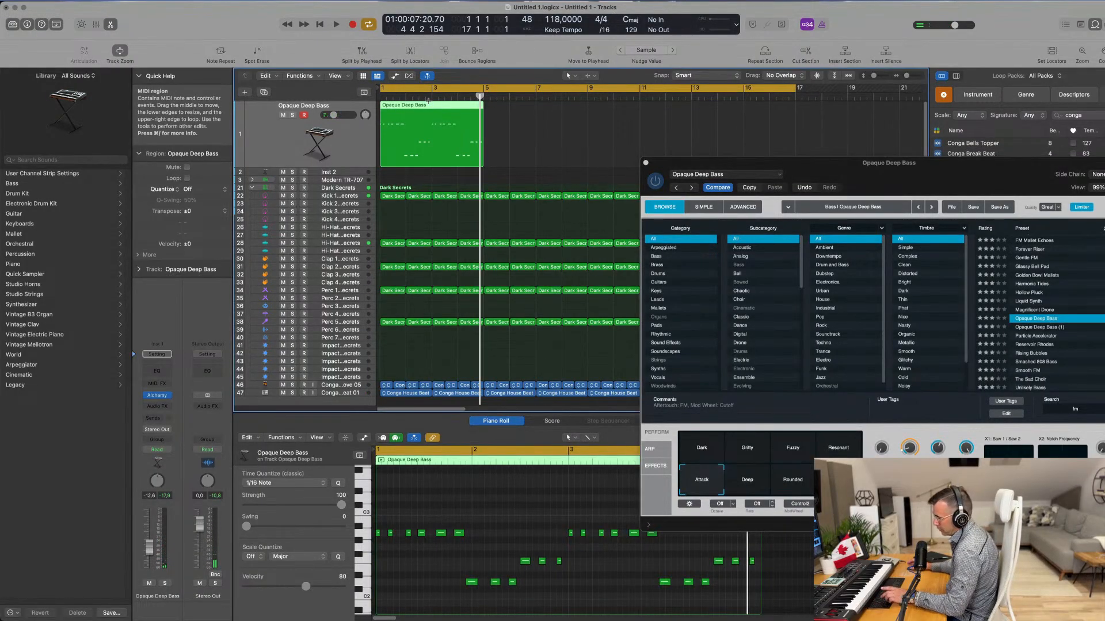
key(super+r)
key(super+r)
key(super+r)
Step: Play the track and try Alchemy's Deep, Rounded and Soft Pulse variations against Attack, returning to Attack
drag(896, 163, 673, 134)
key(space)
key(b)
click(510, 453)
click(552, 453)
click(605, 451)
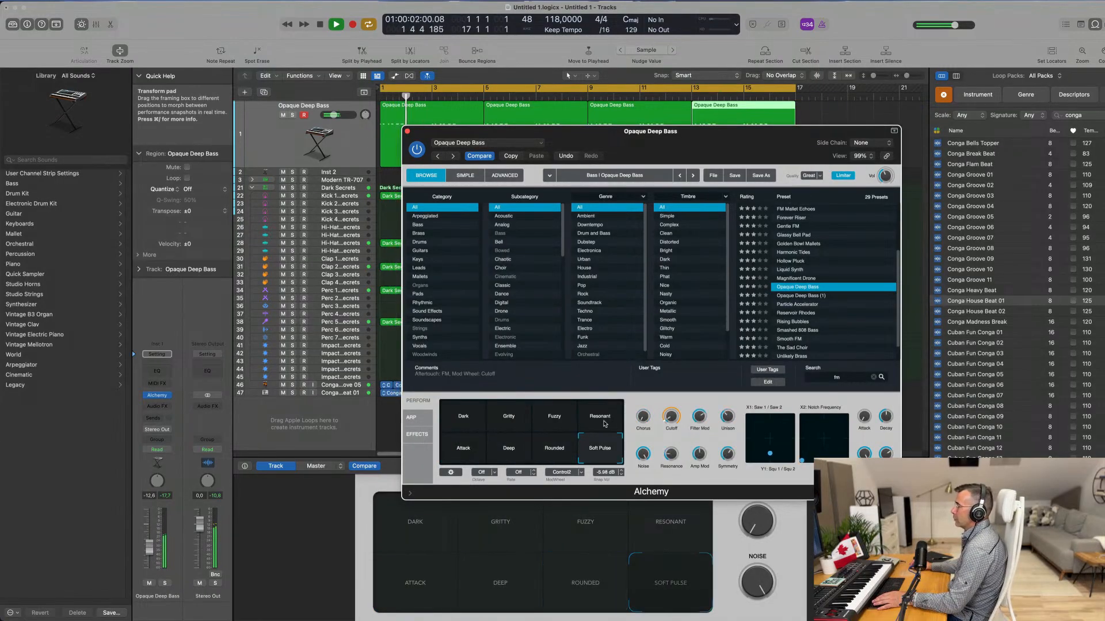
click(463, 448)
key(Return)
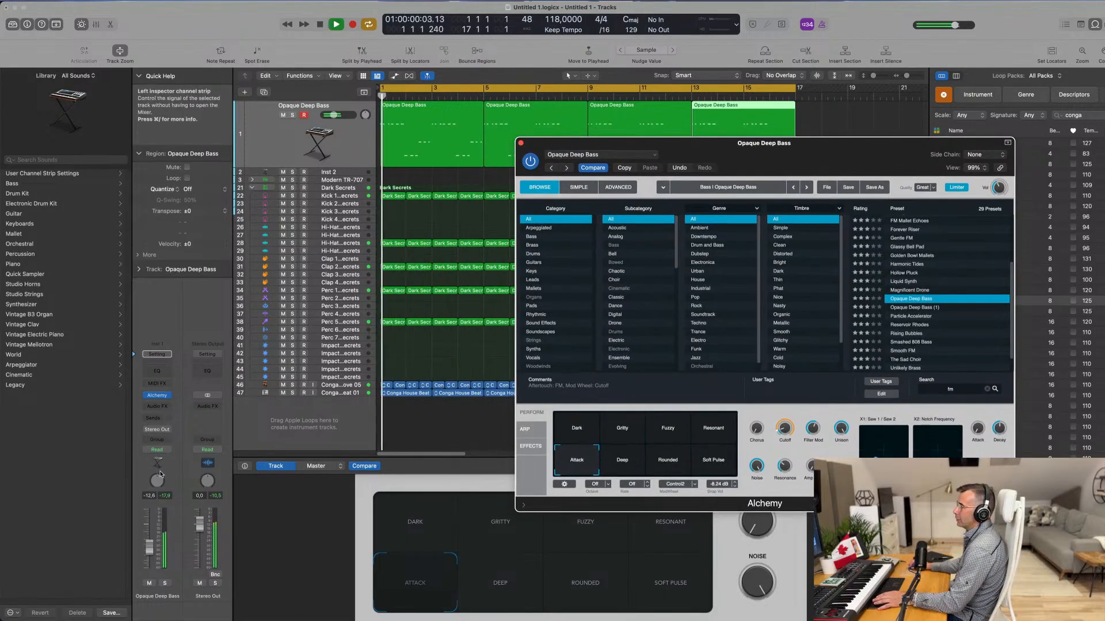
Step: Raise the Opaque Deep Bass track's volume to about -8.5 dB and set its Alchemy cutoff to 12.2%
drag(149, 550, 151, 538)
key(Return)
drag(780, 430, 782, 426)
drag(849, 151, 661, 297)
Step: Stop playback, hide the loop browser and duplicate the Opaque Deep Bass track with its settings
click(1095, 25)
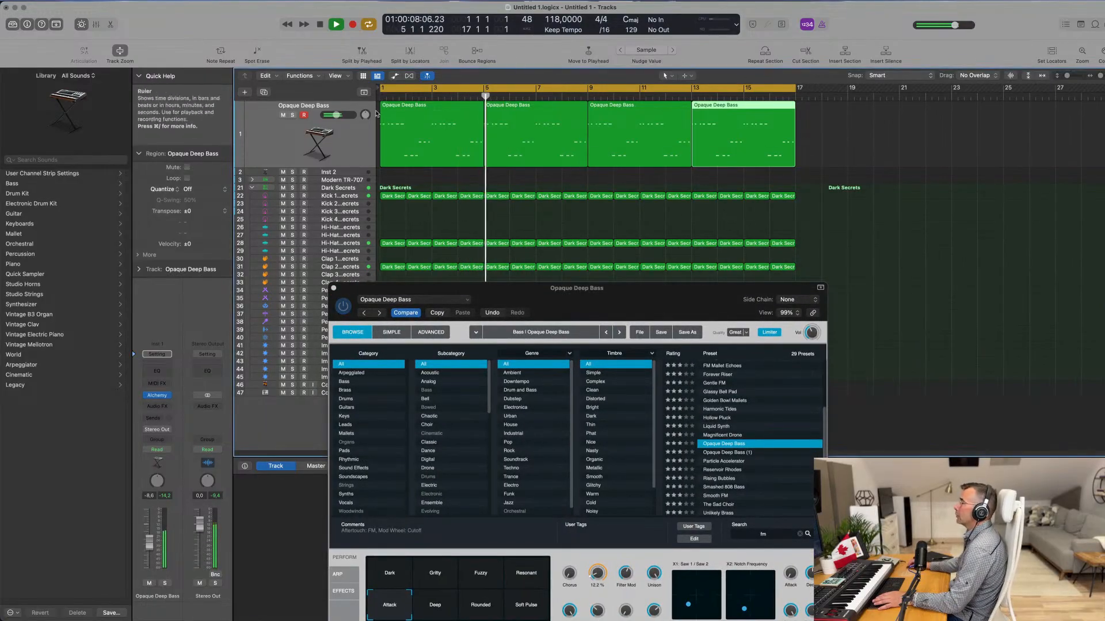
key(space)
click(242, 112)
click(264, 92)
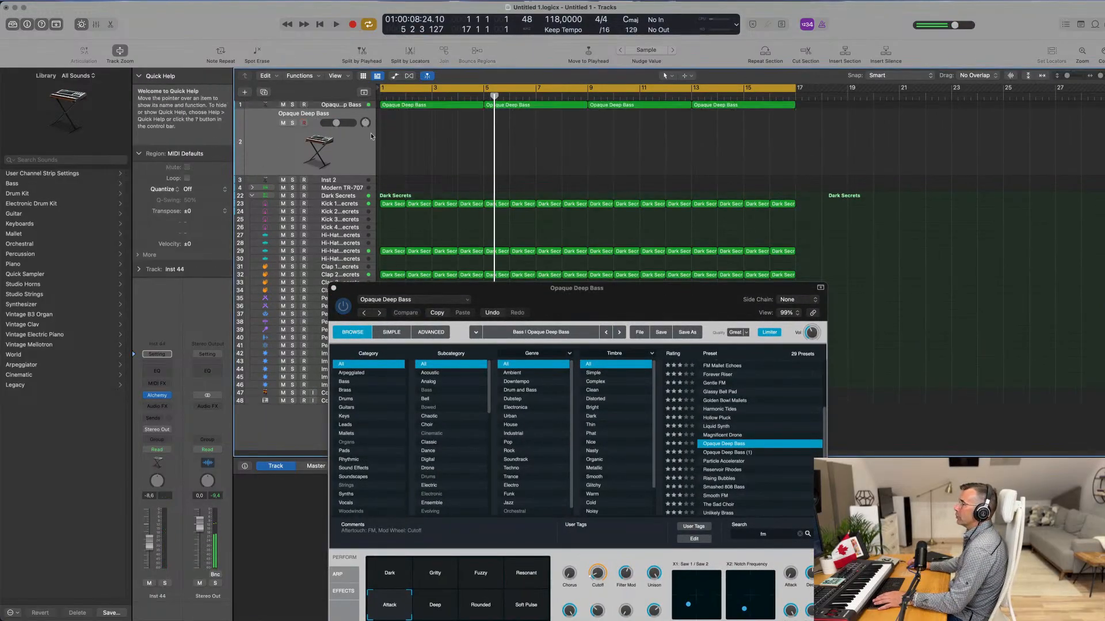
Step: Copy the first four-bar bass region onto the duplicate track at bar 1, and mute the original bass track
drag(412, 108, 412, 138)
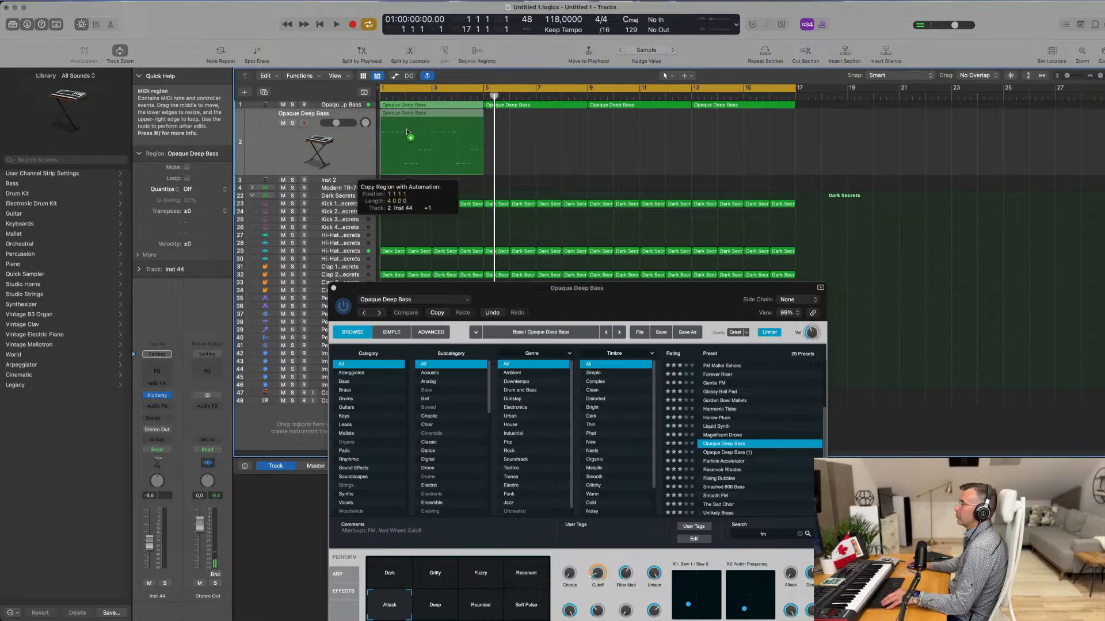
click(279, 107)
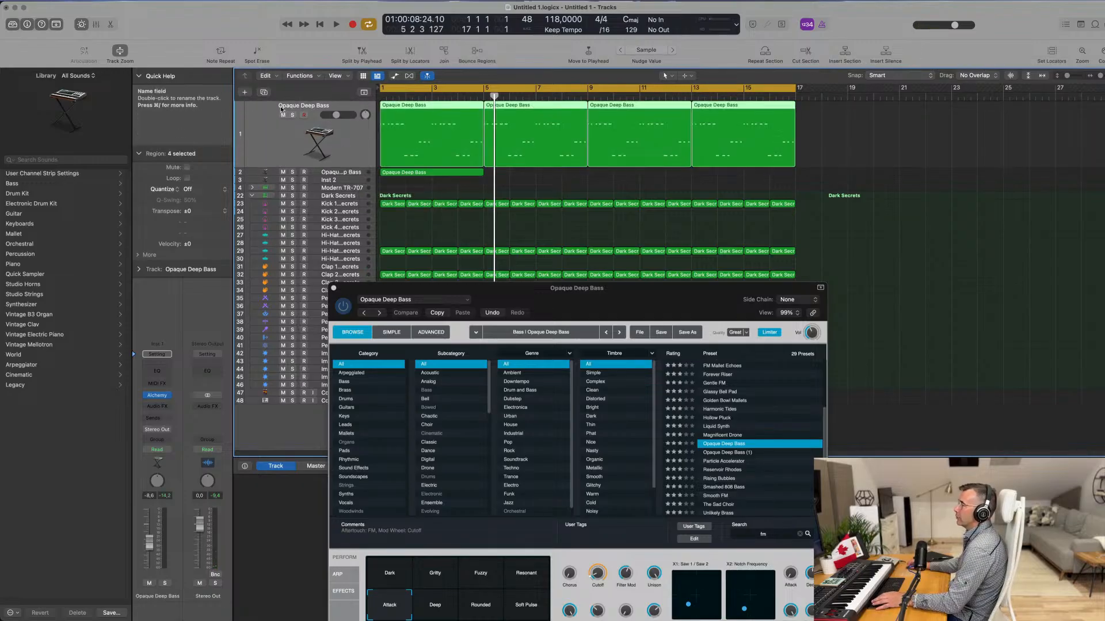
click(282, 115)
key(Return)
key(space)
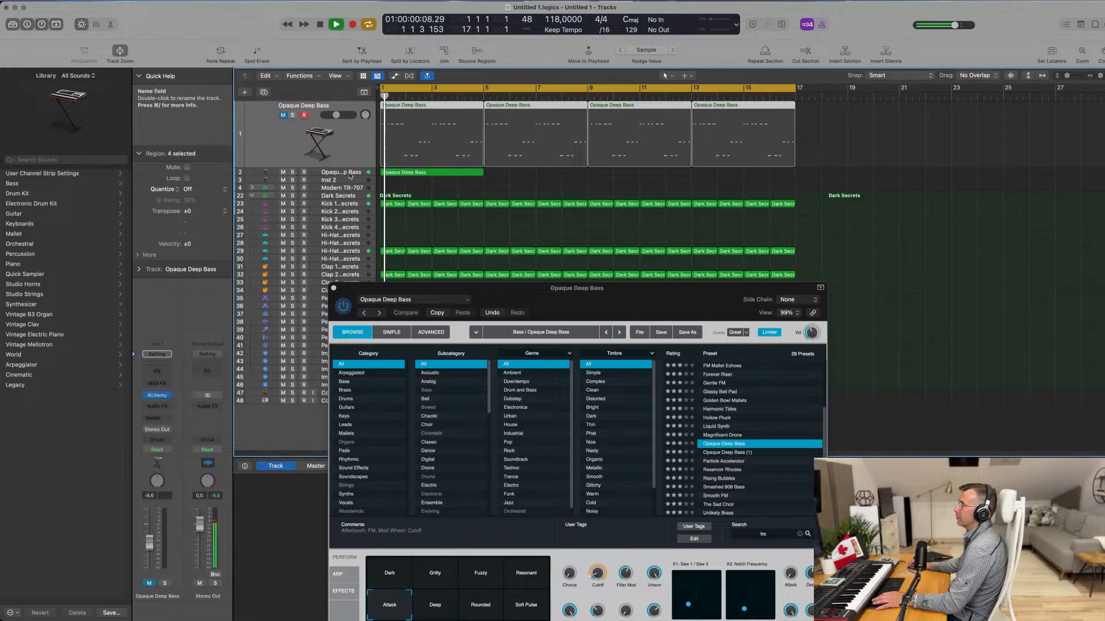
Step: Repeat the copied bass region three times on the duplicate track to fill 16 bars and play from the start
click(344, 173)
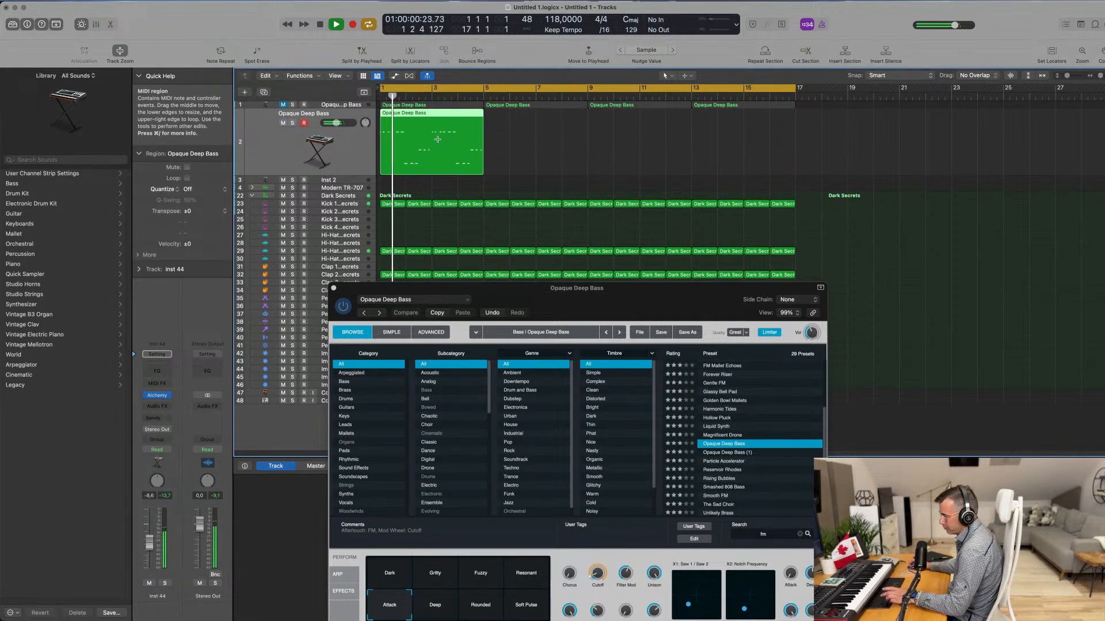
key(super+r)
key(super+r)
key(super+r)
key(Return)
Step: Open the Alchemy instrument of the duplicate bass track and move its window clear of the other one
click(347, 151)
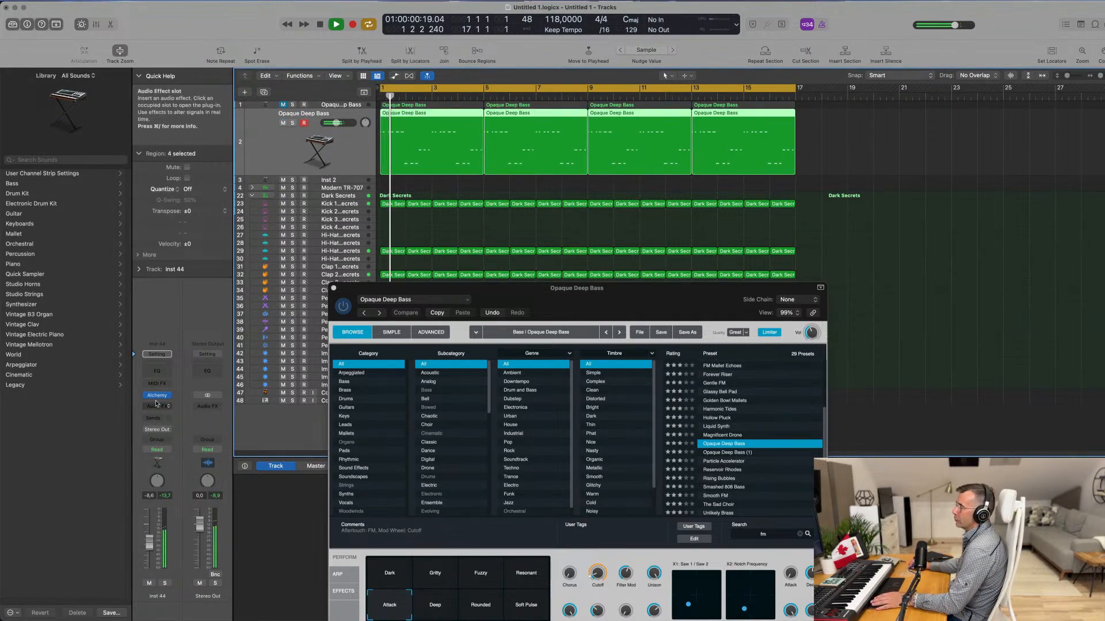
click(158, 398)
drag(618, 122, 774, 122)
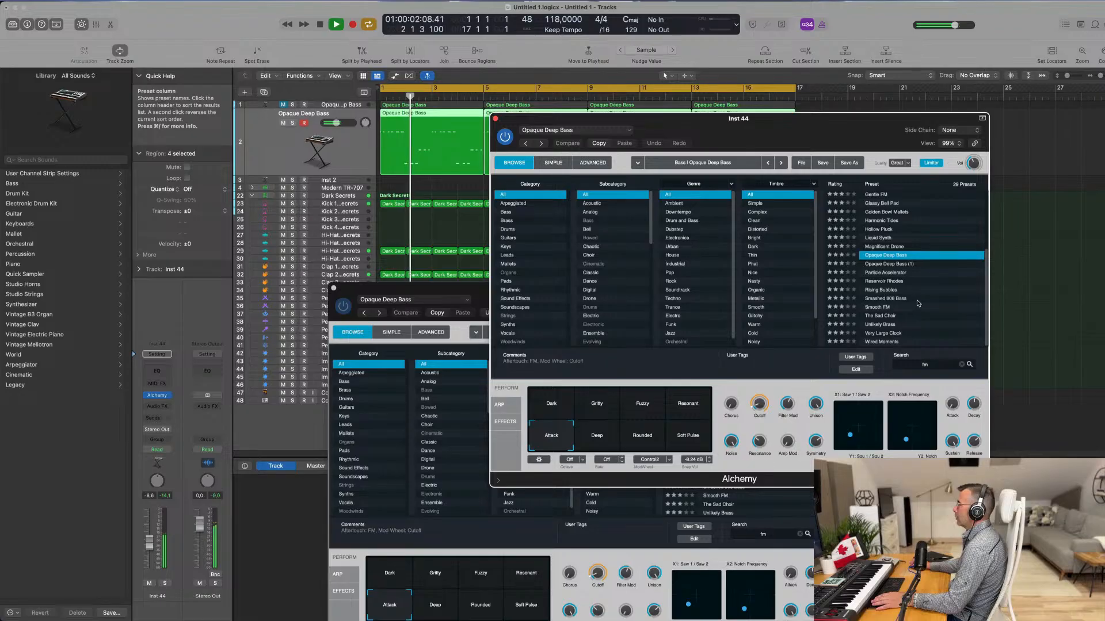
Step: Try the Wired Moments preset with its Bassy, Raspy, Organic, Wooden, Guitar Like, FM Keys and Narrow variations
click(891, 343)
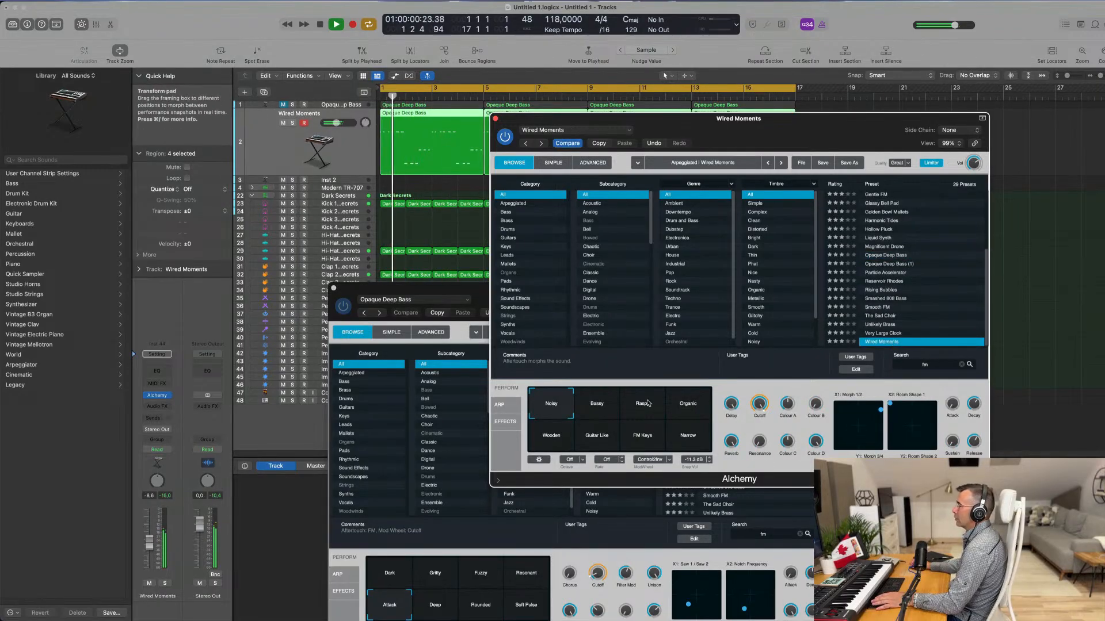
click(599, 408)
drag(814, 123, 814, 168)
click(661, 456)
click(687, 455)
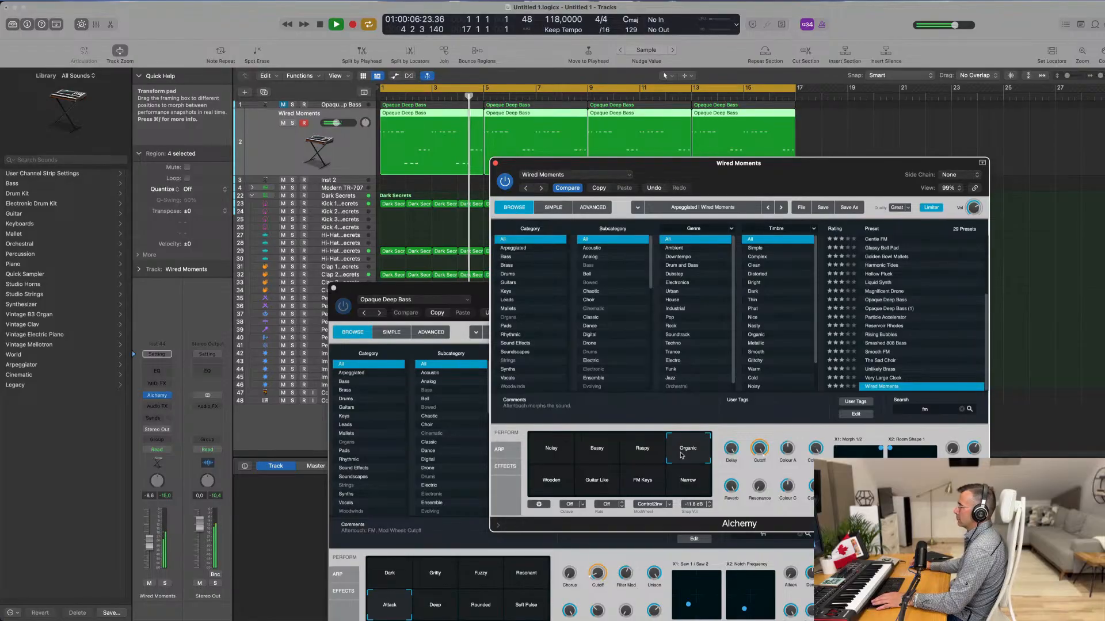
click(546, 486)
key(space)
click(589, 485)
click(643, 486)
click(686, 487)
click(560, 488)
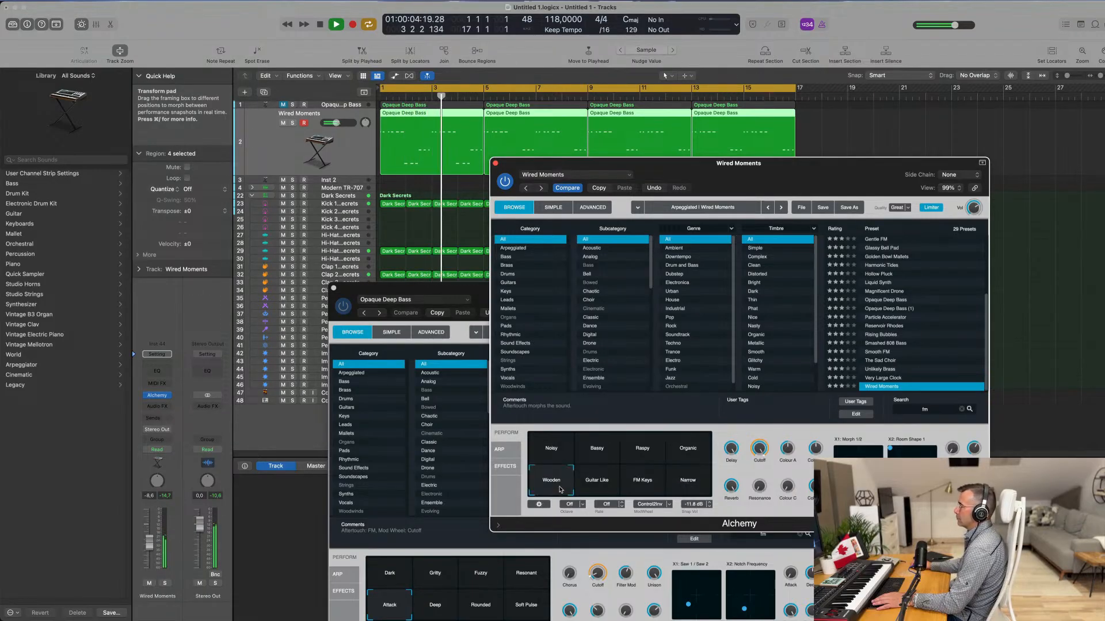
Step: Try the Very Large Clock, Unlikely Brass and Smooth FM presets on the duplicate bass track
click(891, 378)
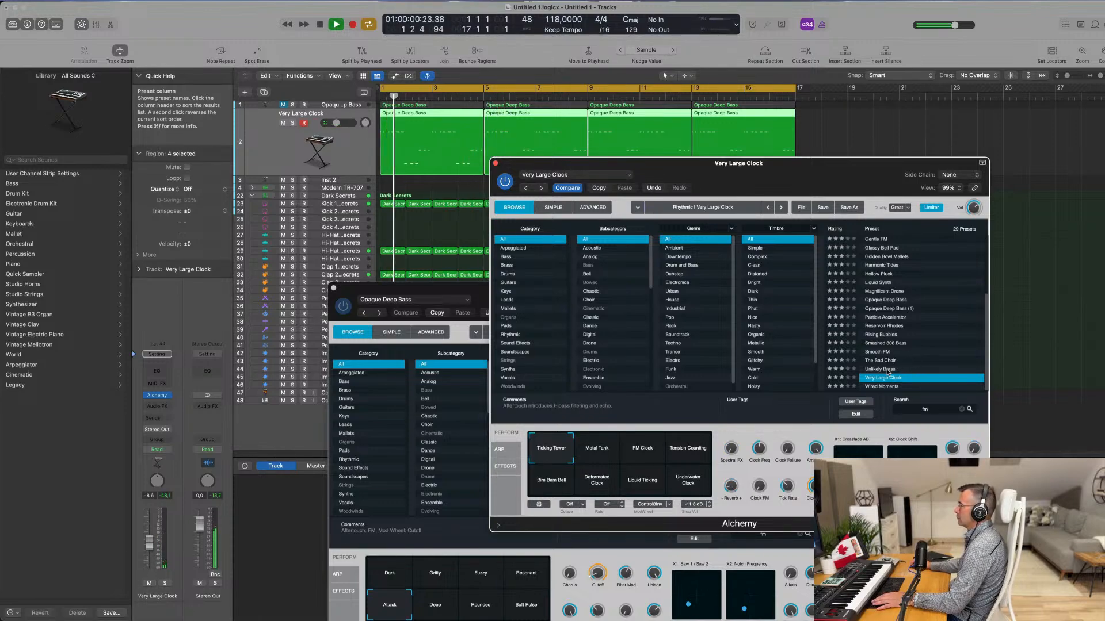
click(888, 370)
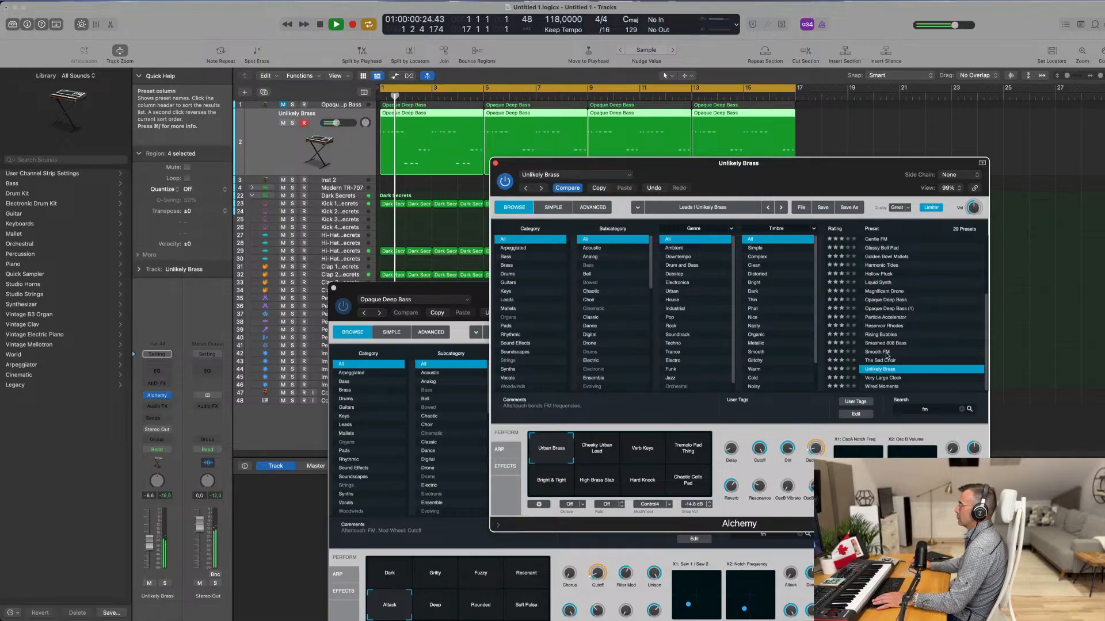
click(886, 354)
scroll(920, 334, up, 3)
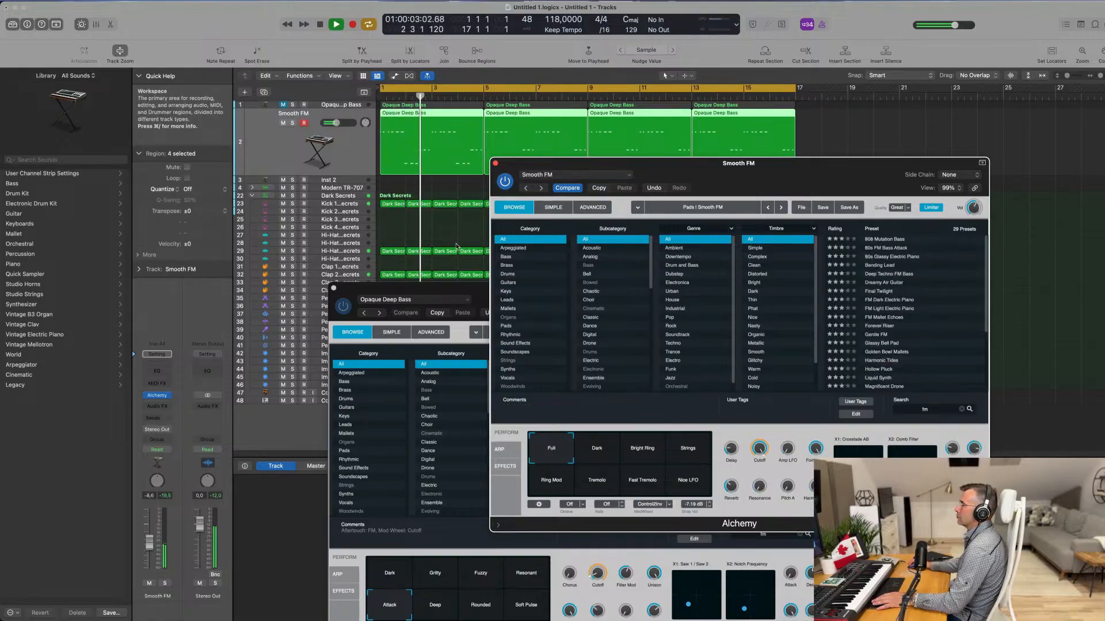
Step: Filter the Alchemy presets to the Bass category and try Opaque Deep Bass and Hollow Pluck
click(507, 256)
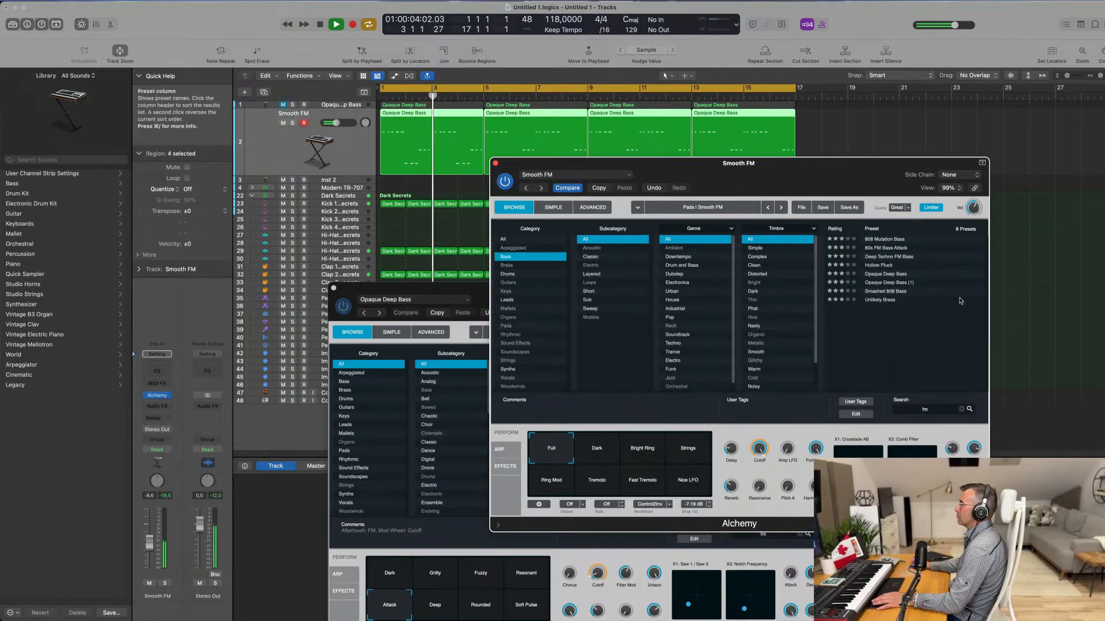
click(886, 275)
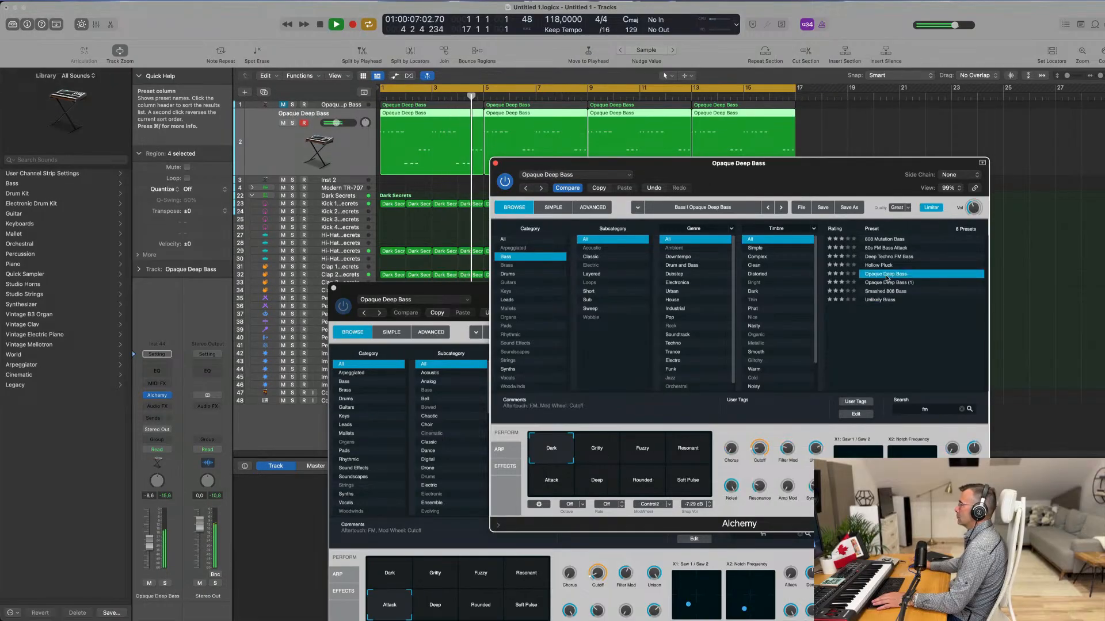
click(885, 266)
drag(825, 186, 791, 181)
Step: Try Hollow Pluck's Dry FM, Mix Pulse, Metal Pulse, Chorus Square, Dry Square, Vox Square, Vox Pulse and Wide Reverb variations
click(564, 453)
click(610, 452)
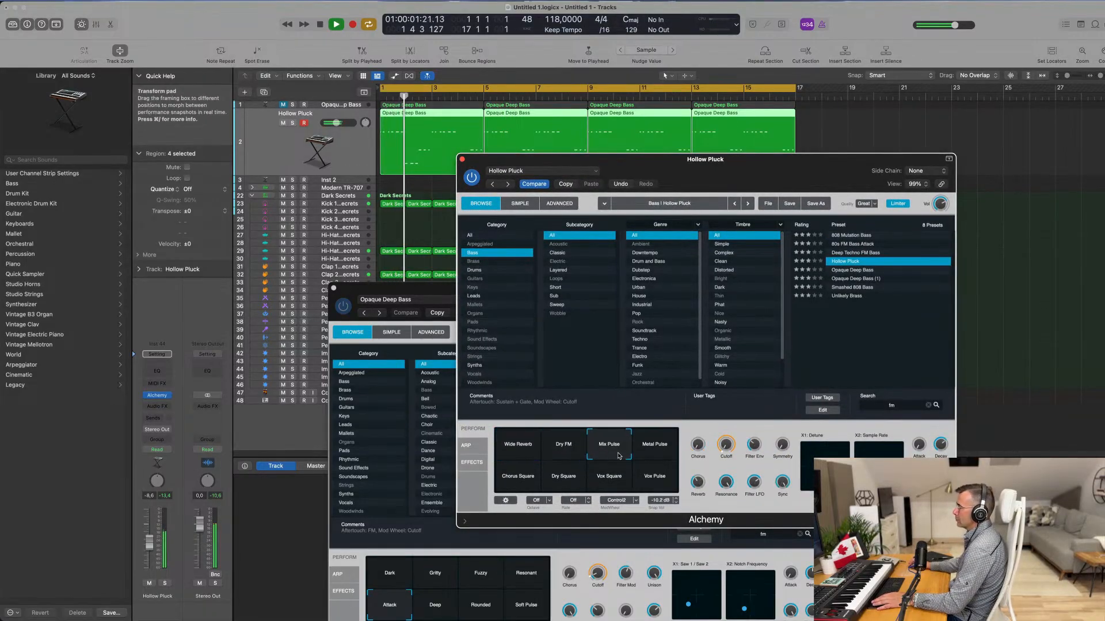
click(654, 453)
click(522, 480)
click(573, 486)
click(605, 486)
click(654, 488)
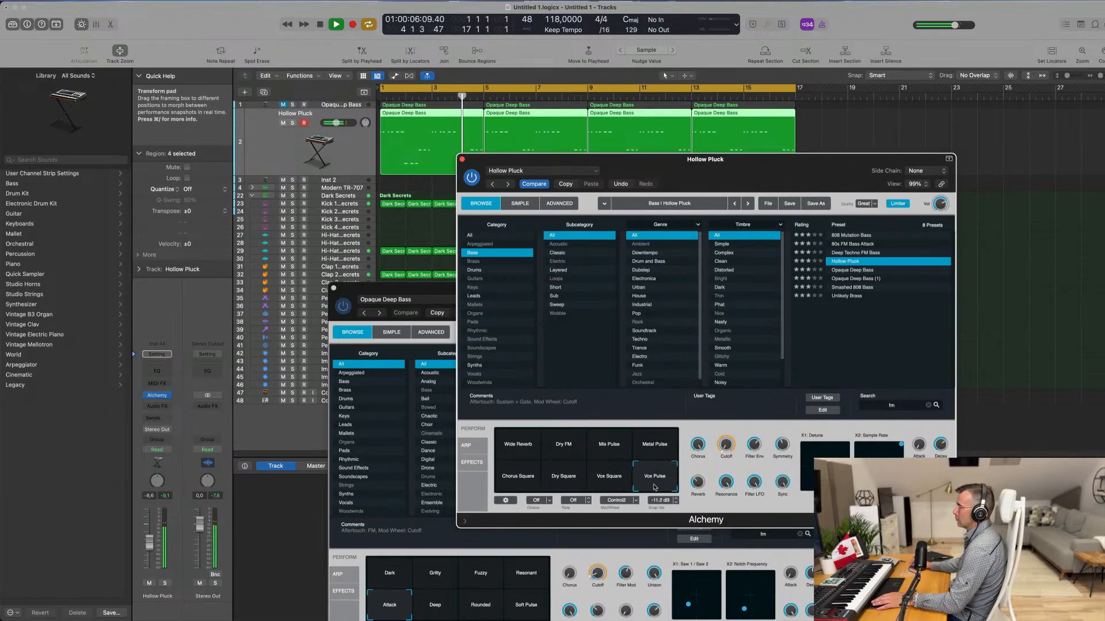
click(668, 448)
click(503, 449)
click(564, 447)
click(509, 447)
Step: Compare Deep Techno FM Bass with 80s FM Bass Attack and load Deep Techno FM Bass on the duplicate track
click(851, 254)
drag(743, 167, 750, 210)
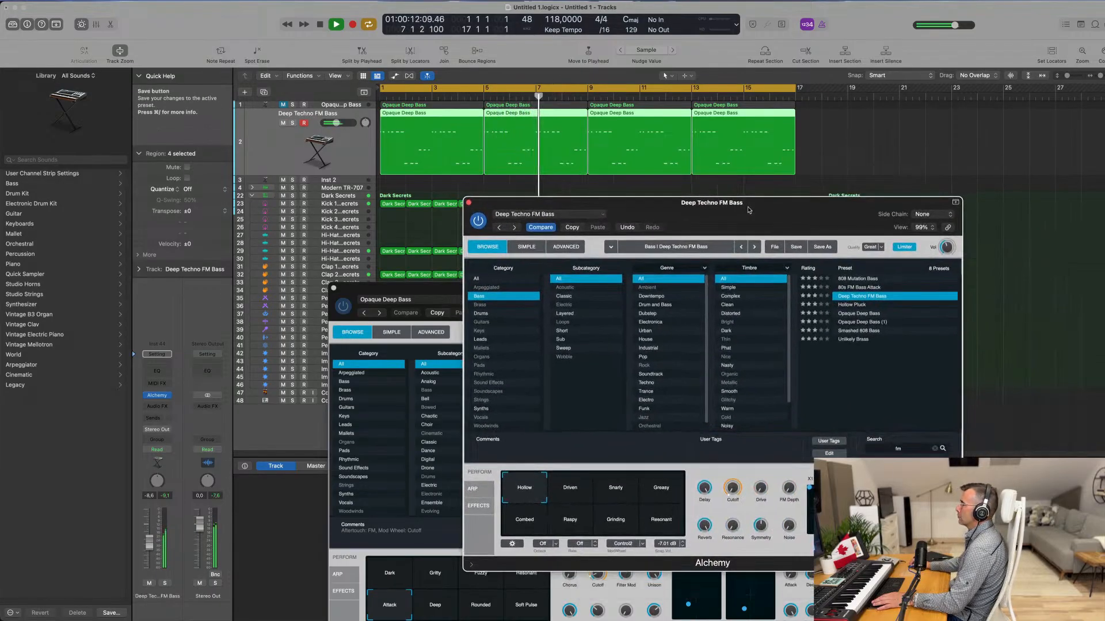
click(860, 286)
click(861, 295)
Step: Try the Driven, Snarly and Resonant variations of Deep Techno FM Bass and choose Greasy
click(577, 495)
click(622, 491)
click(657, 494)
drag(662, 531, 622, 548)
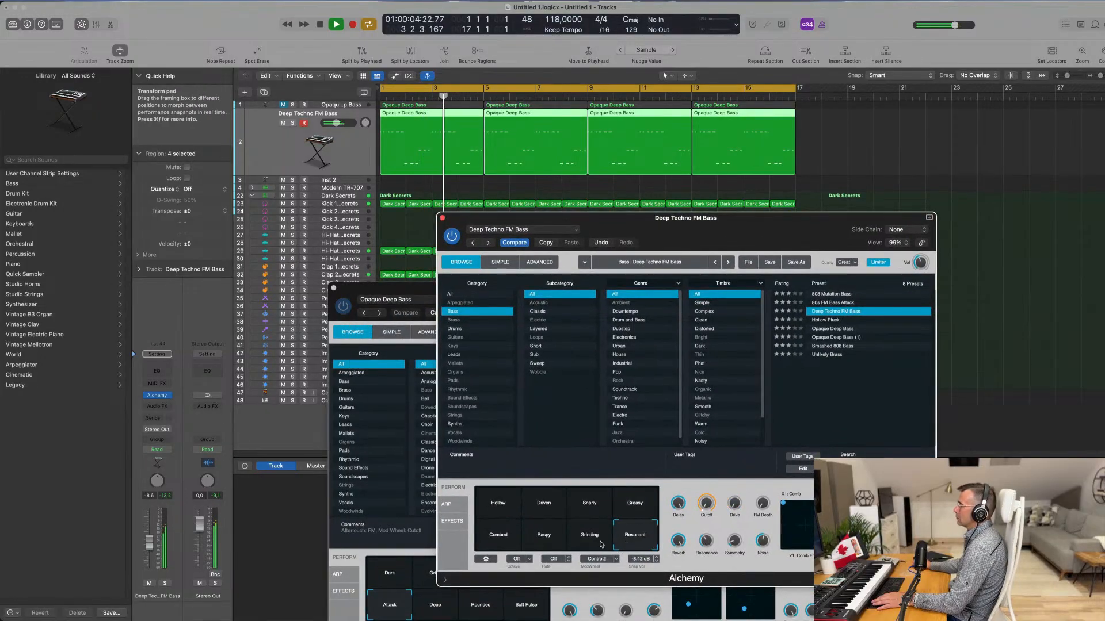
drag(669, 213, 734, 272)
Step: Unmute Opaque Deep Bass and balance the layers, with Deep Techno FM Bass at about -11.4 dB and Opaque Deep Bass at -9.2 dB
key(Return)
click(333, 107)
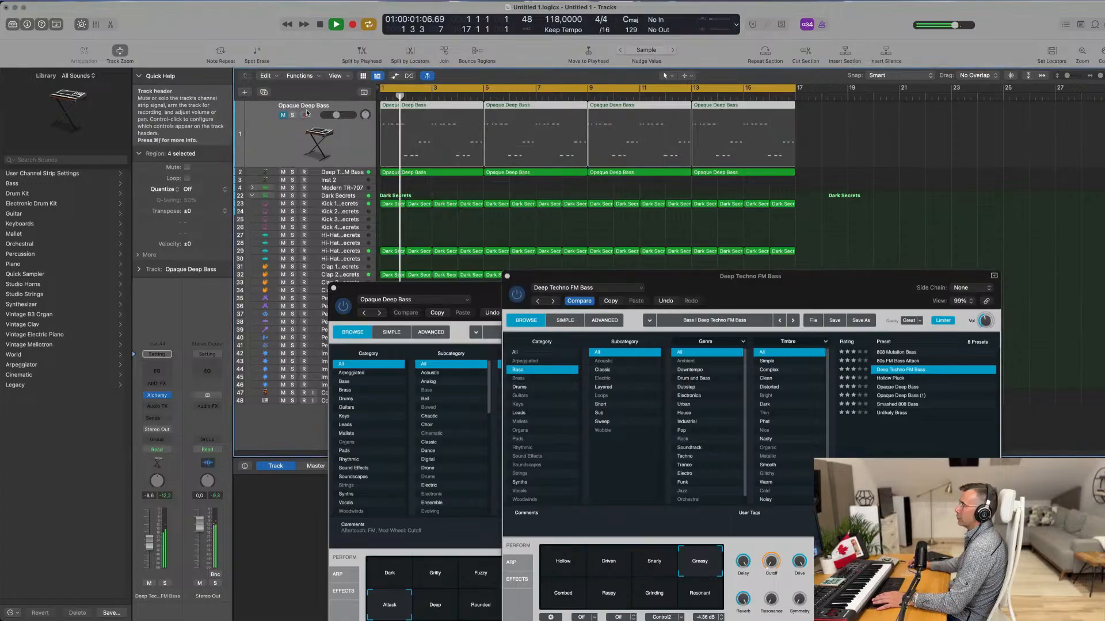
click(331, 172)
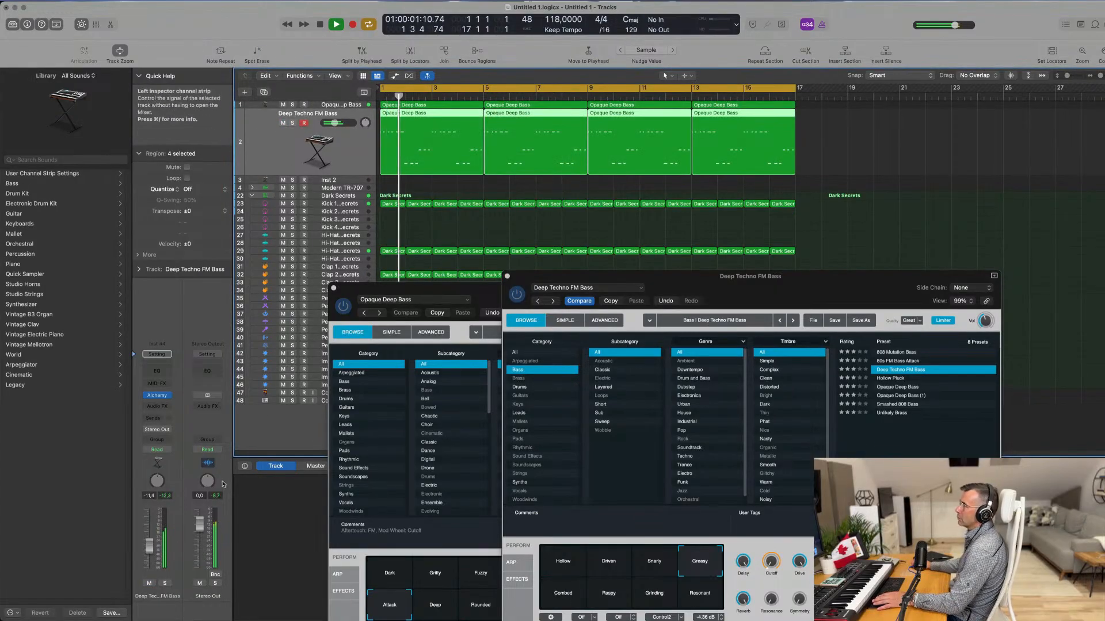
click(357, 107)
key(Return)
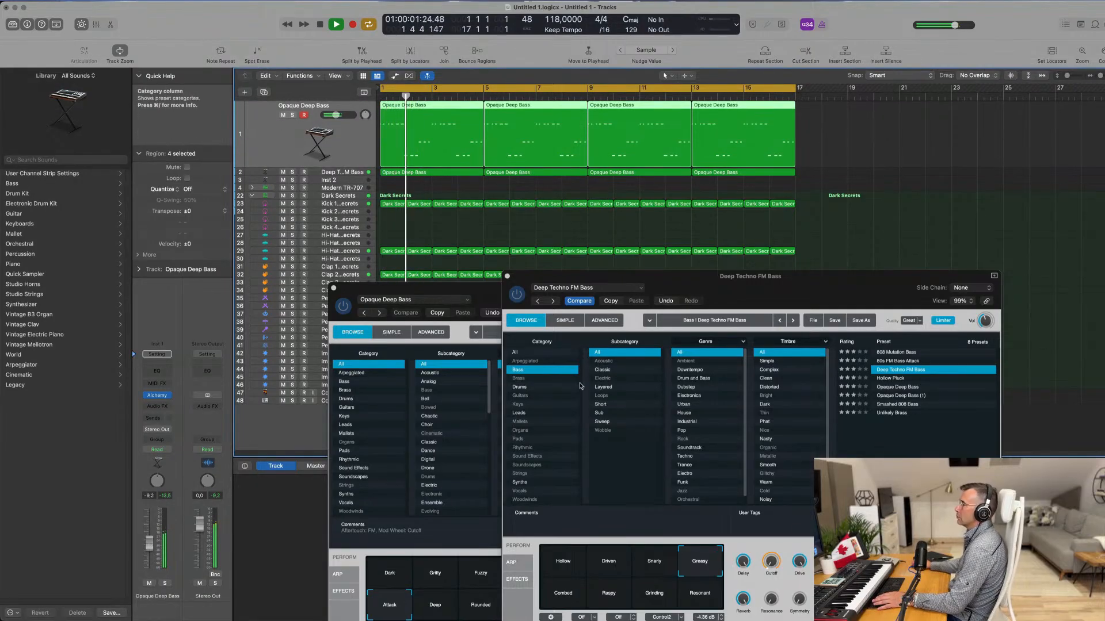
Step: Close both Alchemy instrument windows
drag(709, 289, 634, 307)
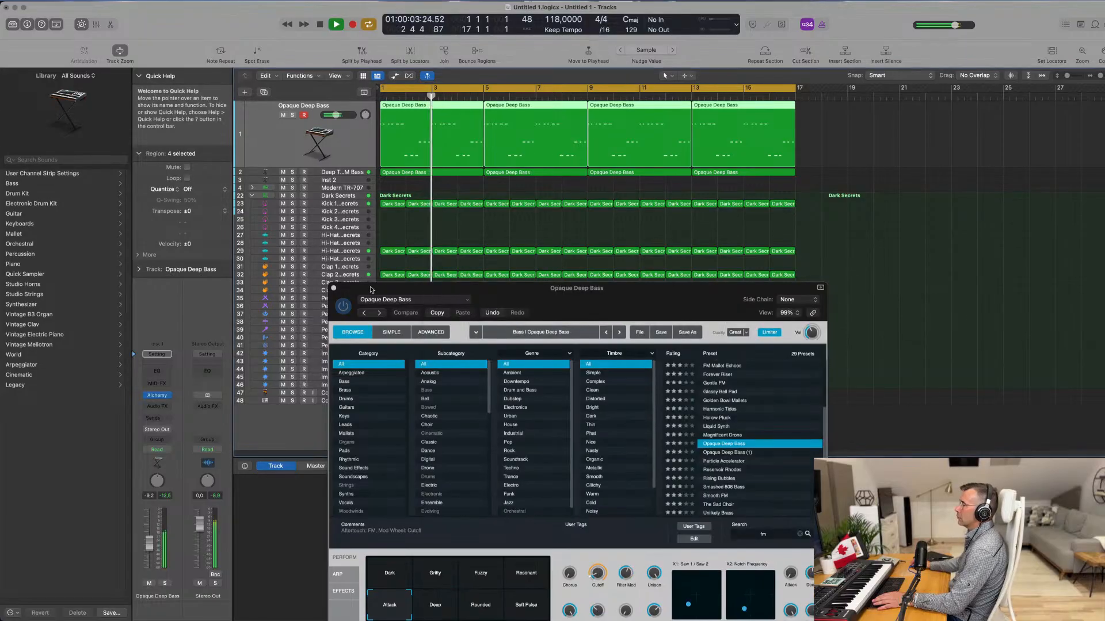
click(431, 293)
drag(348, 289, 330, 288)
click(315, 287)
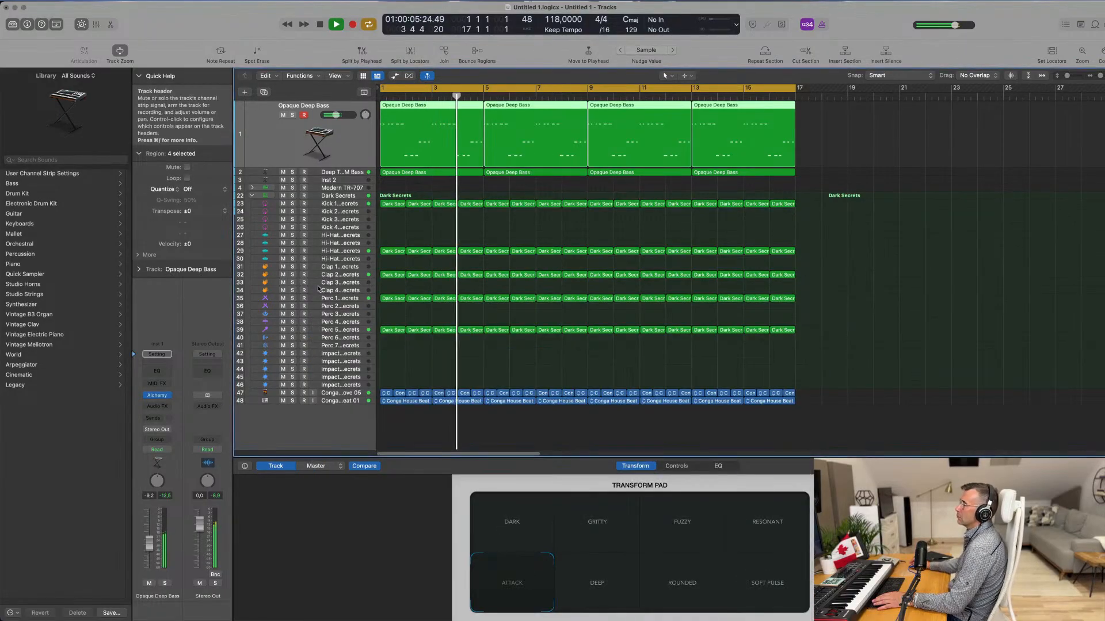
Step: Check the mix using the Deep Techno FM Bass mute, lower that track to -12.2 dB and play from the start
click(282, 173)
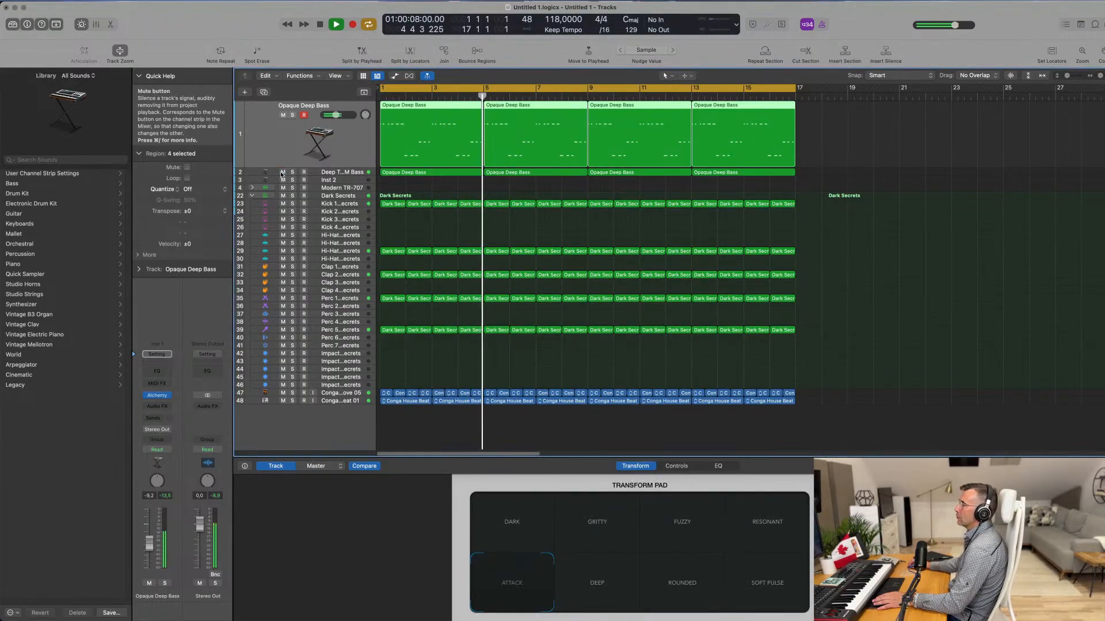
click(320, 172)
key(space)
key(Return)
key(space)
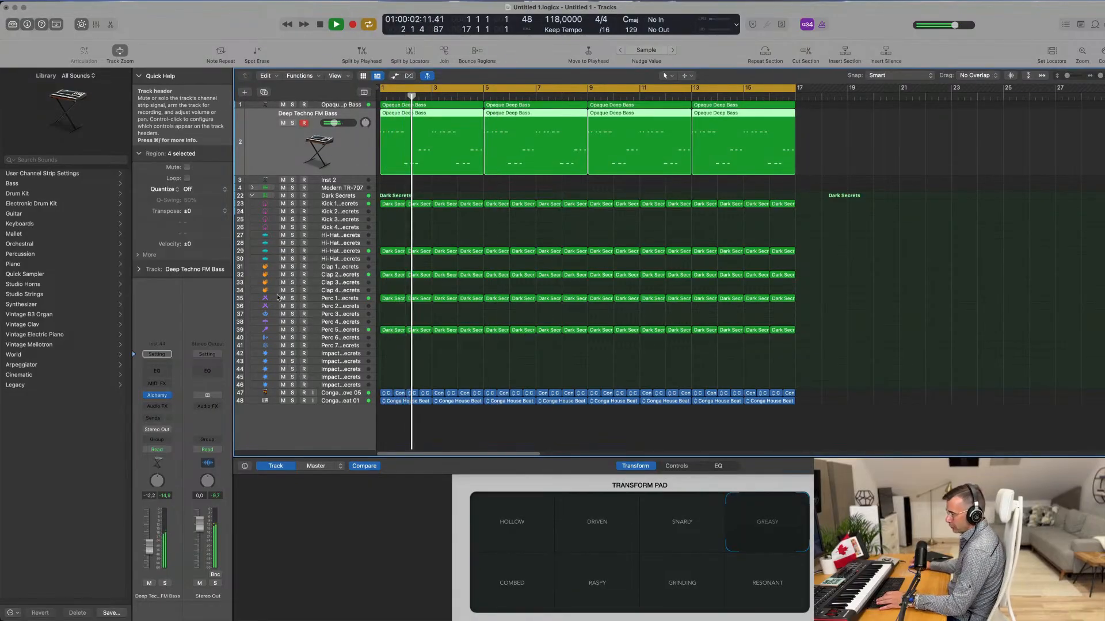
Step: Open the mixer and route the outputs of both bass channels, Opaque Deep Bass and Deep Techno FM Bass, to Bus 7
key(x)
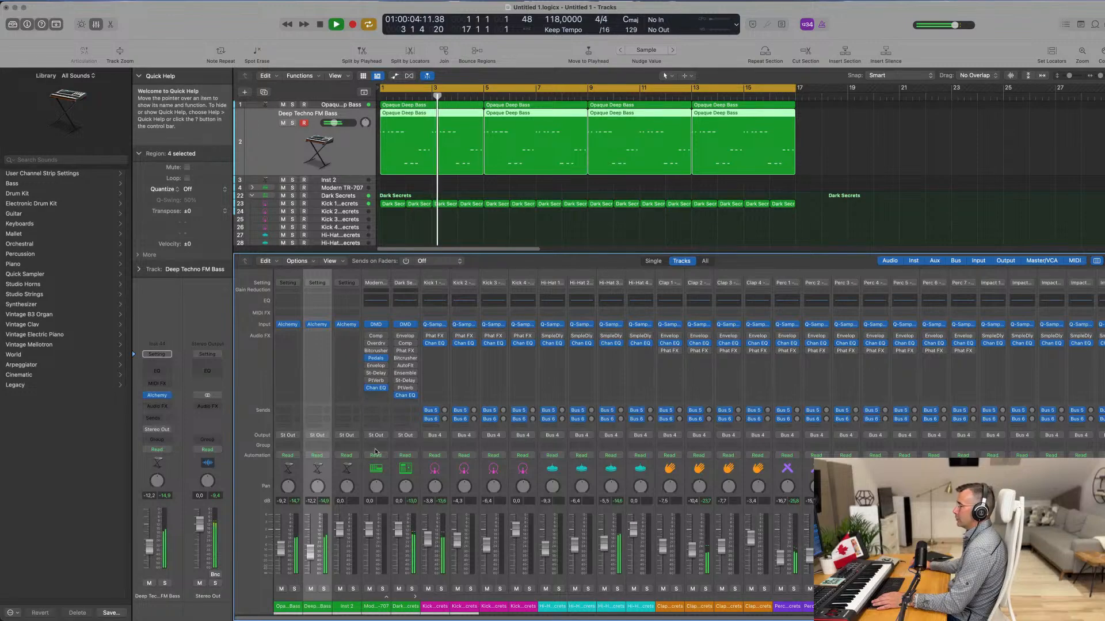
click(284, 608)
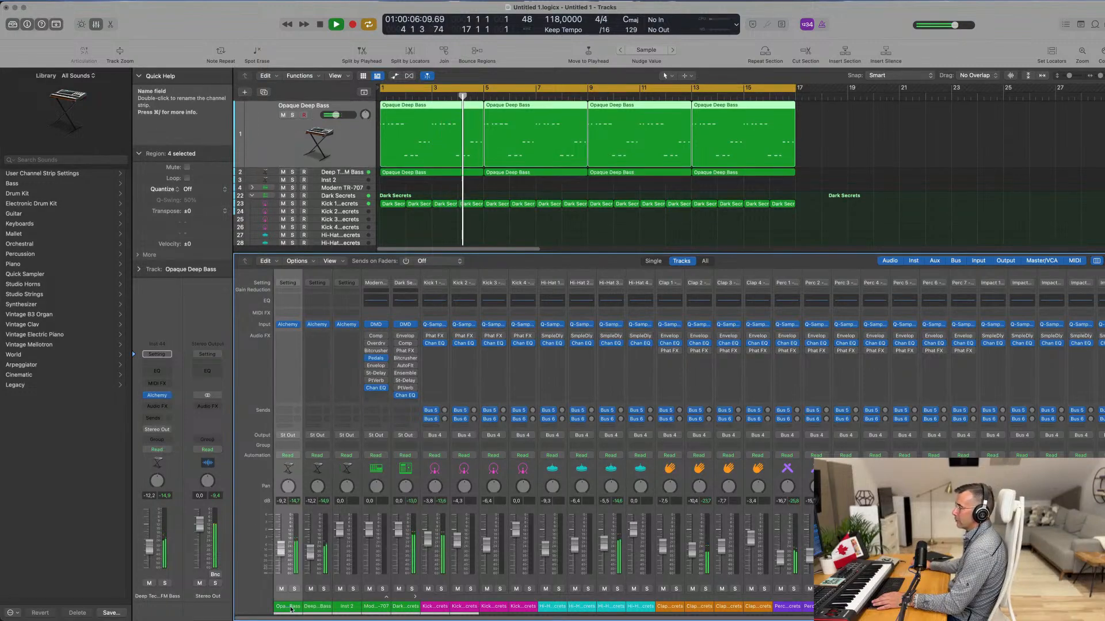
shift+click(308, 608)
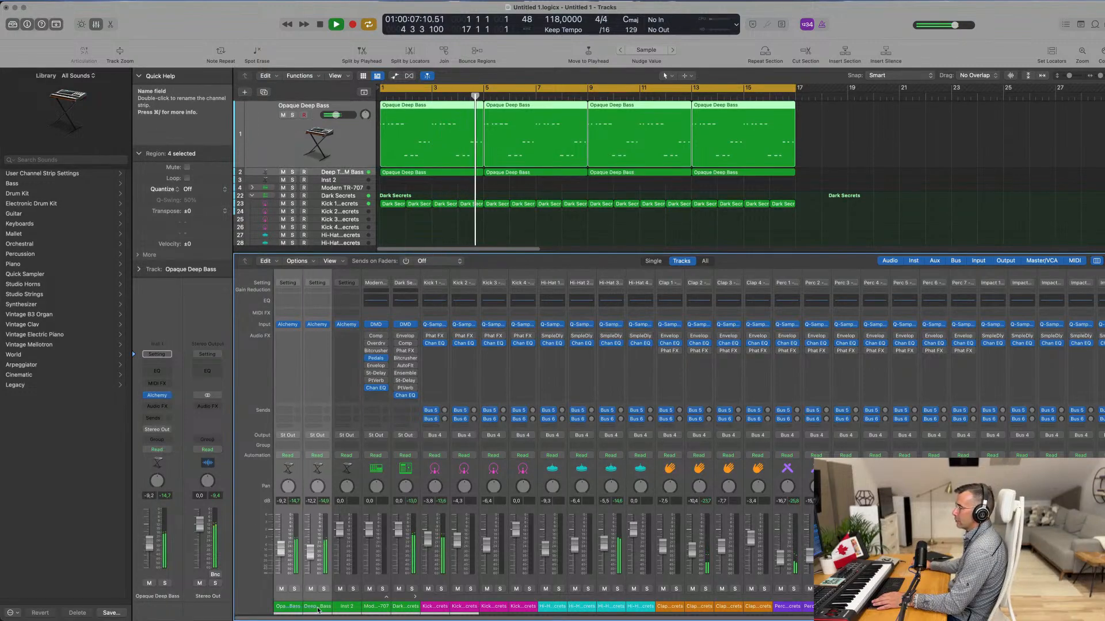
click(317, 435)
mouse_move(340, 475)
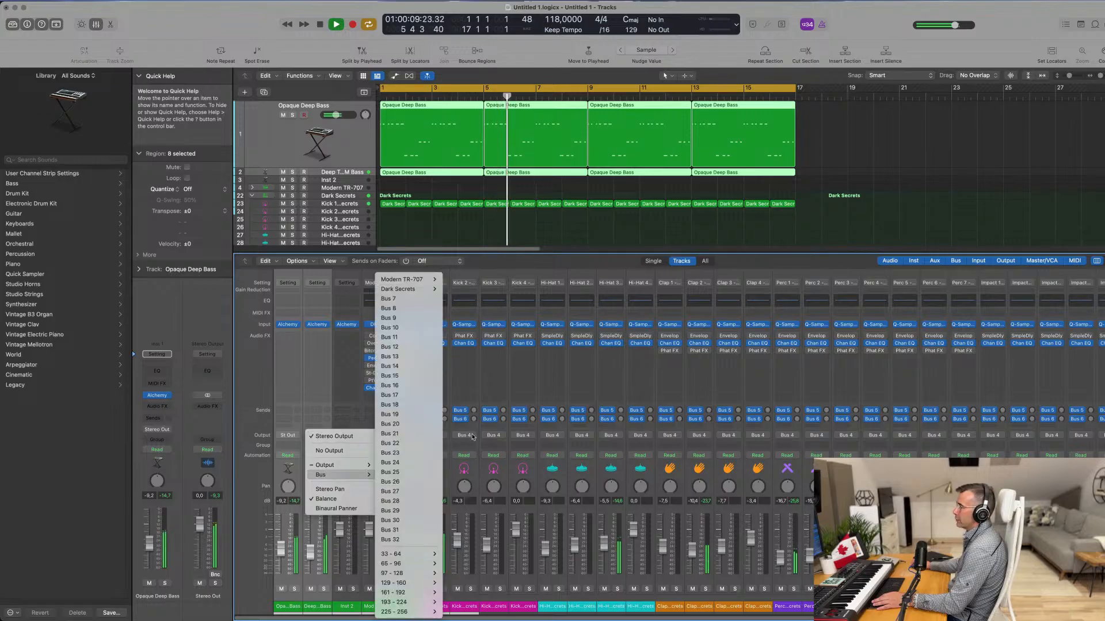
click(419, 302)
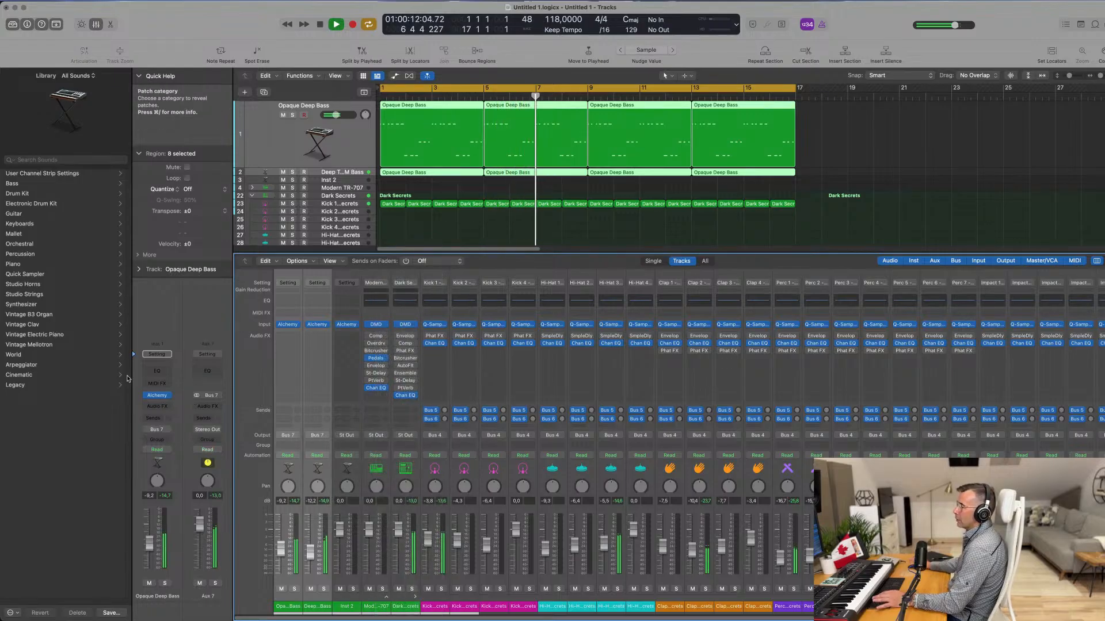
Step: Insert a stereo Compressor on the Aux 7 bass bus
key(space)
click(208, 406)
mouse_move(234, 440)
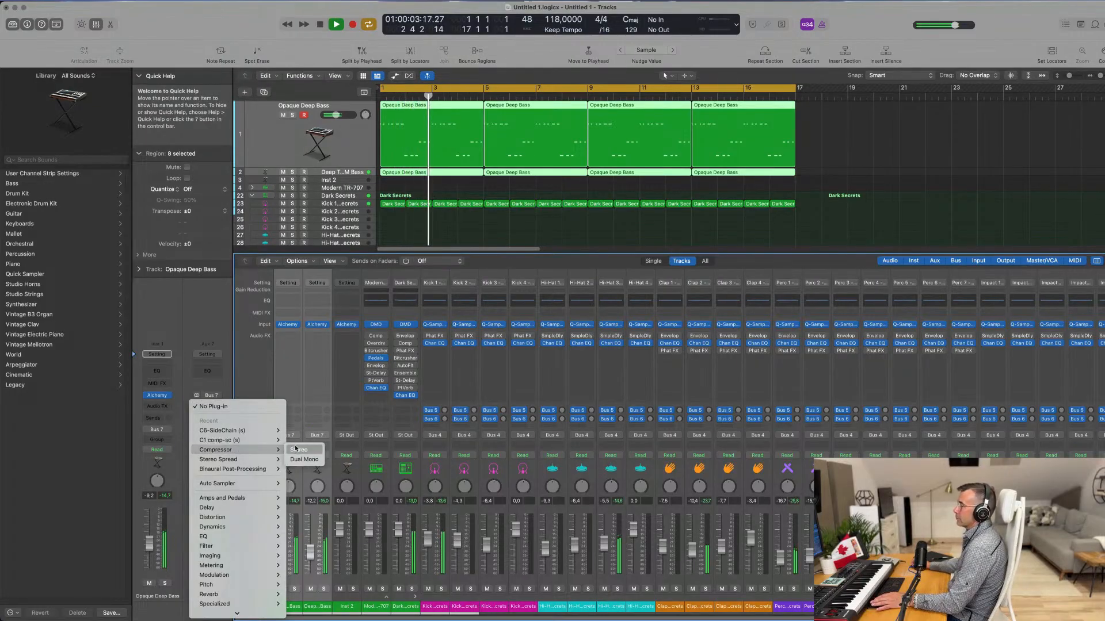
click(299, 450)
Step: Set the Compressor's side chain source to Kick 1 - Modern TR-707 (Inst 3)
click(742, 127)
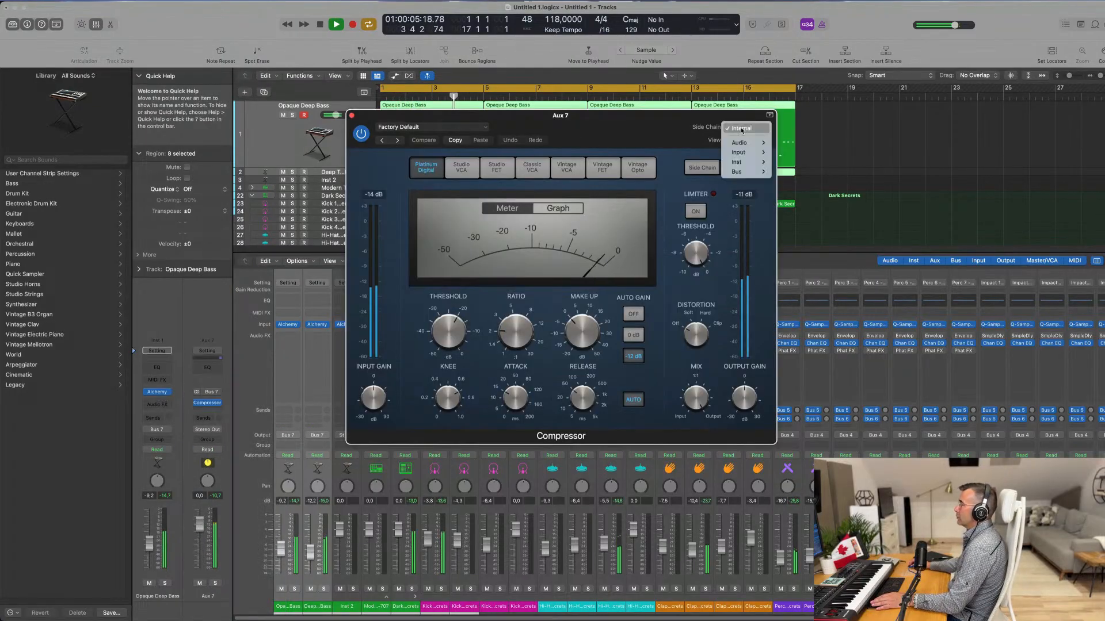
mouse_move(746, 163)
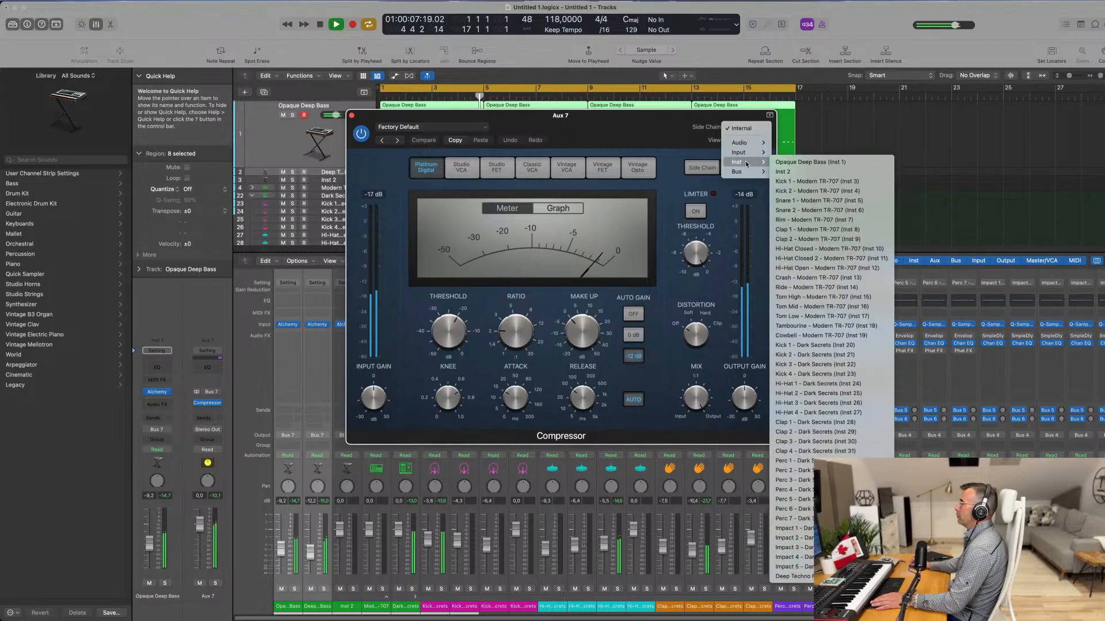
click(828, 181)
Step: Set the Compressor's side chain source to Kick 1 - Dark Secrets (Inst 20)
drag(589, 128, 746, 158)
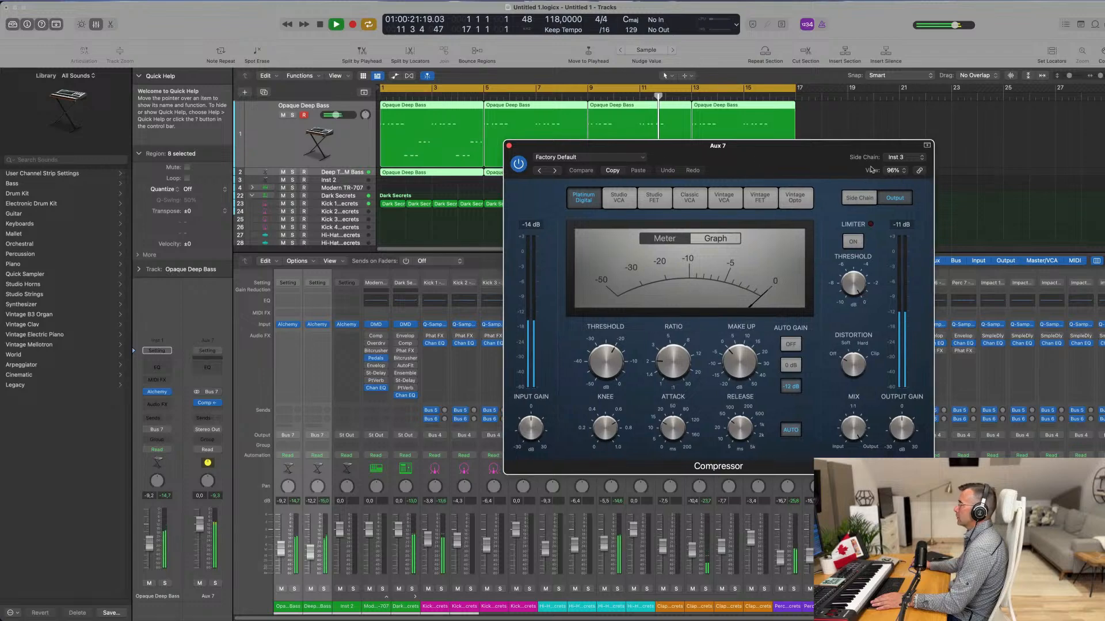
click(898, 158)
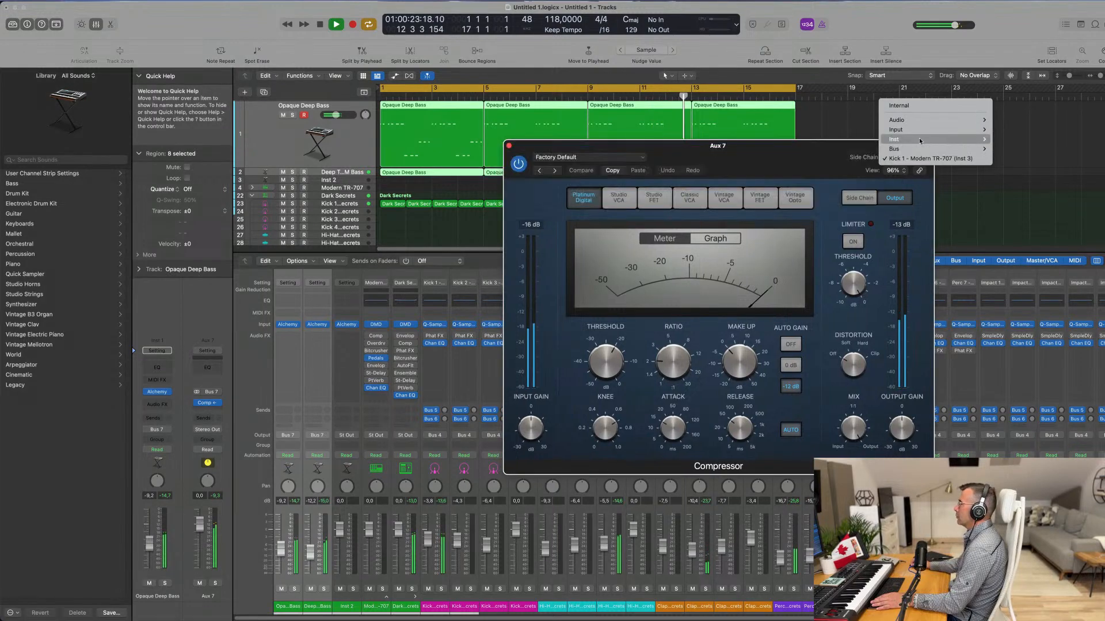
mouse_move(921, 139)
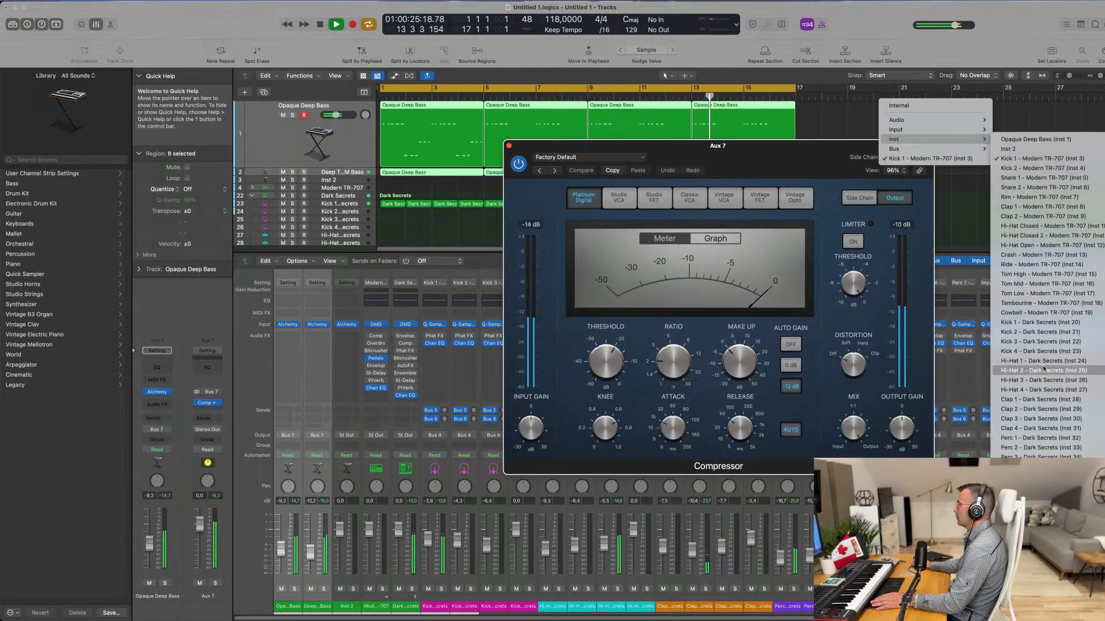
click(1042, 324)
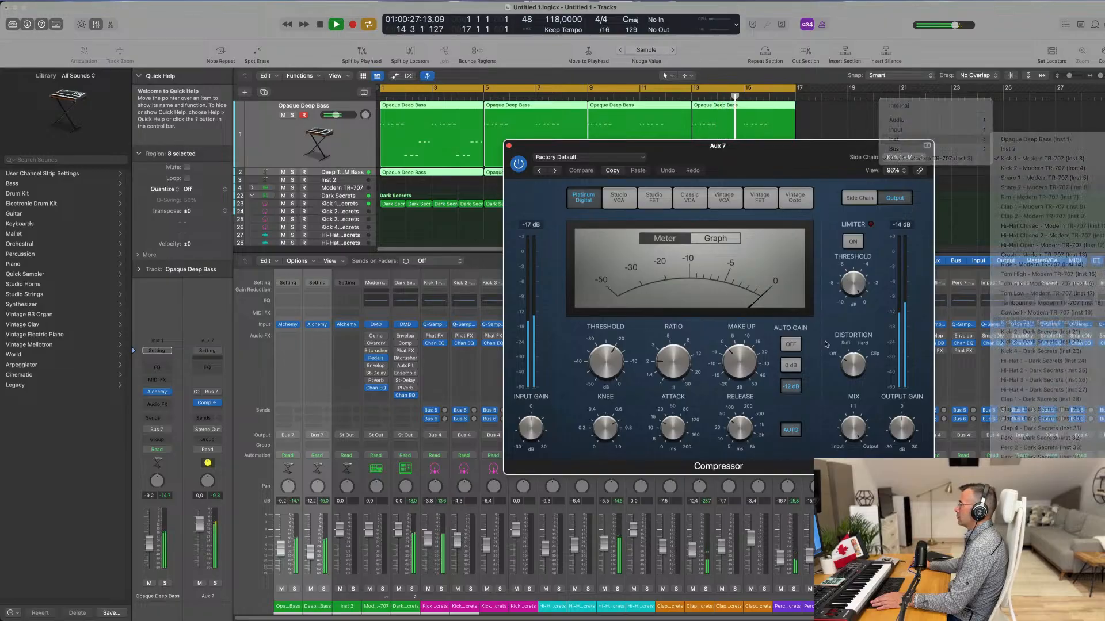
Step: Shorten the Compressor's attack, raise its ratio, and set the threshold to about -22.5 dB and the mix to 99.5 %
drag(787, 146, 758, 208)
drag(643, 489, 653, 543)
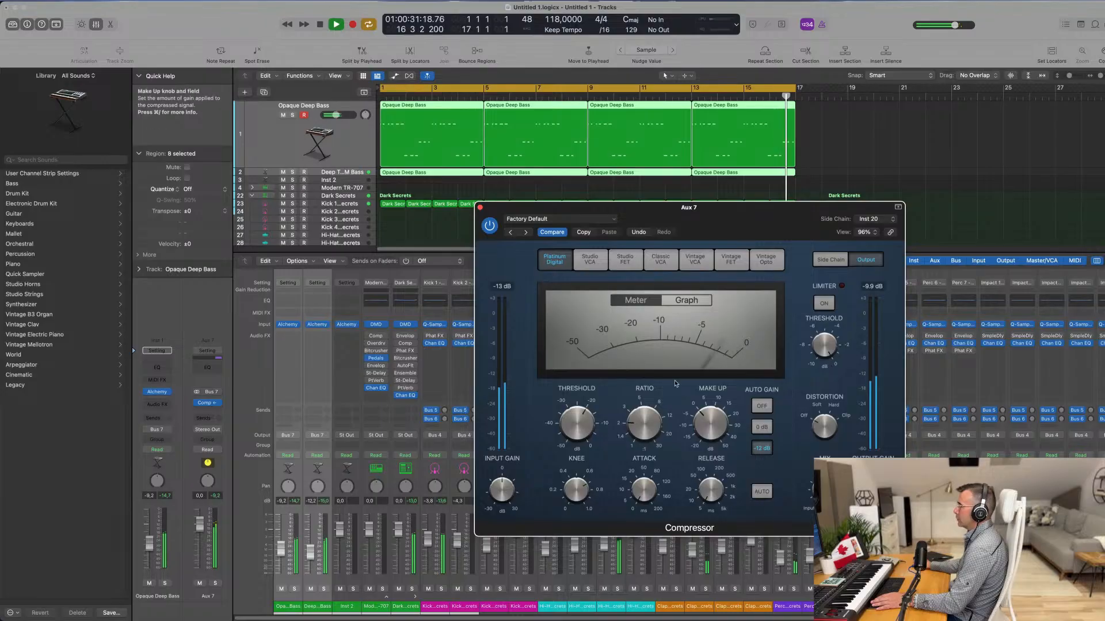
scroll(640, 406, up, 2)
drag(578, 423, 579, 428)
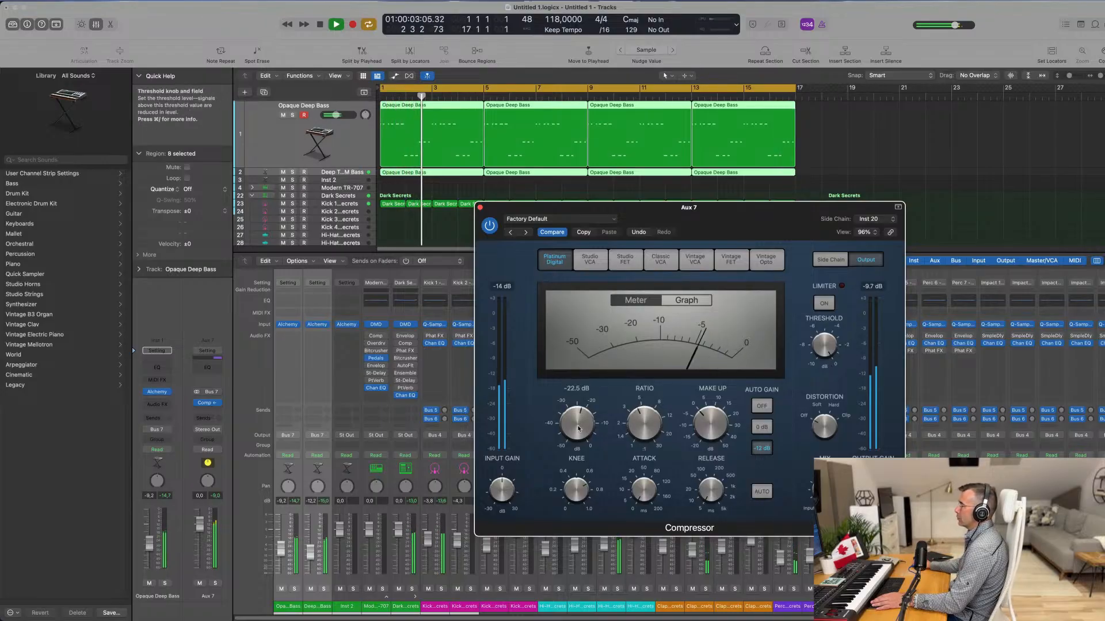
scroll(579, 428, up, 2)
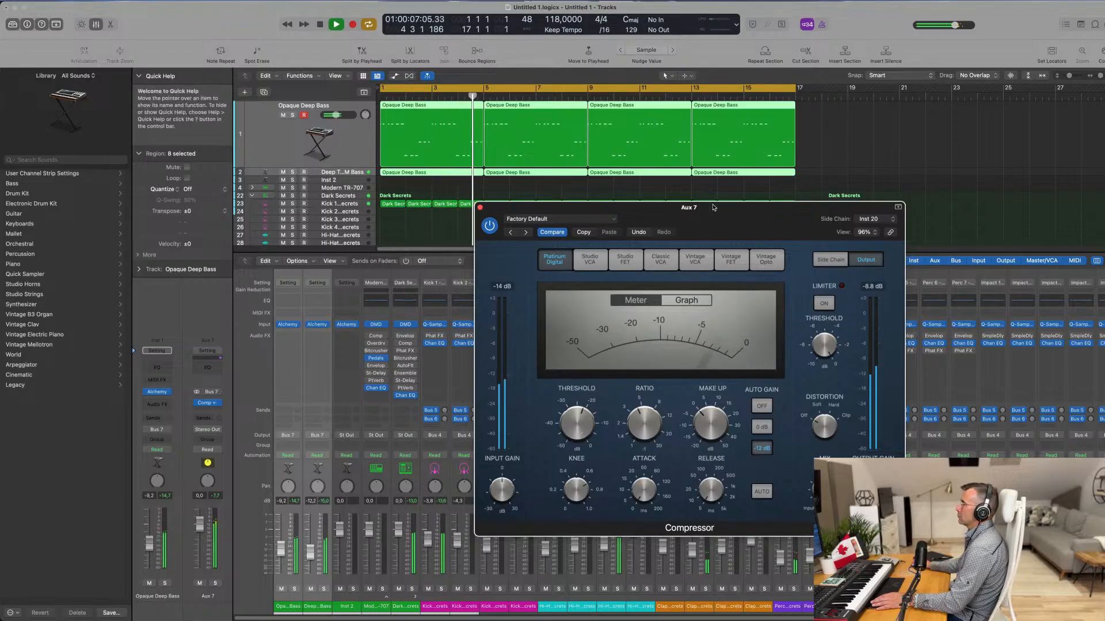
drag(523, 208, 572, 135)
drag(874, 416, 873, 484)
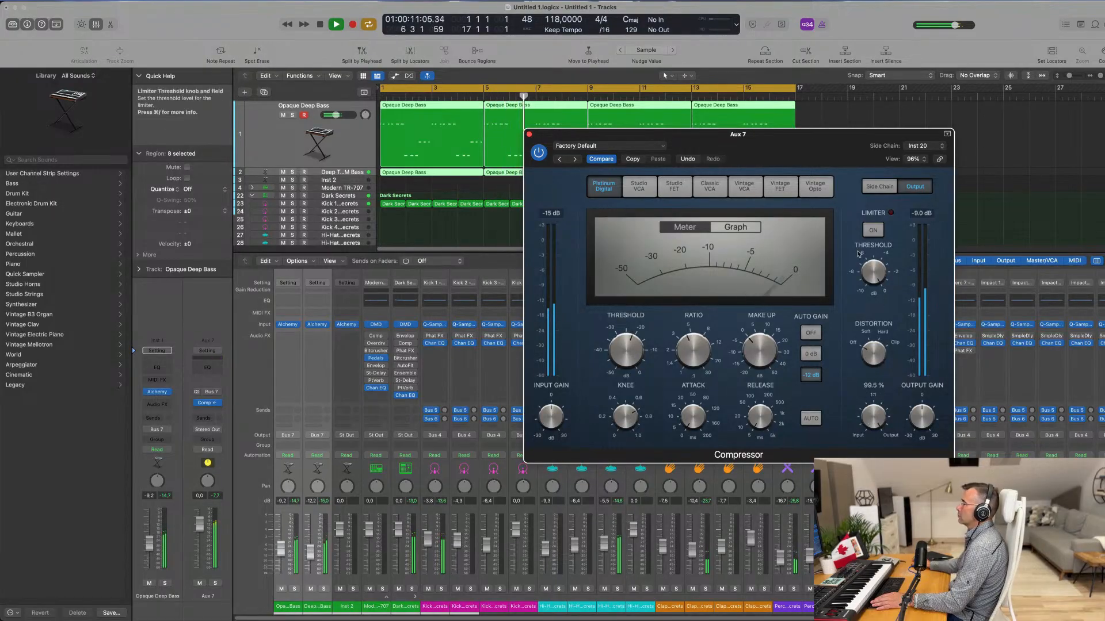
Step: Close the Compressor, play from the start and lower the Aux 7 bus to about -2.7 dB
click(528, 134)
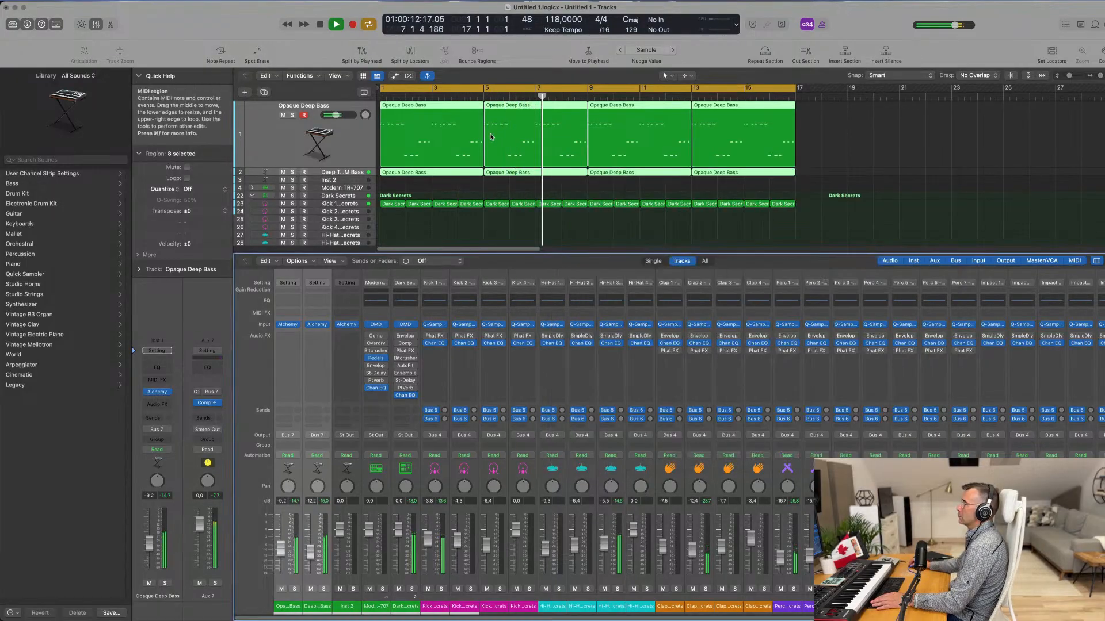
click(347, 138)
key(Return)
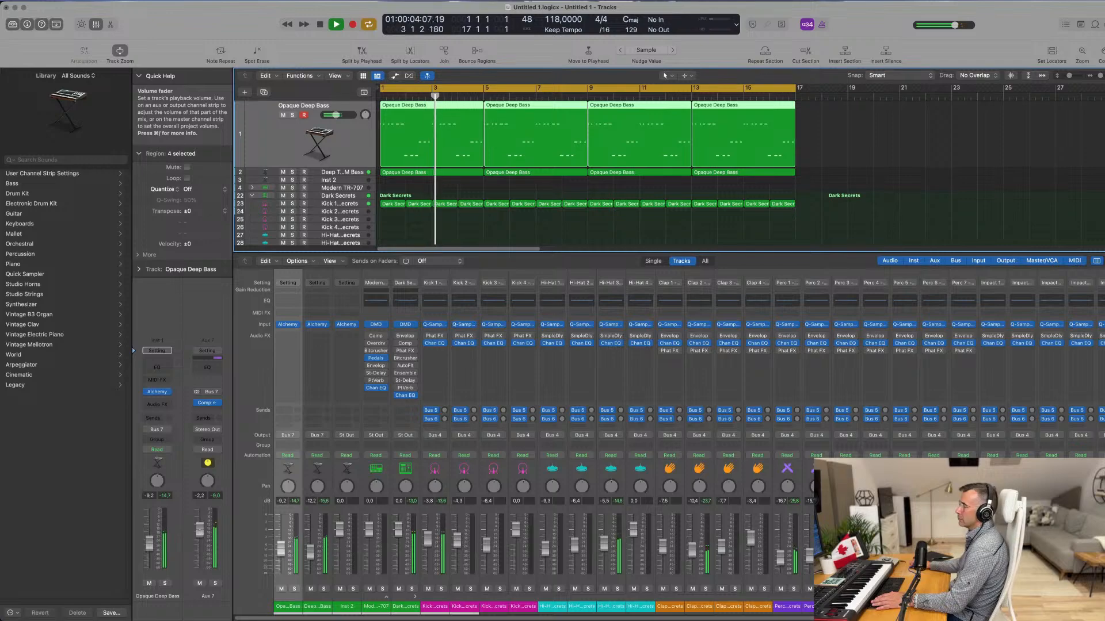
Step: Insert a stereo Vintage Tube EQ after the Compressor on the Aux 7 bus
click(213, 409)
mouse_move(241, 441)
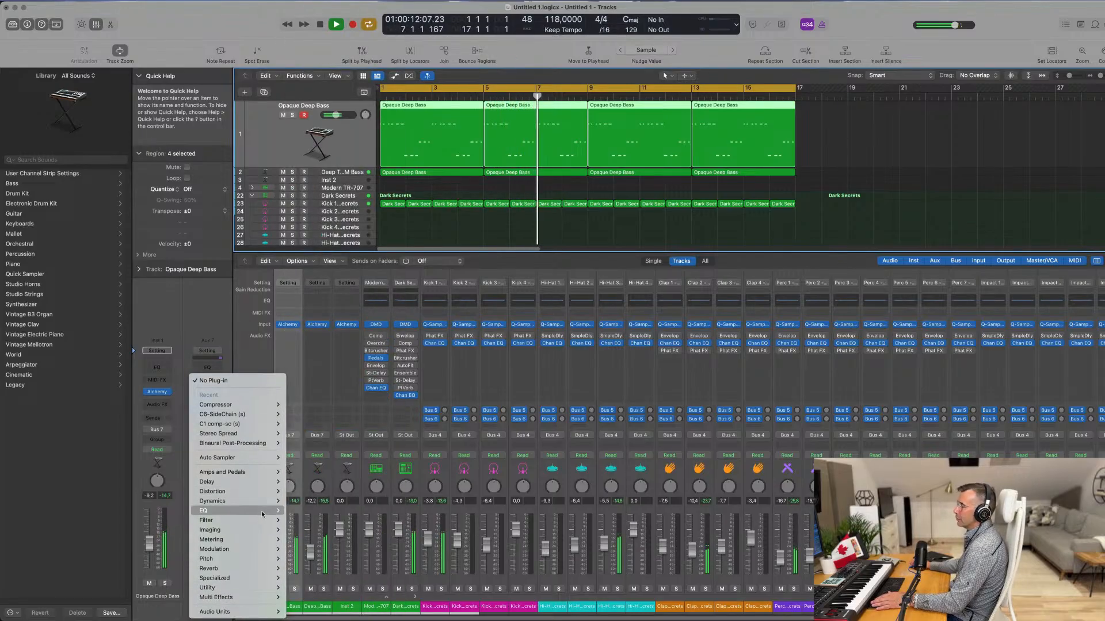
mouse_move(264, 510)
mouse_move(306, 228)
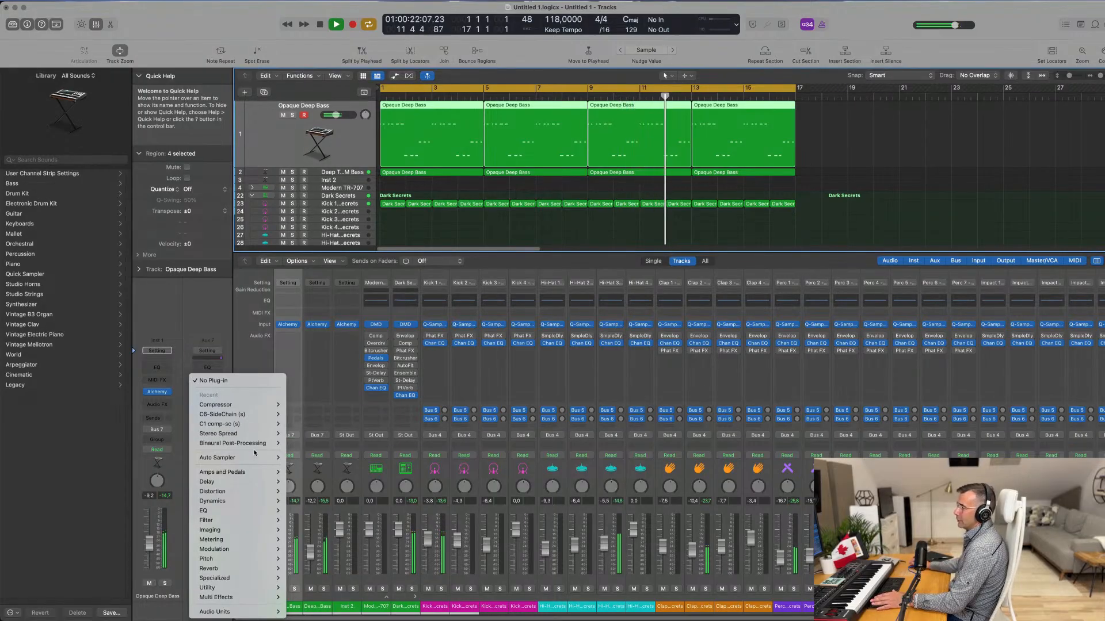
mouse_move(225, 613)
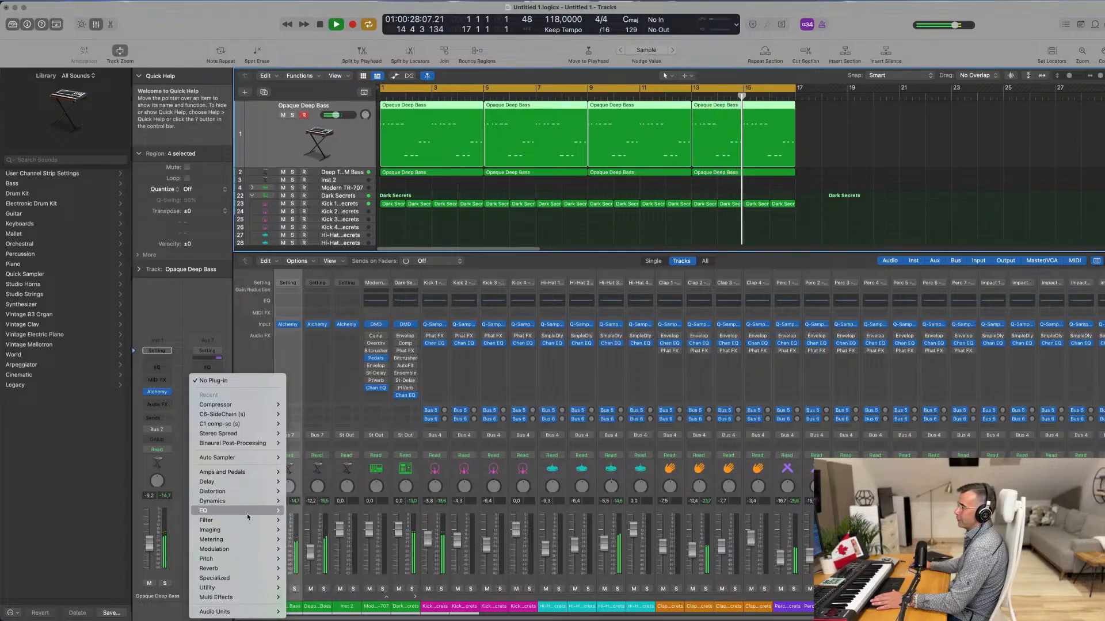
mouse_move(345, 611)
mouse_move(431, 613)
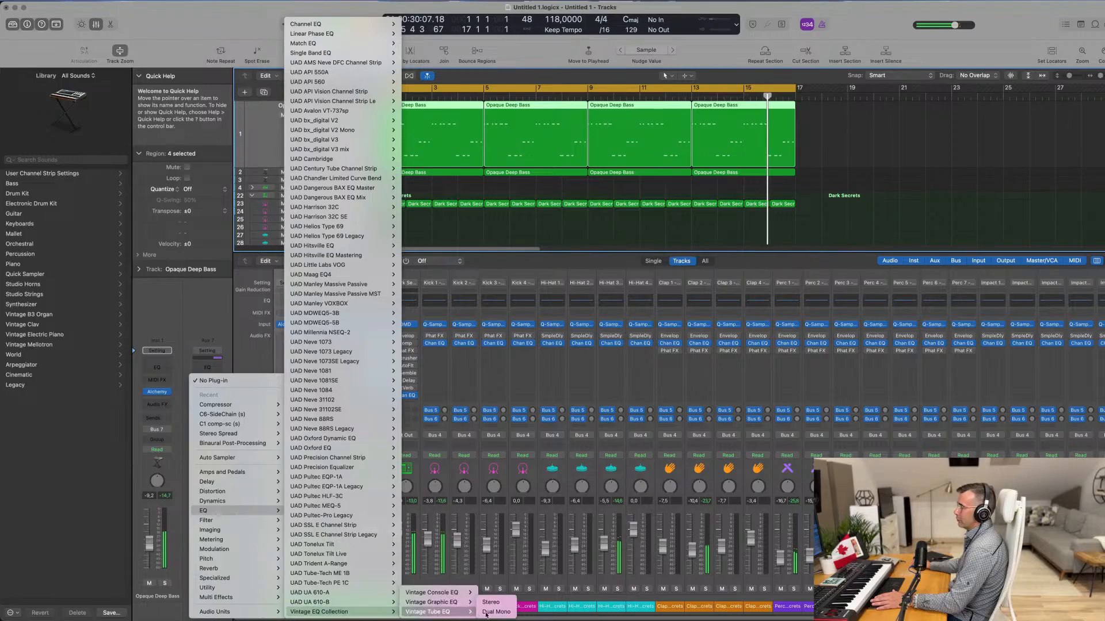
click(506, 602)
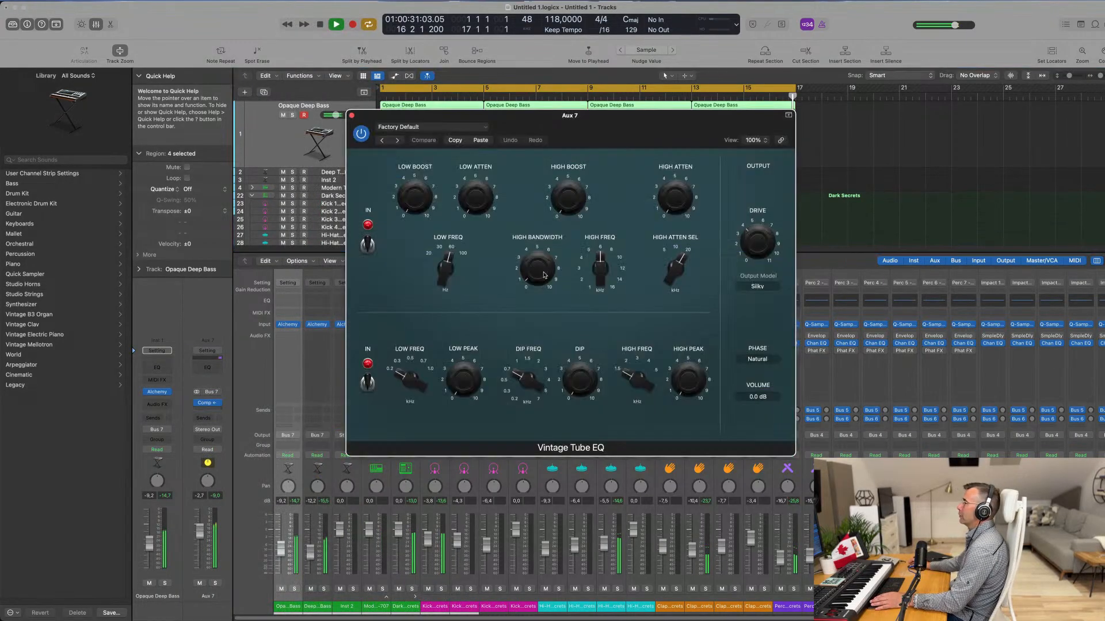
Step: Load the Big Synth preset in the Vintage Tube EQ and close its window
click(474, 128)
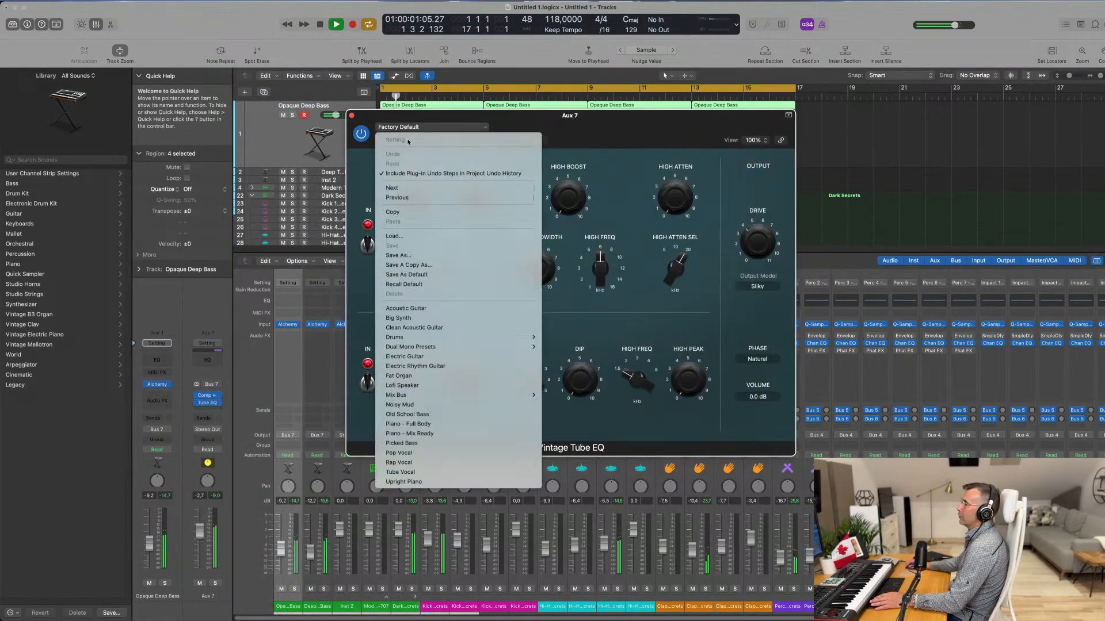
click(423, 321)
drag(369, 115, 360, 229)
click(344, 229)
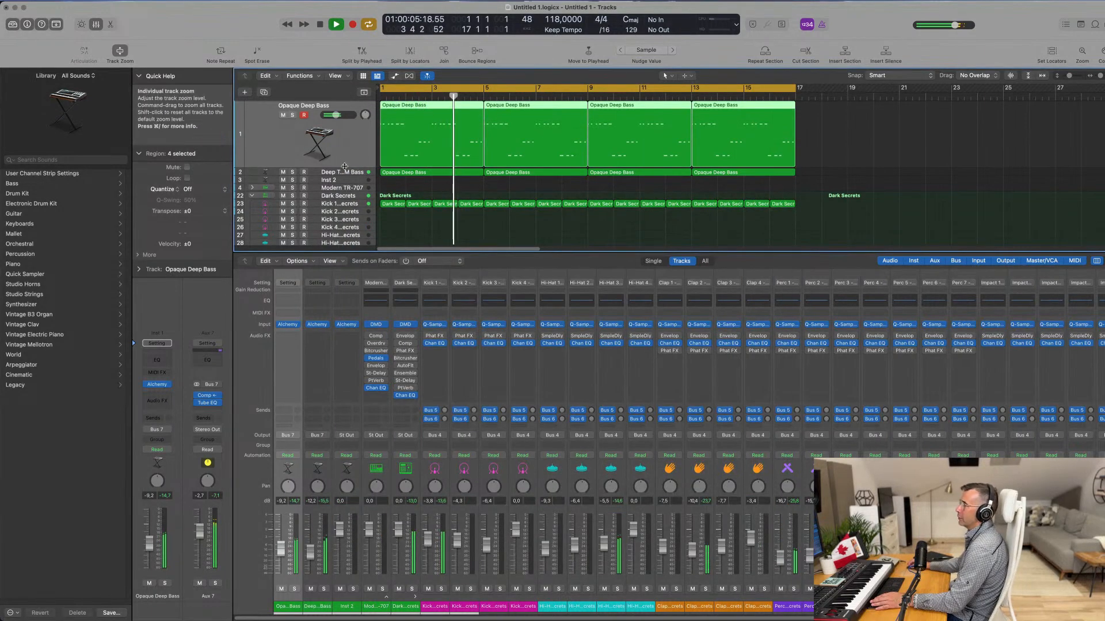
Step: Check each bass layer by briefly muting it, and lower Deep Techno FM Bass to -14.0 dB
click(283, 116)
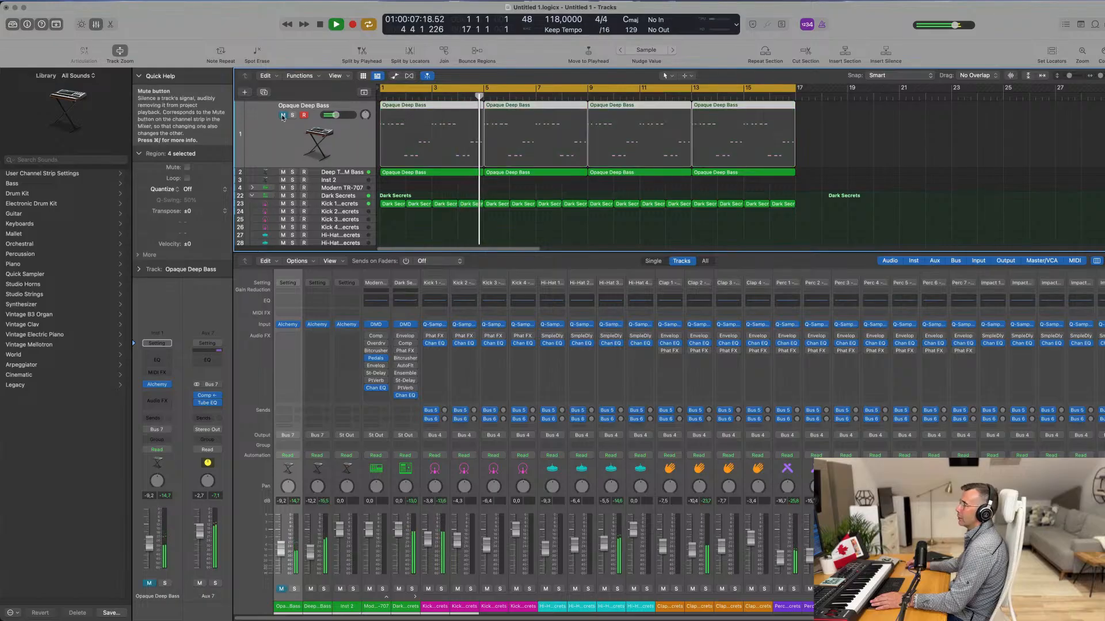
click(282, 116)
key(Down)
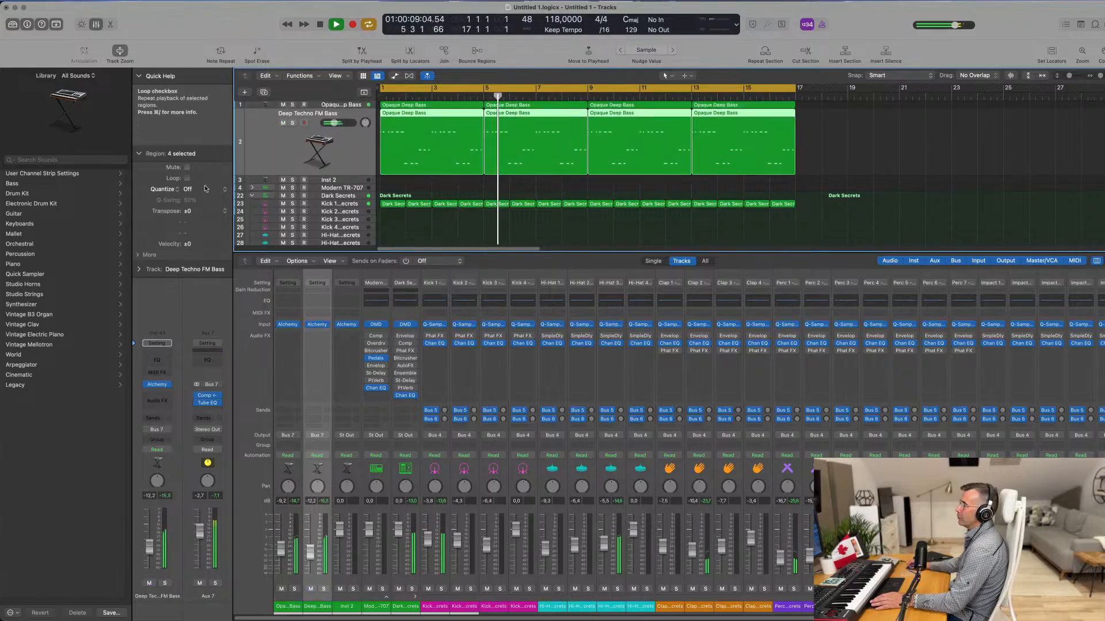
click(150, 582)
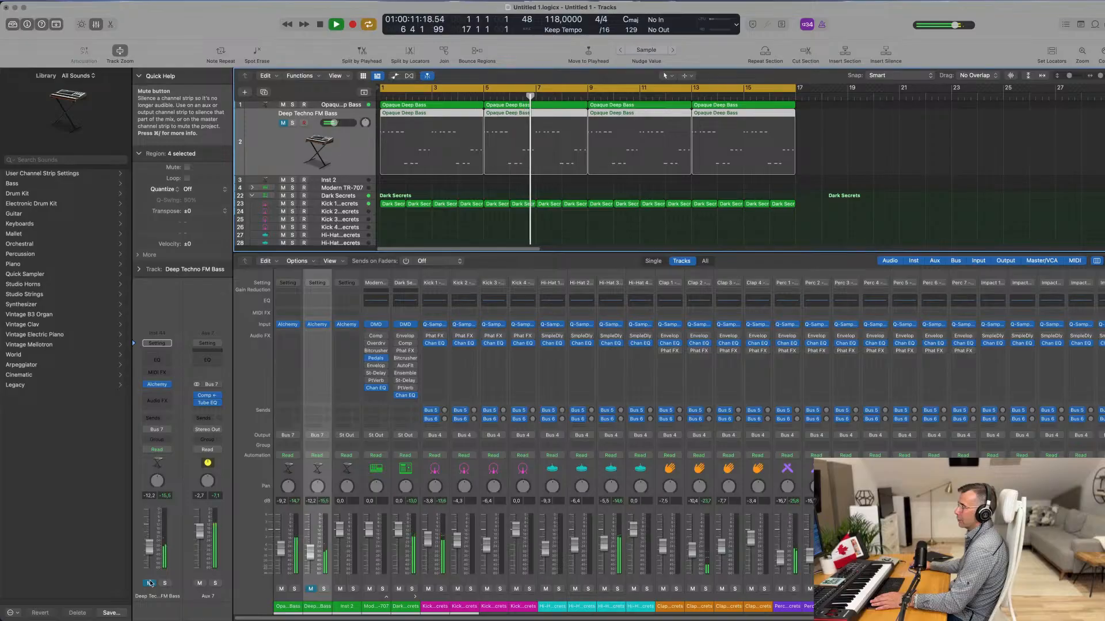
click(150, 583)
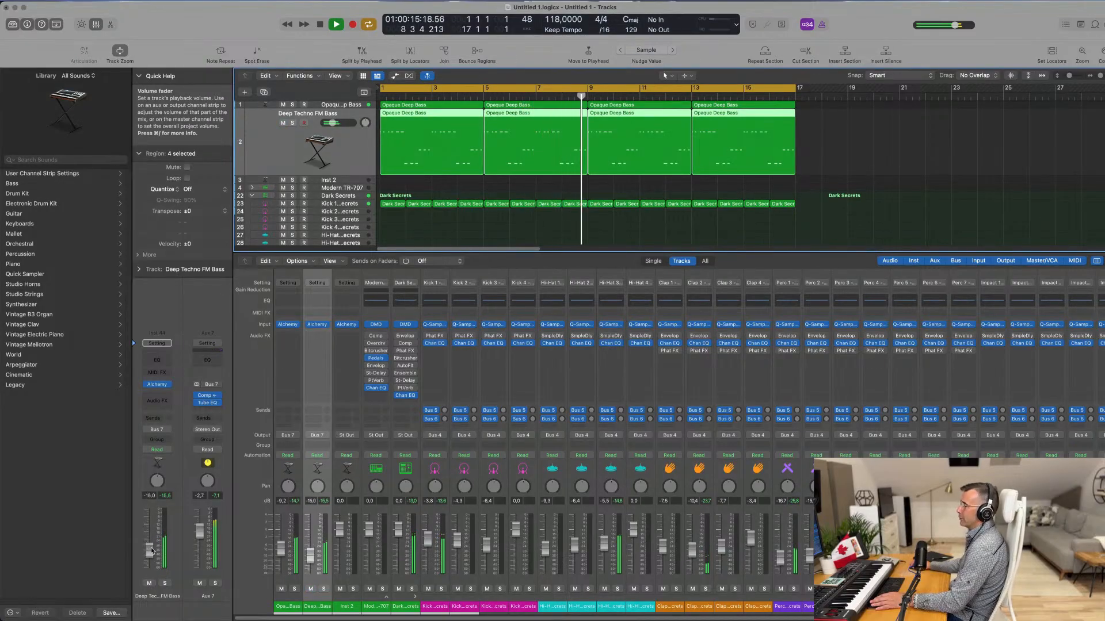
drag(149, 549, 150, 541)
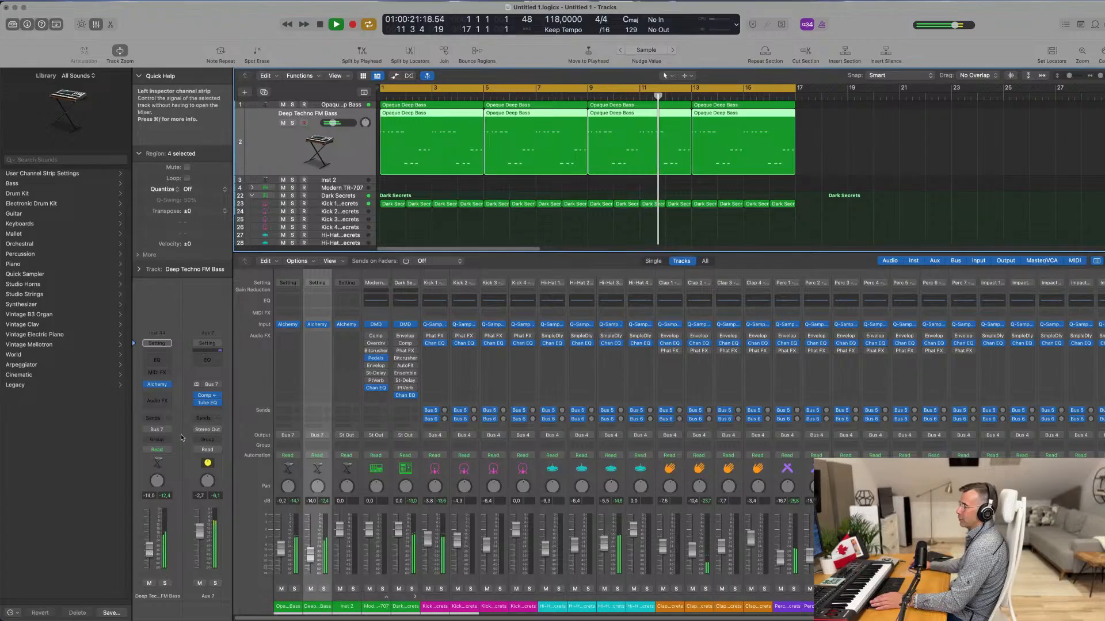
Step: Add a send to Bus 8 on the Deep Techno FM Bass channel
click(154, 419)
mouse_move(163, 435)
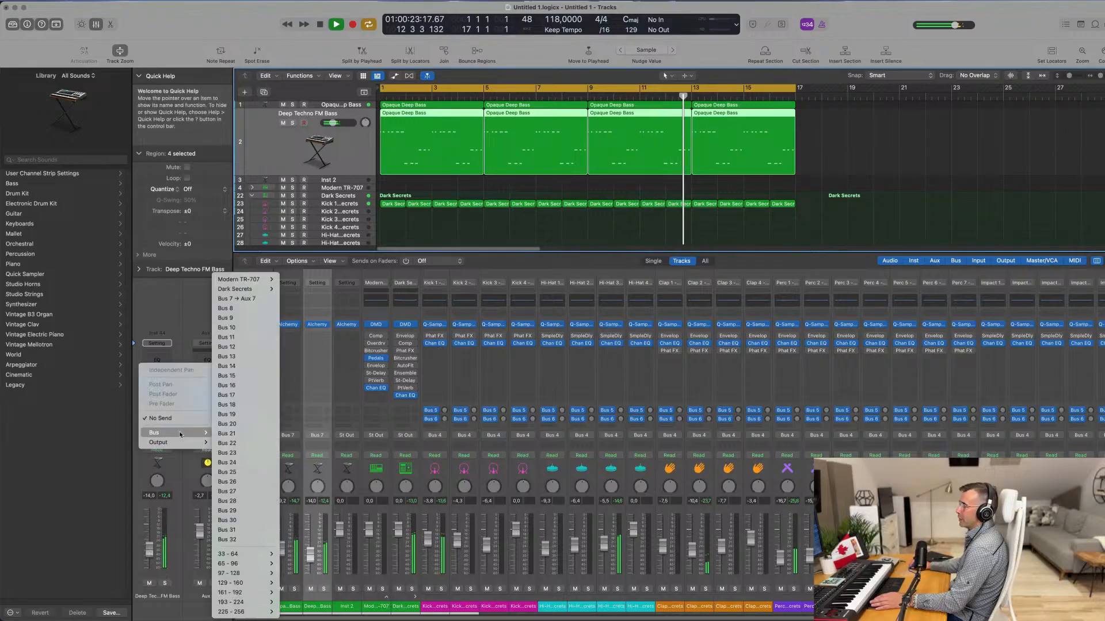
click(267, 309)
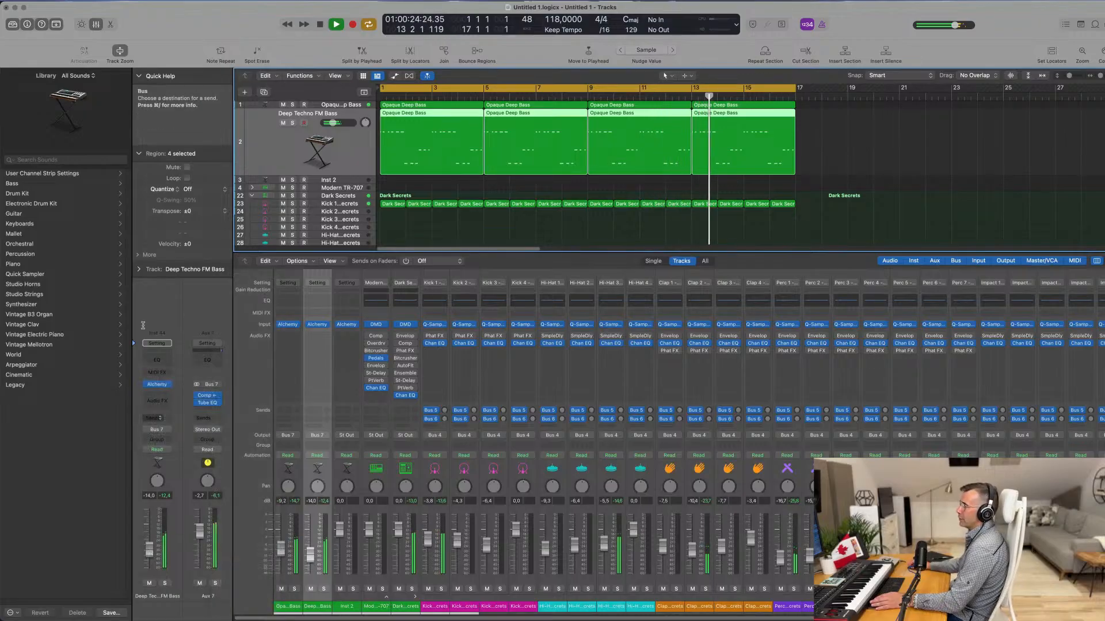
Step: Add a Channel EQ to Aux 8, cut its lows and low mids with the high-pass band, and close the EQ
click(207, 366)
click(378, 157)
drag(371, 189, 524, 188)
drag(519, 233, 538, 232)
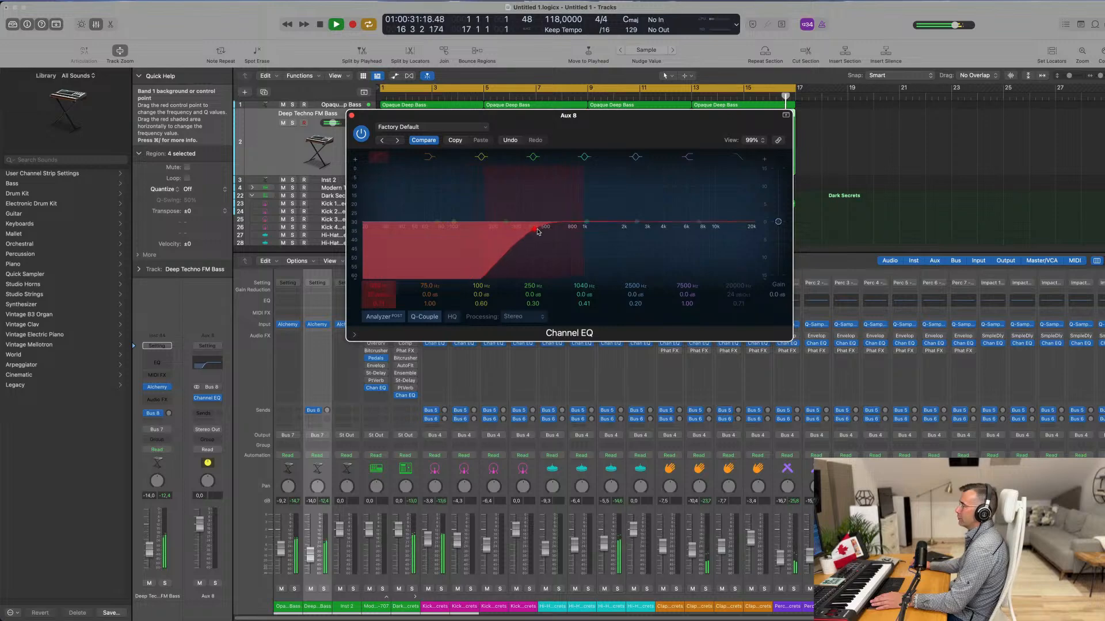
click(351, 116)
Step: Insert a stereo EnVerb reverb after the Channel EQ on Aux 8 and restart playback
click(201, 407)
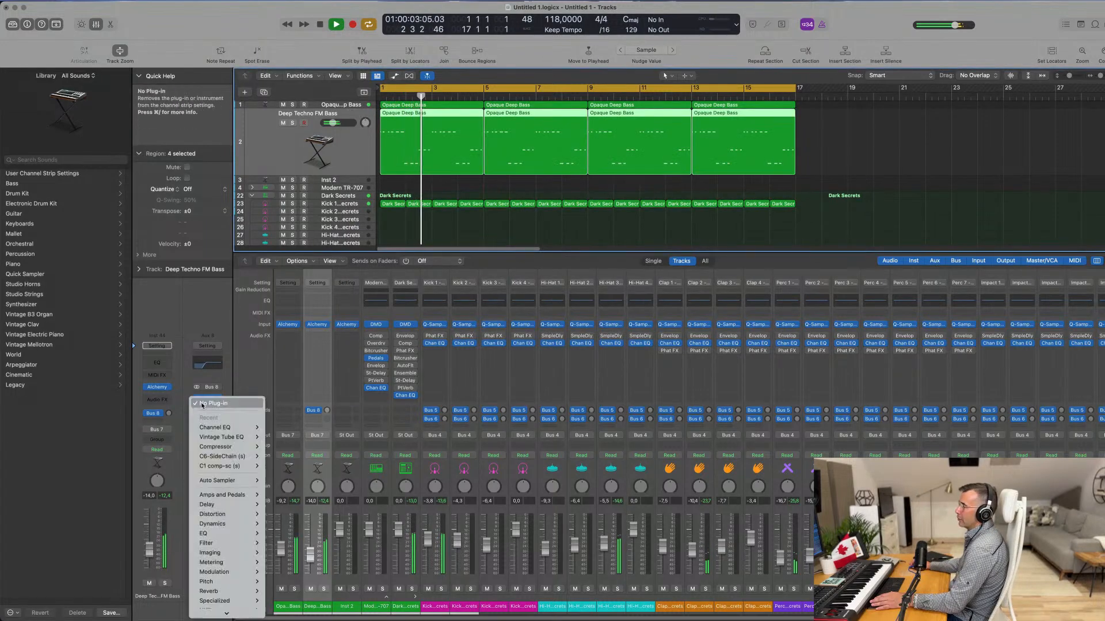
mouse_move(235, 532)
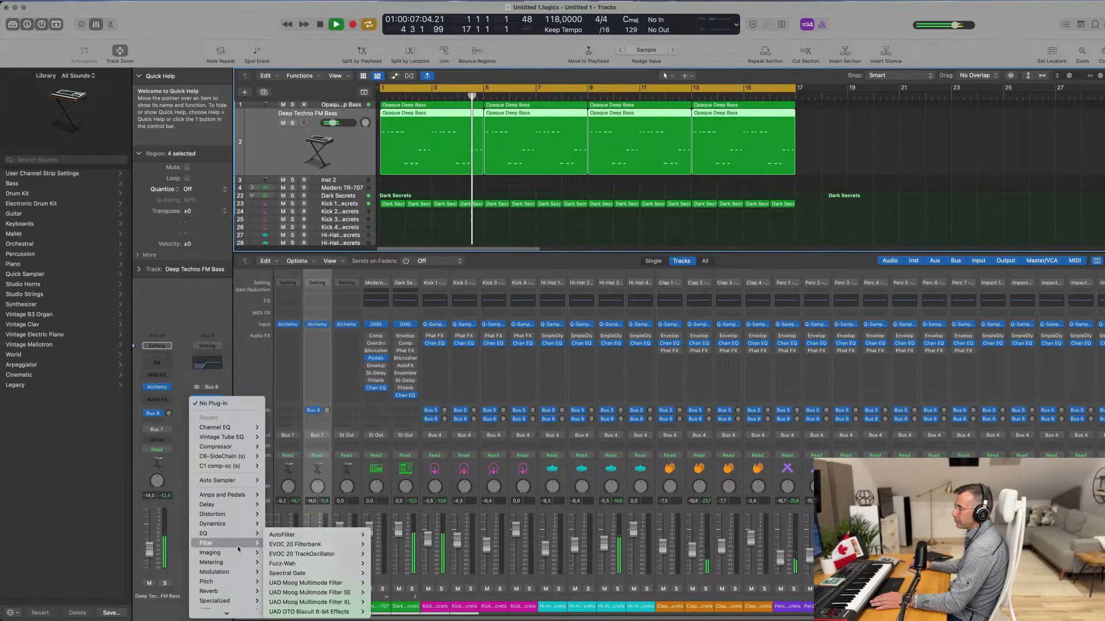
mouse_move(238, 591)
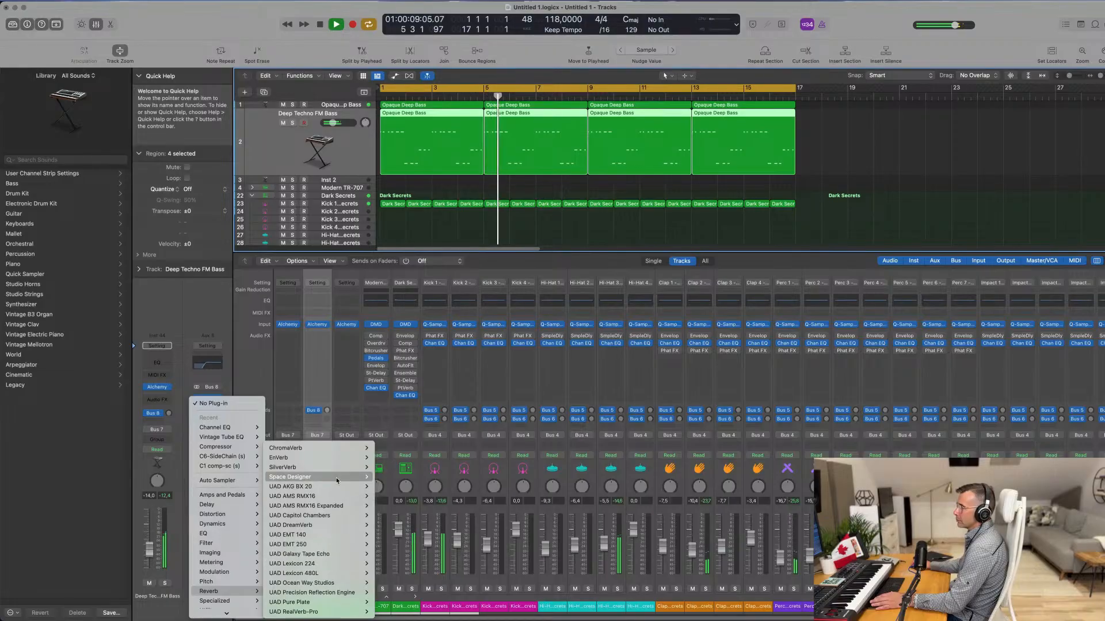
mouse_move(332, 459)
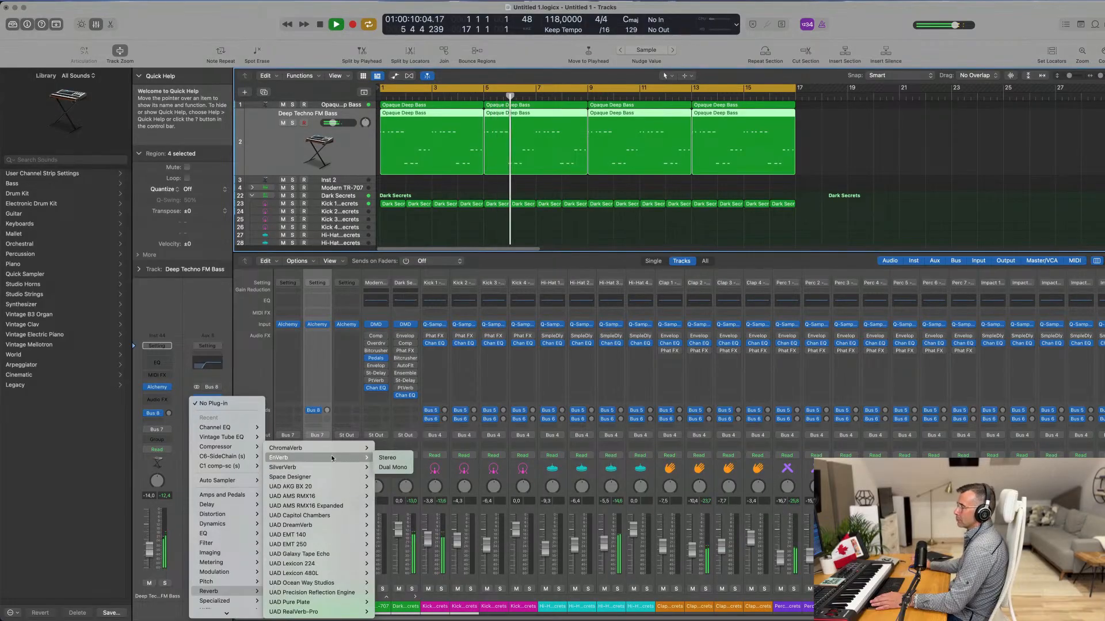
click(387, 458)
drag(557, 121, 583, 195)
key(space)
Step: Load EnVerb's Fast Reverse Verb preset and raise the Bus 8 send level on the Deep Techno FM Bass channel
click(455, 202)
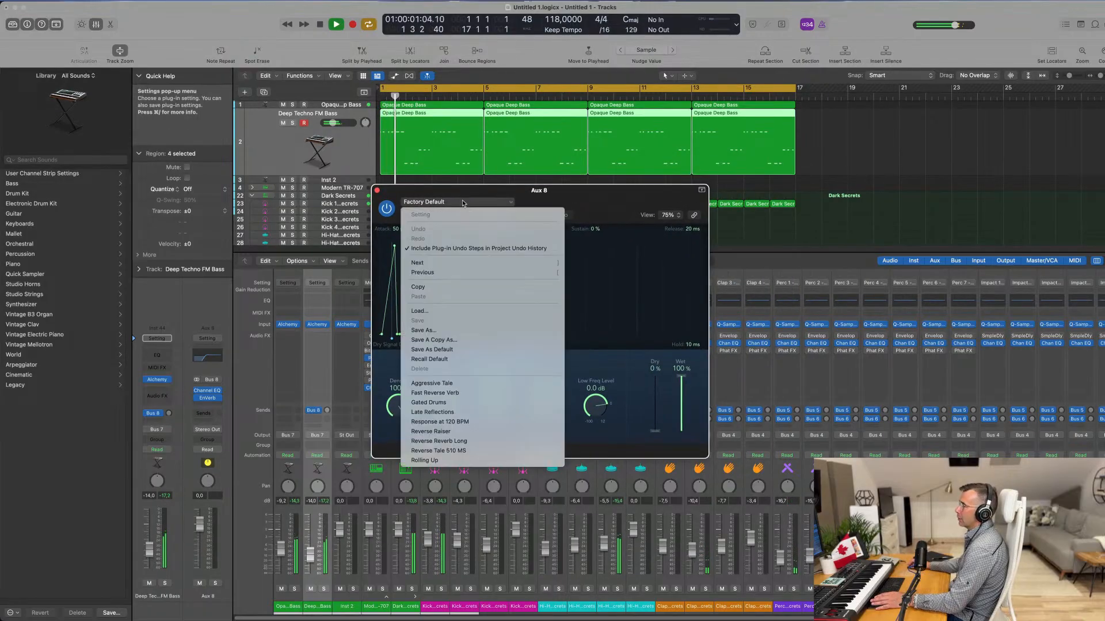
click(495, 392)
drag(518, 190, 693, 189)
key(Return)
mouse_move(173, 414)
mouse_down()
mouse_move(171, 403)
mouse_move(169, 418)
mouse_up()
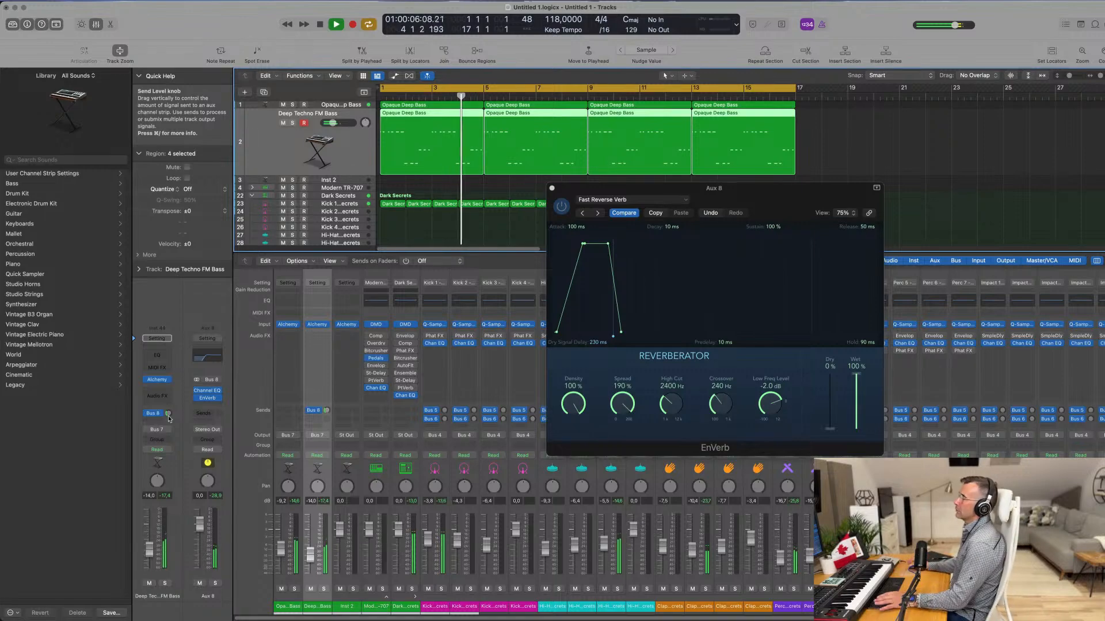
Step: Audition the EnVerb presets from Gated Drums through Reverse Raiser, Reverse Reverb Long and Reverse Tale 510 MS to Rolling Up
drag(647, 203, 528, 197)
click(478, 206)
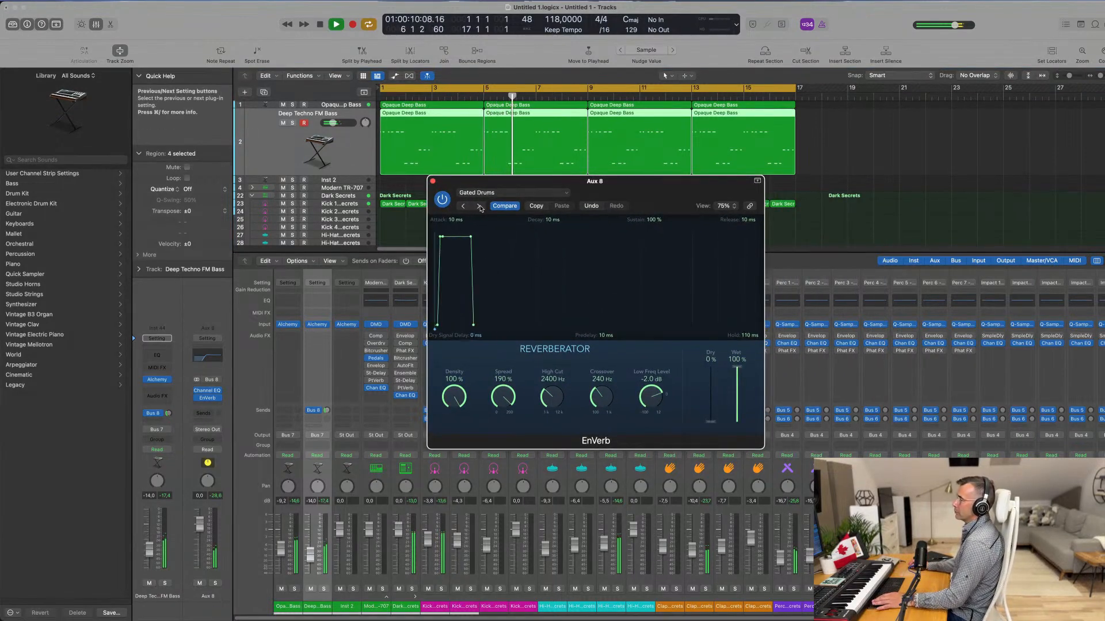
click(480, 206)
drag(483, 208, 433, 208)
click(456, 207)
click(435, 207)
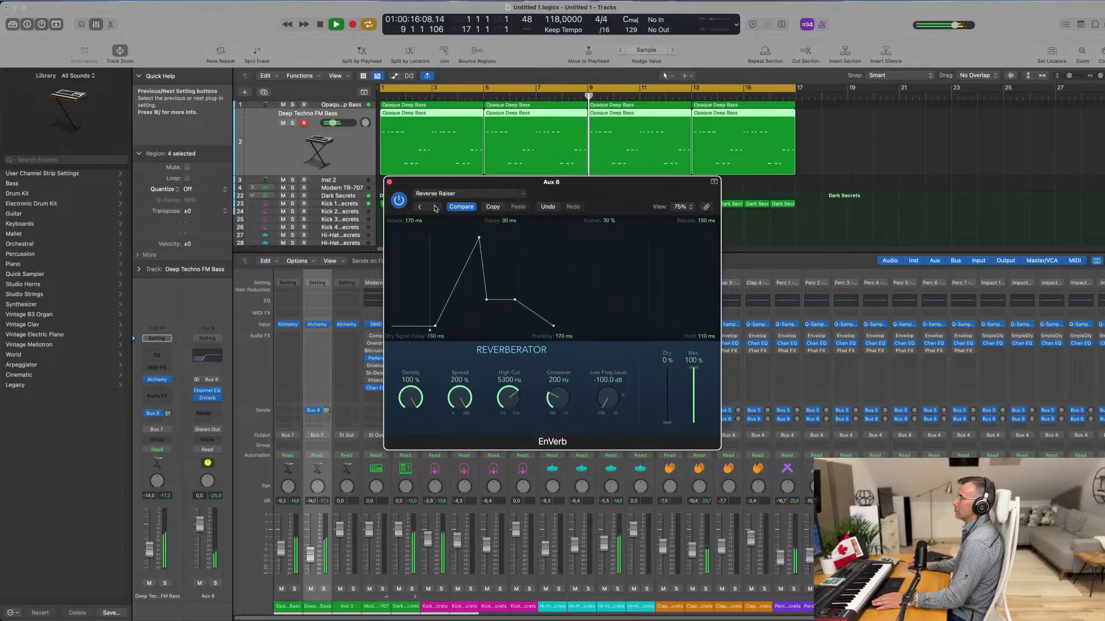
click(436, 207)
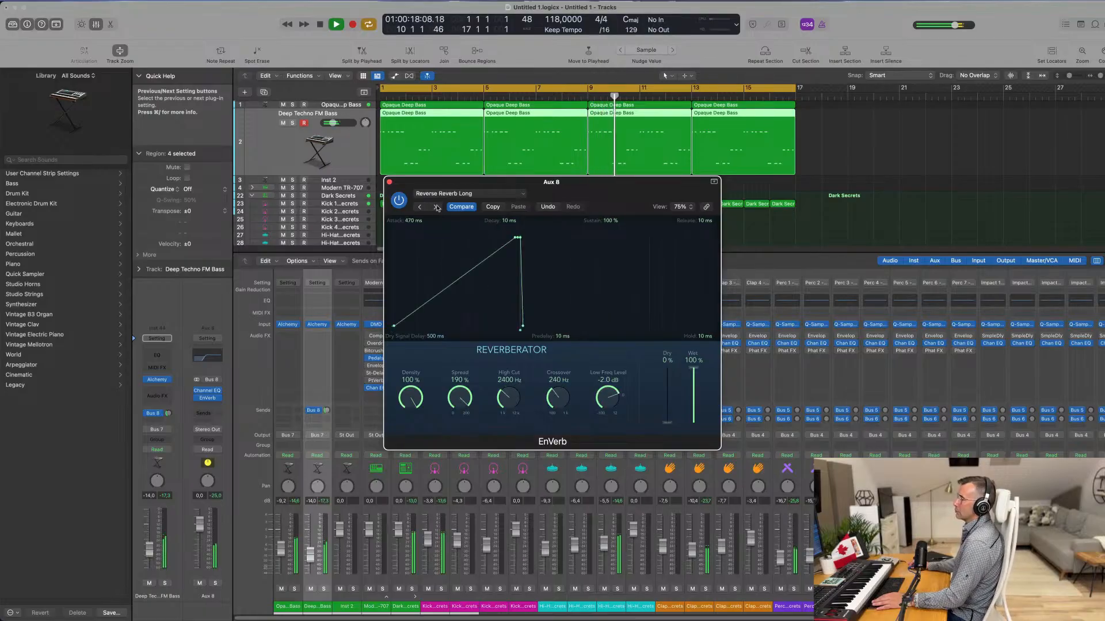
drag(638, 195, 581, 196)
click(378, 211)
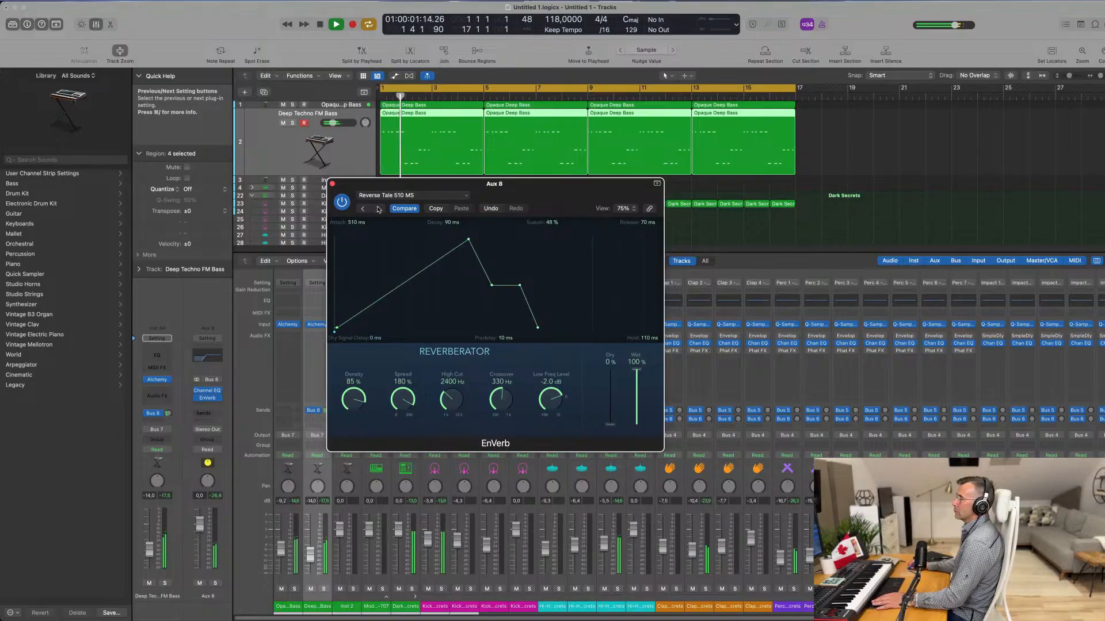
click(379, 210)
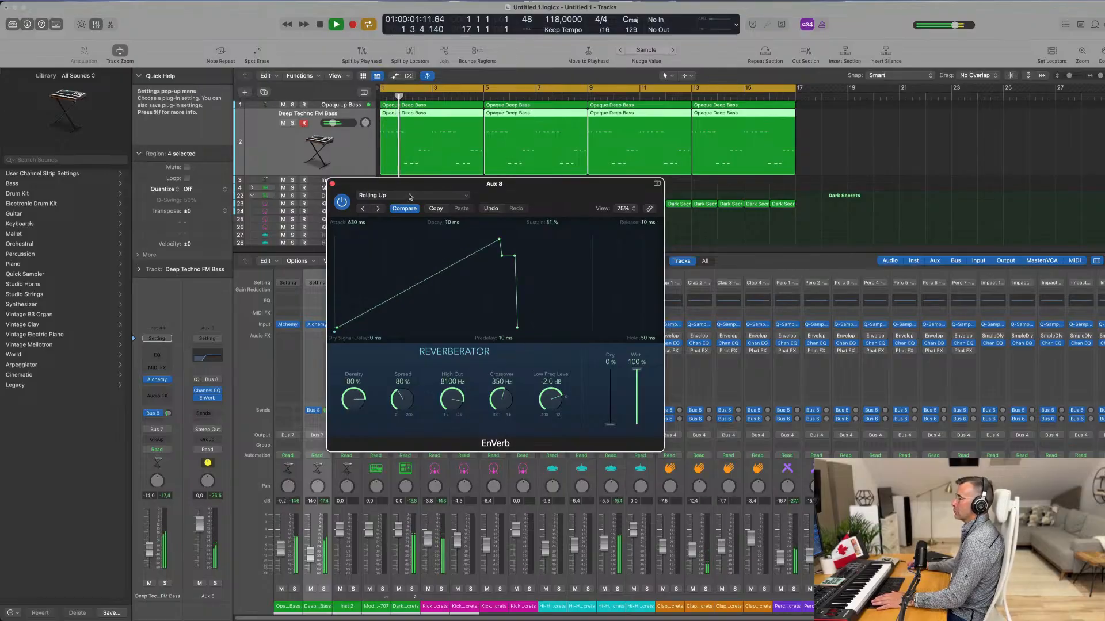
Step: Load the Aggressive Tale preset in EnVerb on Aux 8
click(409, 196)
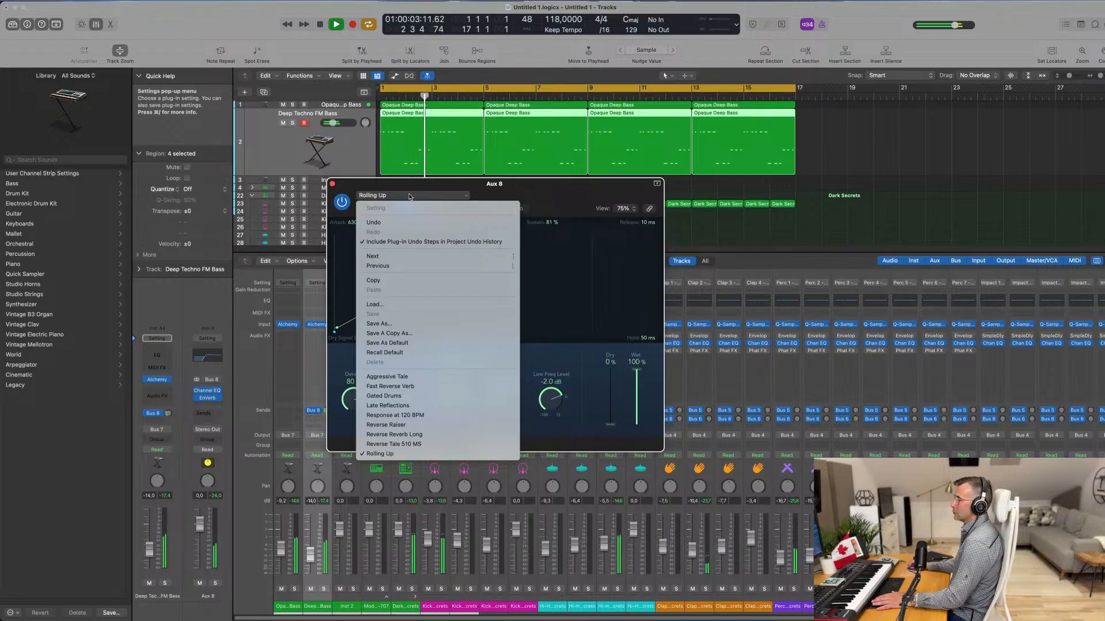
click(386, 377)
drag(554, 192, 627, 195)
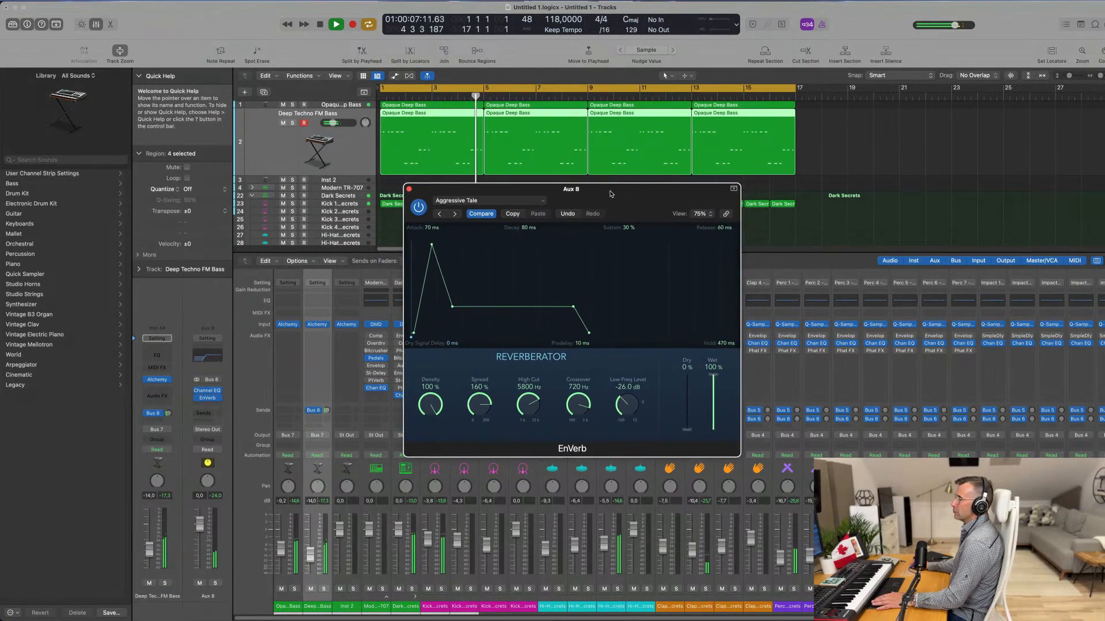
Step: Replace the EnVerb on Aux 8 with ChromaVerb and restart playback from the beginning
click(219, 399)
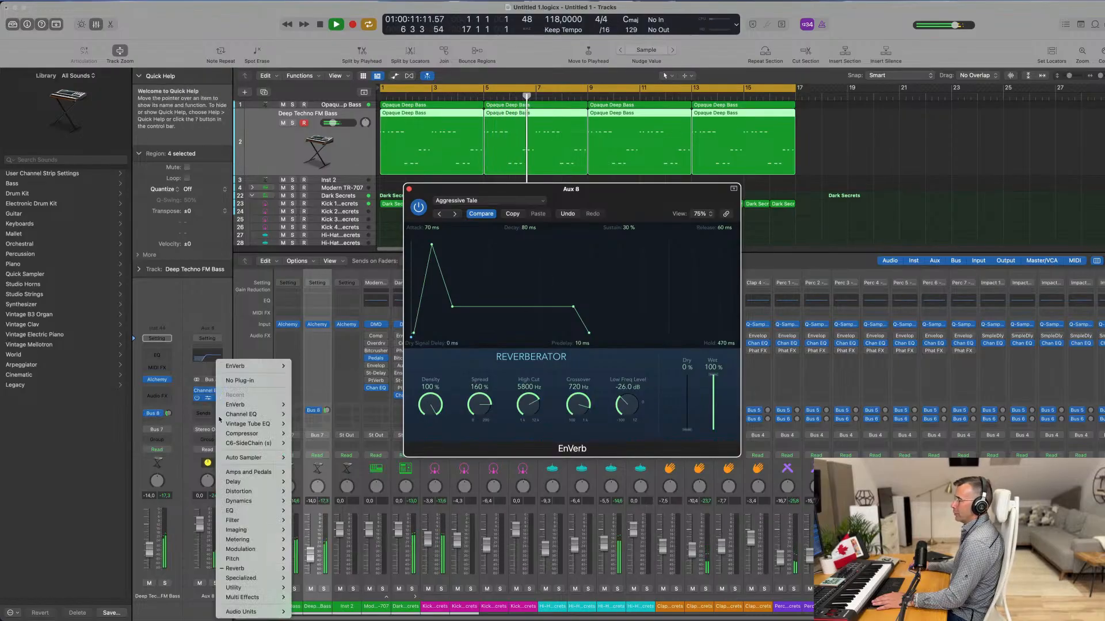
mouse_move(268, 577)
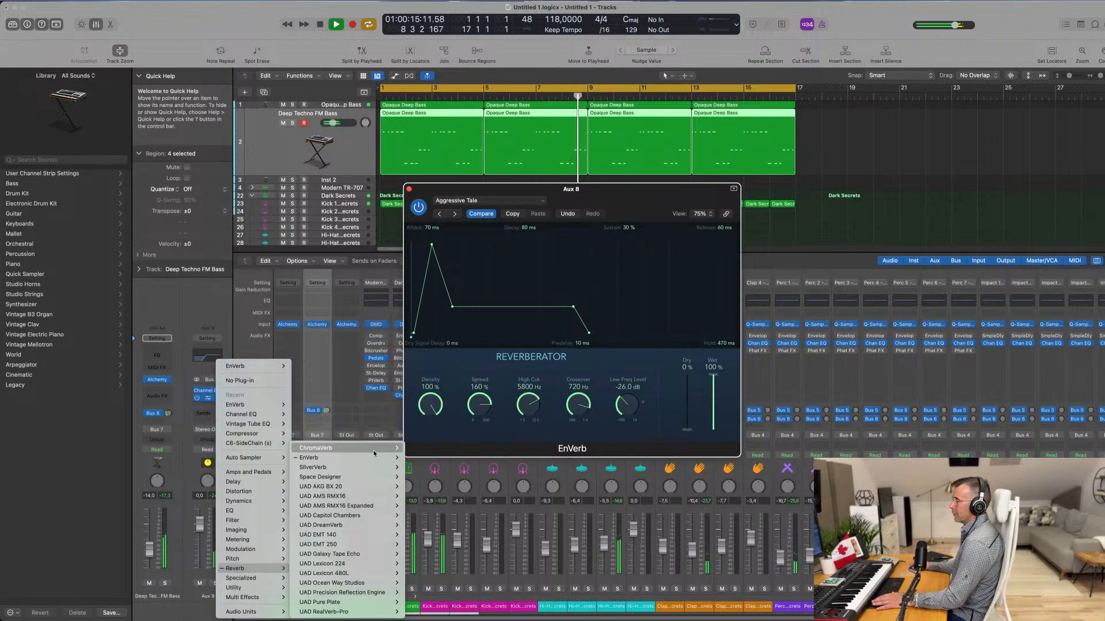
mouse_move(374, 453)
click(422, 451)
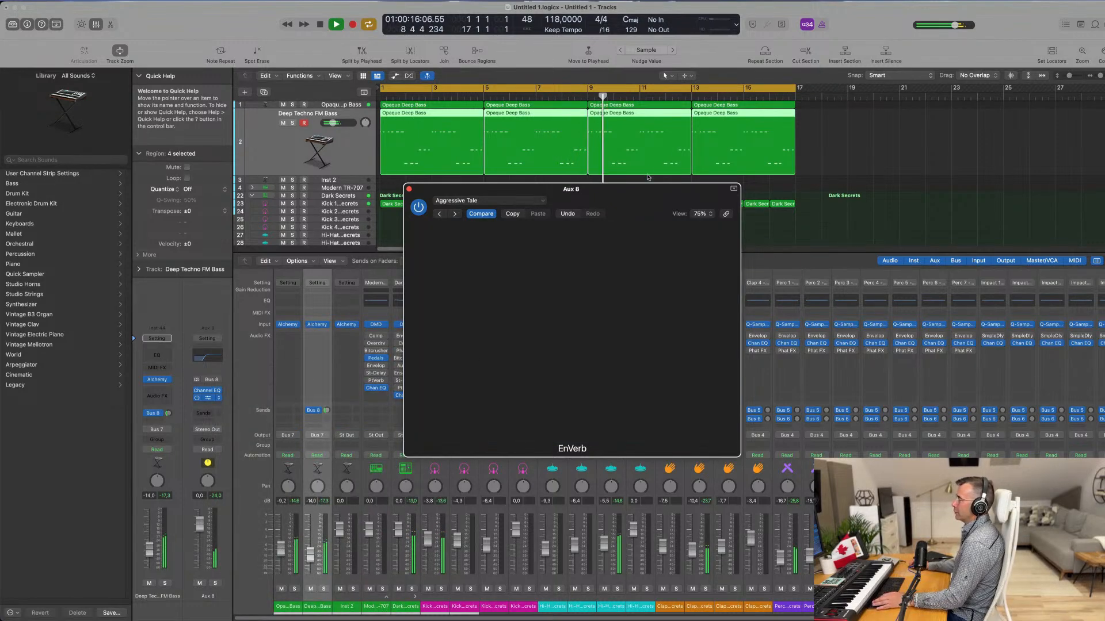
drag(619, 190, 482, 134)
key(Return)
Step: Load the Drums Ambience preset in ChromaVerb and close its window
click(369, 151)
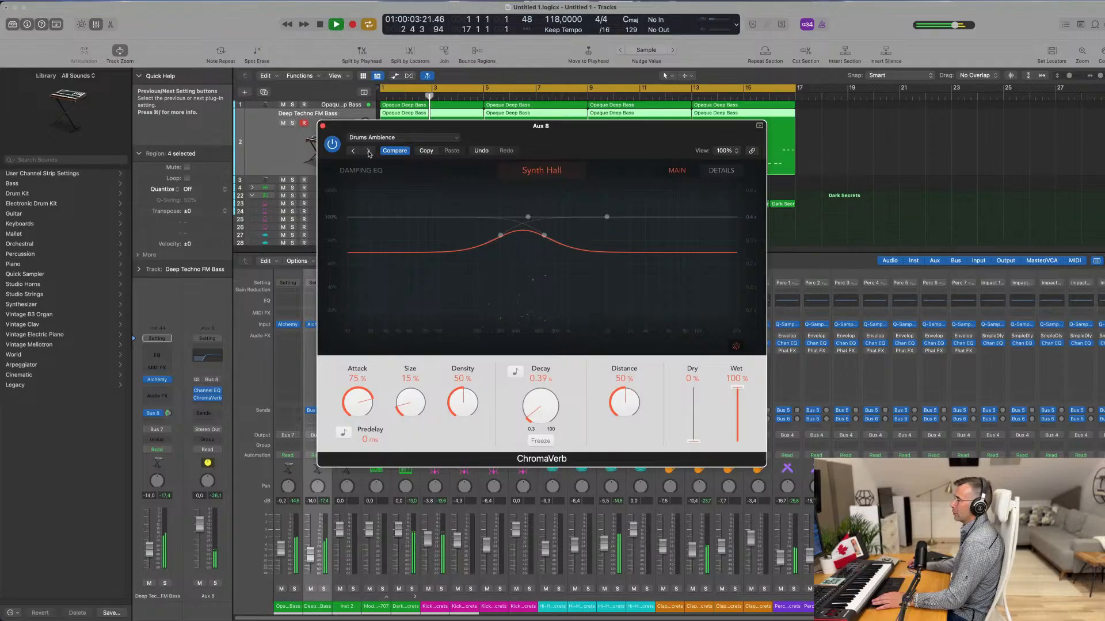
drag(465, 136, 510, 143)
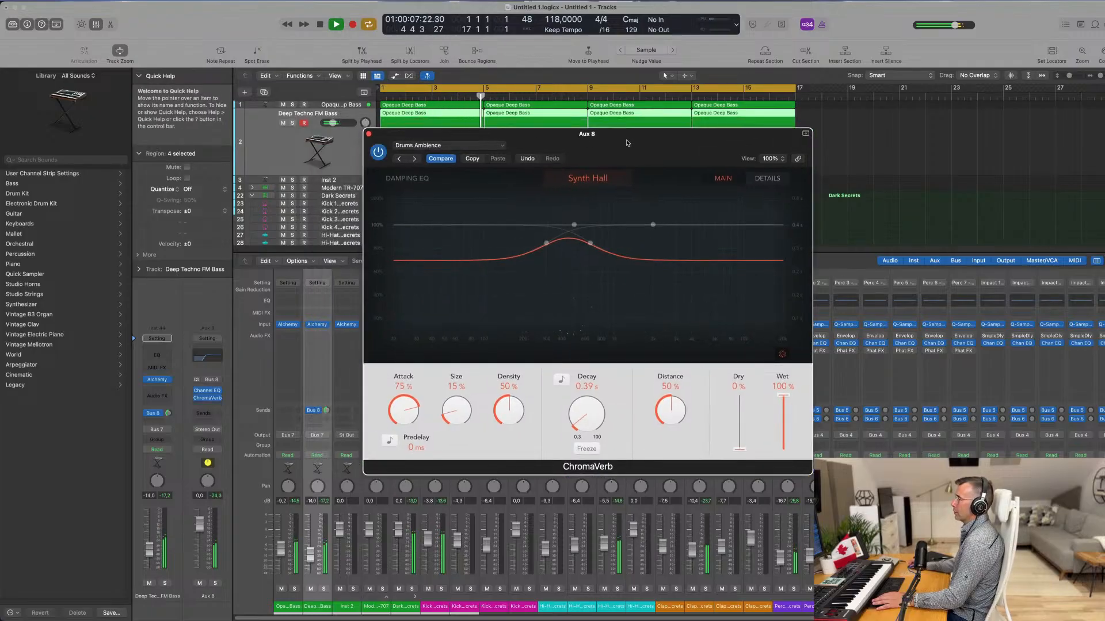
click(378, 154)
drag(617, 139, 613, 140)
click(365, 134)
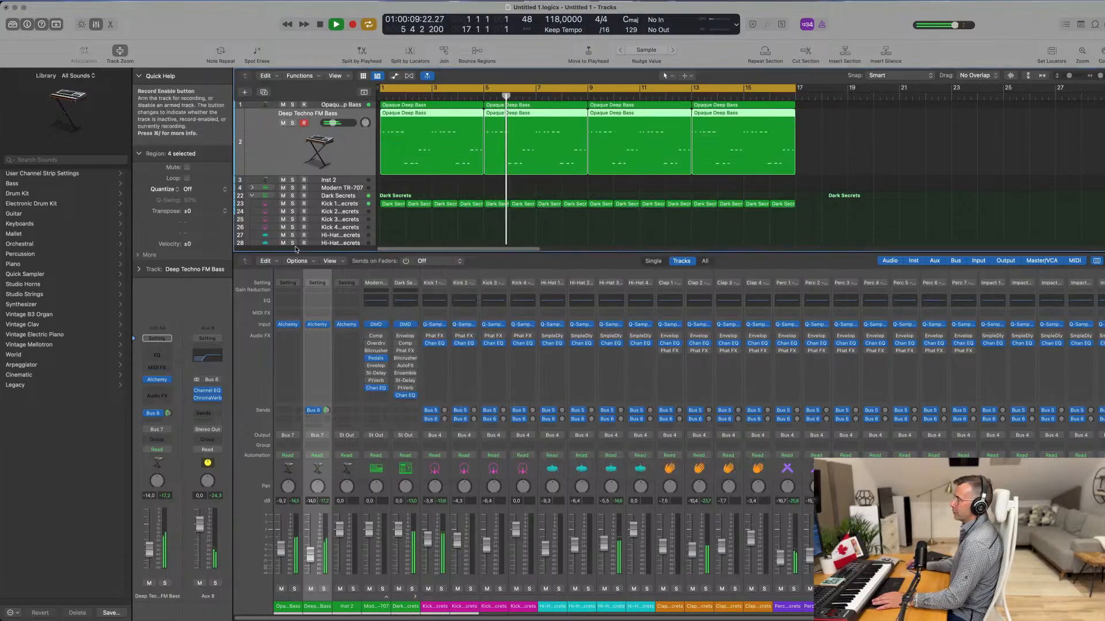
Step: Hide the mixer, select the Inst 2 track and open its Alchemy instrument
key(x)
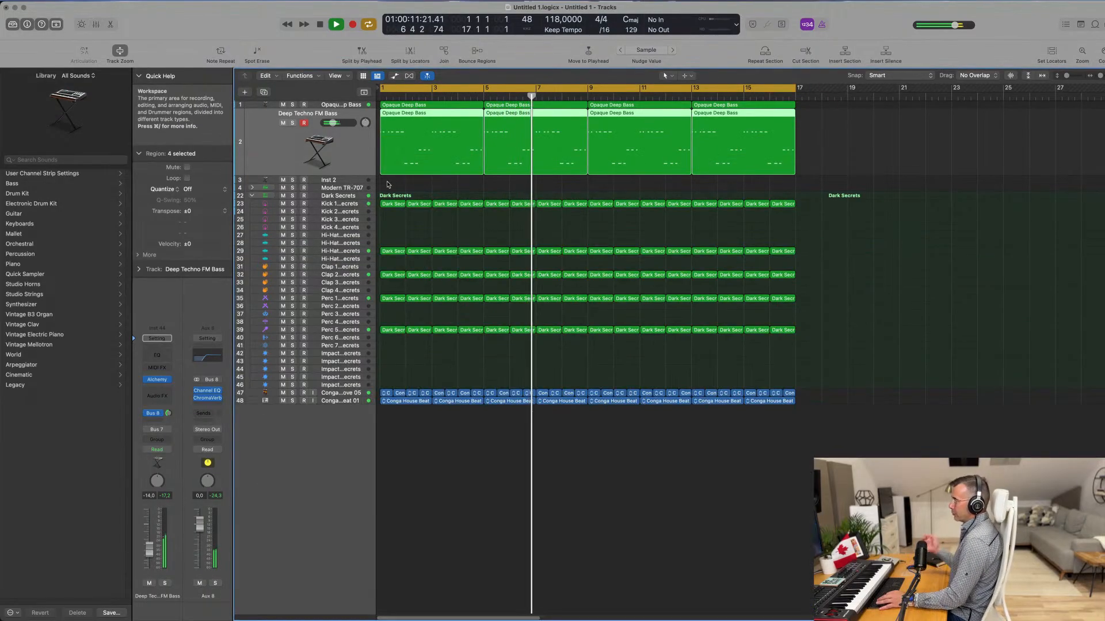
key(x)
key(x)
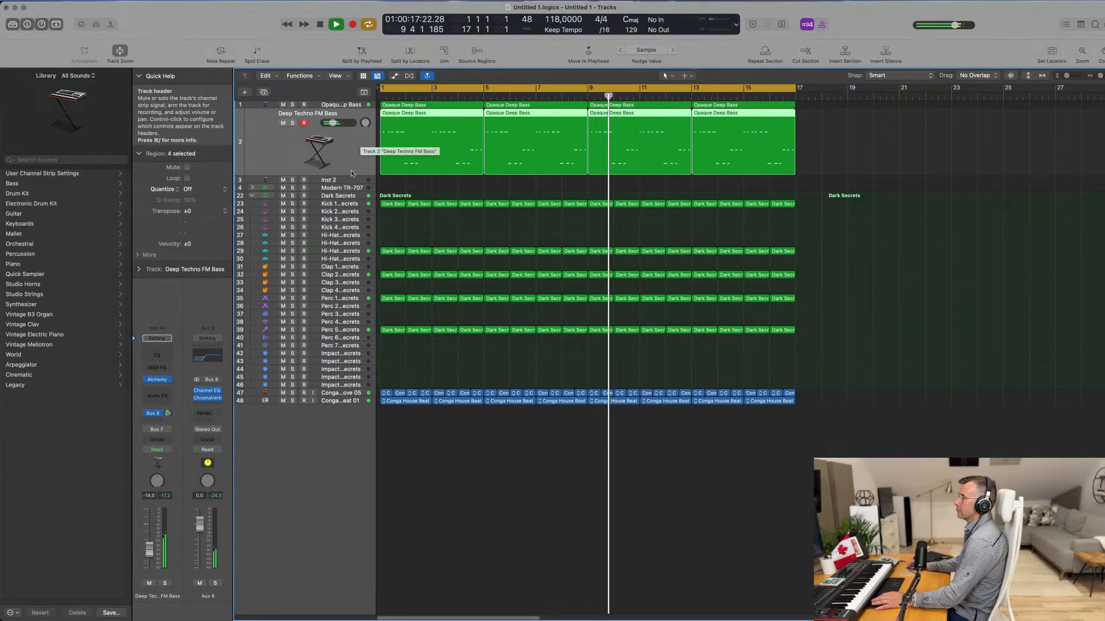
key(Down)
key(Return)
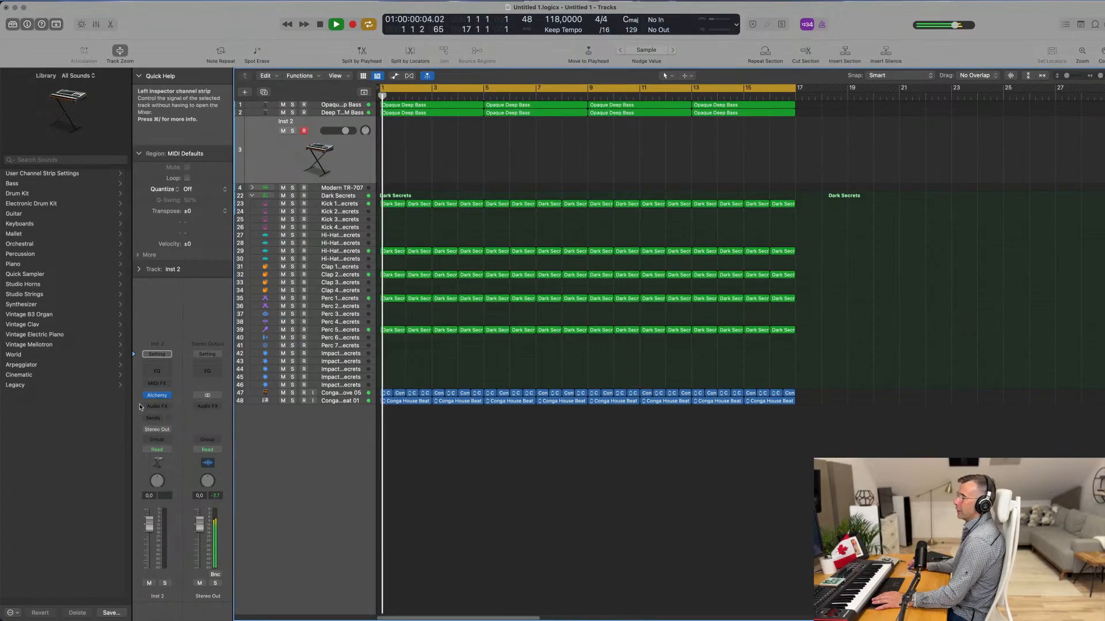
click(157, 396)
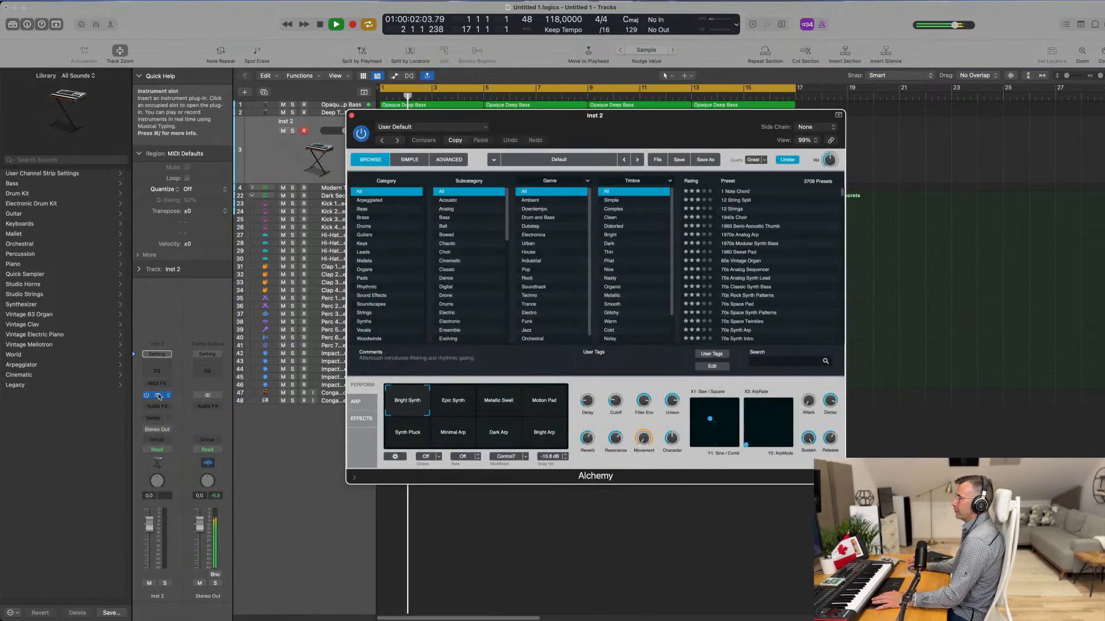
drag(688, 121, 613, 144)
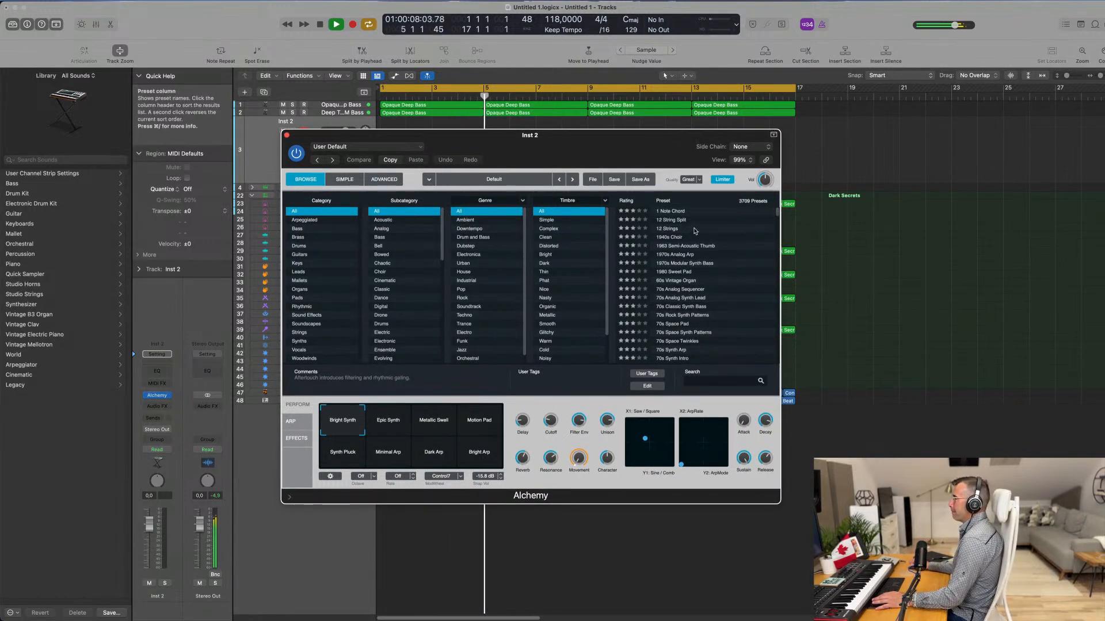
Step: Filter the Alchemy presets to Strings, load 70s Synth Strings and lower the track volume to about -7.2 dB
click(299, 332)
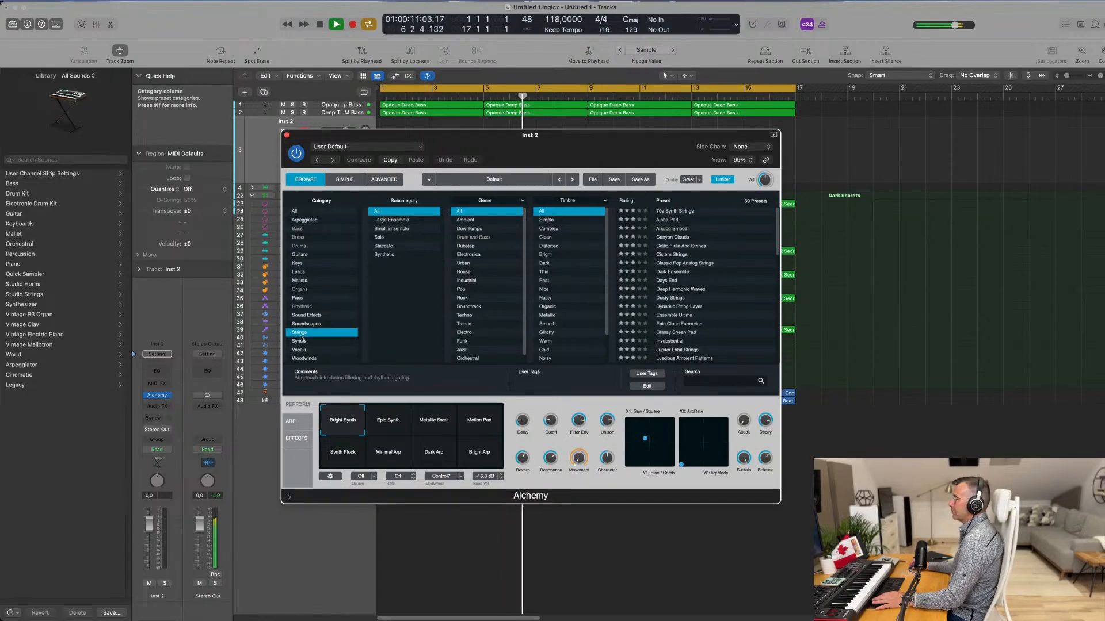
click(678, 213)
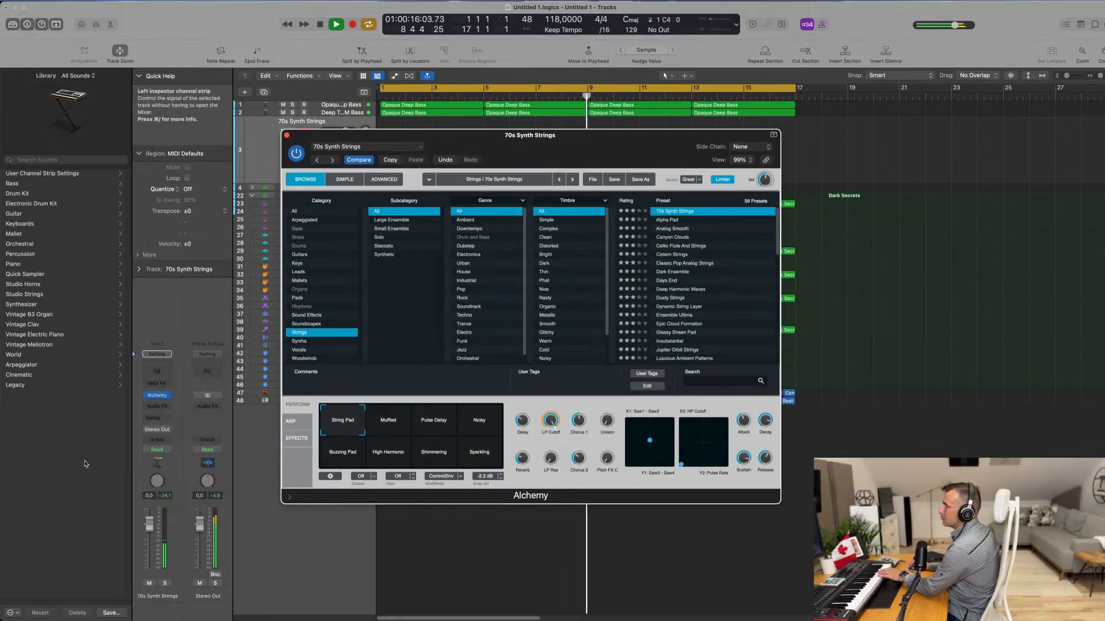
drag(149, 525, 148, 542)
Step: Audition the 70s Synth Strings performance snapshots Muffled, Pulse Delay, Noisy, Buzzing Pad, High Harmonic, Shimmering and Sparkling
click(388, 420)
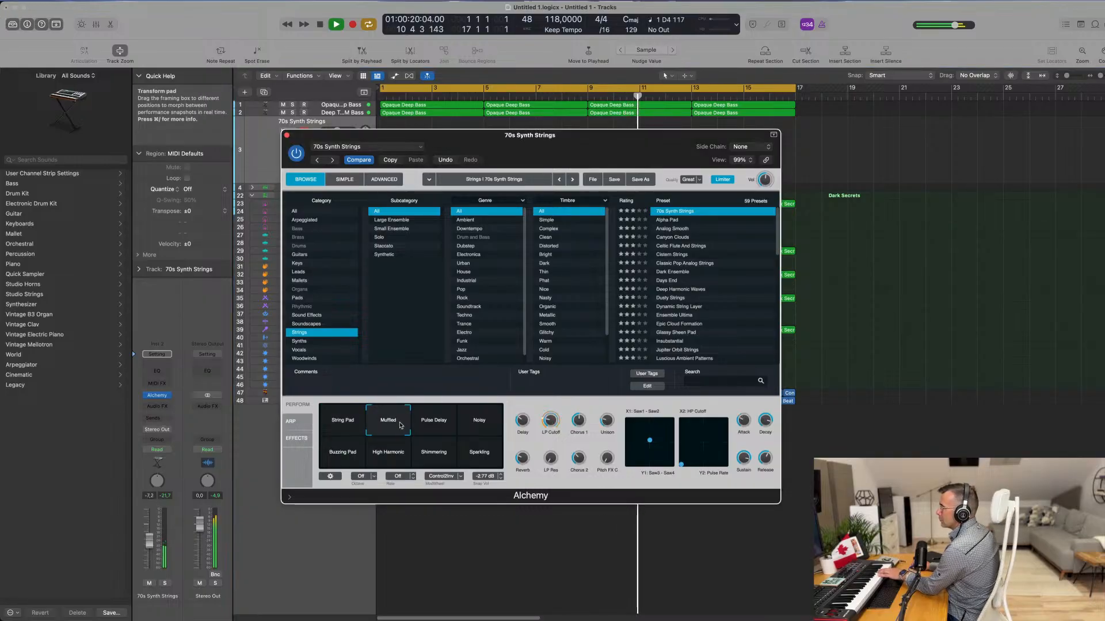
click(436, 427)
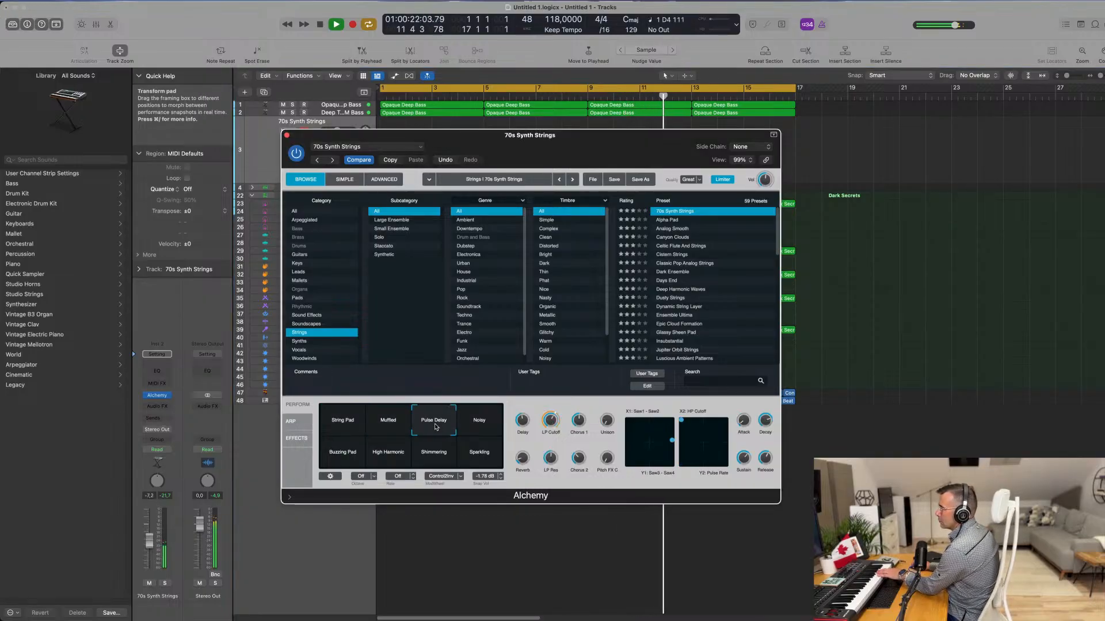
click(469, 428)
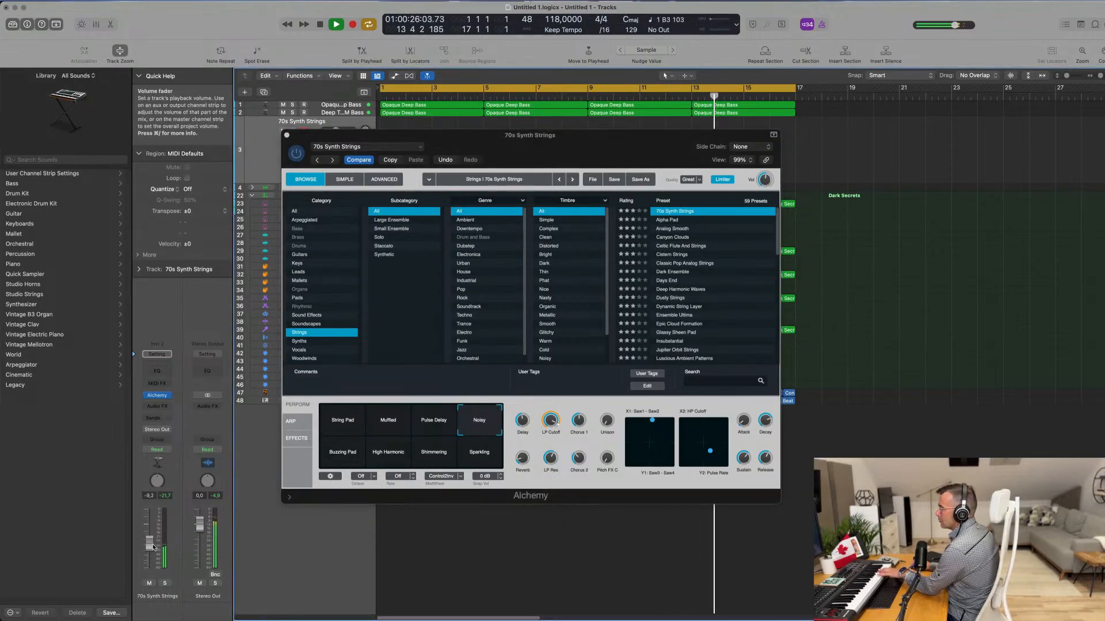
click(356, 451)
click(383, 455)
click(440, 454)
click(478, 452)
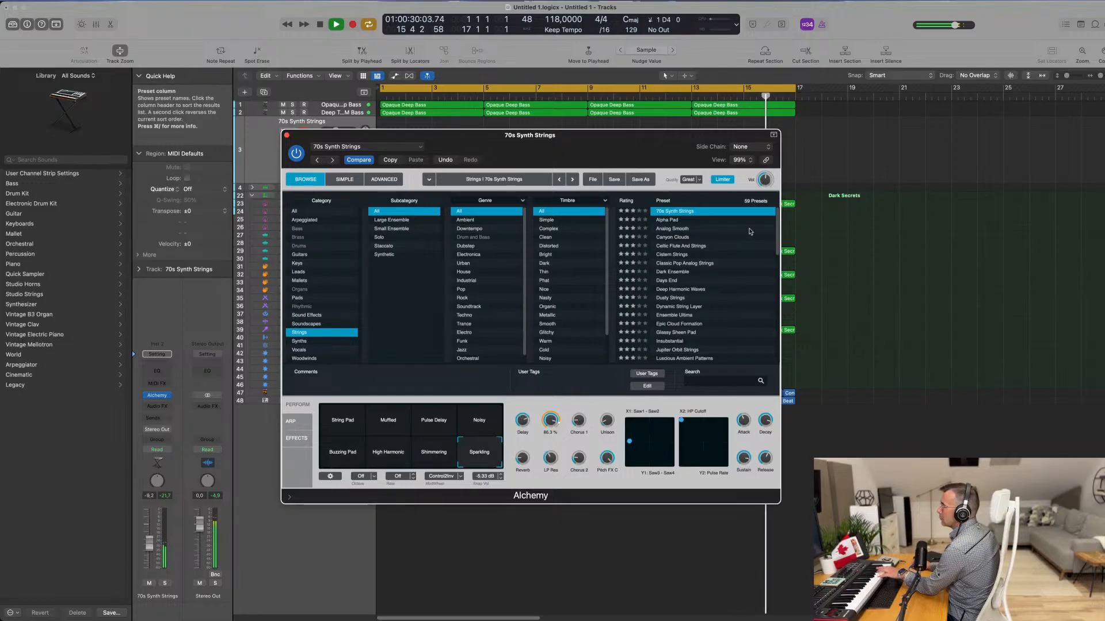
Step: Audition the Alpha Pad, Canyon Clouds and Celtic Flute And Strings presets, raising the track volume to about -5.1 dB
click(677, 221)
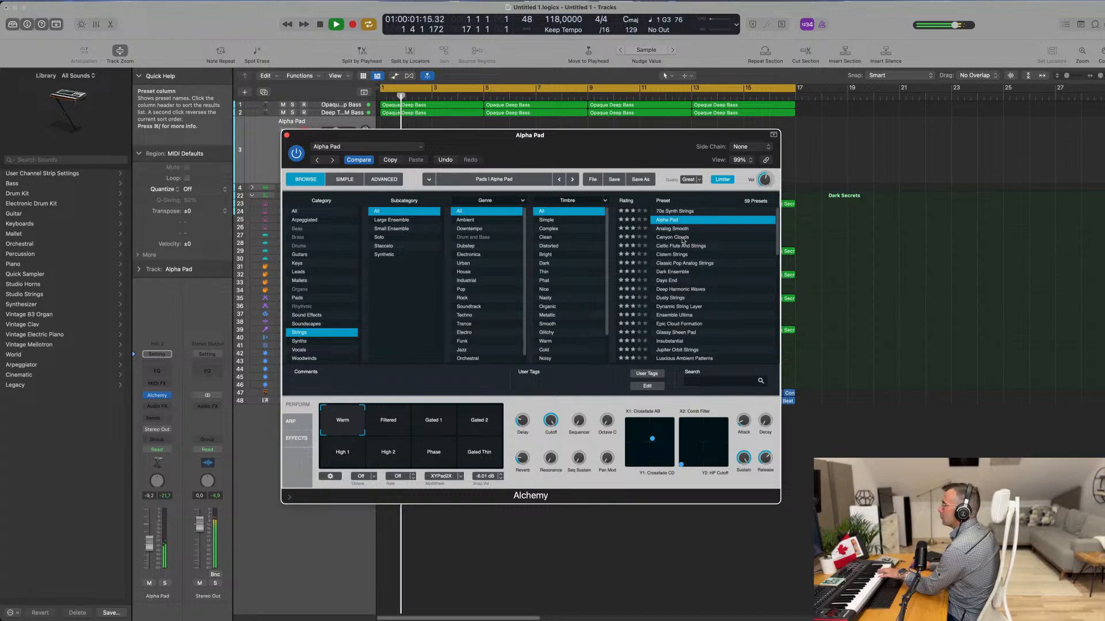
click(681, 237)
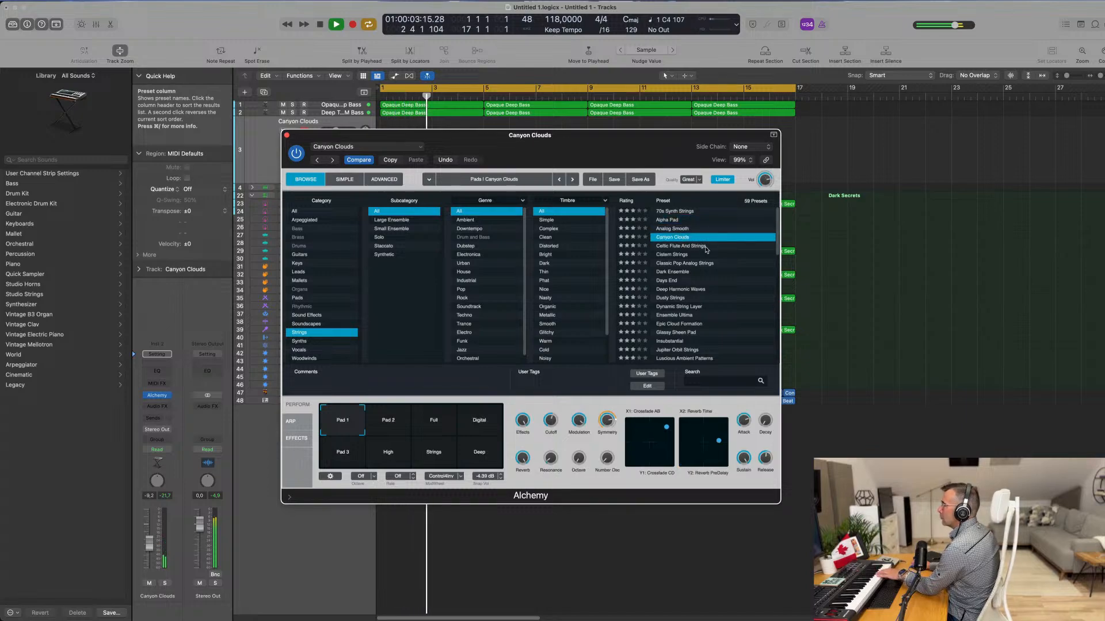
scroll(707, 249, down, 3)
scroll(707, 250, up, 3)
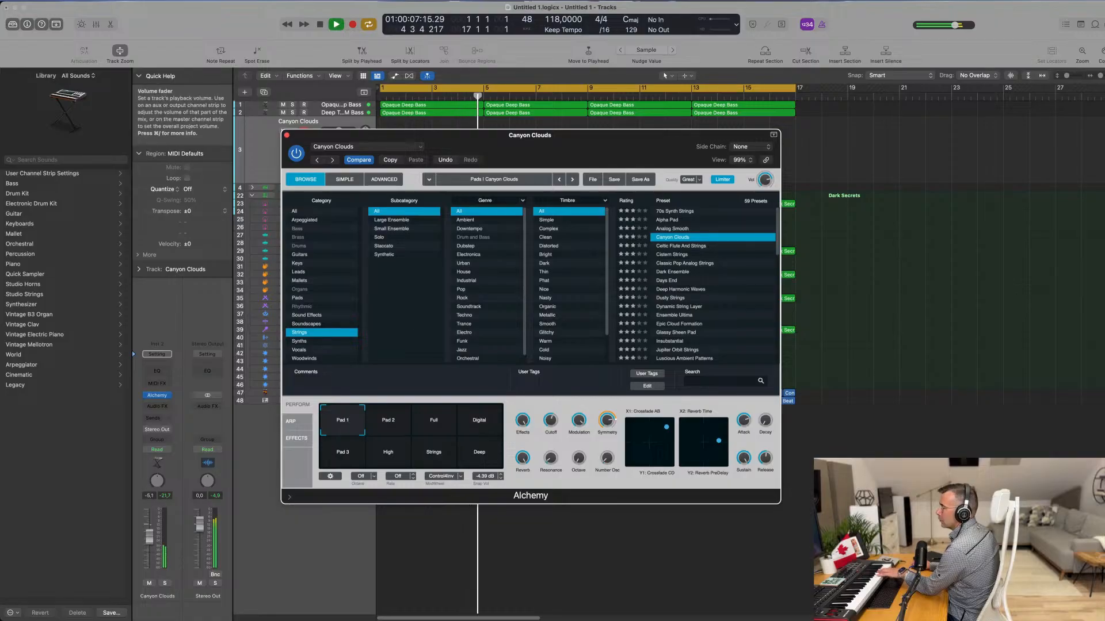
drag(149, 538, 149, 537)
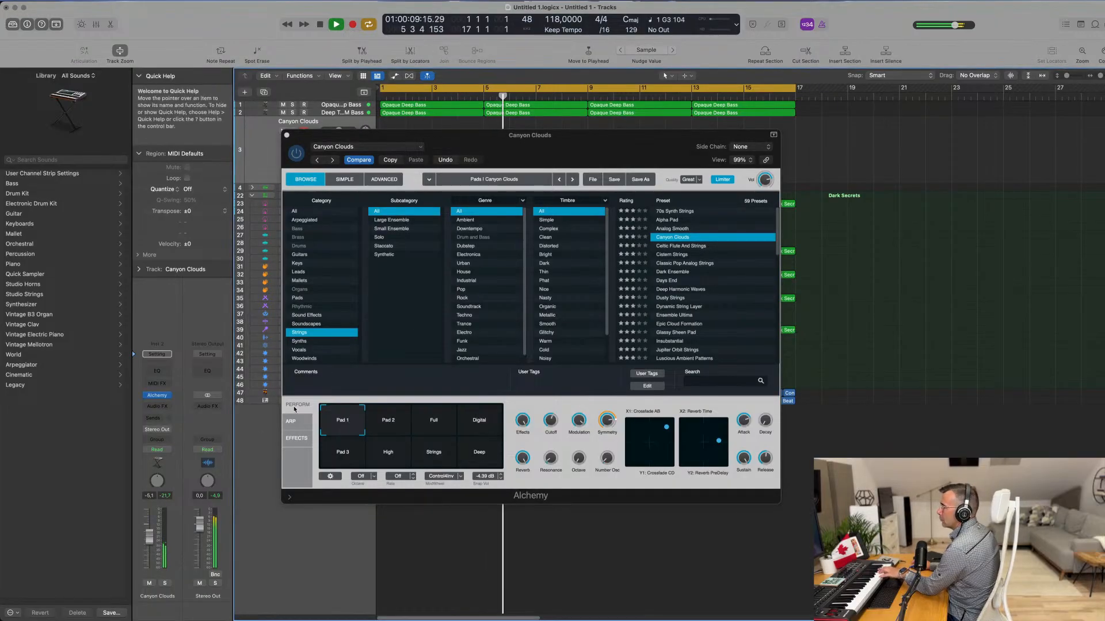
click(681, 247)
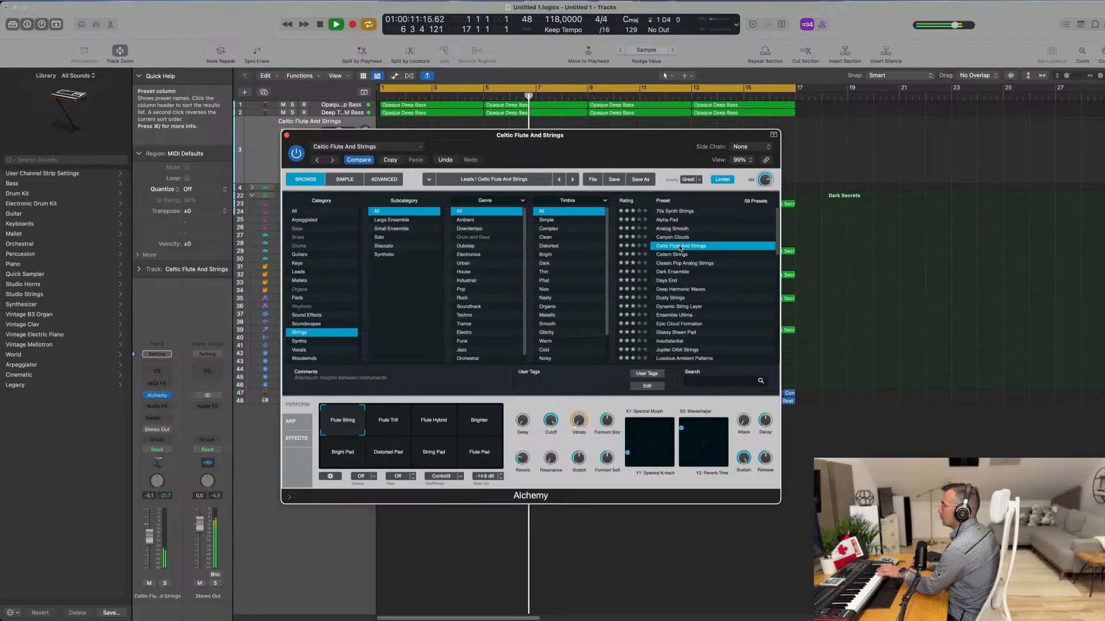
Step: Load the Cistern Strings preset and audition its Light Rain, Fizzling, Noisy Attack, Big Reverb and Dark snapshots
click(670, 255)
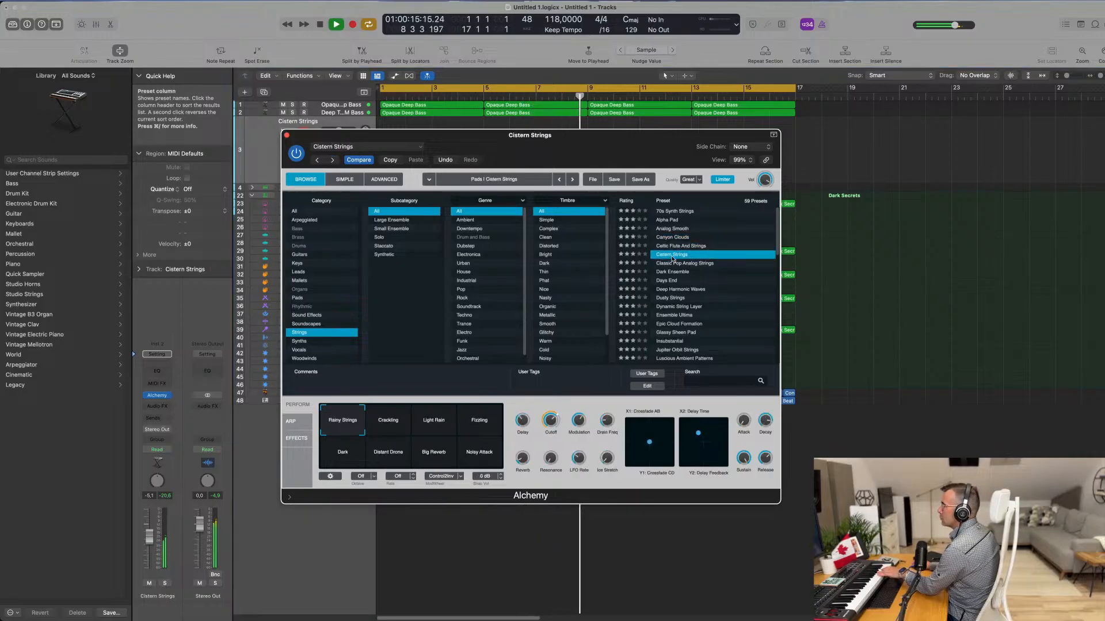
click(445, 426)
click(477, 426)
click(479, 455)
click(434, 460)
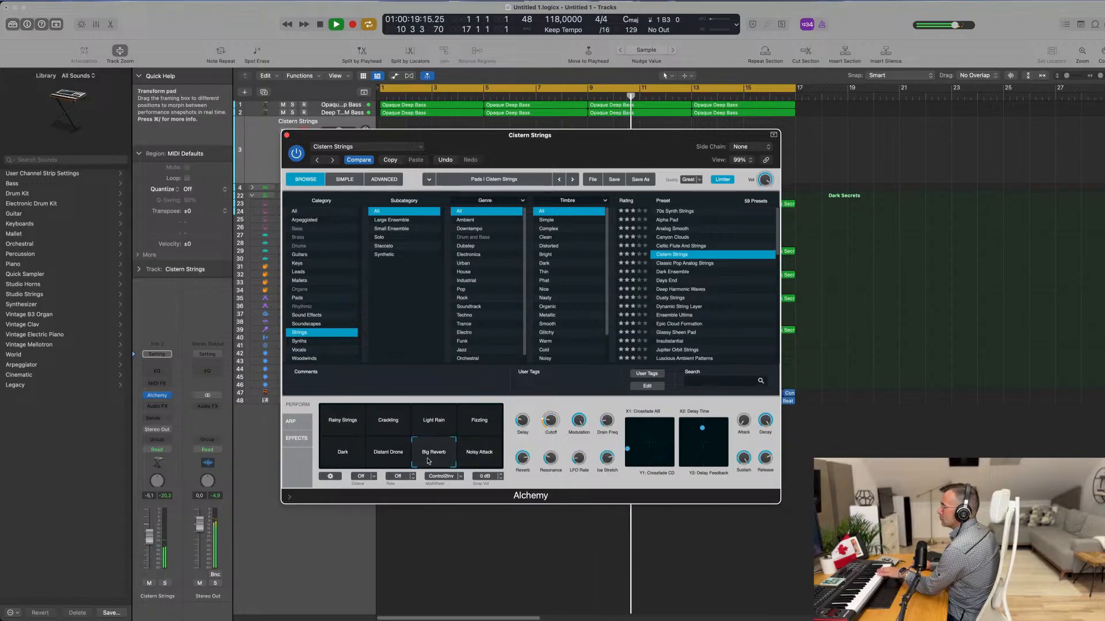
click(343, 454)
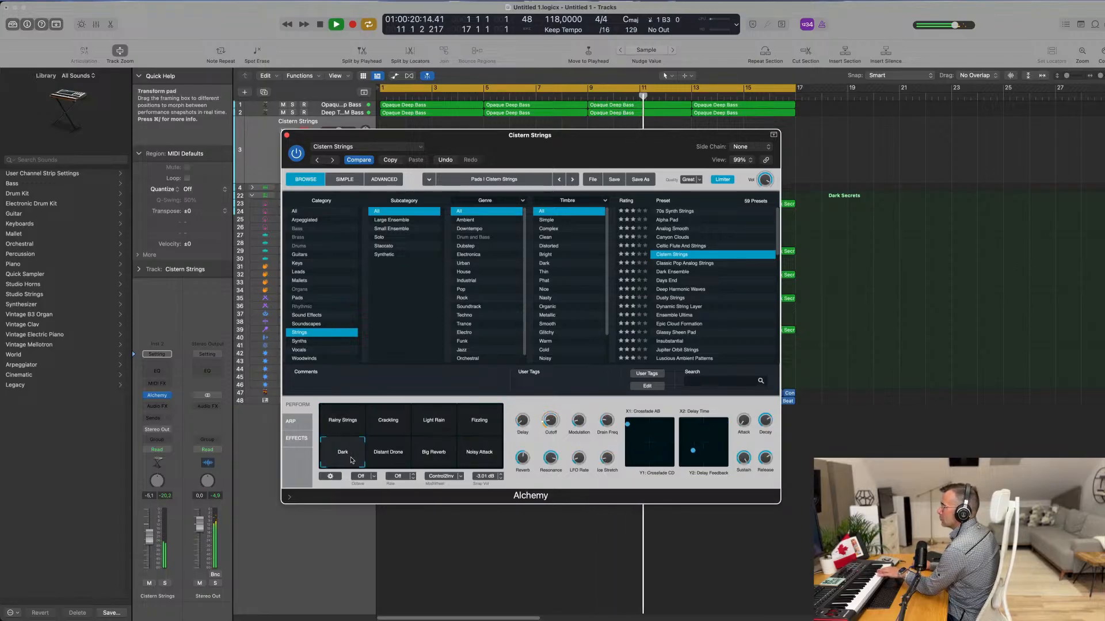
Step: Try Dark Ensemble, then load Dusty Strings and audition its Broken, Soft, Tremolo, Drifting Dirt, Mostly Stable and Deeper snapshots
click(673, 273)
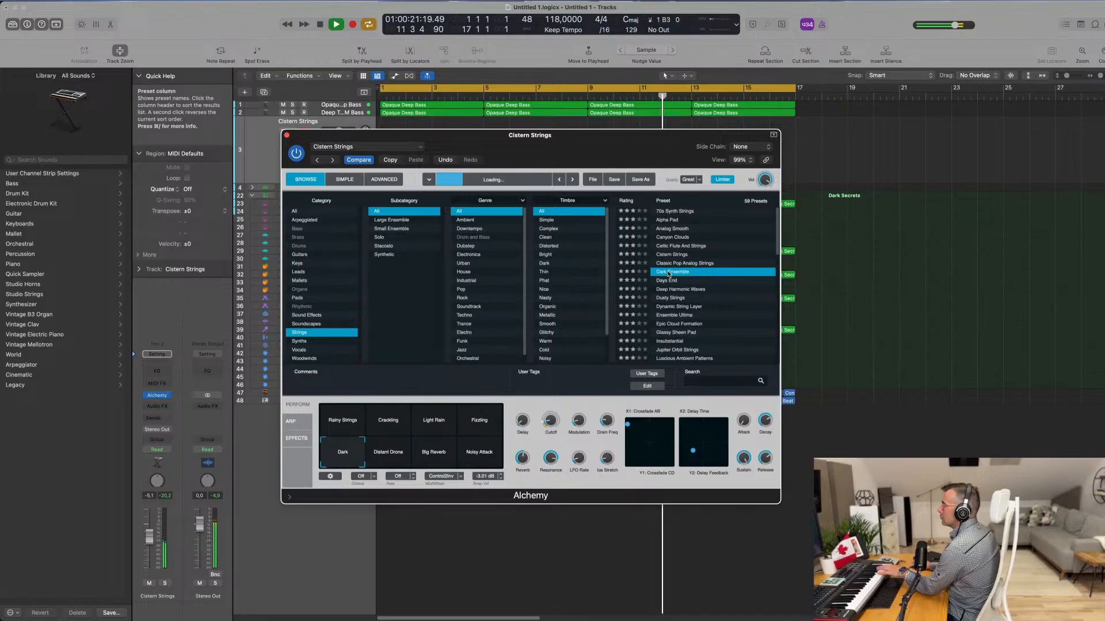
click(681, 299)
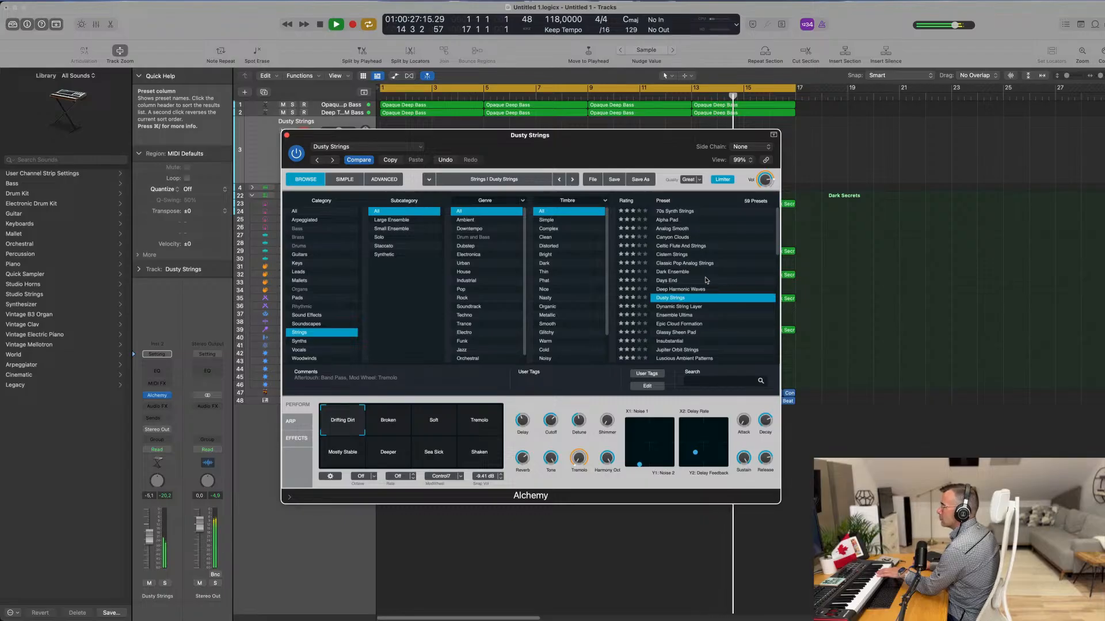
click(389, 423)
click(451, 426)
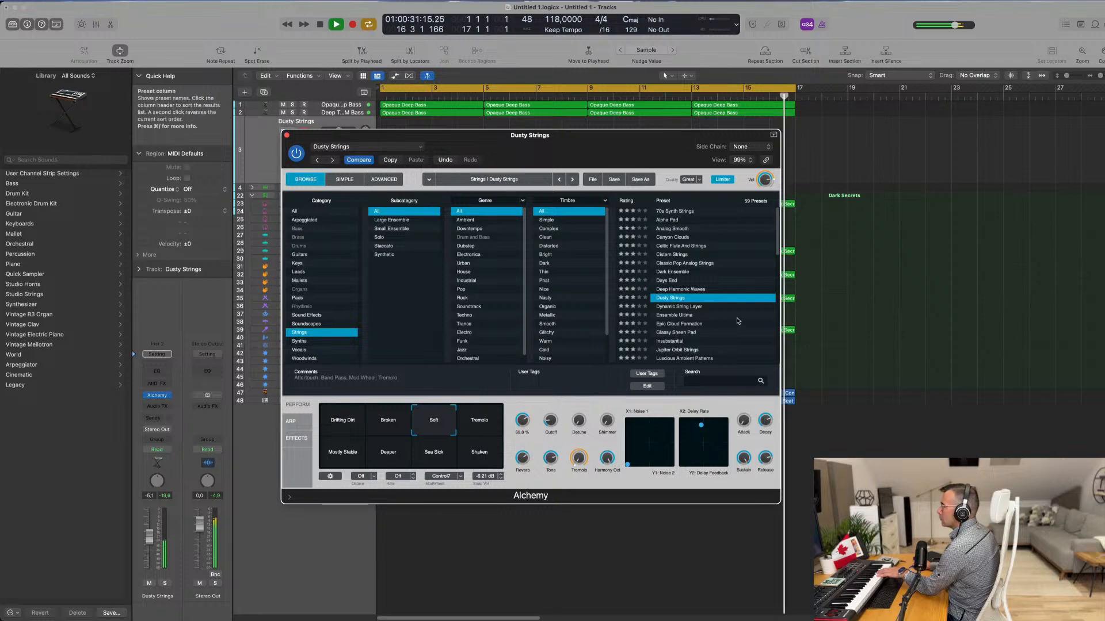
click(483, 427)
click(343, 423)
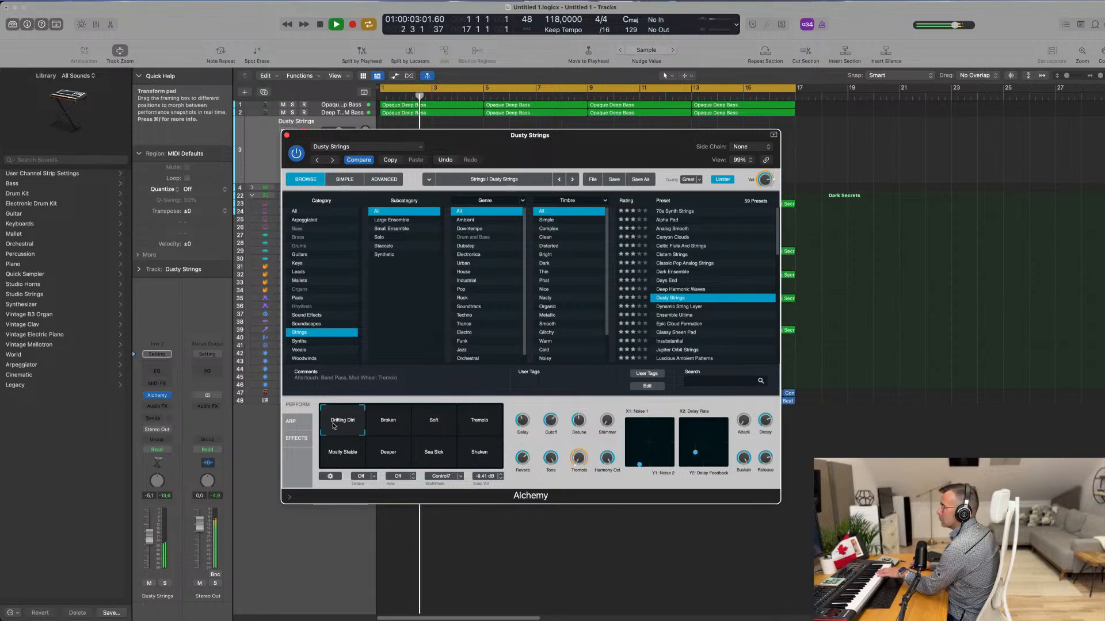
click(345, 457)
click(389, 456)
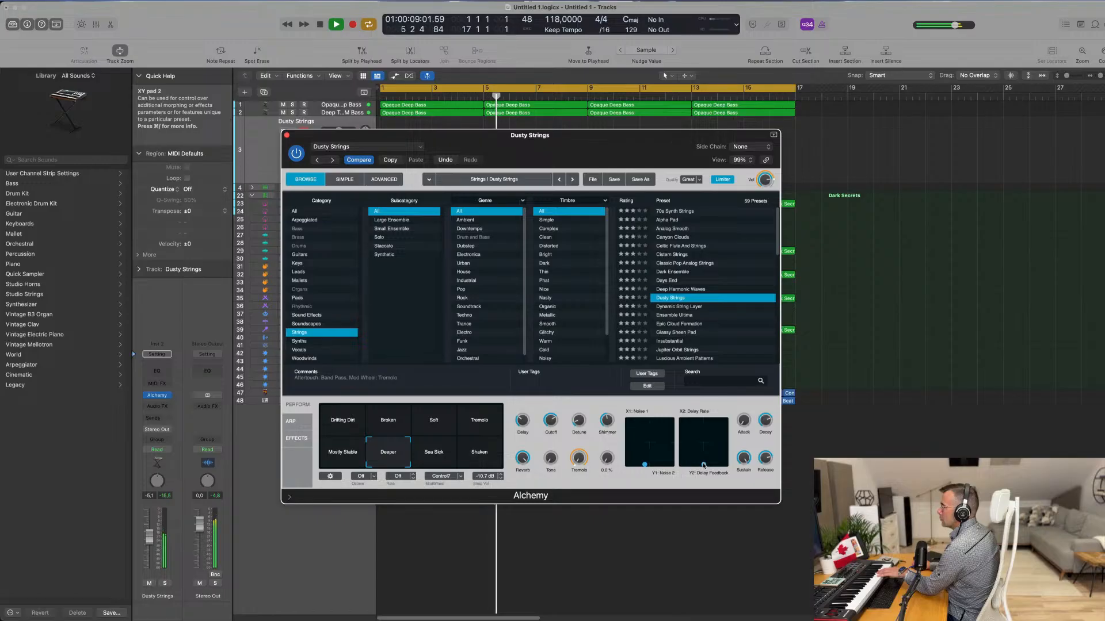
Step: Try Ensemble Ultima and Dynamic String Layer, lower the track volume to about -14.2 dB and audition the LPF and Stereo Delay snapshots
scroll(718, 303, down, 1)
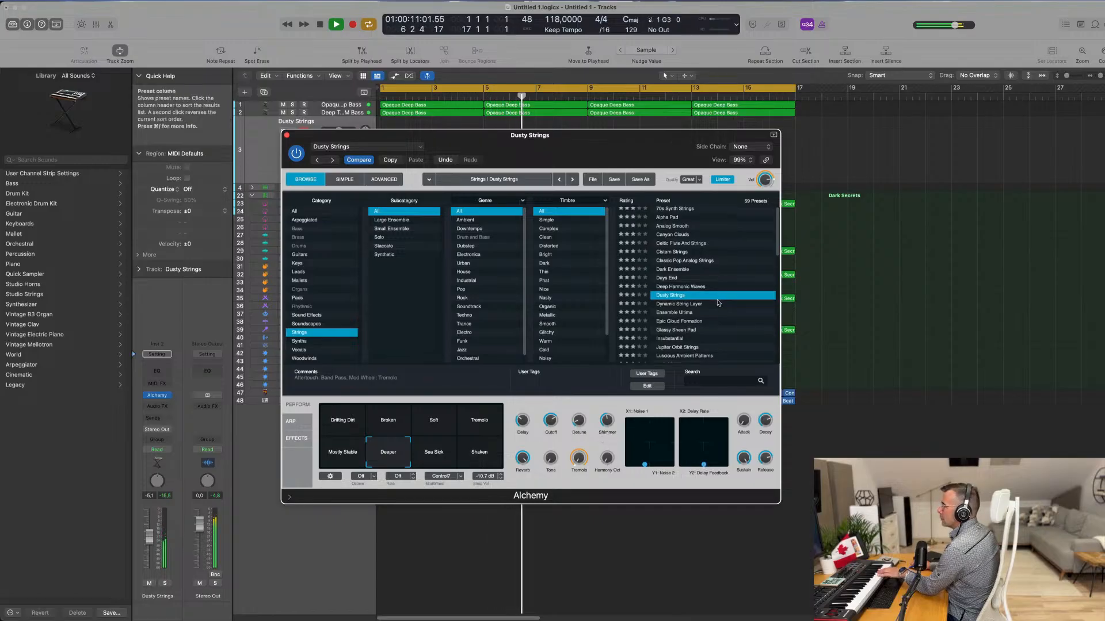
click(688, 313)
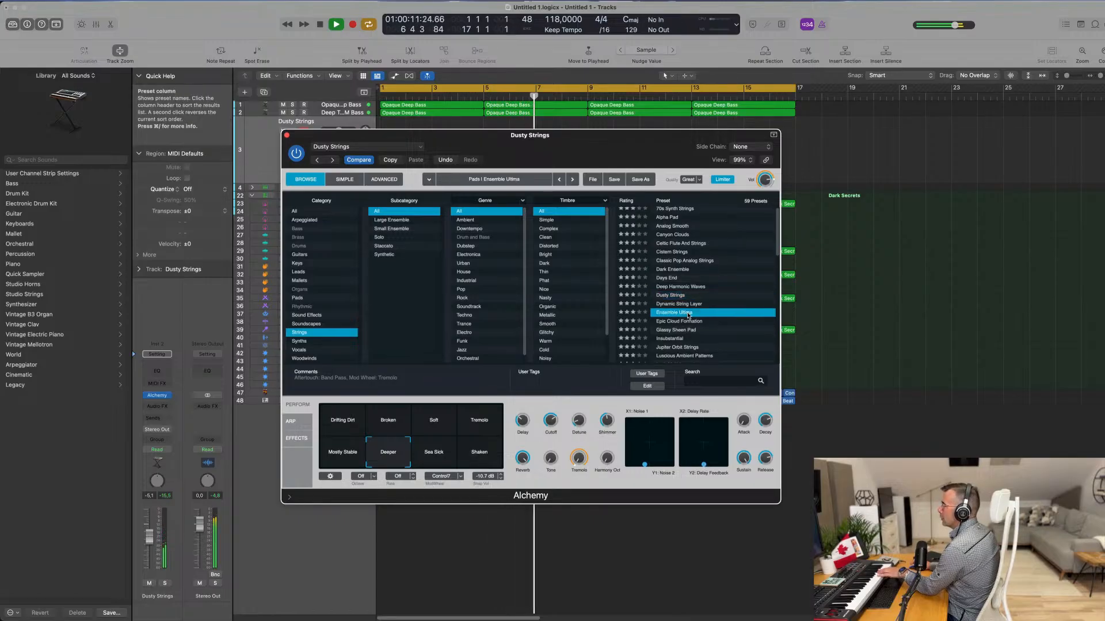
click(688, 305)
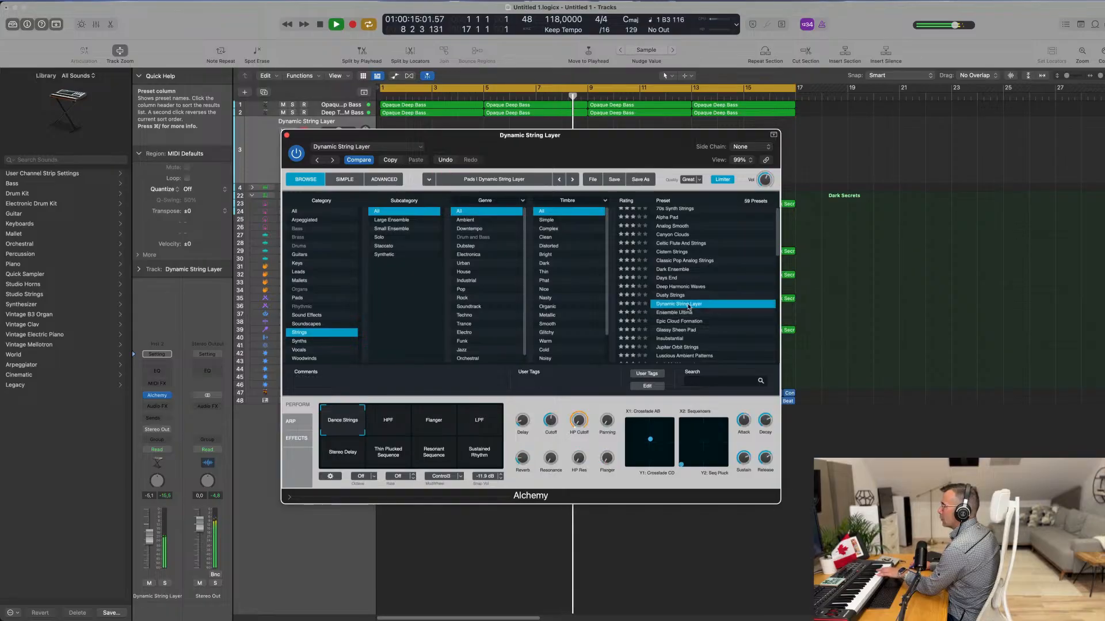
drag(149, 537, 152, 557)
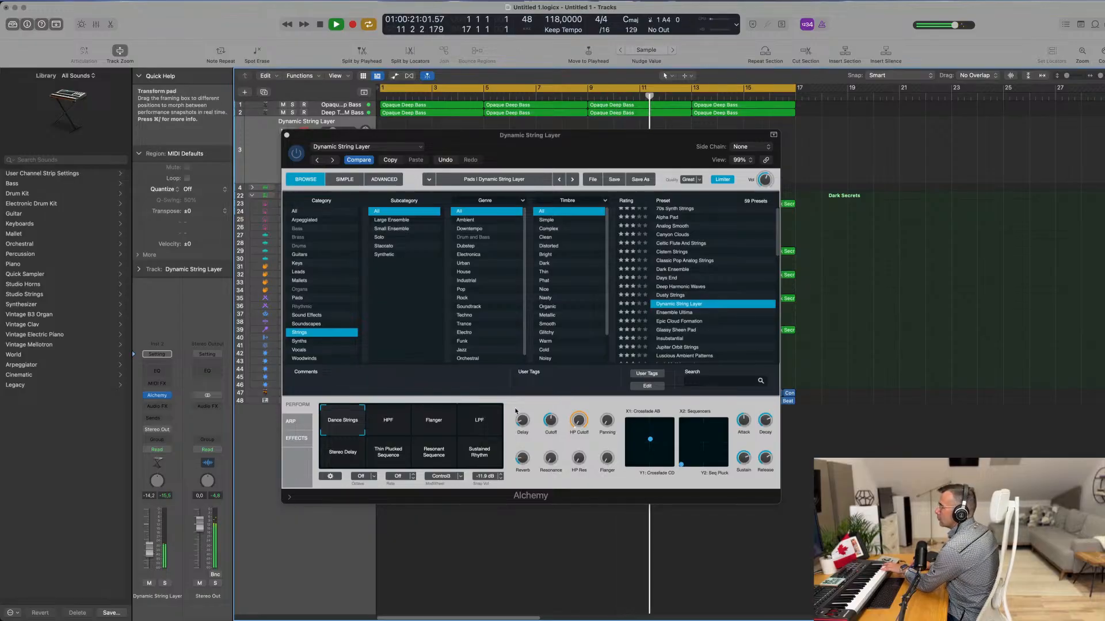
click(411, 427)
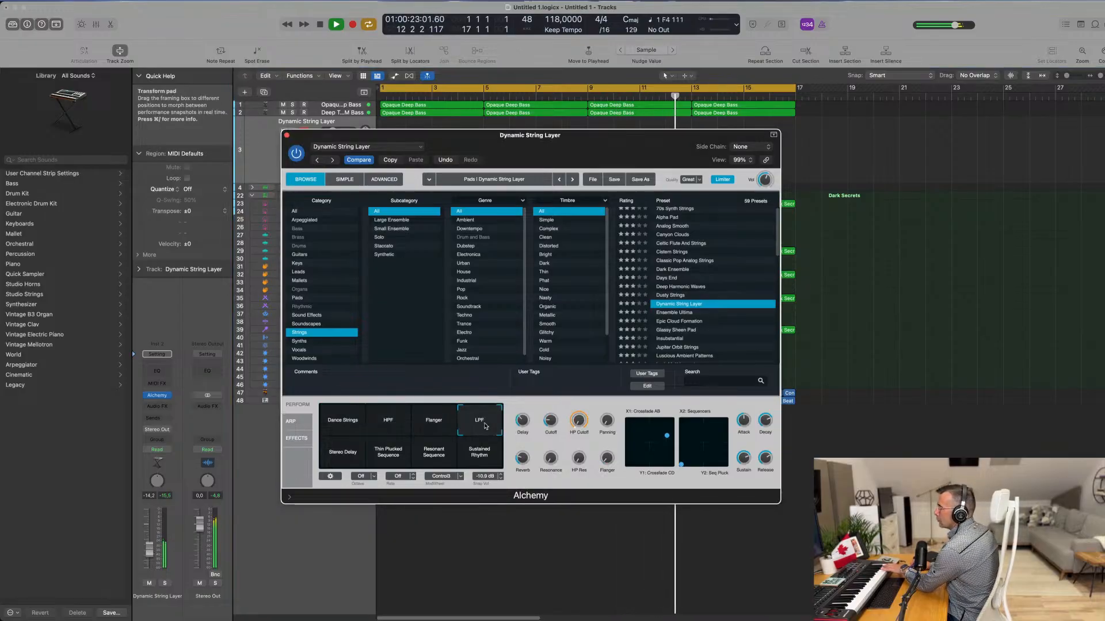
click(345, 456)
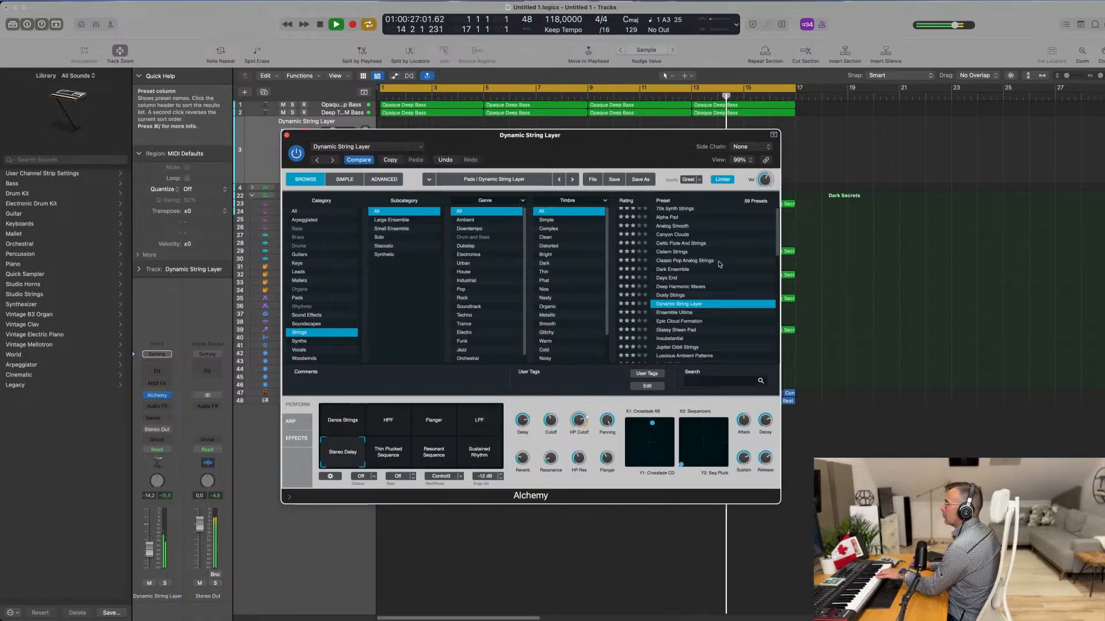
Step: Try Glassy Sheen Pad, load Insubstantial, raise the track volume to about -13.8 dB and adjust the preset's Cutoff to about 73%
scroll(683, 317, down, 2)
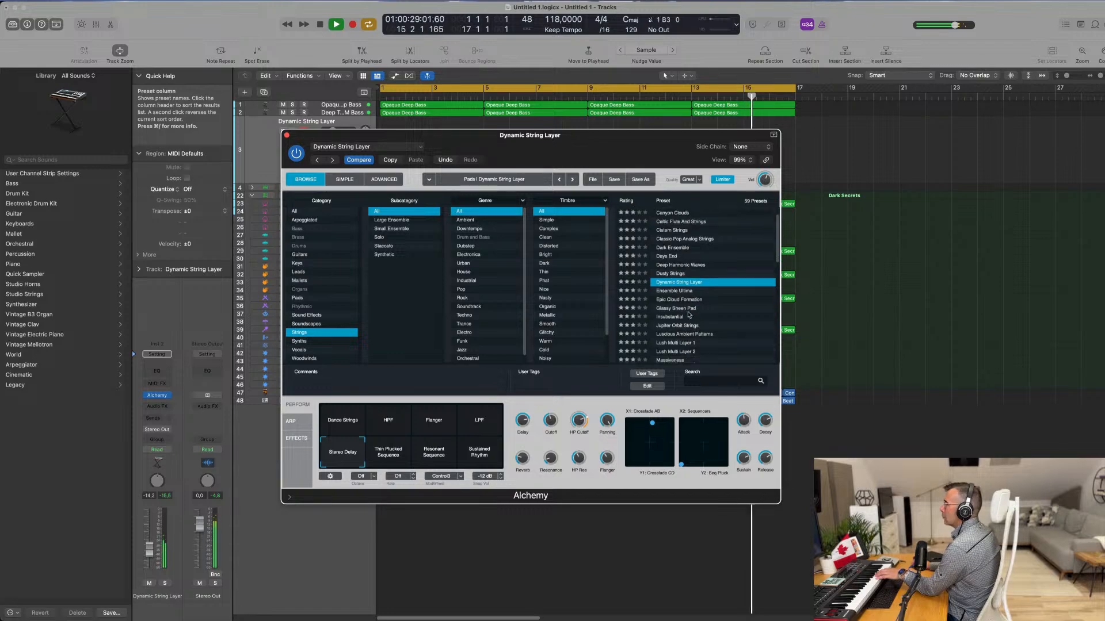
click(684, 312)
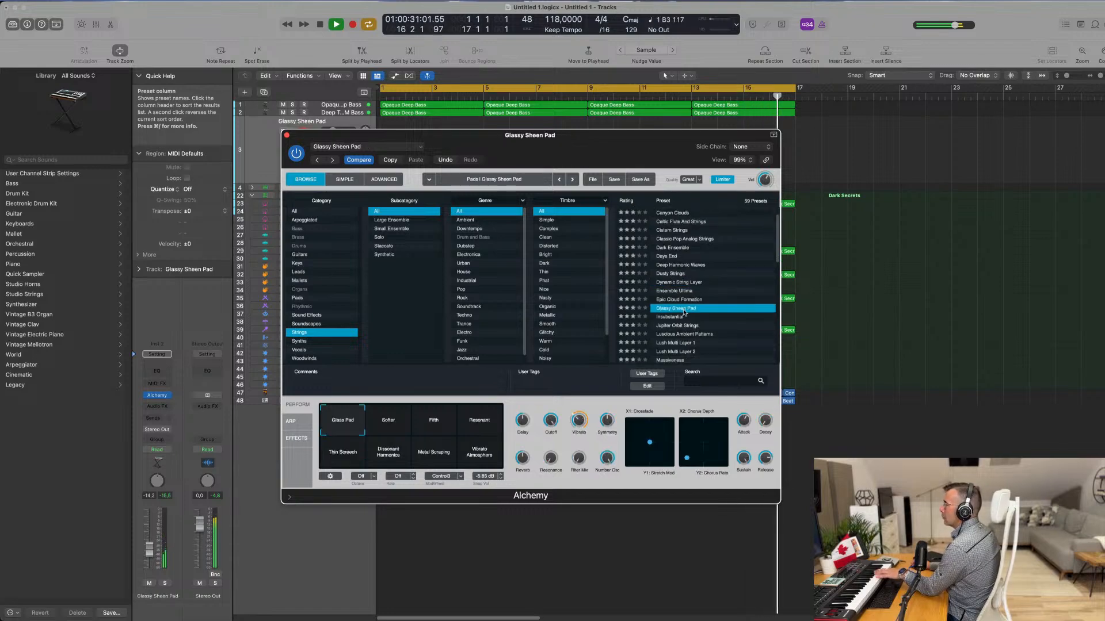
click(679, 317)
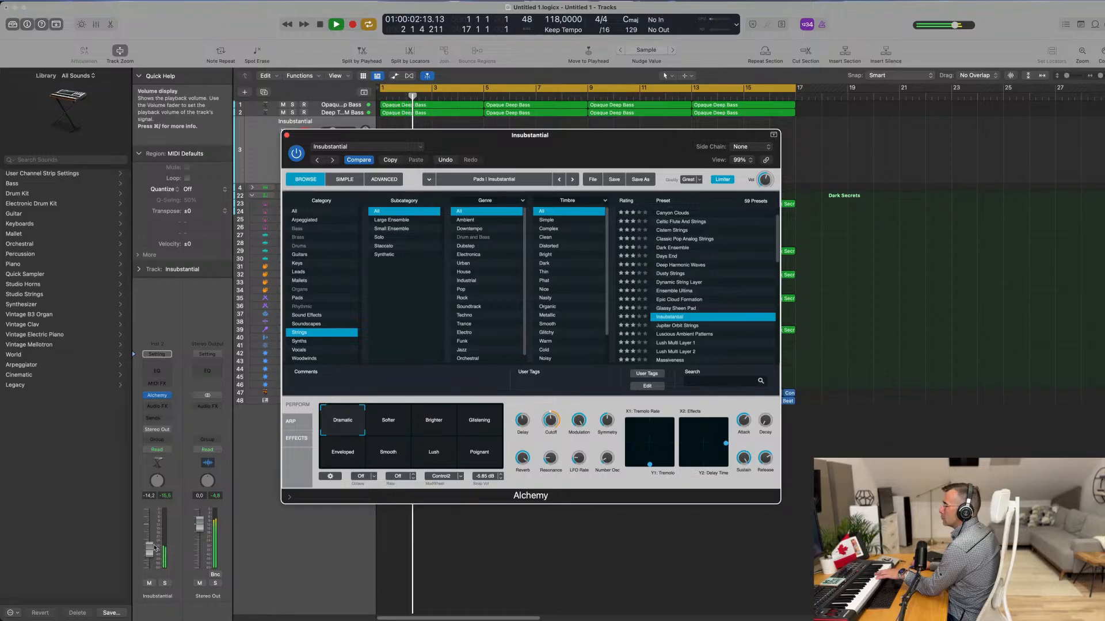
drag(149, 552, 149, 550)
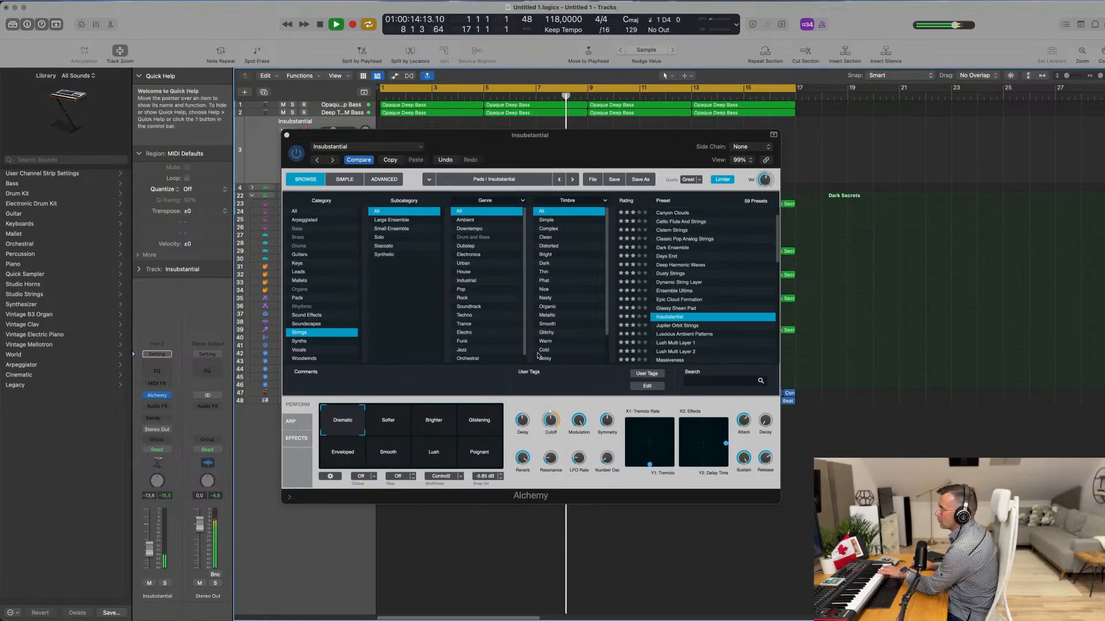
drag(550, 422, 555, 403)
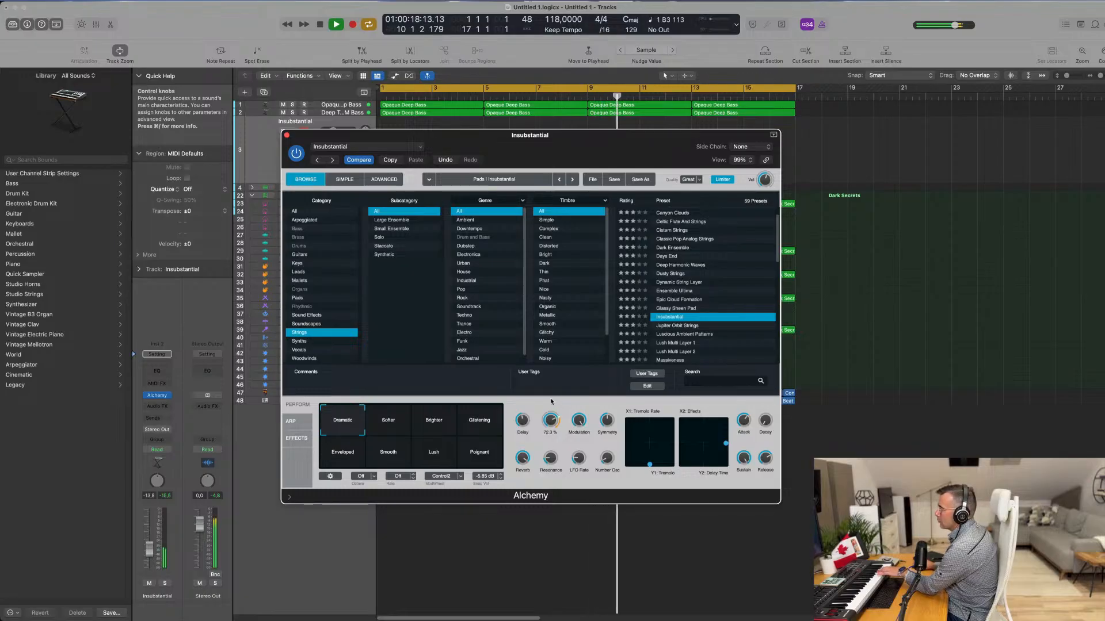
Step: Audition Insubstantial's Softer, Brighter, Glistening, Enveloped, Lush and Poignant snapshots and return to Dramatic
click(388, 424)
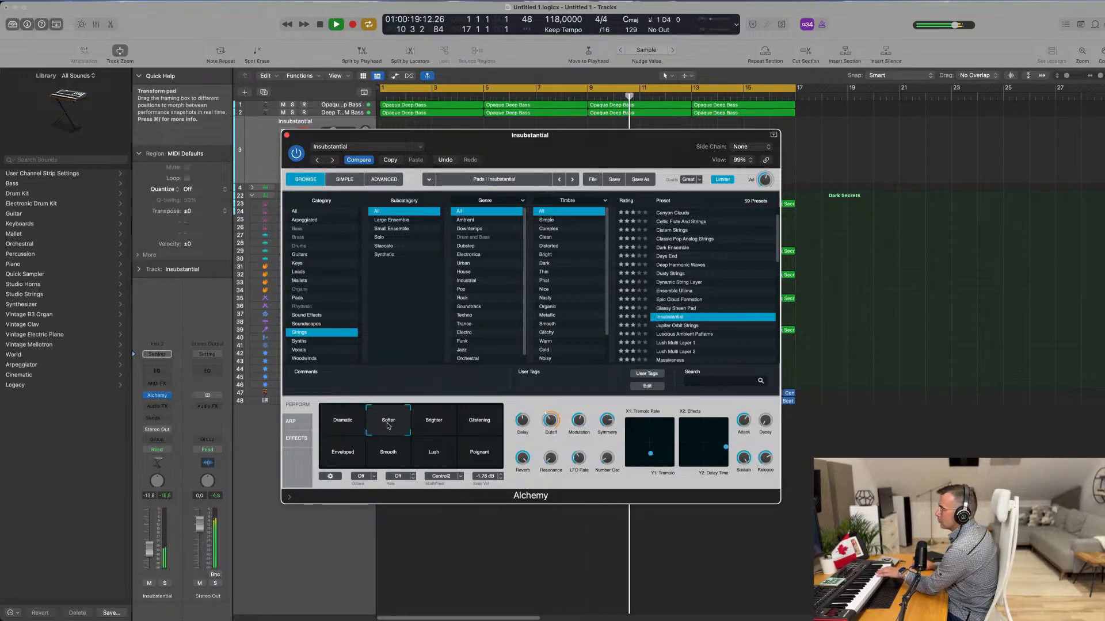
click(441, 429)
click(478, 429)
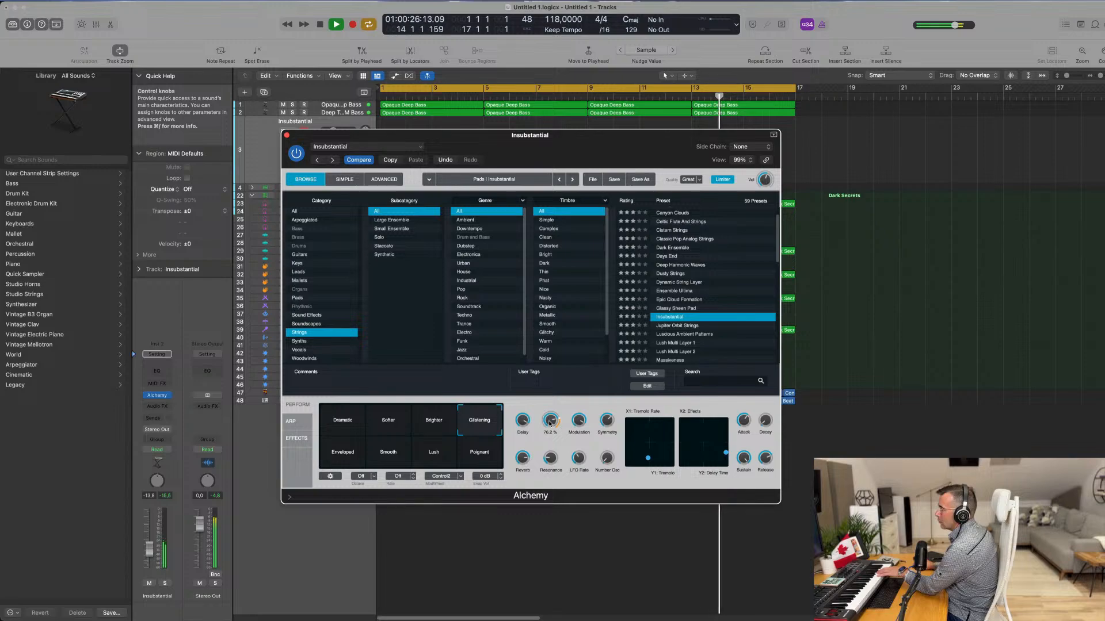
click(351, 454)
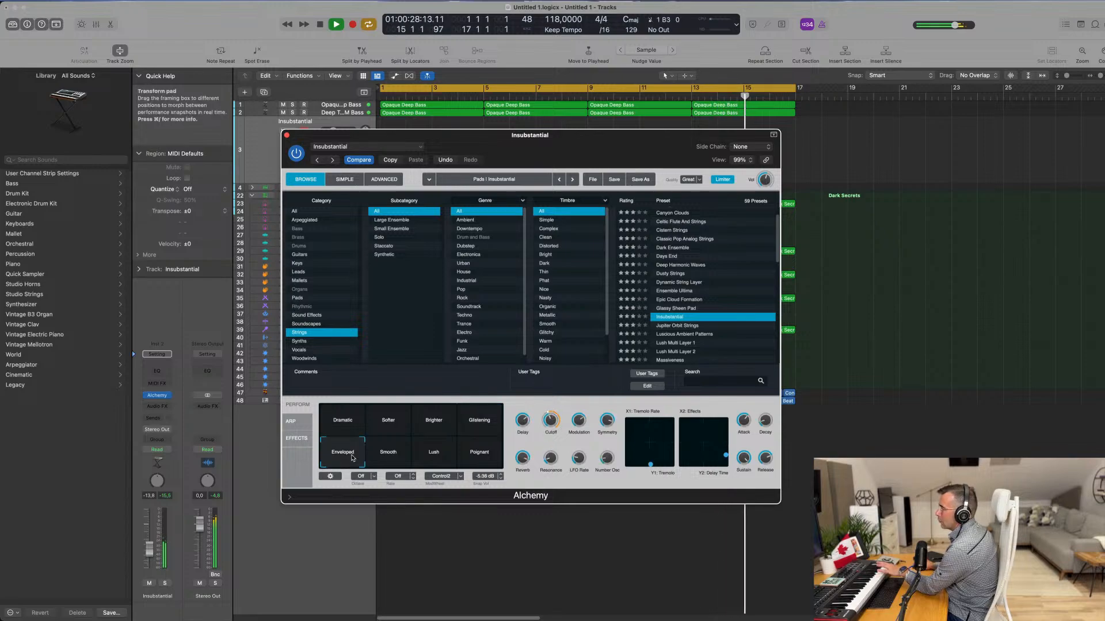
click(434, 455)
click(481, 456)
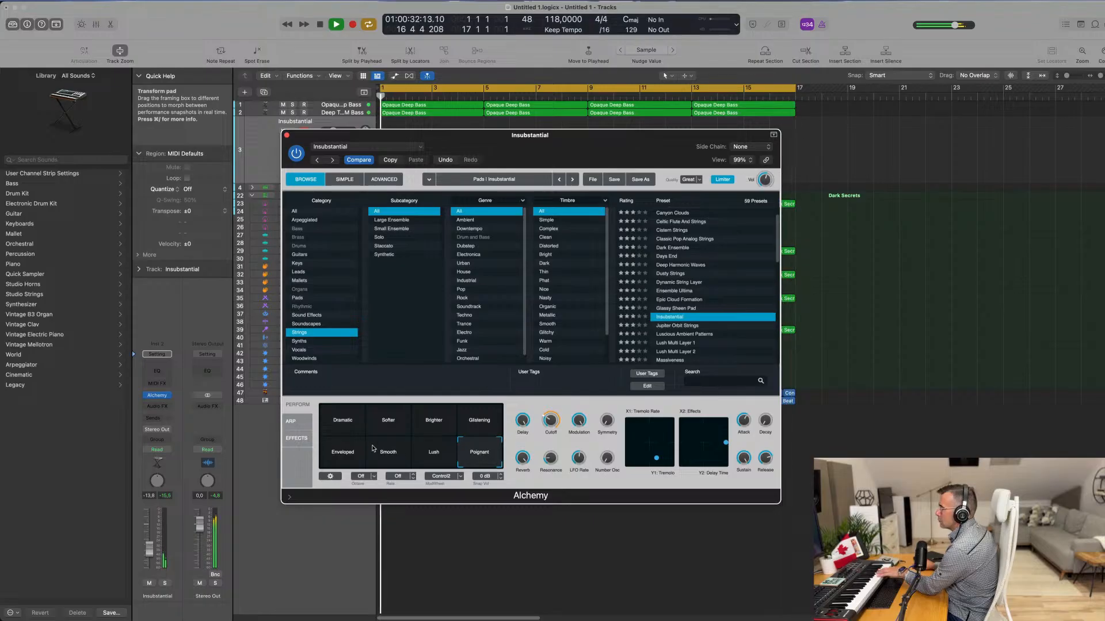
click(348, 430)
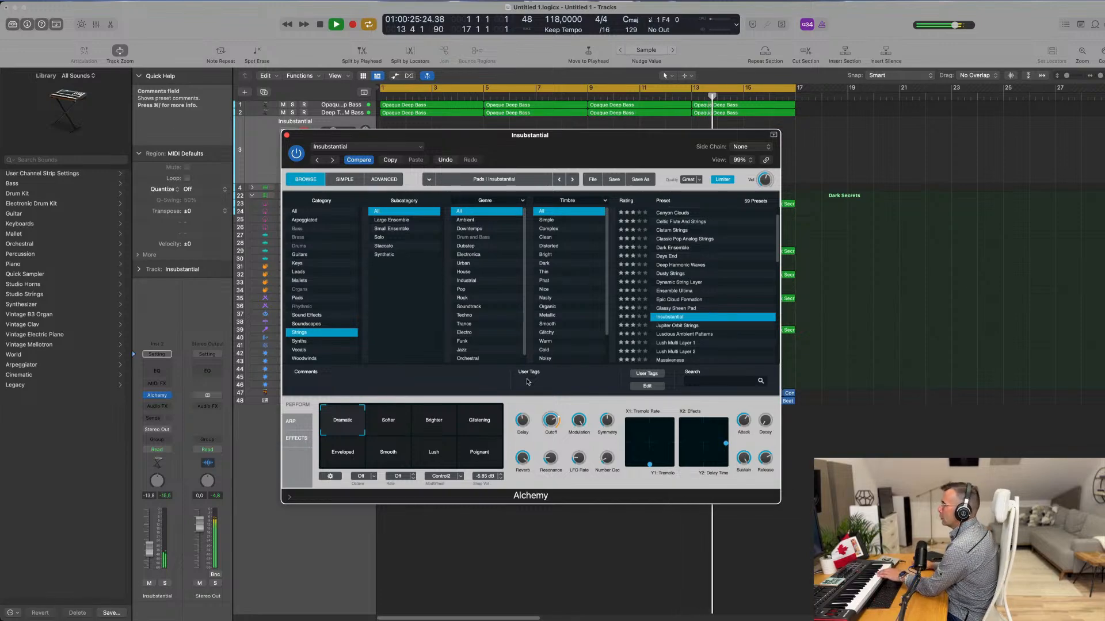
Step: Try Lush Multi Layer 1 and Massiveness, load the Mega Strings preset and raise the track volume to about -11.2 dB
scroll(694, 332, down, 2)
click(684, 321)
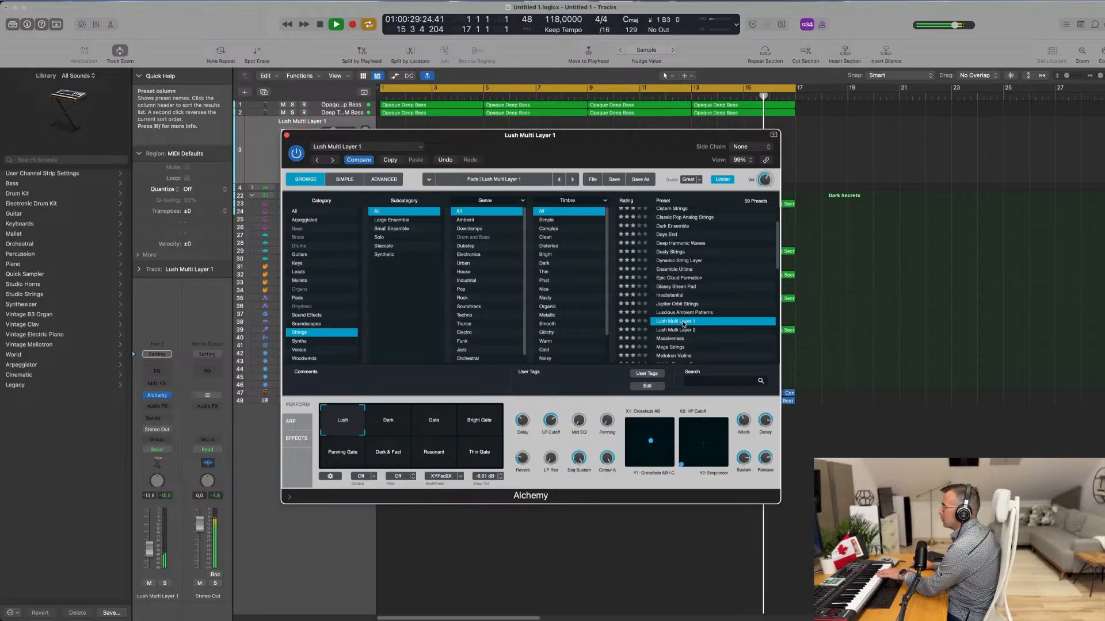
click(670, 339)
scroll(701, 316, down, 3)
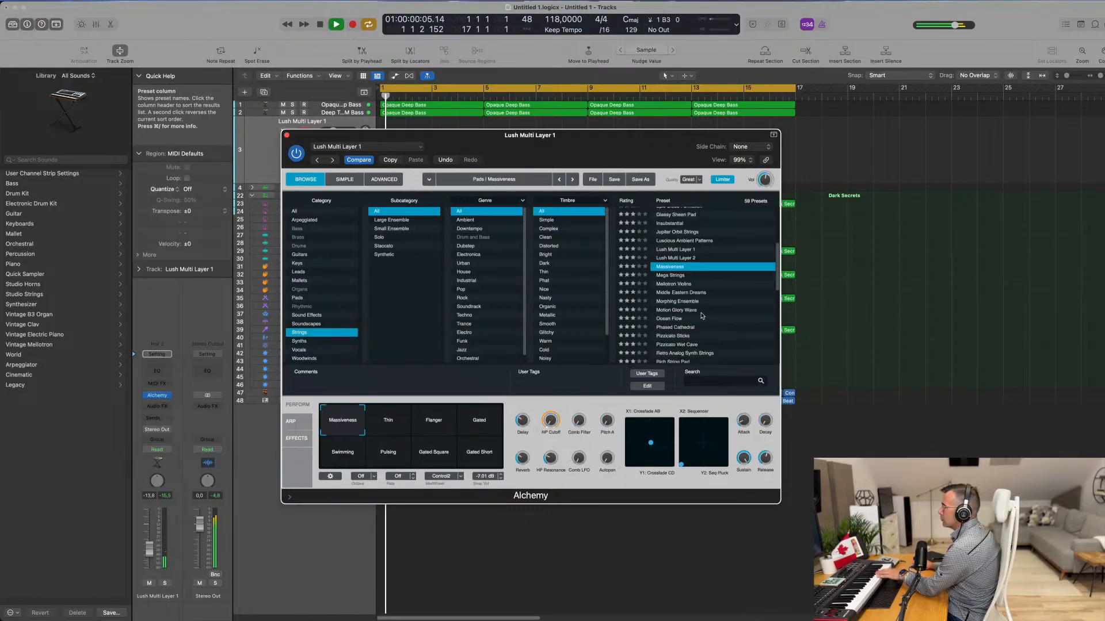
click(677, 276)
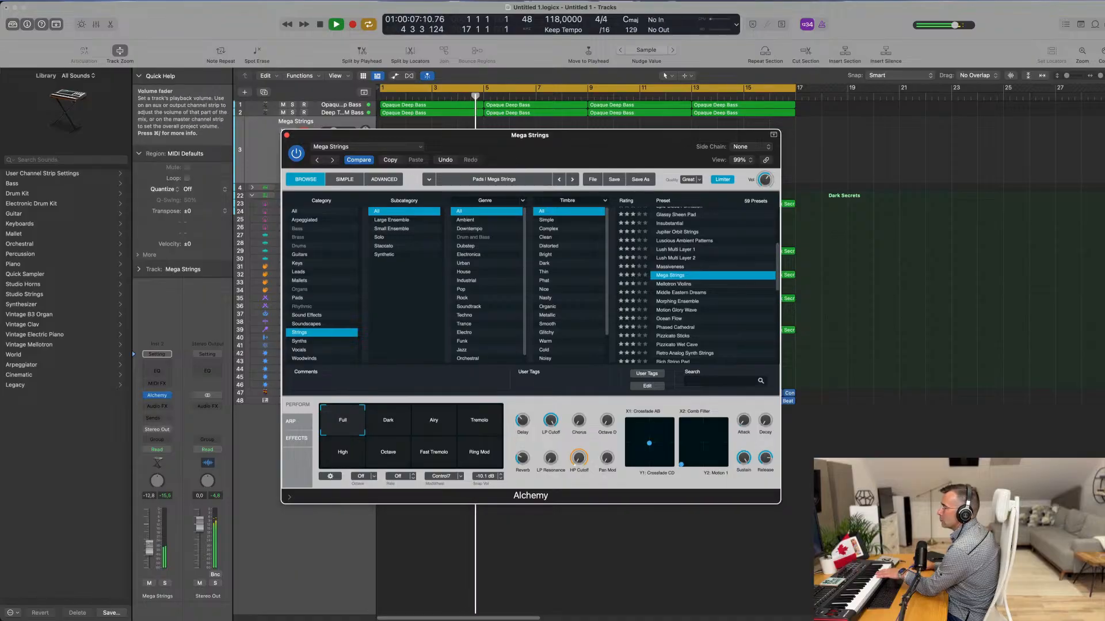
drag(149, 549, 149, 545)
Step: Audition the Mega Strings snapshots Dark, Tremolo, Airy, Fast Tremolo, Octave and Ring Mod, and select High
click(388, 432)
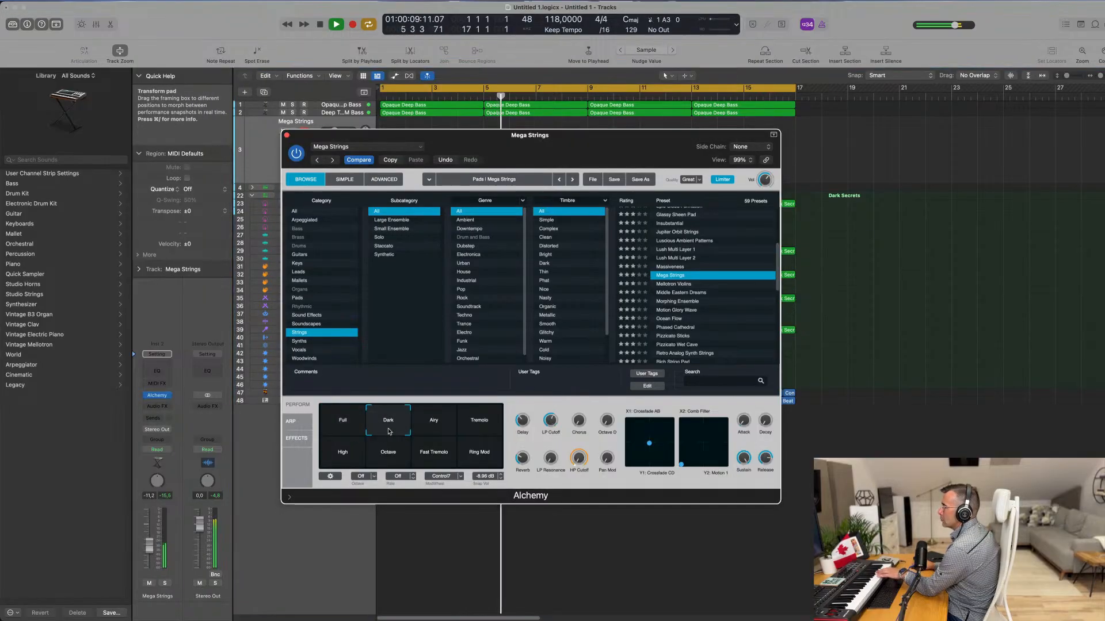
click(484, 426)
click(435, 426)
click(434, 452)
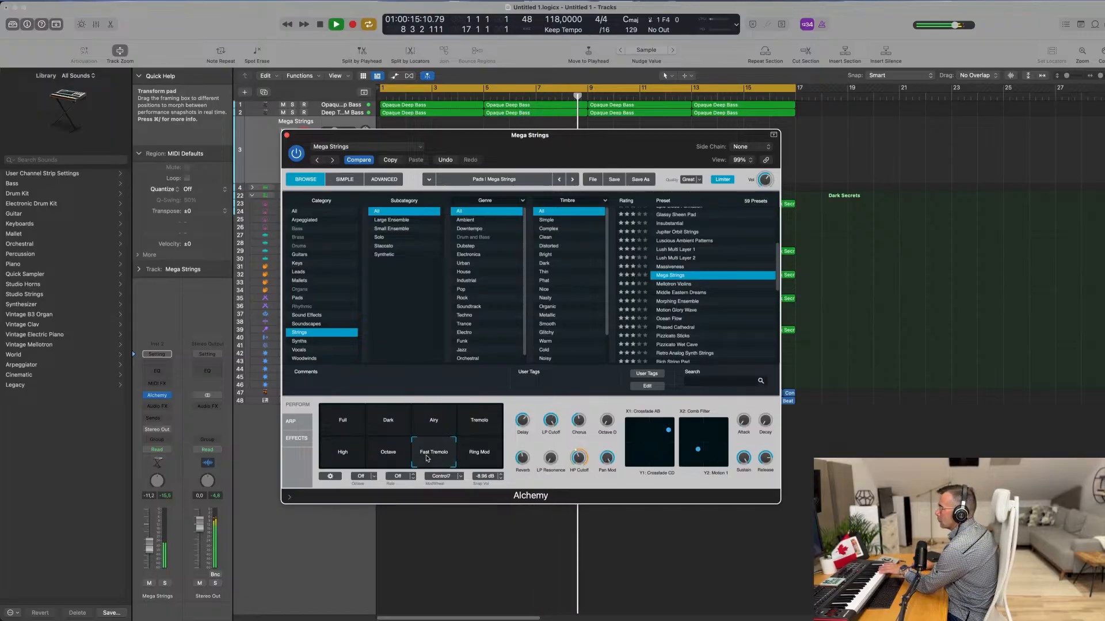
click(385, 455)
click(361, 456)
click(477, 456)
click(340, 458)
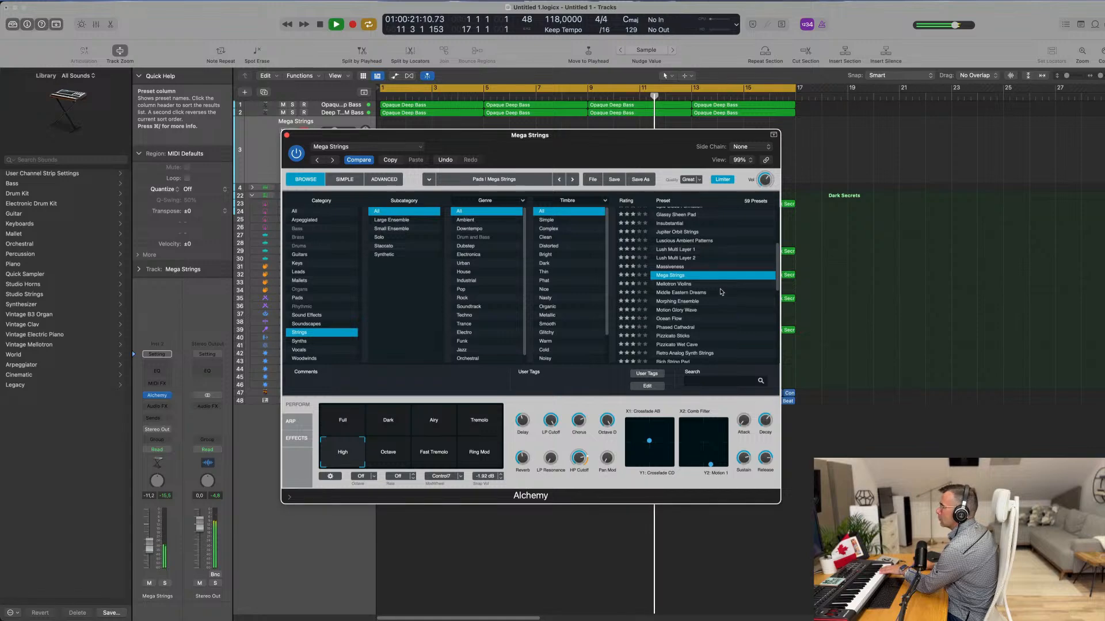
Step: Try the Pizzicato Sticks and Pizzicato Wet Cave presets and load Retro Analog Synth Strings
scroll(721, 292, down, 3)
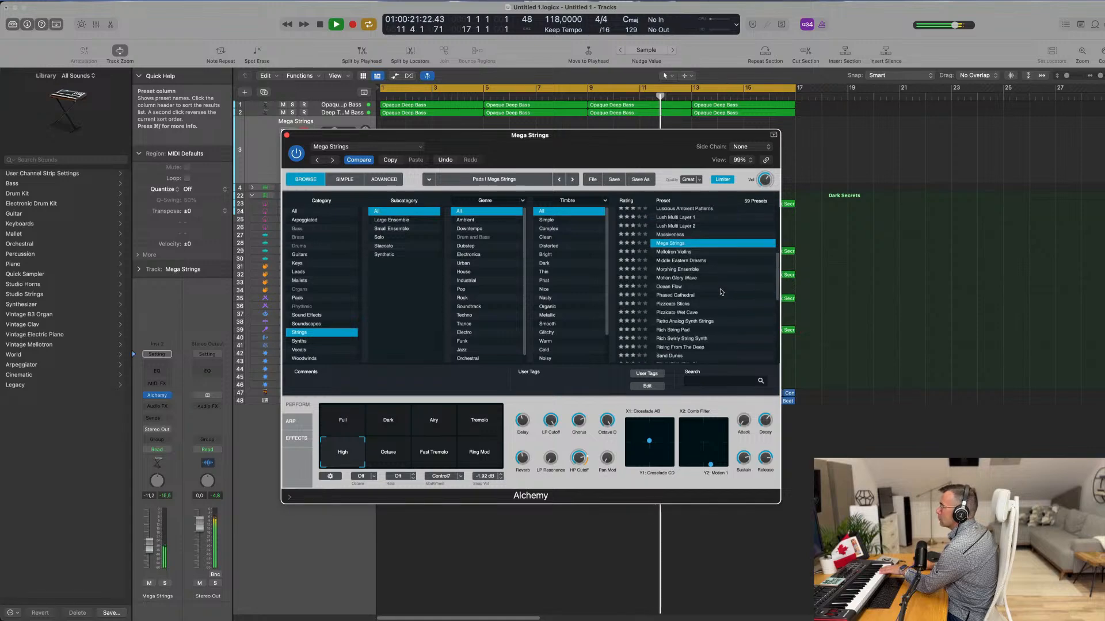
click(676, 304)
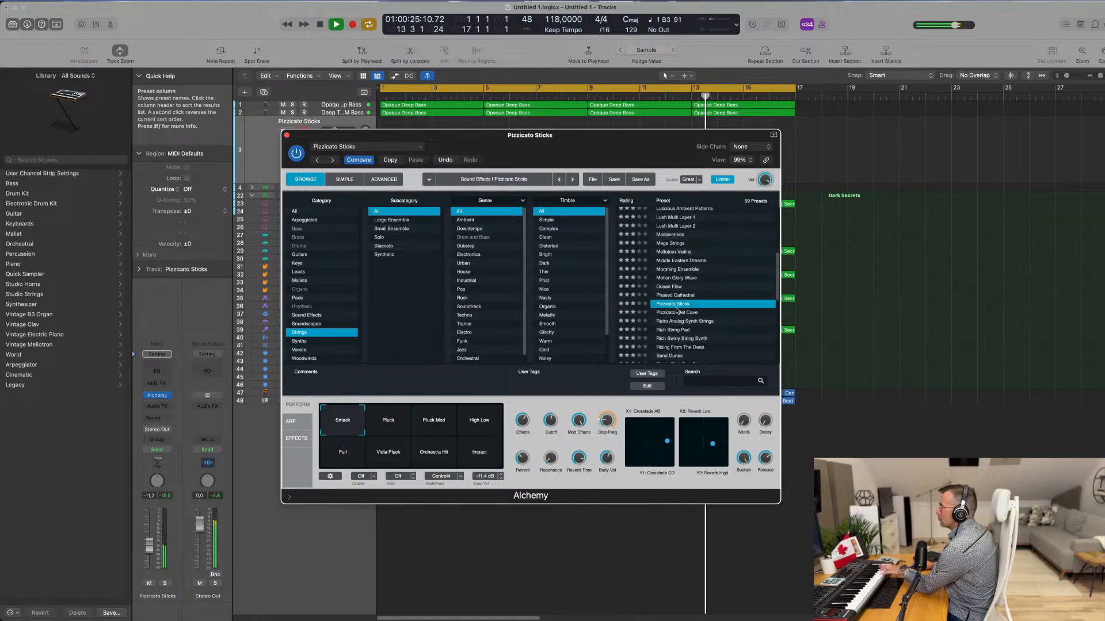
click(678, 312)
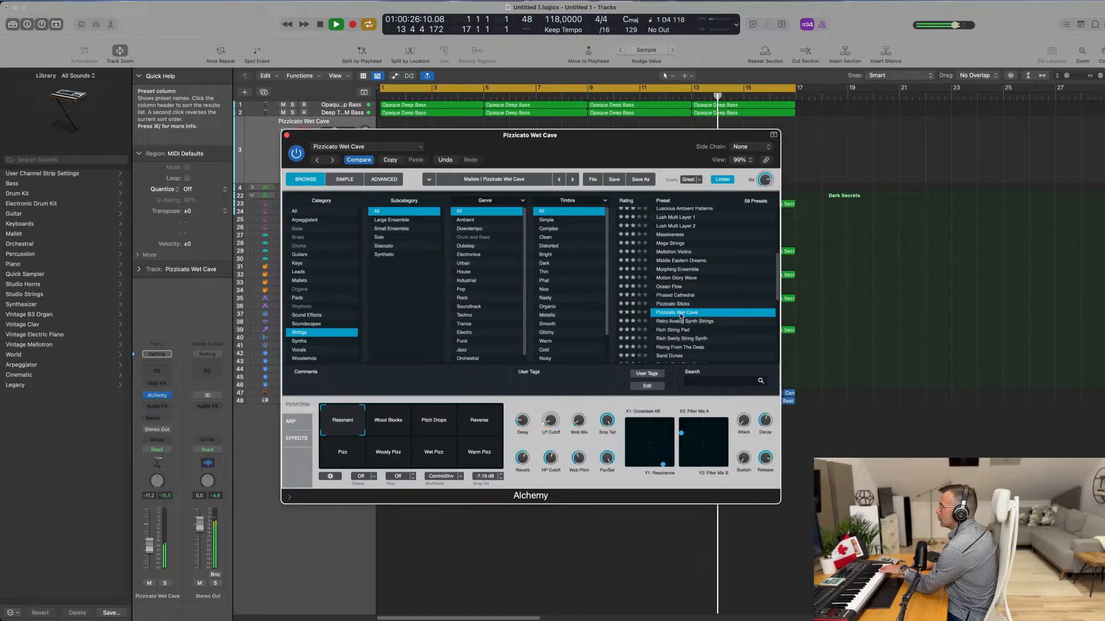
click(681, 321)
scroll(707, 320, down, 1)
scroll(707, 320, down, 2)
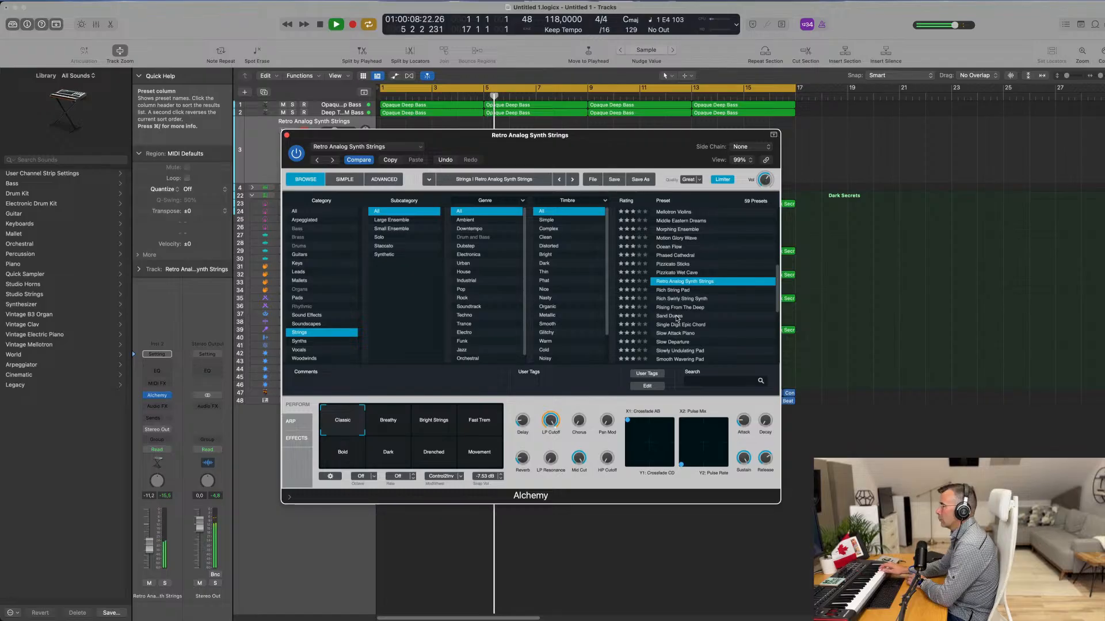
Step: Record a strings melody on the Retro Analog Synth Strings track from about bar 7 to bar 15
key(r)
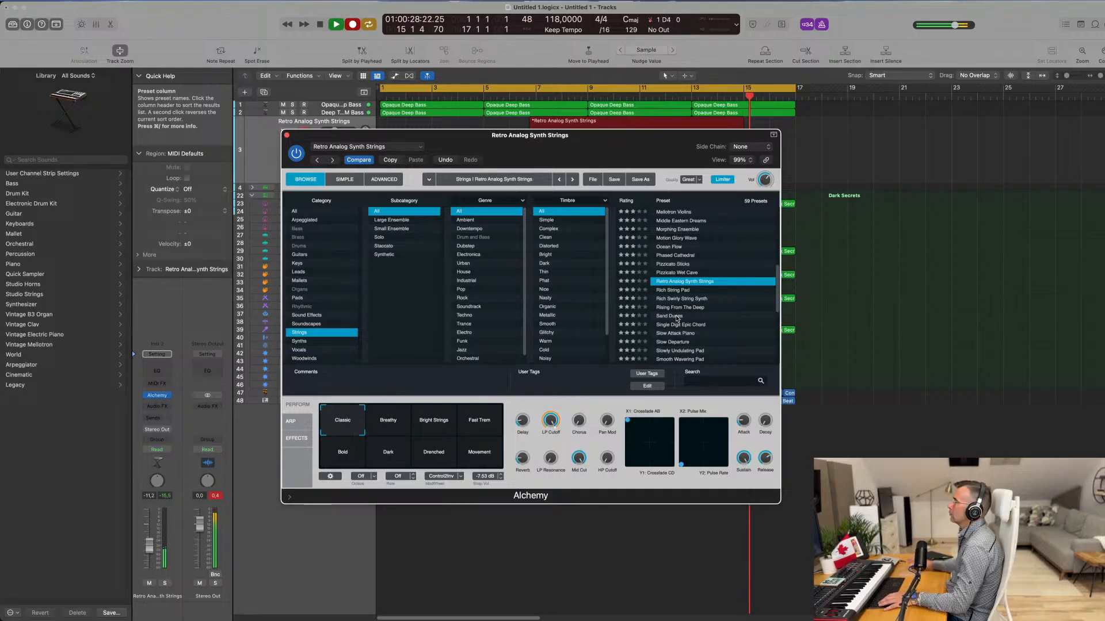
drag(636, 136, 725, 310)
key(space)
Step: Split the recorded strings region at bar 13, splitting crossing notes, and keep only its last two bars, moved to bar 1
double_click(692, 165)
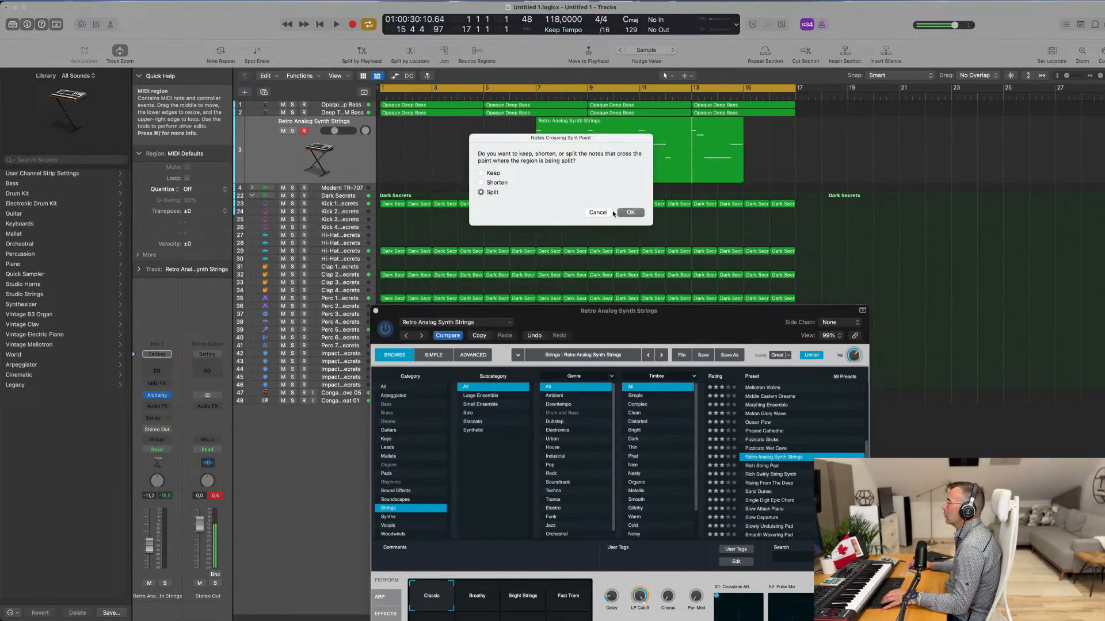
click(631, 212)
drag(654, 135, 383, 147)
key(space)
Step: Open the two-bar strings region in the Piano Roll, play it and select all its notes
double_click(412, 125)
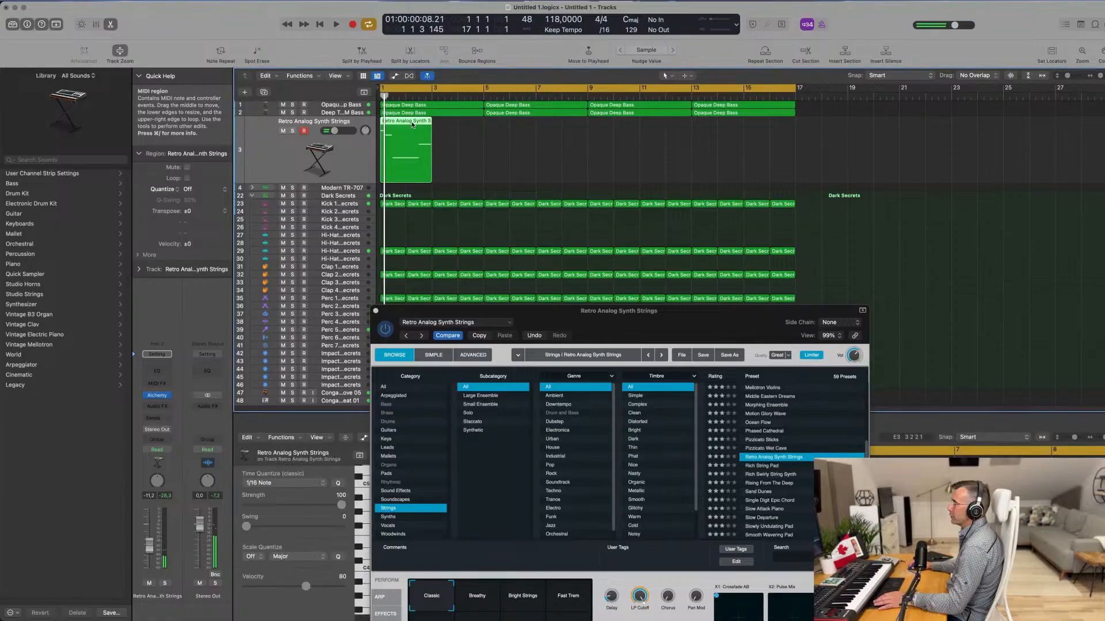
double_click(412, 125)
drag(608, 312, 900, 151)
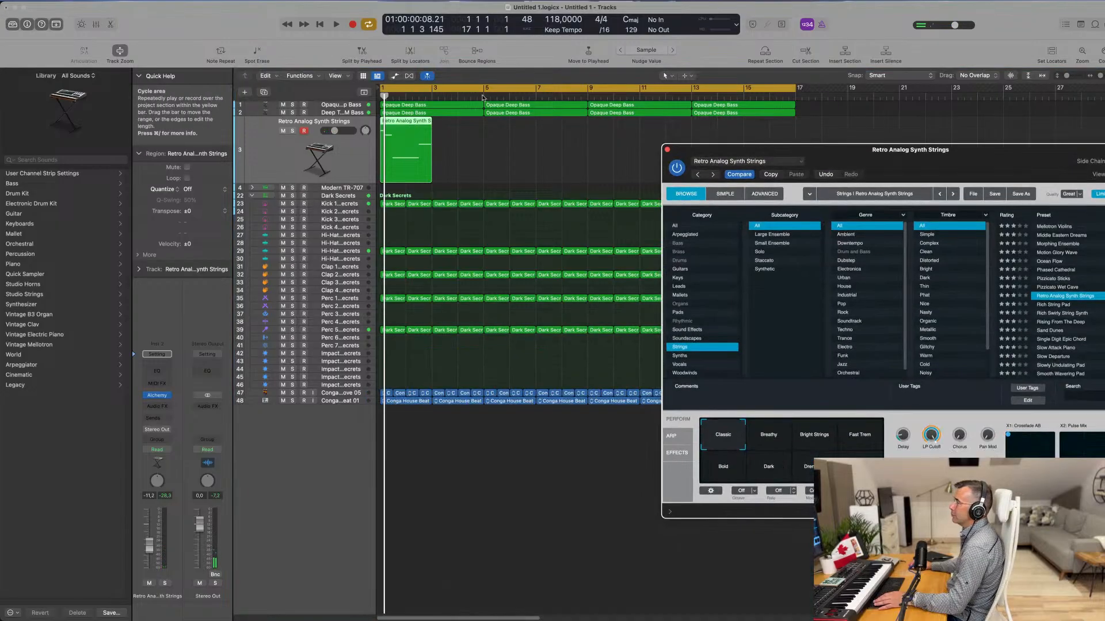
double_click(408, 122)
key(space)
key(super+a)
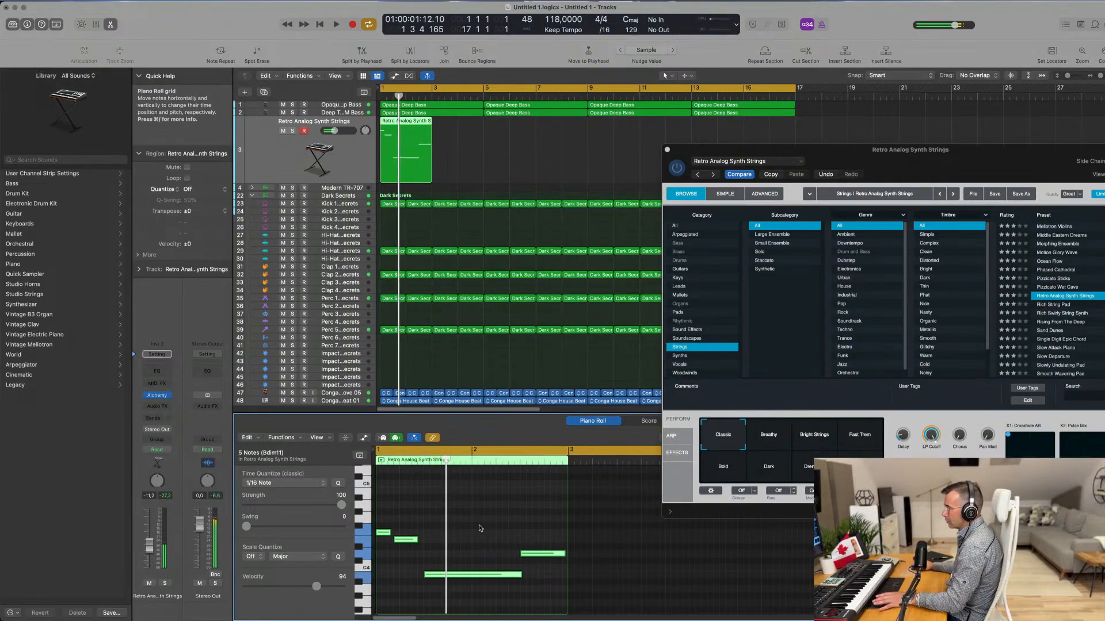
key(space)
Step: Try adjusting the first note of the strings pattern in the Piano Roll and play it from the start
click(482, 527)
key(super+Right)
key(super+Right)
key(super+Right)
key(super+Right)
scroll(488, 526, left, 3)
key(space)
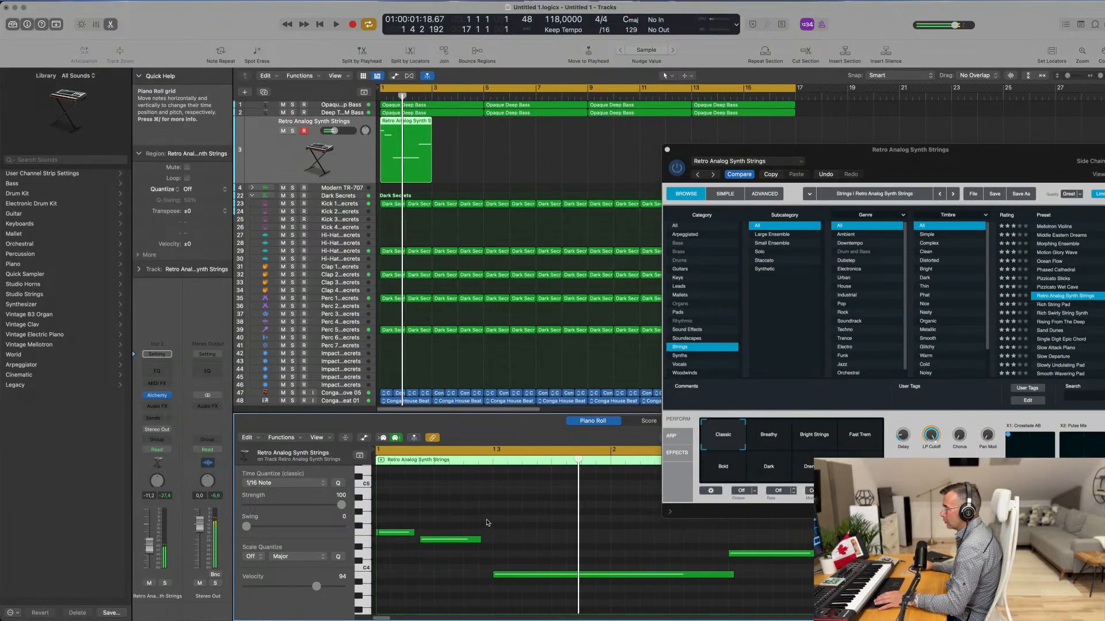
drag(438, 545, 415, 535)
key(space)
key(Return)
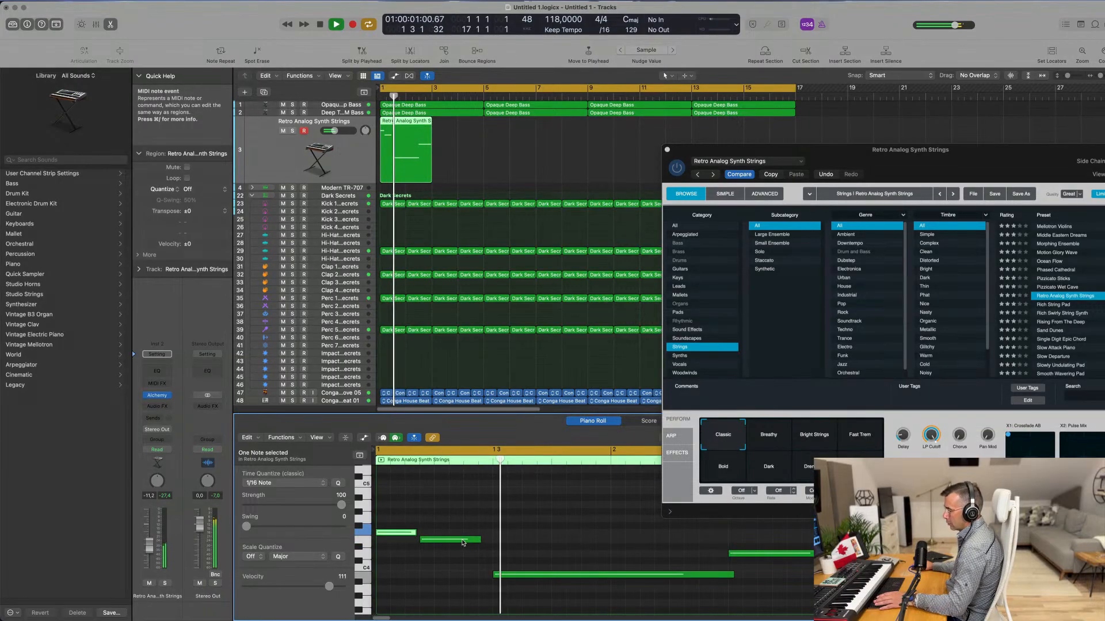
Step: Try shifting the second note of the strings pattern to other positions and undo the note edits
key(super+z)
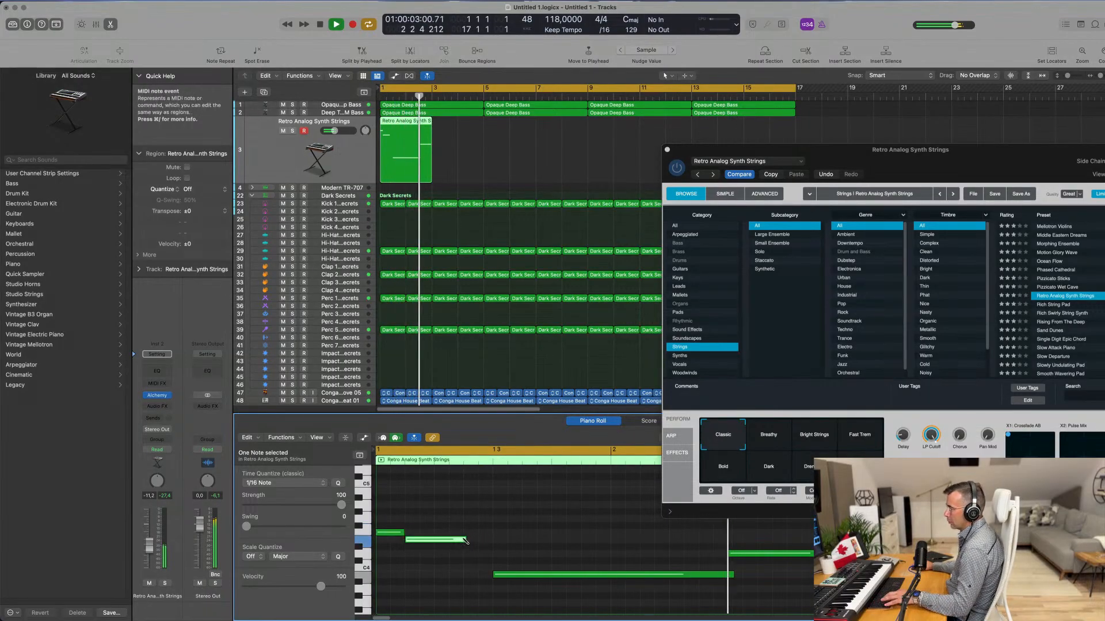
drag(466, 541, 464, 539)
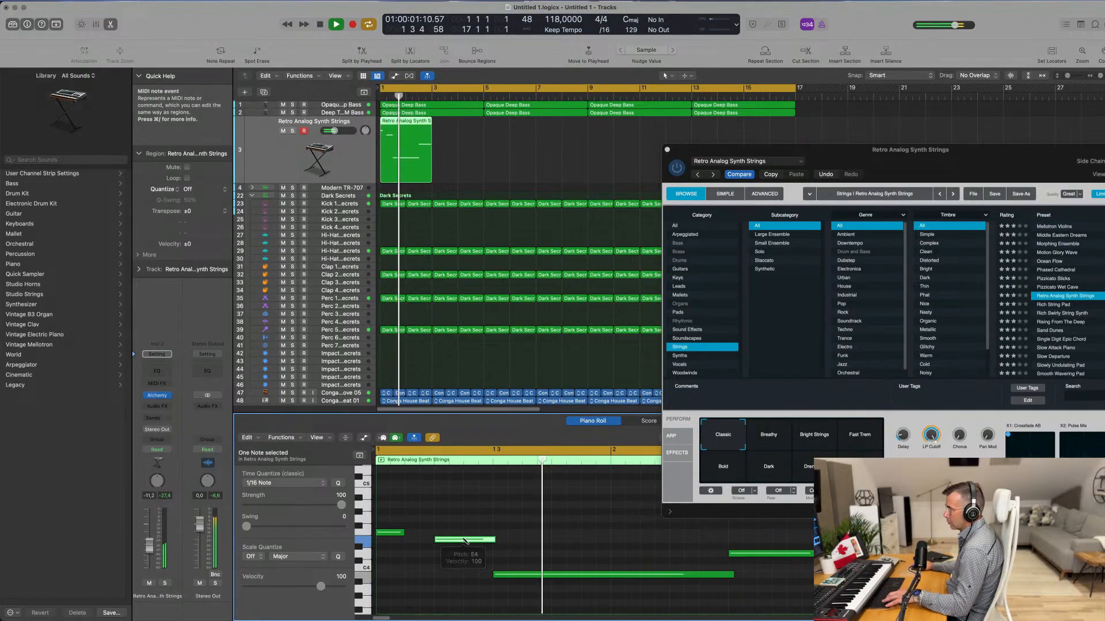
key(Return)
key(super+z)
key(super+z)
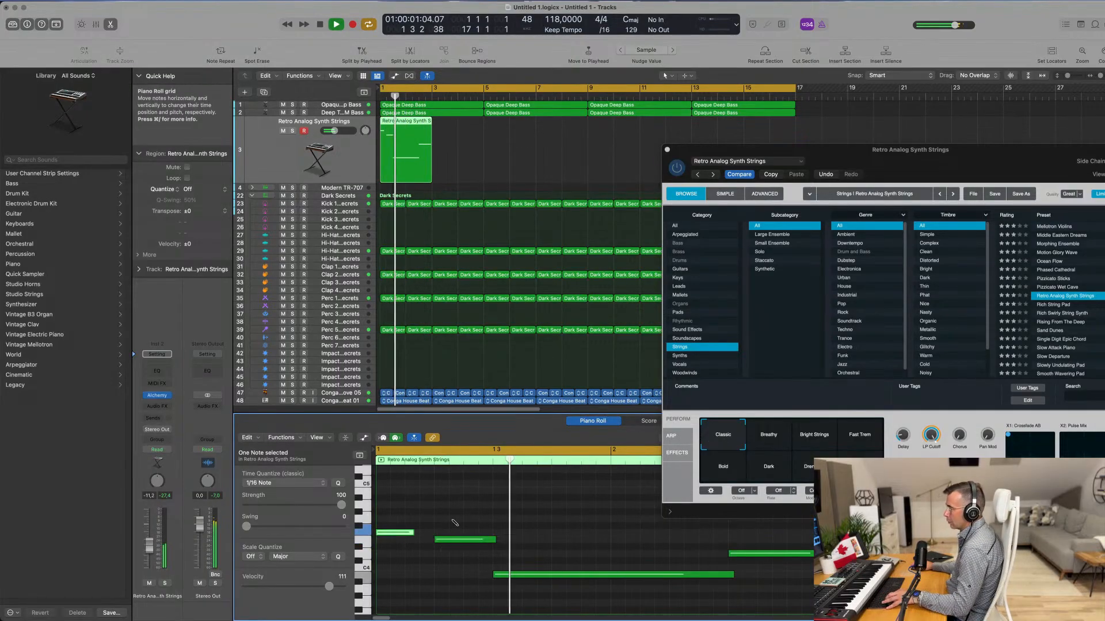
key(Return)
key(super+Left)
key(super+Left)
key(super+Left)
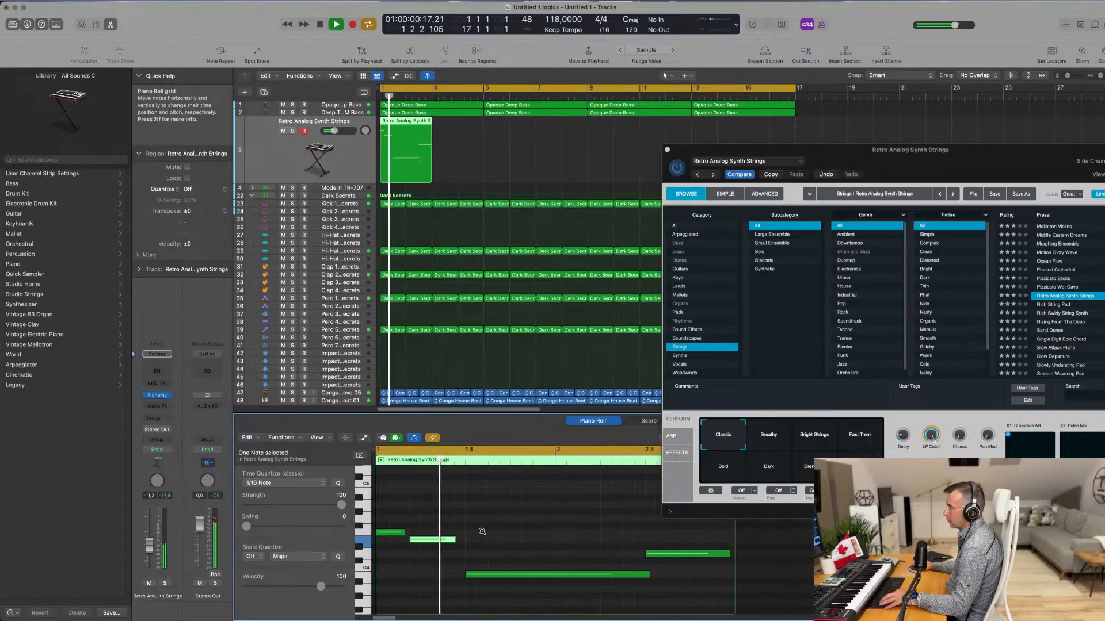
key(Return)
key(space)
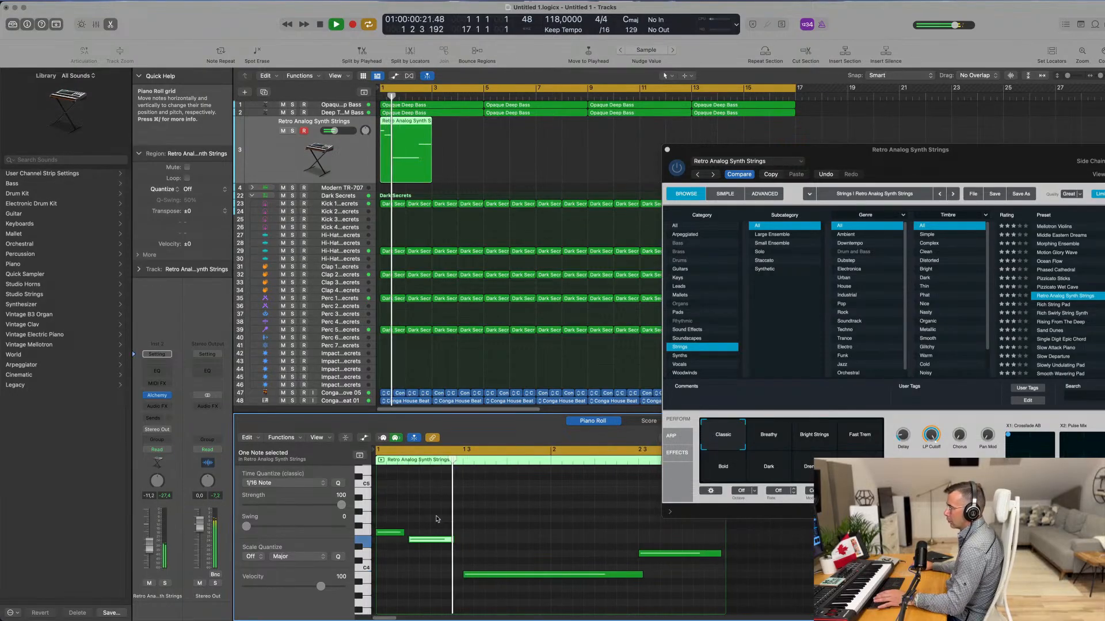
Step: Select all notes of the strings pattern, play it from the start and clear the note selection
click(519, 544)
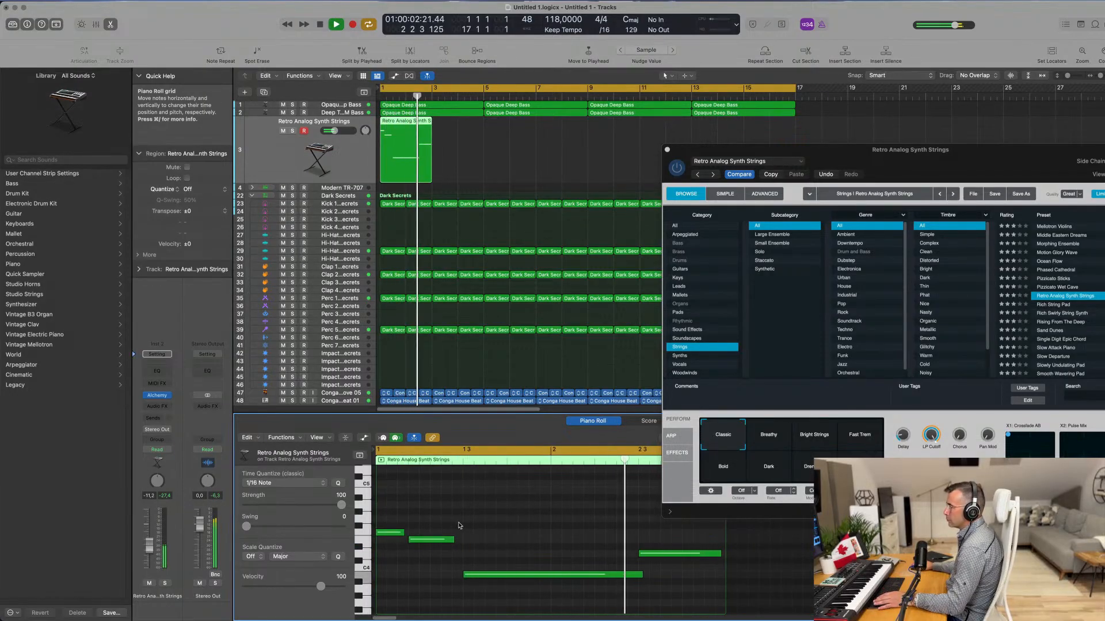
key(super+a)
key(Return)
key(space)
scroll(483, 525, up, 2)
scroll(484, 526, down, 2)
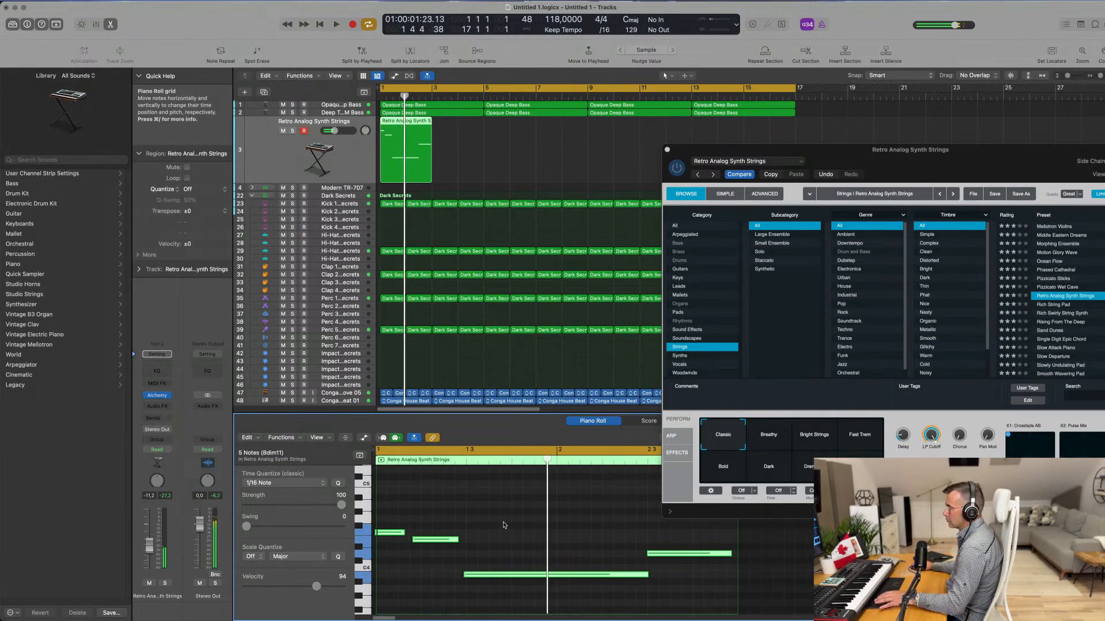
key(Return)
key(space)
click(553, 540)
scroll(553, 539, down, 1)
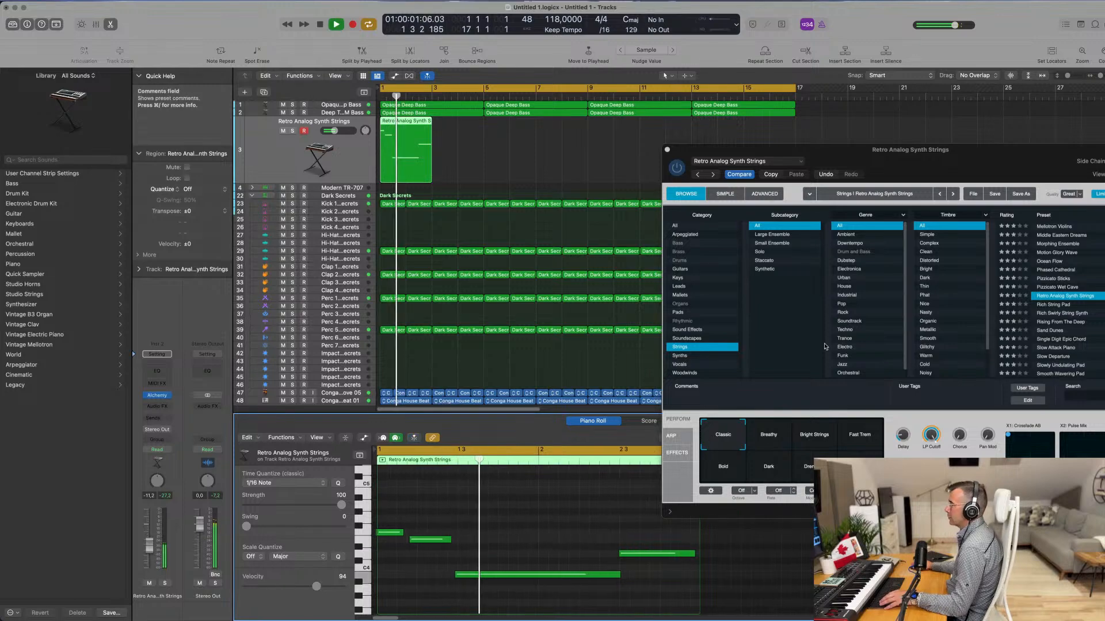
Step: Audition the Retro Analog Synth Strings snapshots Breathy, Bright Strings, Fast Trem, Bold, Dark, Drenched and Movement, and return to Classic
drag(931, 148, 862, 113)
key(space)
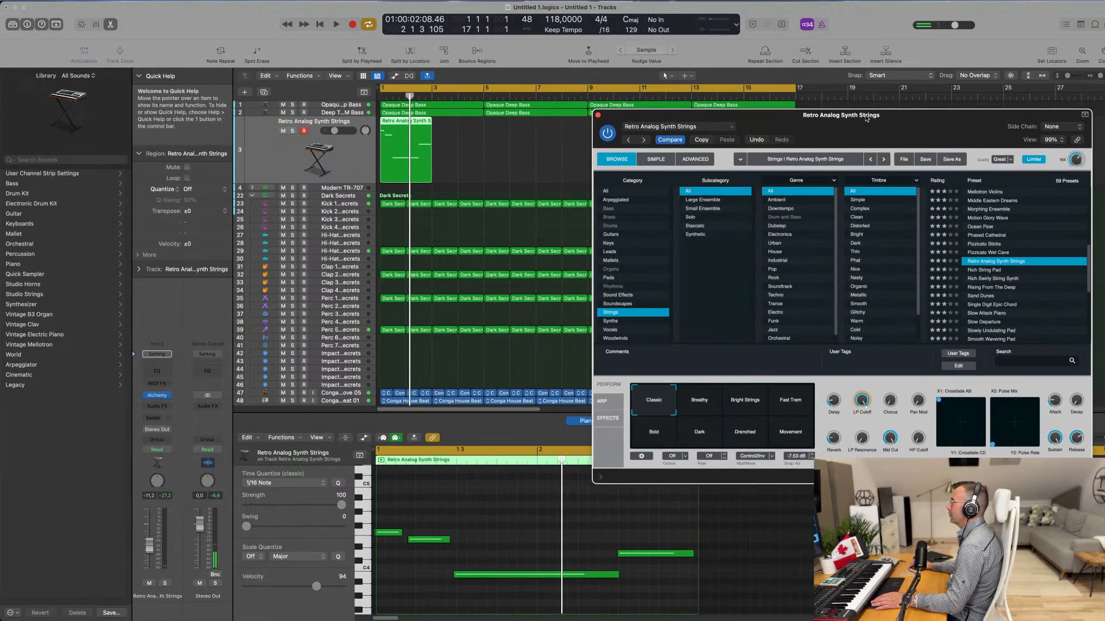
drag(872, 119, 785, 118)
key(Return)
key(space)
click(624, 406)
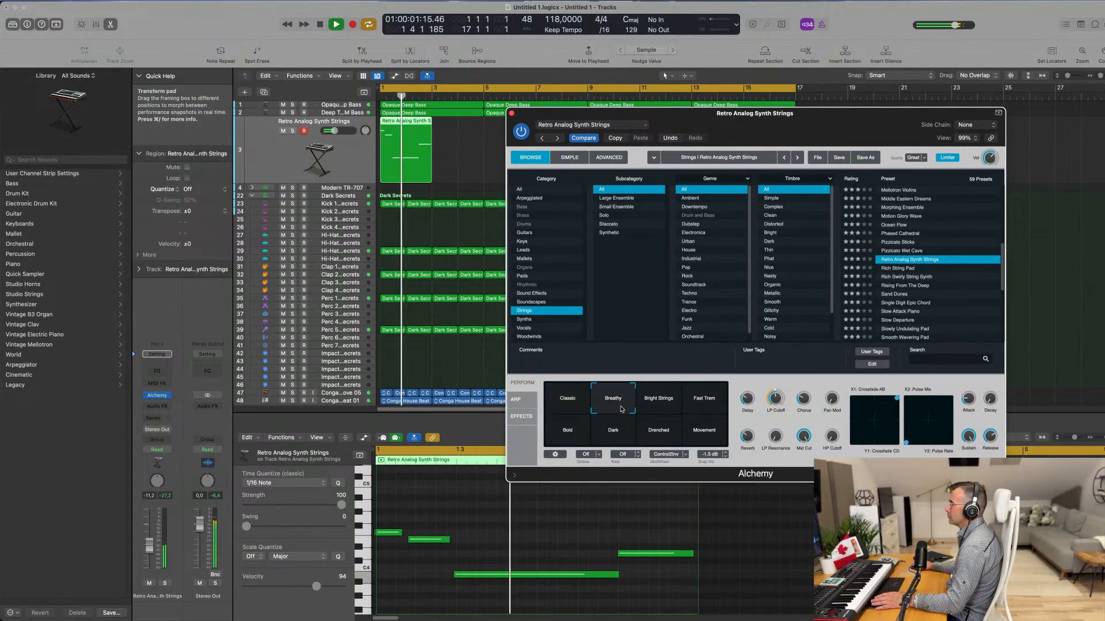
click(663, 405)
click(703, 402)
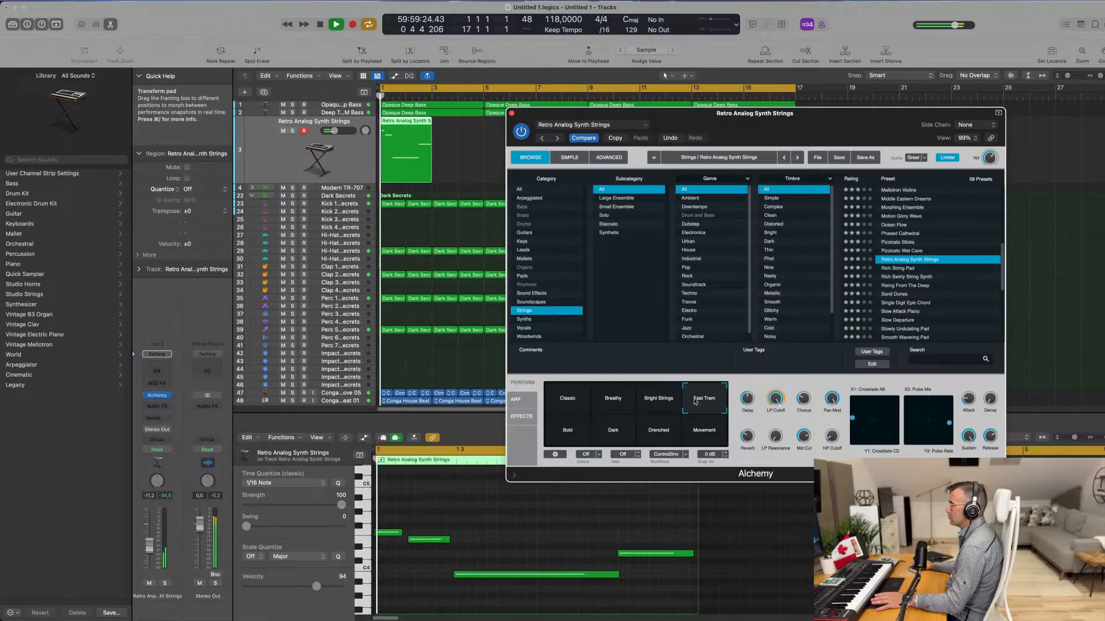
click(569, 433)
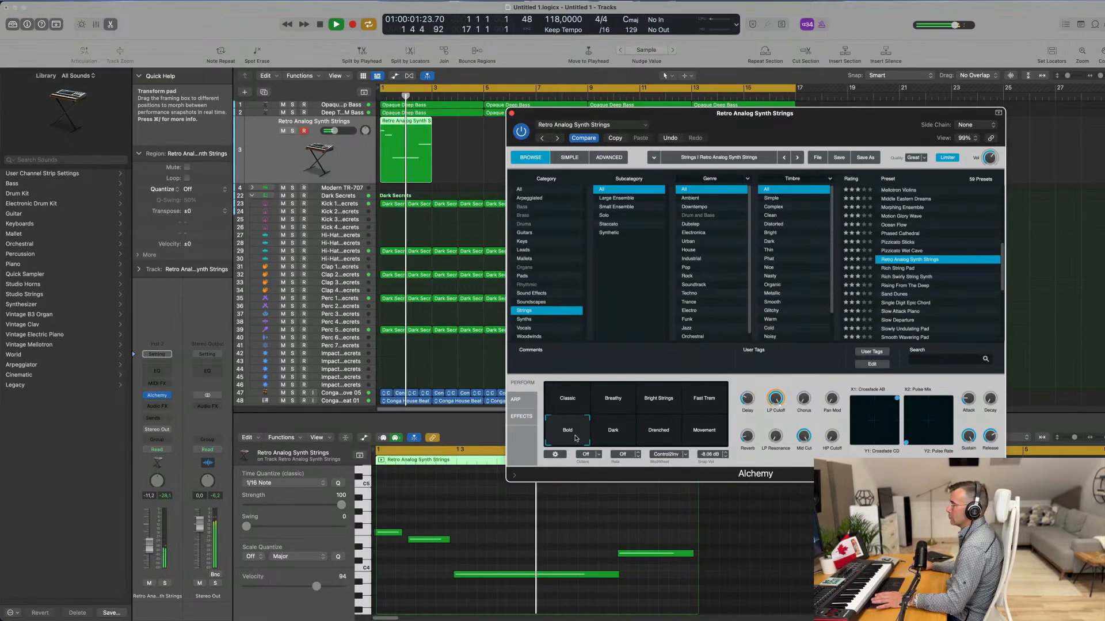
click(612, 432)
click(656, 435)
click(705, 435)
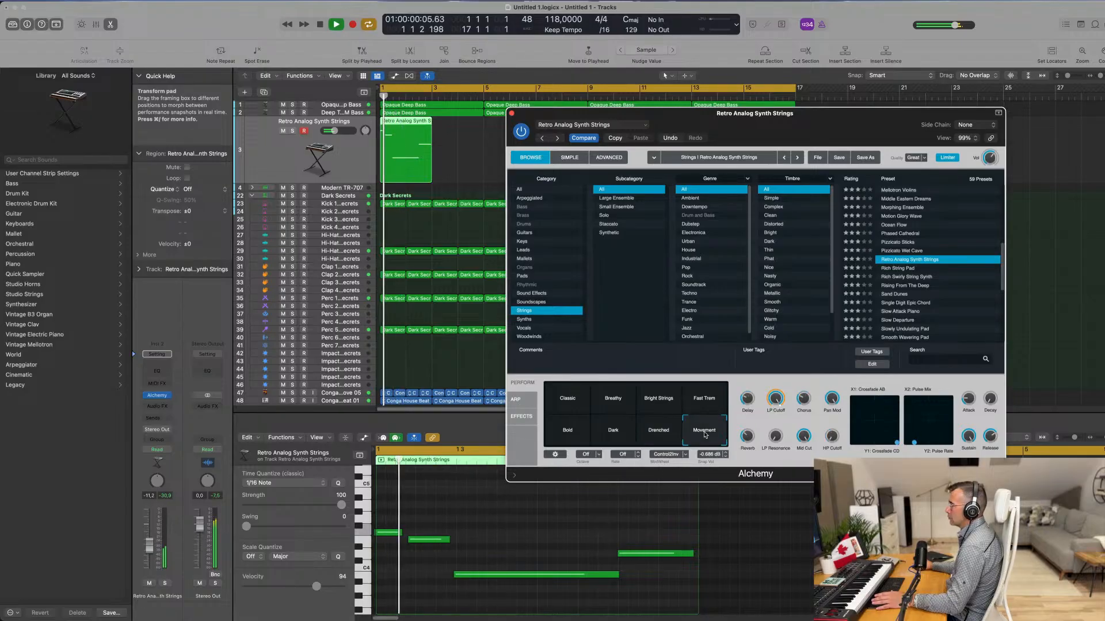
click(569, 403)
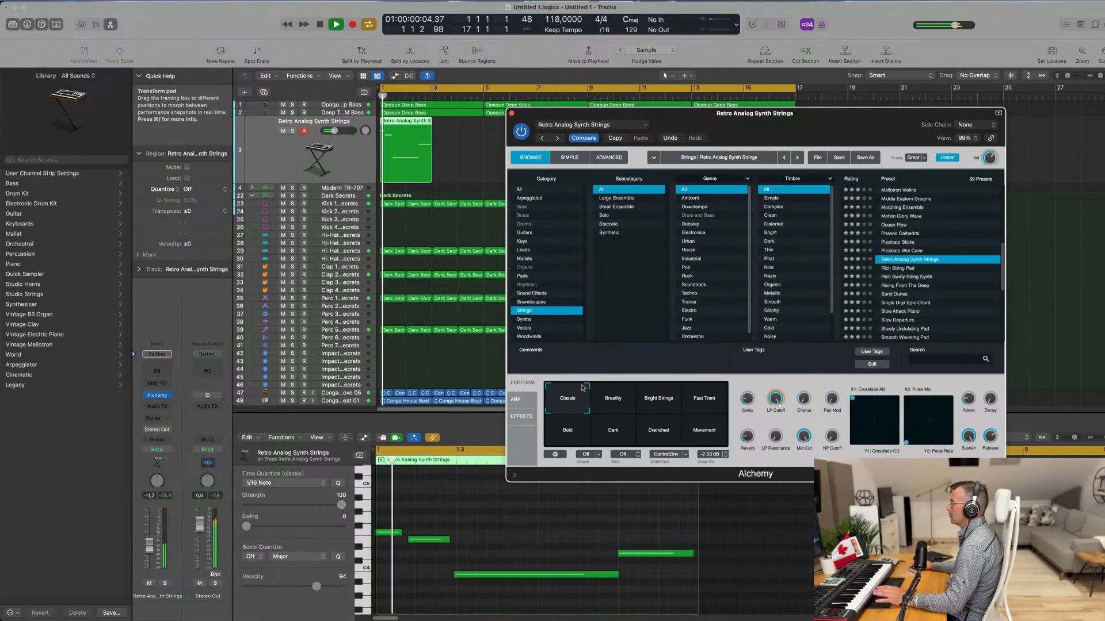
Step: Set the preset's LP Cutoff to 100% and raise the strings track volume to about -10.6 dB
drag(808, 116, 791, 122)
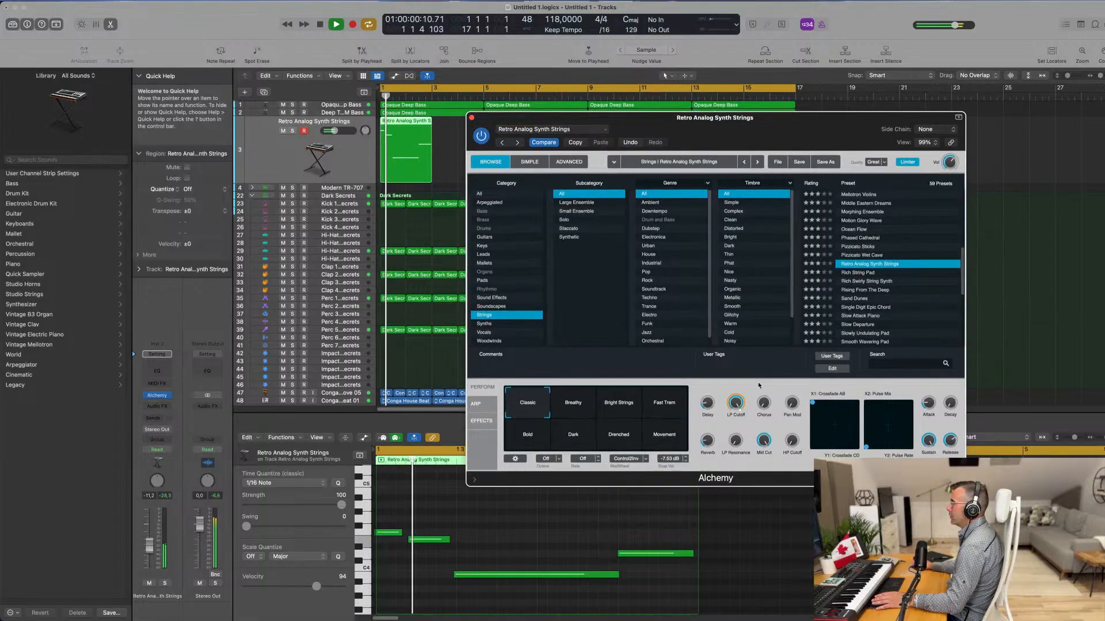
drag(725, 412, 741, 451)
key(space)
key(space)
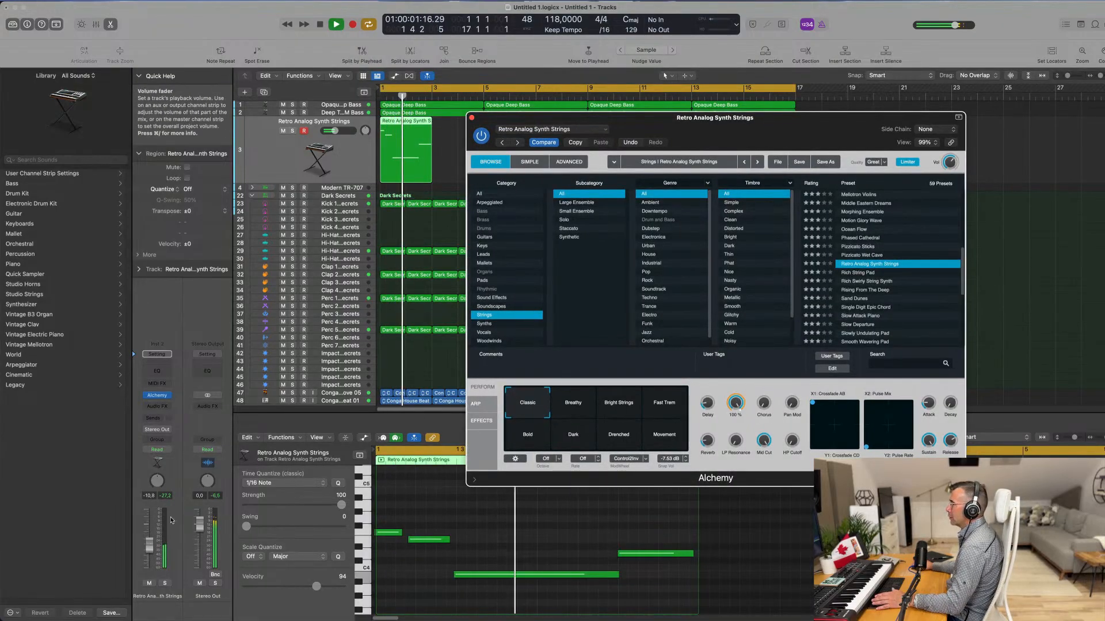
Step: Add a send from the strings track to Bus 3 Reverb and set its level to about -4.1 dB
click(153, 419)
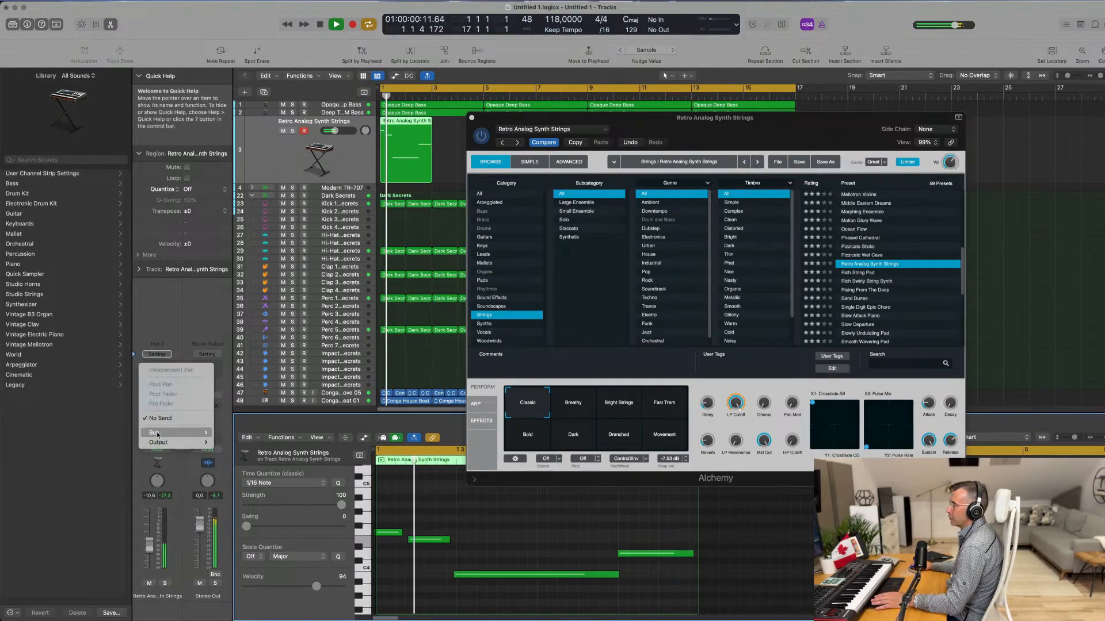
mouse_move(157, 434)
mouse_move(239, 289)
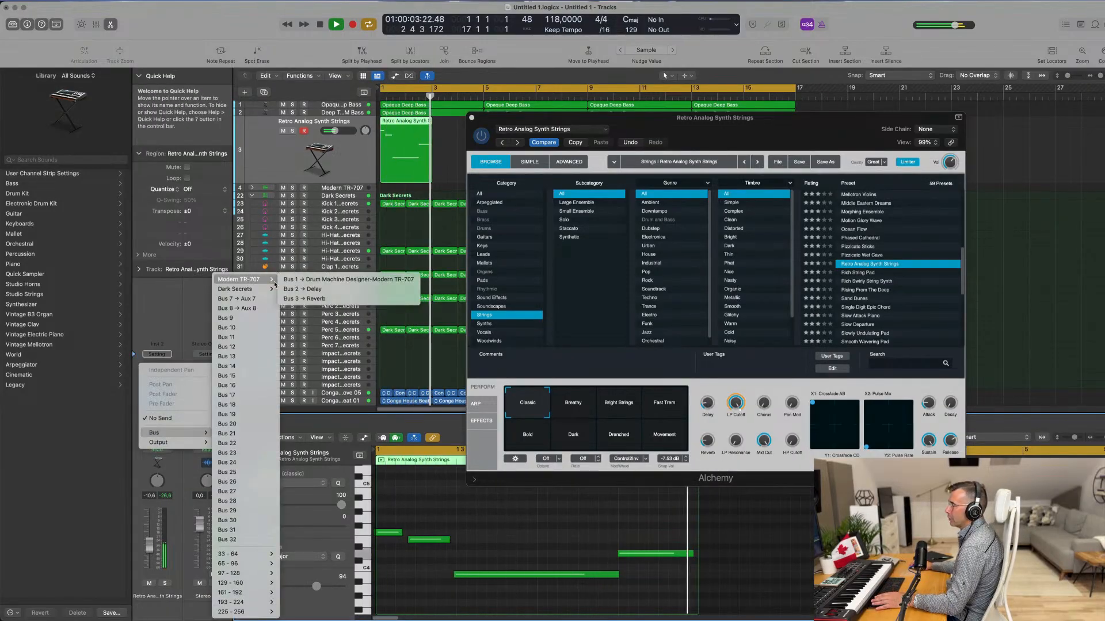
click(305, 299)
key(Return)
drag(169, 415, 169, 414)
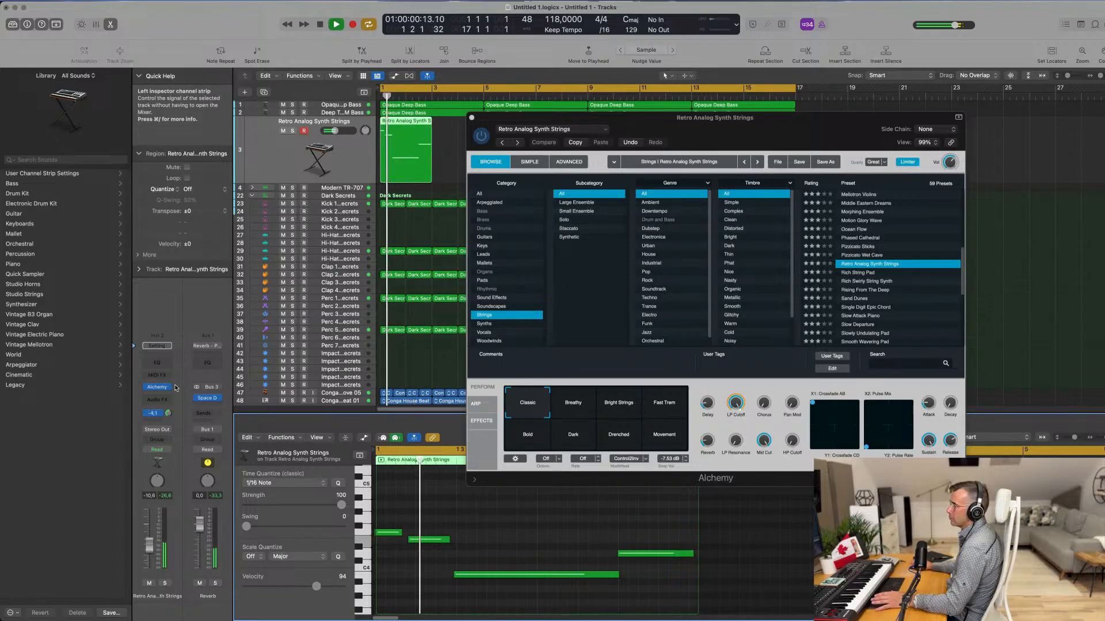
Step: Add a second send from the strings track to Bus 2 Delay and set its level to about -8.4 dB
click(158, 422)
mouse_move(159, 435)
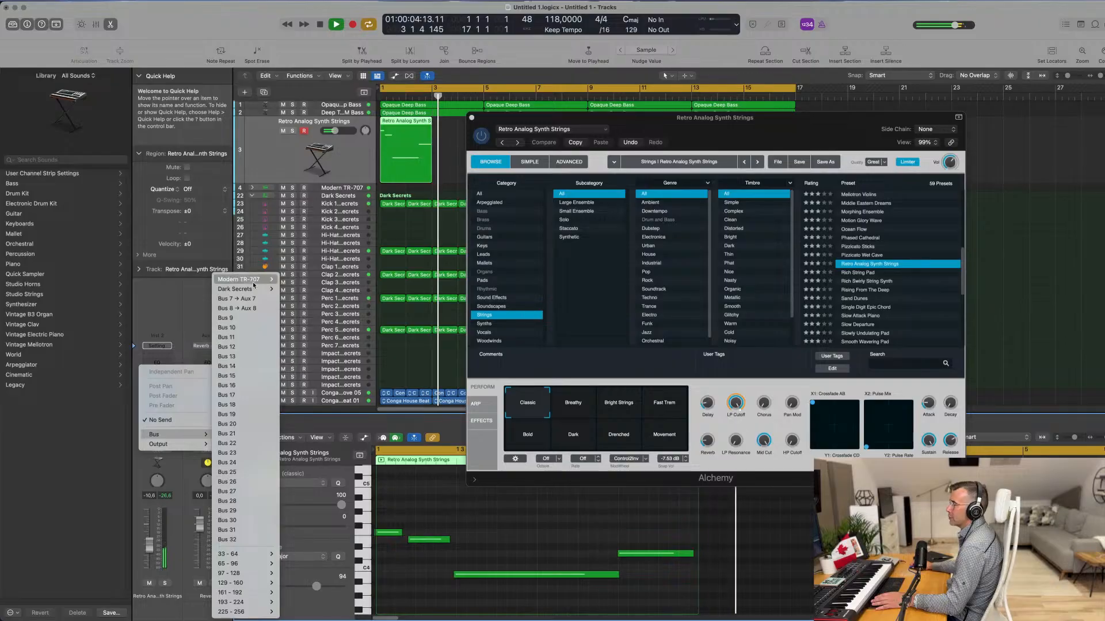
mouse_move(262, 283)
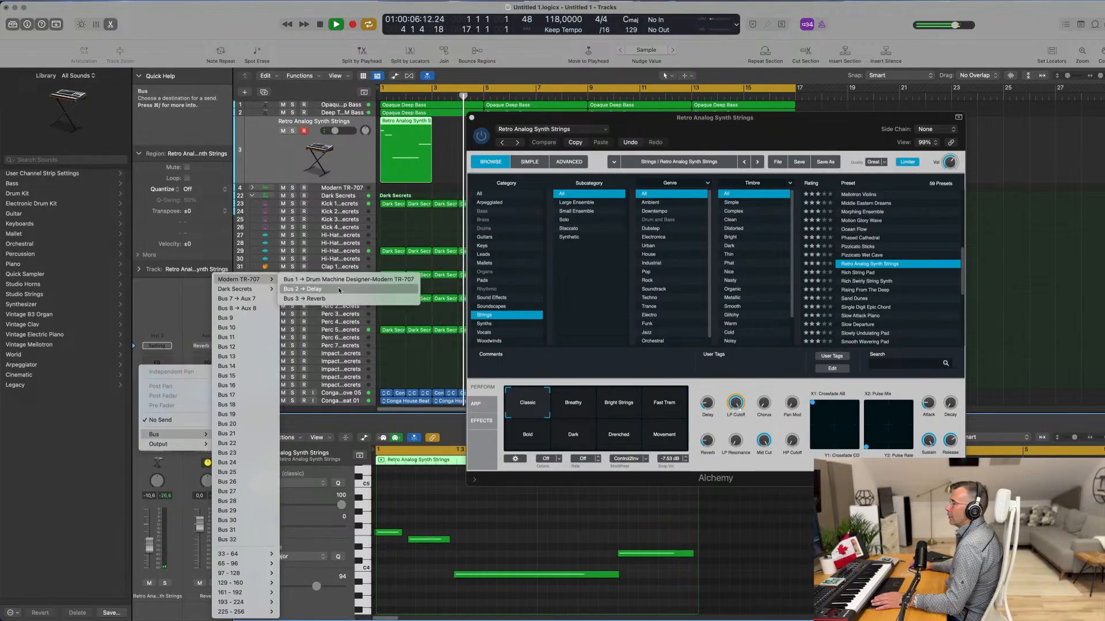
click(305, 289)
key(space)
key(space)
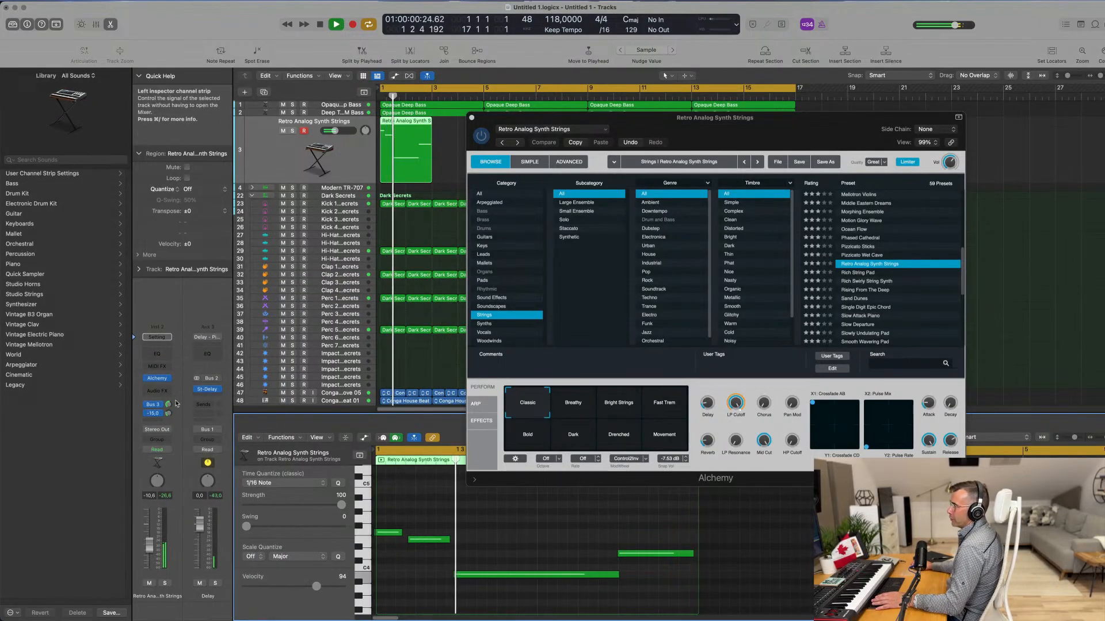
drag(170, 417, 170, 420)
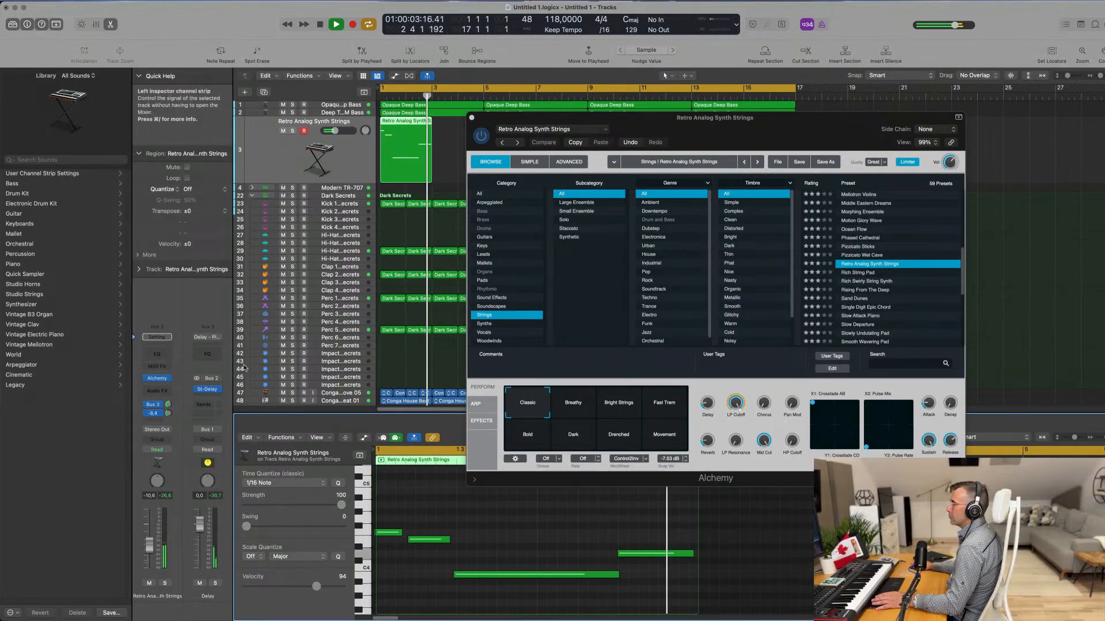
Step: Close the Alchemy window, restart playback and select the strings region at bar 1
click(472, 118)
key(Return)
click(471, 149)
click(416, 147)
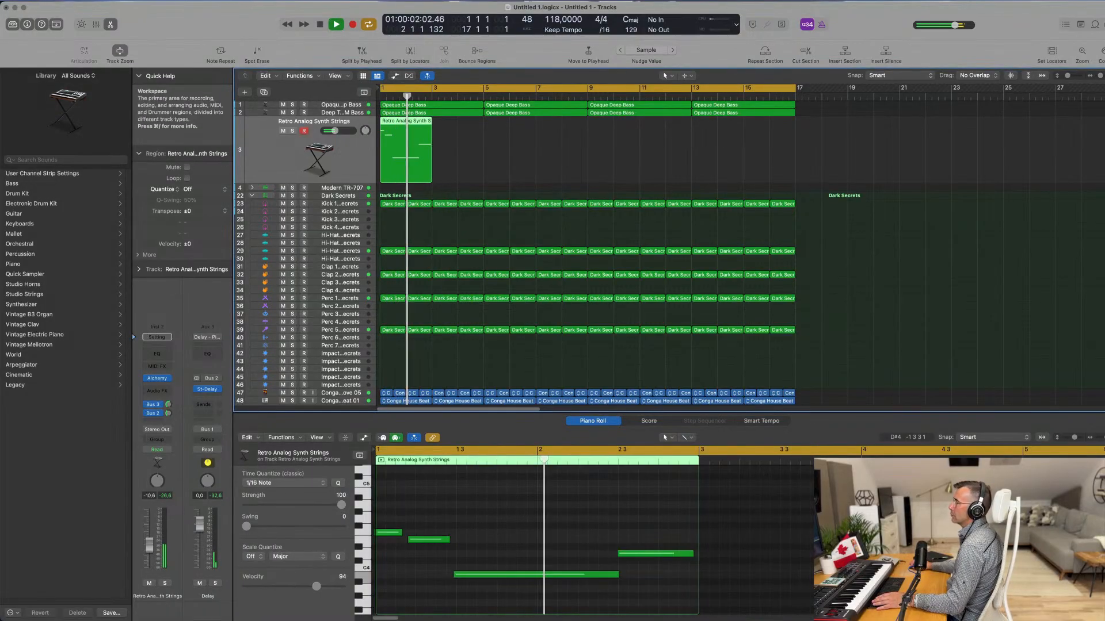
Step: Extend the strings region to bar 5 and lengthen its last note to sustain nearly to the region's end
drag(432, 179, 483, 179)
drag(691, 554, 811, 554)
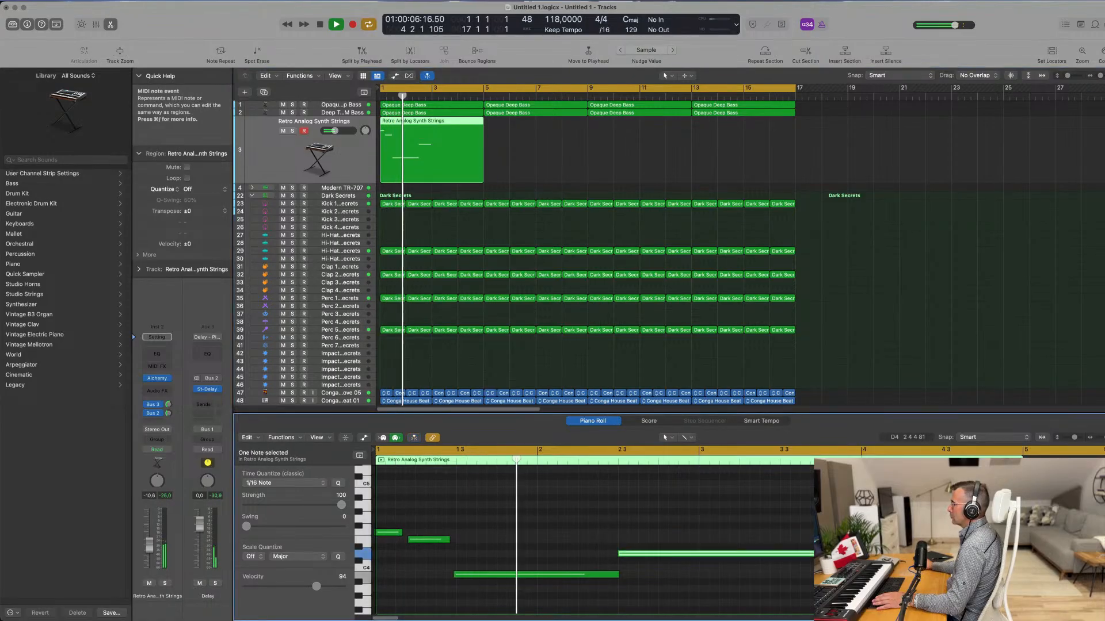
scroll(739, 516, down, 3)
click(703, 523)
scroll(705, 522, down, 1)
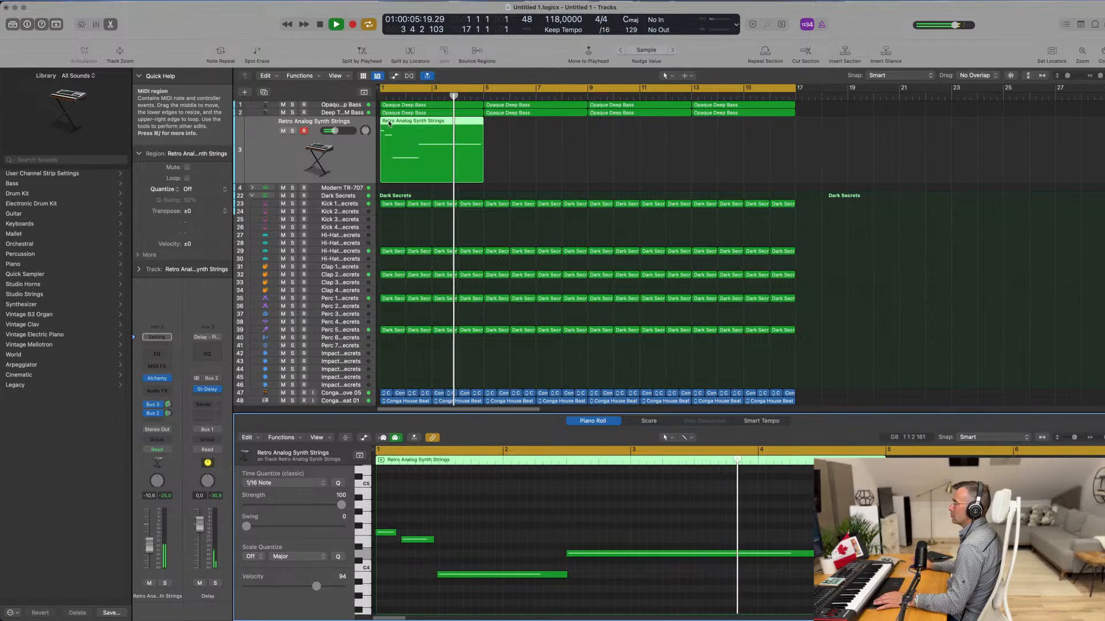
Step: Restart playback and repeat the four-bar strings region three times so the pattern fills all 16 bars
drag(584, 150, 449, 161)
key(space)
key(space)
key(super+r)
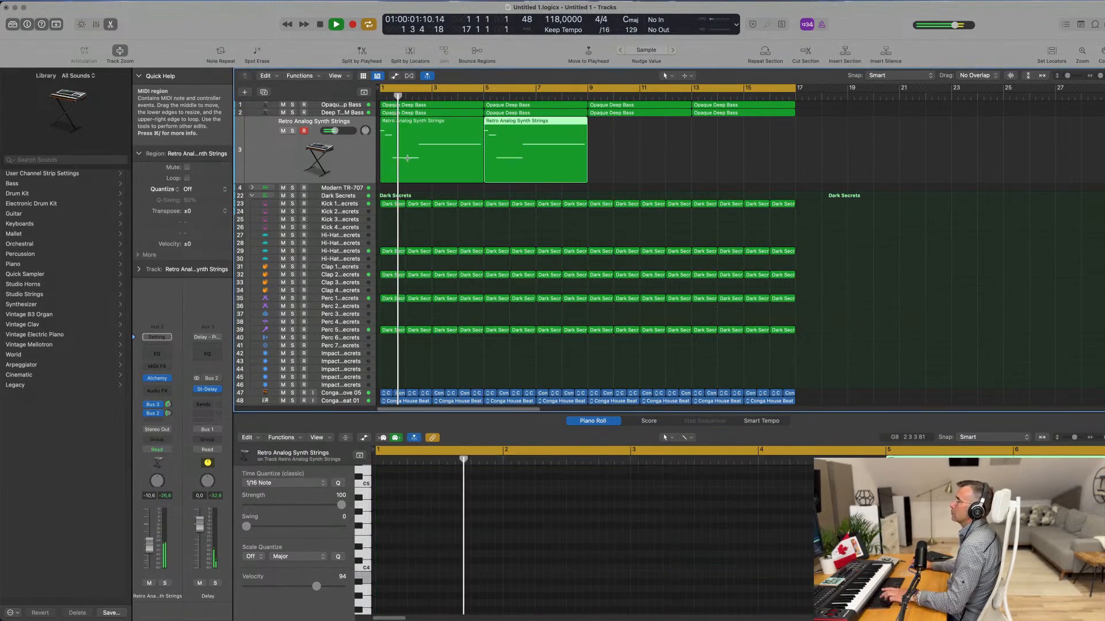
key(super+r)
key(super+r)
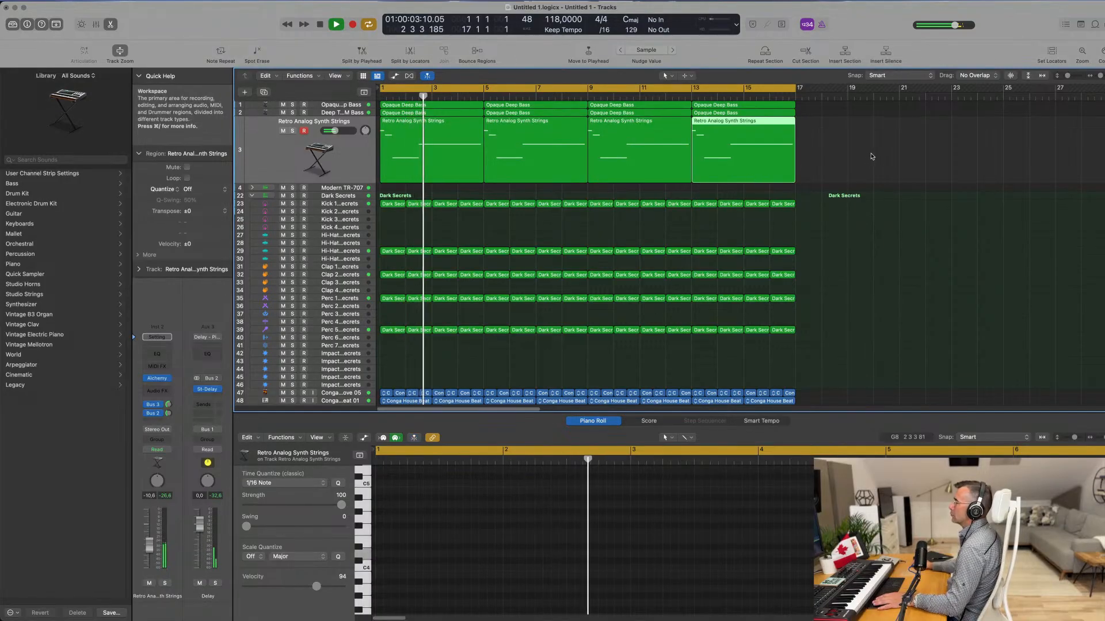
Step: Select all four regions on the strings track and zoom the arrangement out until every track fits in view
key(shift+super+a)
scroll(596, 158, left, 8)
scroll(547, 146, right, 5)
scroll(607, 161, left, 2)
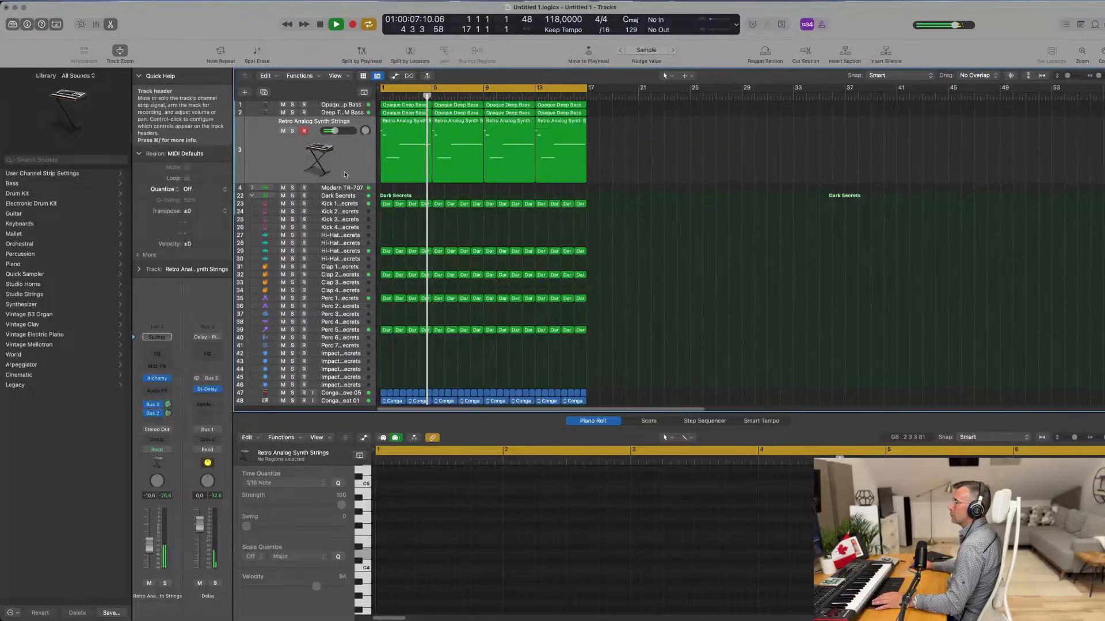
click(348, 149)
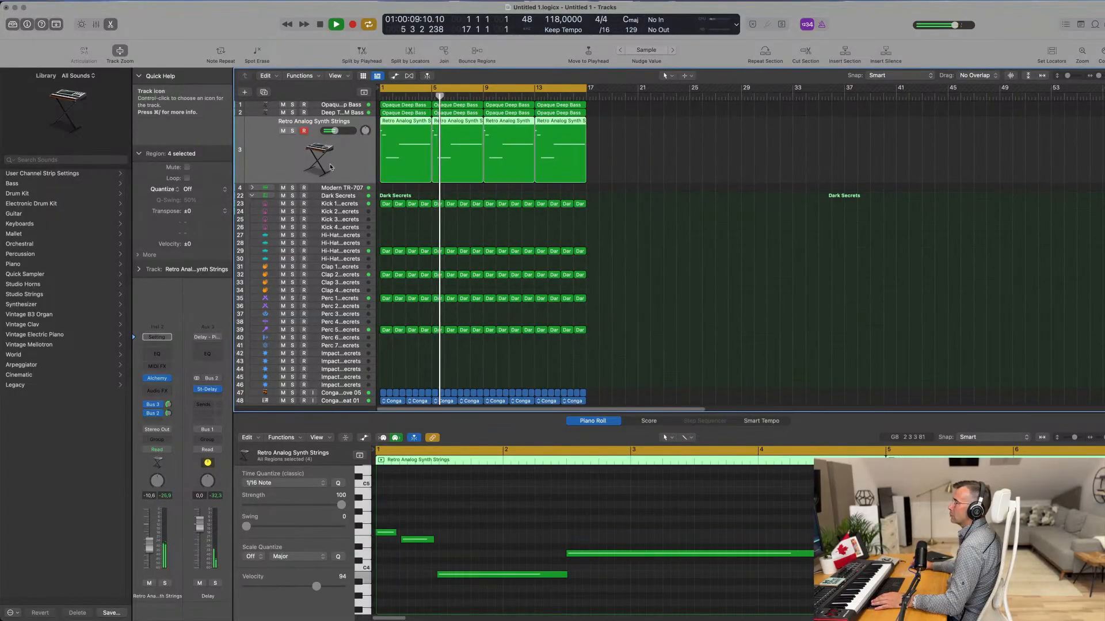
key(super+Right)
key(super+Left)
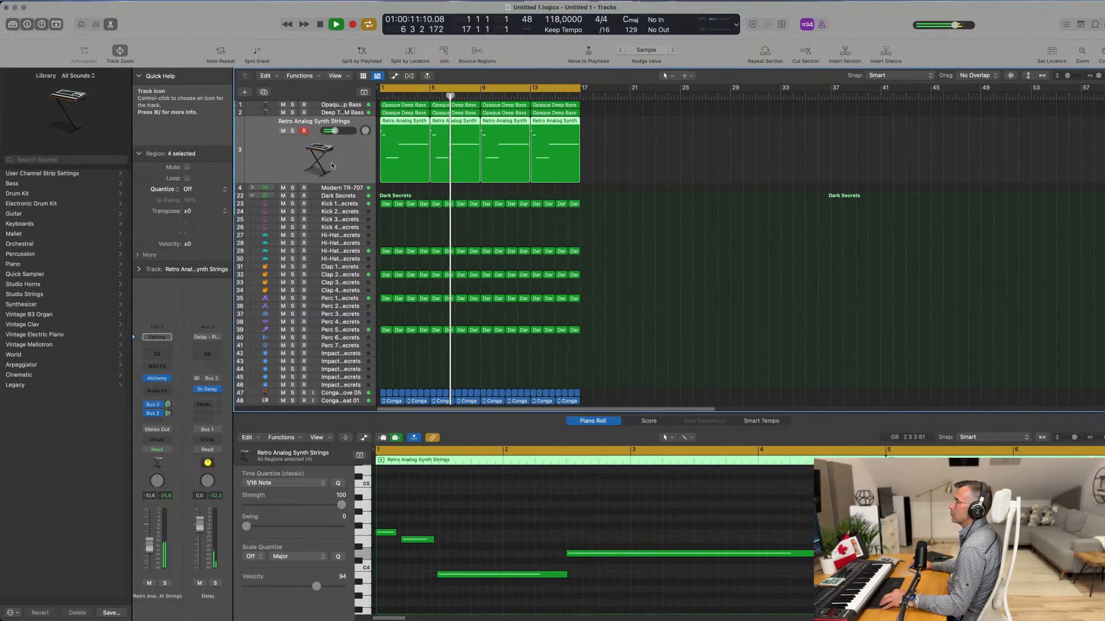
key(super+Up)
key(super+Up)
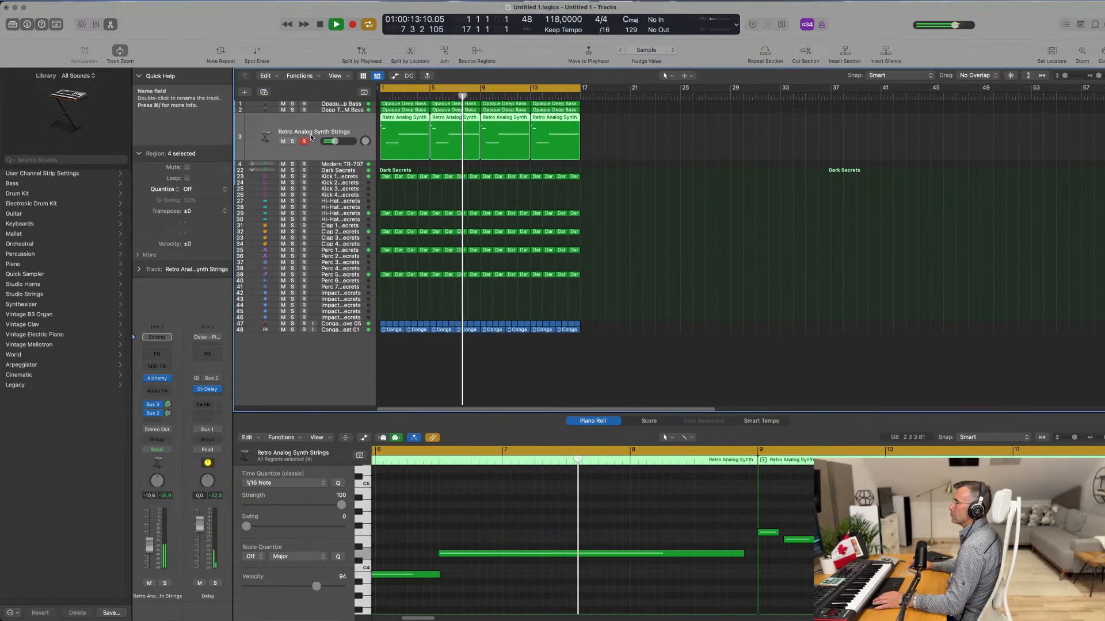
Step: Duplicate the Retro Analog Synth Strings track with its instrument and open Alchemy on the new track
click(263, 92)
key(Return)
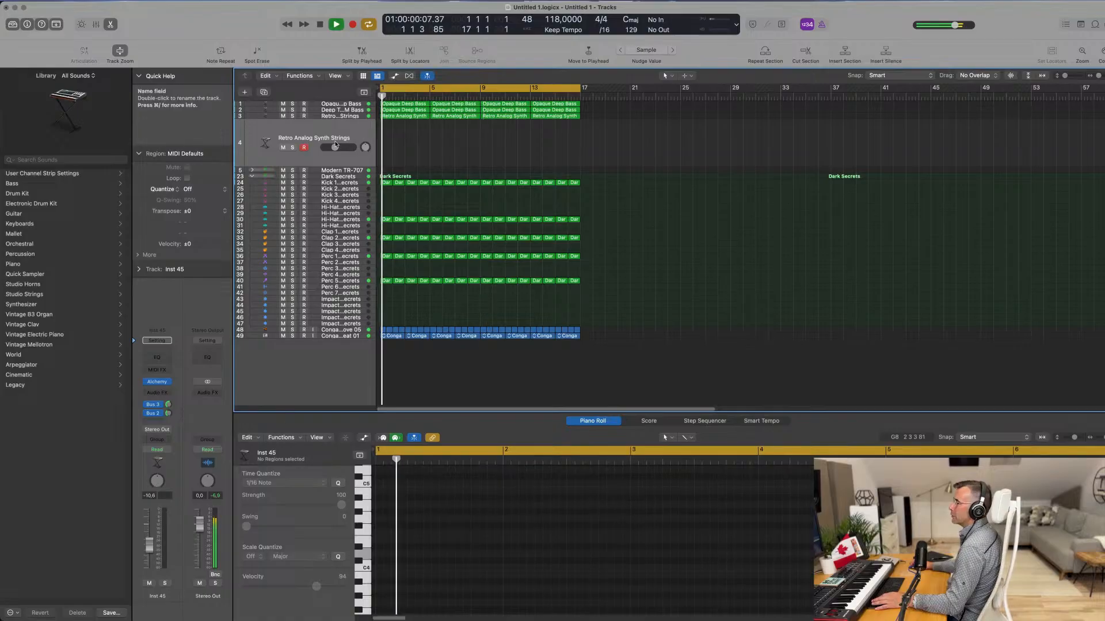
click(157, 382)
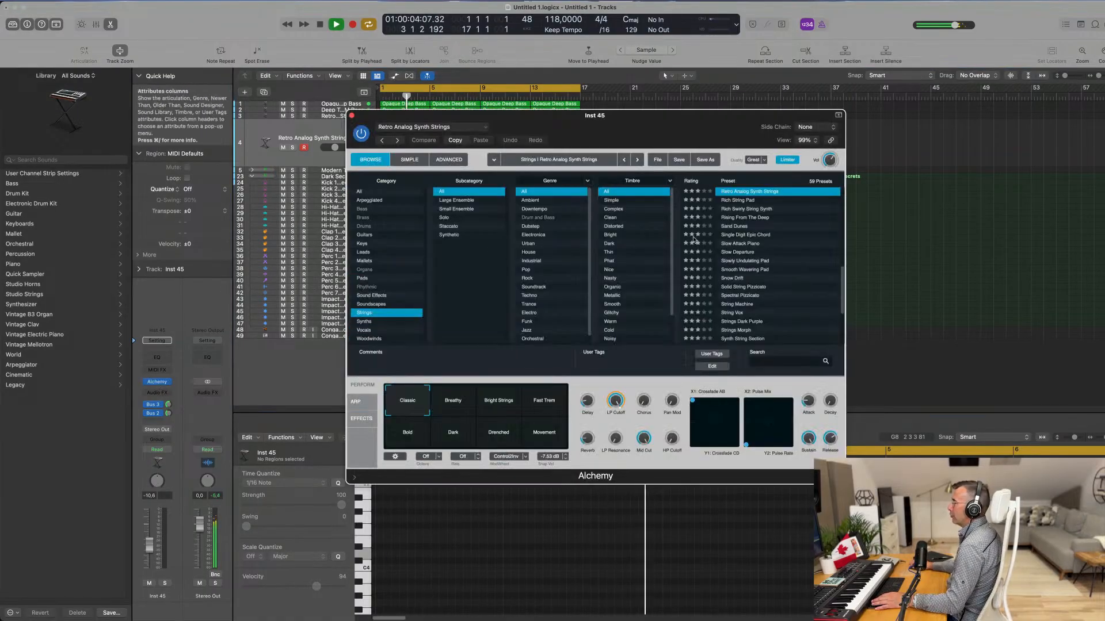
Step: Load the Pizzicato Sticks preset from Alchemy's Strings category on the new track
scroll(811, 279, down, 4)
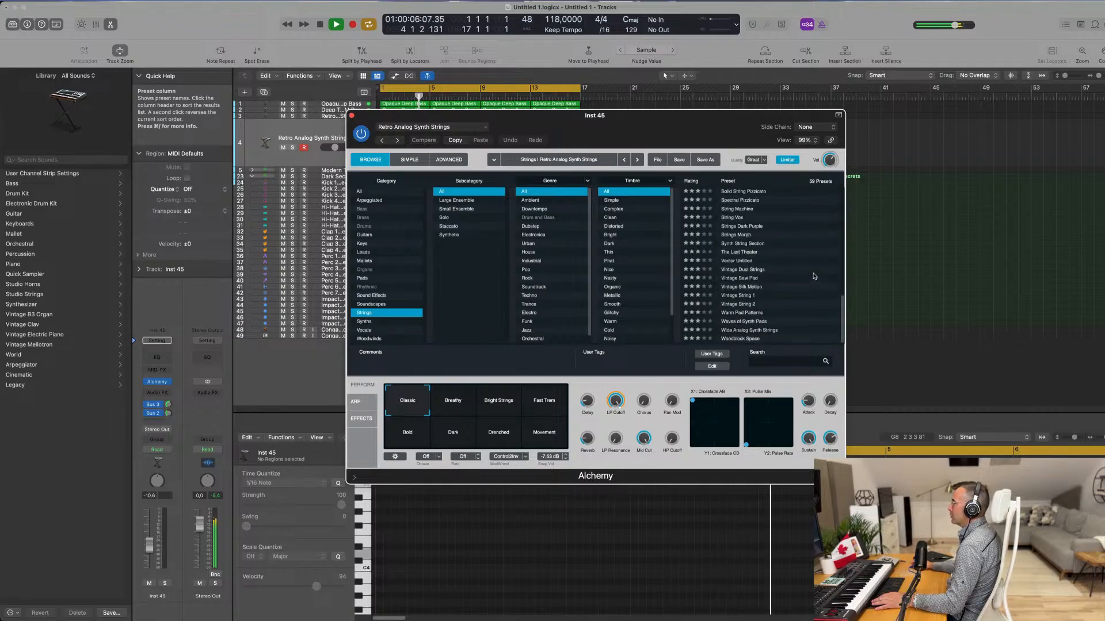
scroll(813, 276, up, 1)
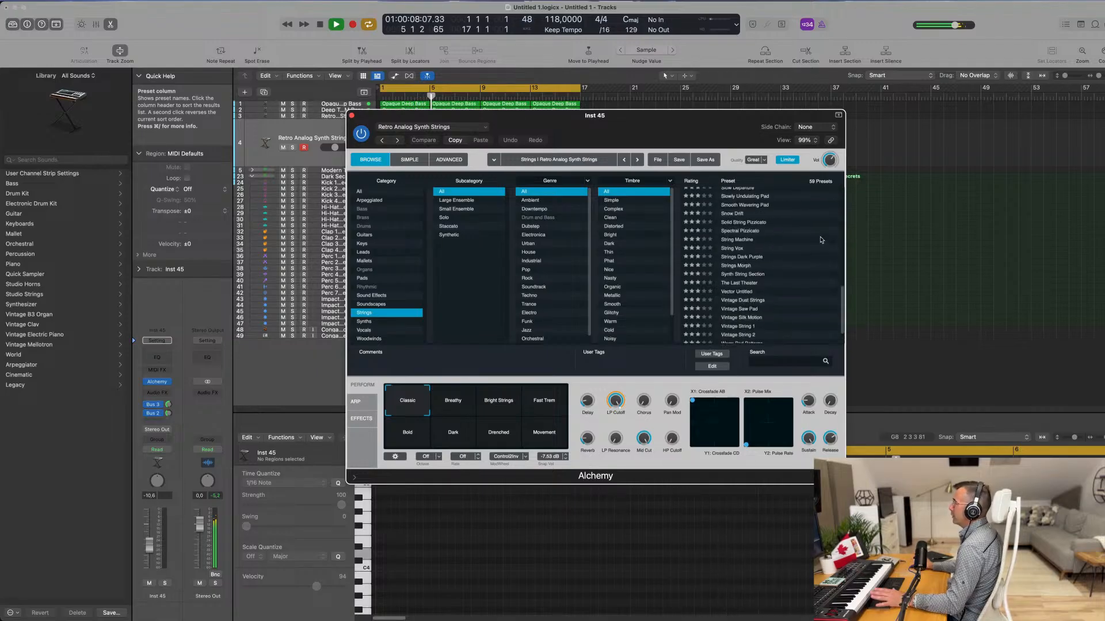
scroll(813, 244, up, 1)
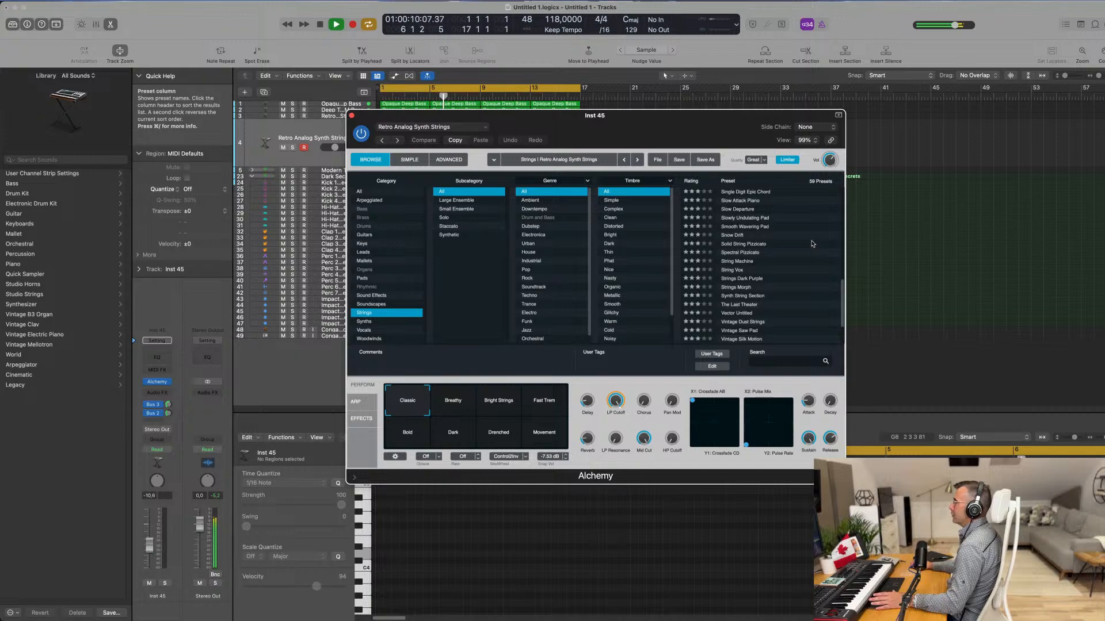
scroll(812, 244, up, 5)
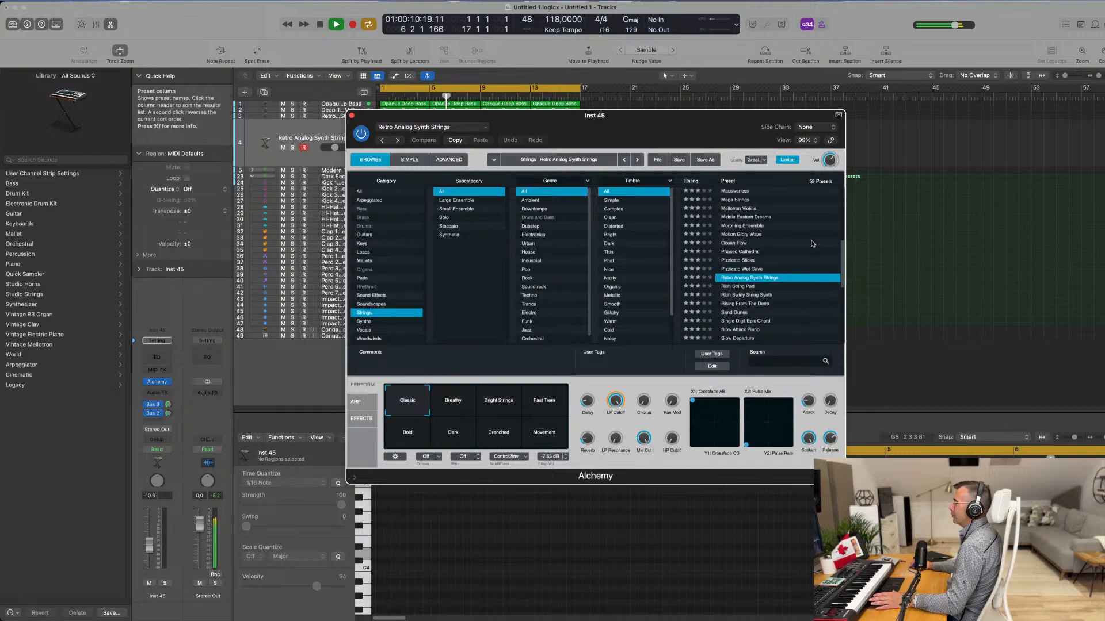
click(739, 262)
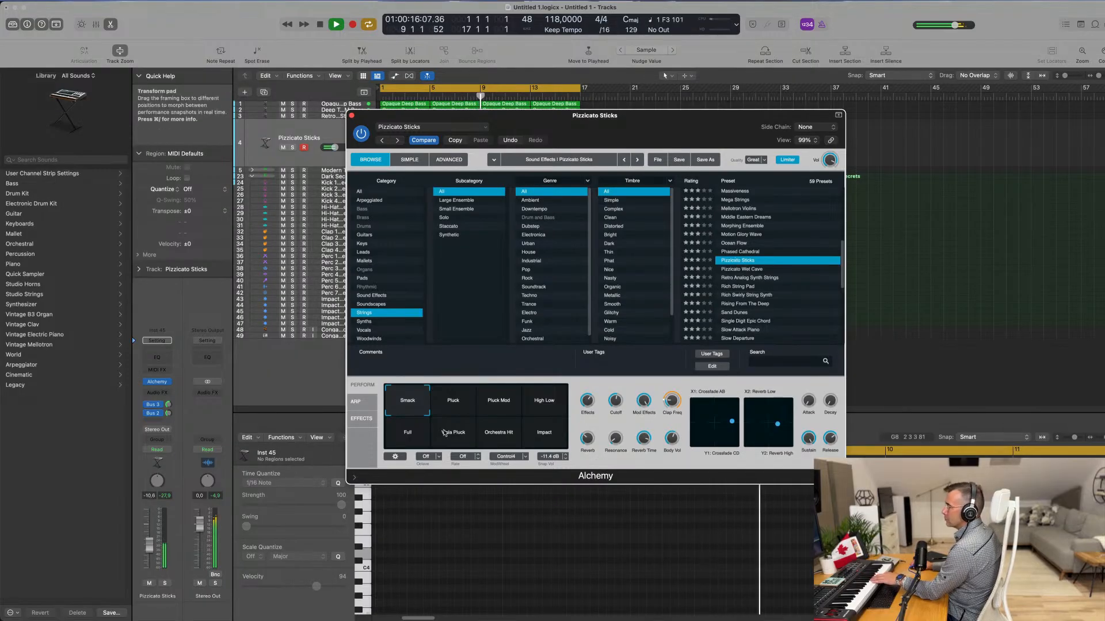
Step: Move the Alchemy window lower, clear of the new track, and raise the track's volume to -3.4 dB
drag(616, 125, 677, 248)
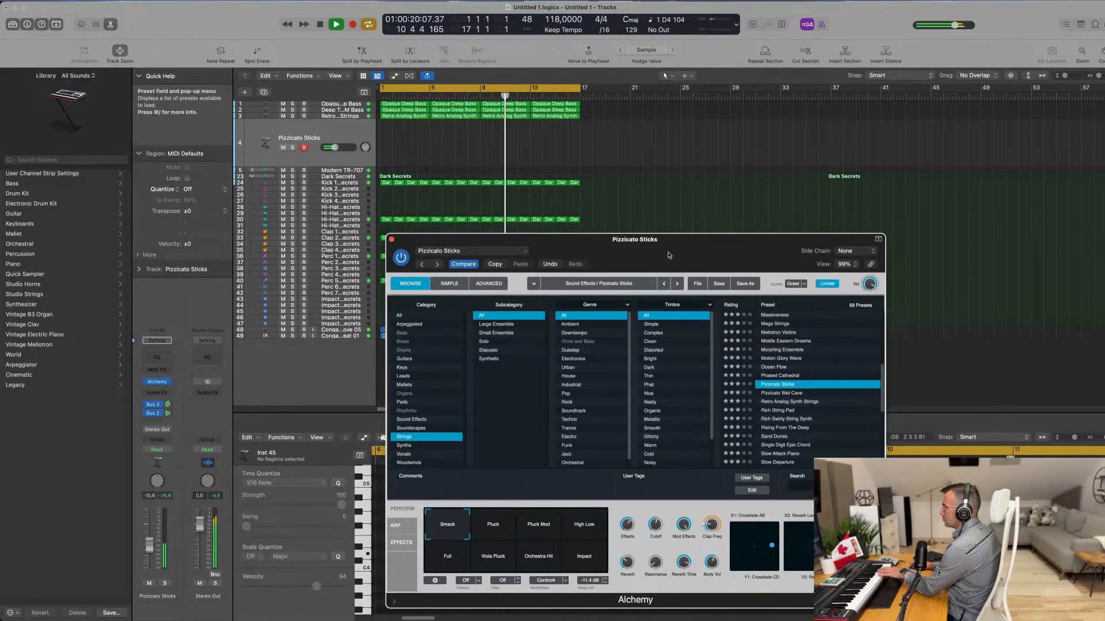
click(351, 133)
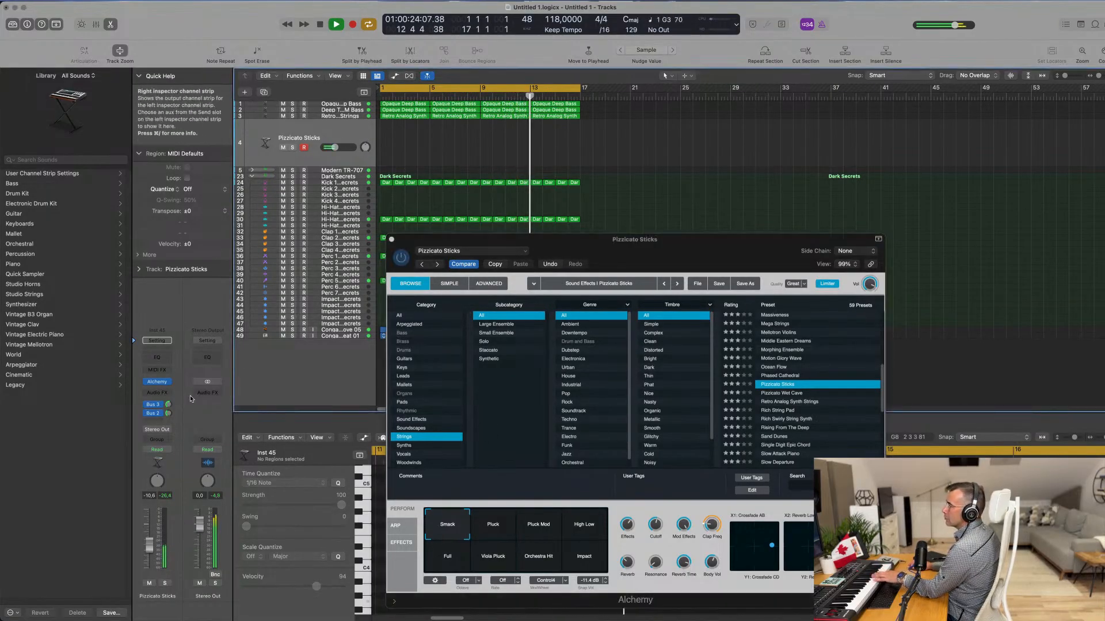
click(159, 384)
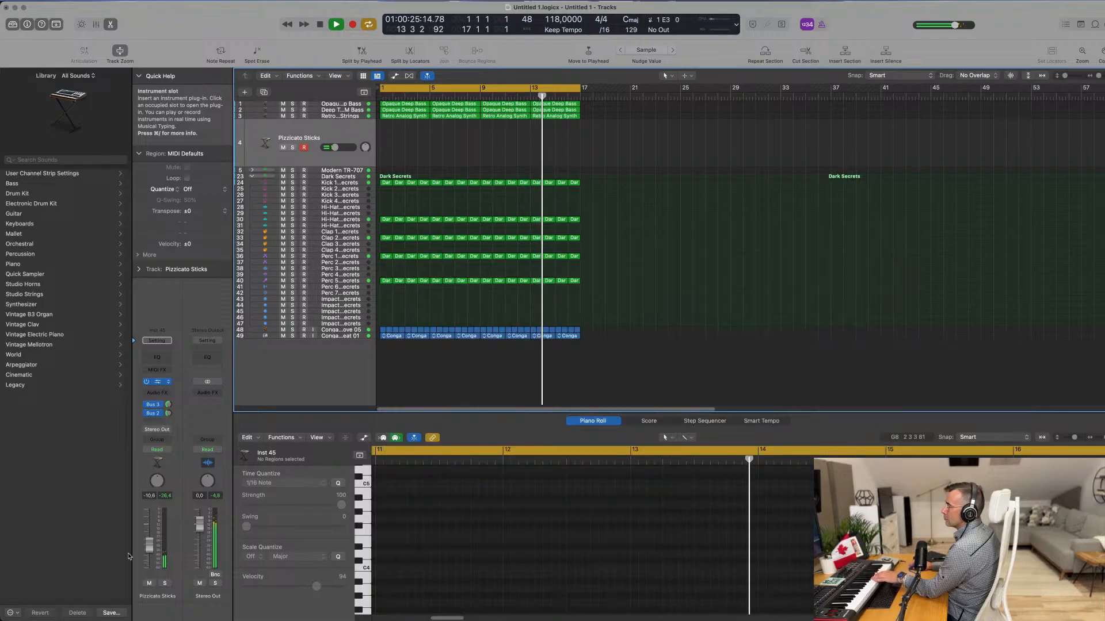
click(159, 384)
drag(150, 538, 153, 525)
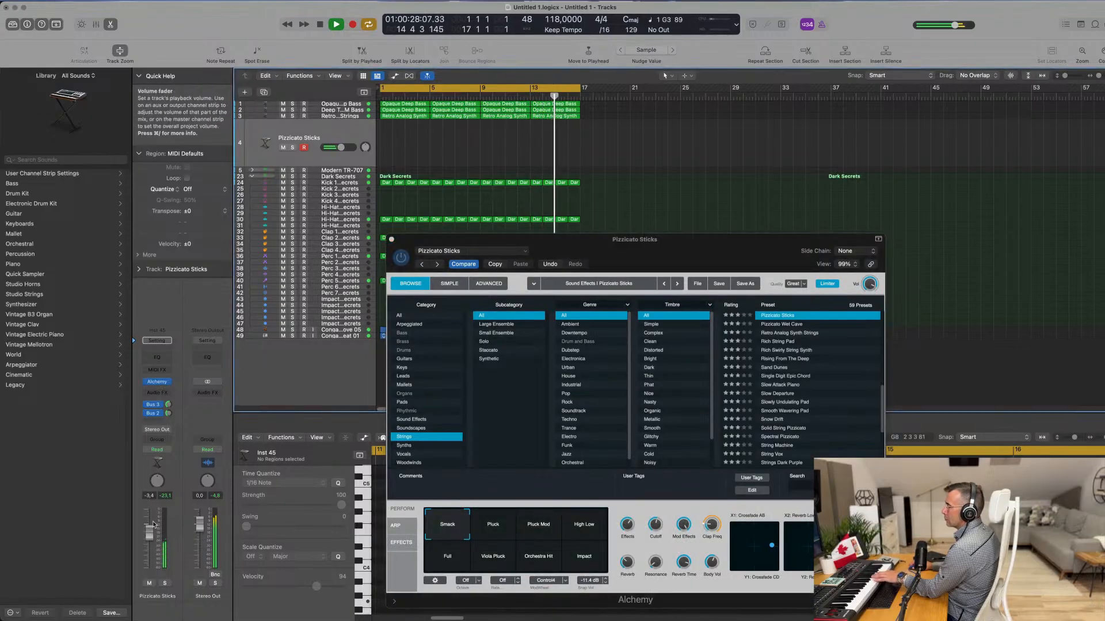
Step: Audition the Pluck and Pluck Mod variations of Pizzicato Sticks, plus the Phased Cathedral and Pizzicato Wet Cave presets
click(498, 536)
click(534, 535)
scroll(818, 352, up, 3)
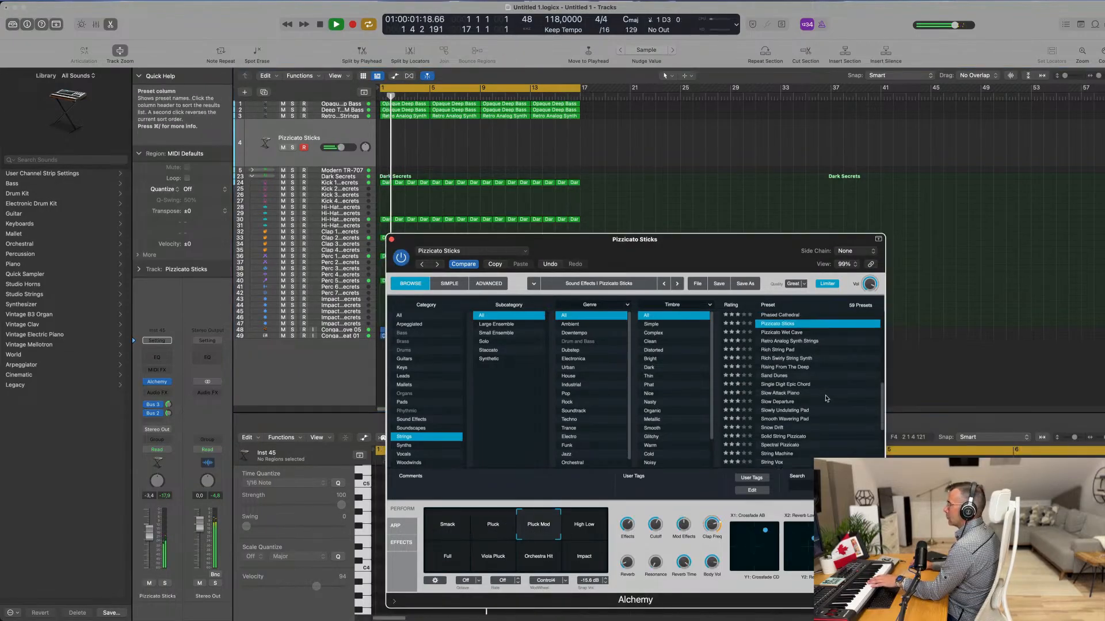
click(775, 344)
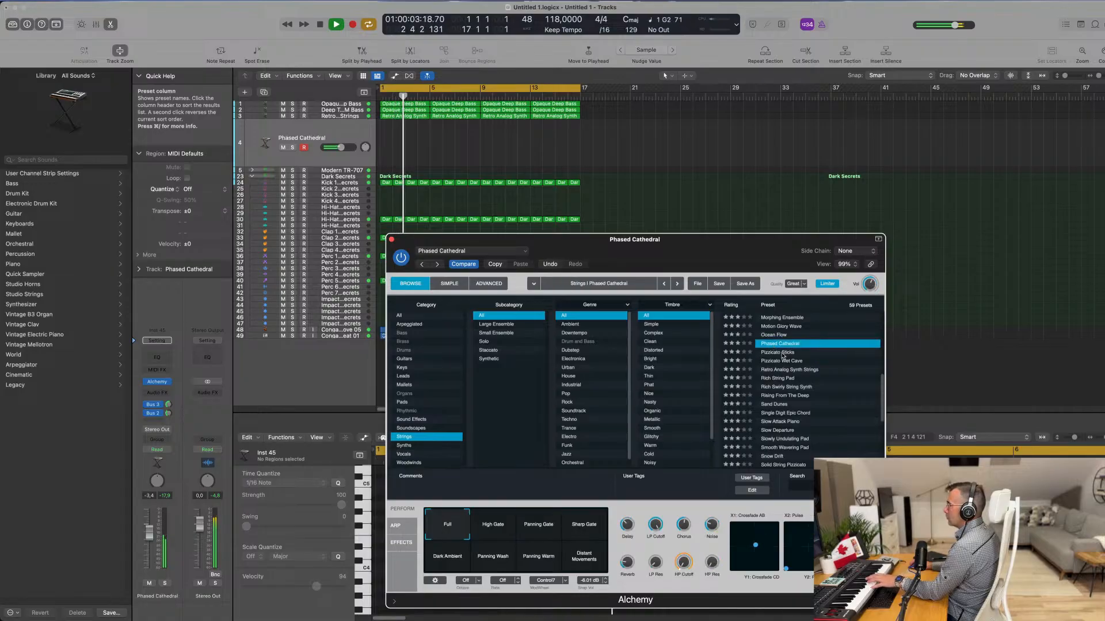
click(783, 361)
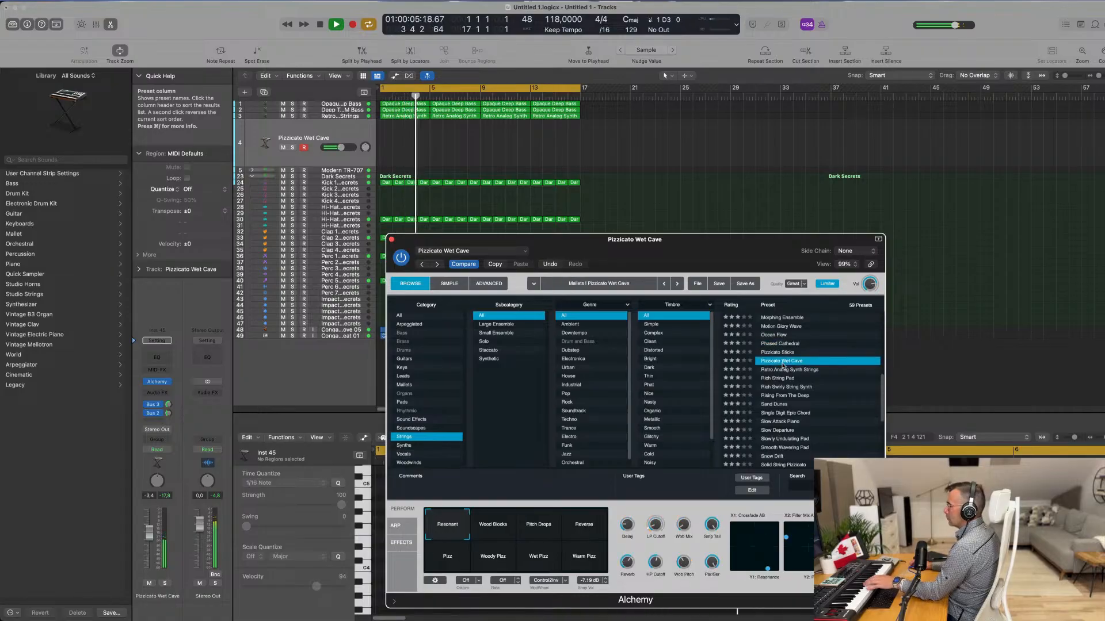
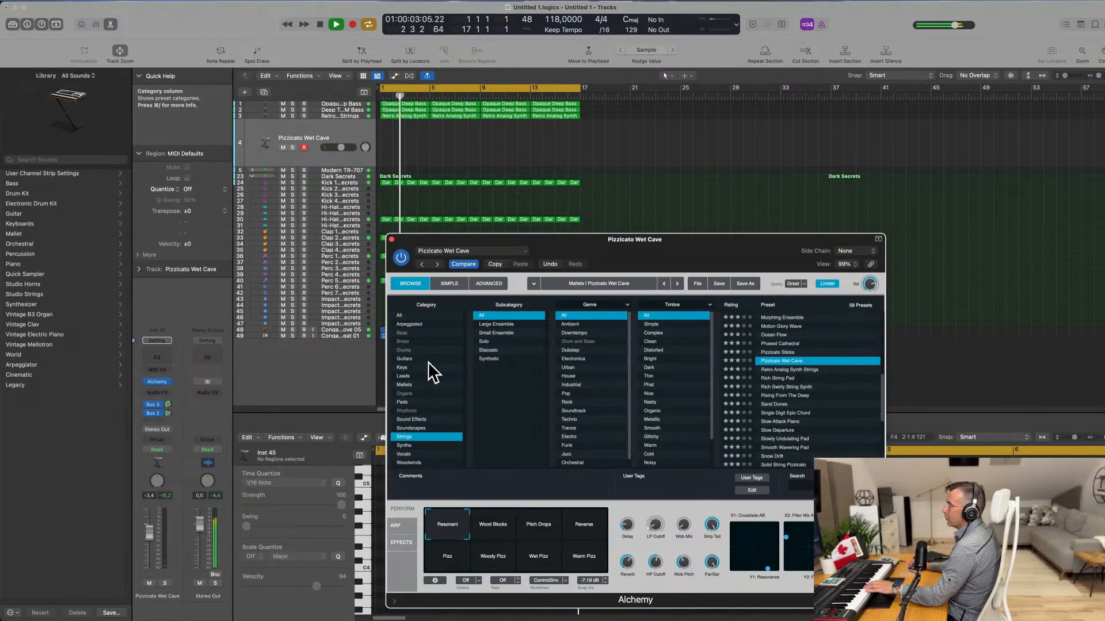
Step: Filter the presets to the Keys category and audition Chillwave Vibes and Curious Hammers
click(402, 368)
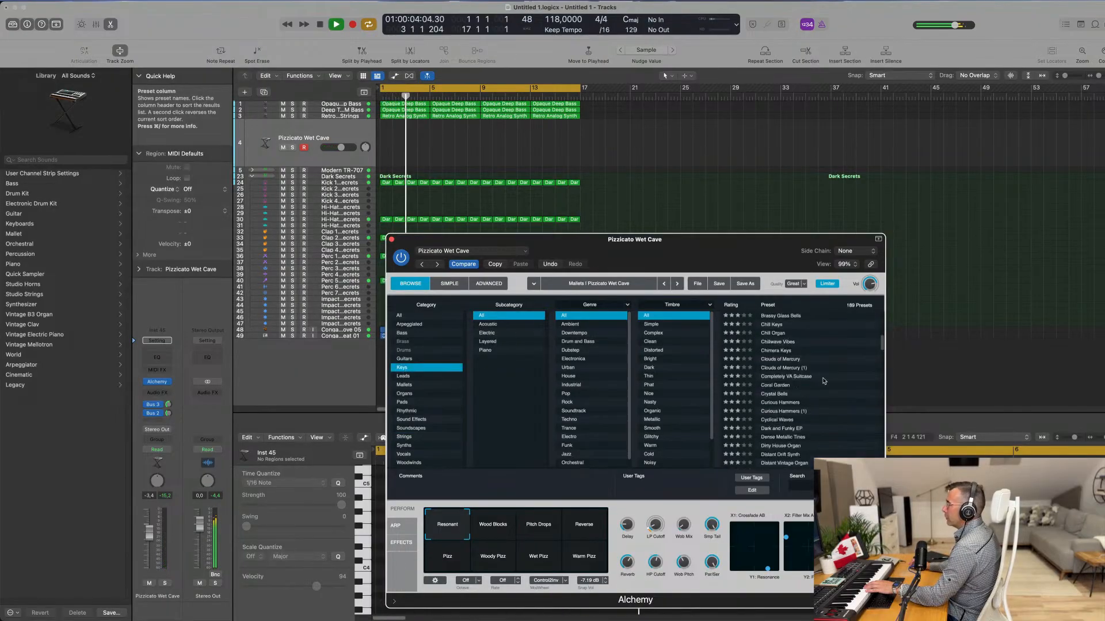
click(789, 343)
scroll(815, 414, down, 1)
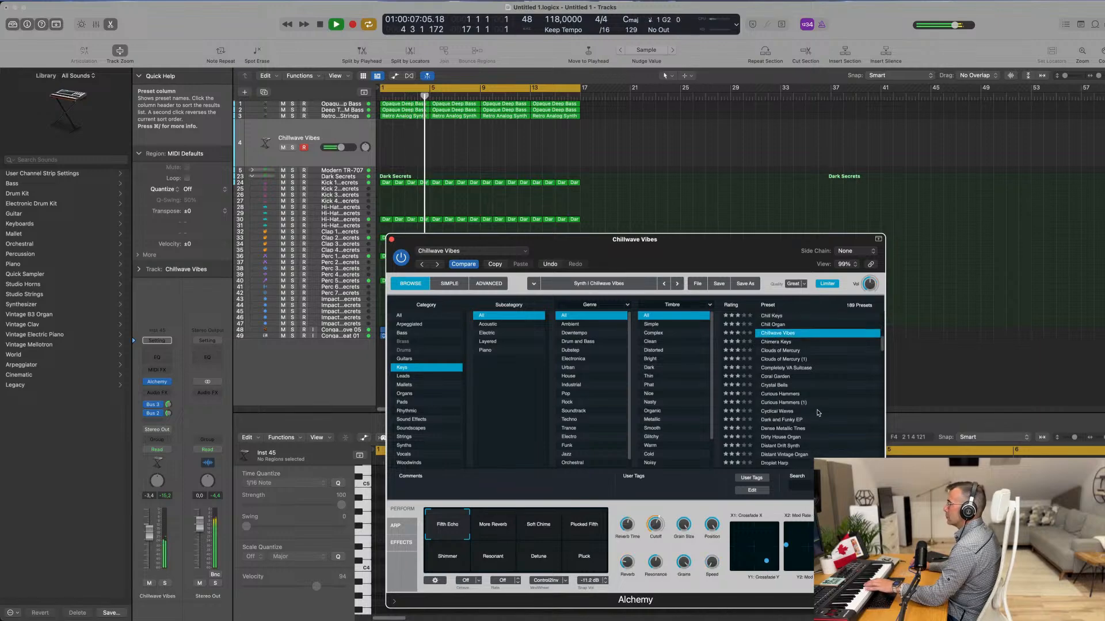
click(796, 395)
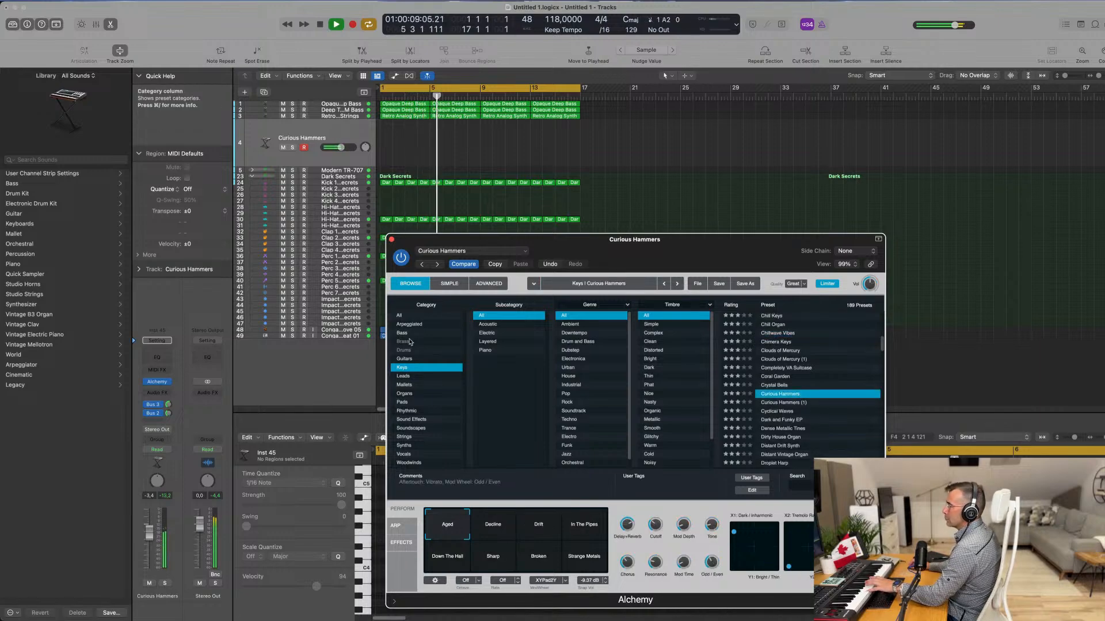
Step: Filter the presets to the Plucked subcategory across all categories and load Autoharp-Binaural
click(403, 317)
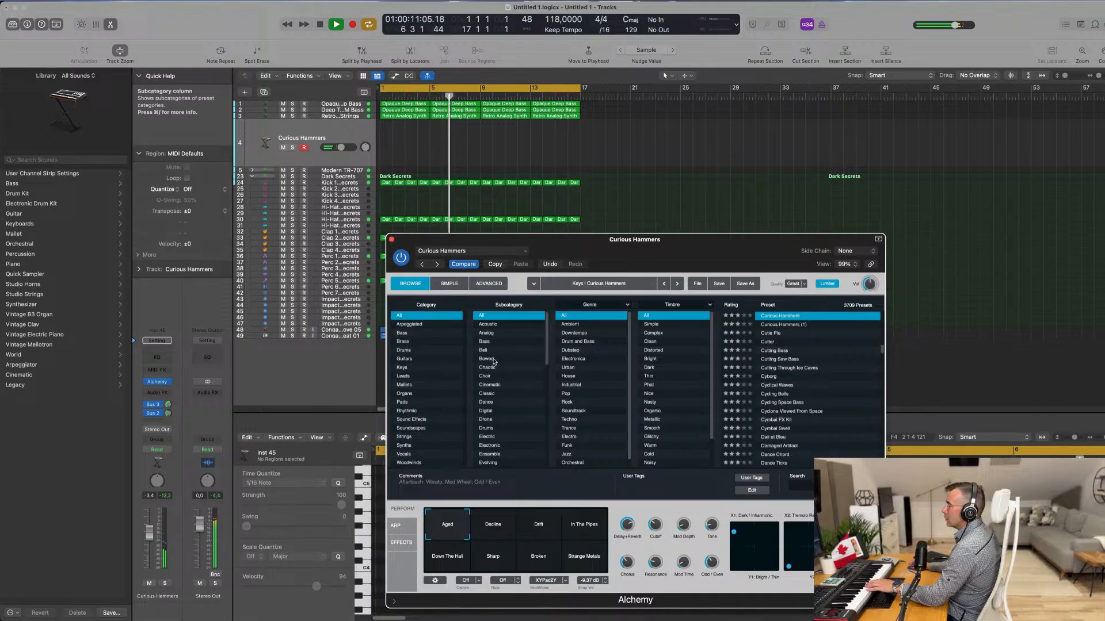
scroll(509, 365, down, 5)
scroll(510, 365, down, 3)
scroll(509, 366, down, 4)
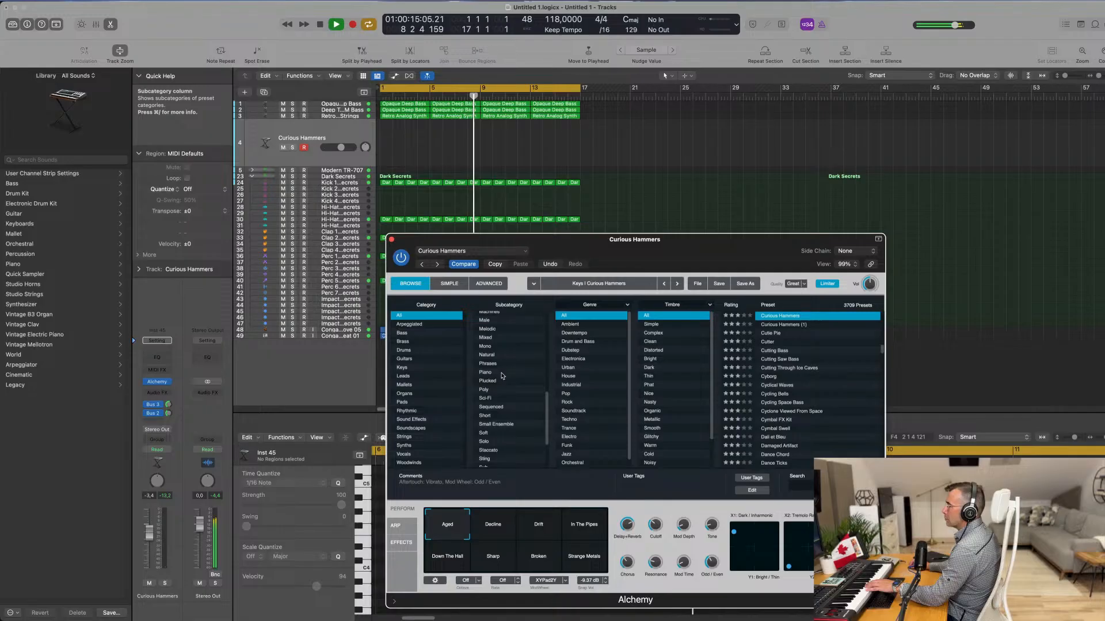
click(504, 381)
scroll(790, 364, down, 1)
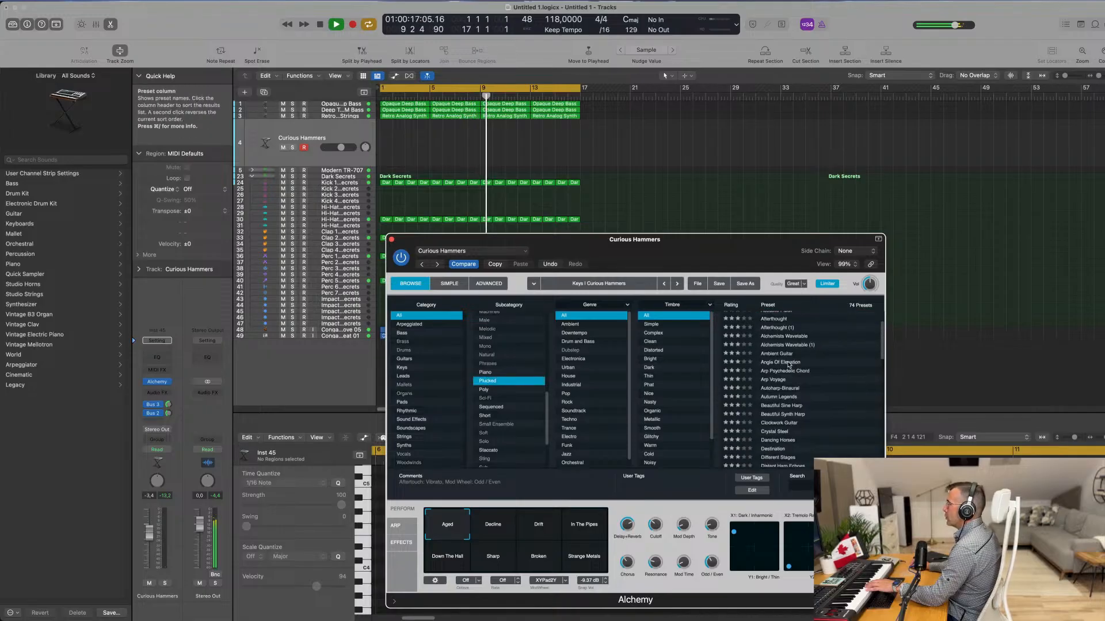
click(790, 391)
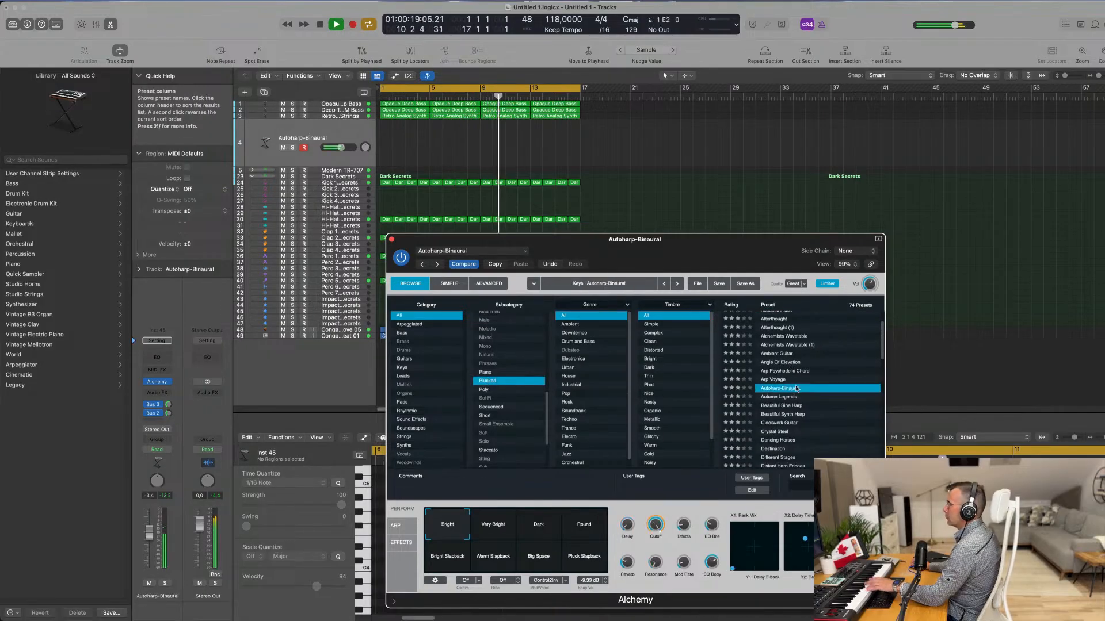
Step: Load the Beautiful Sine Harp preset and lower the new track's volume, first to -5.9 dB and then further
drag(149, 532, 150, 540)
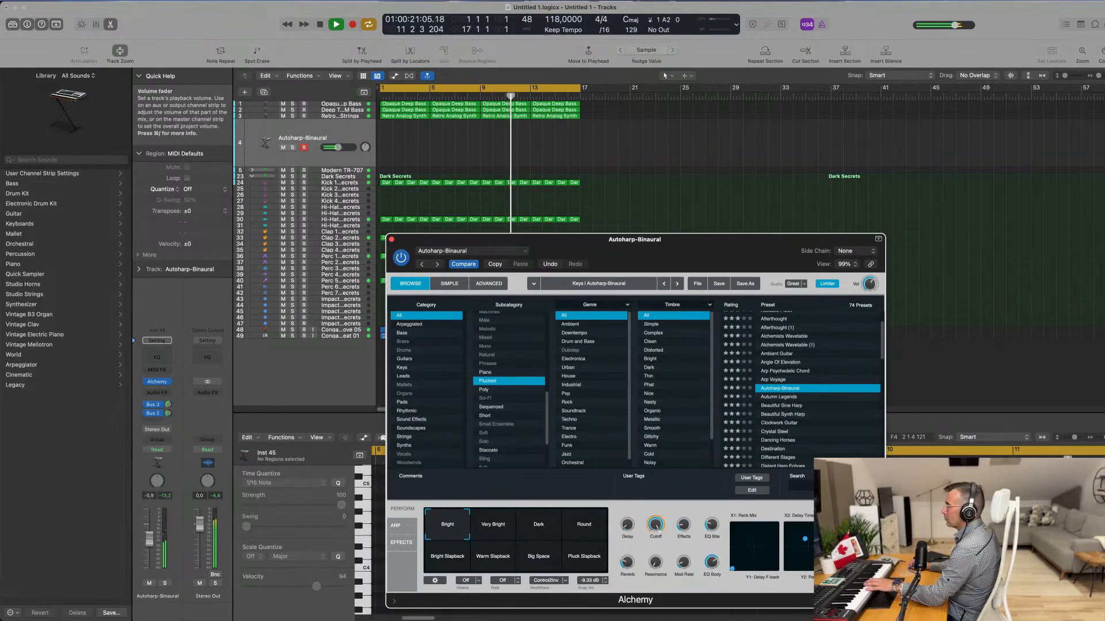
click(783, 406)
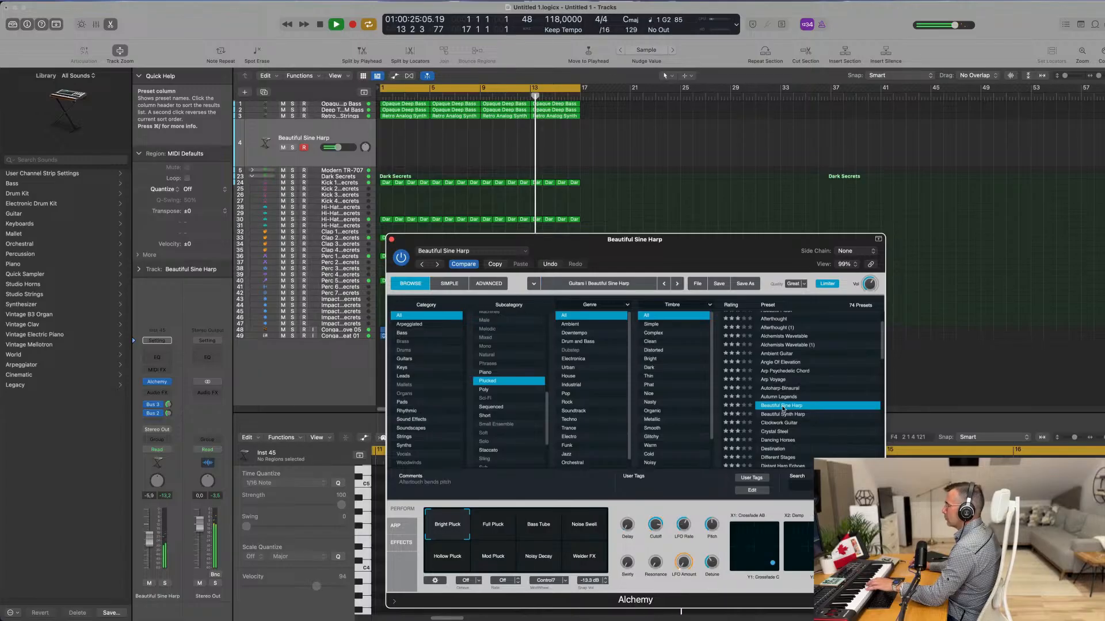
drag(338, 147, 332, 148)
Step: Load the Dancing Horses preset and audition its String Pluck, Resonant, Bright, Wobbly and Grainy variations
click(778, 441)
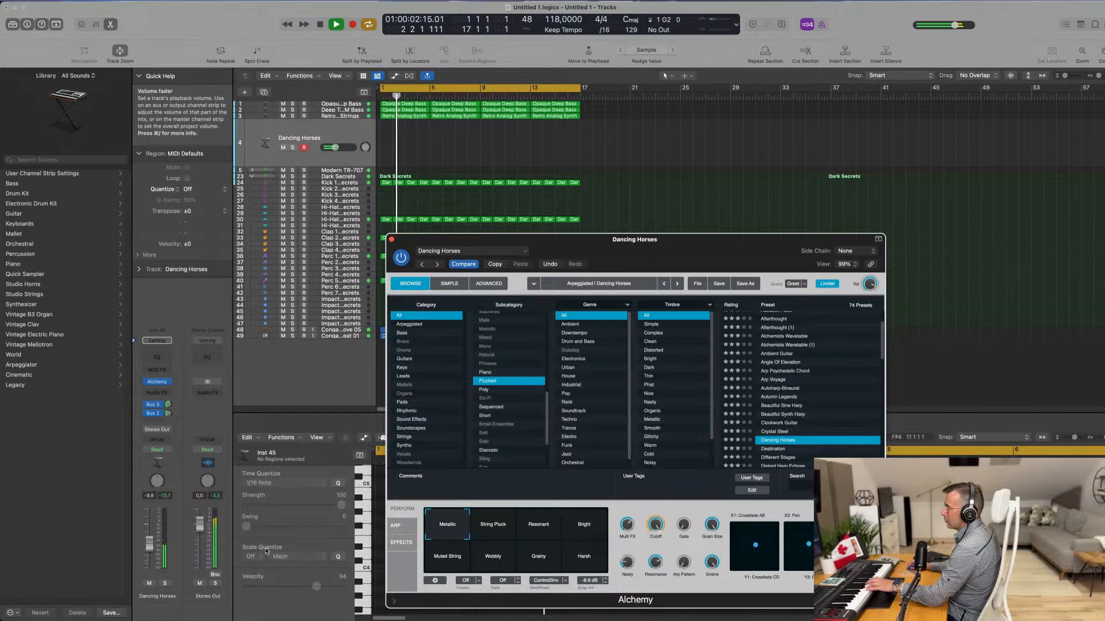
click(493, 529)
click(534, 532)
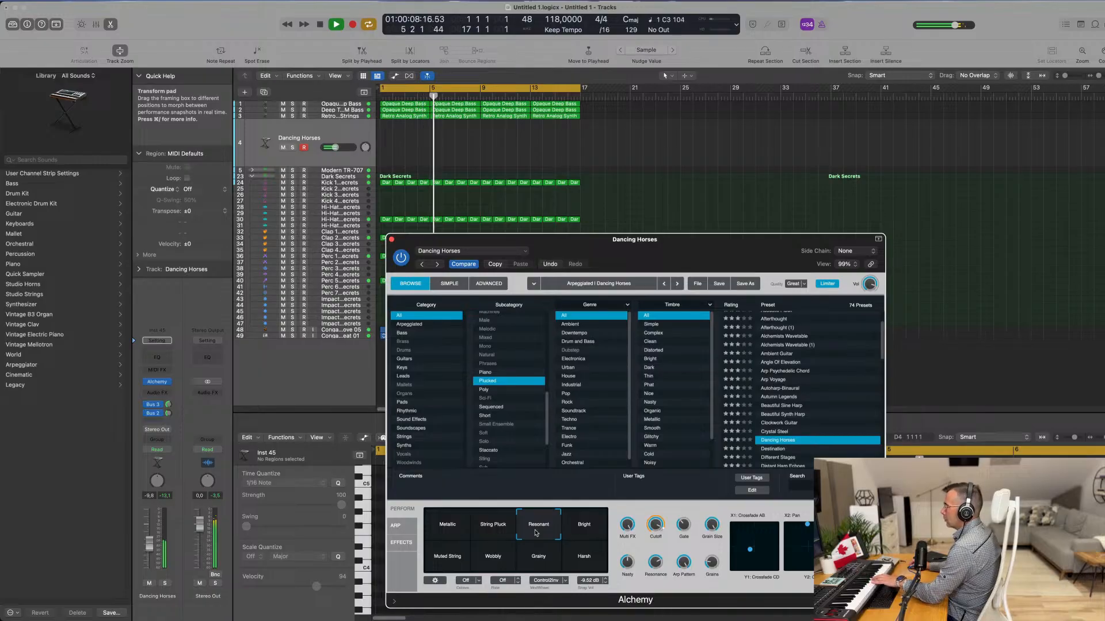
click(579, 540)
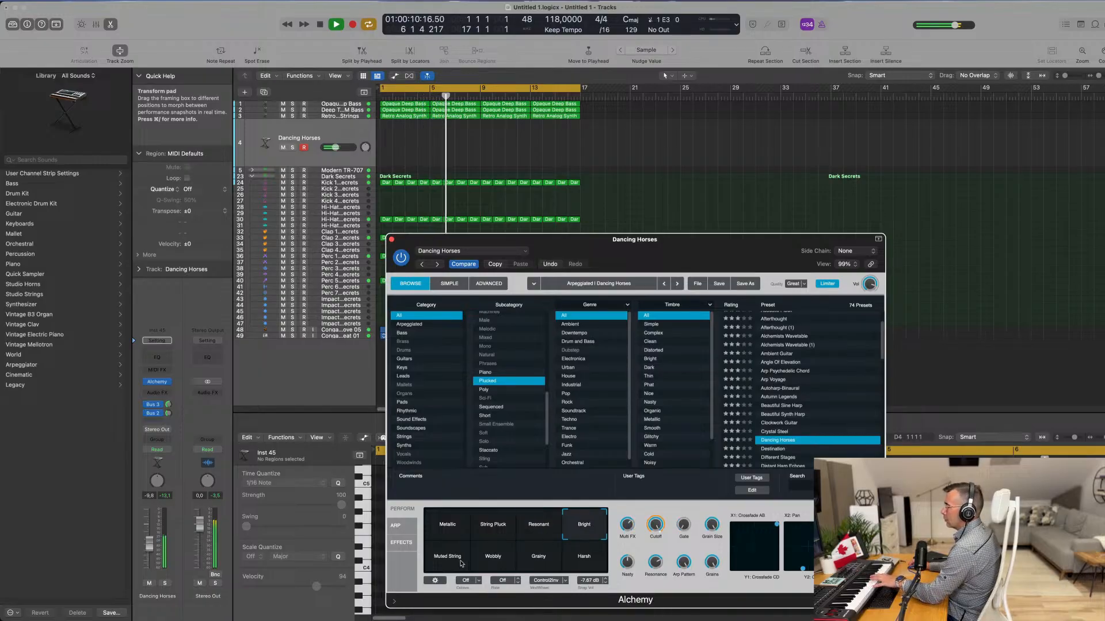
click(494, 562)
click(541, 557)
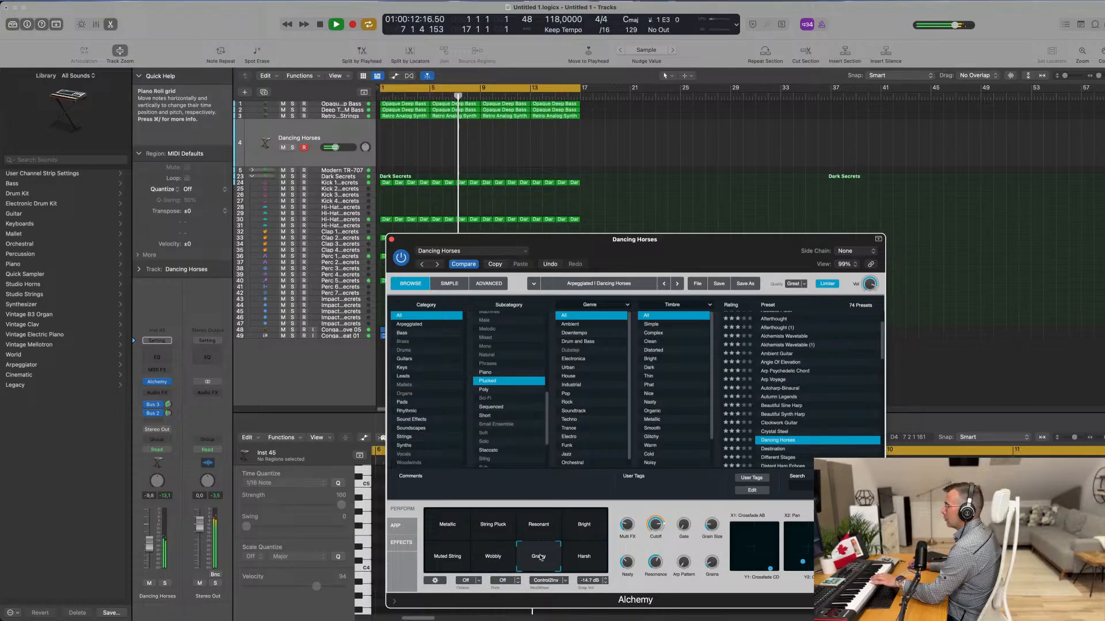
Step: Load the Destination preset from the Plucked list and move the Alchemy window so more of its controls are reachable
scroll(843, 367, down, 3)
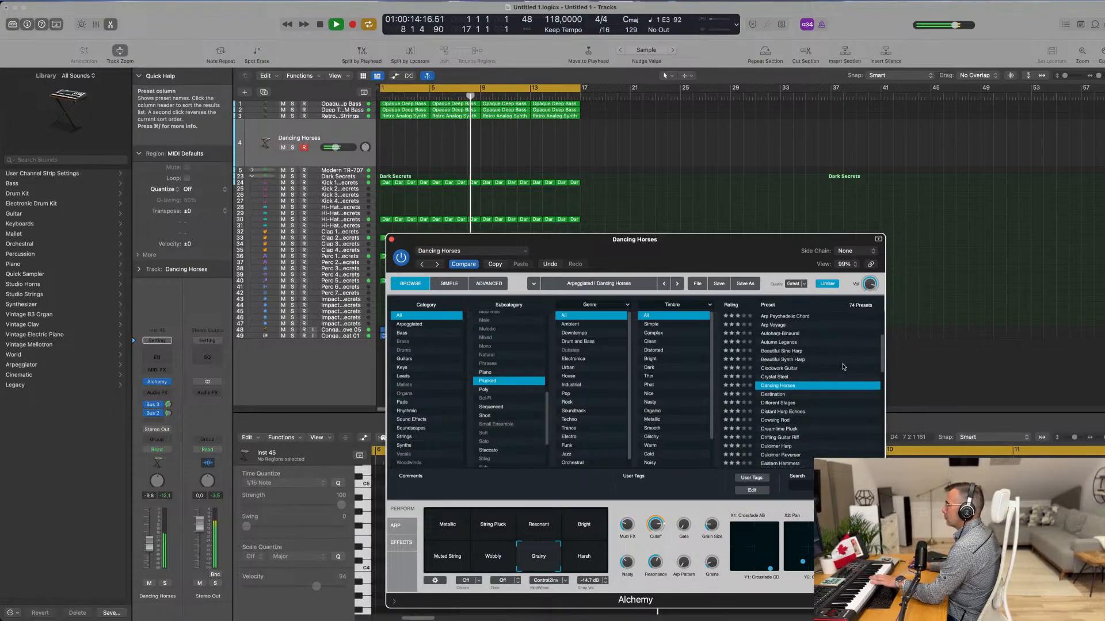
click(757, 396)
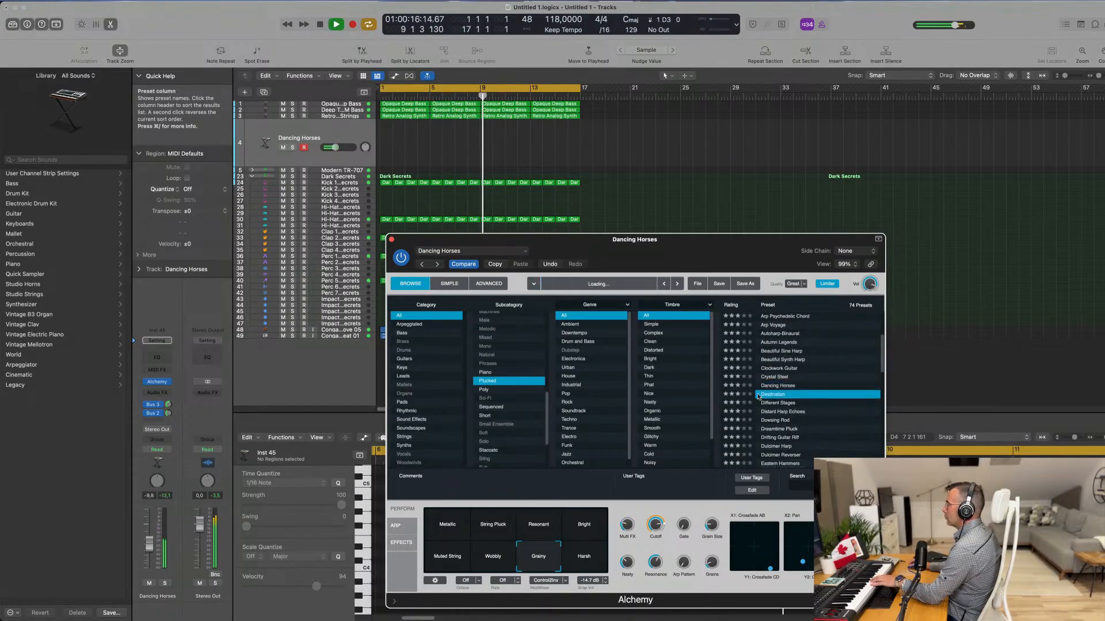
drag(712, 246, 766, 207)
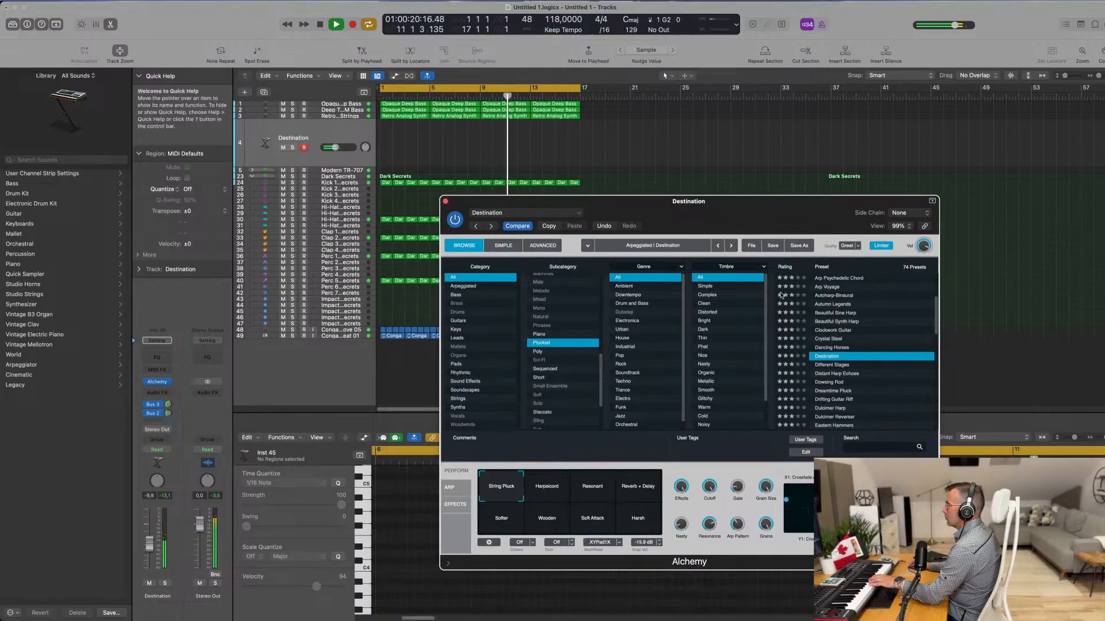
Step: Audition the Different Stages preset with its Thinner and String Arp variations, and load Dowsing Rod in its place
click(842, 365)
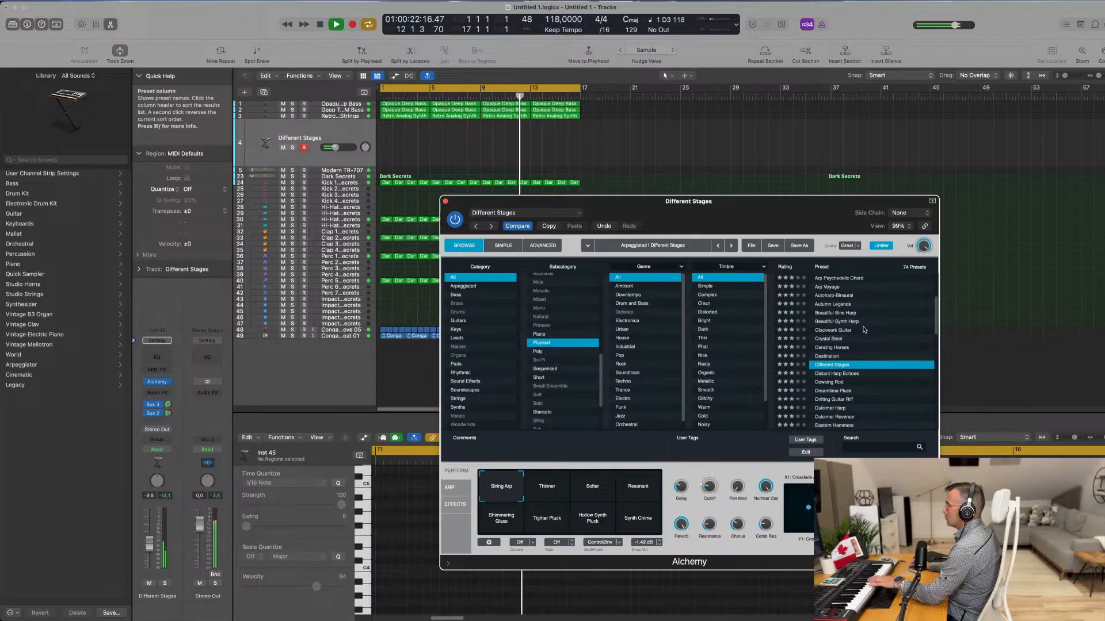
click(562, 496)
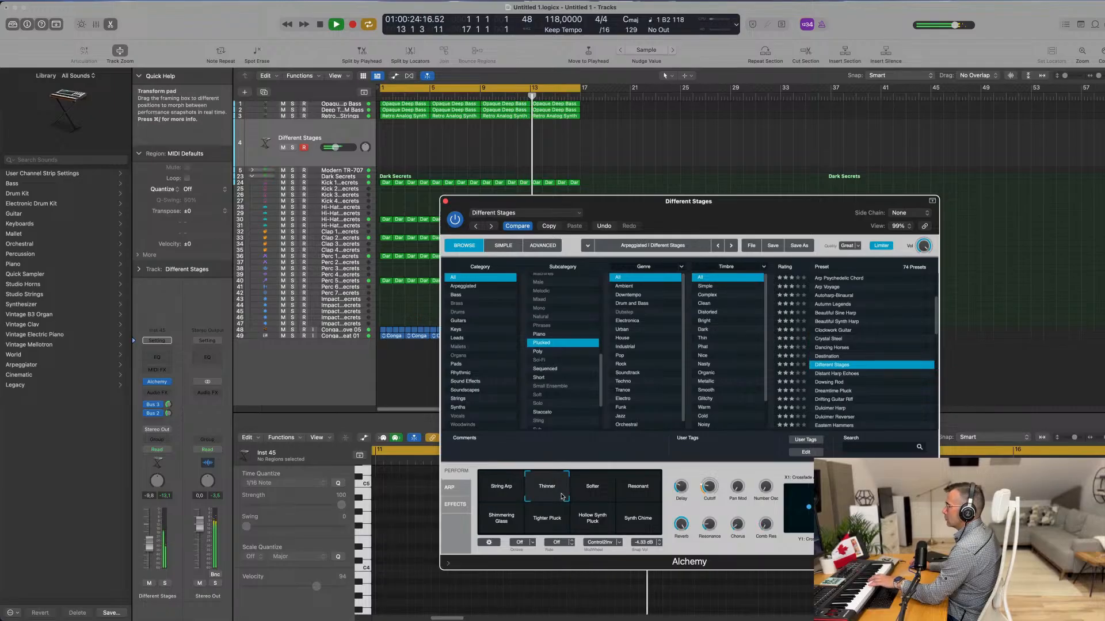
click(513, 493)
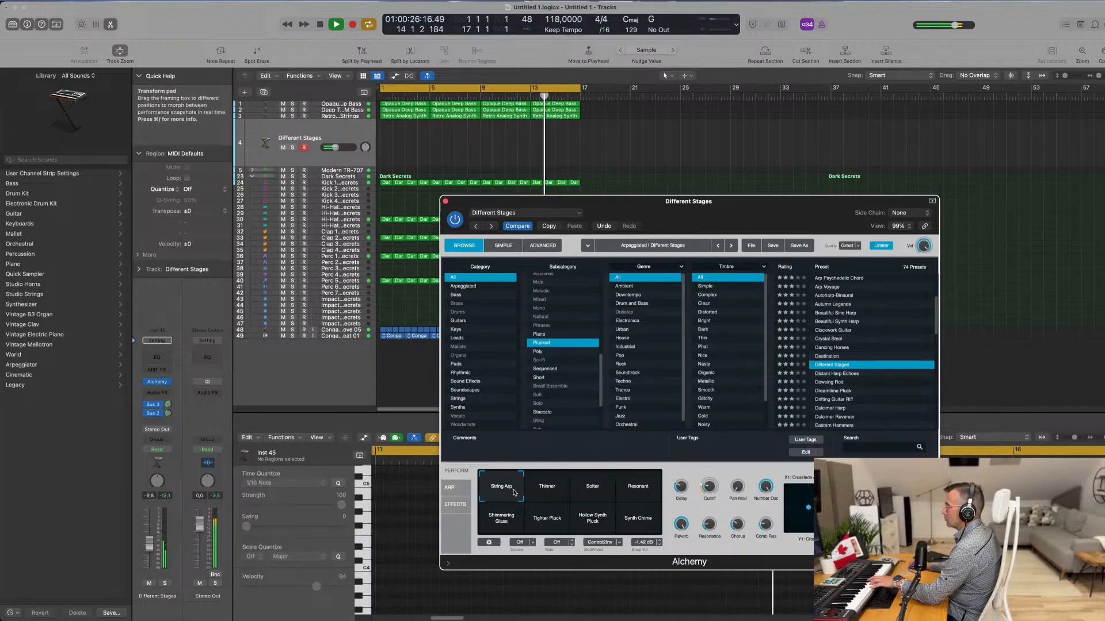
click(828, 383)
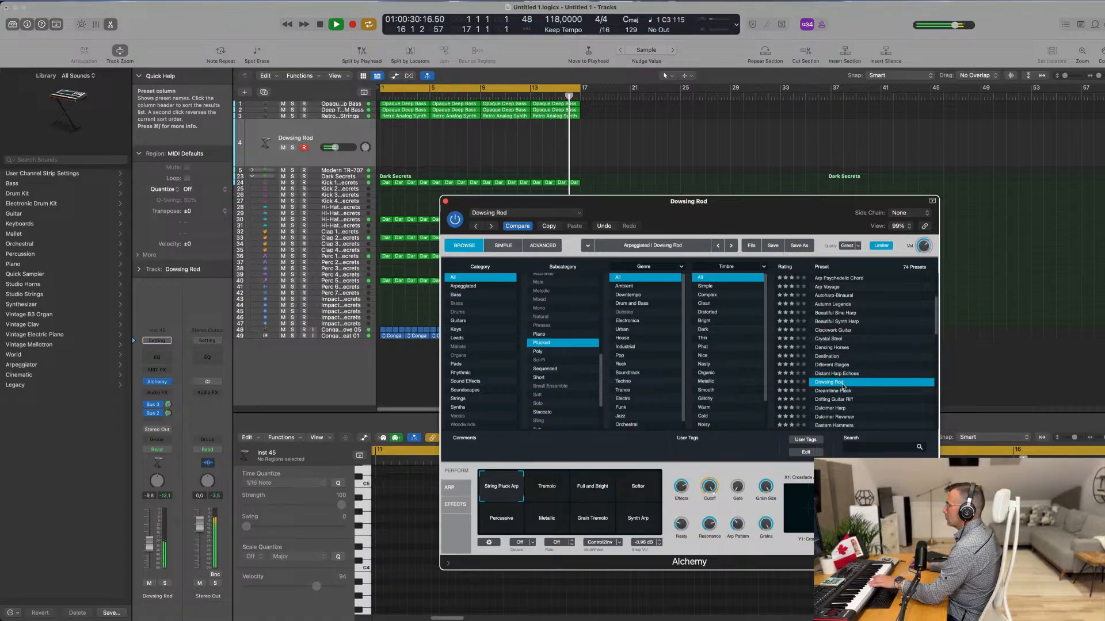
Step: Load the Dreamtime Pluck preset, audition its Growing and Brighter variations, and adjust the track's volume to fit the mix
click(835, 391)
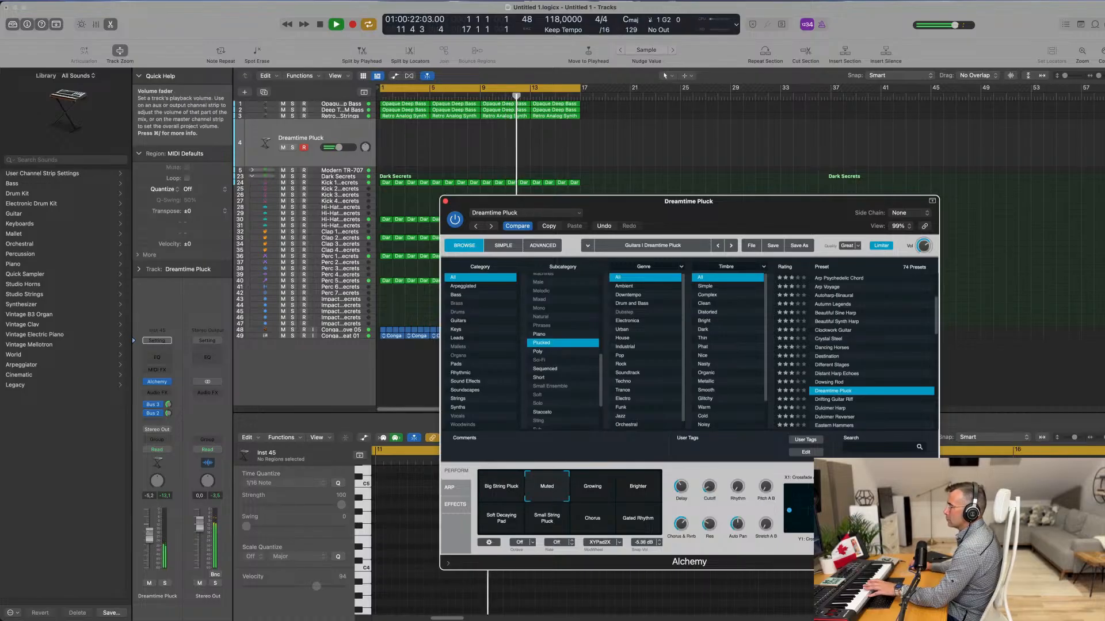
drag(144, 551, 150, 533)
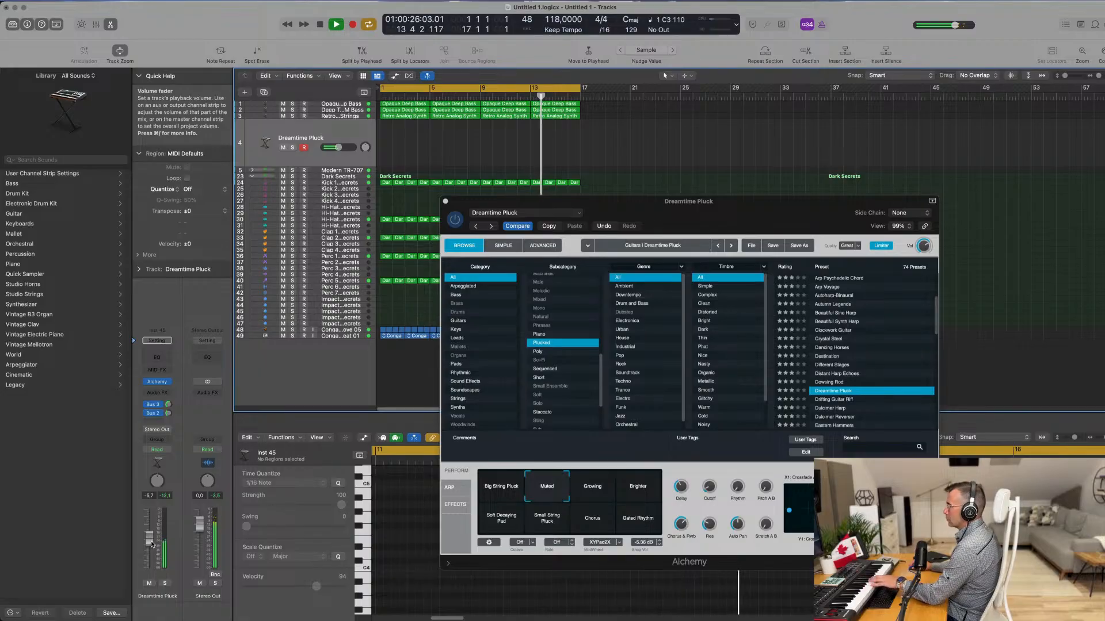
click(595, 492)
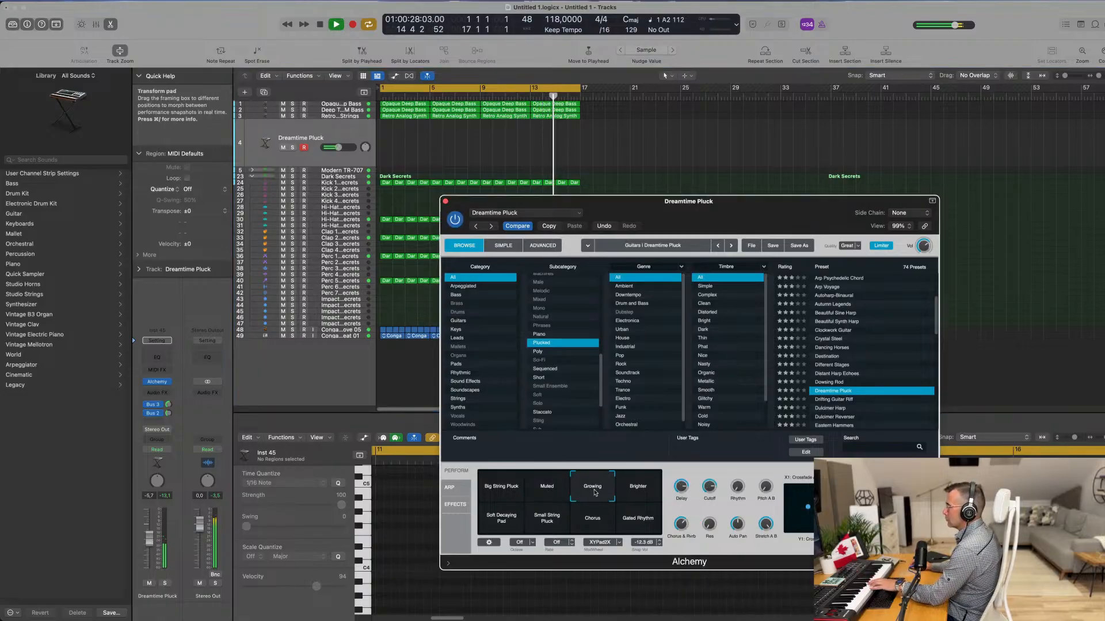
click(637, 496)
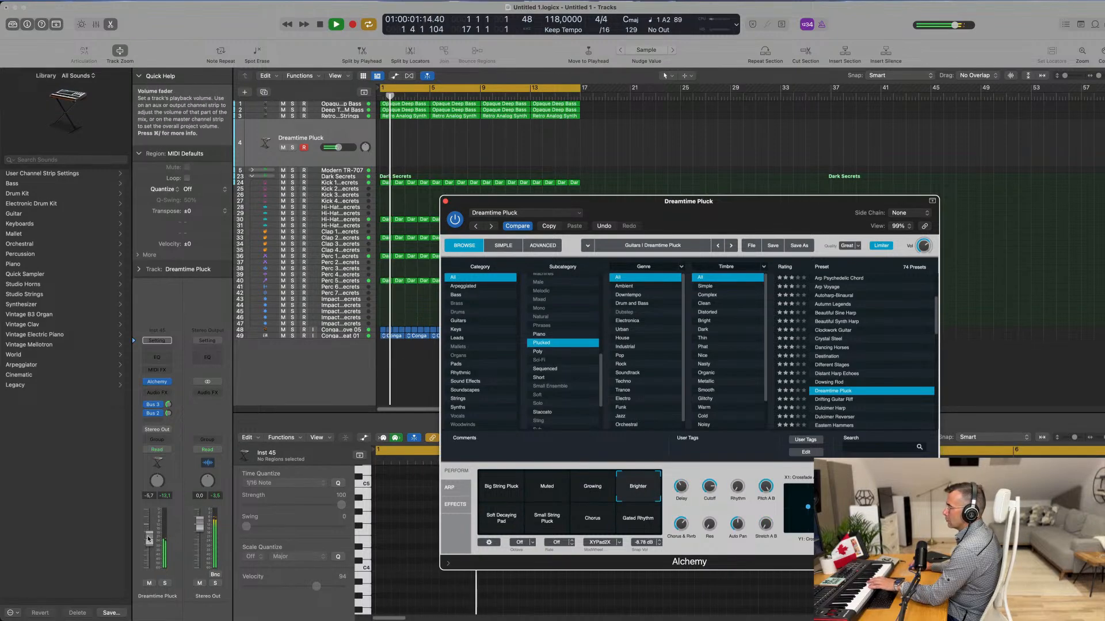
drag(150, 539, 150, 543)
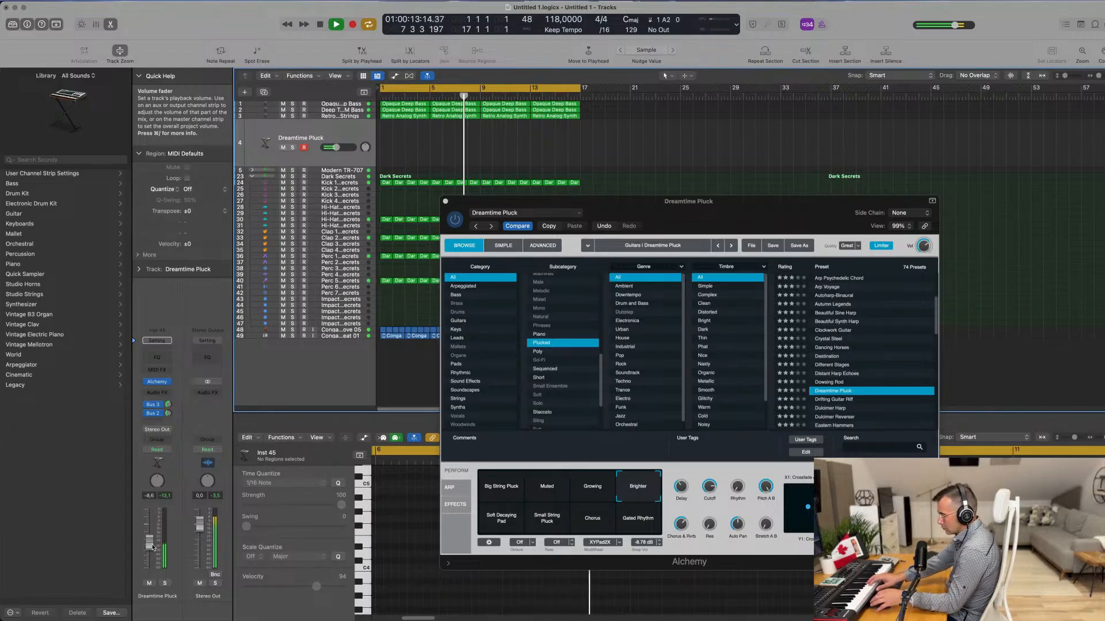
Step: Record a short plucked riff on the Dreamtime Pluck track around bar 9 and move its region to bar 1
key(r)
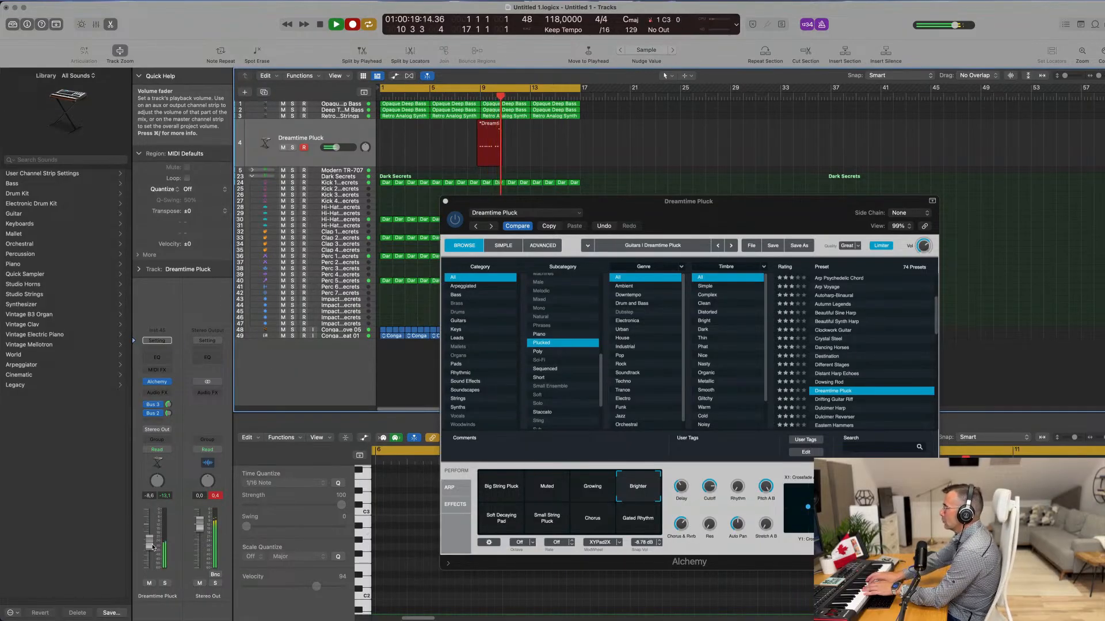
key(space)
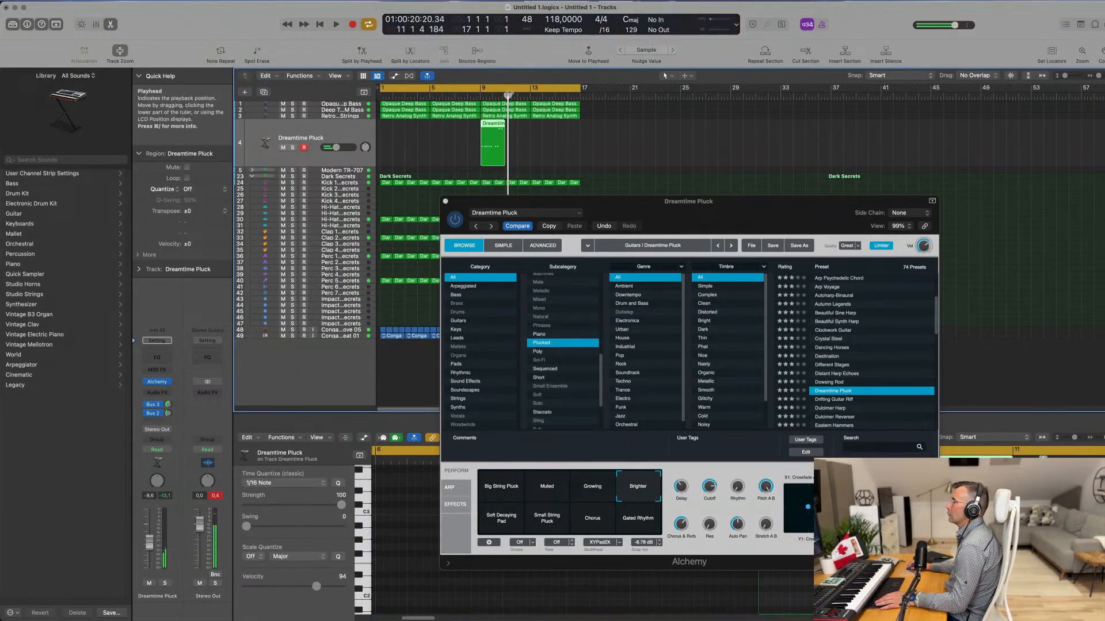
drag(492, 127, 389, 127)
key(space)
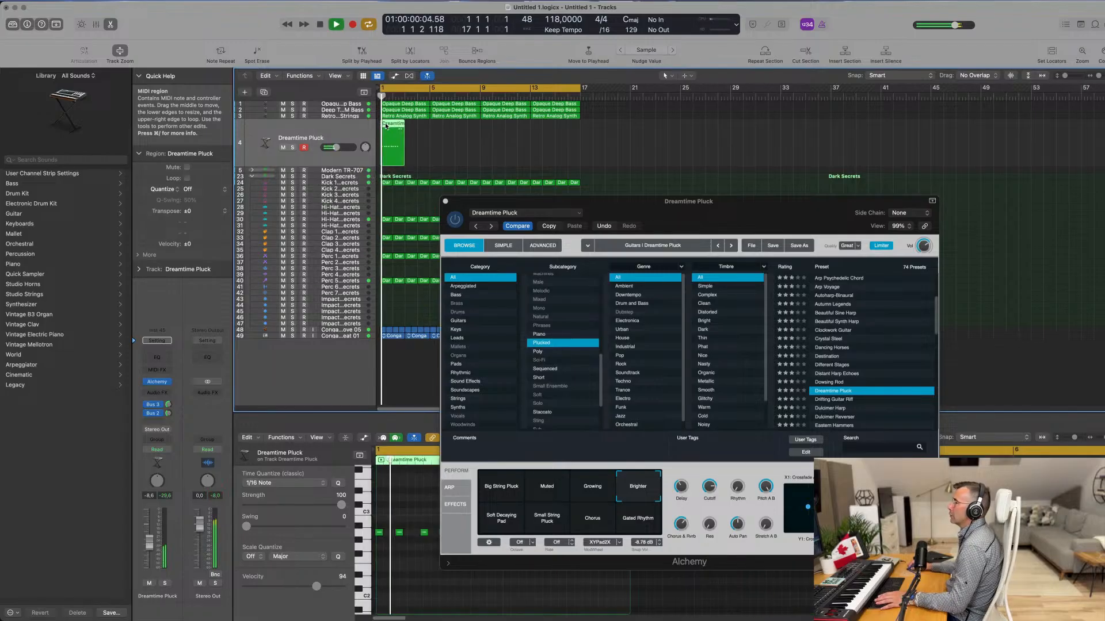
Step: Uncover the recorded riff in the Piano Roll and quantize all of its notes to 1/16 Note
drag(498, 202, 724, 169)
key(space)
click(391, 124)
double_click(392, 124)
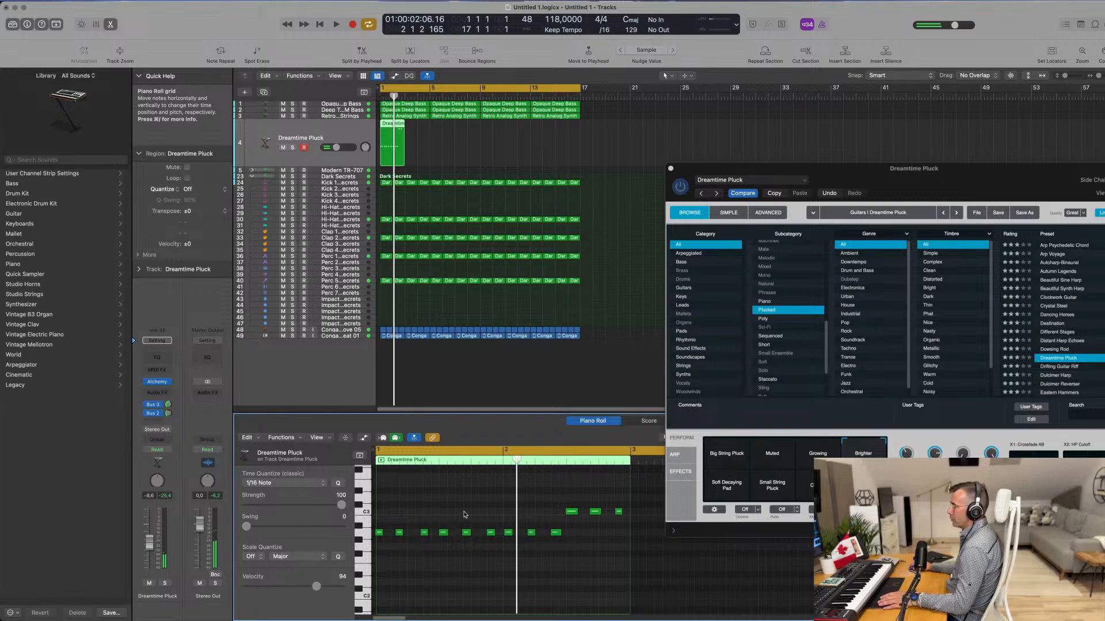
key(super+a)
key(space)
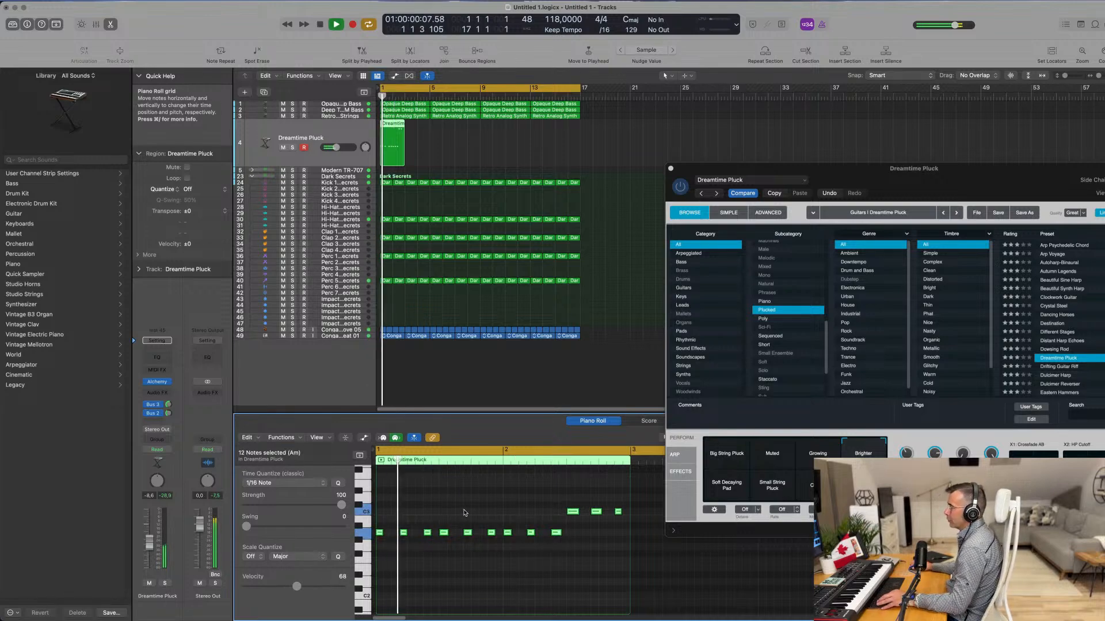
scroll(465, 512, down, 1)
key(space)
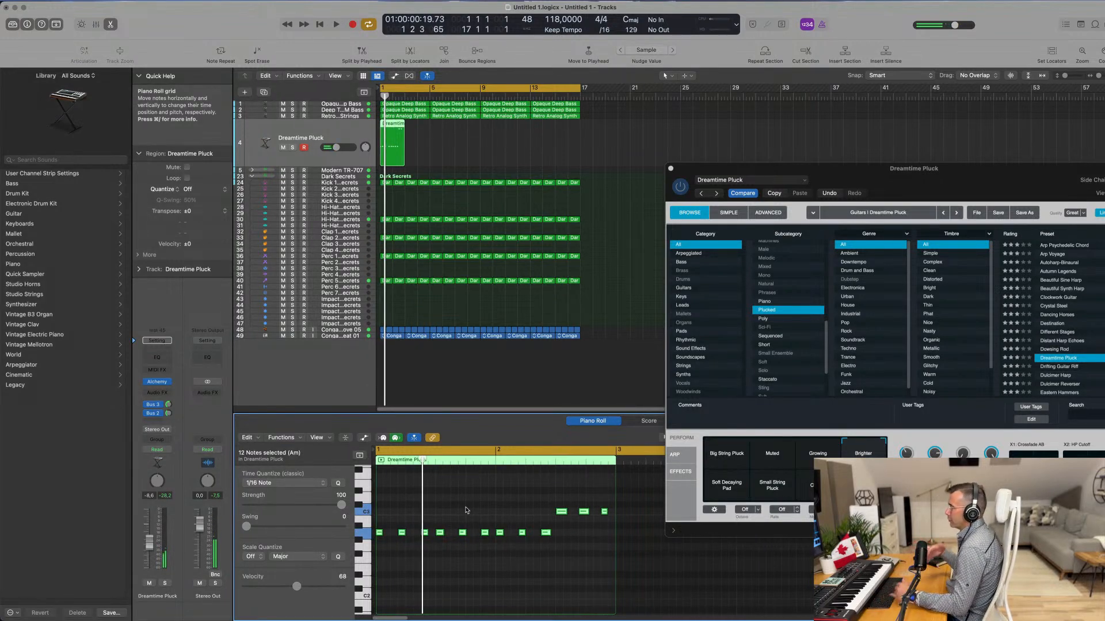
scroll(466, 510, down, 1)
Step: Align the start edge of the riff's region with bar 1 and show the Mixer
drag(934, 171, 882, 136)
key(space)
drag(723, 133, 702, 167)
key(space)
drag(461, 150, 381, 146)
key(x)
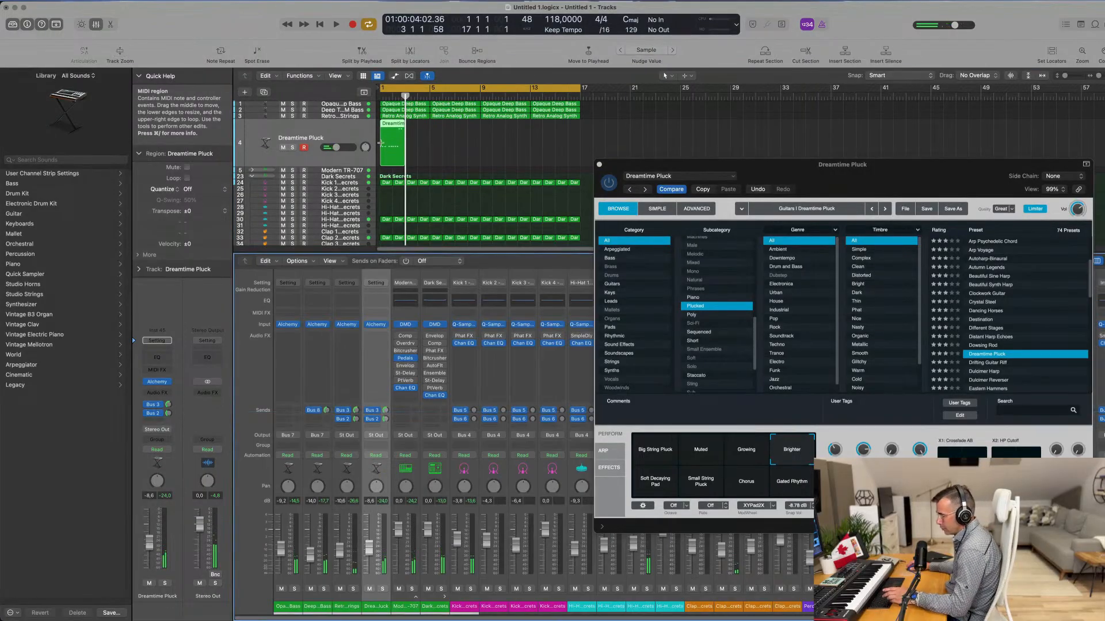
Step: Repeat the two-bar Dreamtime Pluck region until it fills 16 bars, and play the loop with it
key(super+r)
key(super+r)
key(super+r)
key(super+r)
key(super+r)
key(super+r)
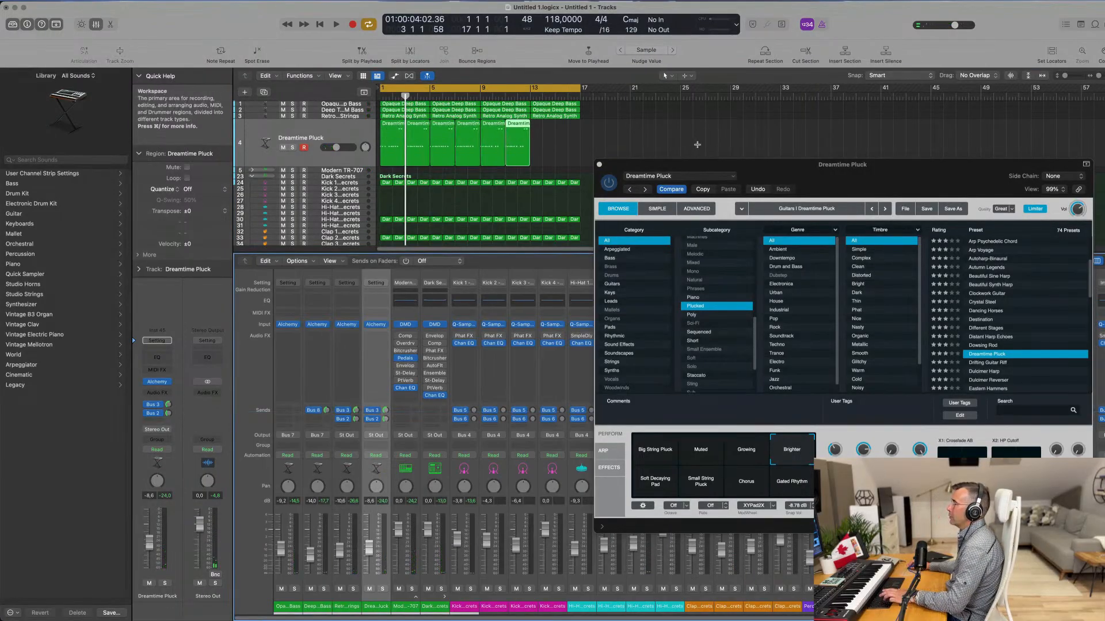
drag(821, 169, 700, 107)
key(space)
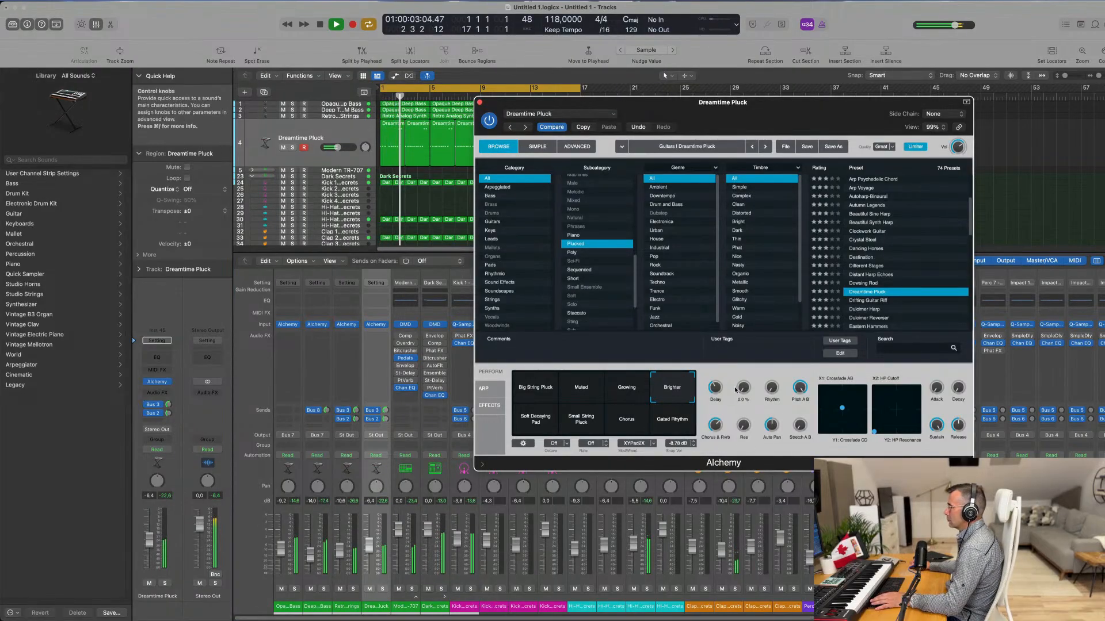
key(space)
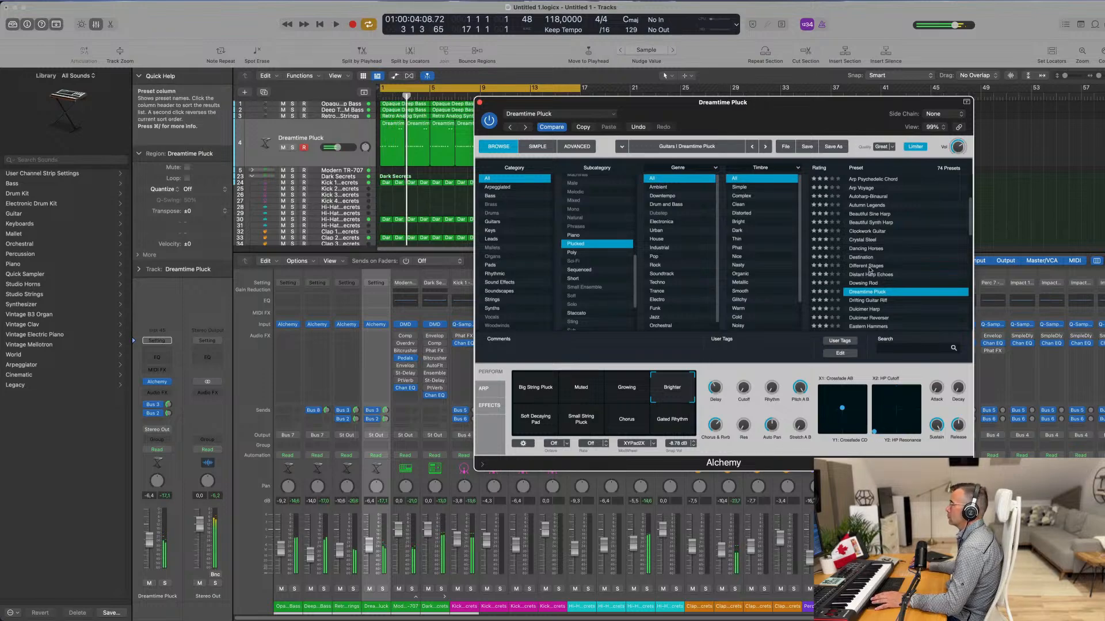
Step: Duplicate the Dreamtime Pluck track with its Alchemy settings and mute the original track
drag(808, 105, 868, 95)
click(348, 131)
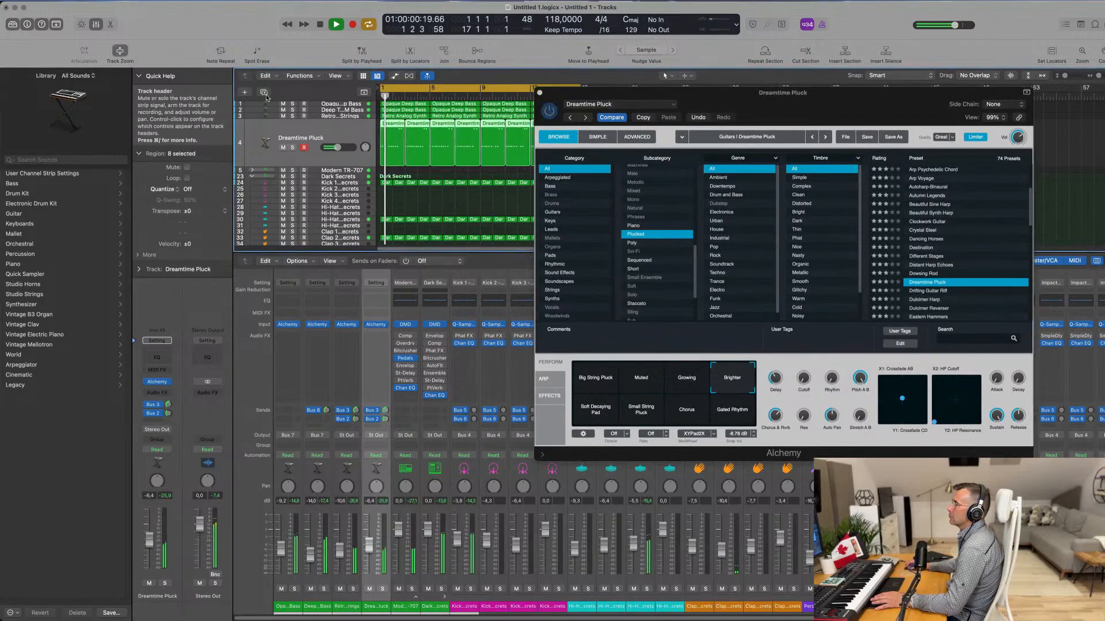
drag(782, 97, 773, 146)
click(283, 122)
click(280, 137)
key(space)
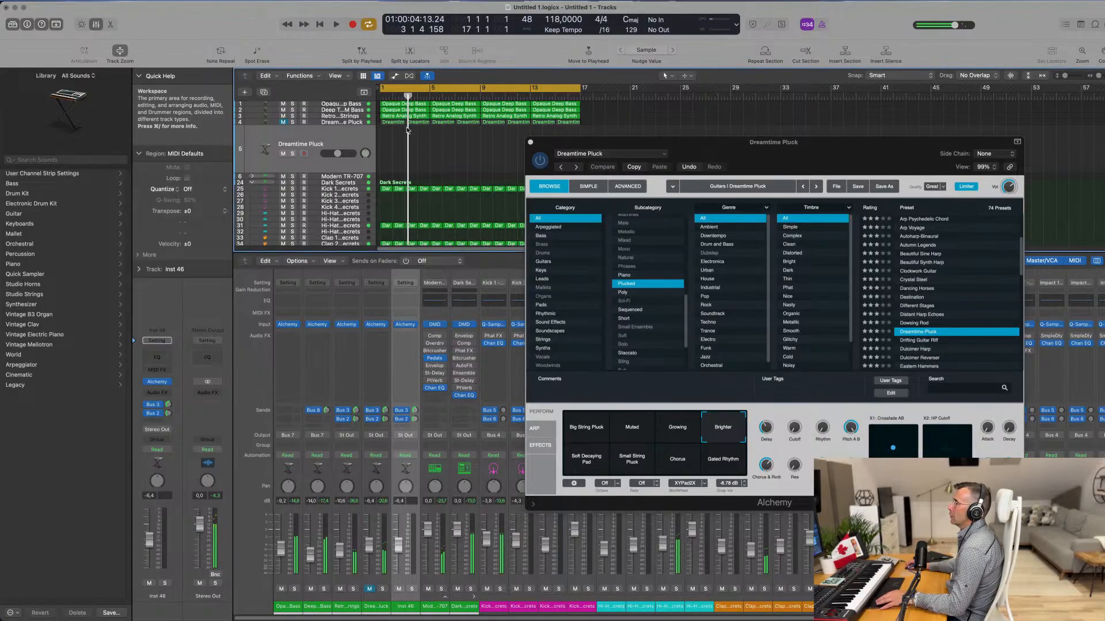
Step: Copy all eight riff regions from the muted track onto the duplicate track and play them
drag(389, 134, 597, 129)
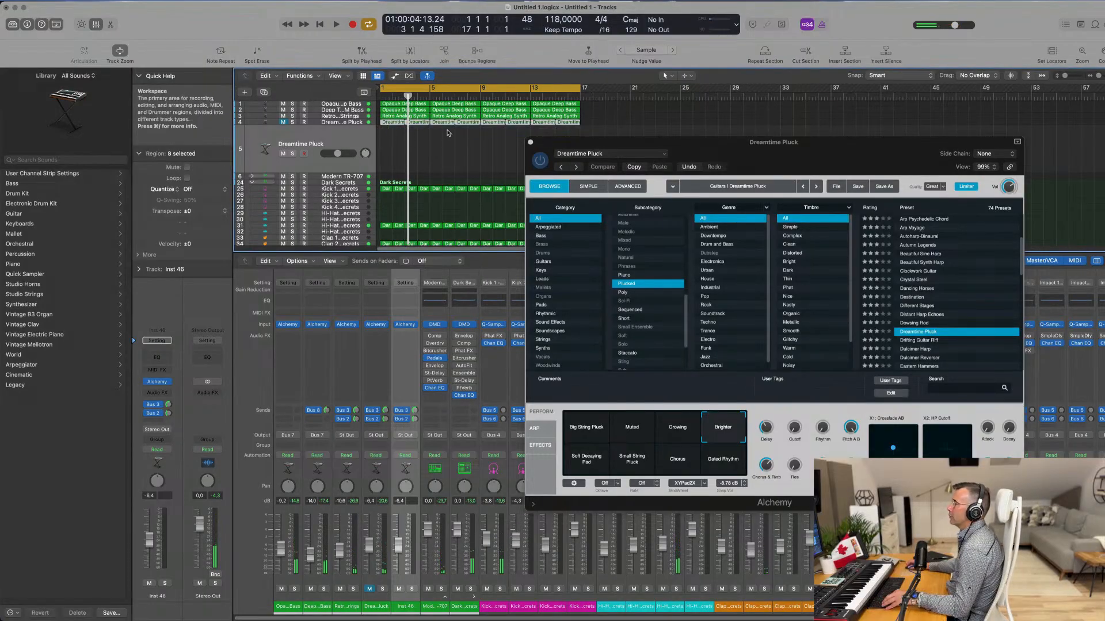
drag(392, 123, 396, 146)
key(space)
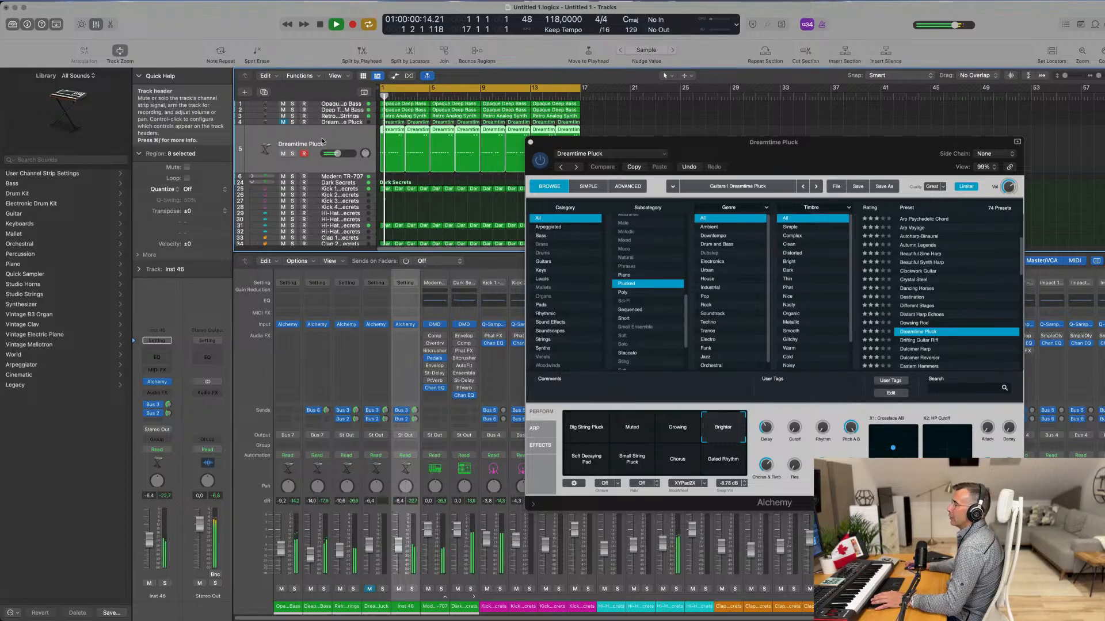
Step: Load the Drifting Guitar Riff preset in the duplicate track's Alchemy instrument
key(space)
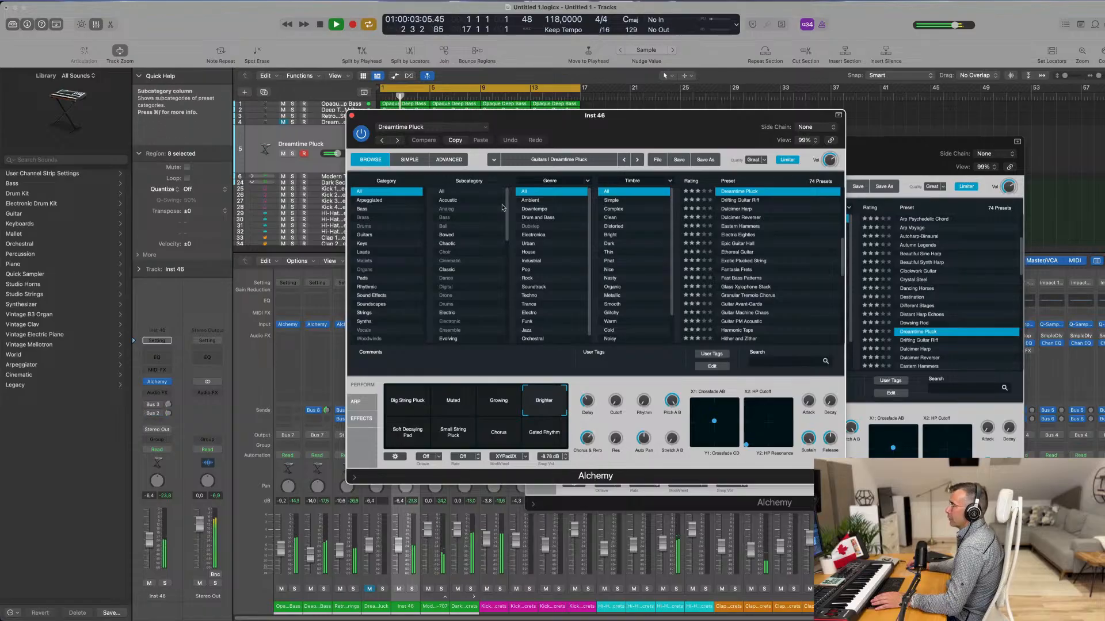
drag(658, 120, 800, 104)
click(883, 183)
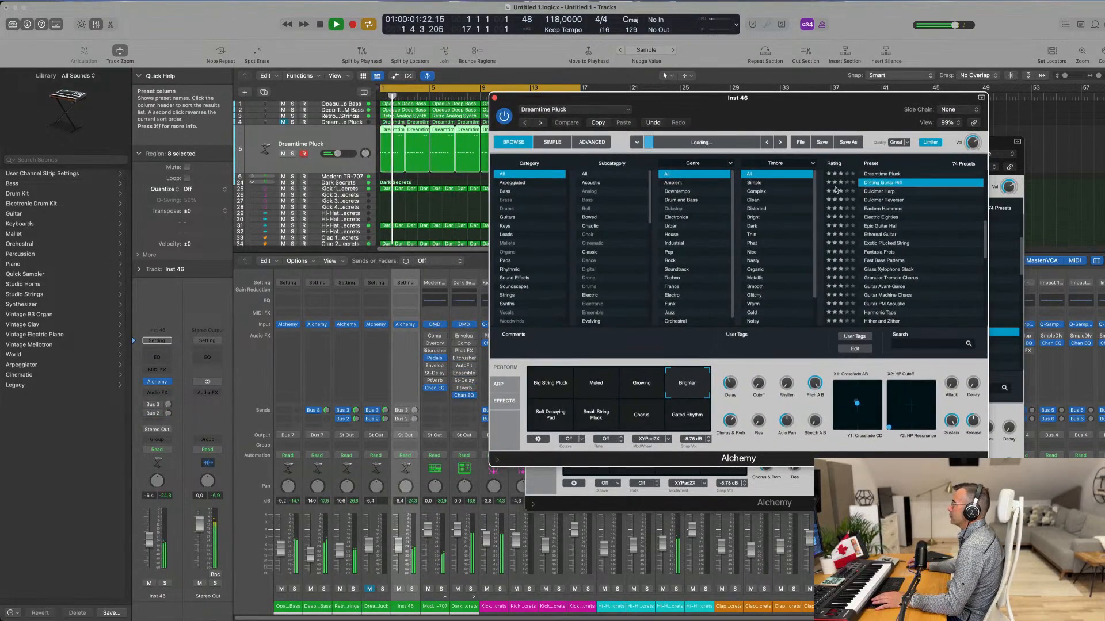
drag(819, 118, 809, 170)
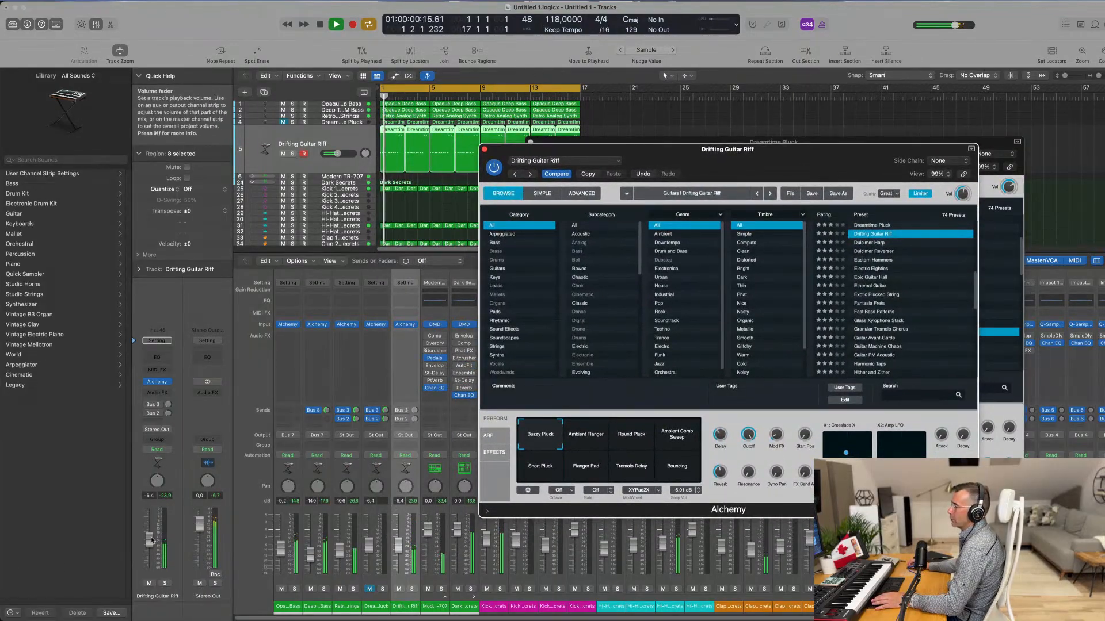
Step: Raise the Drifting Guitar Riff track's volume to -4.6 dB and check it briefly in solo
drag(151, 542, 151, 534)
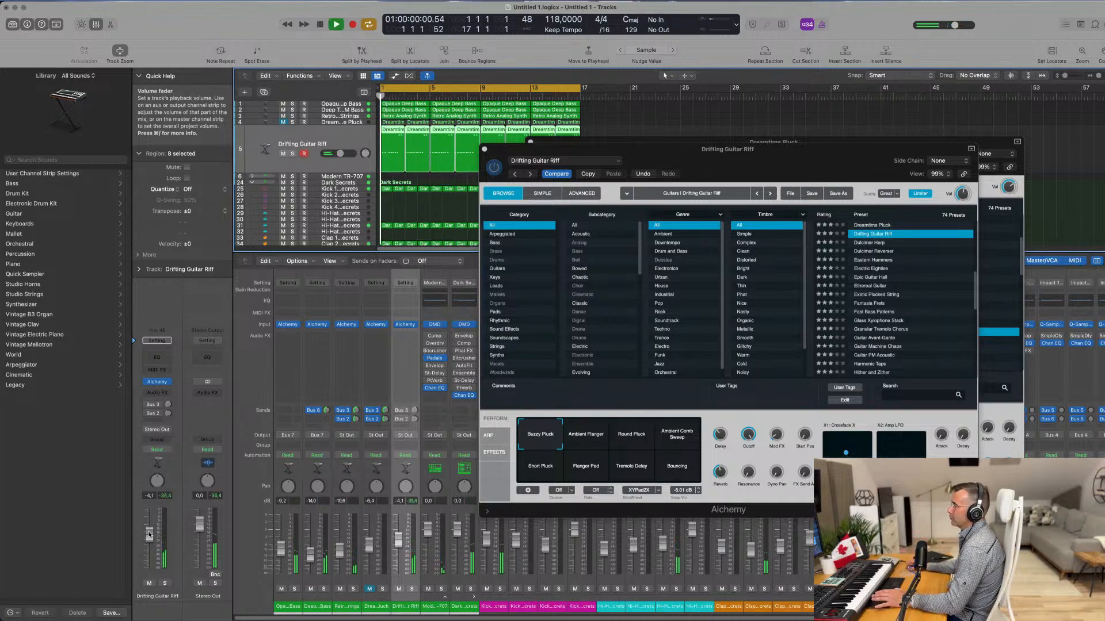
click(165, 584)
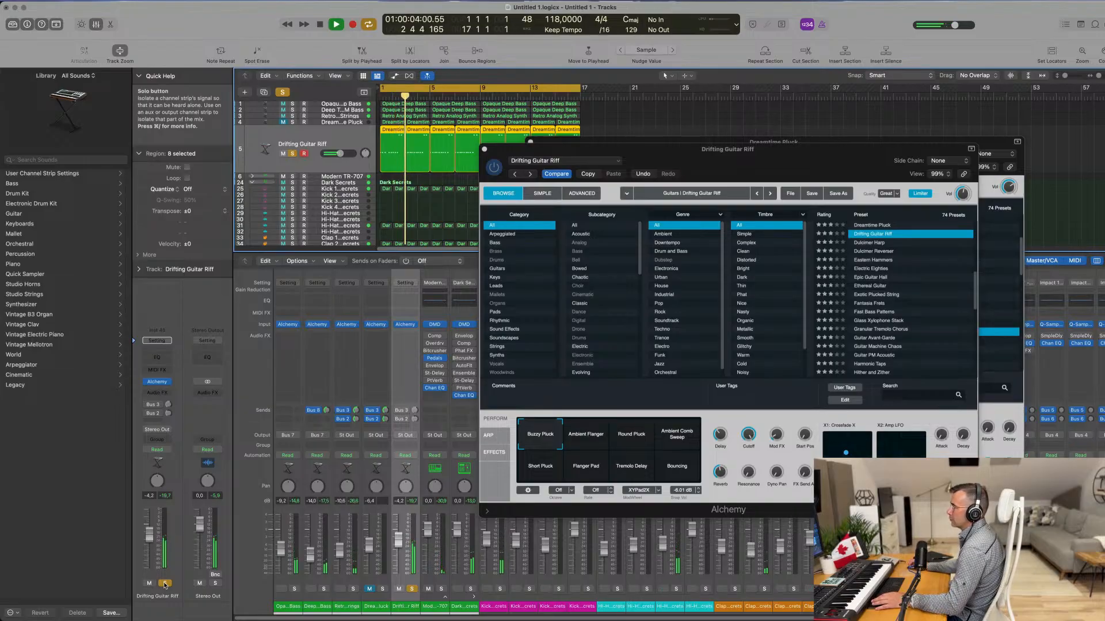
click(165, 584)
Step: Close the Alchemy windows of both plucked tracks
drag(633, 150, 556, 206)
click(408, 206)
drag(757, 144, 616, 223)
click(391, 222)
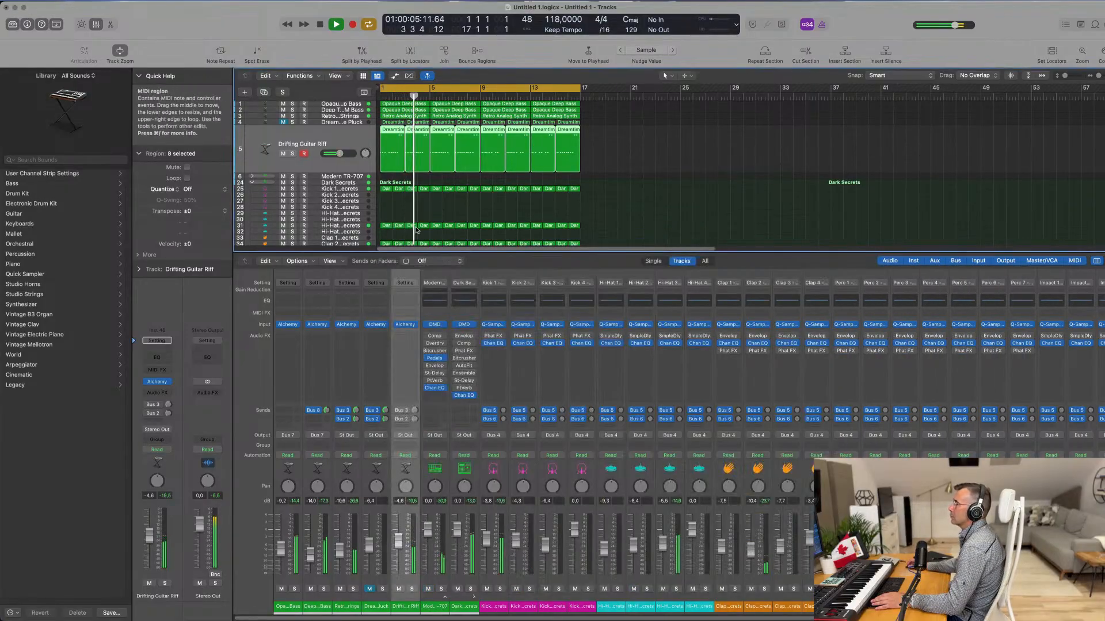
Step: Deselect the regions and listen to the 16-bar loop from its beginning with the second plucked track
scroll(615, 209, down, 1)
scroll(615, 207, up, 1)
click(614, 201)
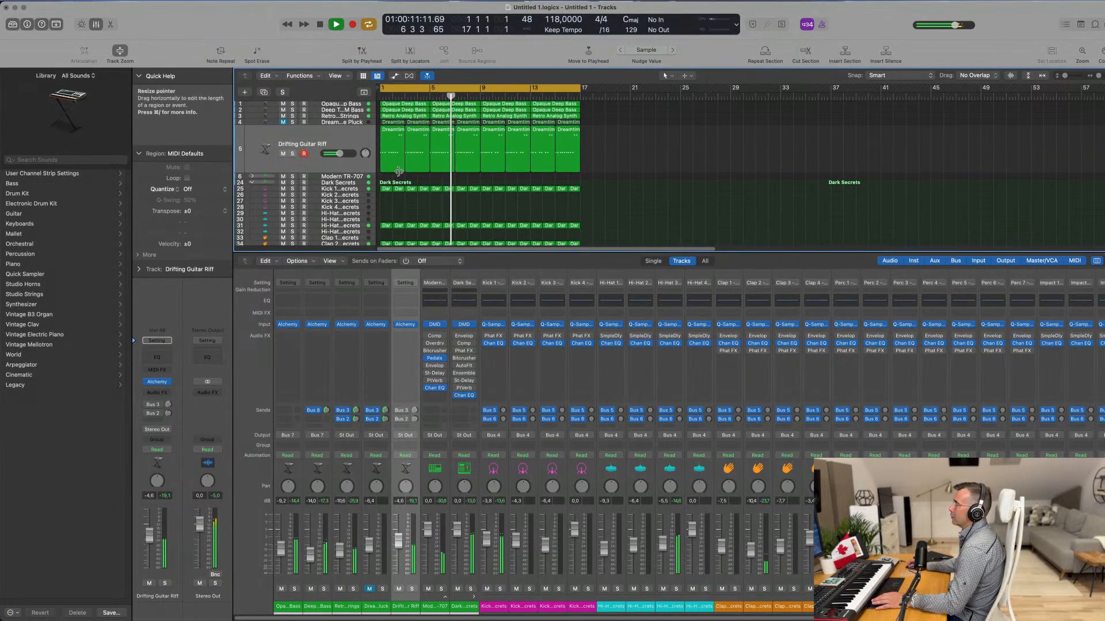
key(Return)
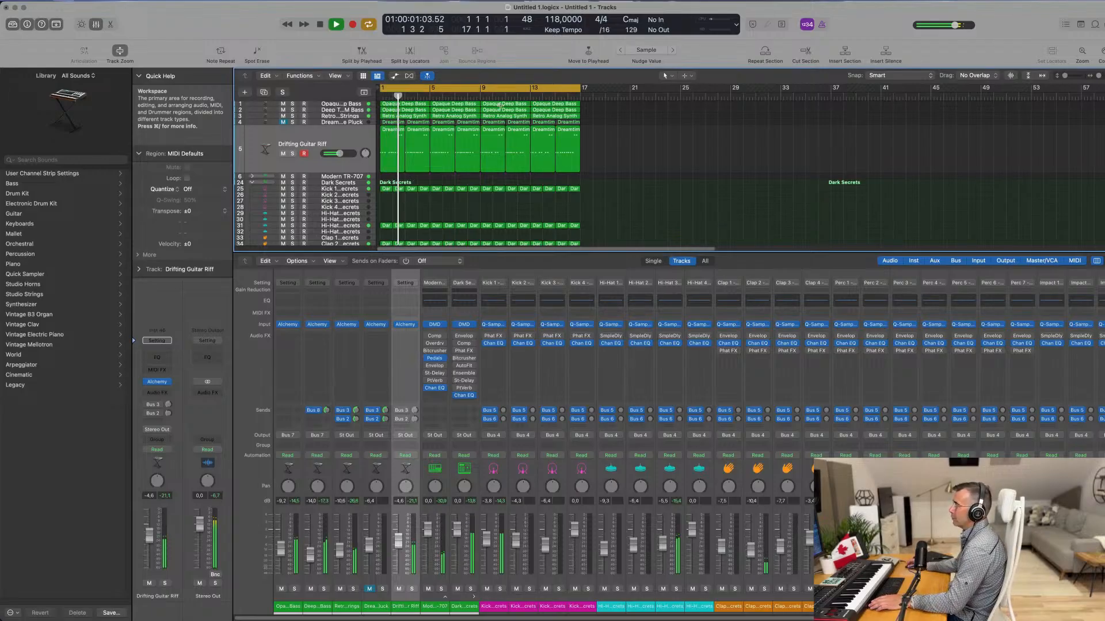
key(super+s)
key(Escape)
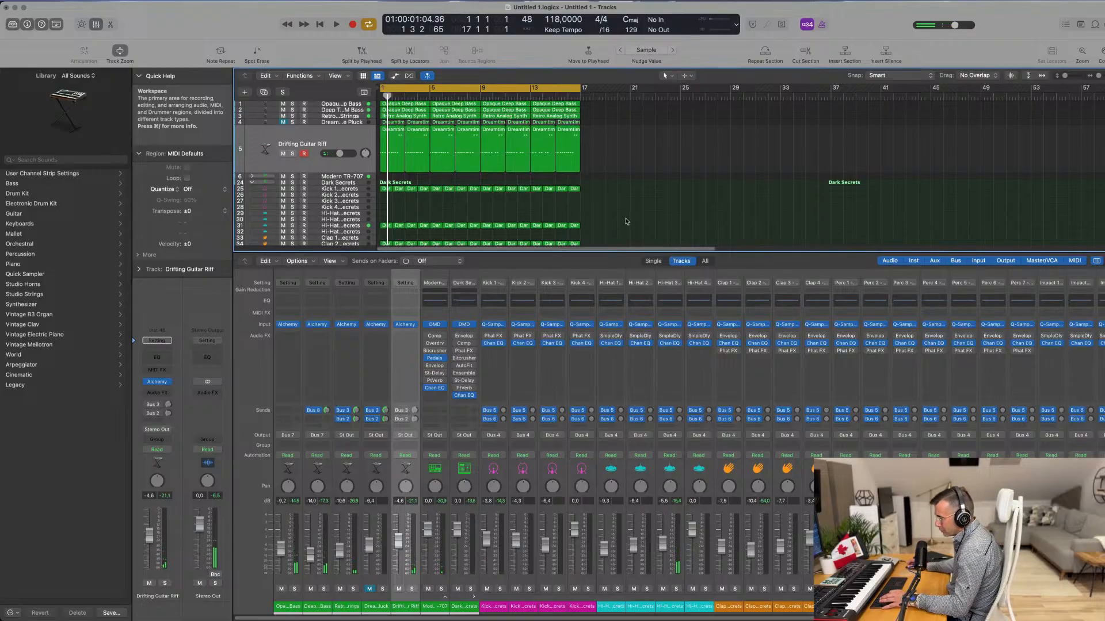
Step: Hide the Mixer and repeat all regions until the arrangement fills 64 bars
key(x)
key(space)
scroll(602, 437, right, 2)
scroll(601, 437, left, 1)
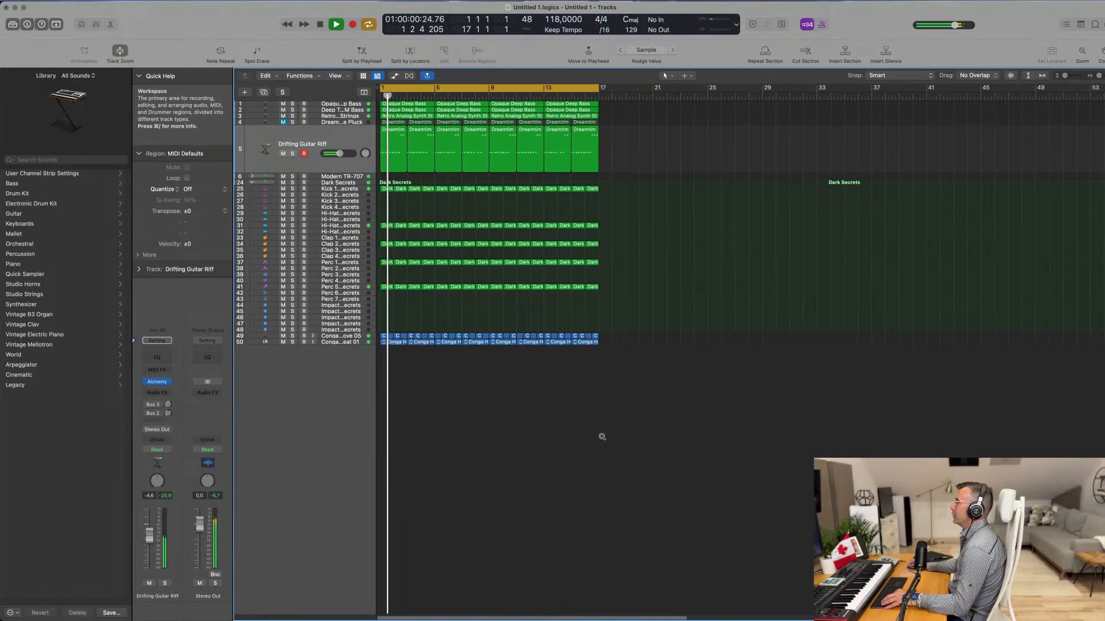
scroll(602, 436, right, 1)
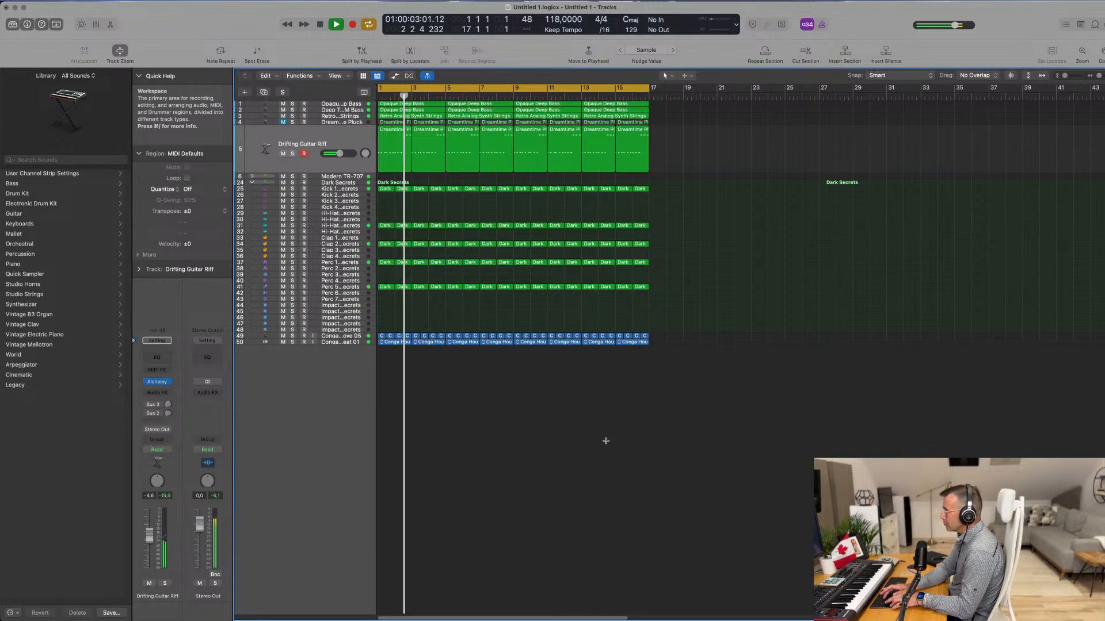
key(super+a)
key(super+r)
key(super+r)
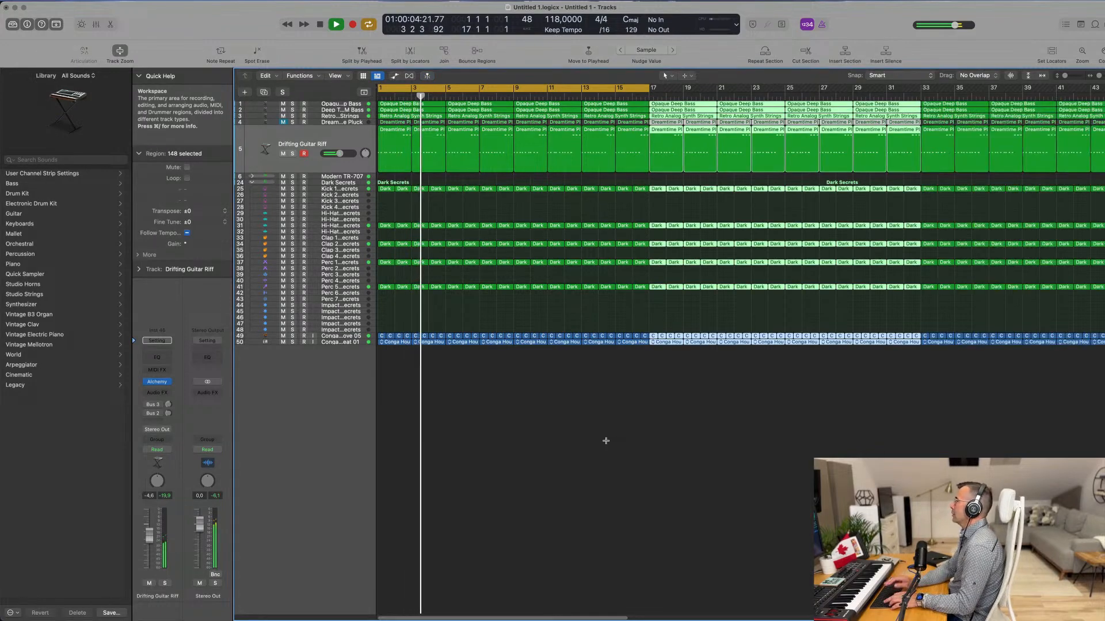
Step: Fit the extended arrangement in view and show the Secondary Ruler with the time scale
key(super+Left)
key(super+Left)
key(super+Left)
key(super+Left)
key(super+Left)
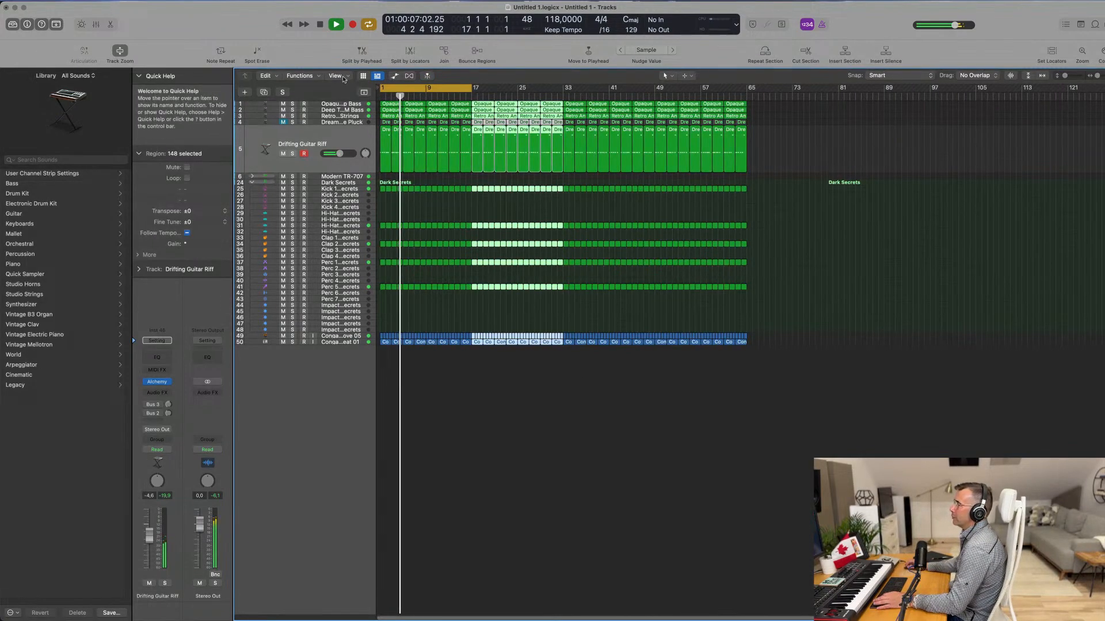
click(346, 78)
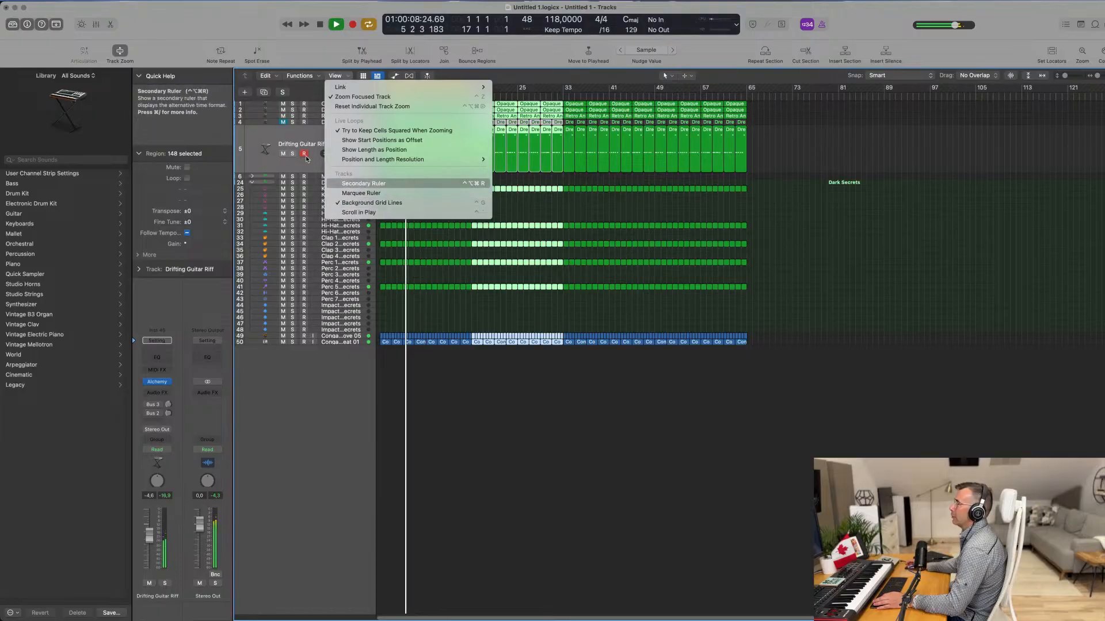
click(364, 183)
Step: Extend the cycle range to bar 65 and repeat the entire 64-bar arrangement after it
drag(470, 96, 747, 96)
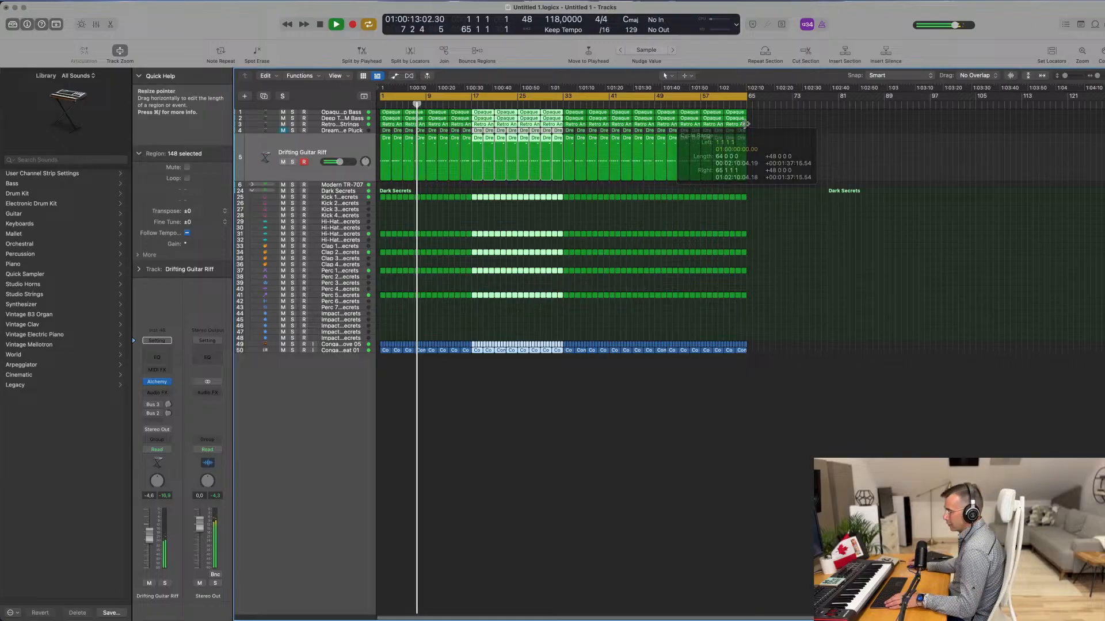
key(super+a)
key(super+r)
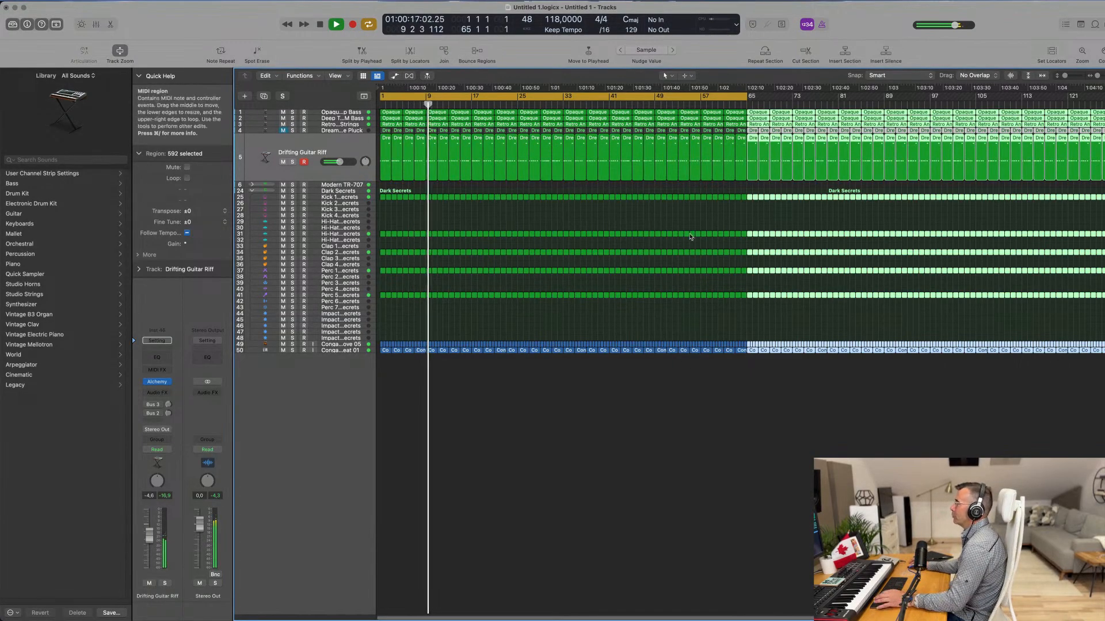
Step: Extend the cycle range to bar 129, deselect all regions and fit the whole arrangement in view
drag(750, 97, 1104, 105)
click(626, 230)
key(z)
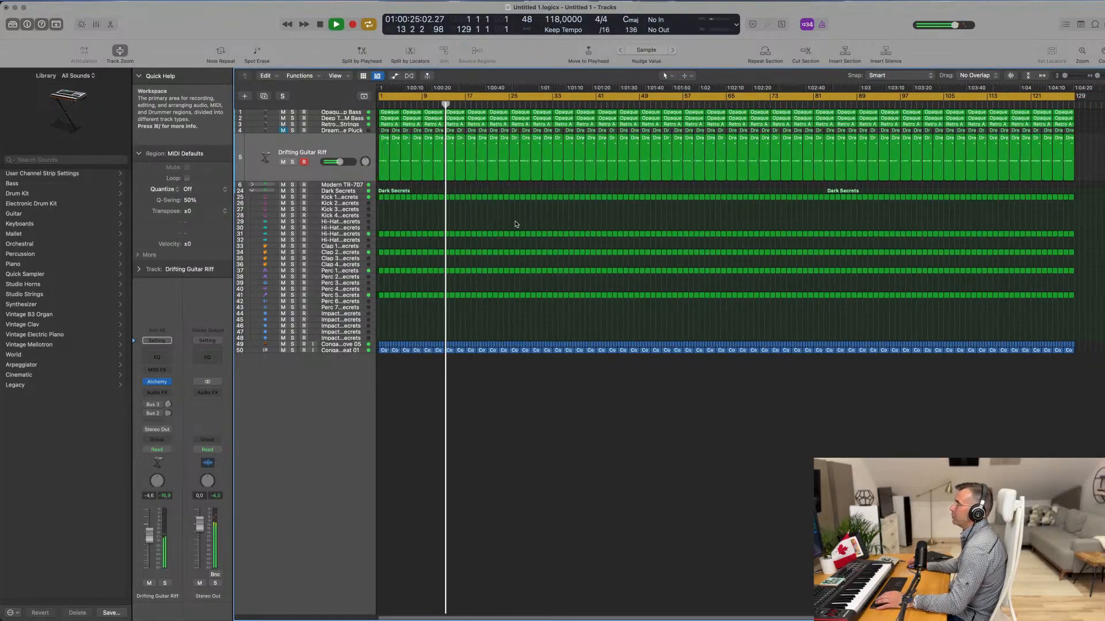
Step: Mute the Retro Analog Synth Strings track and replay the arrangement from its beginning
click(330, 144)
key(Return)
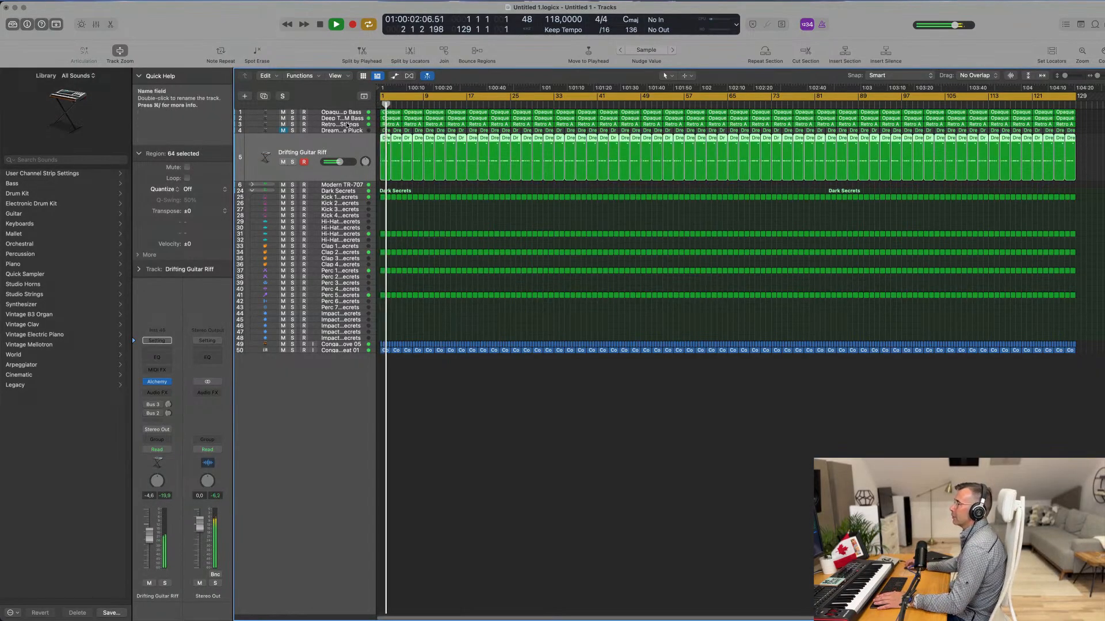
click(264, 124)
click(283, 150)
key(Return)
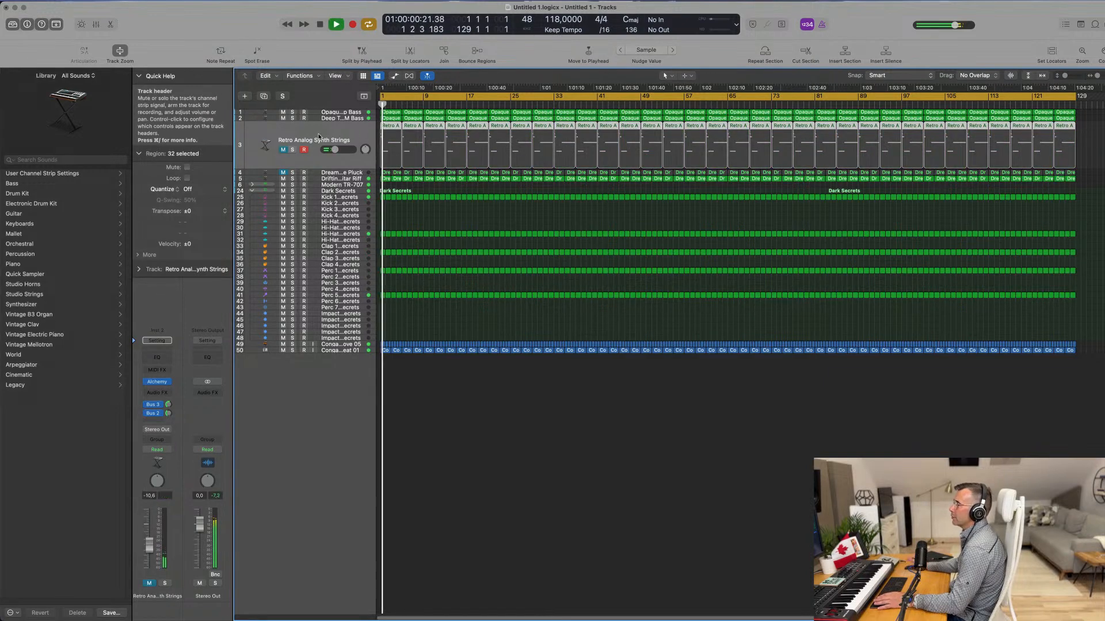
Step: Set the Drifting Guitar Riff track's volume to -6.0 dB and replay from the start
click(350, 179)
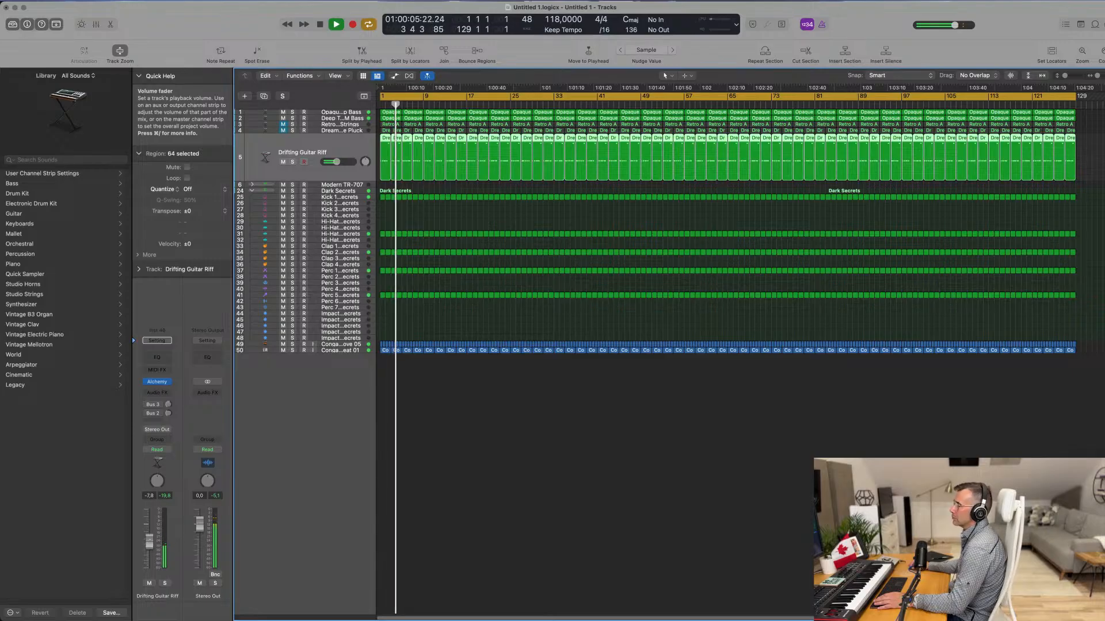
drag(149, 540, 149, 539)
key(Return)
Step: Insert a Channel EQ on the Drifting Guitar Riff track and apply a low cut at 181 Hz
double_click(164, 359)
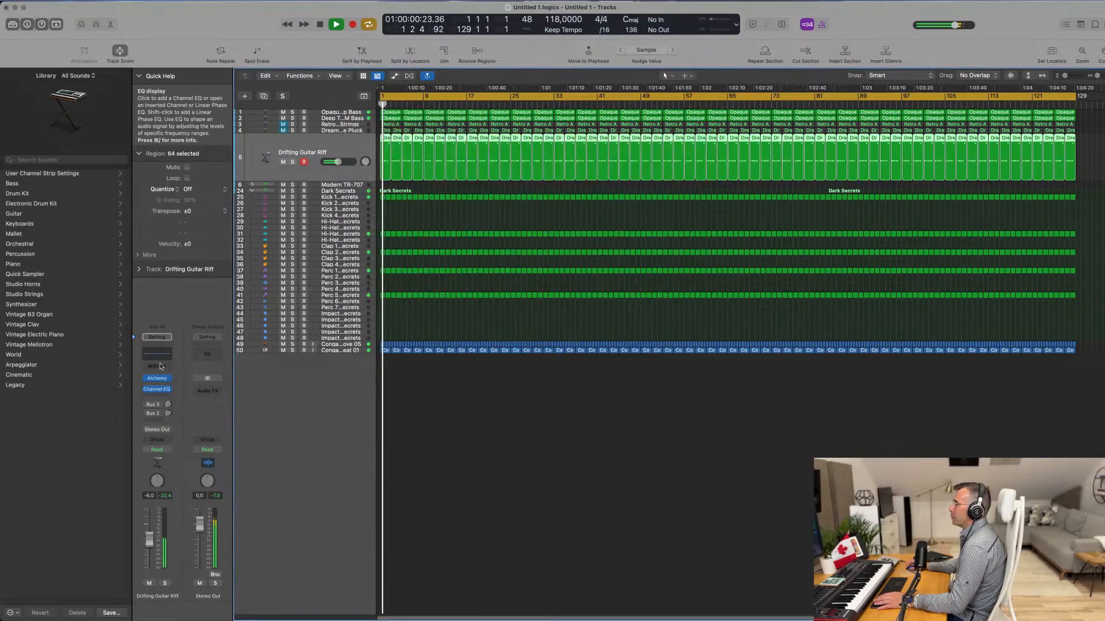
click(158, 354)
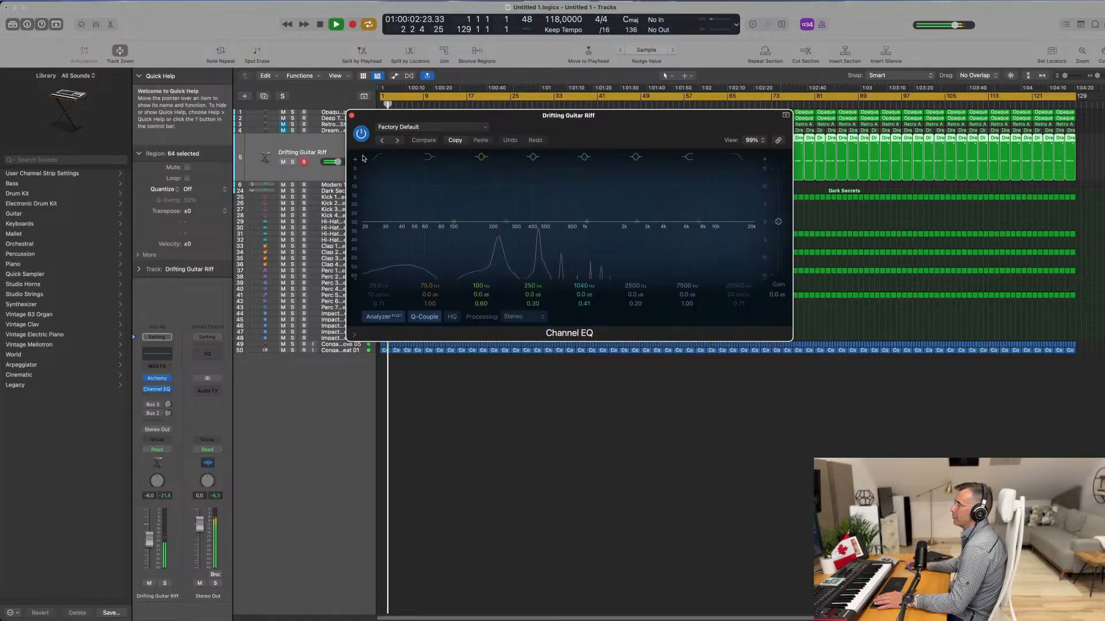
click(383, 161)
drag(380, 196, 497, 189)
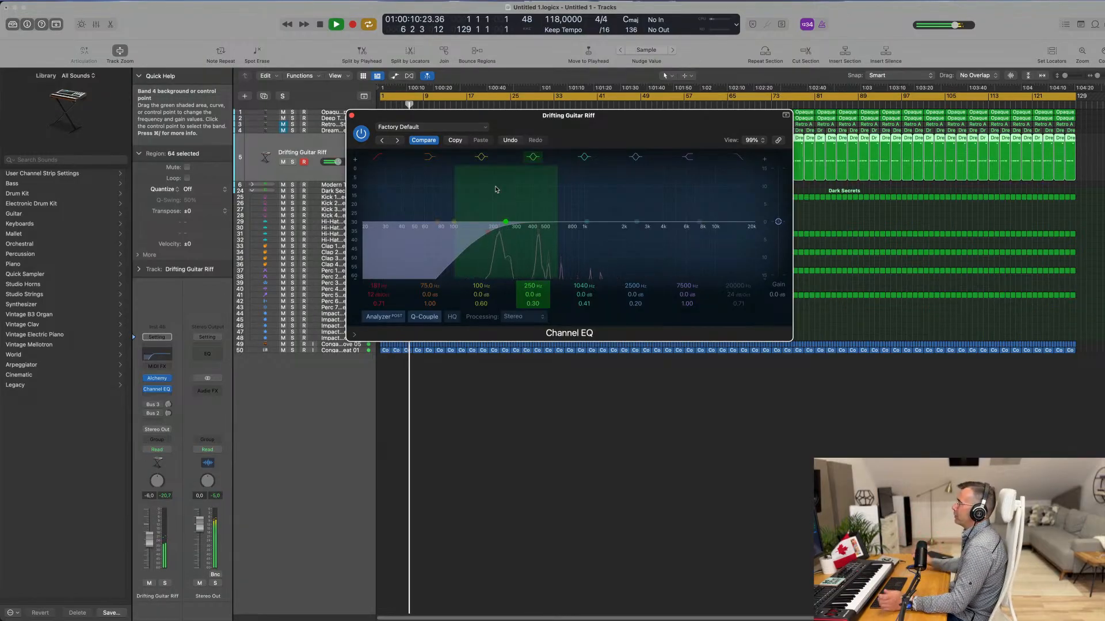
drag(621, 127, 607, 209)
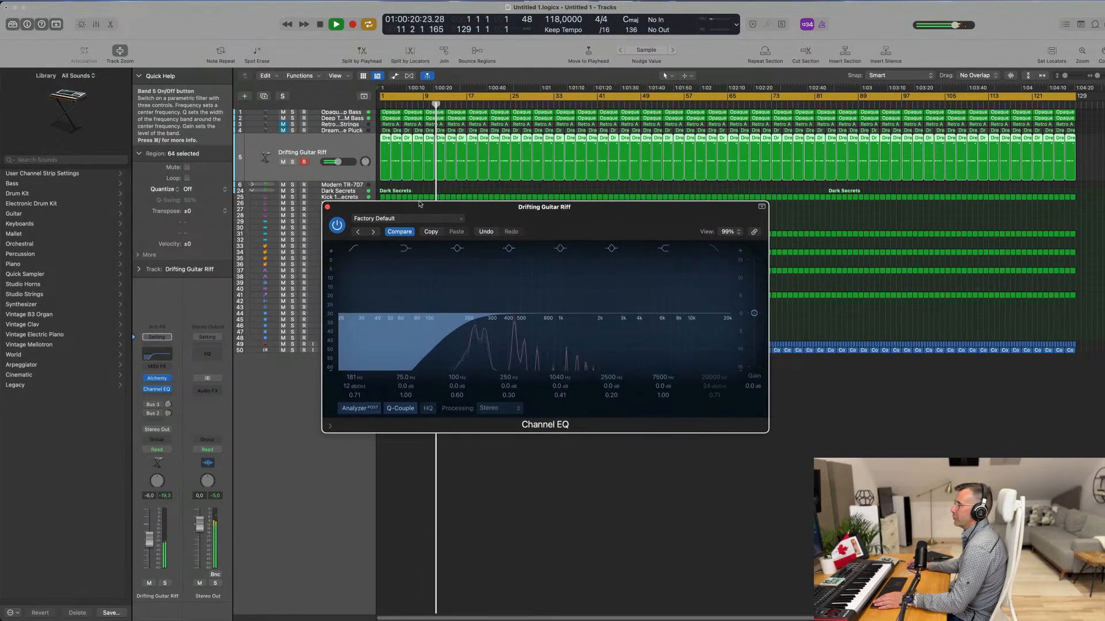
click(328, 207)
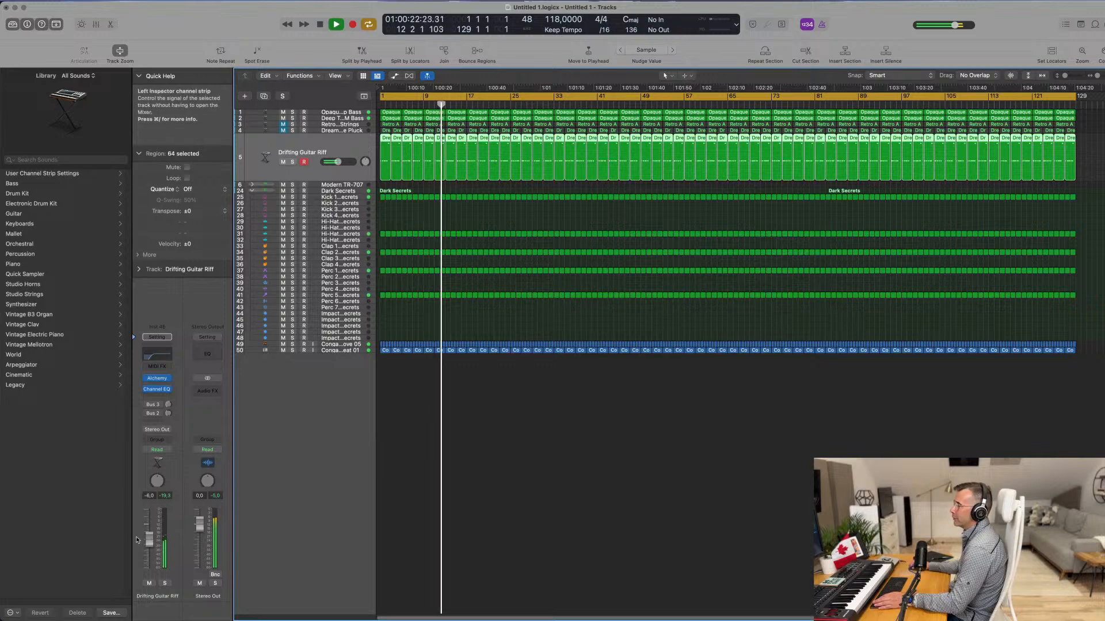
Step: Solo and unsolo the Drifting Guitar Riff track, then listen to the mix from the beginning
click(165, 583)
click(165, 584)
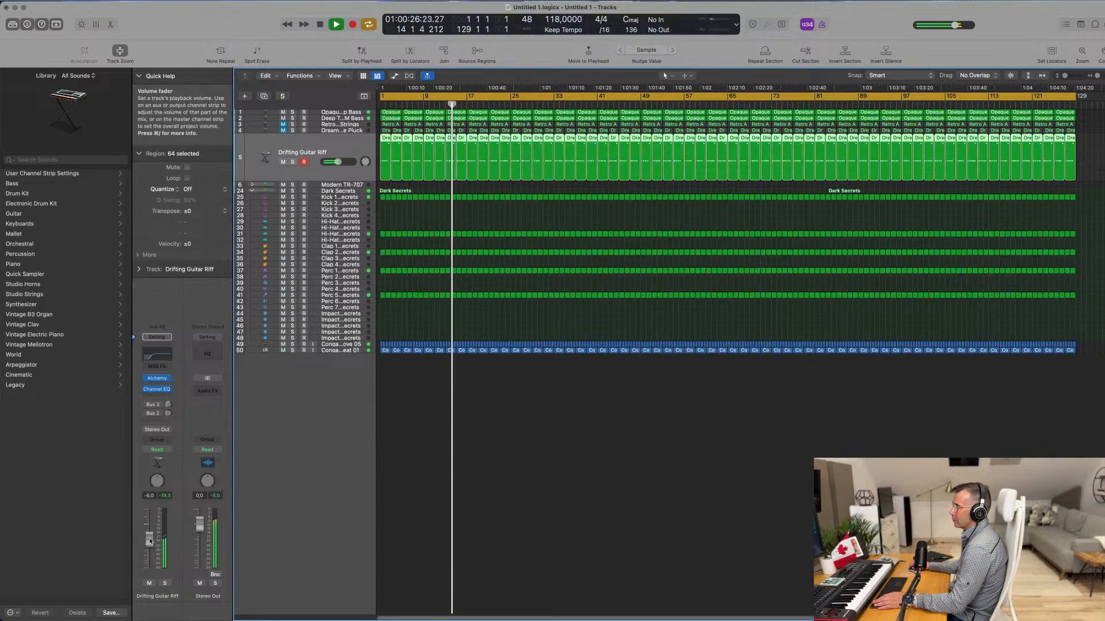
key(Return)
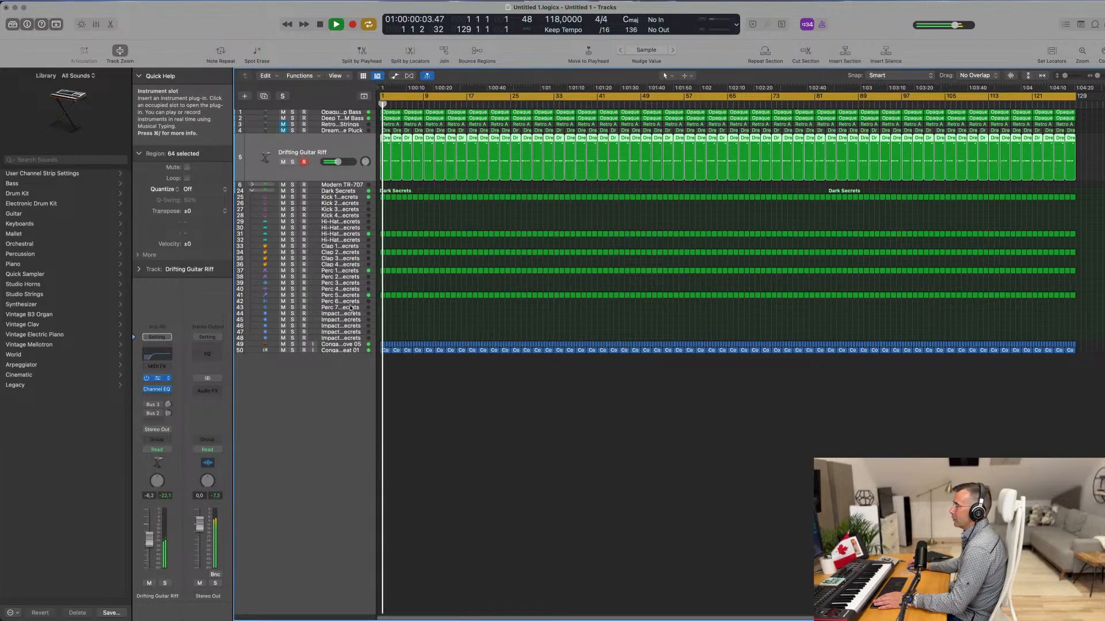
Step: Audition Alchemy's Round Pluck, Ambient Comb Sweep and Short Pluck snapshots on the guitar riff, and set the track's volume to -2.1 dB
click(158, 379)
drag(625, 213, 607, 200)
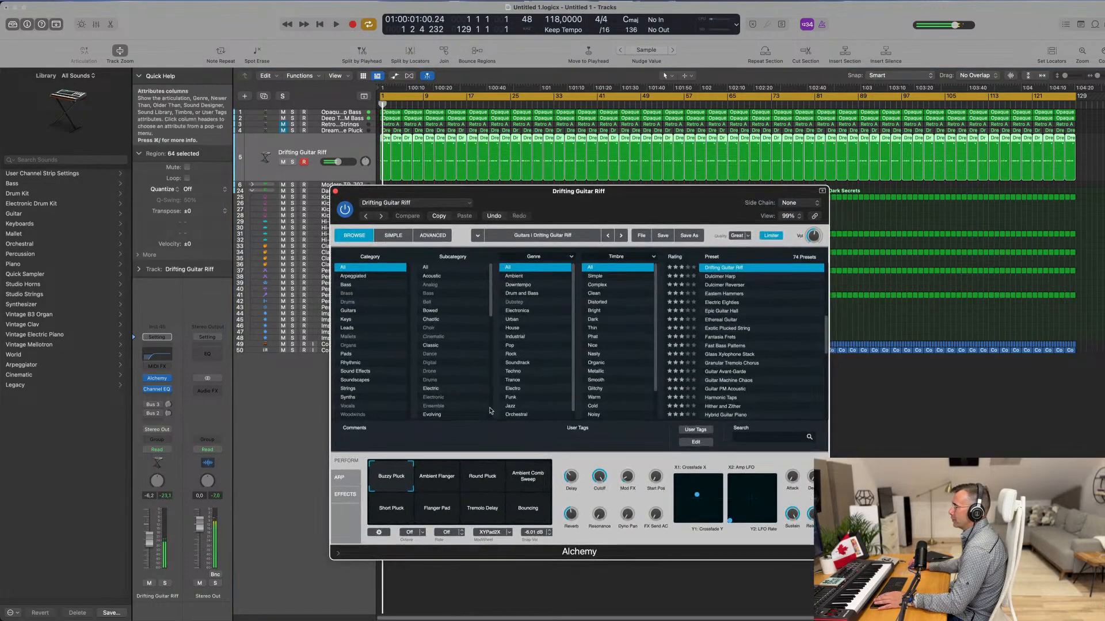
click(450, 473)
click(476, 480)
key(space)
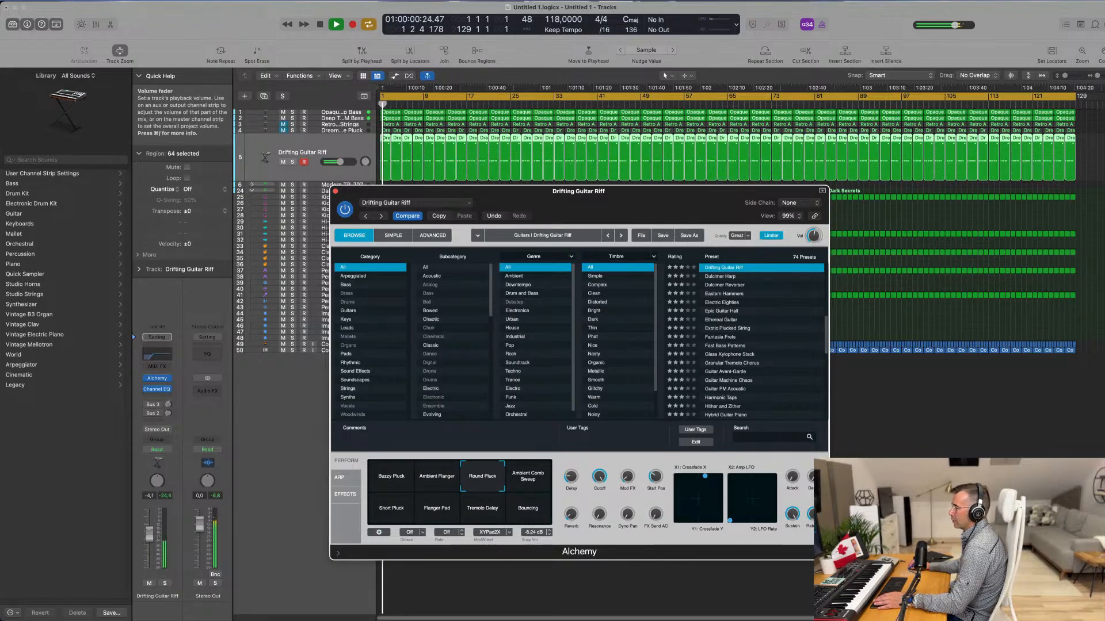
drag(149, 537, 150, 537)
click(541, 479)
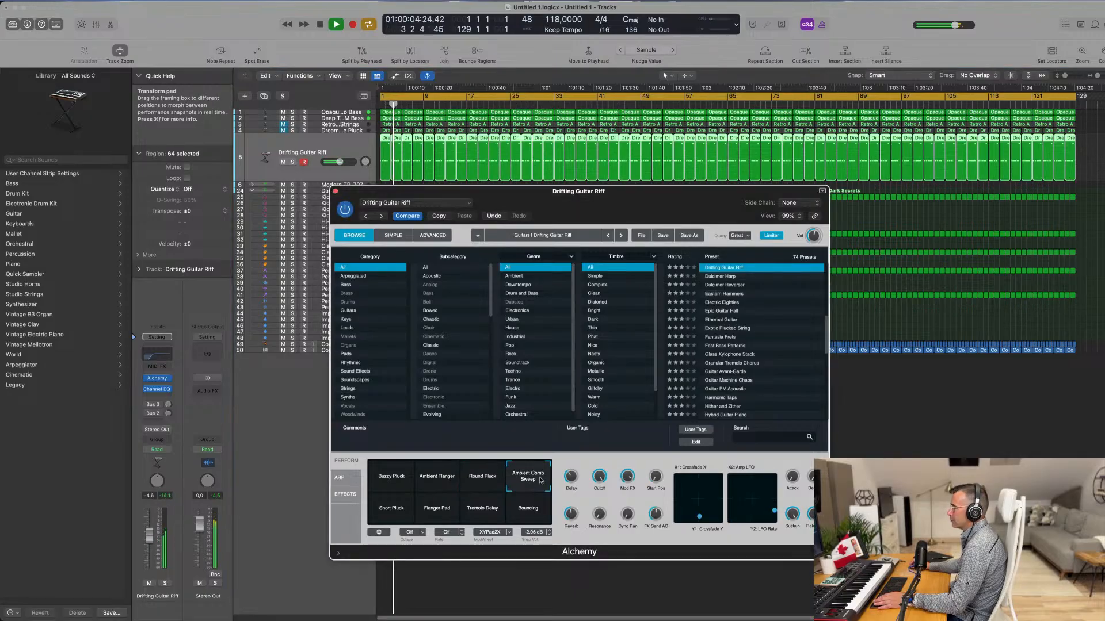
click(391, 515)
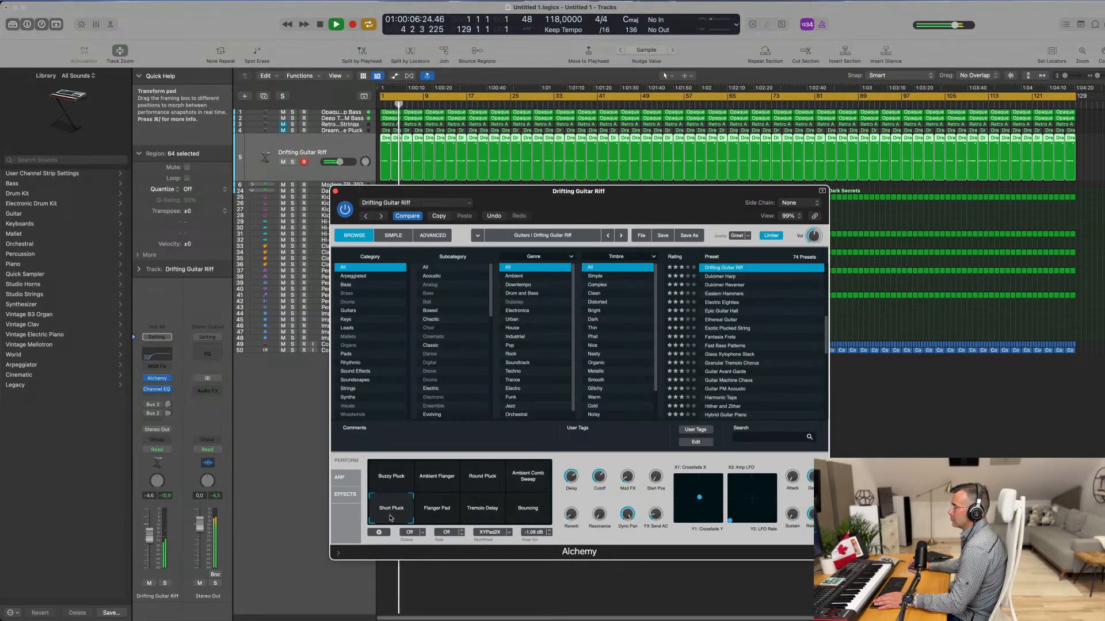
key(space)
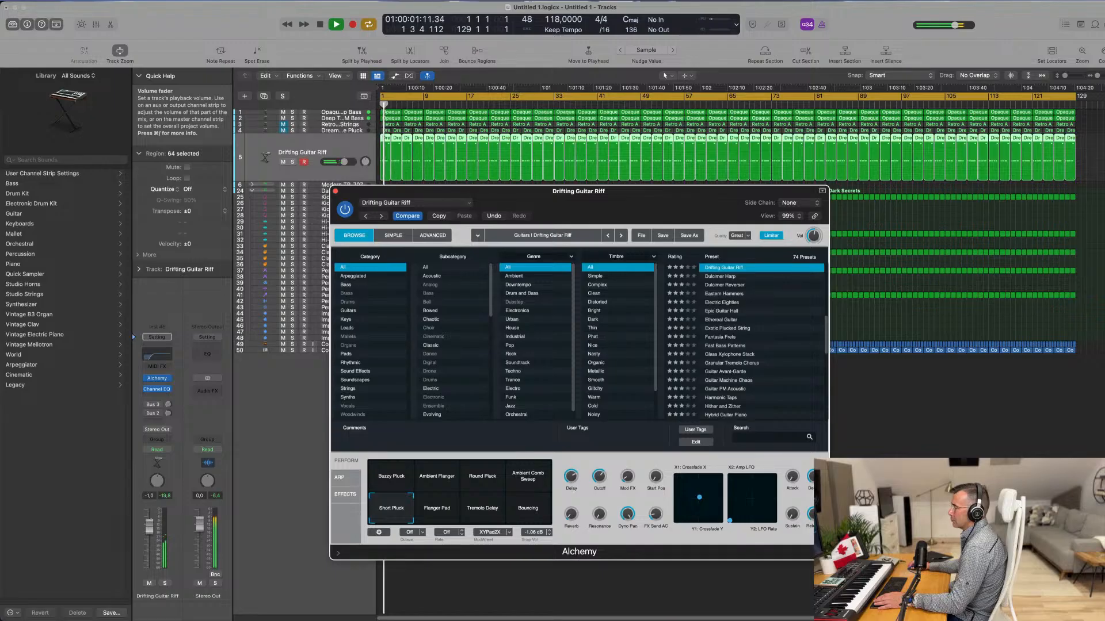
click(344, 162)
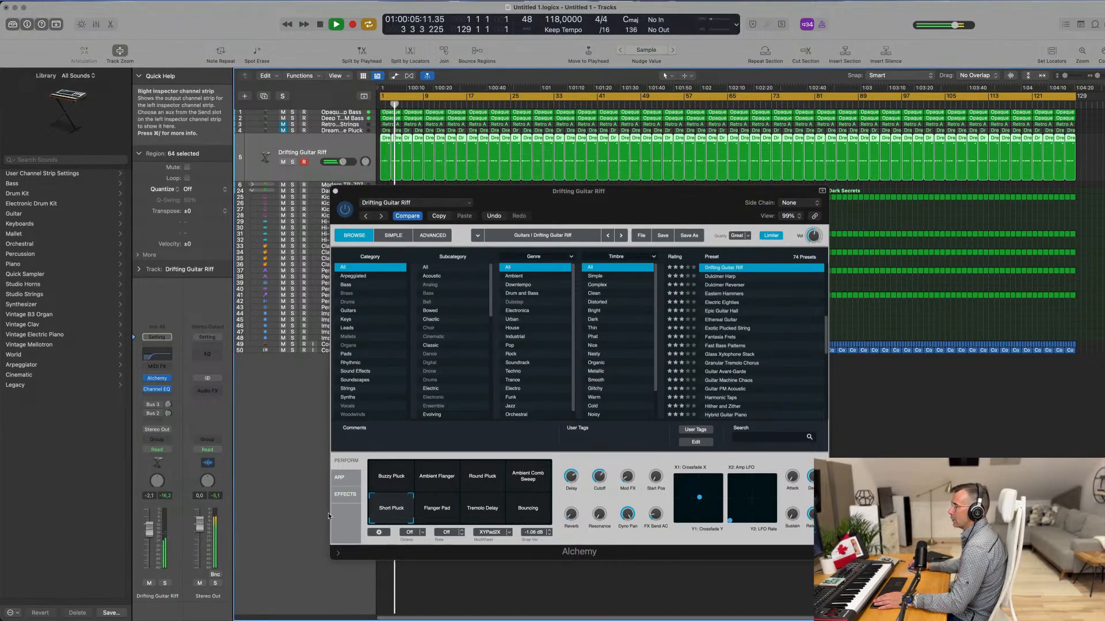
Step: Morph the Alchemy sound to a blend of Buzzy Pluck and Short Pluck, set the riff's volume to -2.0 dB and close the plug-in
click(392, 508)
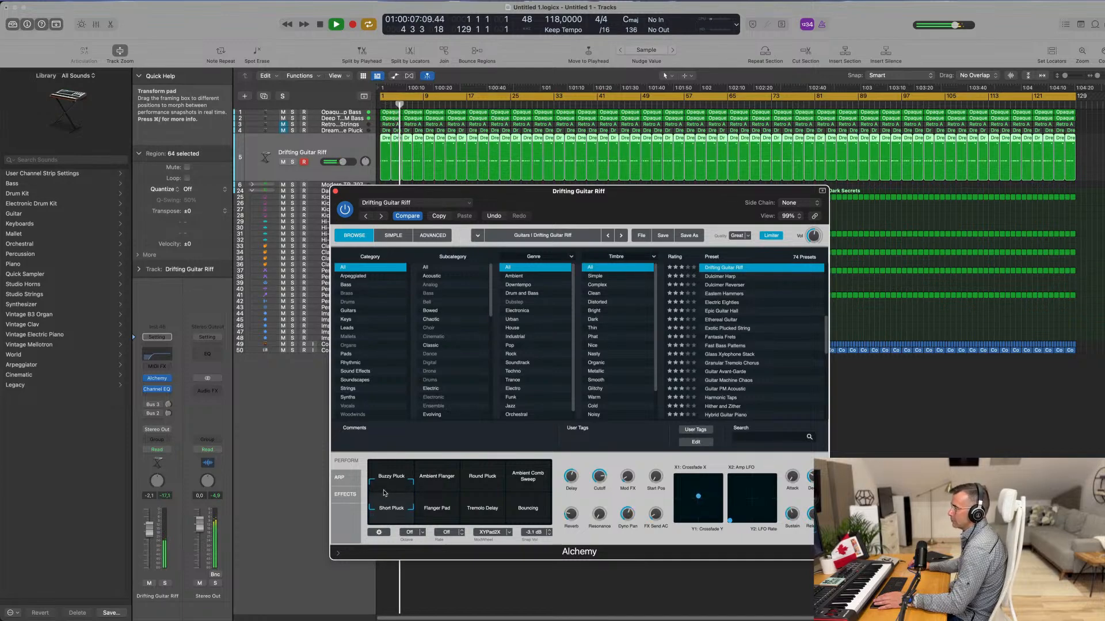
drag(405, 493, 387, 493)
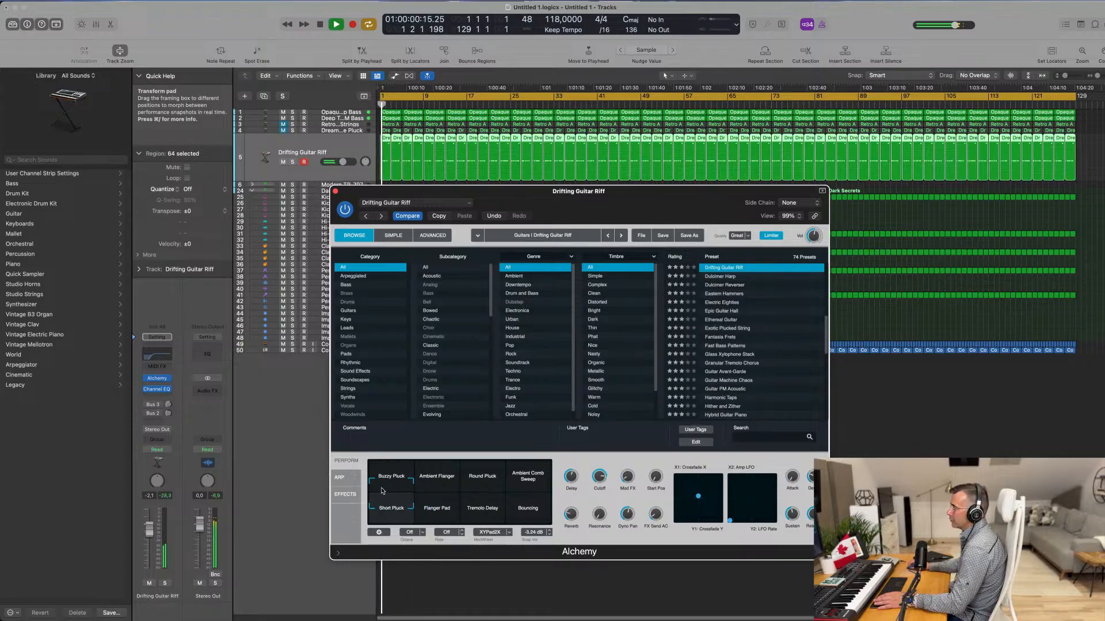
drag(373, 523, 375, 439)
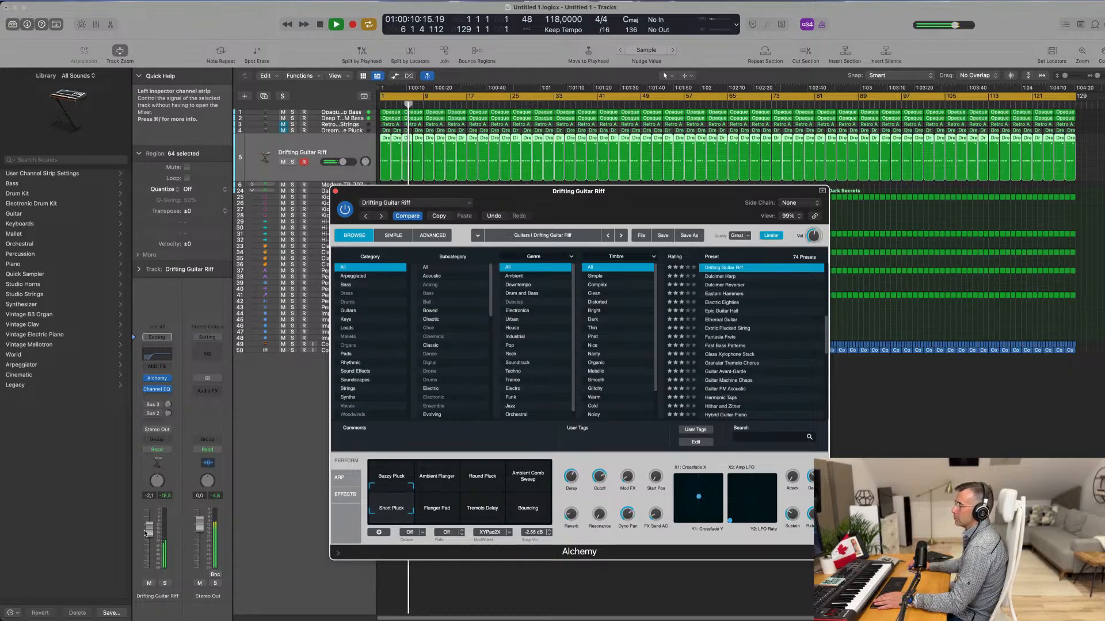
click(280, 262)
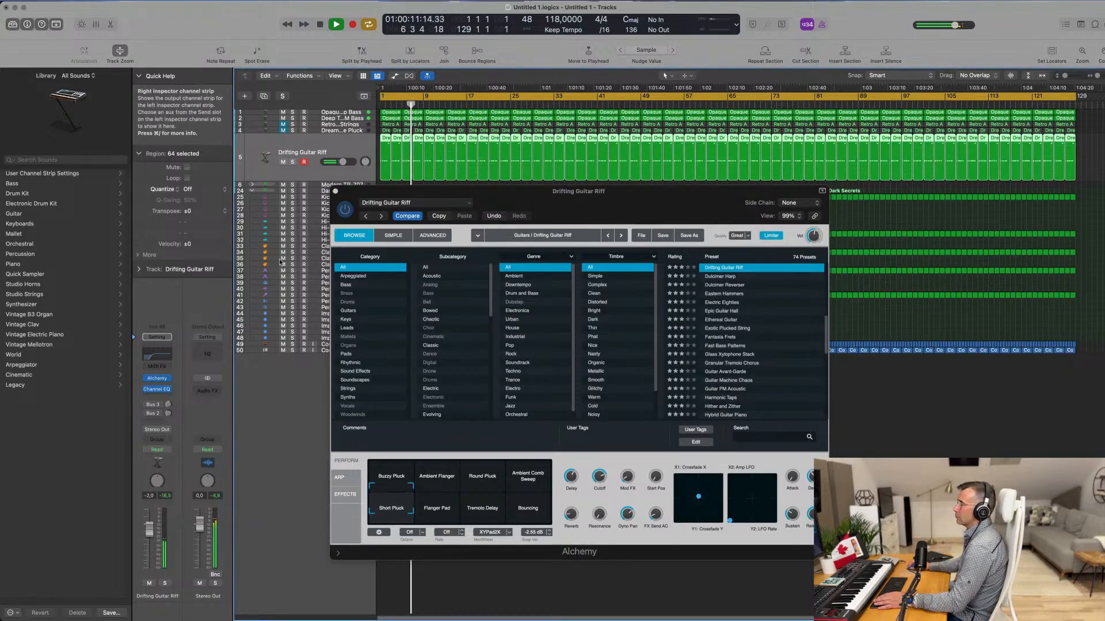
click(335, 191)
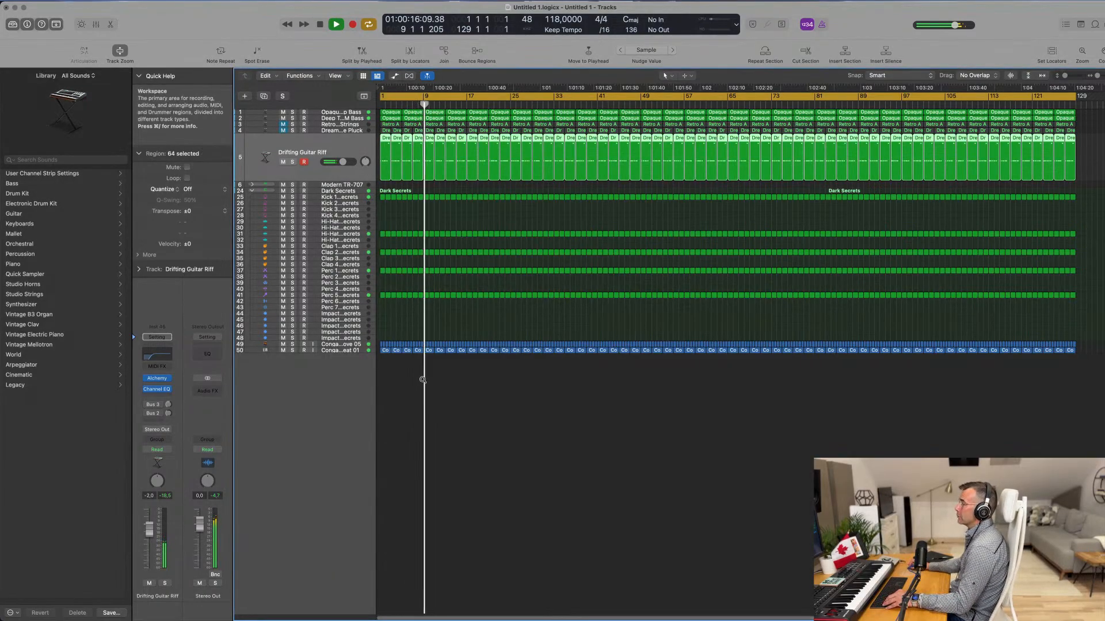
Step: Compare the groove with the Perc 5 - Dark Secrets track muted and unmuted, and set its volume to -17.6 dB
scroll(423, 379, up, 10)
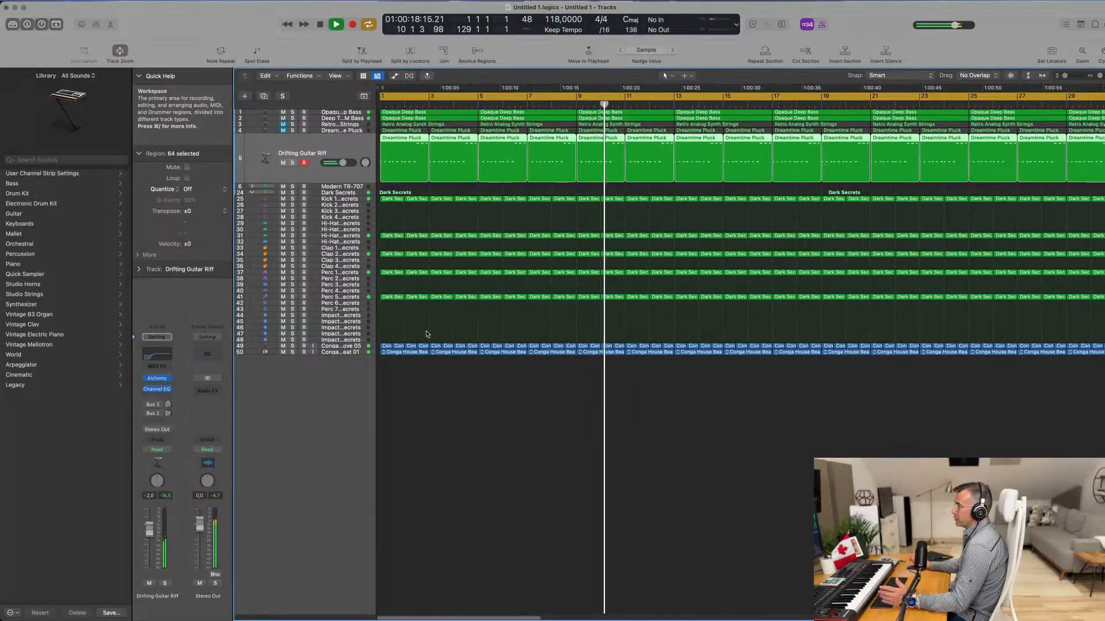
click(325, 297)
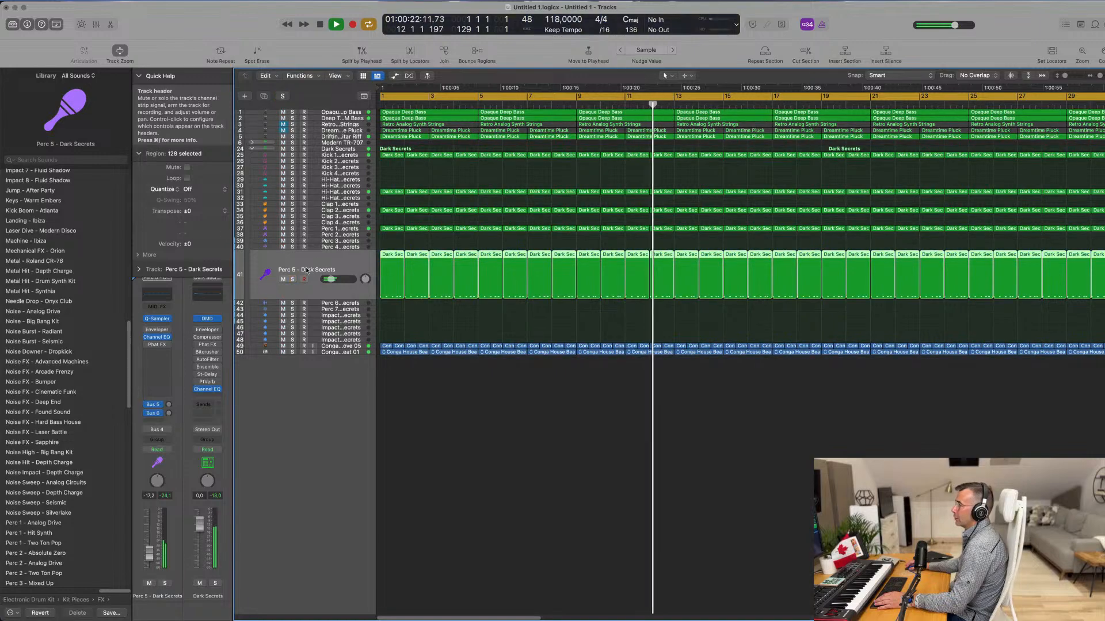
key(ctrl+m)
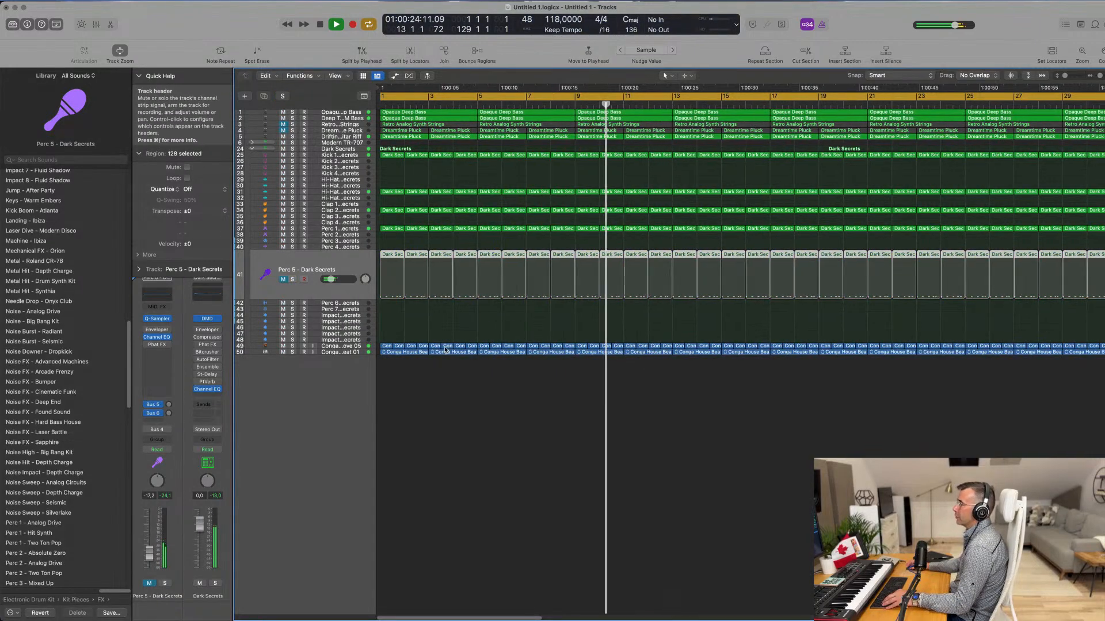
scroll(391, 337, down, 5)
click(282, 280)
key(Return)
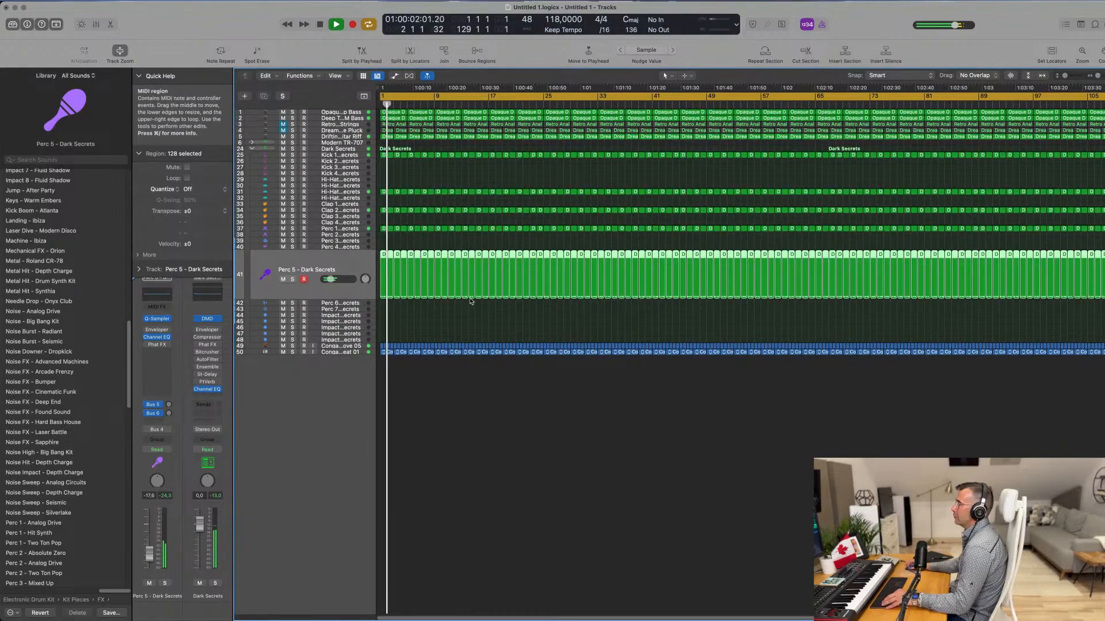
scroll(470, 300, up, 5)
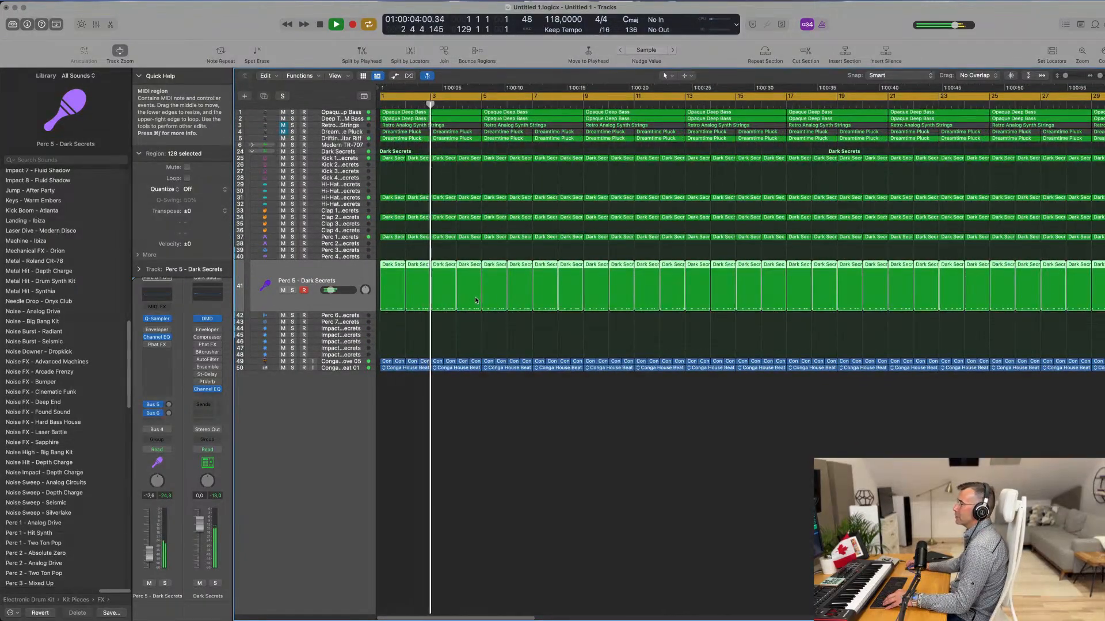
Step: Solo the Deep Techno FM Bass and Opaque Deep Bass tracks, and compare them with Opaque Deep Bass muted and unmuted
scroll(476, 299, down, 1)
click(322, 126)
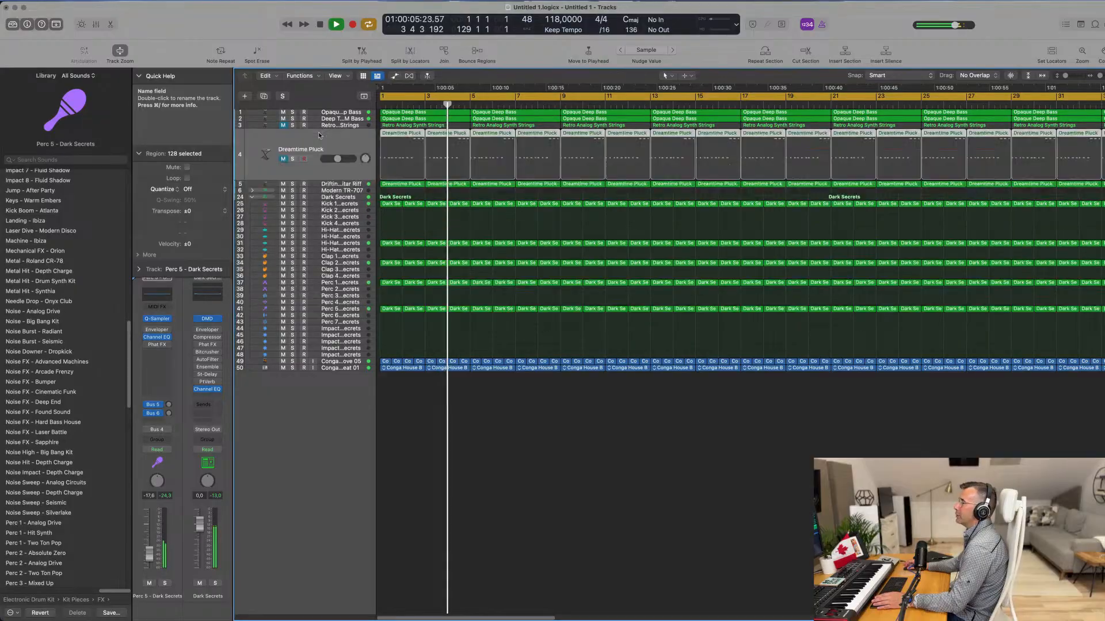
click(292, 118)
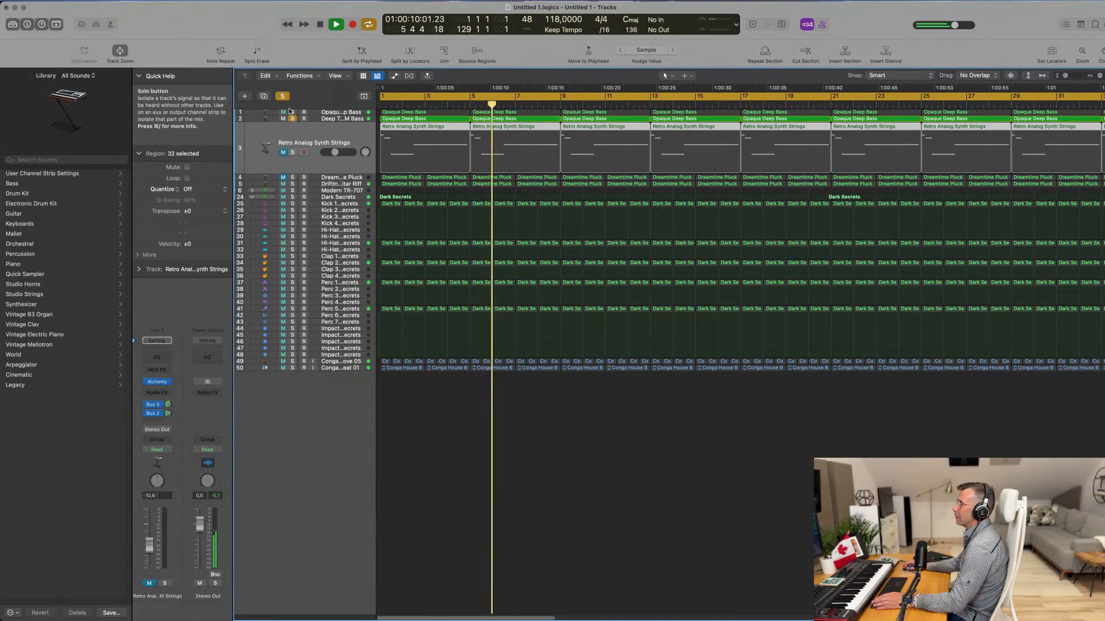
click(293, 111)
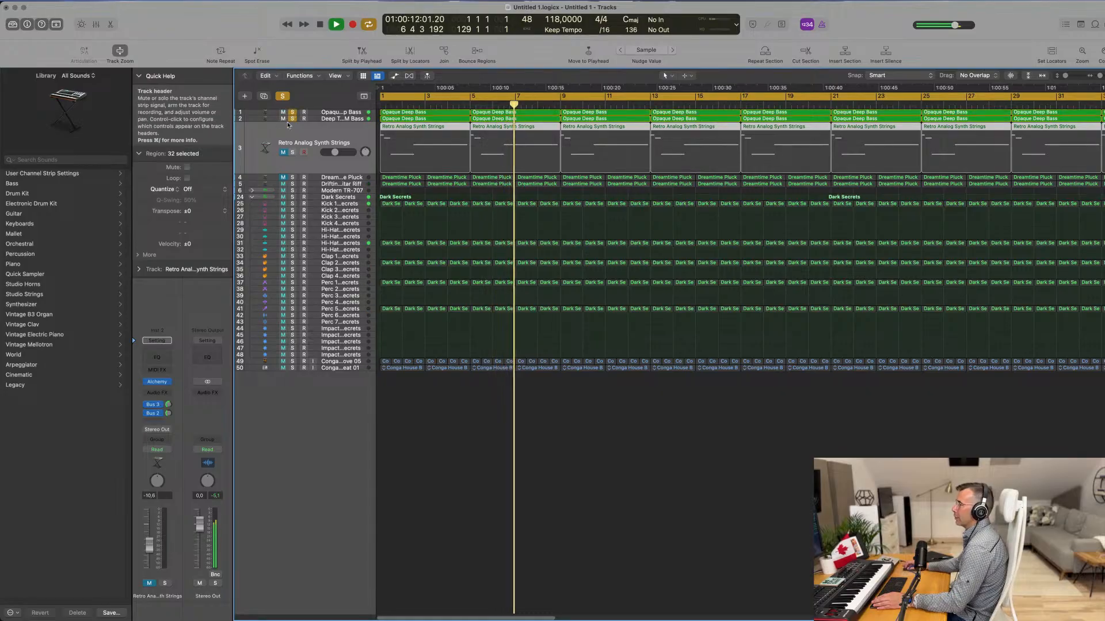
click(339, 112)
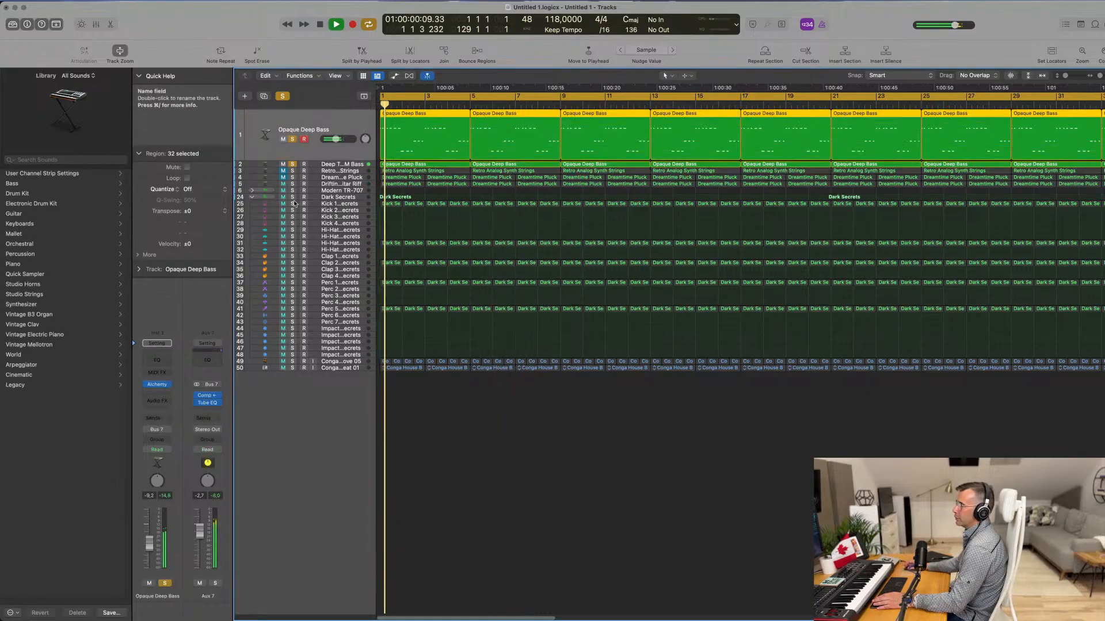
click(149, 583)
click(149, 584)
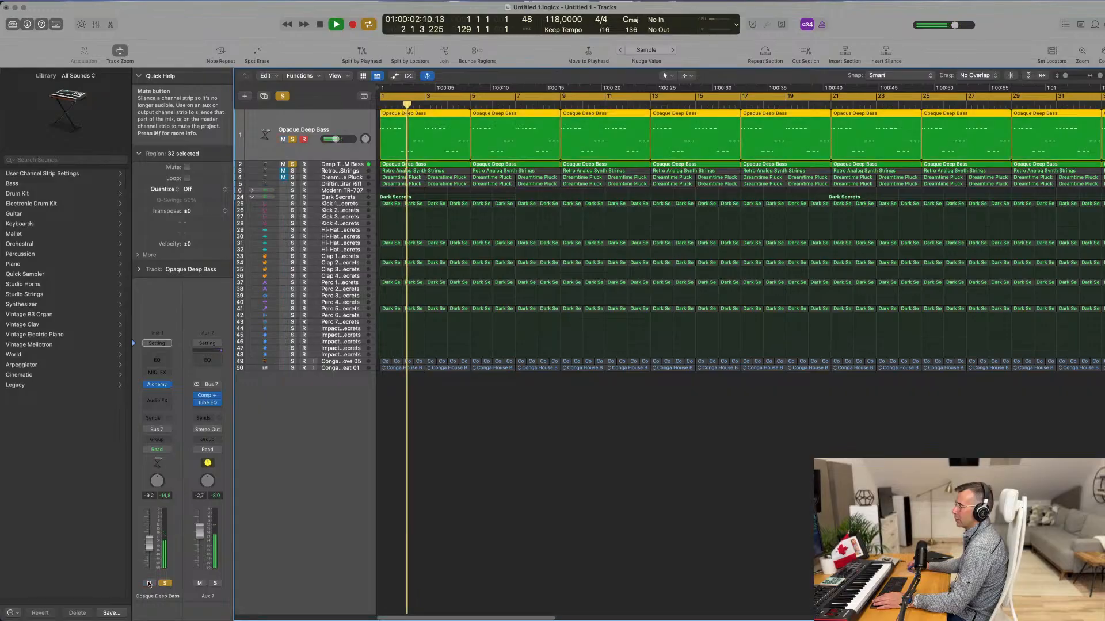
Step: Insert a Channel EQ on Opaque Deep Bass with a +1.7 dB low shelf at 75 Hz, and select the Deep Techno FM Bass track
click(160, 362)
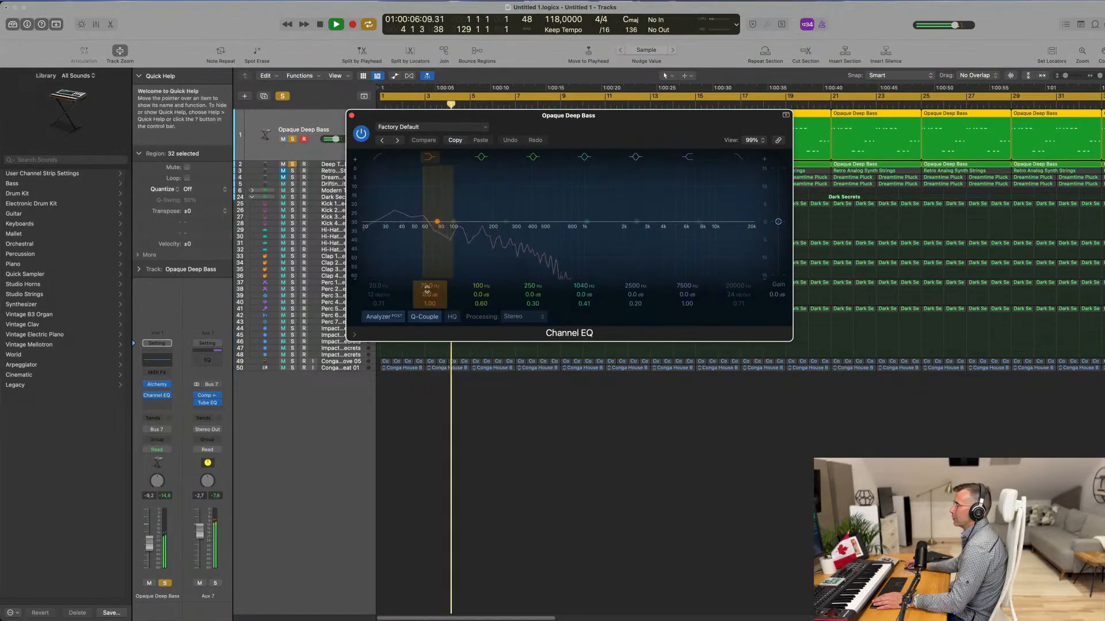
drag(426, 293, 426, 285)
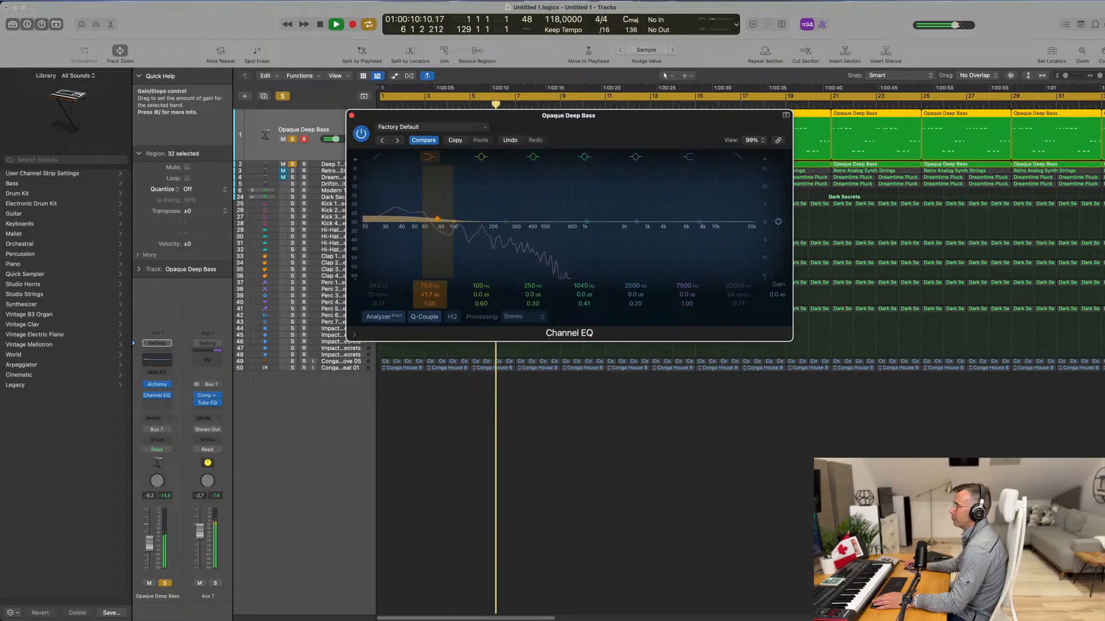
click(352, 116)
click(342, 165)
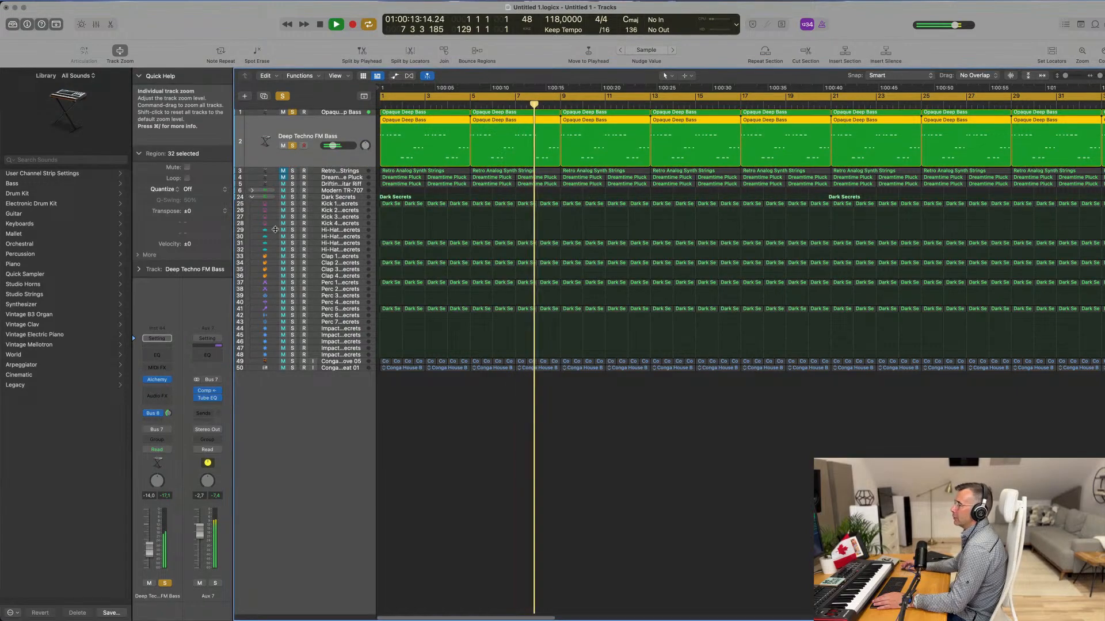
Step: Insert a Channel EQ on Deep Techno FM Bass with a low cut and a dip of about 1.6 dB around 107 Hz
click(163, 356)
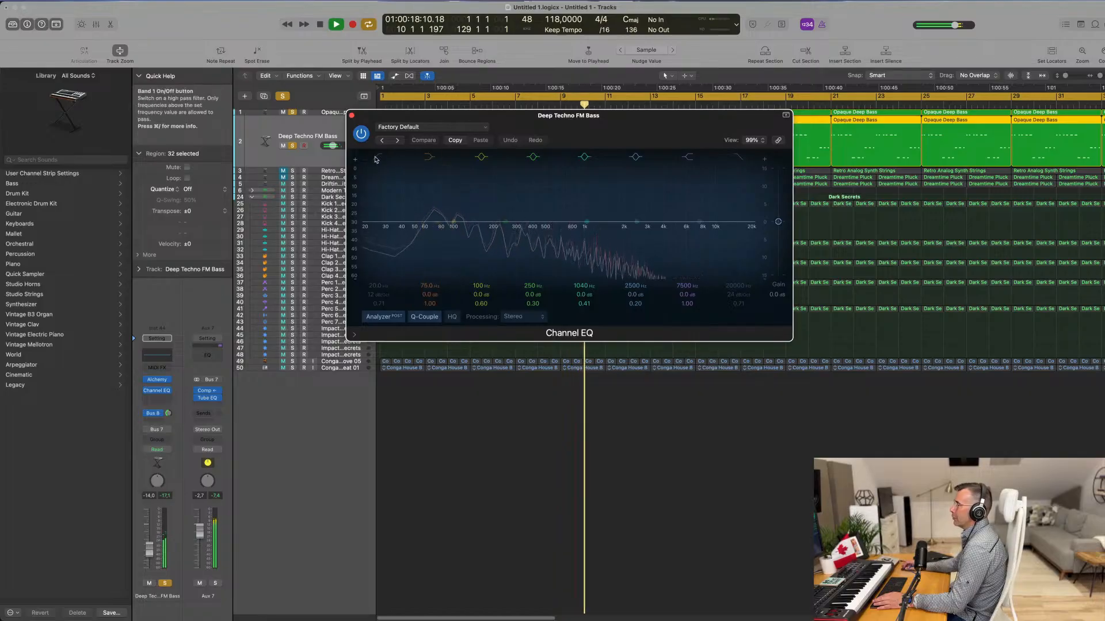
click(380, 215)
drag(459, 211, 469, 211)
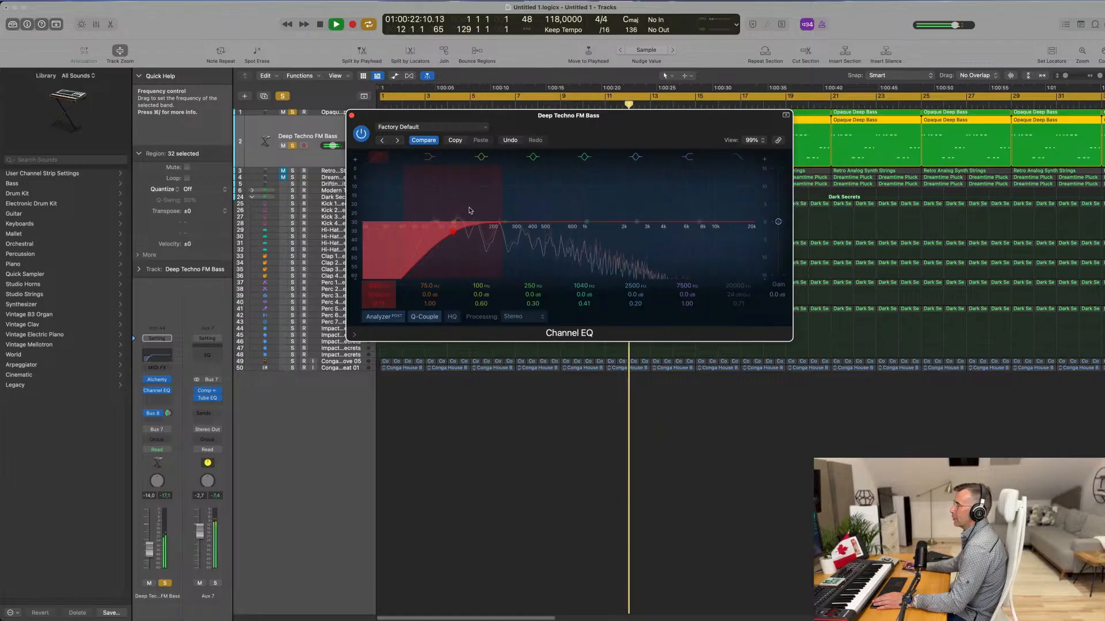
drag(540, 209, 461, 231)
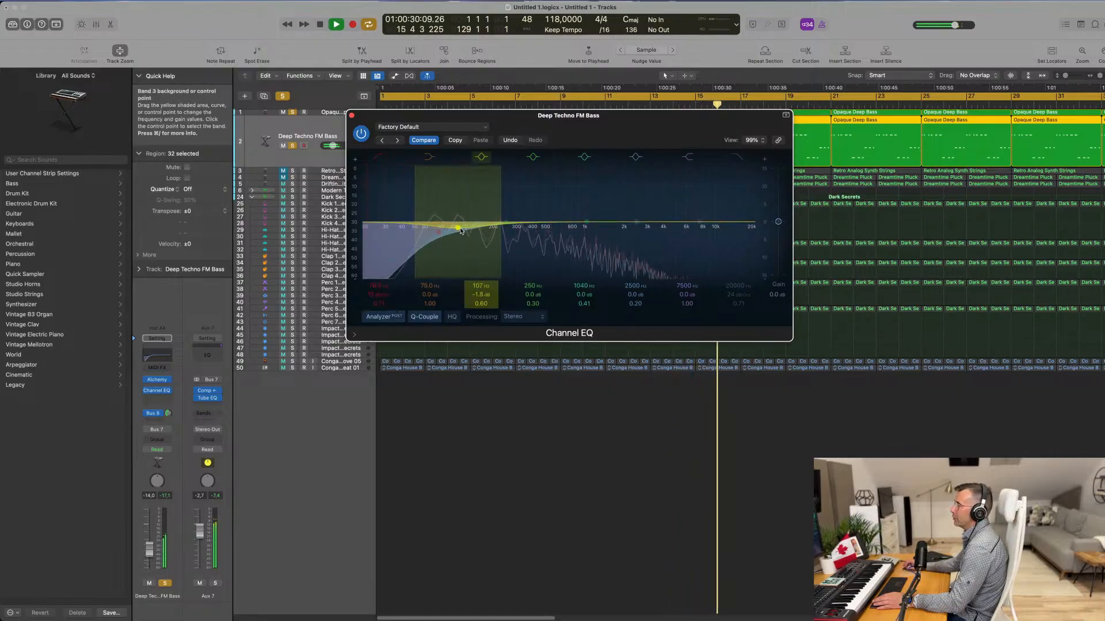
click(351, 116)
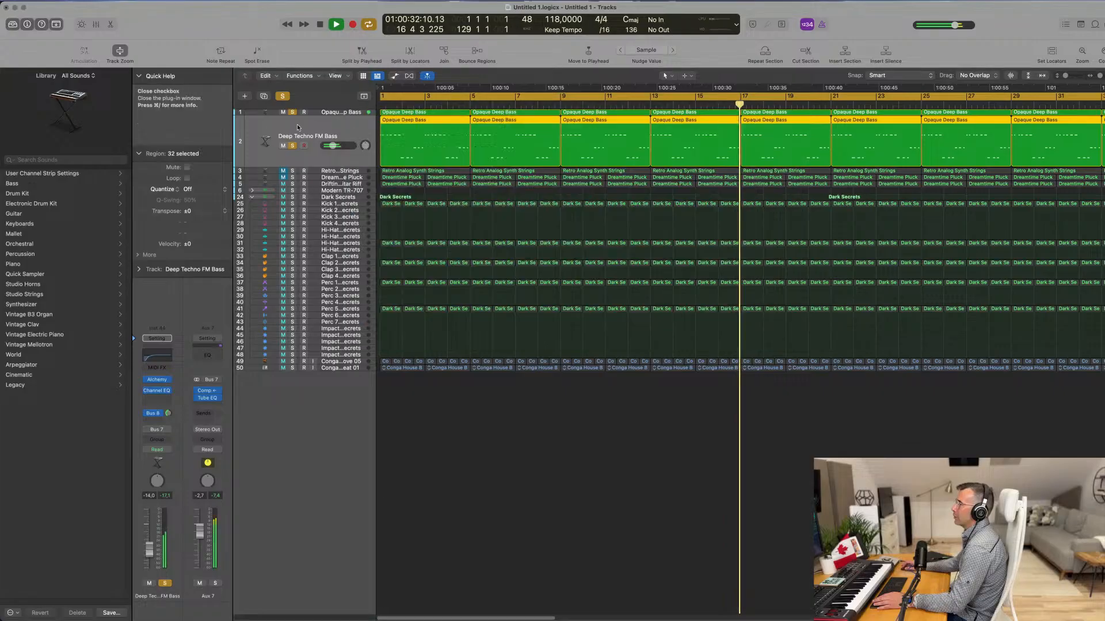
Step: Clear the soloed basses and set the Kick 1 - Dark Secrets volume to -1.5 dB while playing from the start
click(282, 96)
key(Return)
click(315, 203)
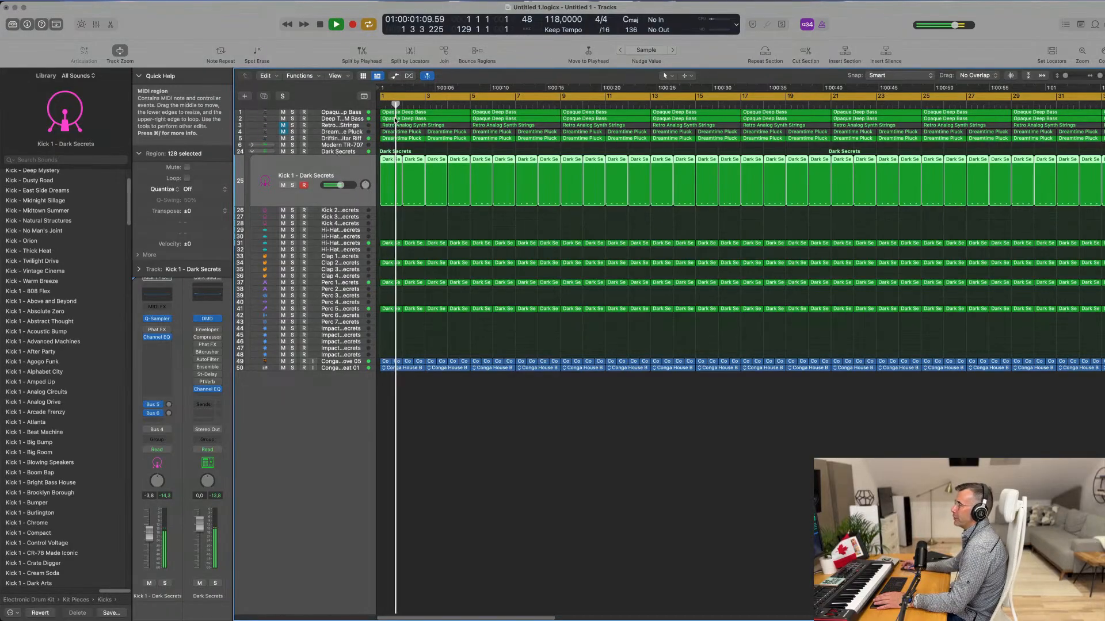
key(Return)
drag(341, 185, 344, 186)
key(space)
Step: Copy the Kick 1 regions to the Kick 2 track with the Piano Roll open, and compare Kick 1 soloed and unsoloed
scroll(414, 247, down, 2)
drag(387, 160, 390, 214)
key(shift+space)
key(p)
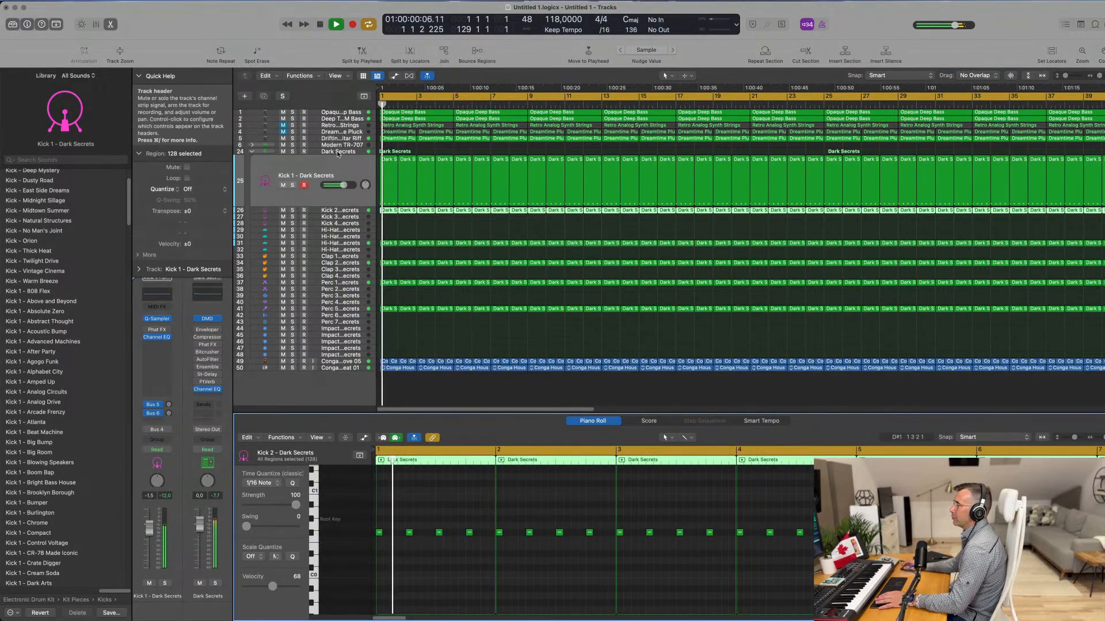
click(293, 185)
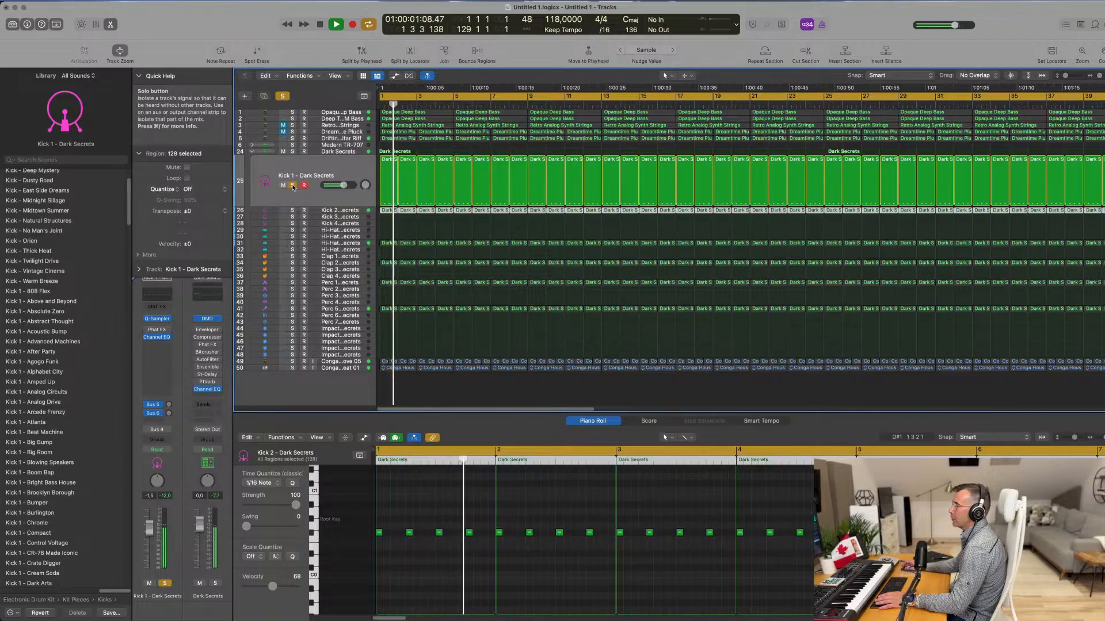
click(292, 185)
Step: Move the copied kick regions from Kick 2 to Kick 3 and audition Kick 3 soloed and in the groove
drag(385, 211, 379, 226)
key(space)
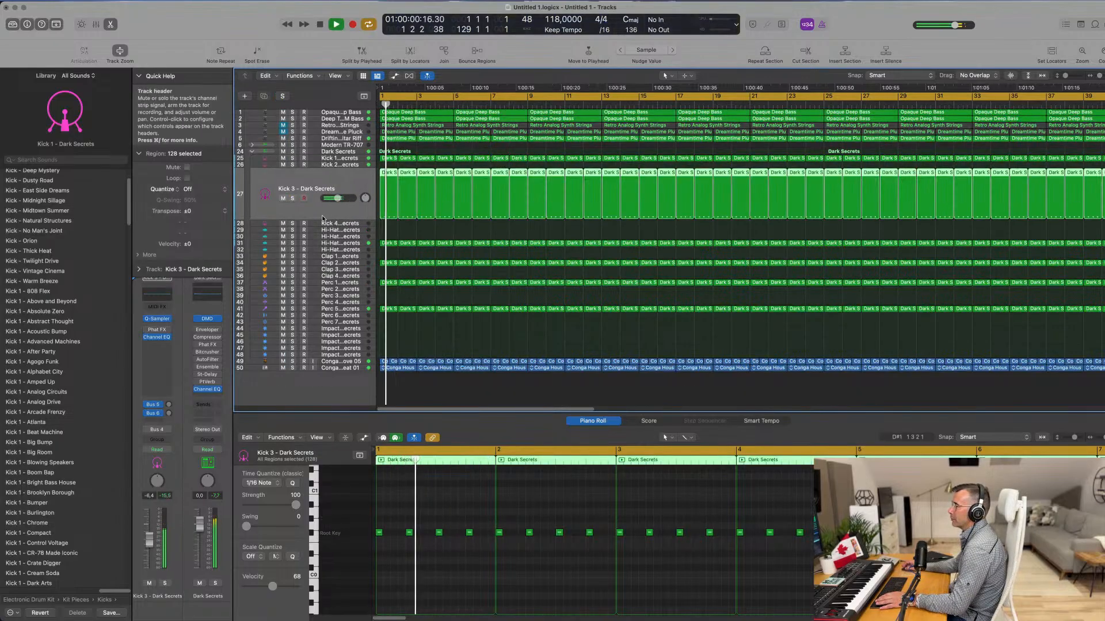
click(293, 198)
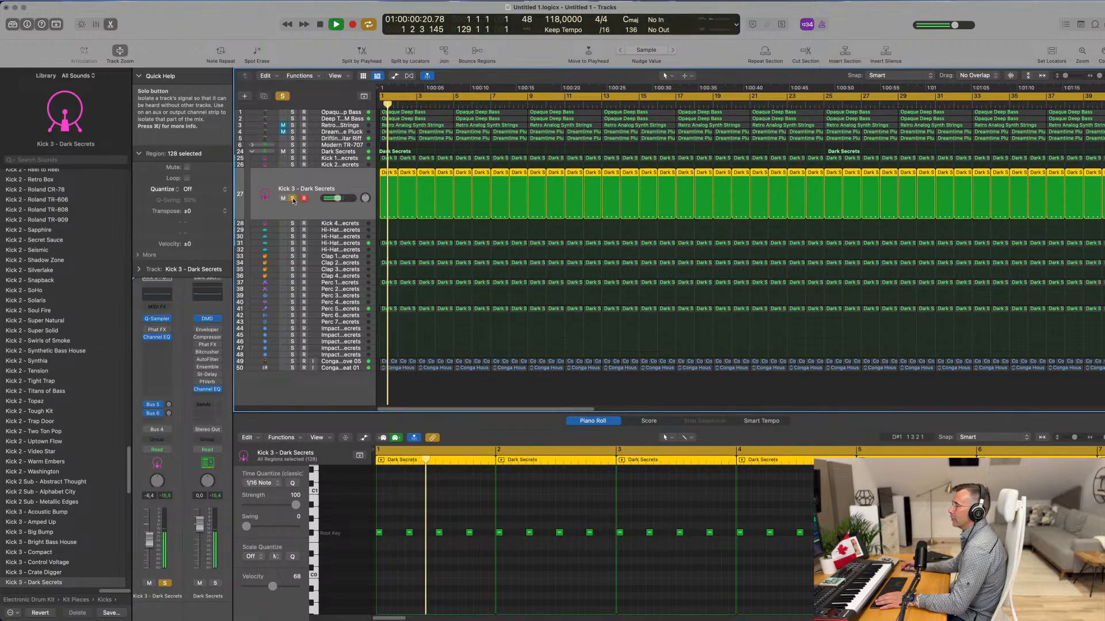
click(293, 198)
key(space)
Step: Move the copied kick regions to Kick 4 and audition that track soloed and in the groove
drag(385, 212, 385, 228)
key(space)
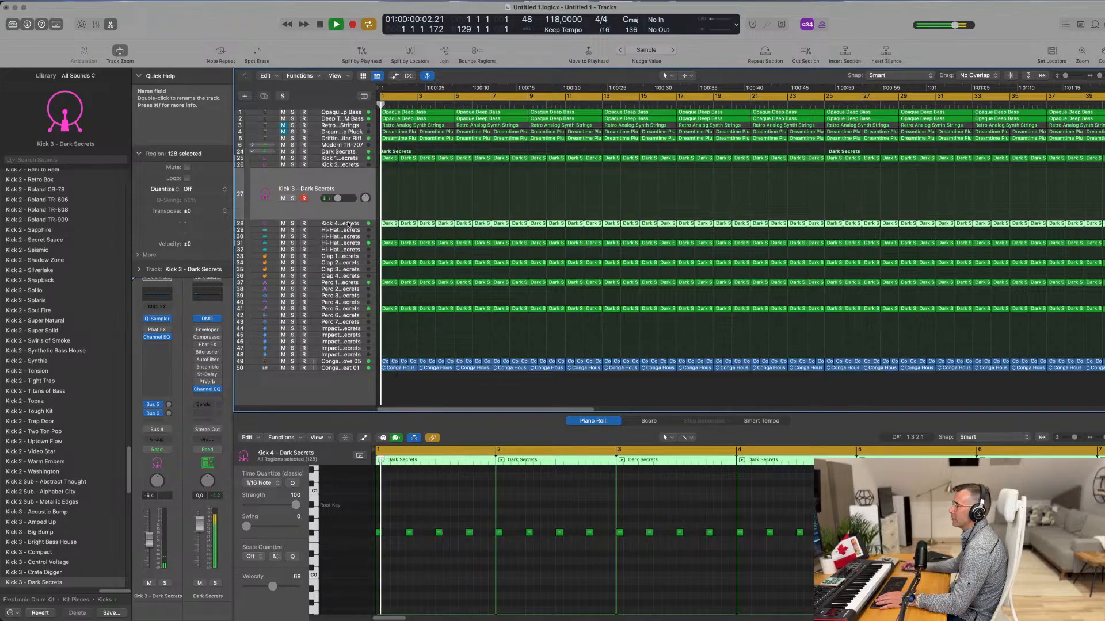
click(349, 224)
click(292, 205)
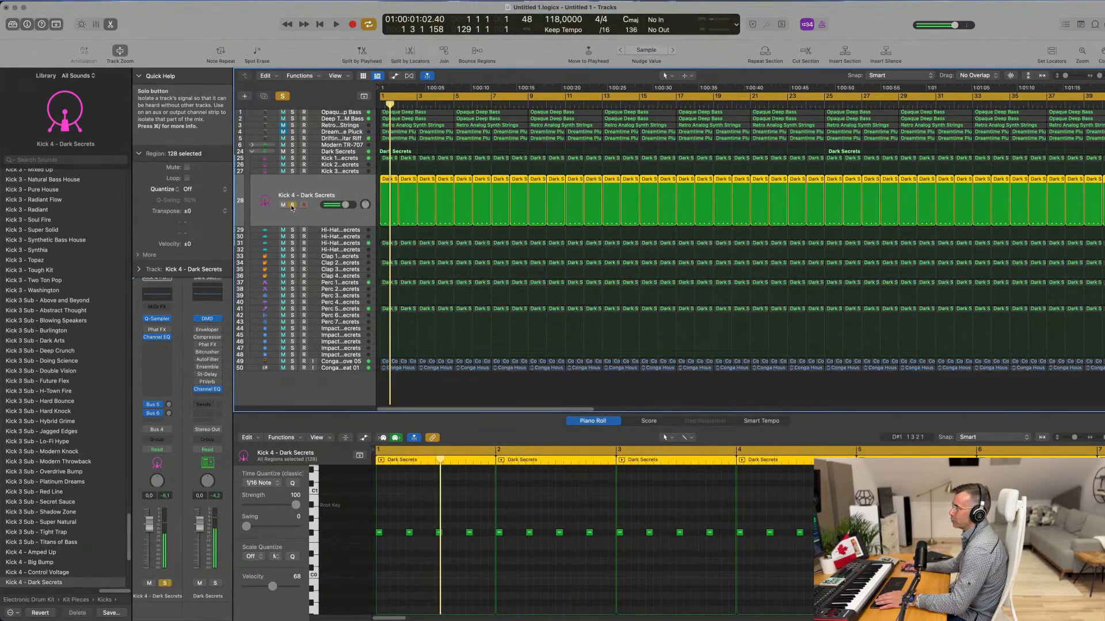
key(space)
click(292, 205)
key(space)
Step: Transpose the copied kick notes down an octave and move their regions from Kick 4 back to Kick 2
click(437, 517)
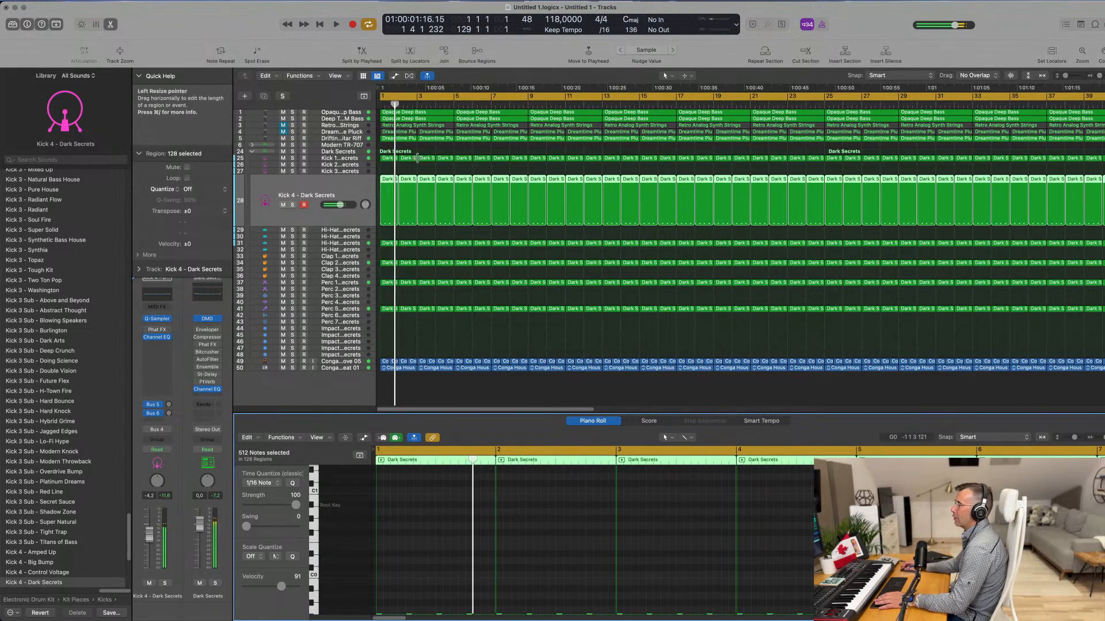
drag(394, 179, 355, 167)
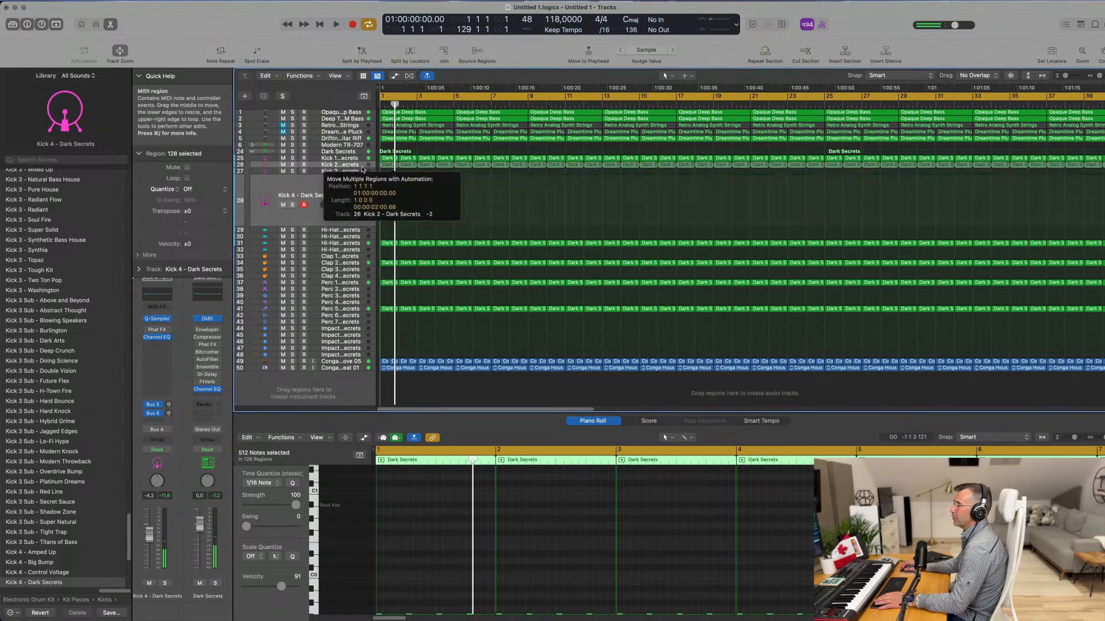
key(space)
click(355, 166)
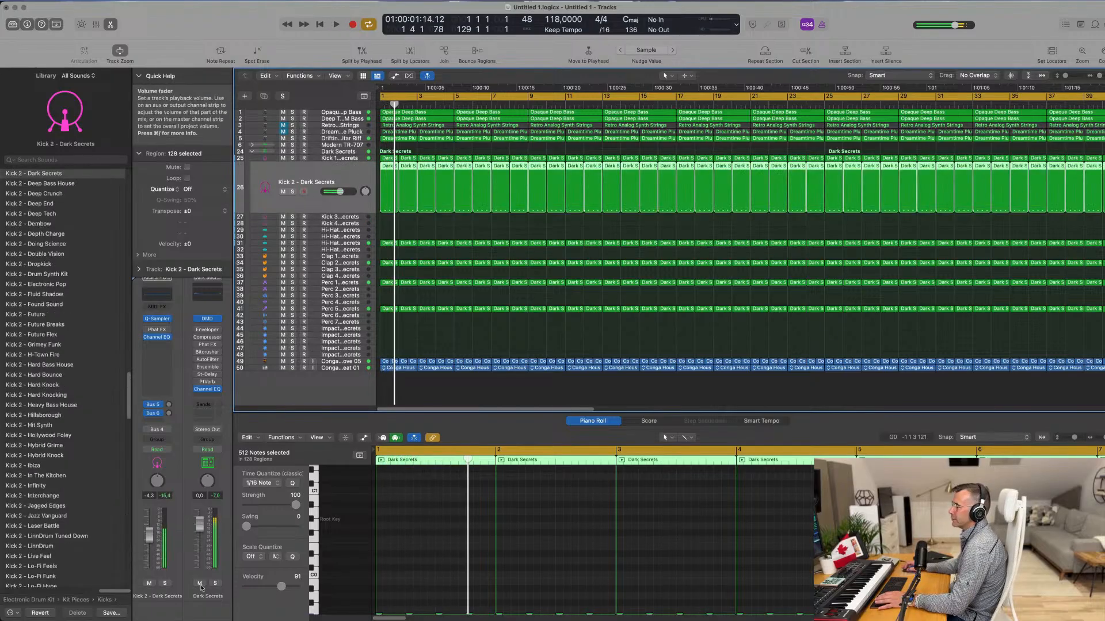
Step: Solo the Kick 2 track and audition it with the Kick 2 - Hard Bass House patch loaded
click(165, 584)
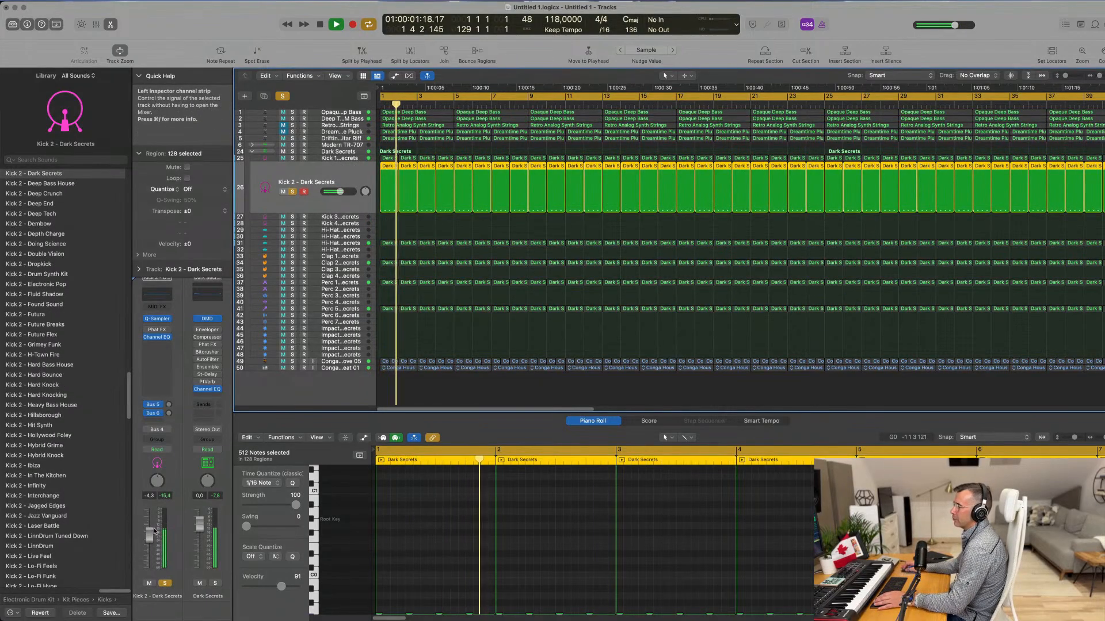
key(space)
key(space)
key(space)
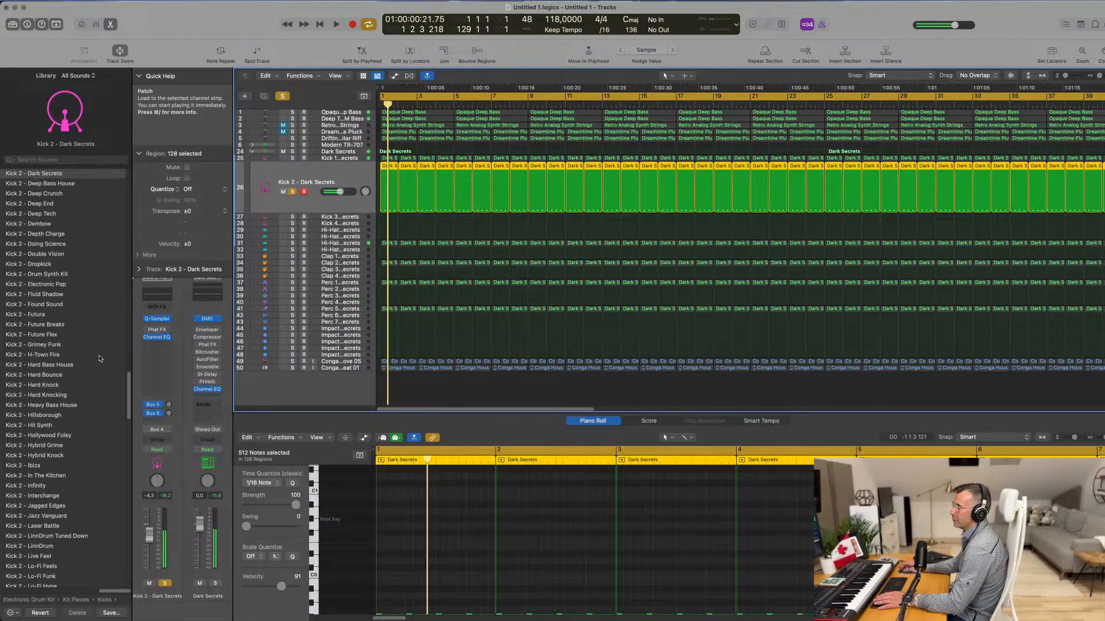
click(92, 364)
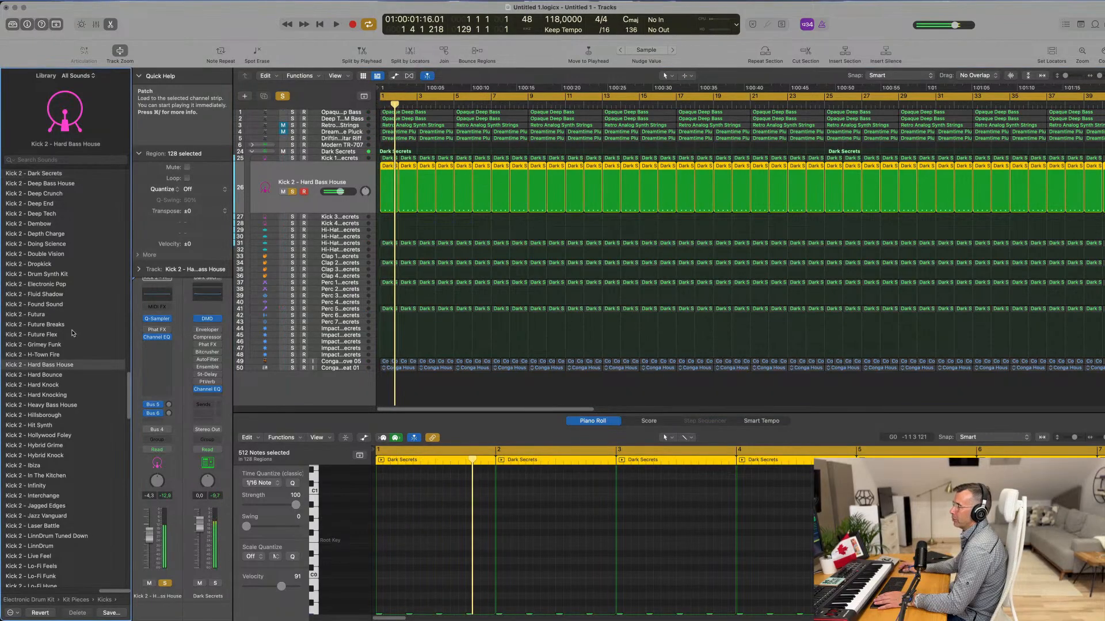
key(space)
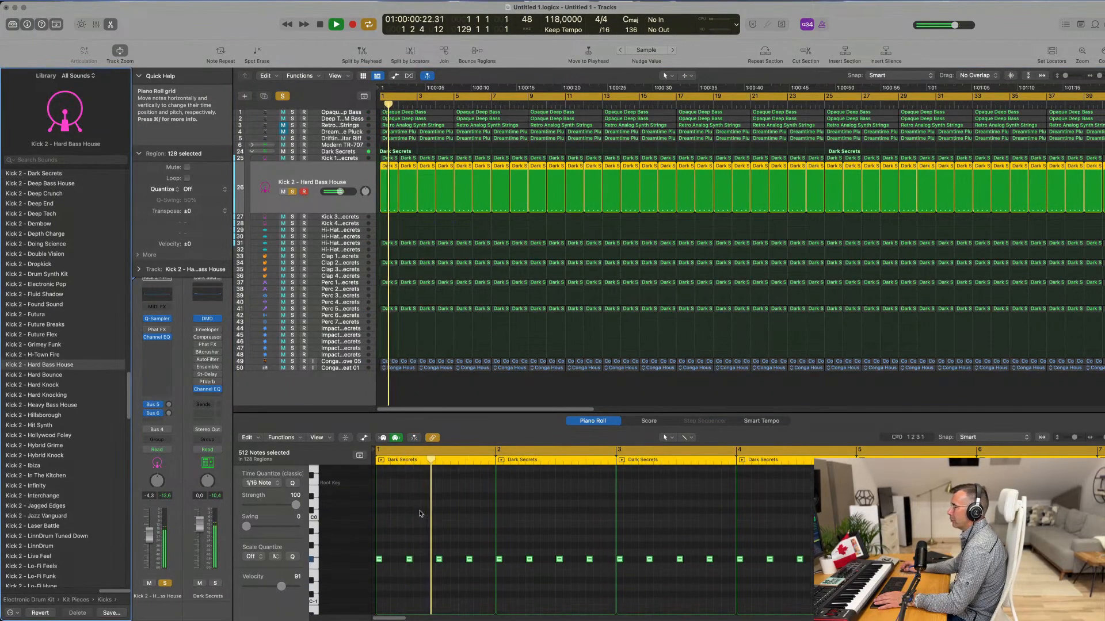
Step: Transpose all notes of the second kick track up an octave and listen to them again from the start
click(420, 516)
key(super+a)
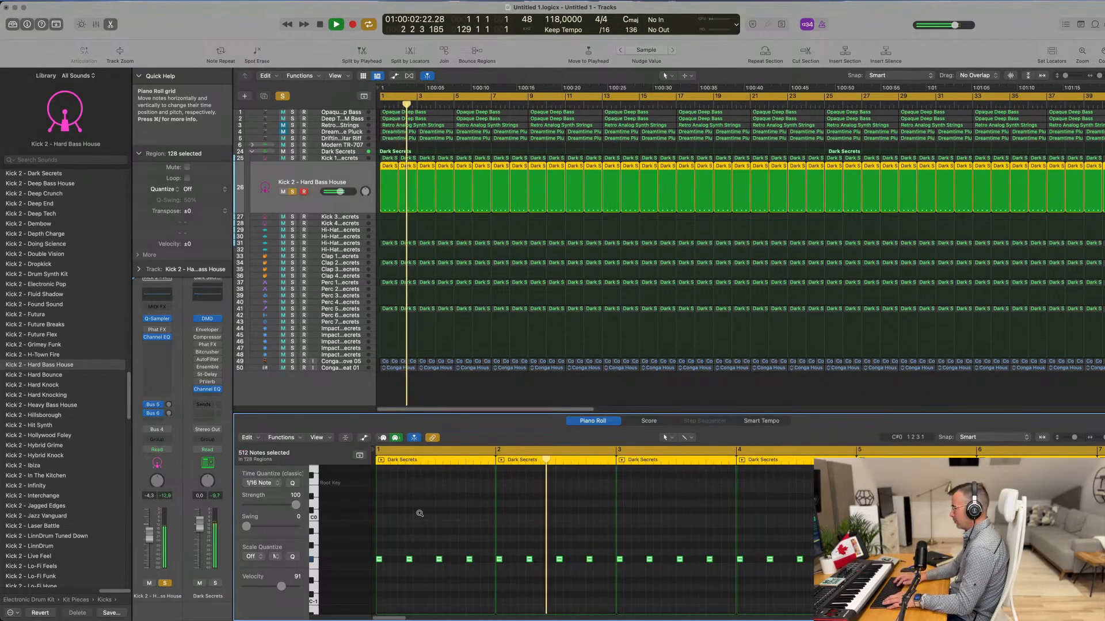
key(alt+shift+Up)
key(space)
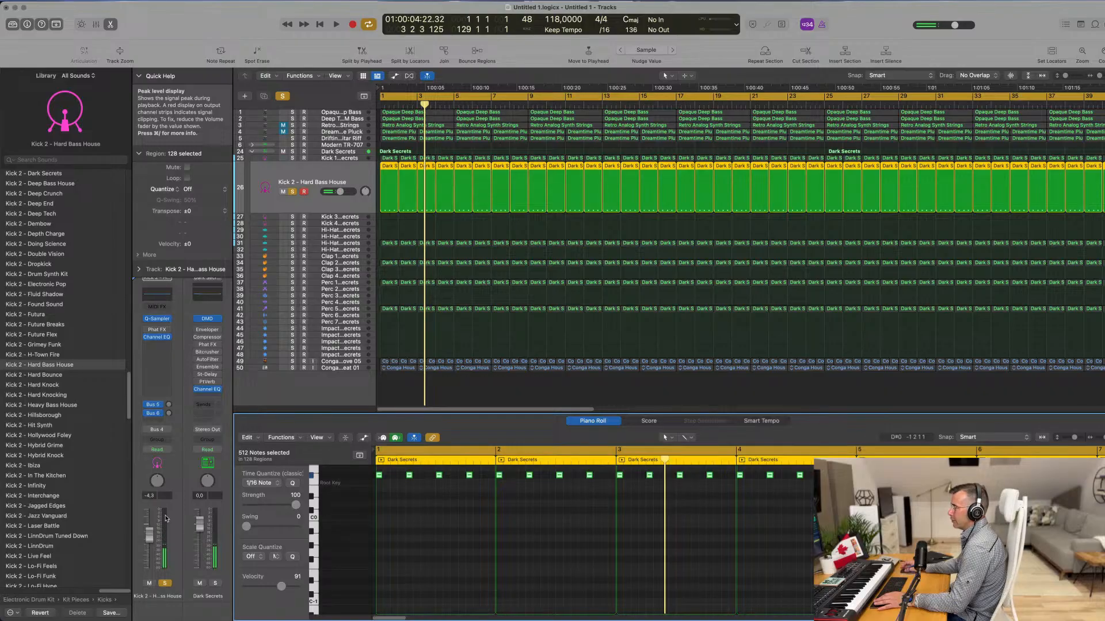
key(space)
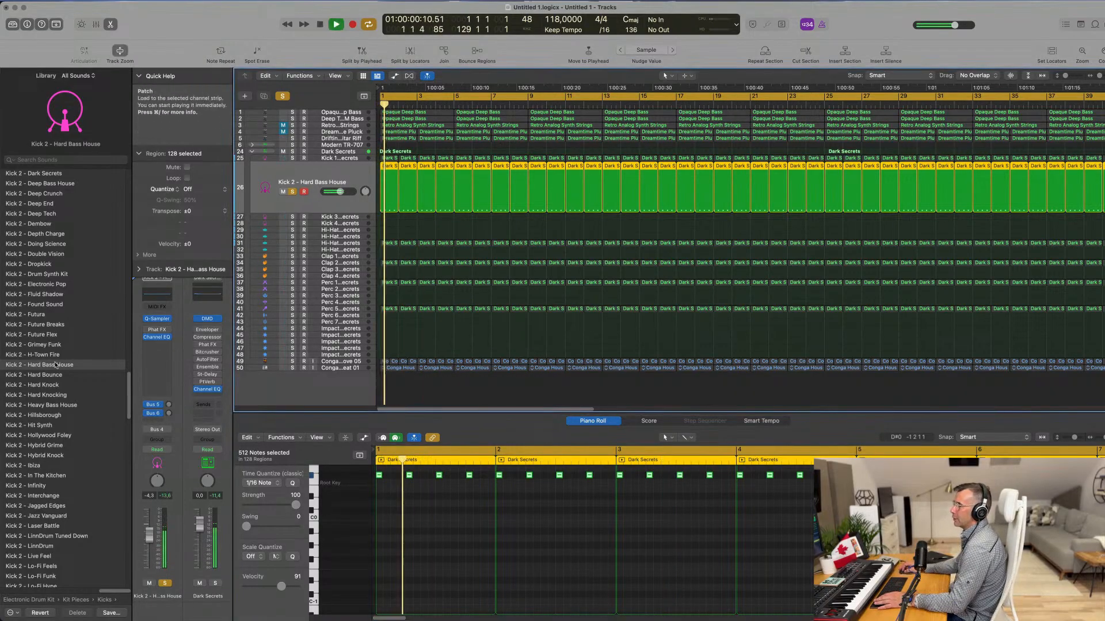
Step: Audition the Kick 2 patches Ibiza, Modern Disco, Modern Knock, Modern TR-707 and Neon on the soloed kick track
click(39, 334)
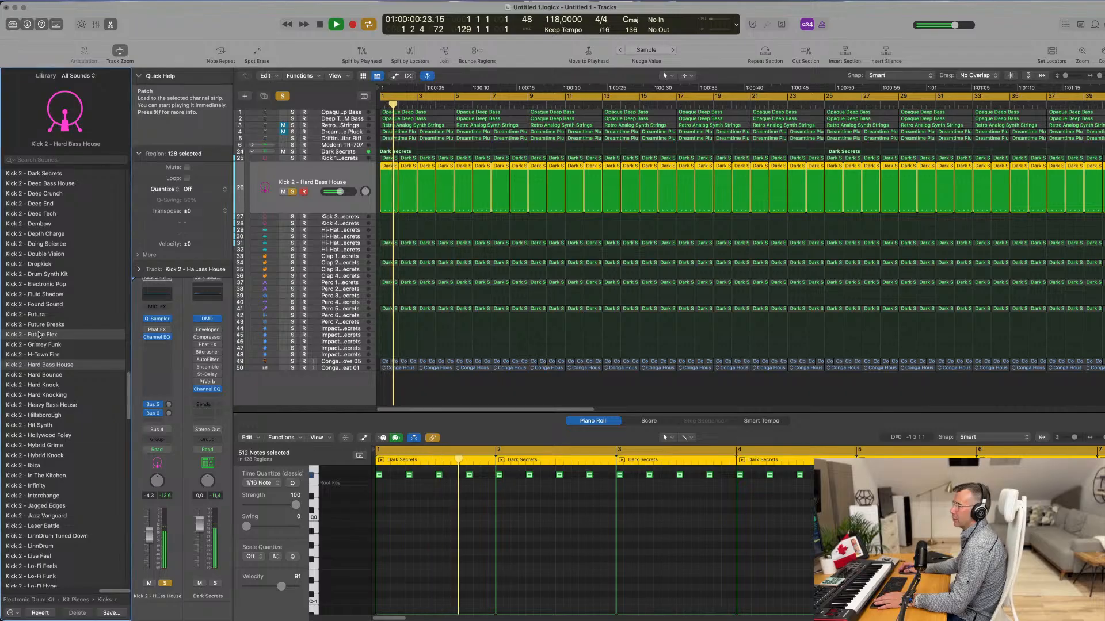
click(62, 275)
scroll(49, 320, down, 2)
scroll(50, 320, down, 5)
click(32, 339)
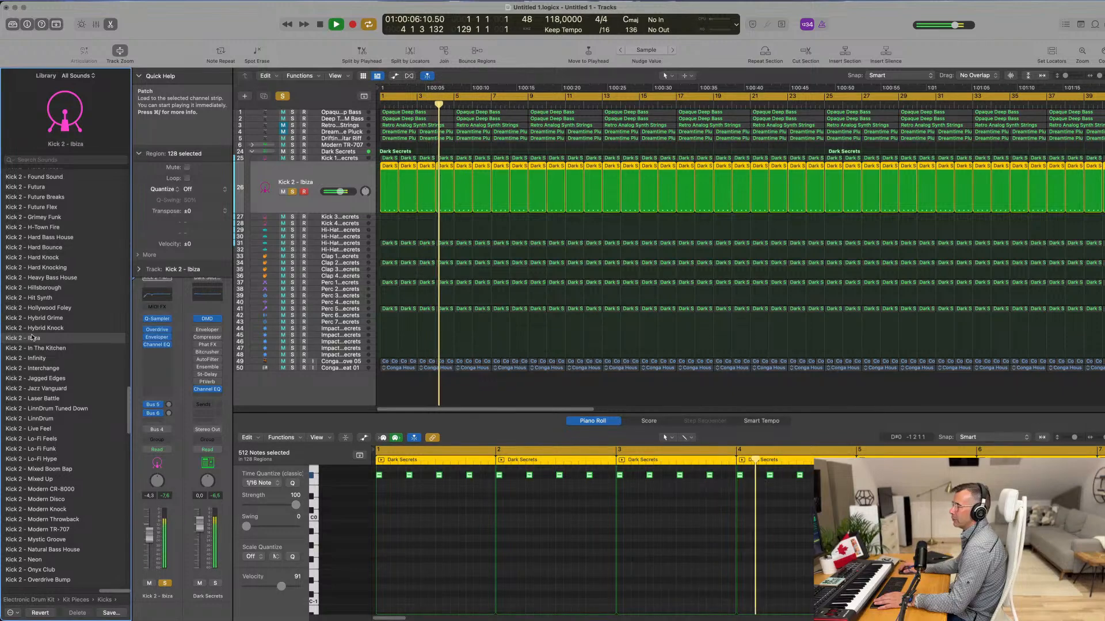
scroll(54, 402, down, 1)
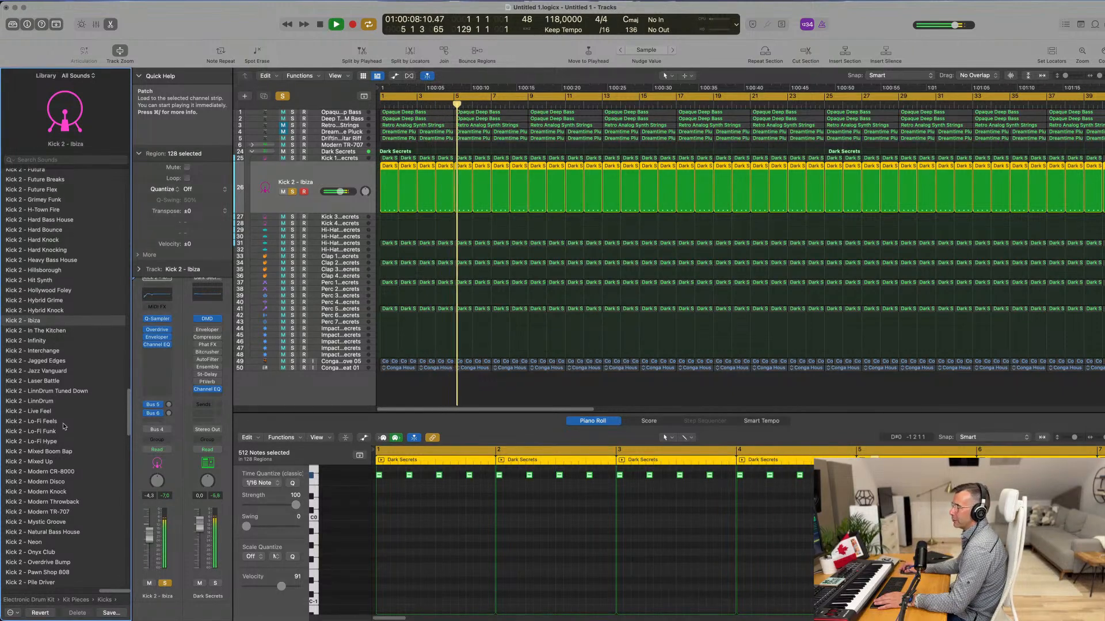
click(77, 478)
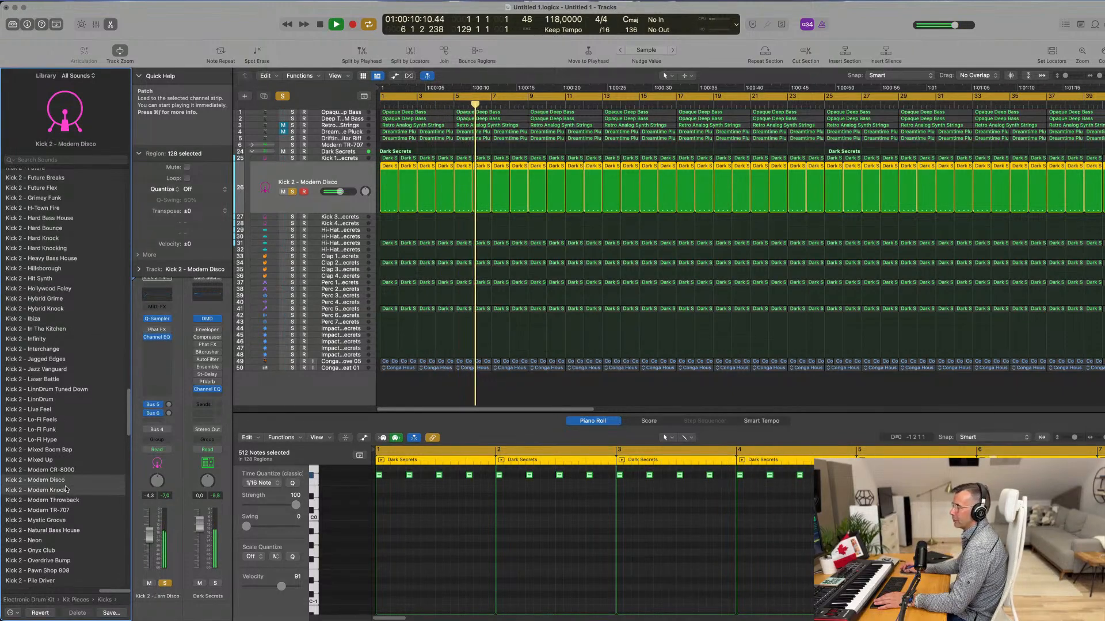
click(81, 490)
click(65, 512)
click(41, 542)
Step: Audition the patches Kick - Big Bang Kit, Kick - Warm Breeze and Kick 1 - Above and Beyond on the soloed kick track
scroll(79, 464, up, 15)
scroll(75, 288, up, 20)
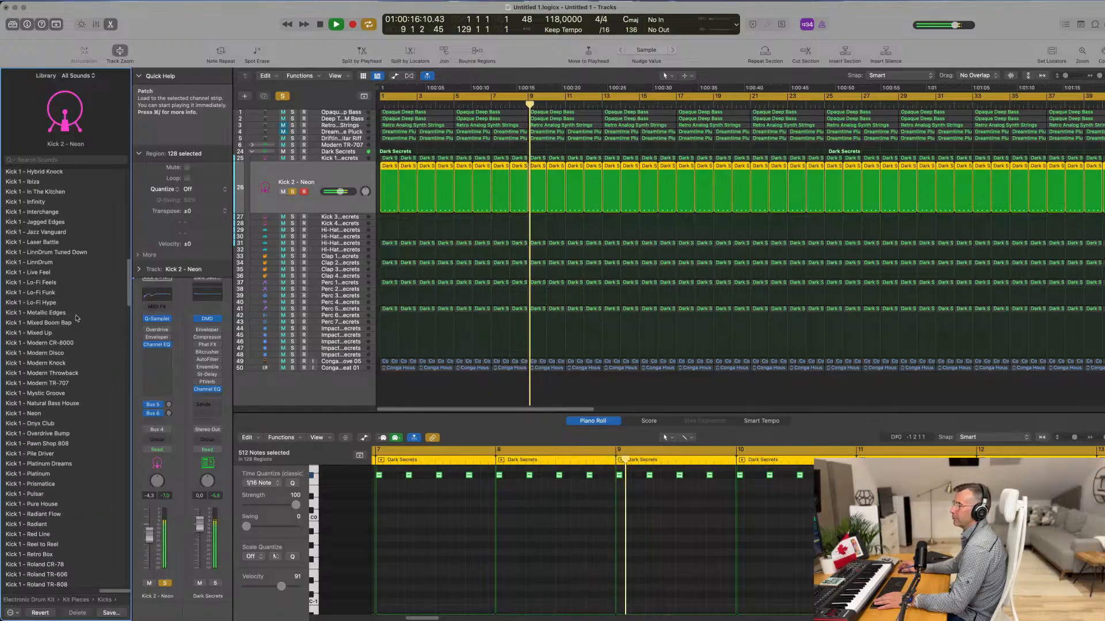
click(40, 184)
click(58, 354)
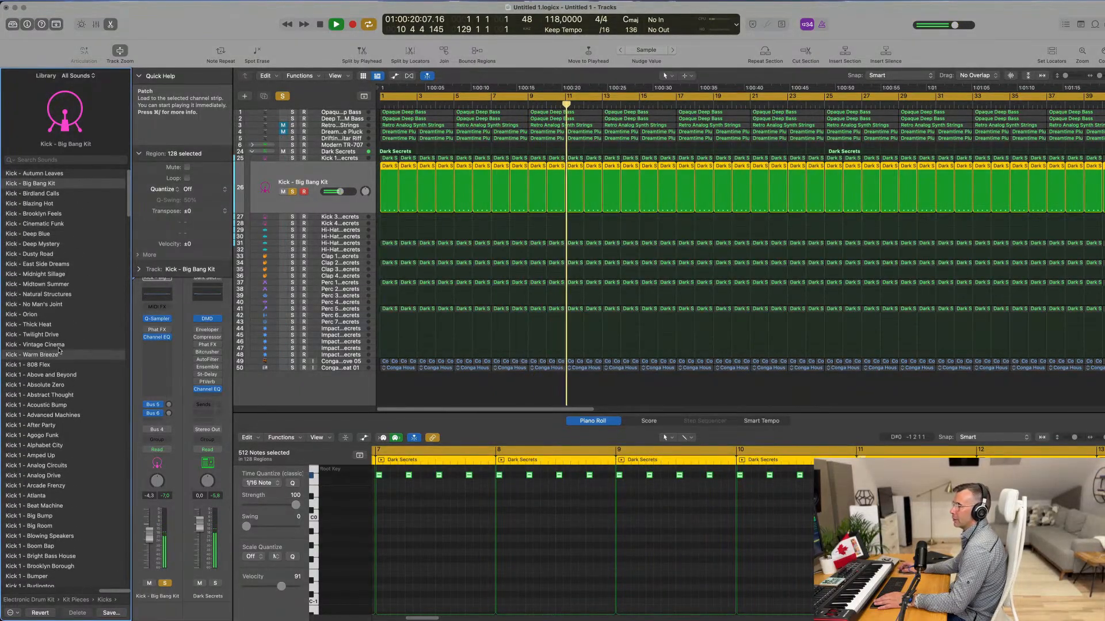
scroll(56, 357, down, 2)
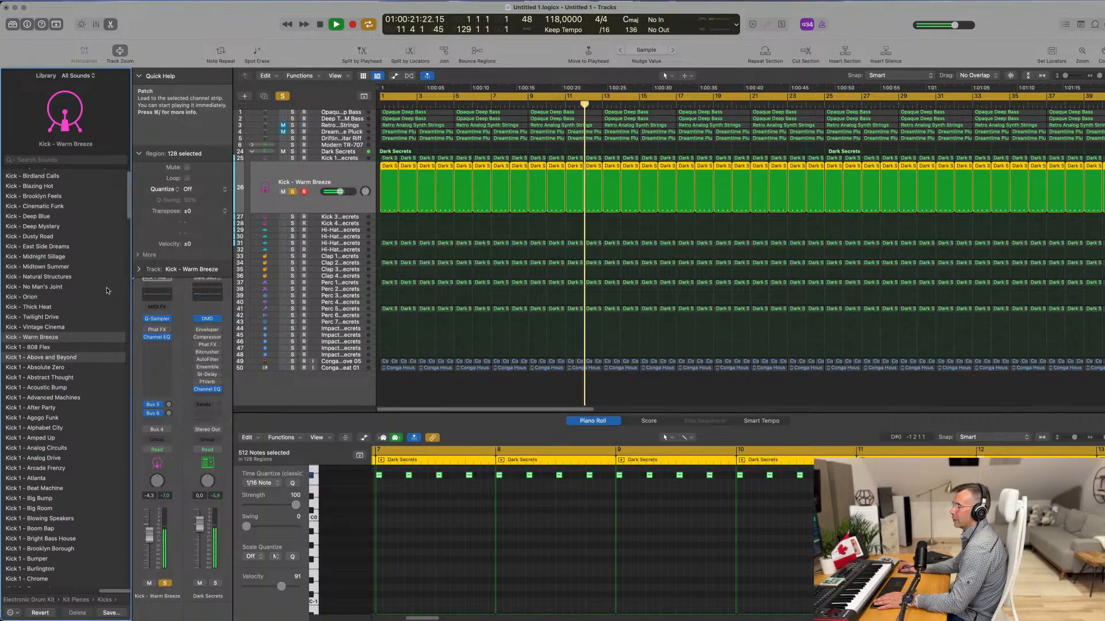
scroll(106, 290, down, 5)
click(92, 293)
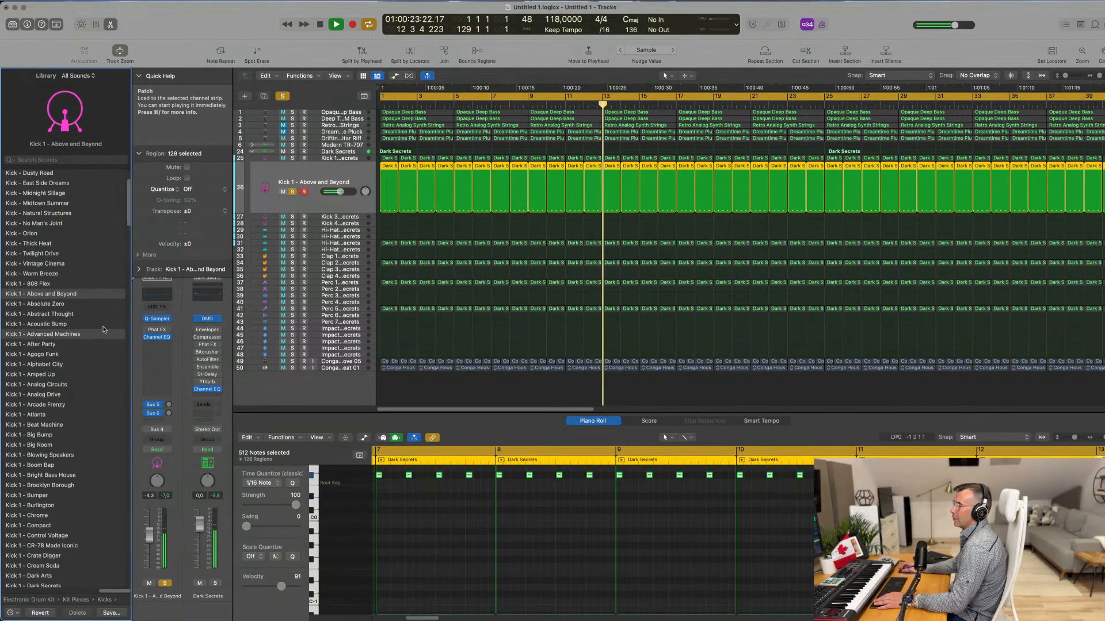
Step: Load the Kick 1 - Advanced Machines patch, unsolo the track and play the full groove from the start
click(104, 332)
scroll(103, 329, down, 2)
click(292, 192)
key(space)
key(Return)
key(space)
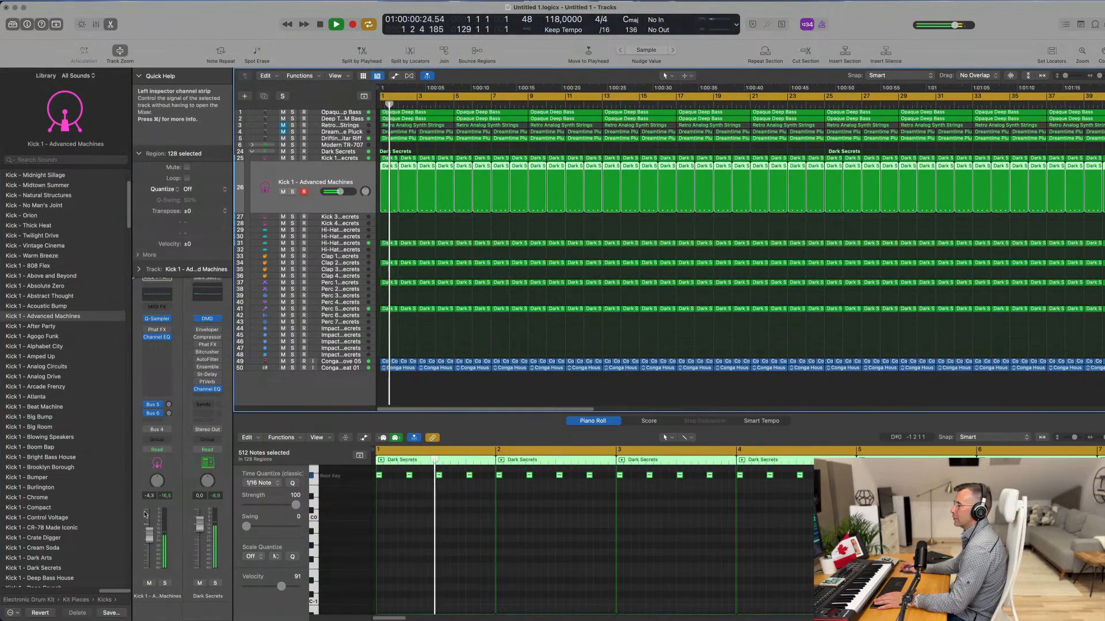
Step: Compare the Kick 1 - Advanced Machines track soloed and unsoloed, and set its volume to -3.2 dB
click(165, 584)
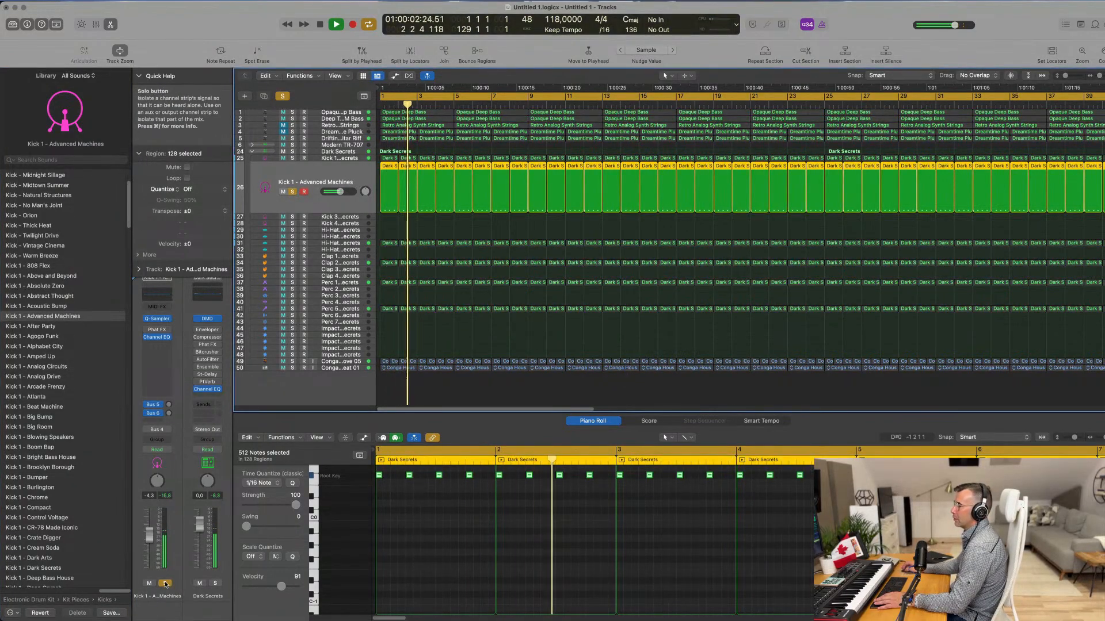
click(165, 584)
mouse_move(149, 535)
mouse_down()
mouse_move(149, 526)
mouse_move(149, 535)
mouse_up()
key(space)
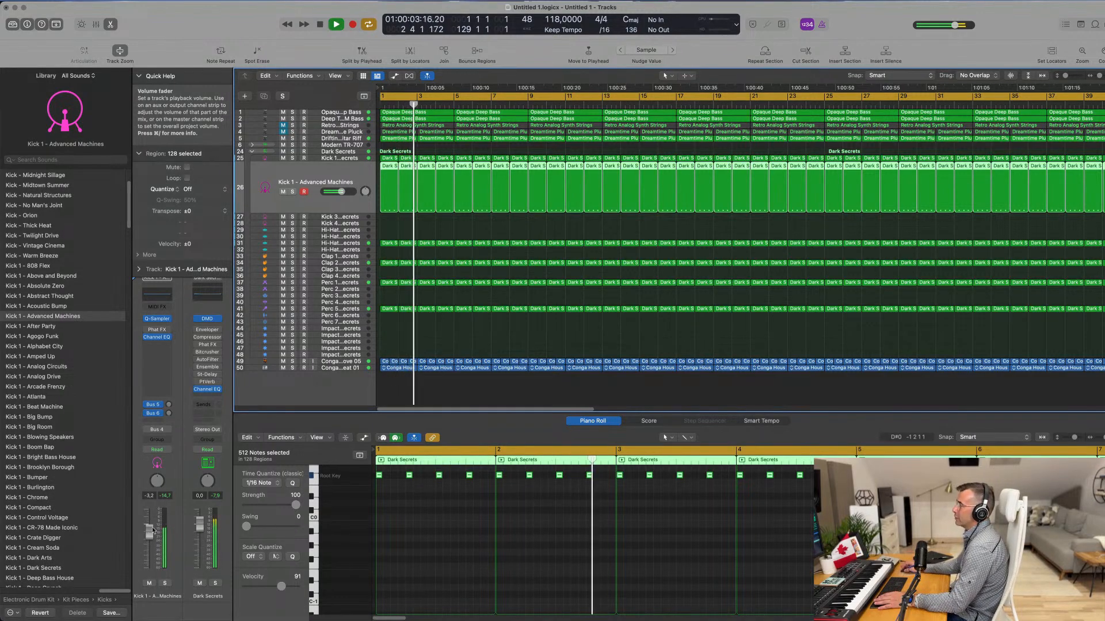
Step: Restart playback from the beginning and solo the Drifting Guitar Riff track
key(Return)
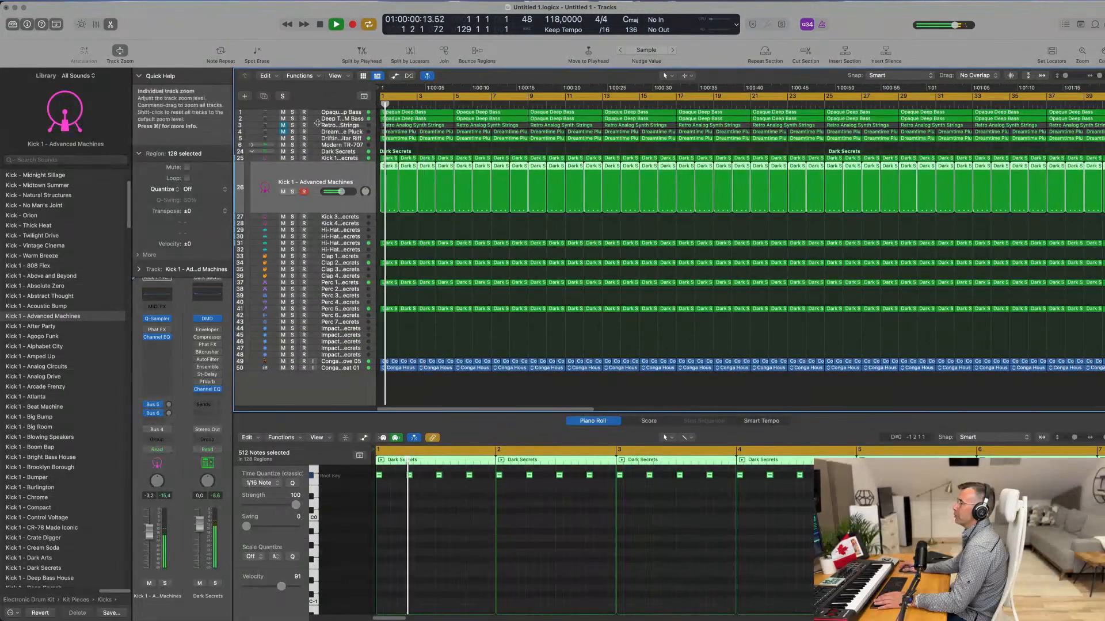
click(292, 139)
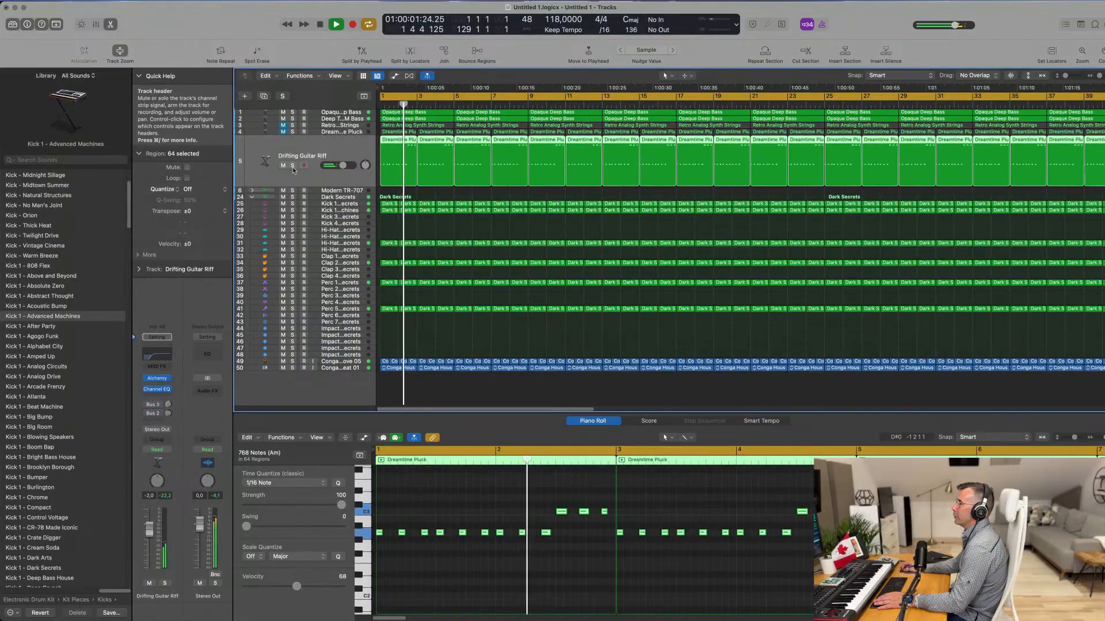
click(293, 166)
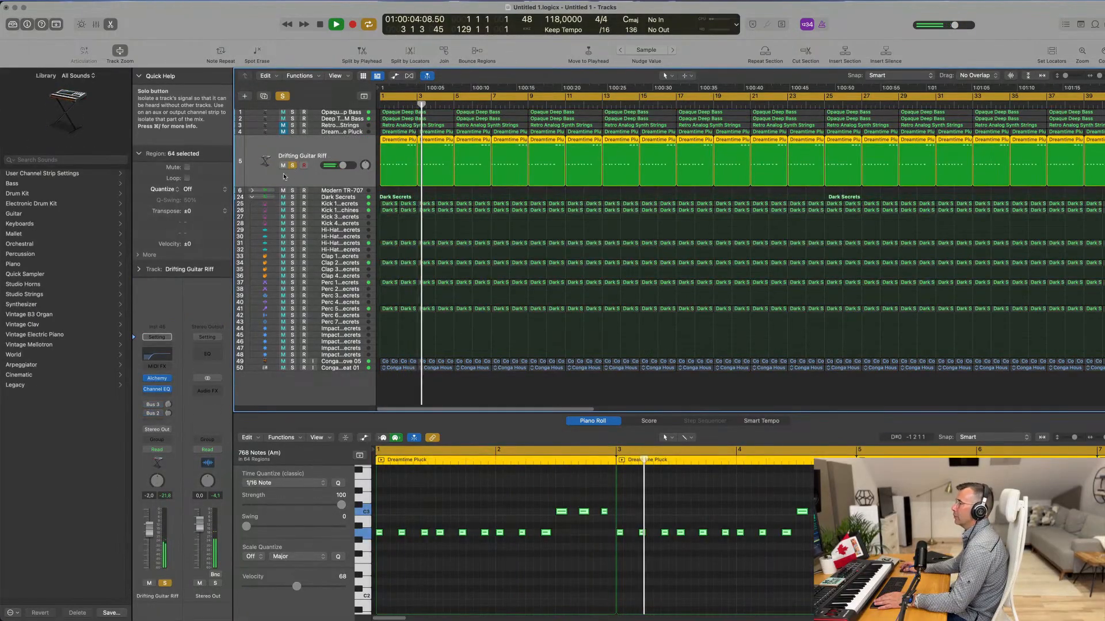
Step: Unsolo and mute the Drifting Guitar Riff track, and unmute the Retro Analog Synth Strings track
click(293, 165)
click(283, 166)
key(Return)
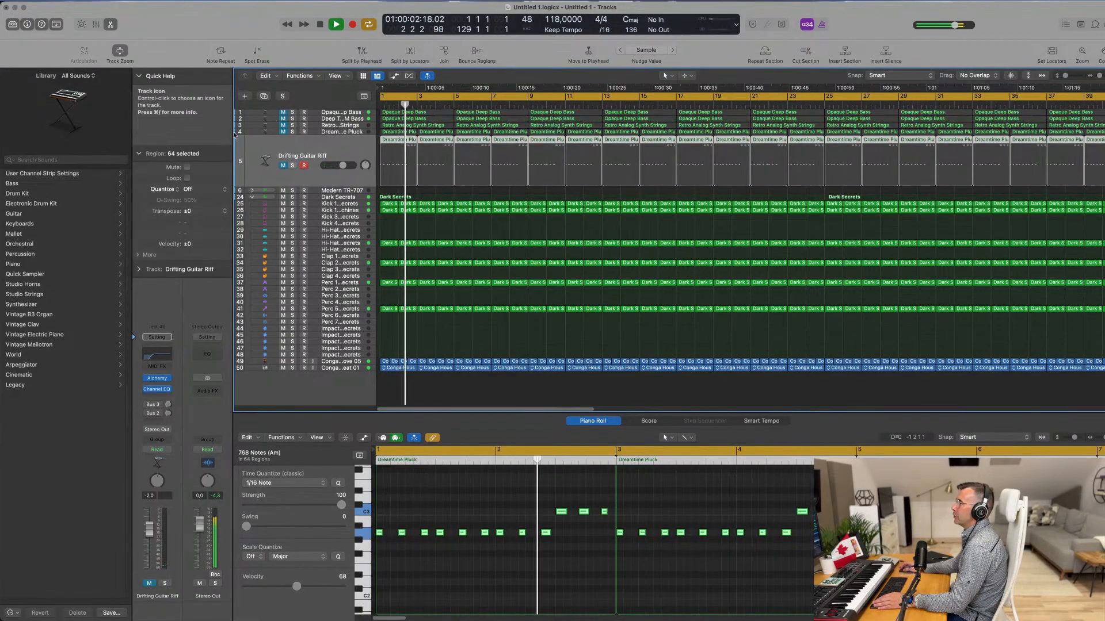
click(256, 131)
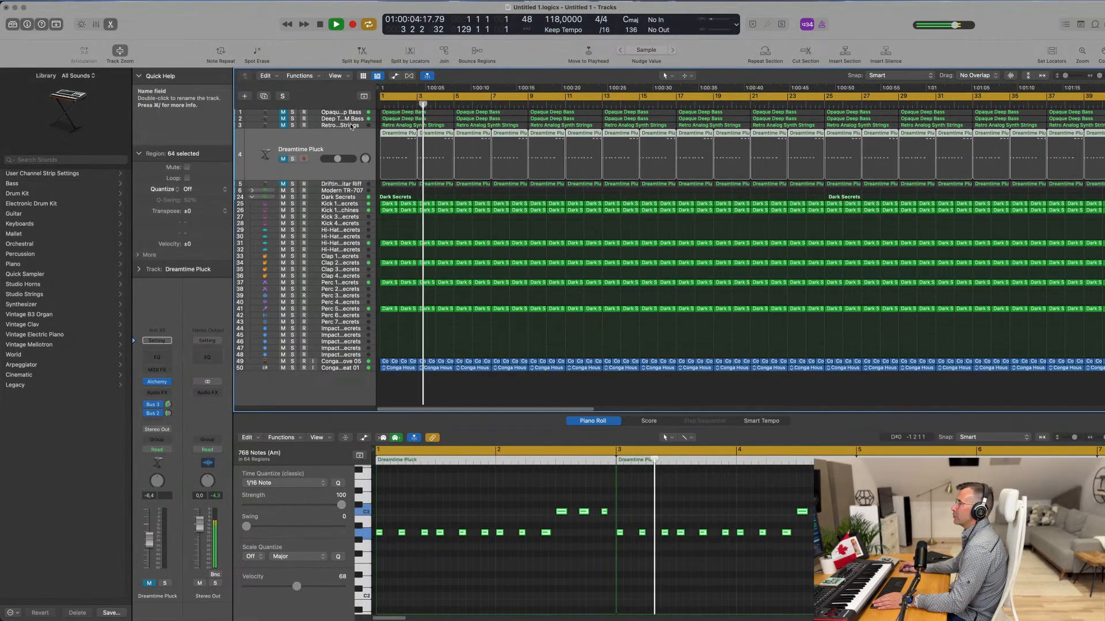
click(276, 125)
click(283, 153)
key(space)
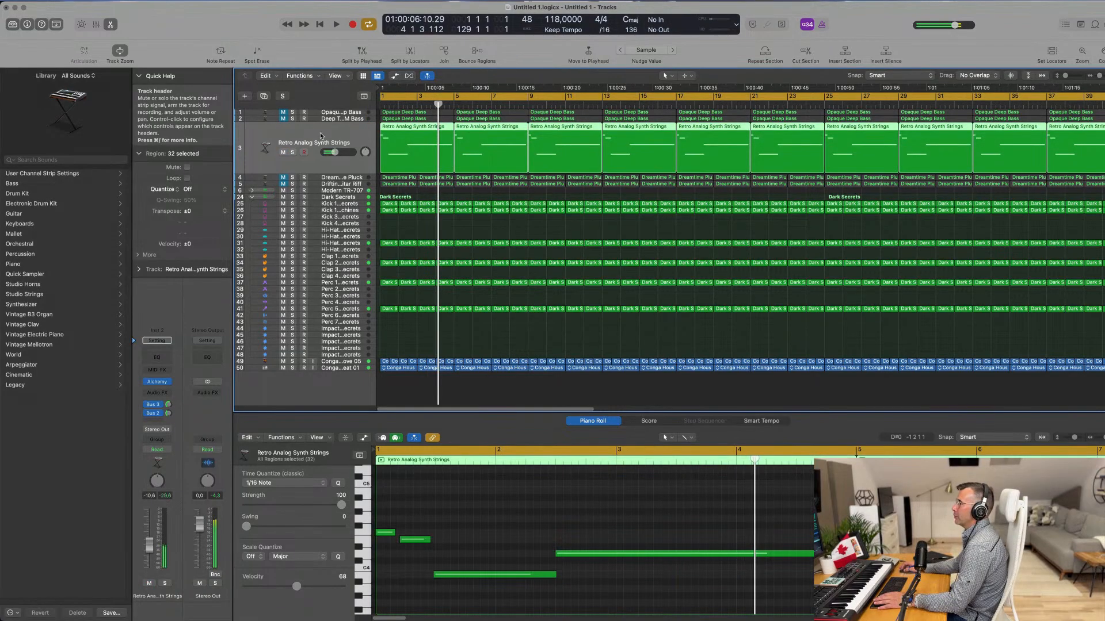
Step: Play the groove with the Retro Analog Synth Strings from the beginning and examine how their regions sit in the arrangement
key(space)
scroll(484, 195, up, 3)
scroll(485, 194, down, 3)
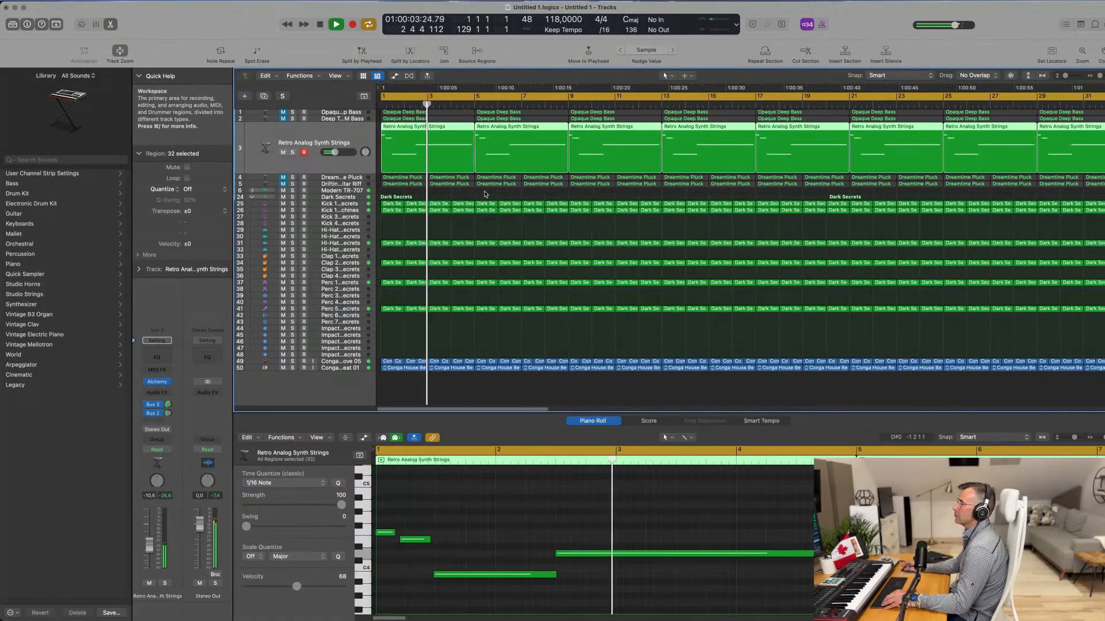
scroll(485, 192, up, 3)
scroll(484, 192, down, 1)
scroll(487, 191, left, 3)
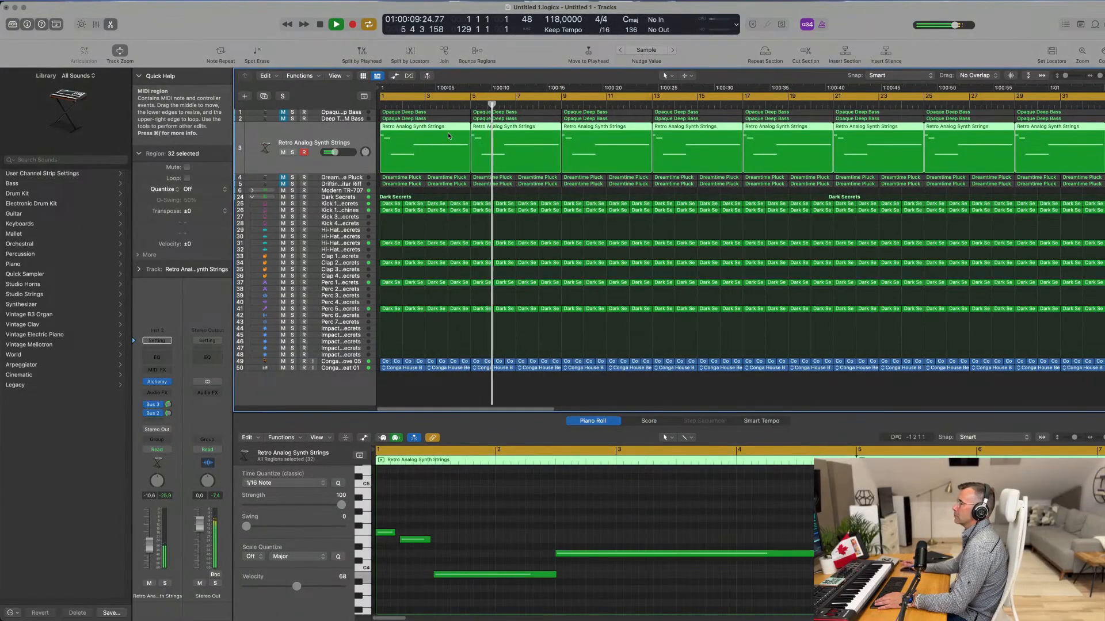
key(Return)
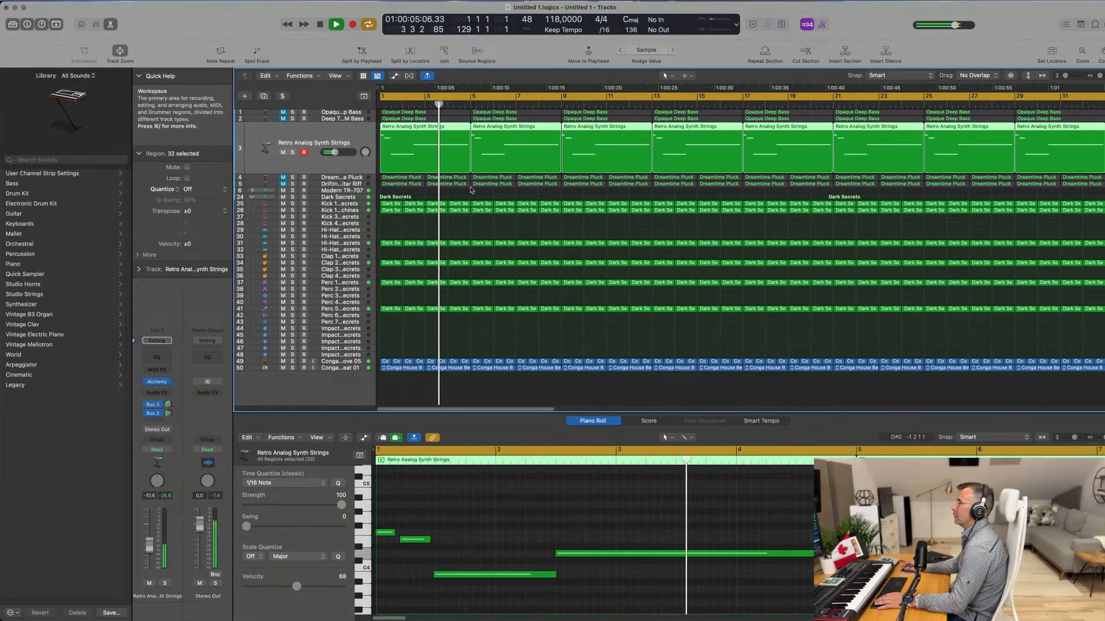
key(p)
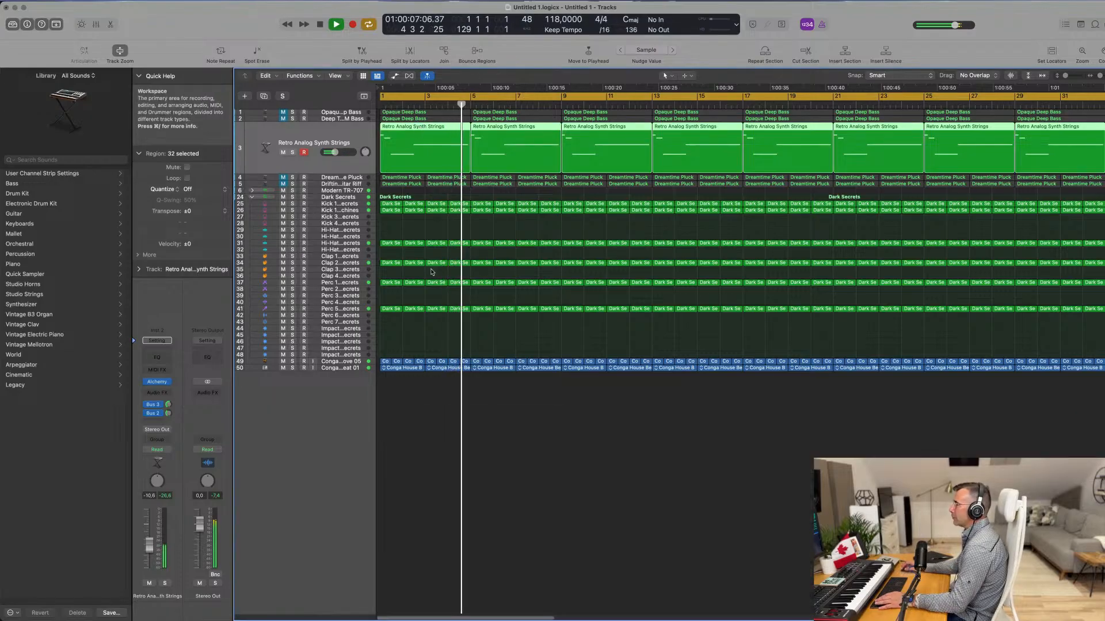
key(p)
Step: Rearrange the first strings region so the D4 note fills bars 1 and 2 and the three other notes begin at bar 3
scroll(526, 527, down, 3)
scroll(489, 520, down, 1)
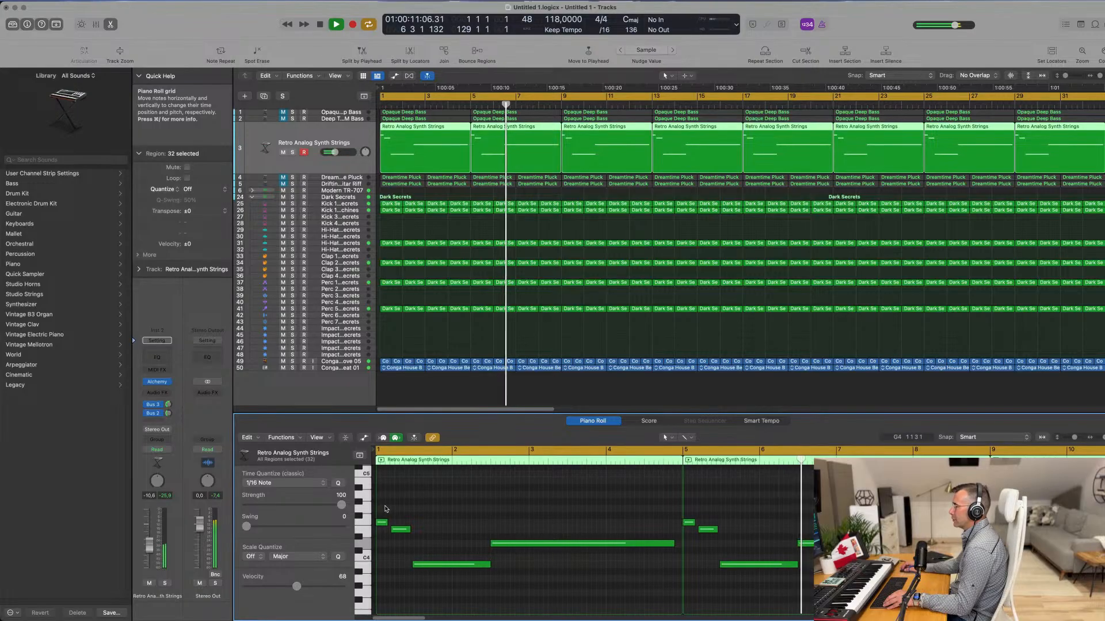
drag(386, 509, 438, 585)
drag(383, 525, 404, 547)
click(377, 523)
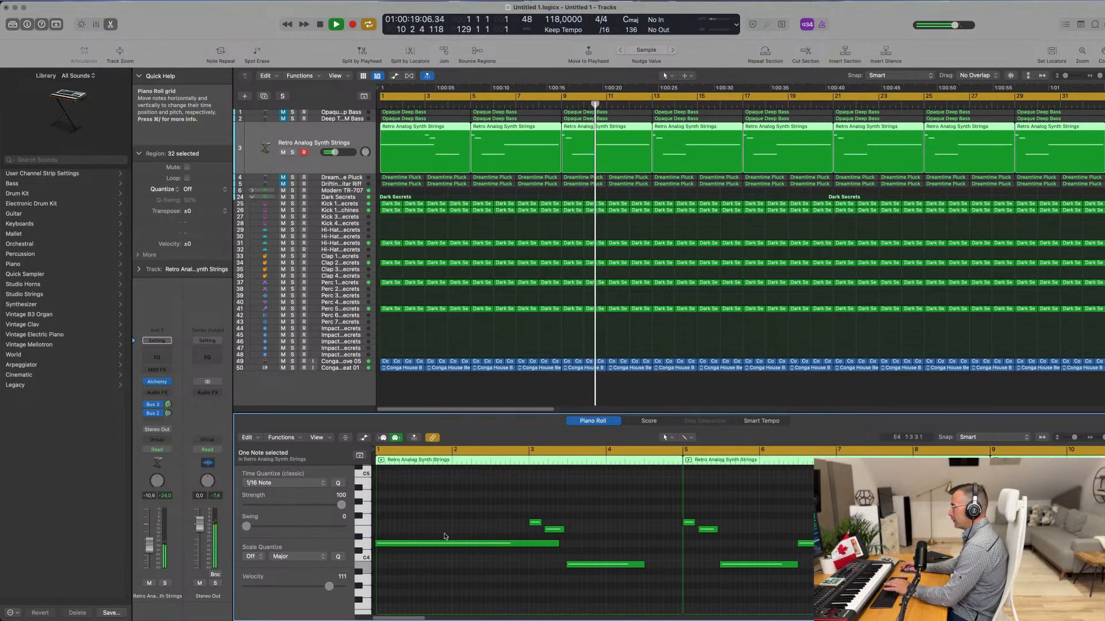
drag(558, 544, 527, 543)
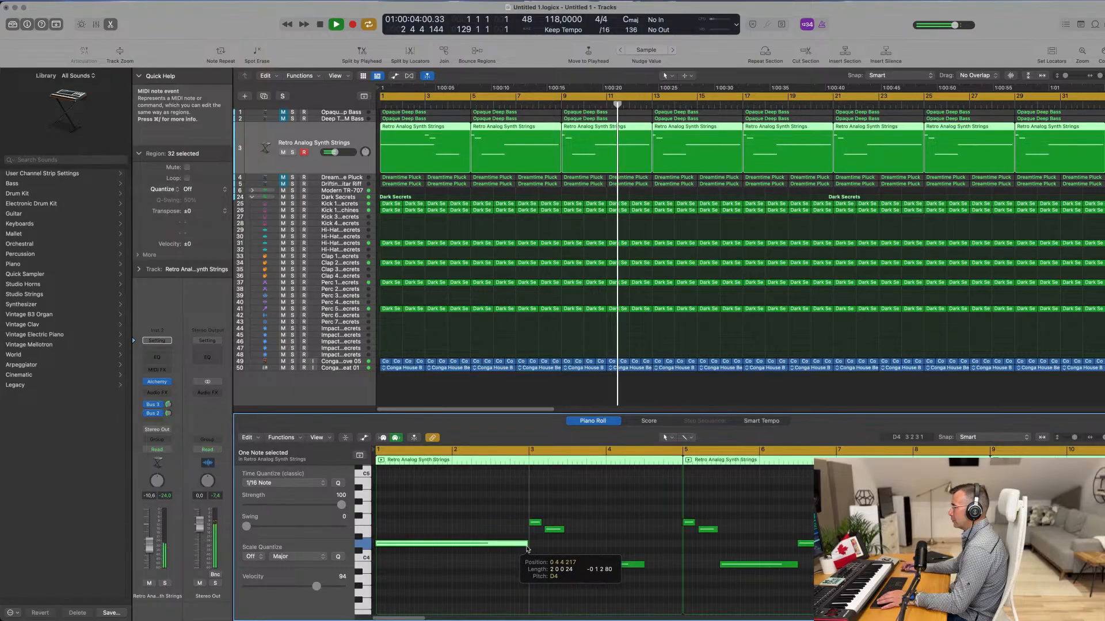
Step: Quantize all notes in the Retro Analog Synth Strings regions to 1/16 notes
click(642, 566)
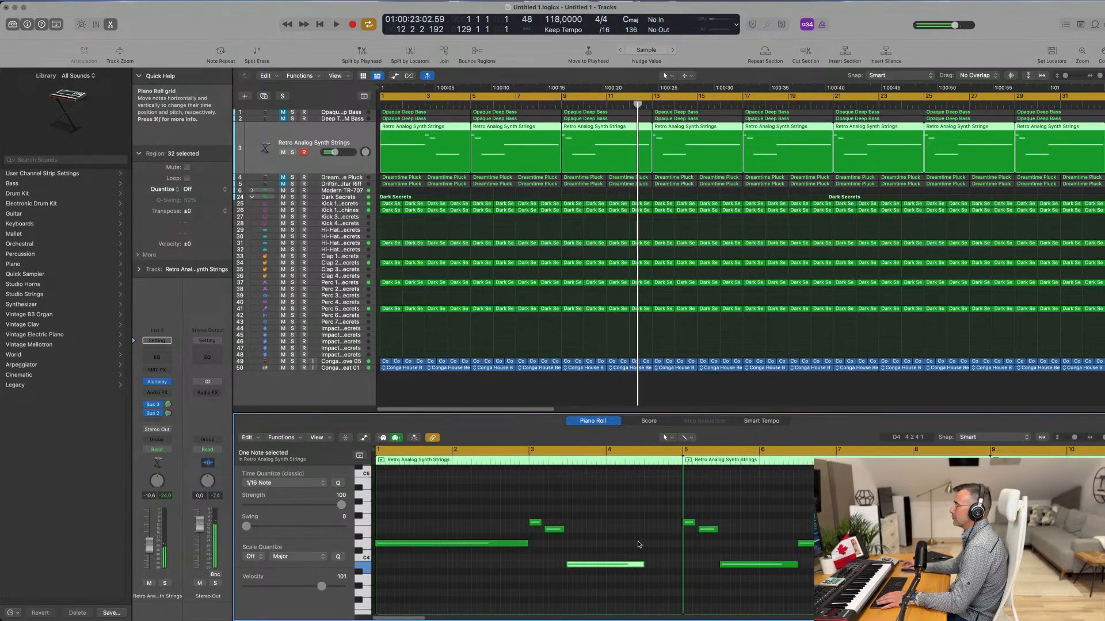
key(super+a)
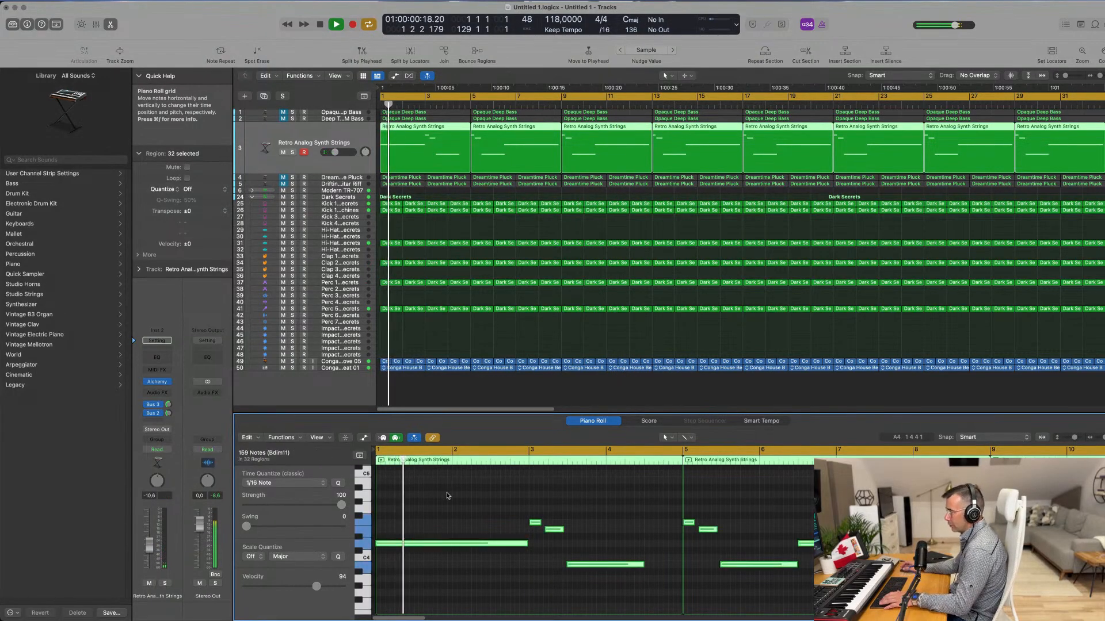
click(452, 499)
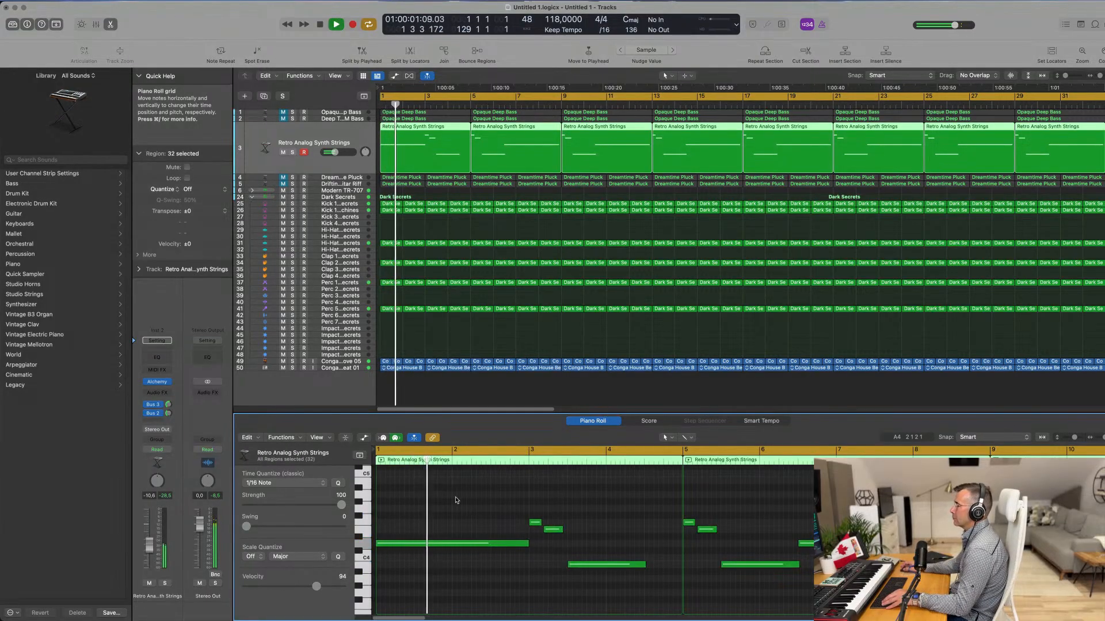
Step: Move the first region's short E4 note to position 3 2 1 1 and lengthen the preceding F4 note to meet it
scroll(457, 500, up, 3)
scroll(457, 499, down, 3)
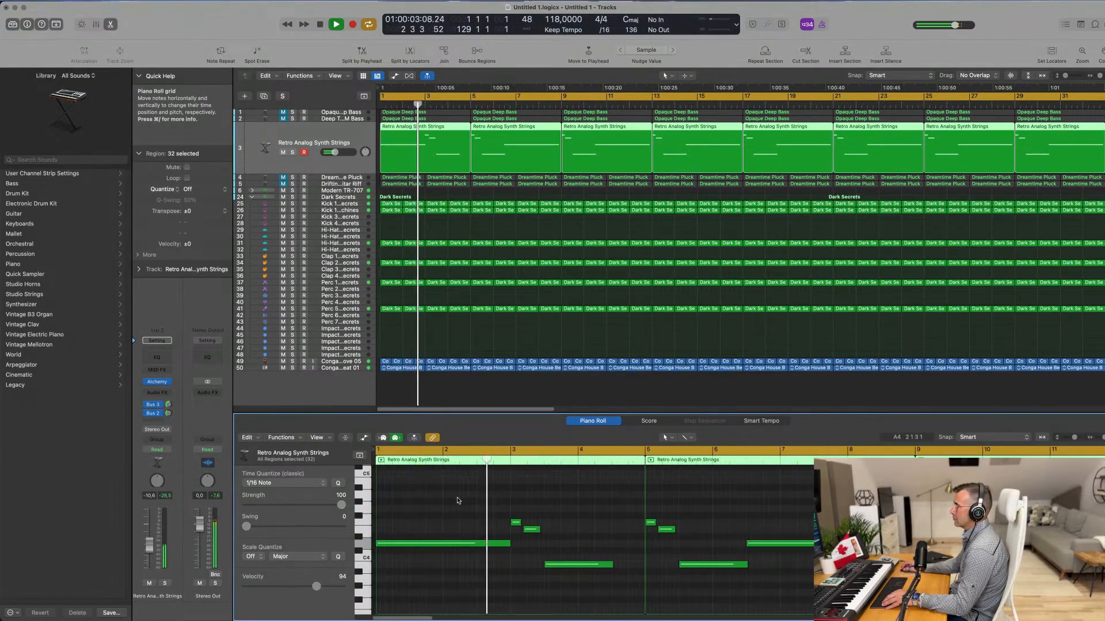
scroll(460, 505, up, 1)
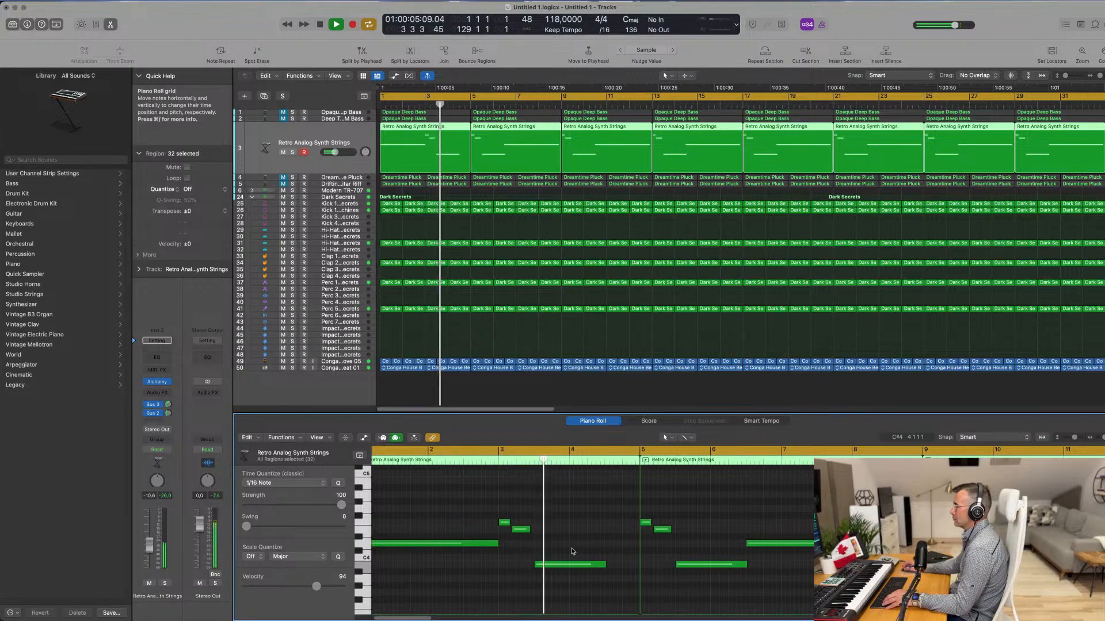
key(space)
drag(521, 533, 526, 533)
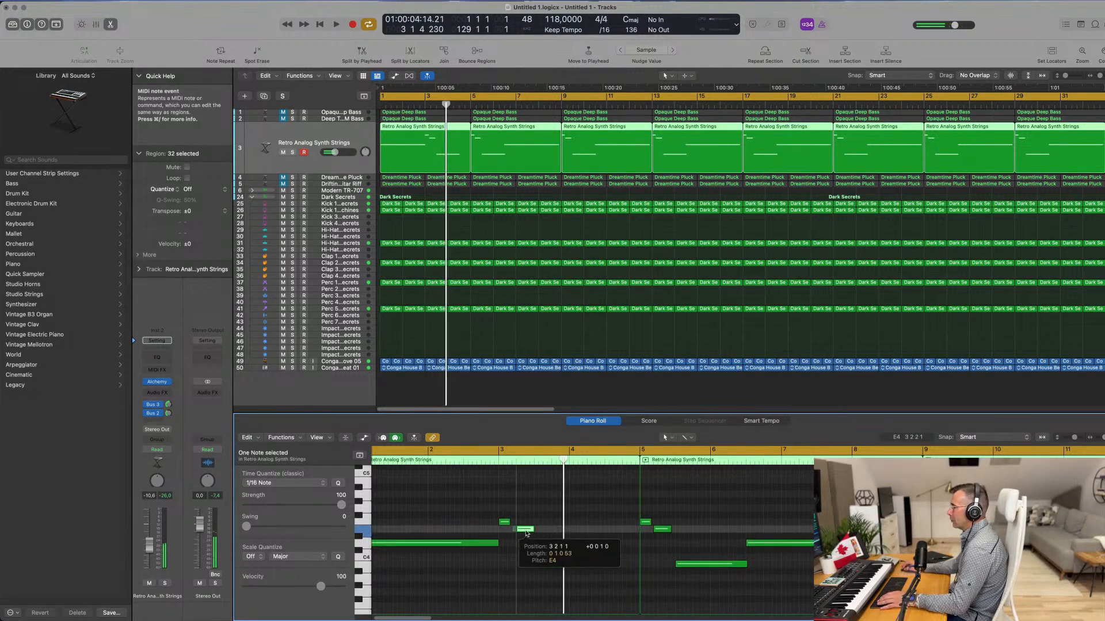
click(506, 522)
Step: Lengthen the first region's B3 note to the end of bar 4 and replay from the beginning
key(Return)
key(space)
click(603, 565)
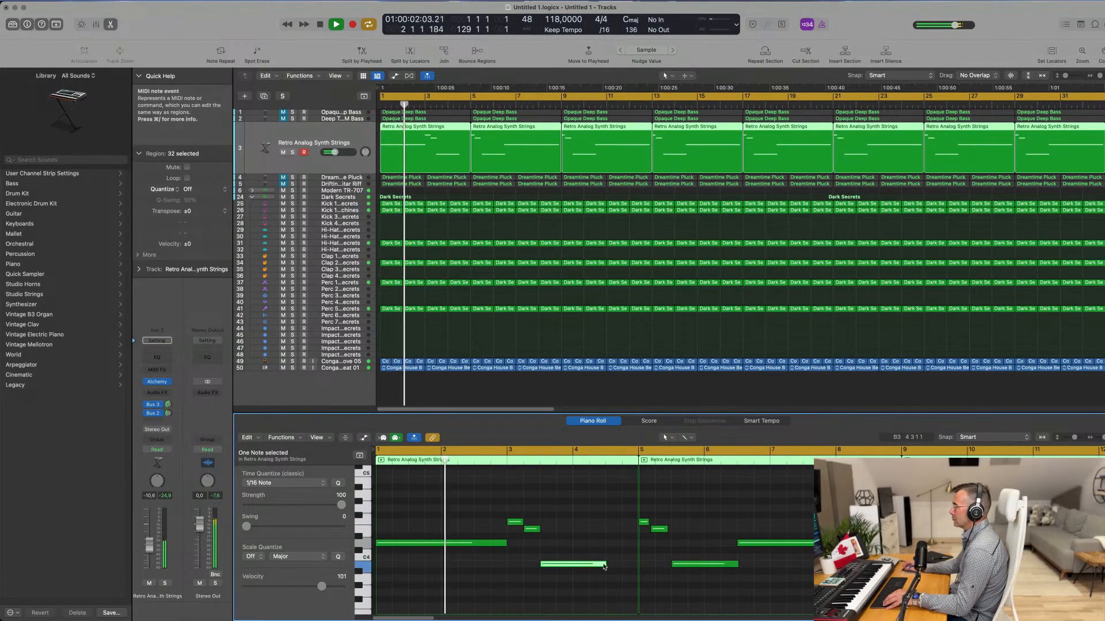
drag(605, 565, 635, 564)
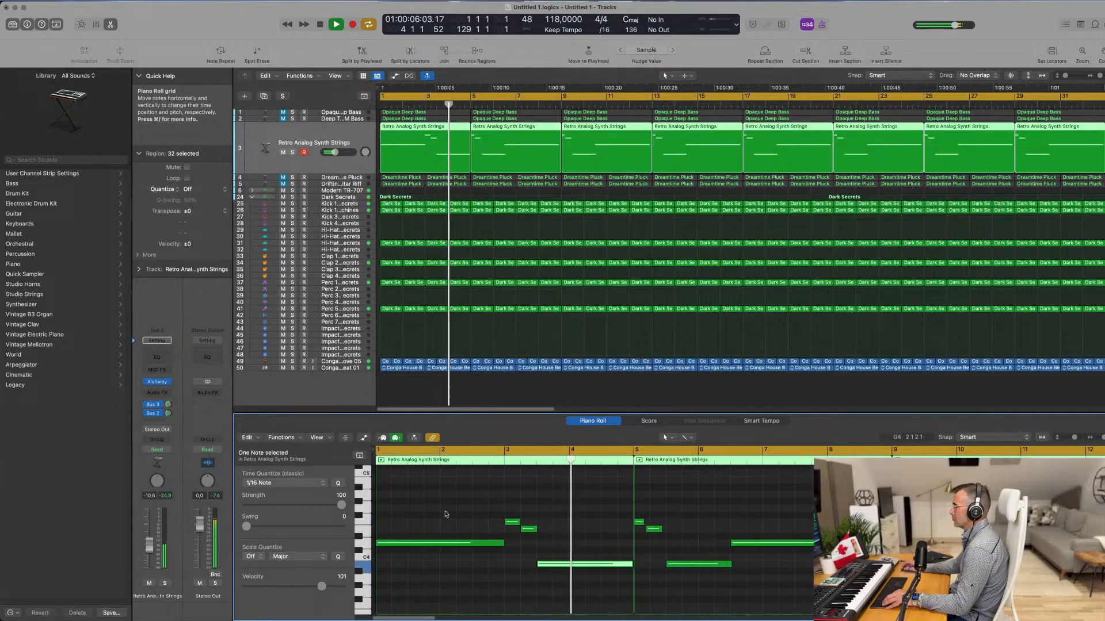
key(Return)
Step: Delete the 31 Retro Analog Synth Strings regions that follow the edited first region
scroll(504, 211, down, 10)
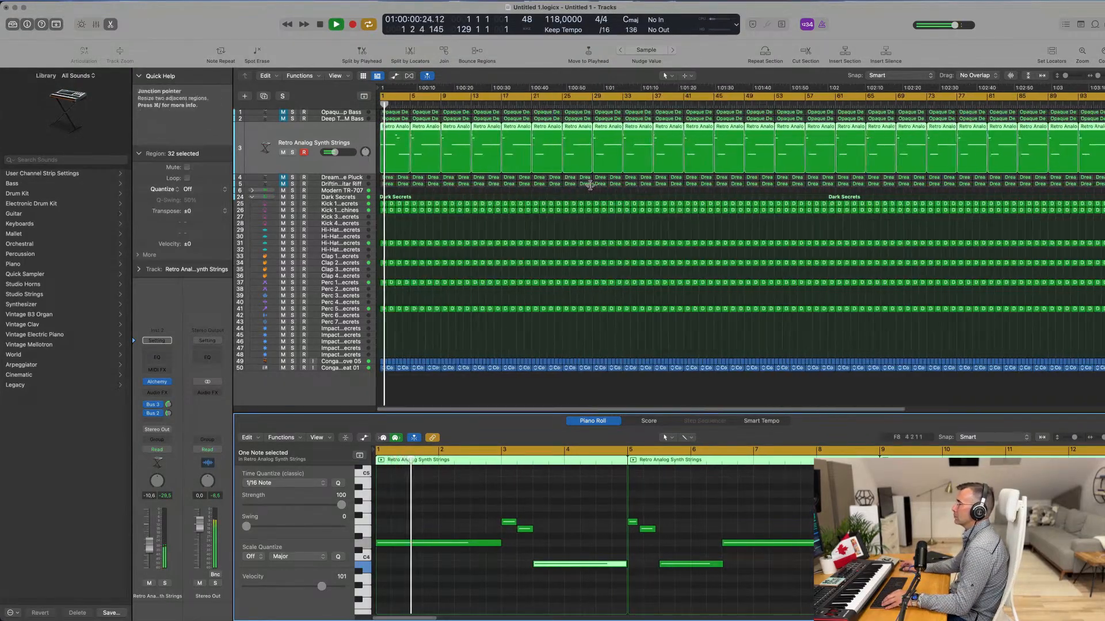
click(525, 235)
scroll(524, 235, down, 2)
drag(1092, 141, 406, 161)
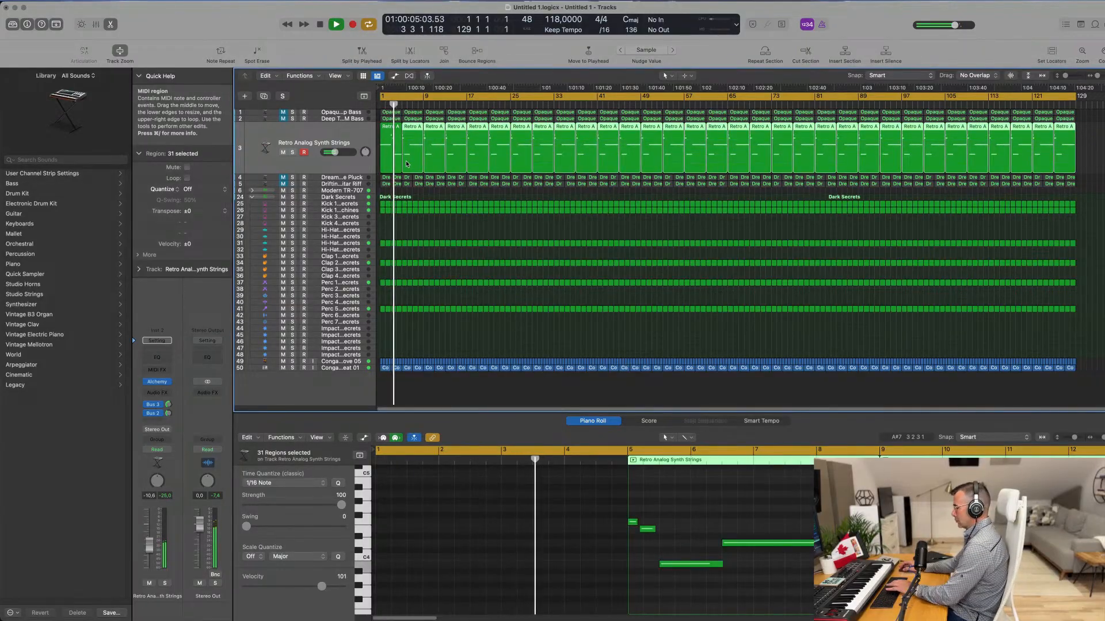
key(Delete)
click(397, 153)
key(space)
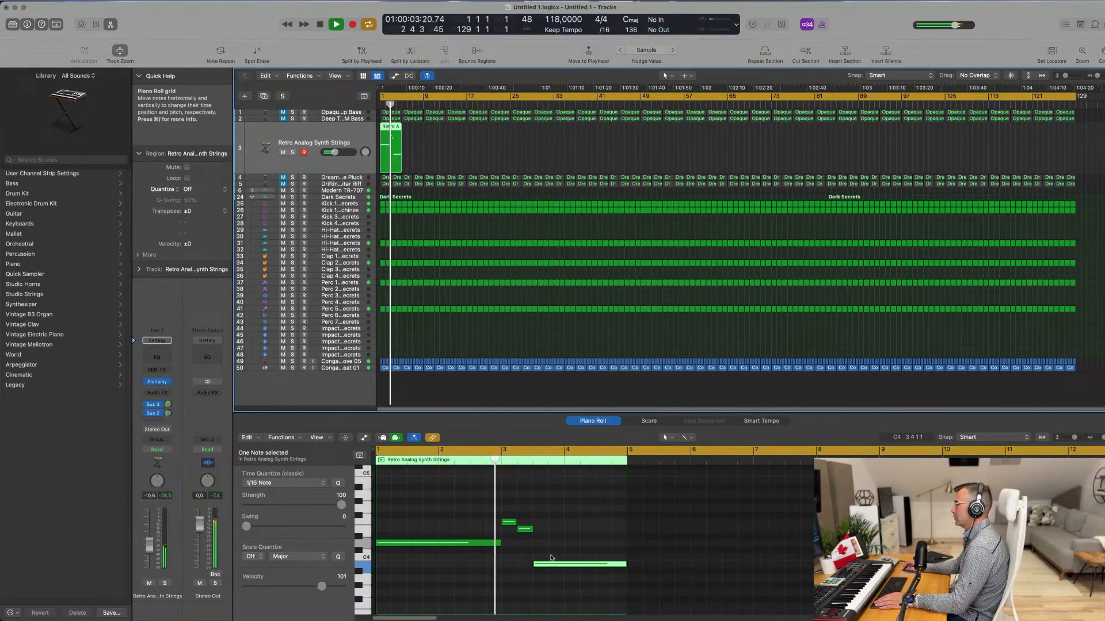
Step: Repeat the edited Retro Analog Synth Strings region along its track until it fills the arrangement up to bar 129
drag(463, 150, 388, 159)
key(space)
key(super+r)
key(super+r)
key(super+r)
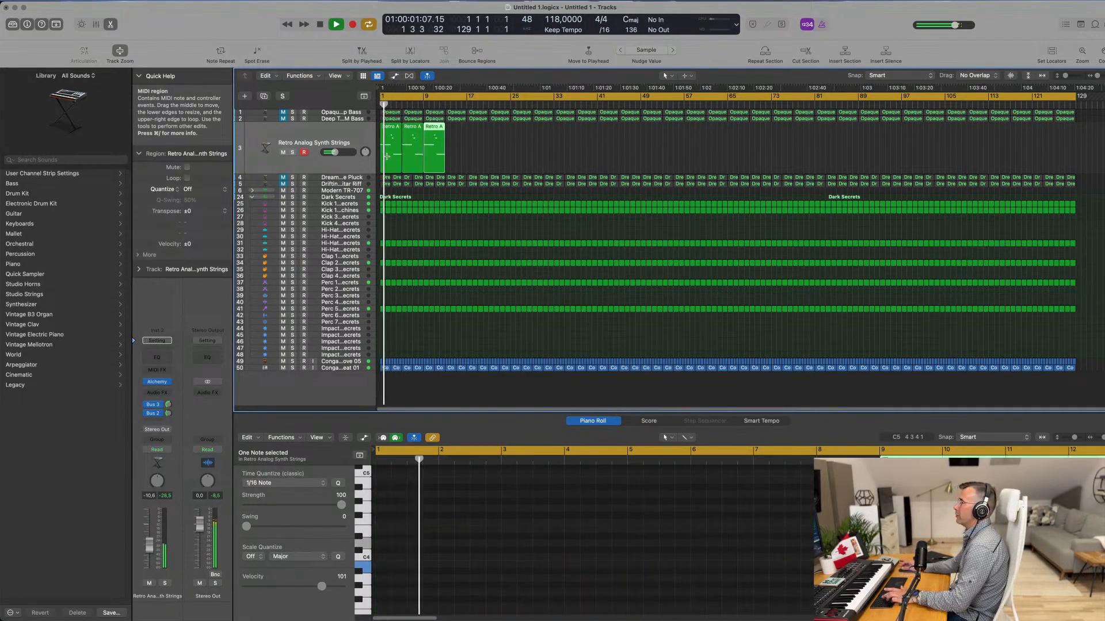
drag(510, 154, 382, 152)
key(super+r)
key(super+r)
key(super+r)
key(super+r)
key(super+r)
key(super+r)
key(super+r)
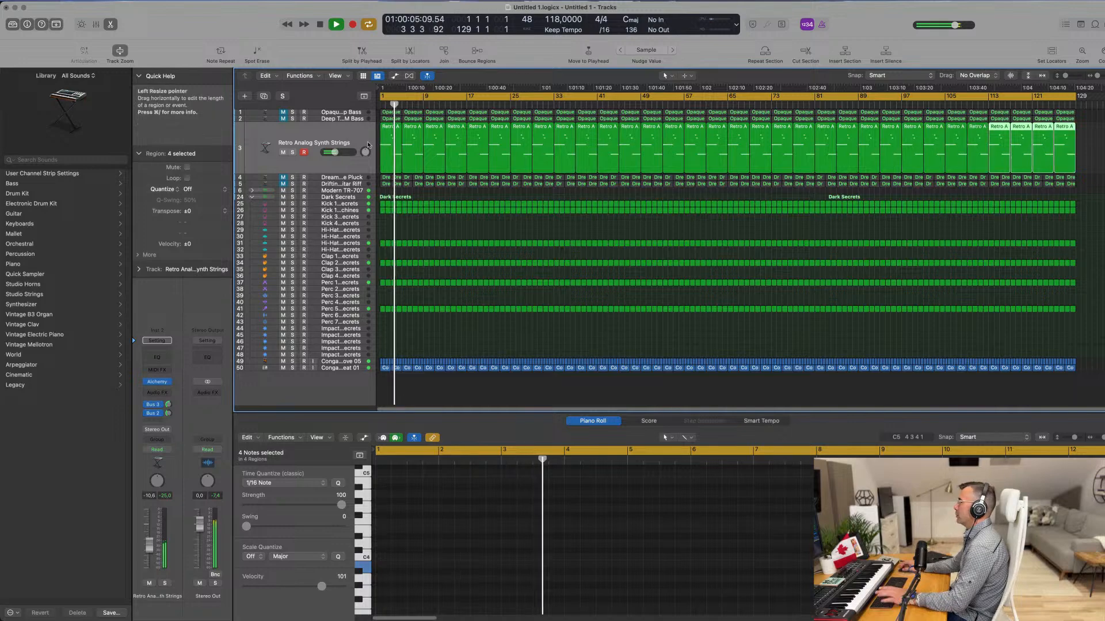
Step: Duplicate the Retro Analog Synth Strings track with its settings and copy the first strings region onto the new track
click(304, 136)
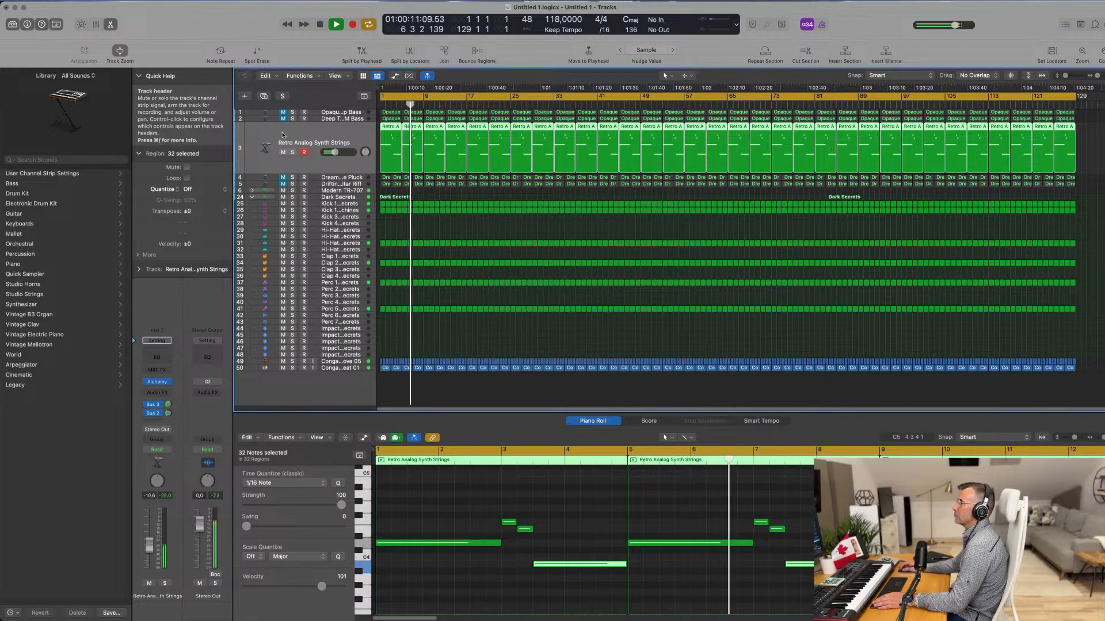
key(super+d)
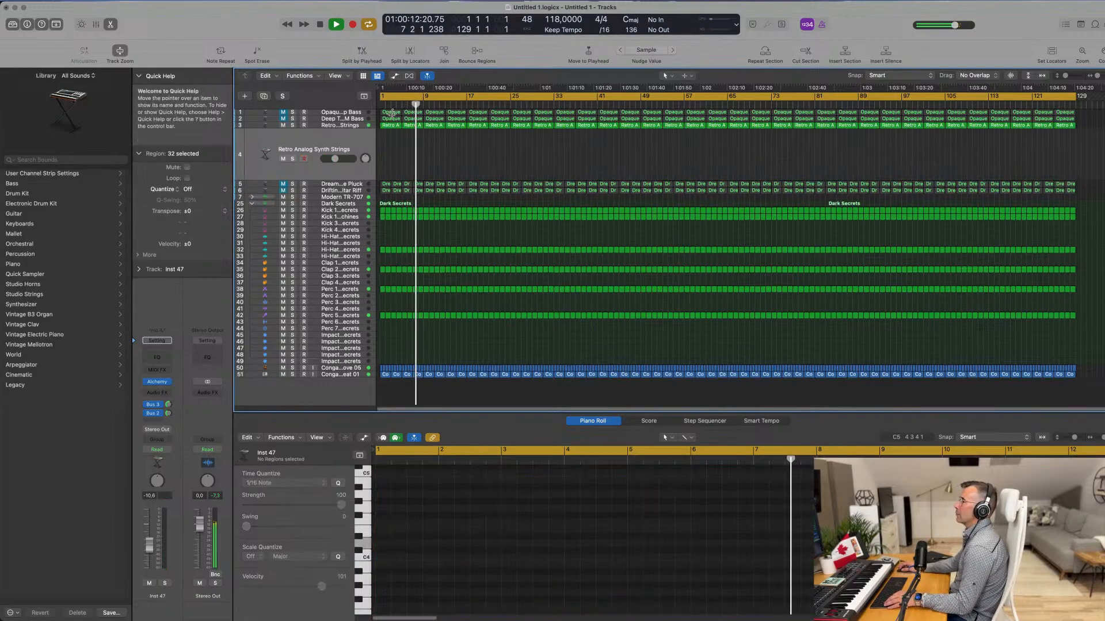
click(389, 126)
drag(388, 131, 337, 142)
key(space)
key(space)
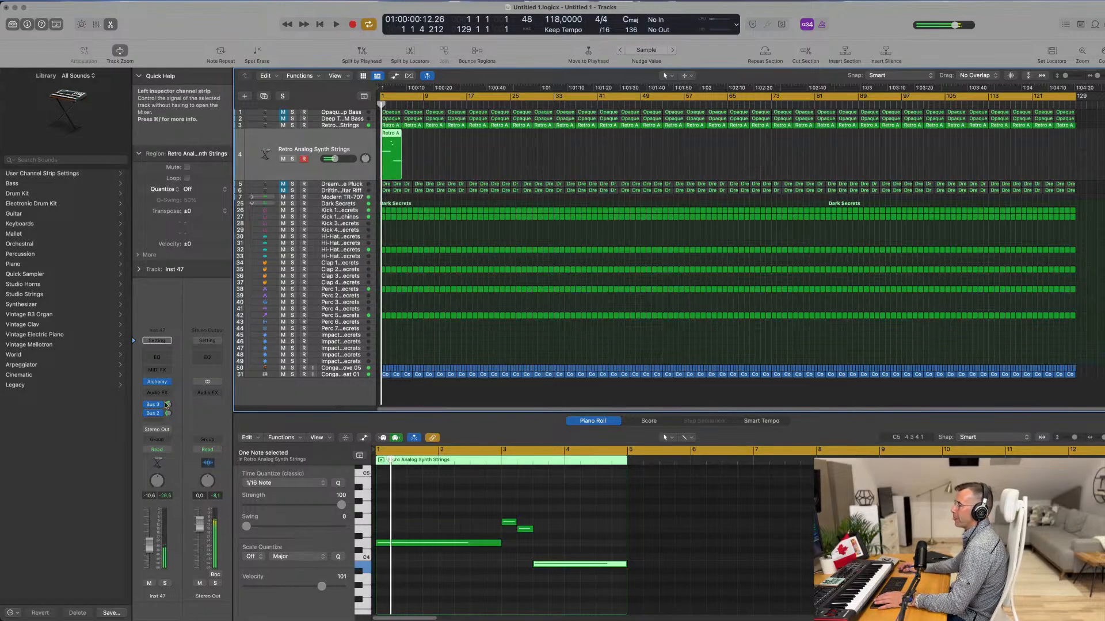
Step: Open Alchemy on the duplicated track, filter all categories by the Vocal subcategory and load the Deeper Emotion preset
click(157, 383)
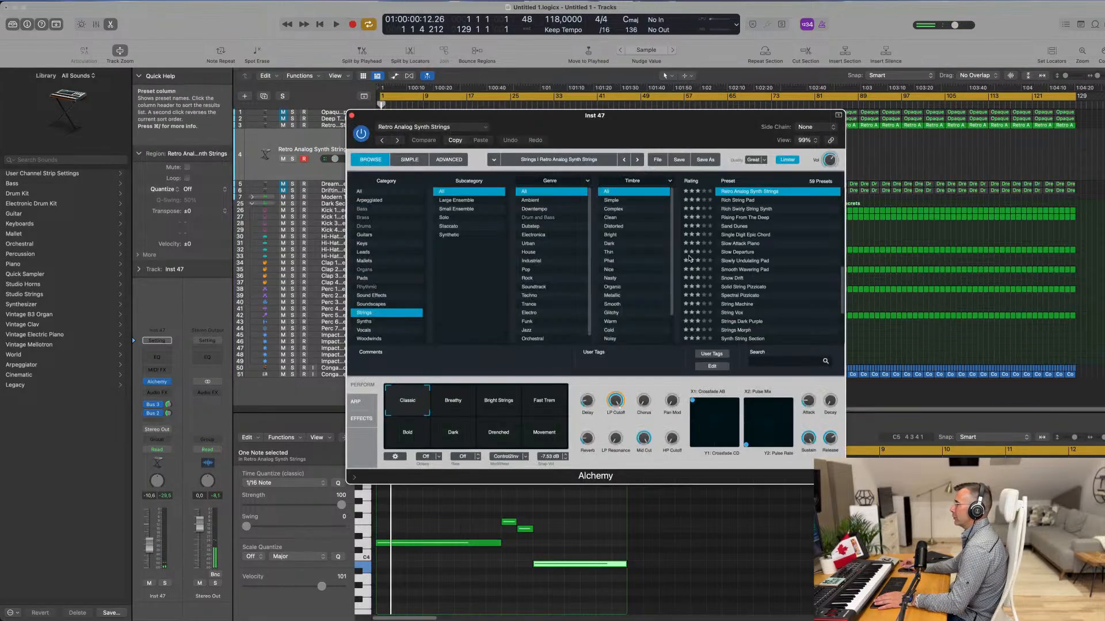
click(367, 193)
scroll(487, 240, down, 10)
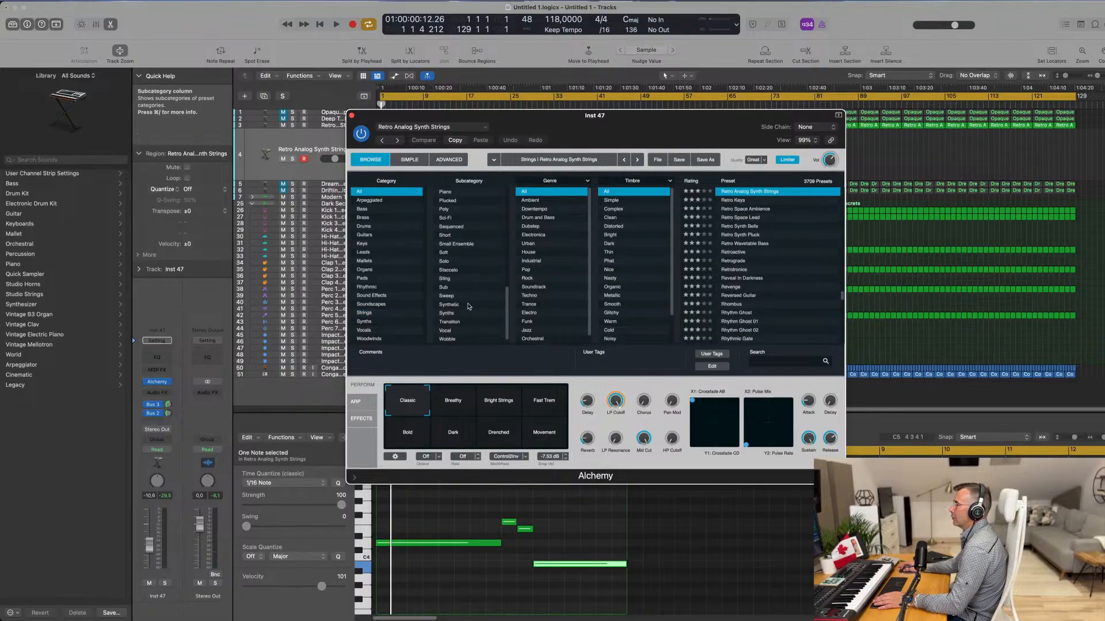
click(446, 330)
scroll(766, 254, down, 5)
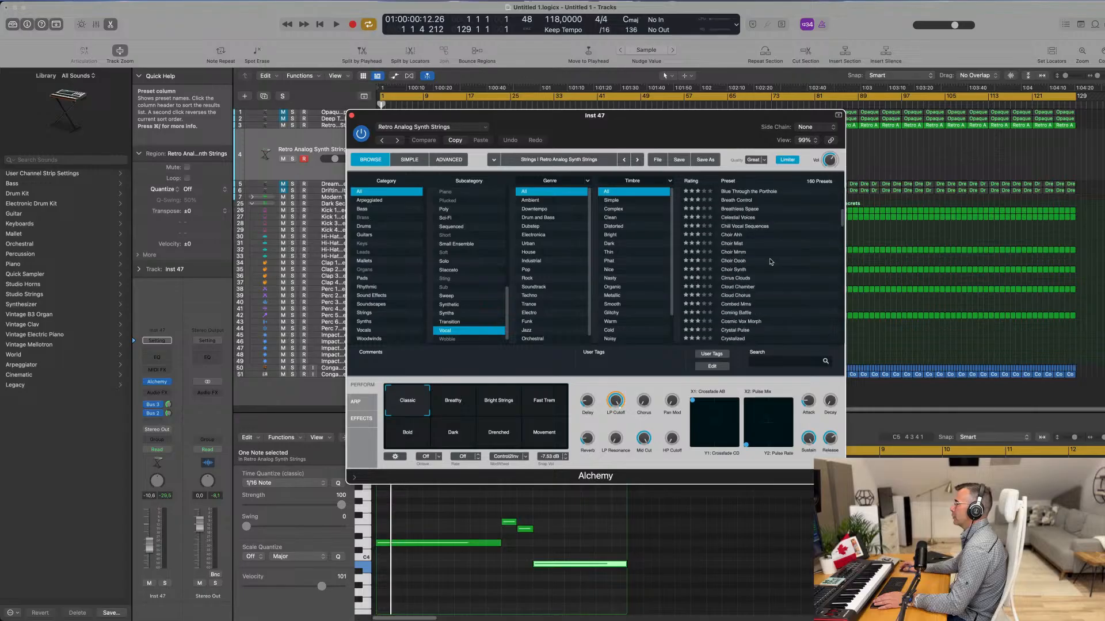
scroll(771, 264, down, 1)
click(749, 267)
drag(676, 126, 768, 158)
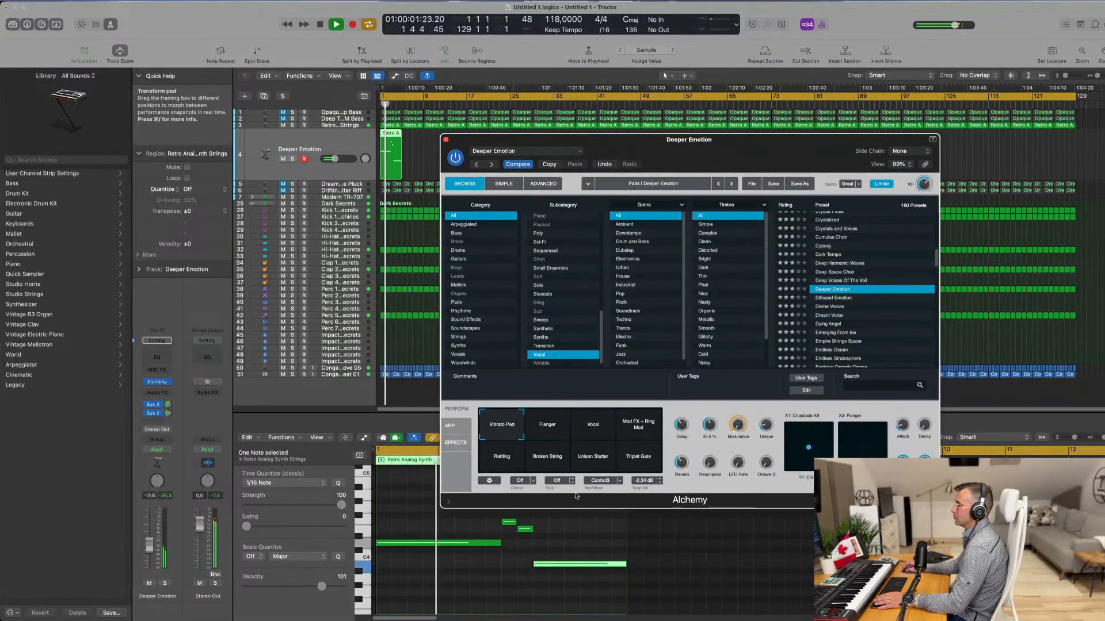
Step: Delete the three notes after the long D4 in the copied region
drag(510, 523, 565, 578)
drag(519, 523, 574, 596)
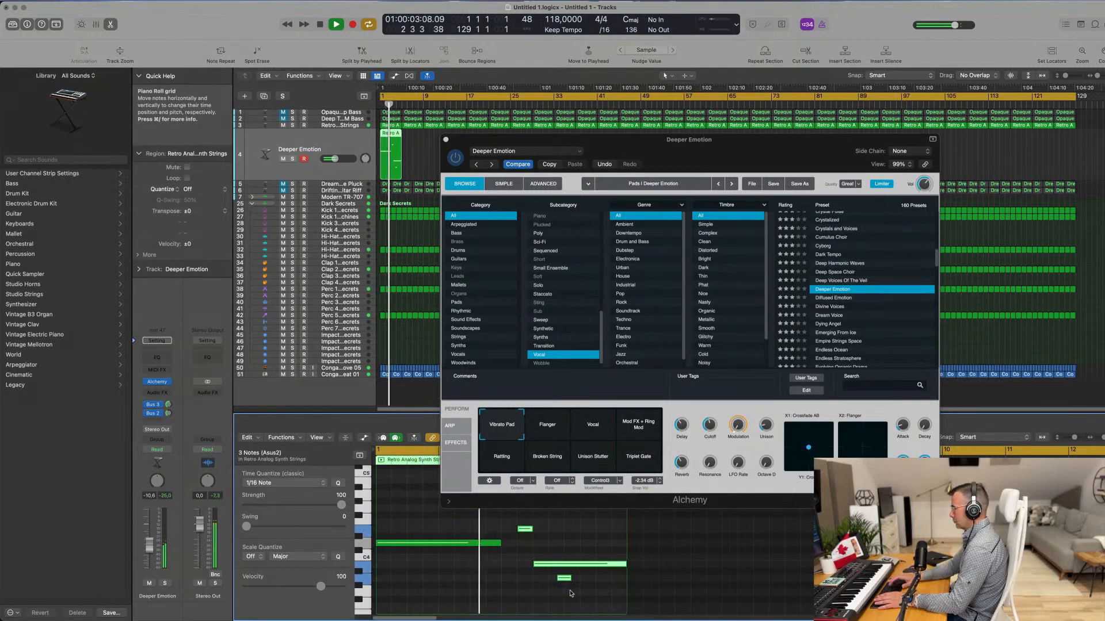
key(Delete)
Step: Audition the Flanger and Vocal snapshots of Deeper Emotion, followed by the Divine Voices and Emerging From Ice presets
drag(760, 142, 765, 91)
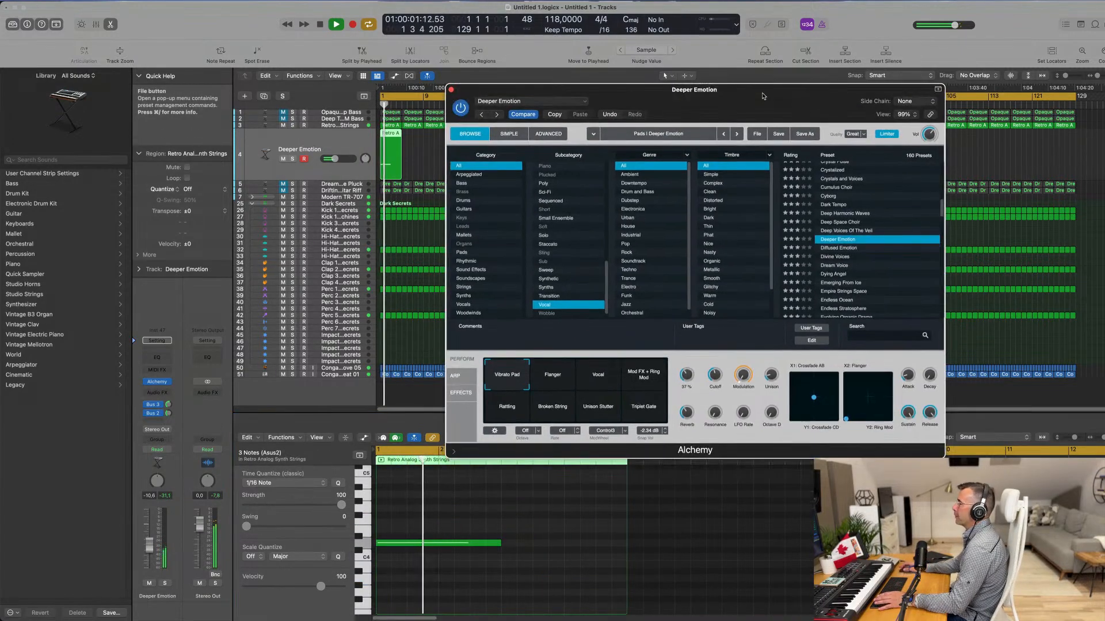
click(567, 383)
click(600, 383)
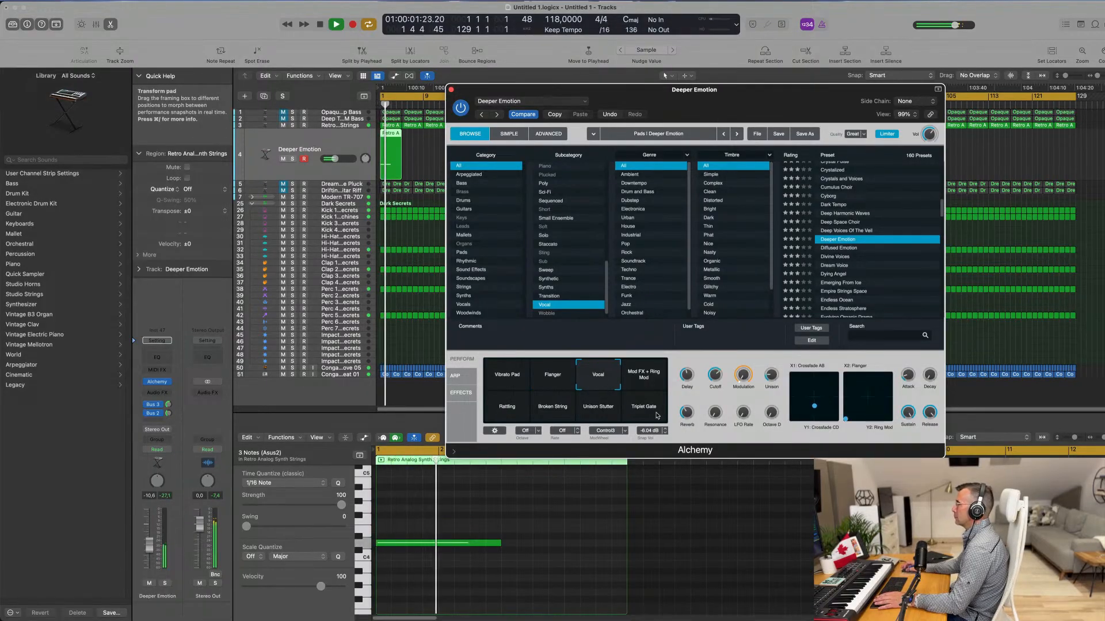
click(841, 258)
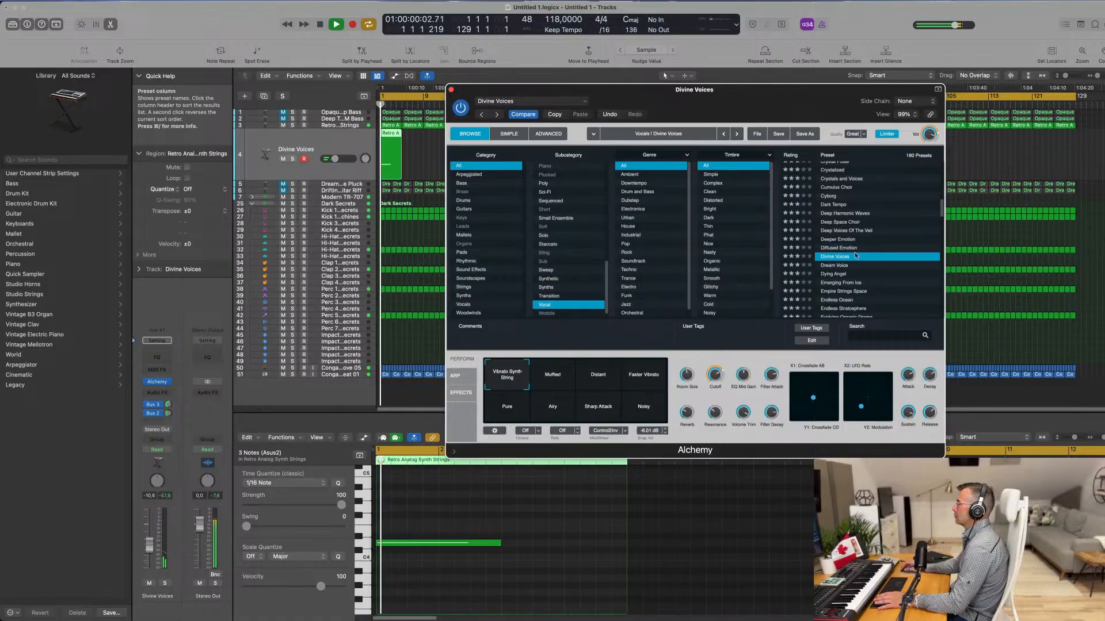
scroll(885, 249, down, 2)
click(853, 249)
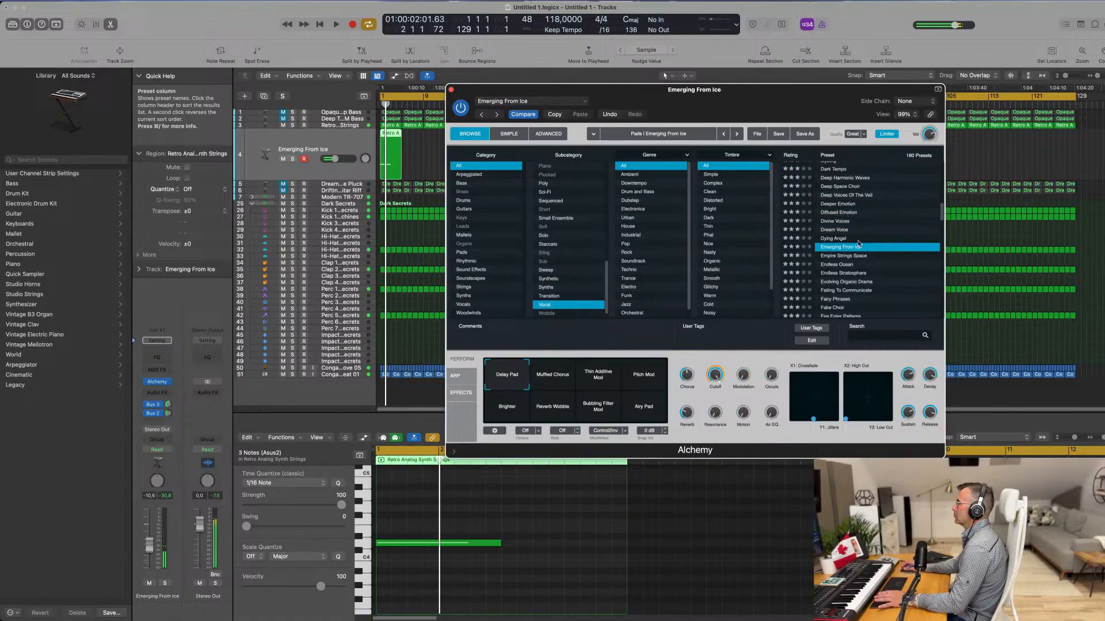
Step: Load the Fairy Phrases vocal preset in Alchemy and switch it to the Phrases 2 snapshot
scroll(882, 236, down, 3)
scroll(874, 221, down, 2)
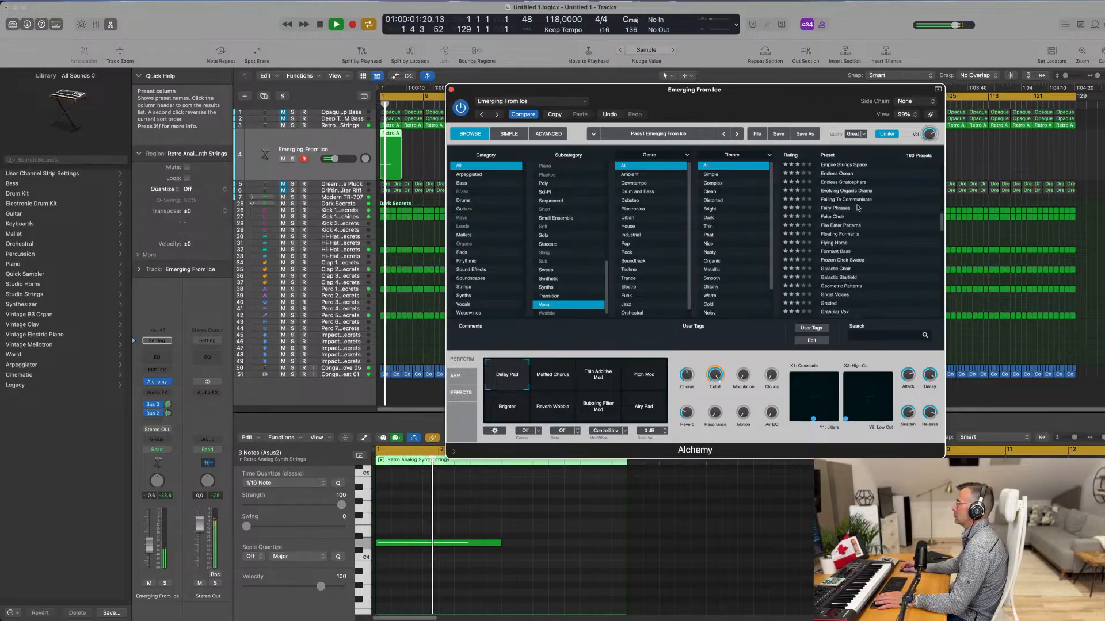
click(856, 211)
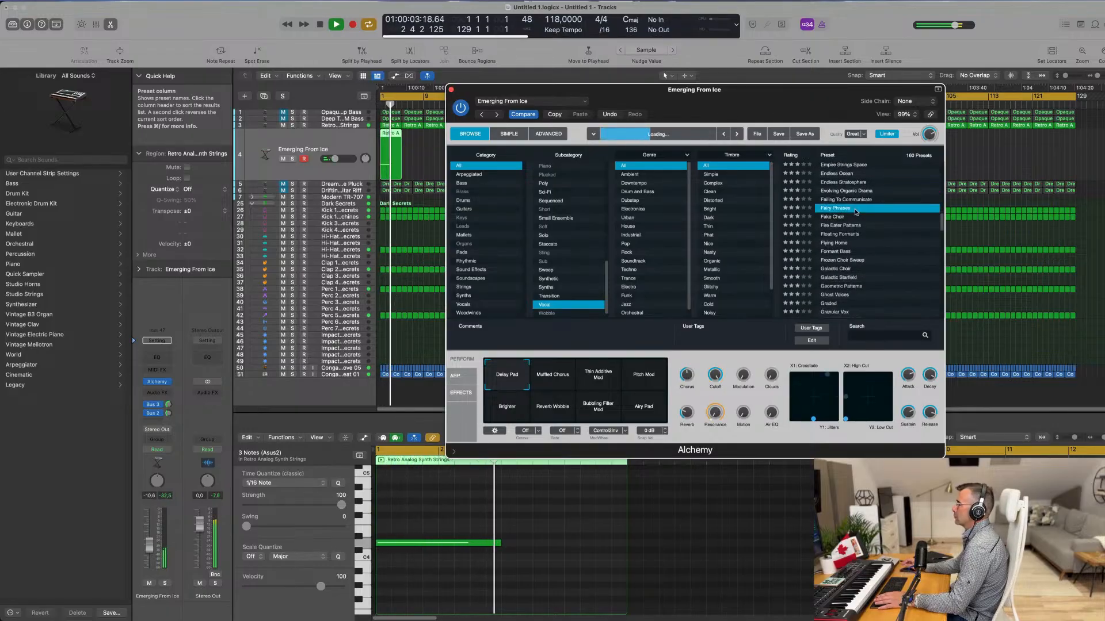
key(Return)
click(449, 581)
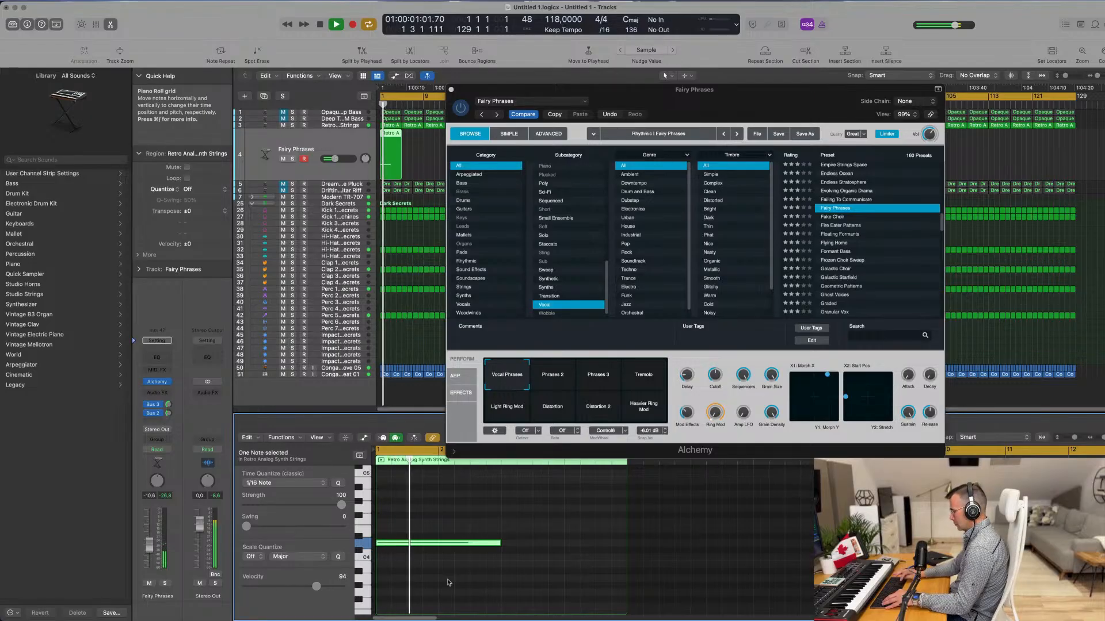
mouse_move(782, 104)
mouse_down()
mouse_move(938, 51)
mouse_move(731, 132)
mouse_move(779, 97)
mouse_up()
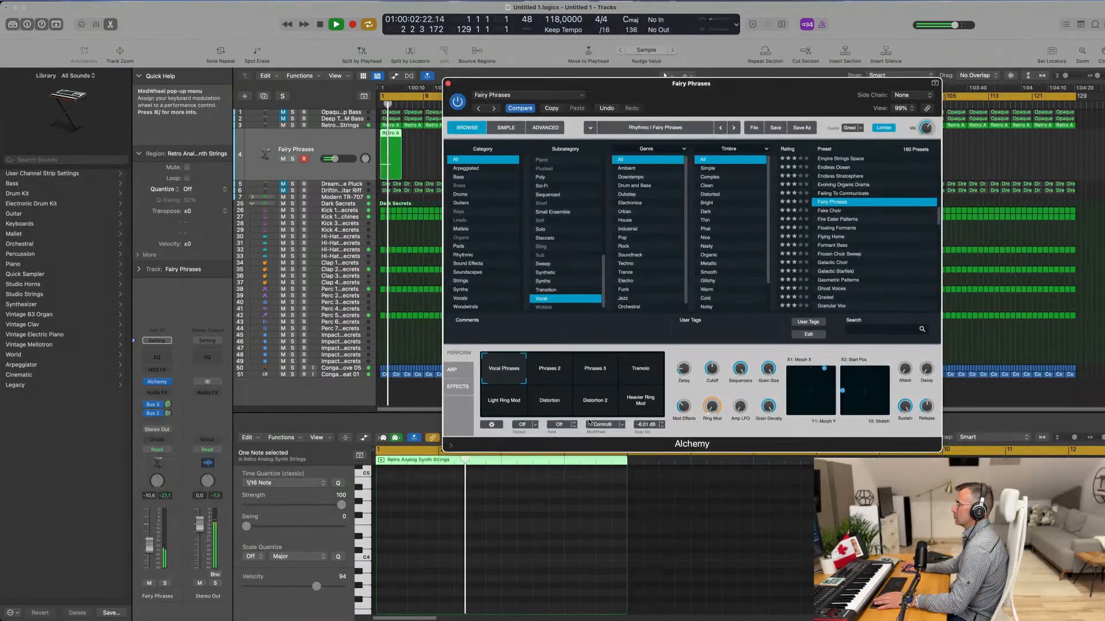
click(547, 381)
key(space)
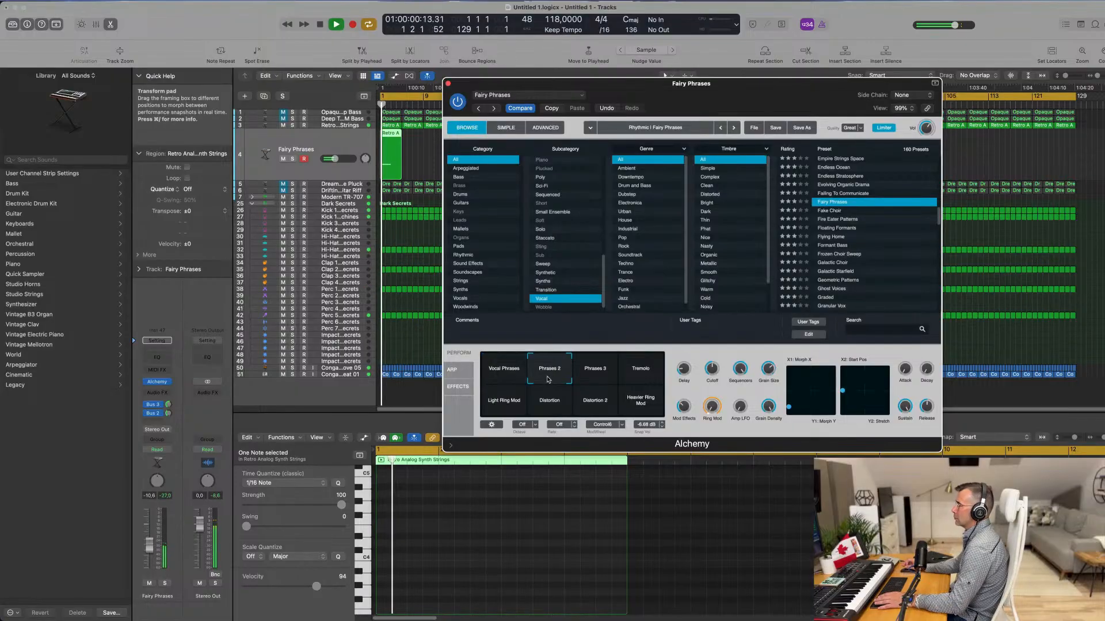
Step: Uncover the tracks behind Alchemy and repeat the Fairy Phrases region so that four copies run from bar 1 to bar 17
drag(736, 98, 761, 315)
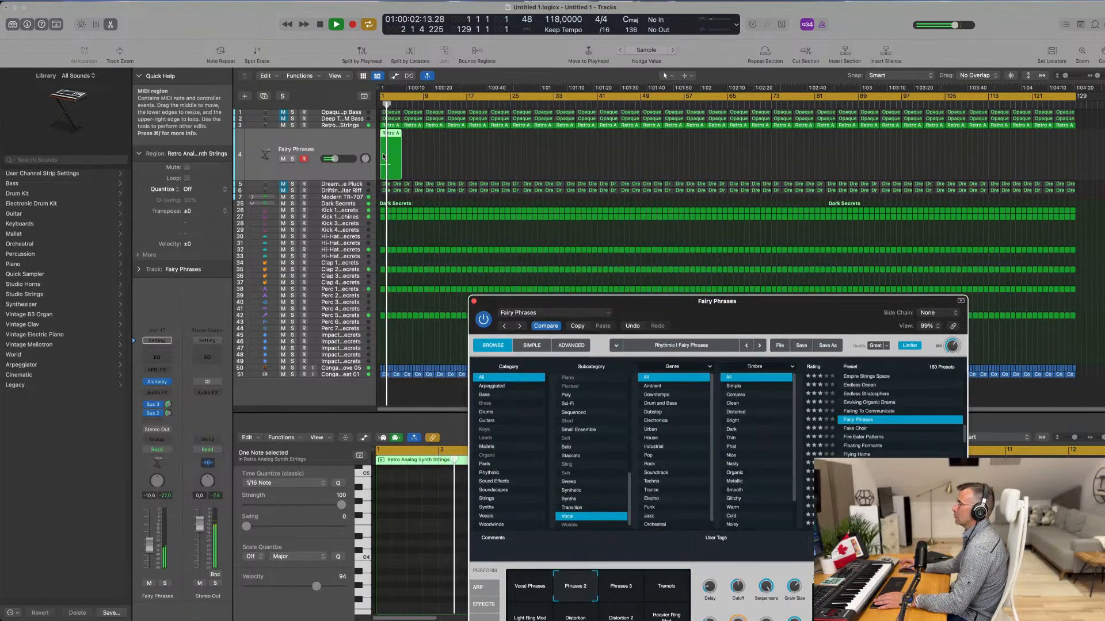
drag(456, 152, 390, 165)
key(space)
key(space)
key(super+r)
key(super+r)
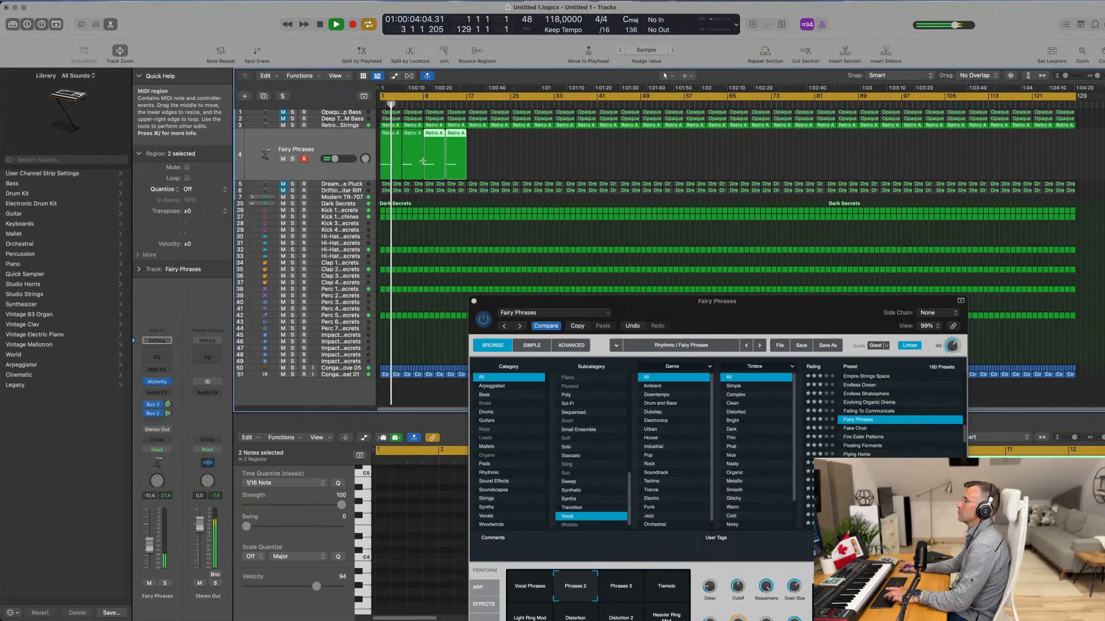
key(space)
key(space)
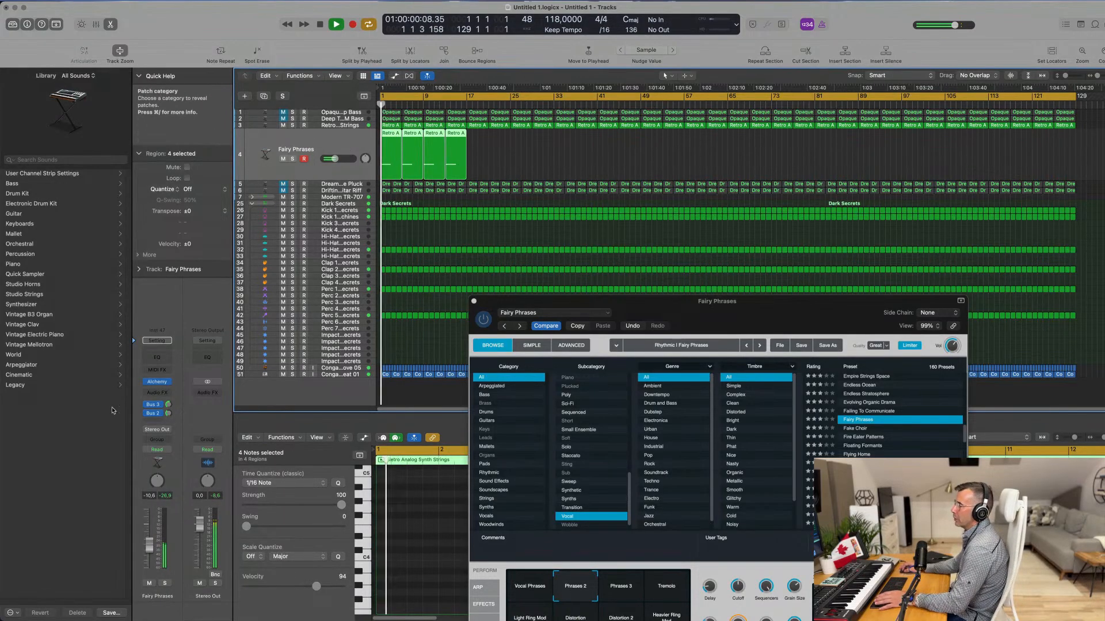
Step: Add a send to Bus 9 on the Fairy Phrases channel strip and restart playback
click(156, 421)
mouse_move(167, 436)
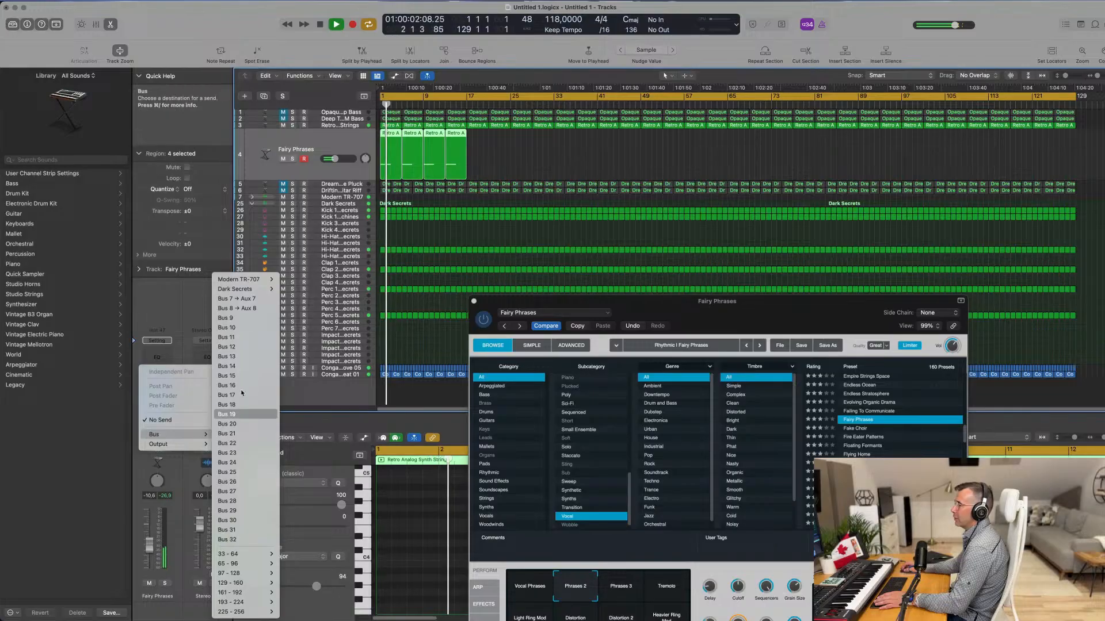
click(259, 318)
key(space)
key(space)
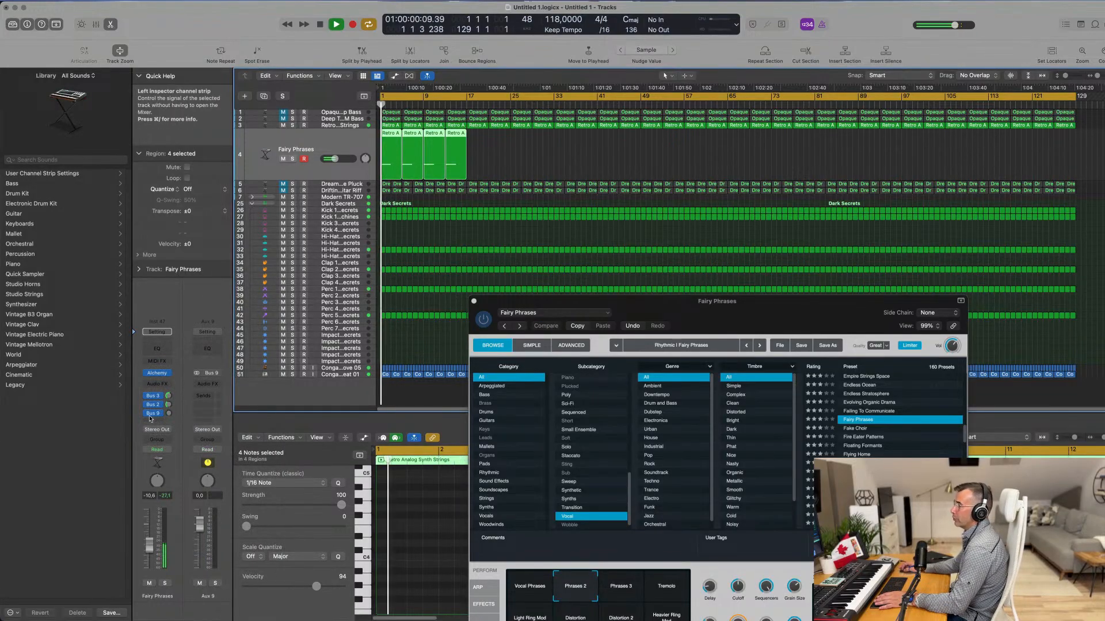
Step: Insert a stereo Delay Designer on the Aux 9 channel
click(207, 384)
mouse_move(221, 437)
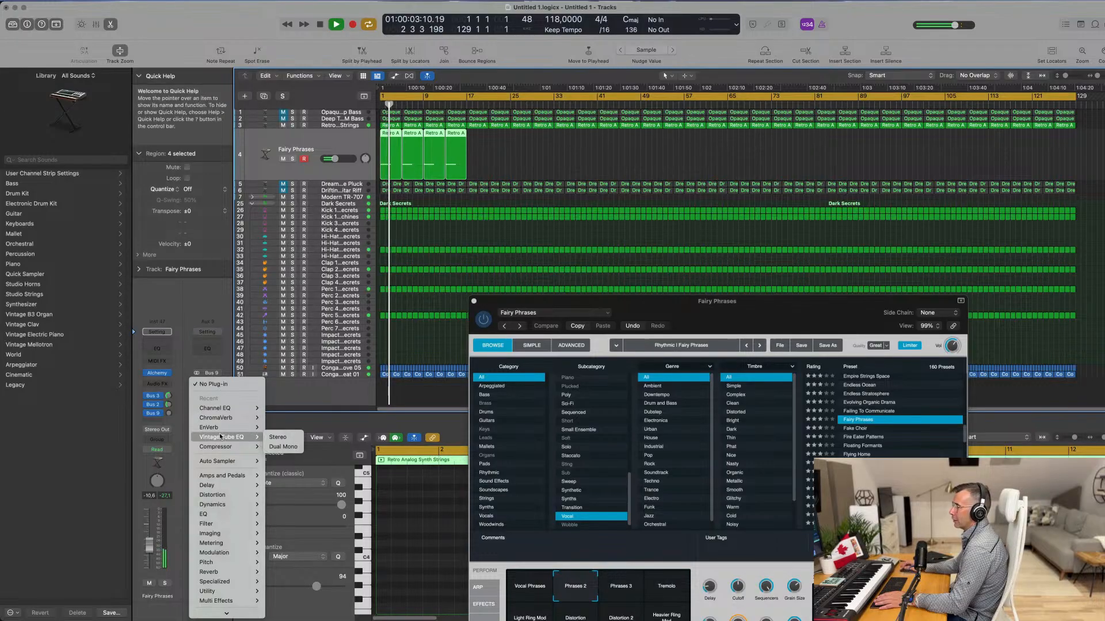
mouse_move(230, 485)
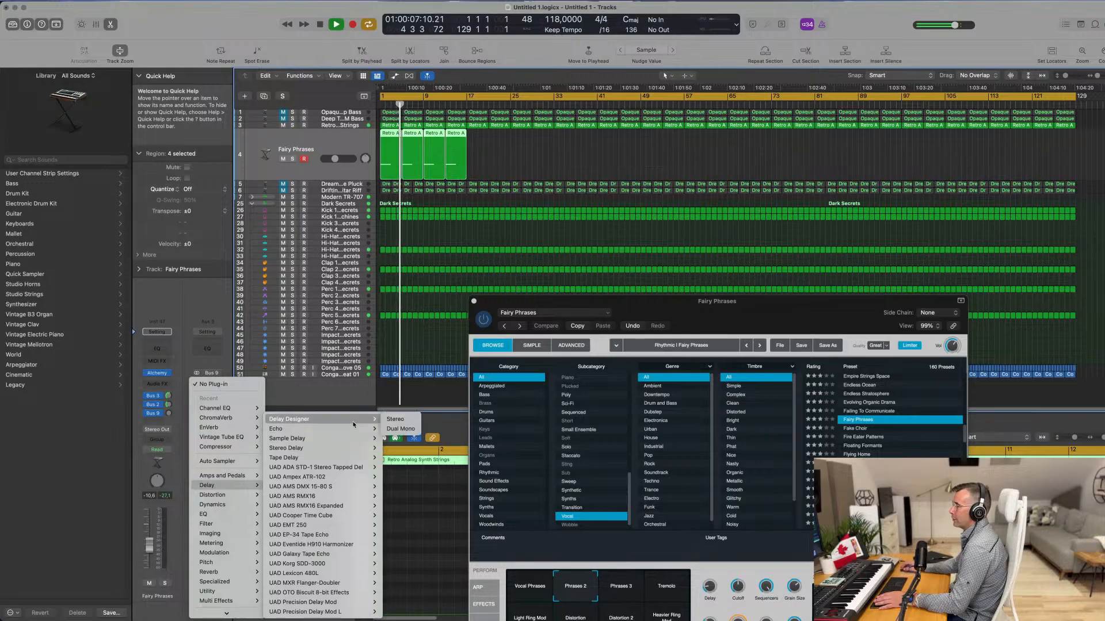
click(395, 424)
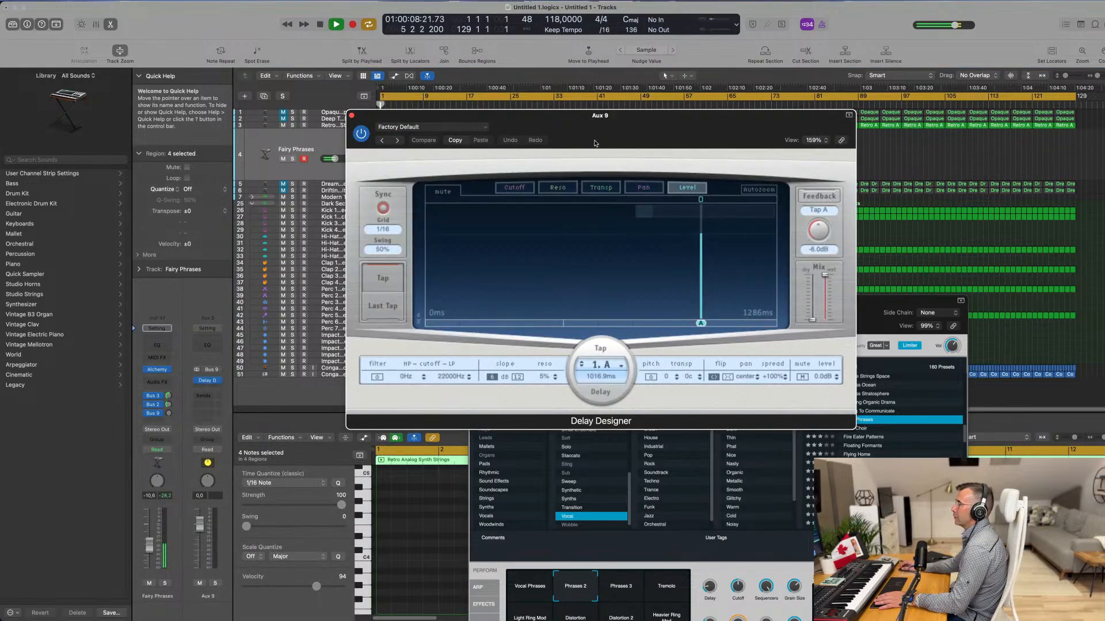
Step: Load the simple 1/4 Slow Pan preset in Delay Designer and set the Bus 9 send level to about -11.6 dB
click(574, 159)
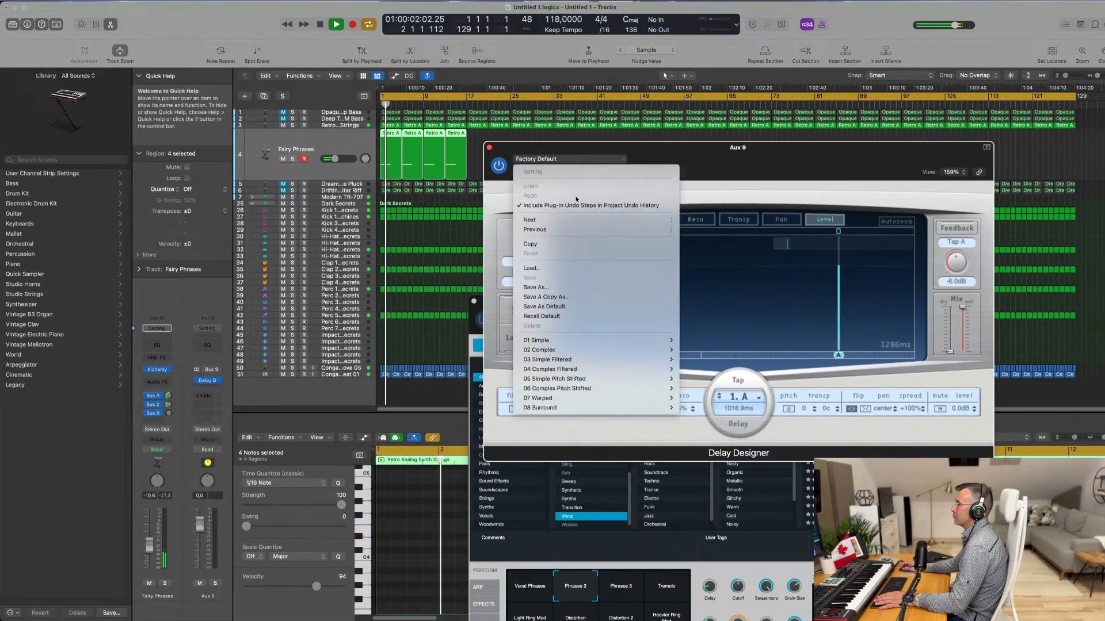
mouse_move(610, 340)
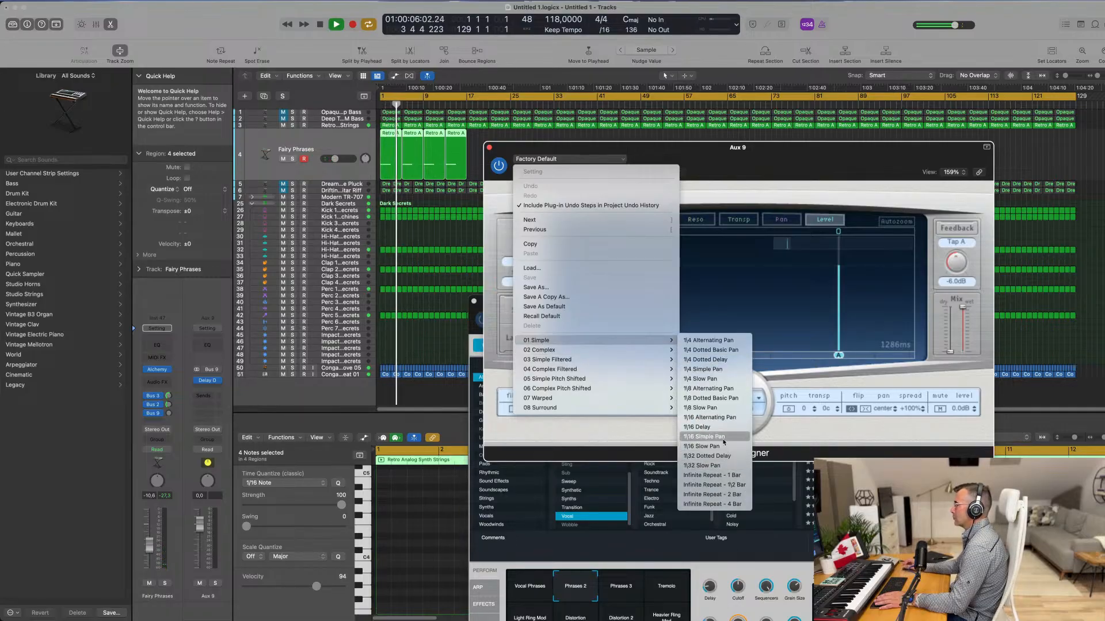
click(738, 378)
drag(738, 147, 689, 239)
mouse_move(169, 414)
mouse_down()
mouse_move(176, 396)
mouse_move(170, 430)
mouse_up()
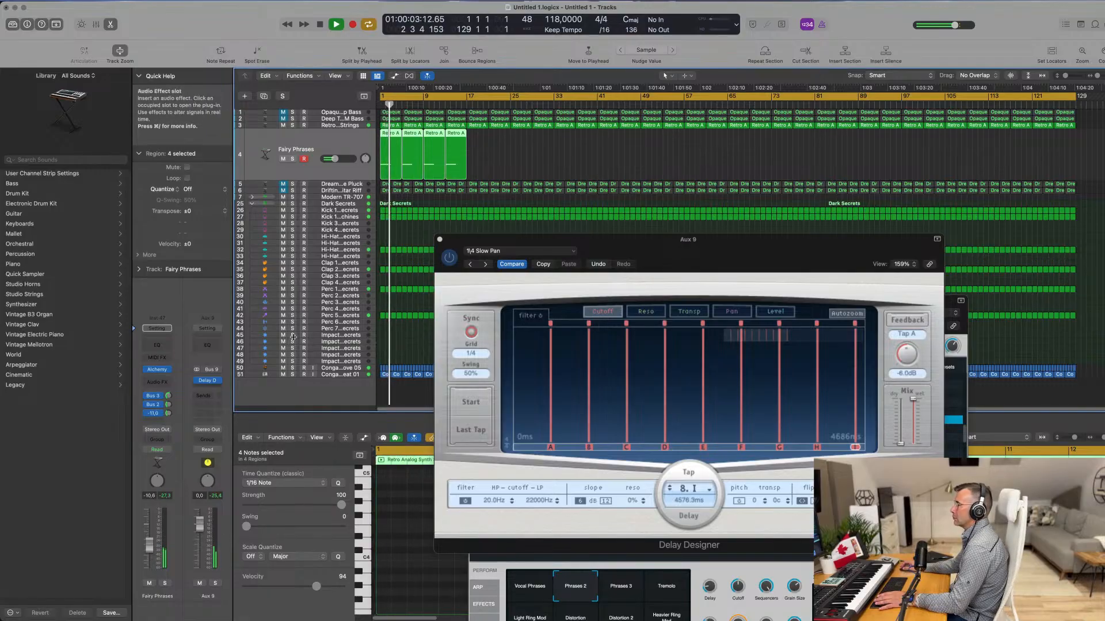
Step: Audition other Delay Designer presets, including 1/8 Alternating Pan, 1/4 Dotted Delay, 1/4 Alternating Pan, Tumbler Delay and Double Time
drag(665, 248, 525, 264)
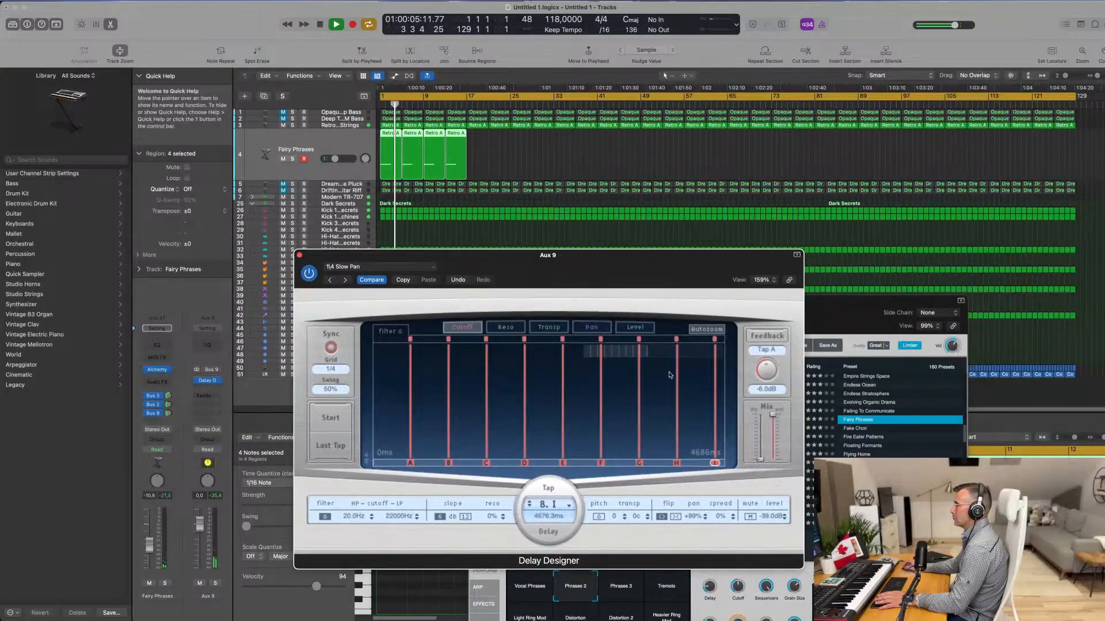
click(345, 280)
drag(508, 261, 491, 257)
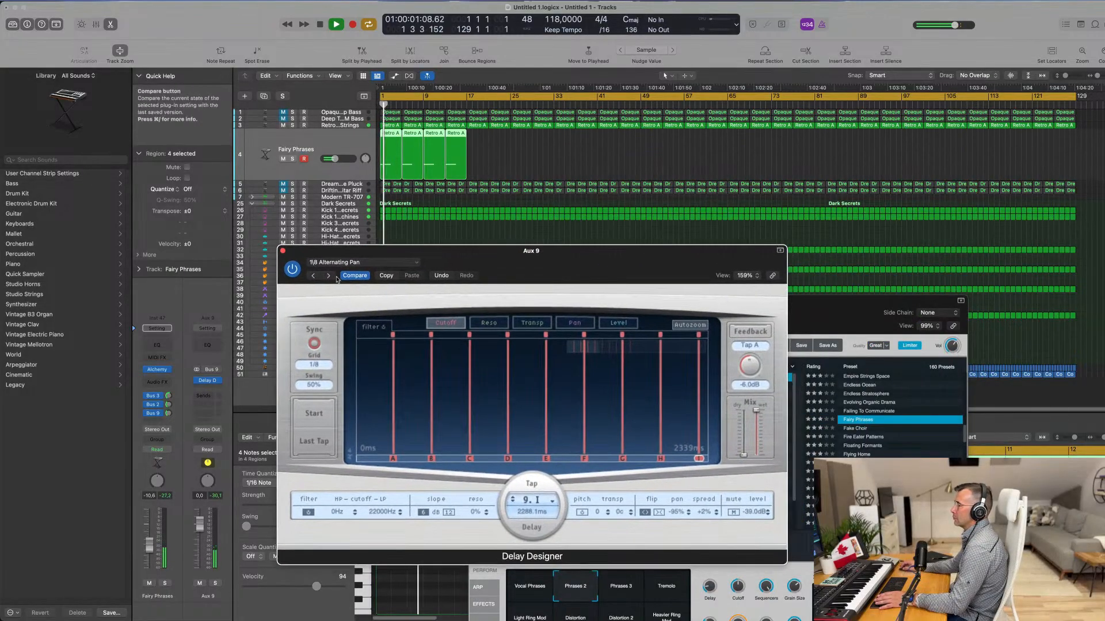
click(314, 276)
click(314, 276)
click(315, 276)
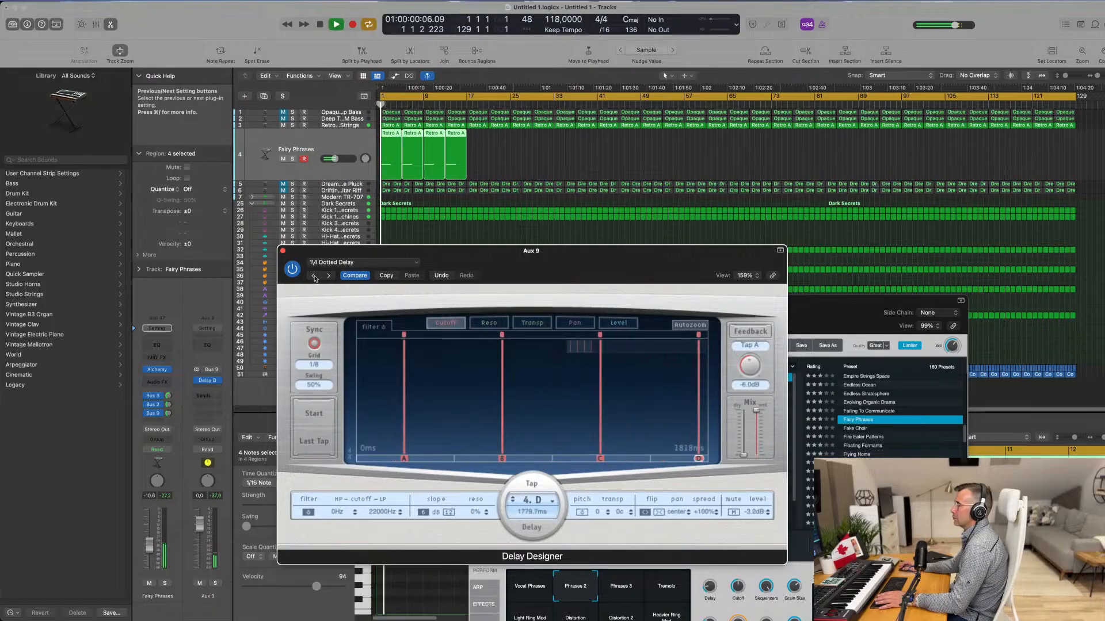
click(314, 277)
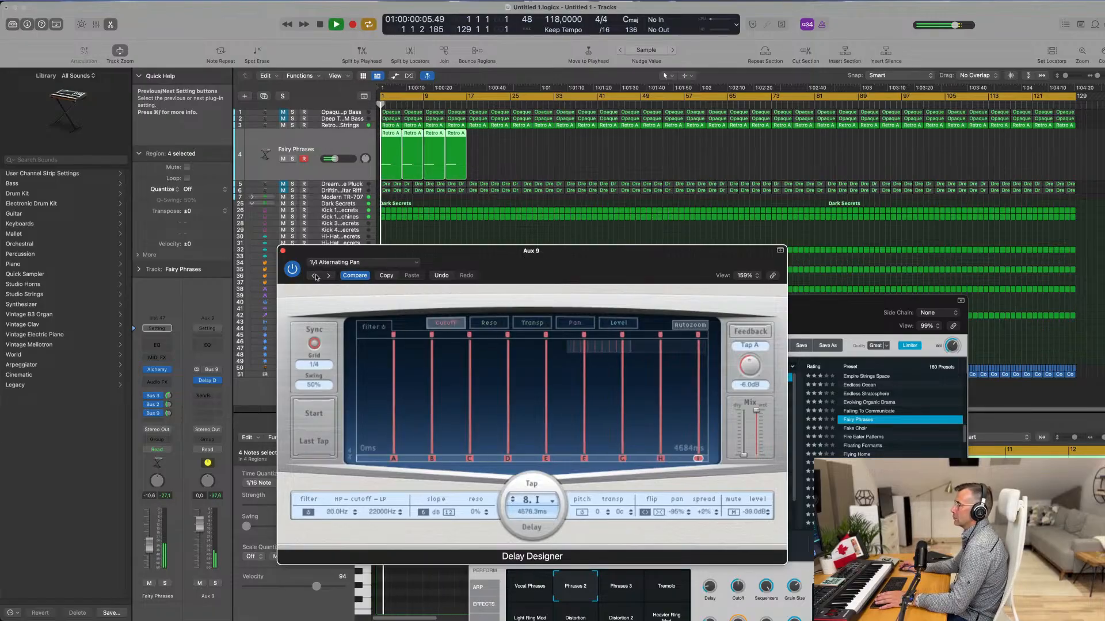
click(314, 277)
click(345, 263)
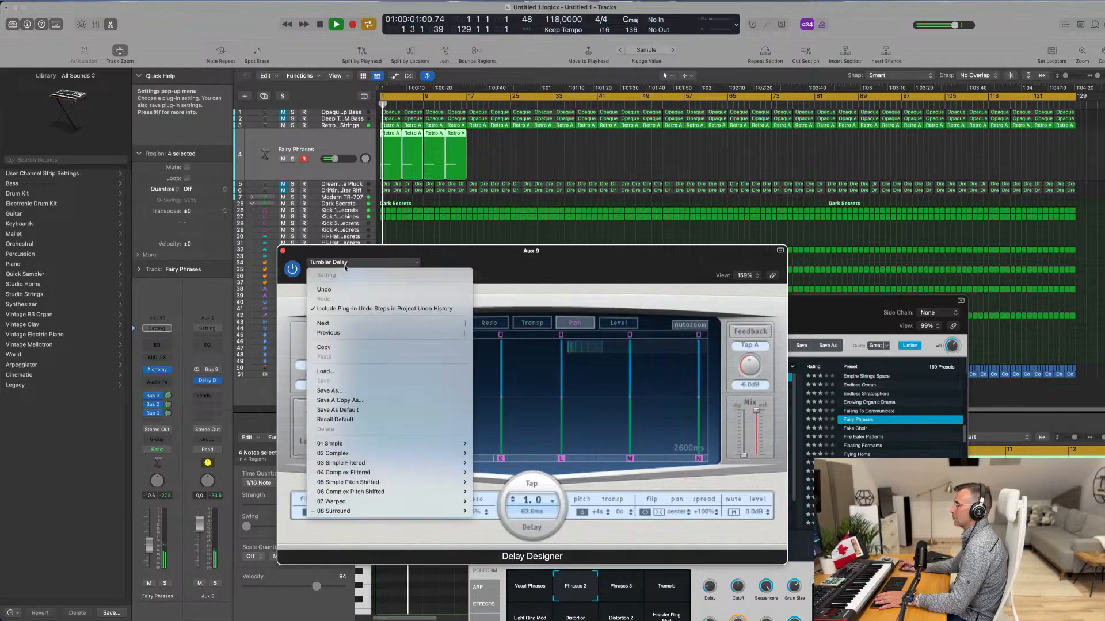
mouse_move(365, 446)
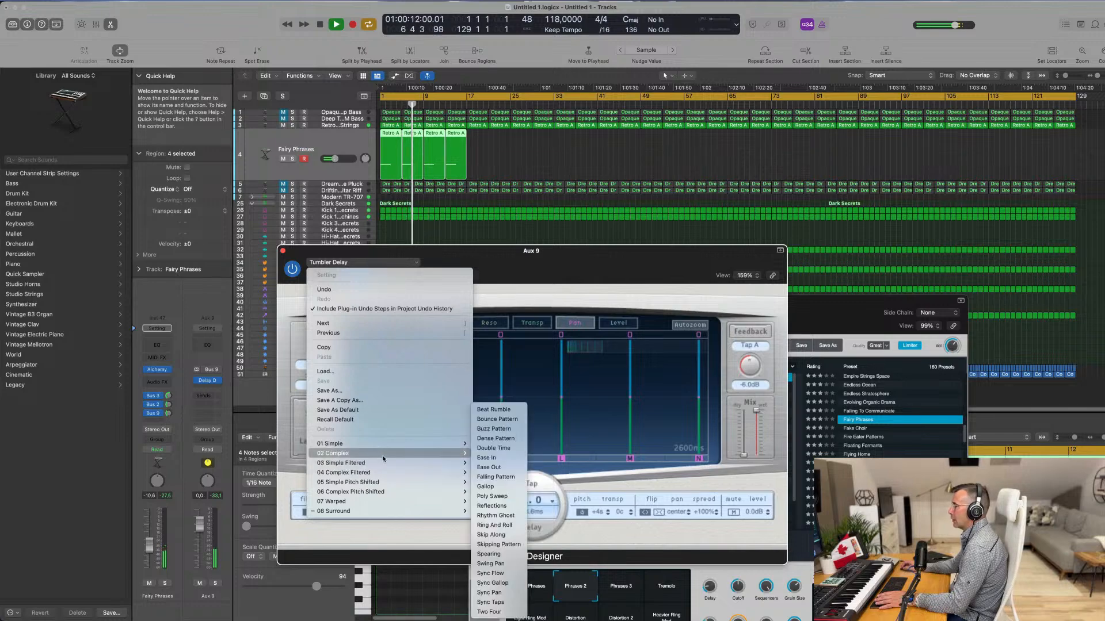
click(493, 449)
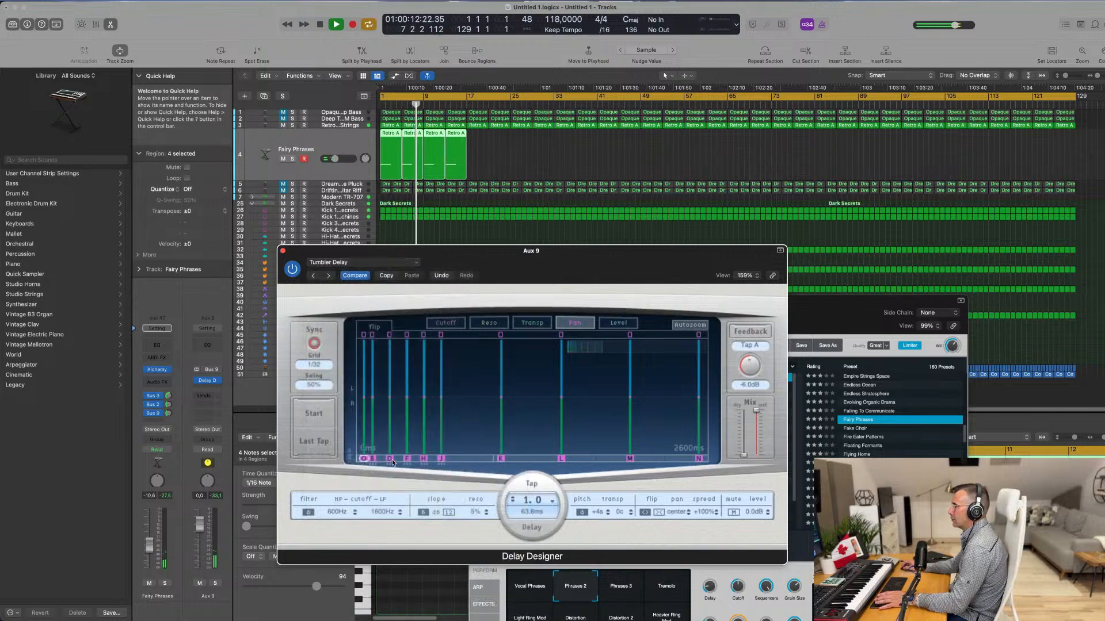
Step: Load the simple filtered 1/4 Dotted Filter Pan preset in Delay Designer and readjust the Fairy Phrases send level to Bus 9
click(369, 263)
mouse_move(436, 461)
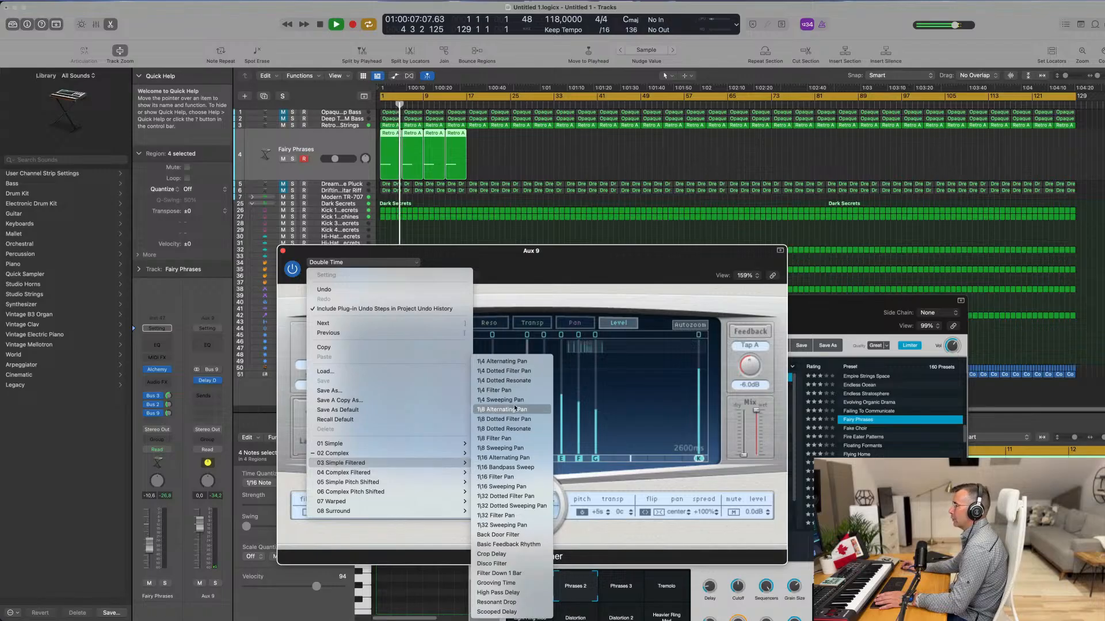
click(524, 374)
key(Return)
drag(597, 251, 749, 233)
click(168, 414)
drag(168, 414, 168, 407)
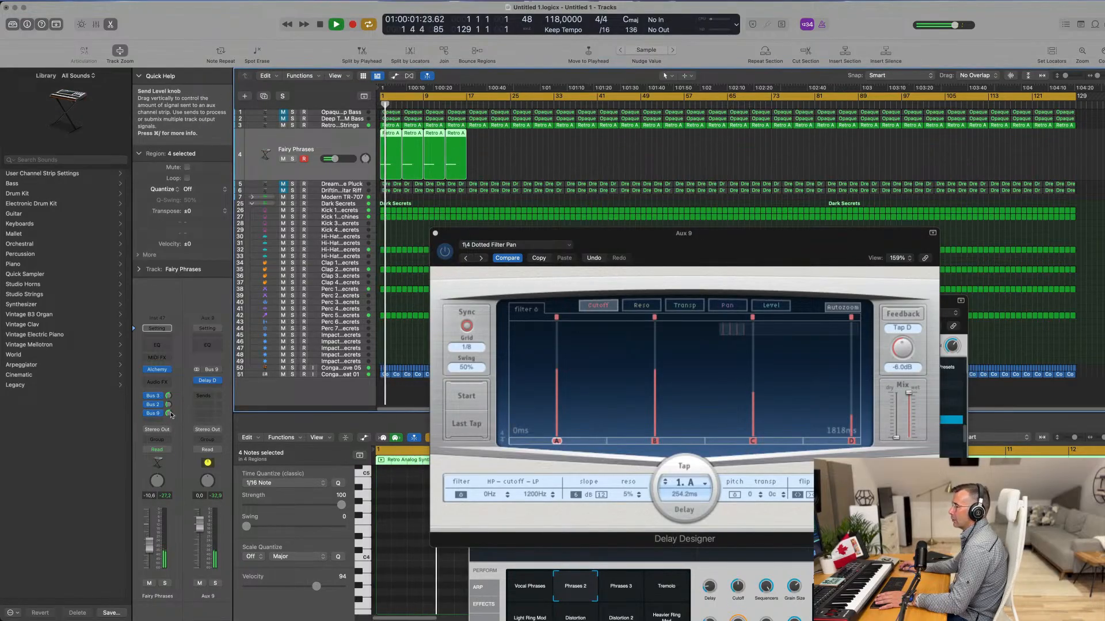
Step: Stop playback, reselect the four Fairy Phrases regions, close the Delay Designer window and reposition Alchemy in full view
drag(760, 256, 604, 277)
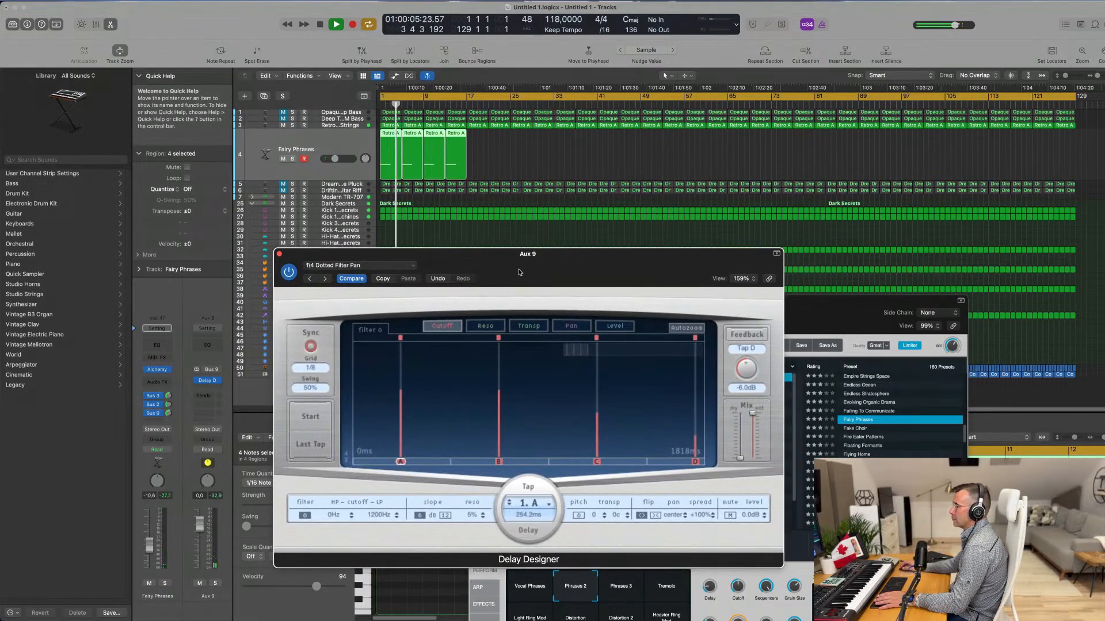
drag(441, 263, 717, 285)
key(Return)
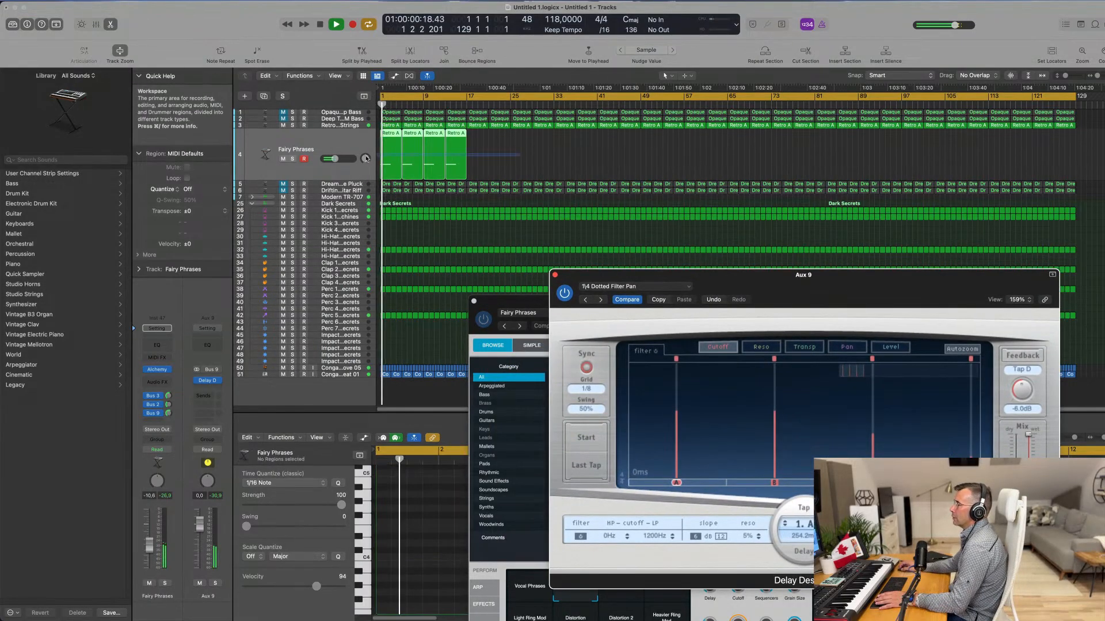
key(space)
click(473, 230)
key(super+grave)
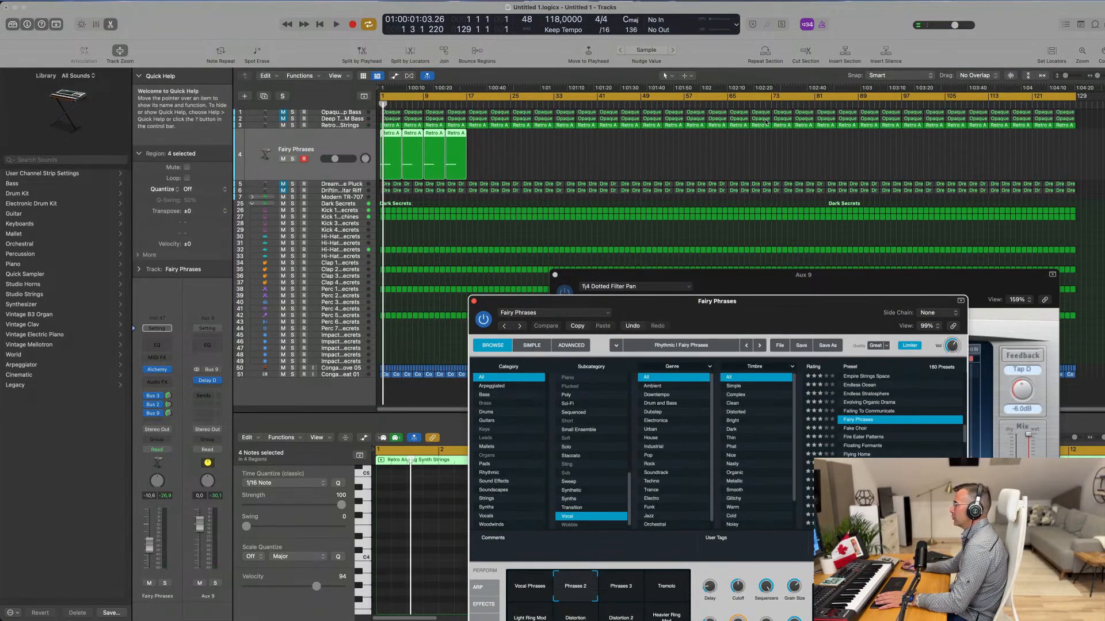
drag(614, 278, 588, 147)
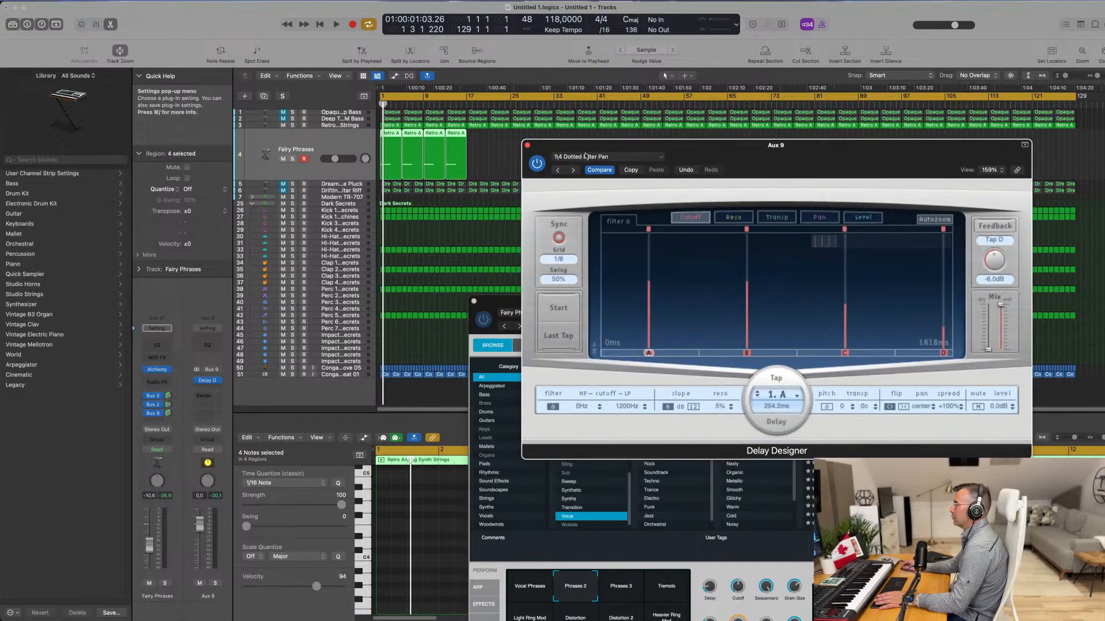
click(529, 144)
drag(633, 301, 652, 141)
Step: Audition the Phrases 3 and Tremolo snapshots of Fairy Phrases, switch to Light Ring Mod and deselect the regions
key(space)
key(space)
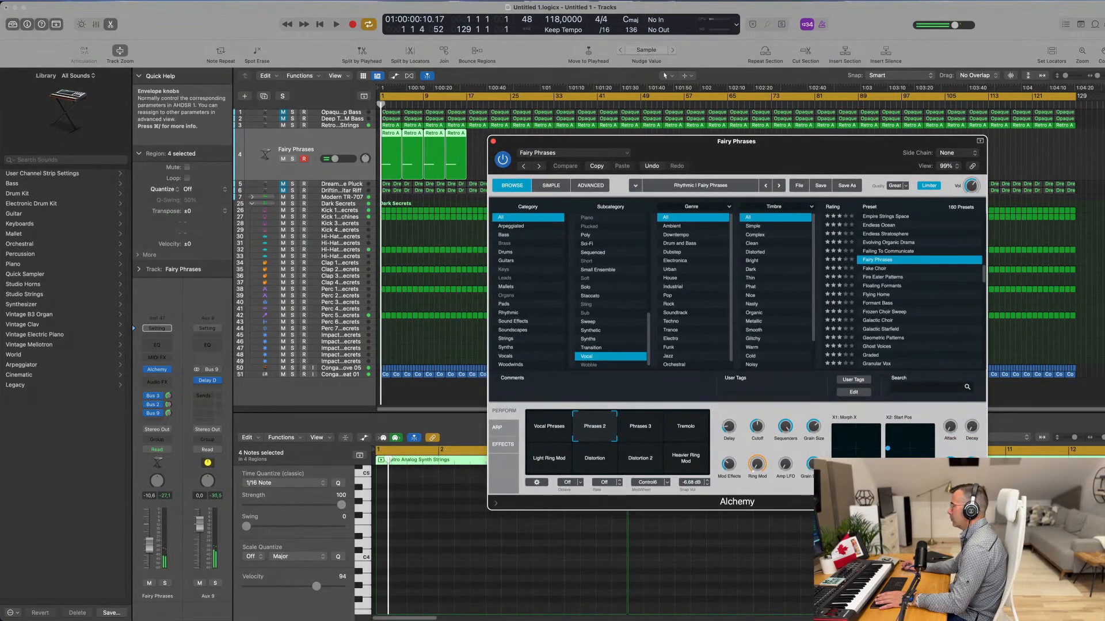
key(space)
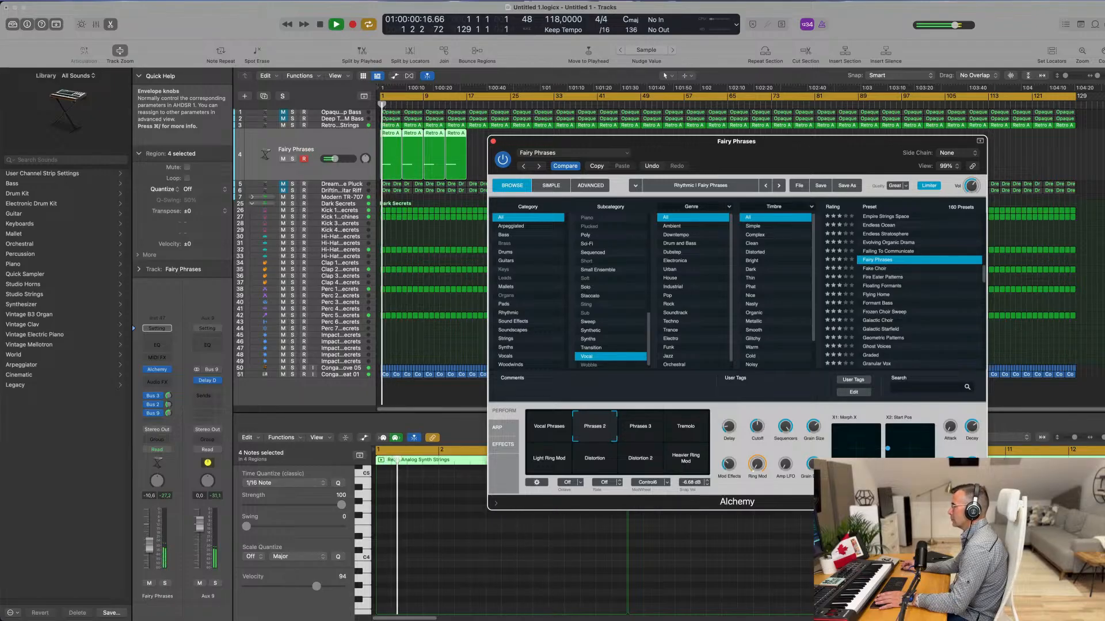
click(637, 433)
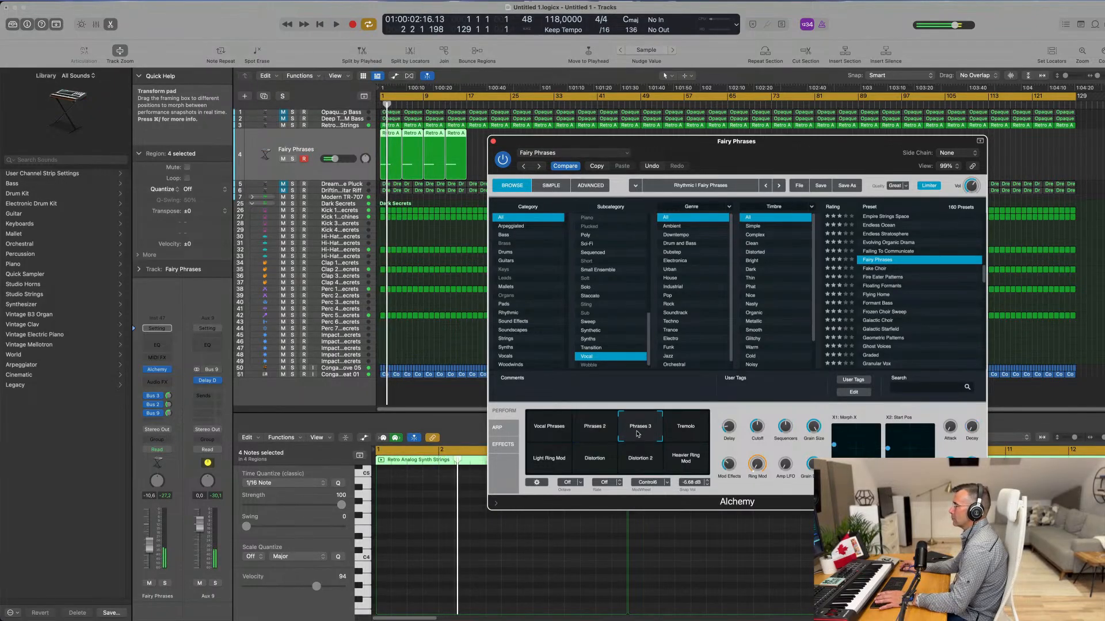
click(681, 431)
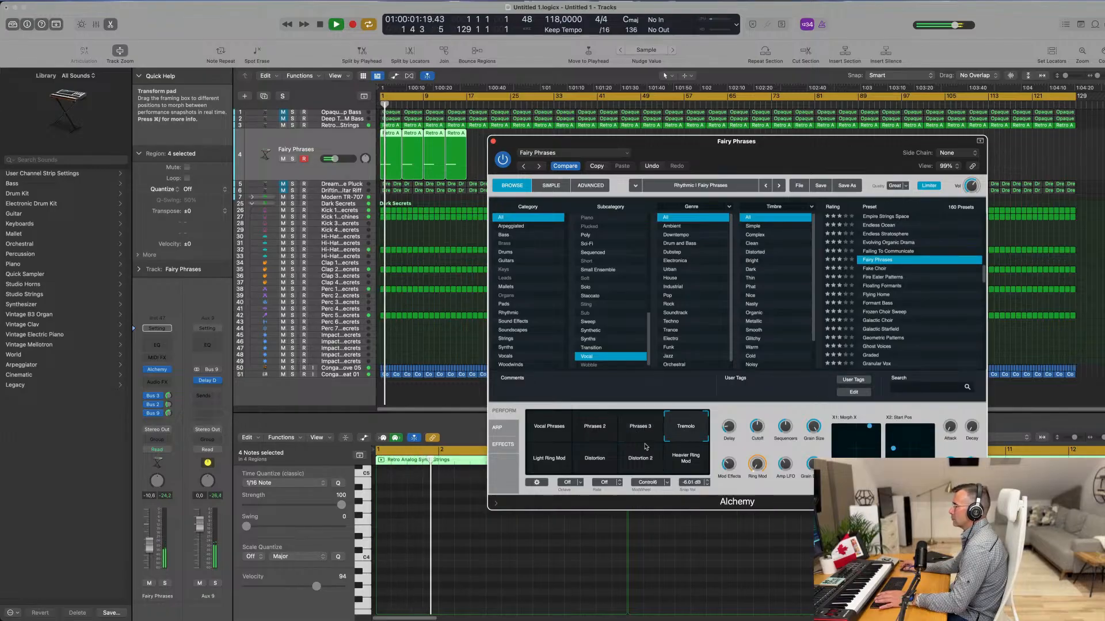
click(554, 465)
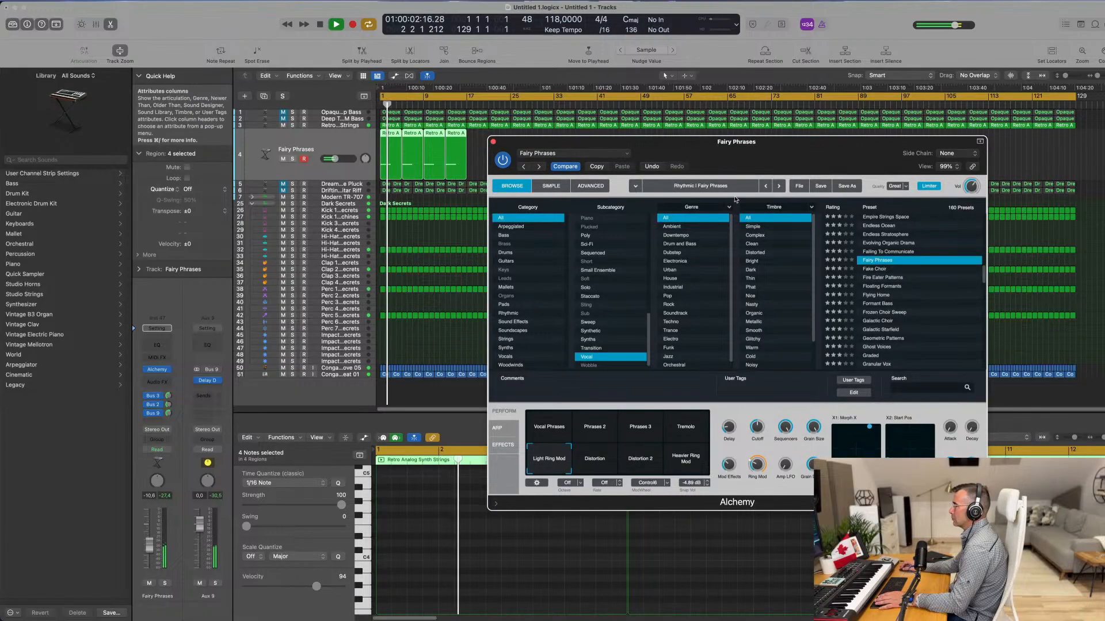
drag(758, 153, 814, 187)
key(space)
click(516, 155)
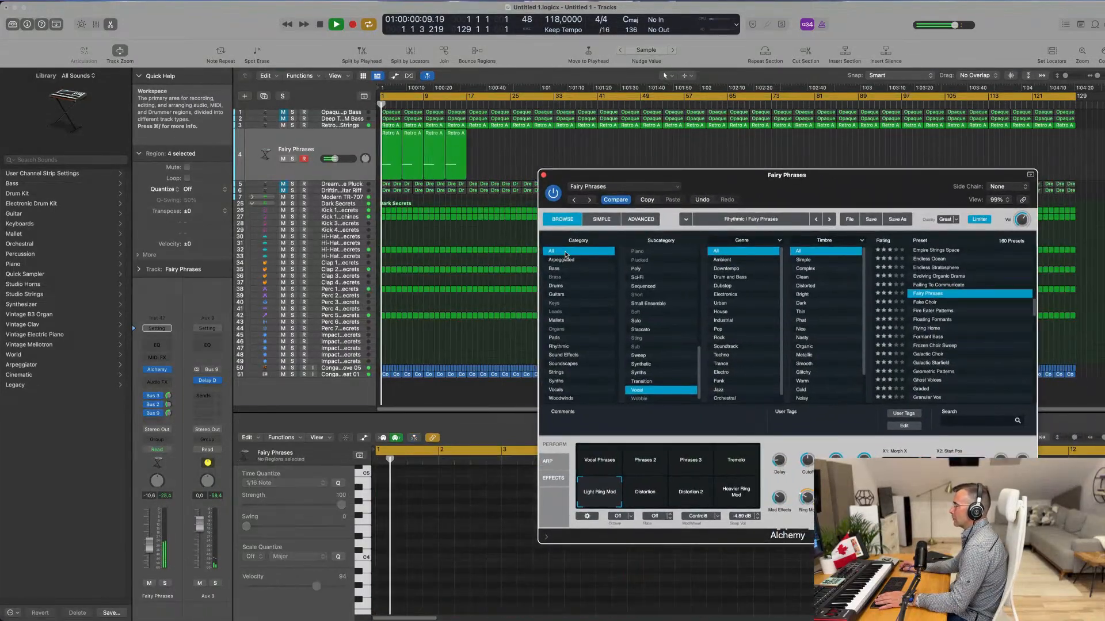
Step: Show the Alchemy effects of Fairy Phrases, isolate the Delay unit and adjust its right-channel rate while the loop plays
key(Return)
click(780, 454)
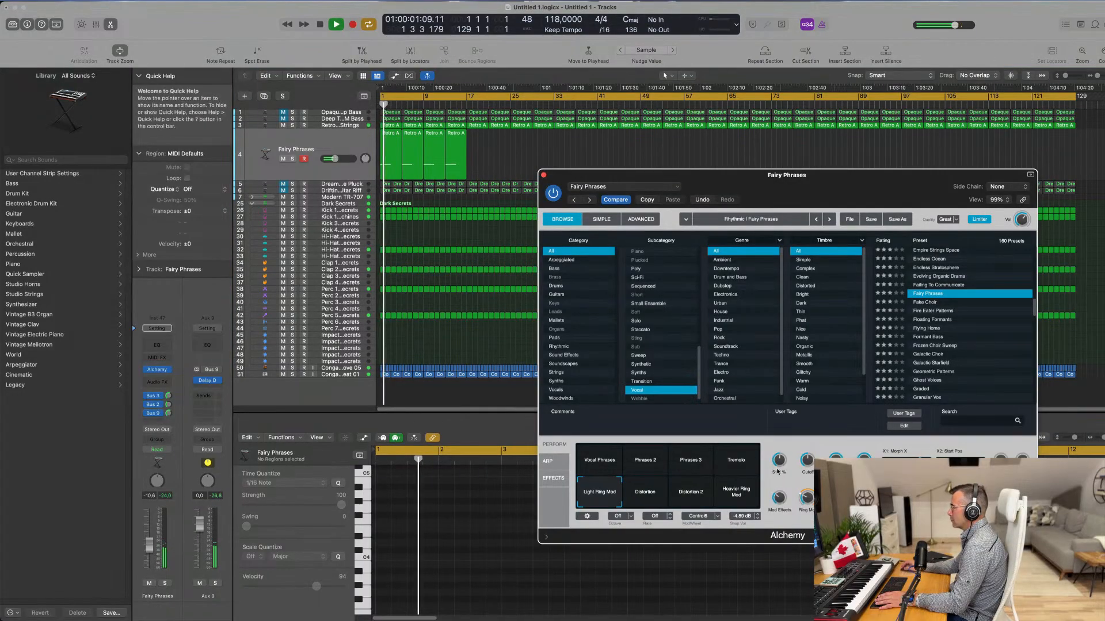
click(553, 478)
key(Return)
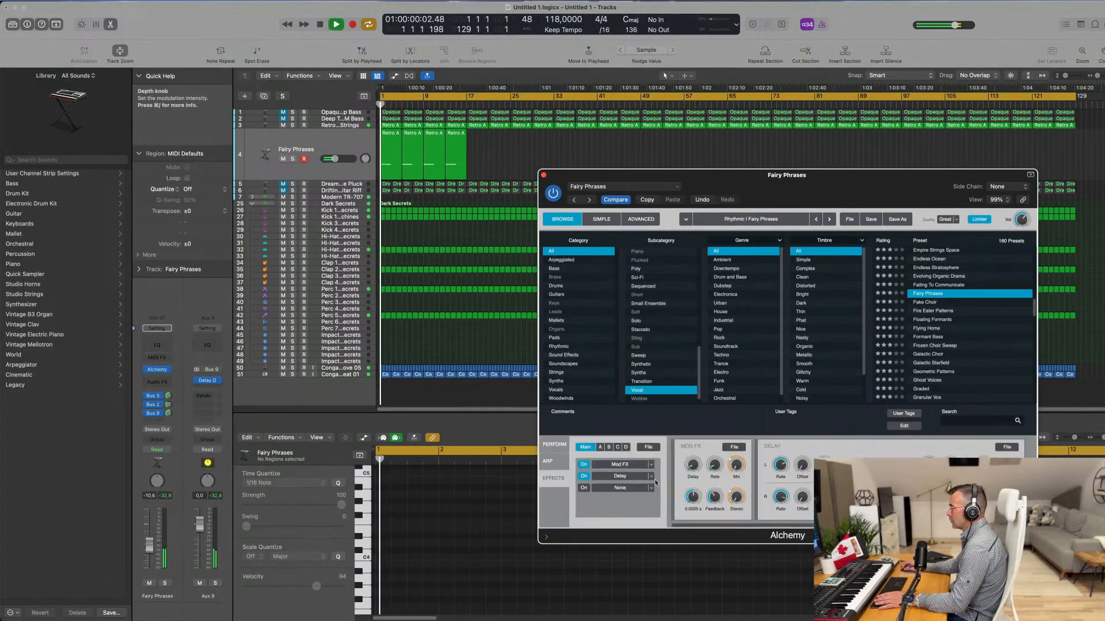
click(625, 477)
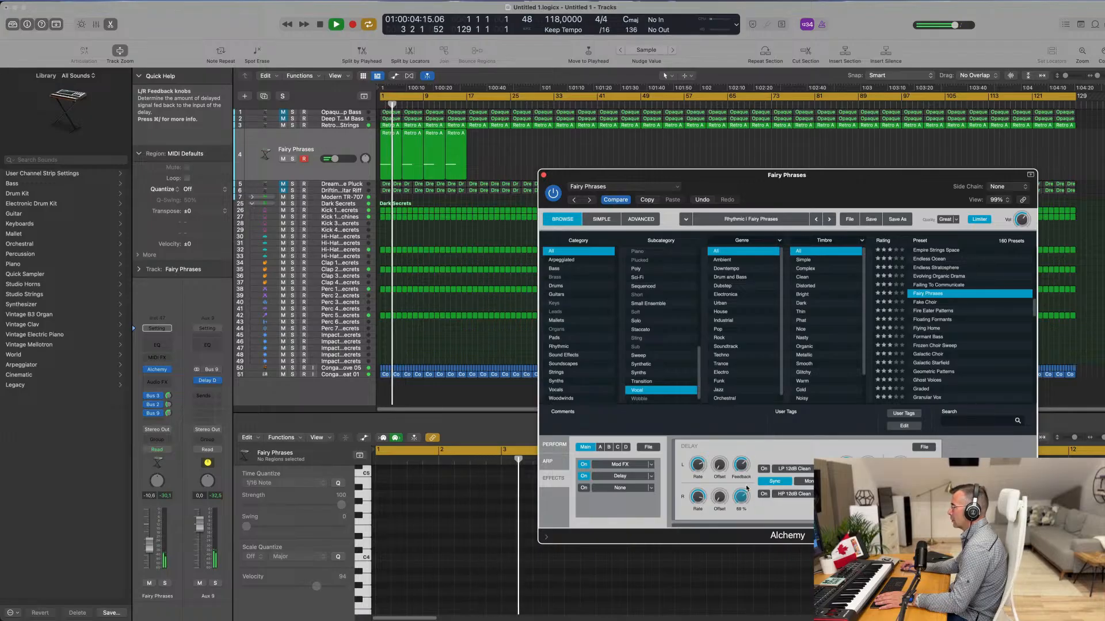
key(space)
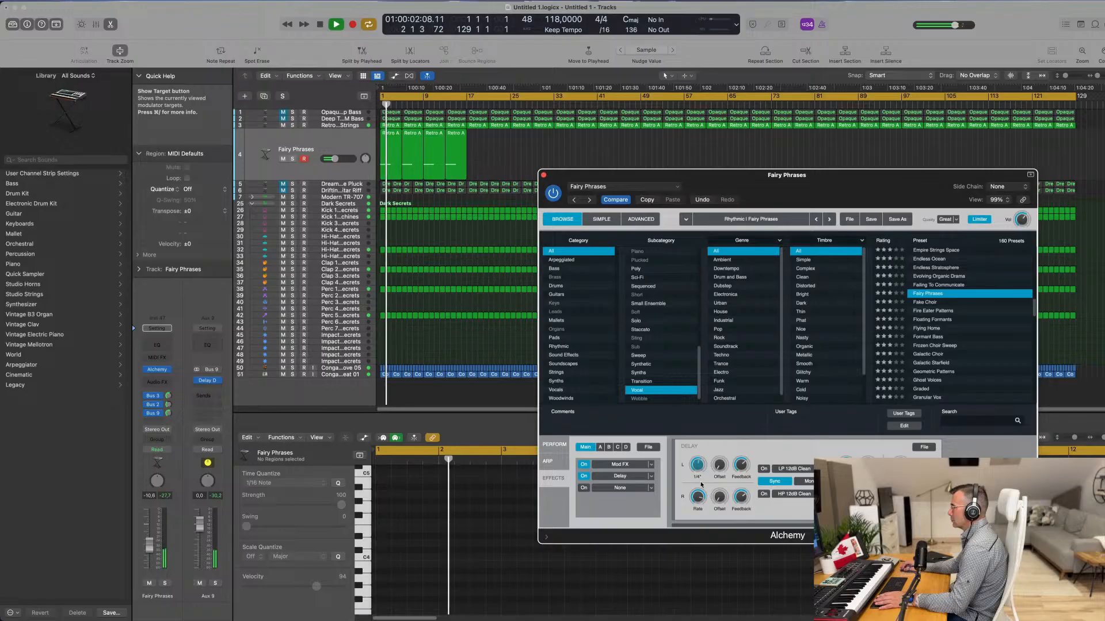
drag(701, 498, 704, 517)
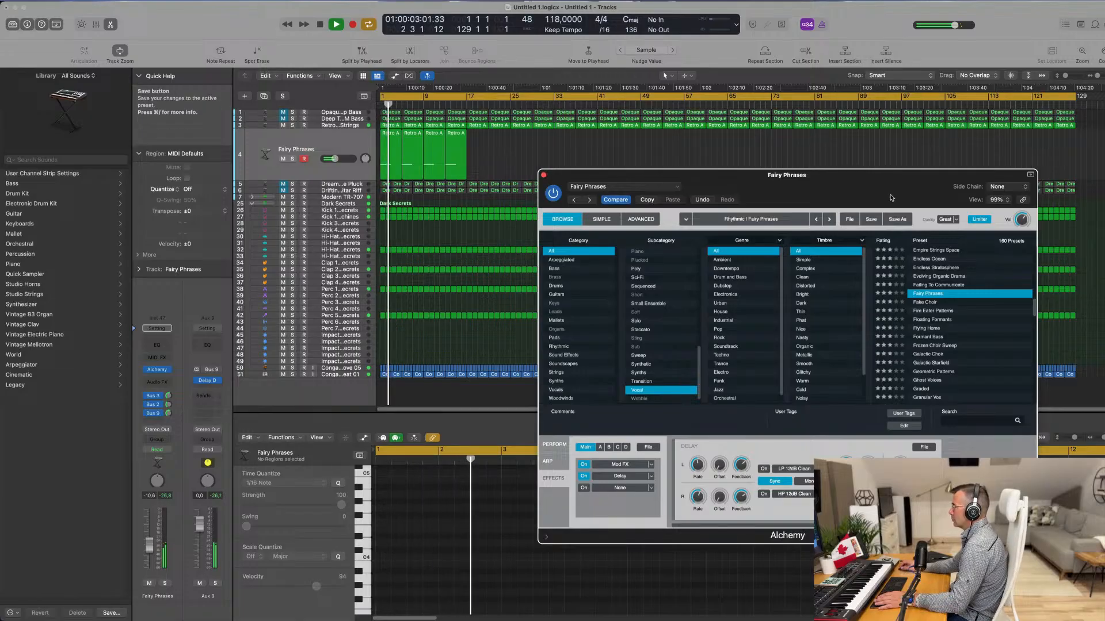
Step: Reposition Alchemy to reach the remaining delay controls, close it and lower the Fairy Phrases track volume to about -14 dB
drag(892, 178, 813, 181)
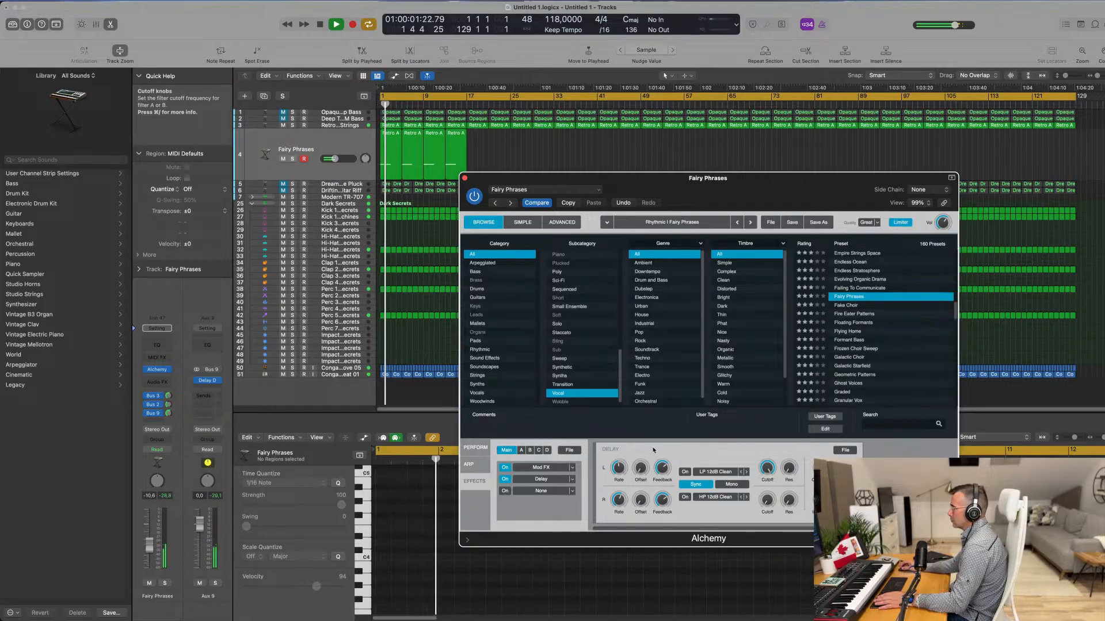
key(space)
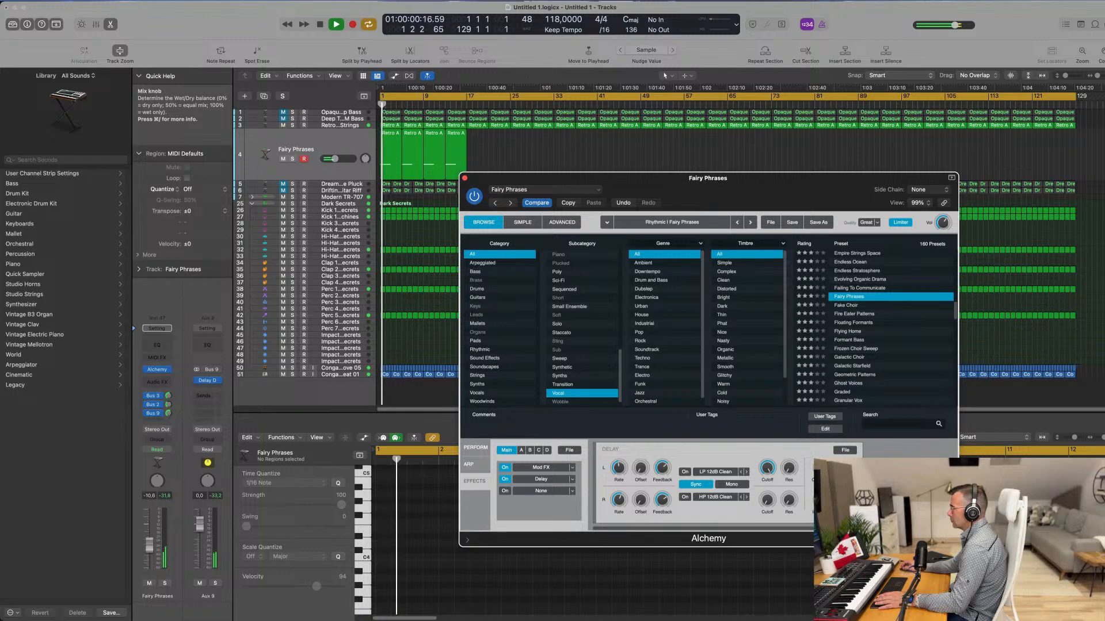
drag(789, 207, 500, 221)
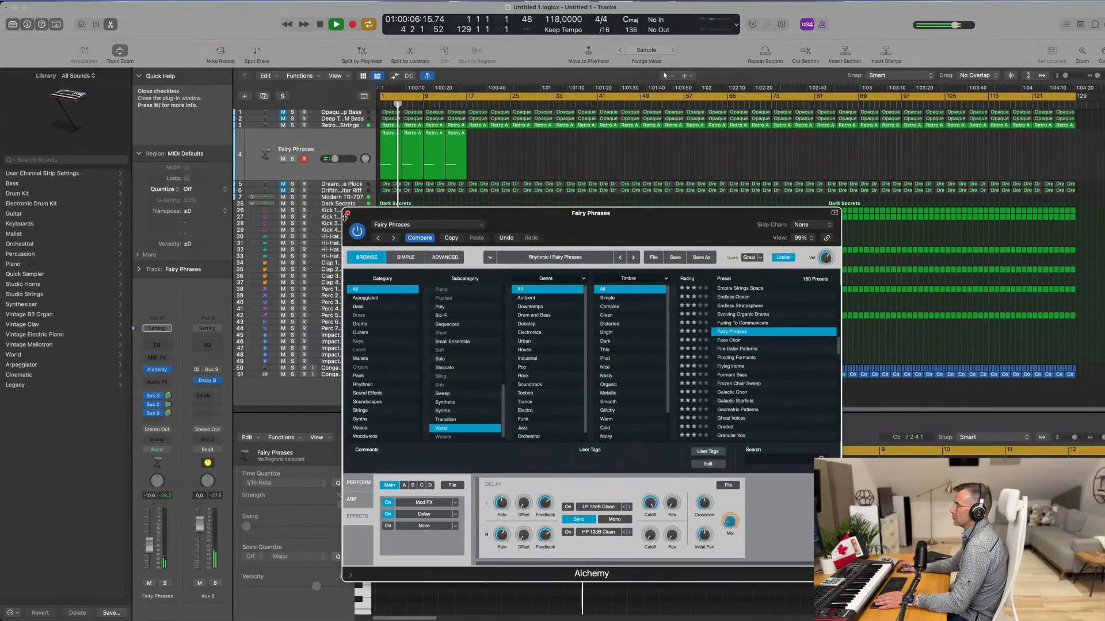
click(348, 214)
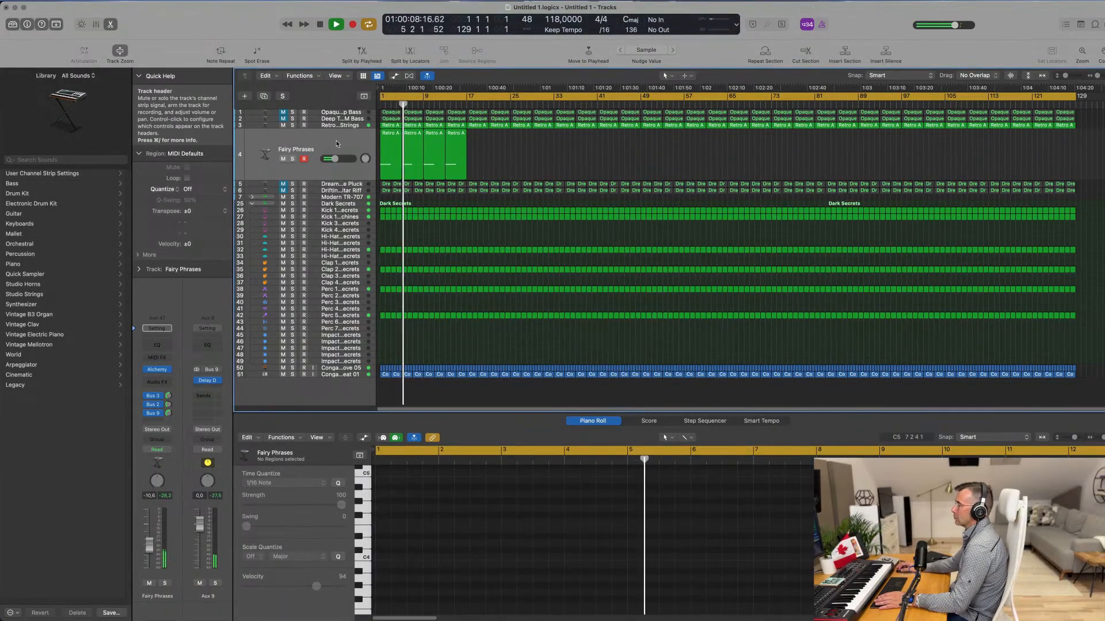
drag(335, 159, 331, 159)
Step: Audition the Heavier Ring Mod, Distortion and Vocal Phrases snapshots of Fairy Phrases, return to Light Ring Mod and close Alchemy
key(Return)
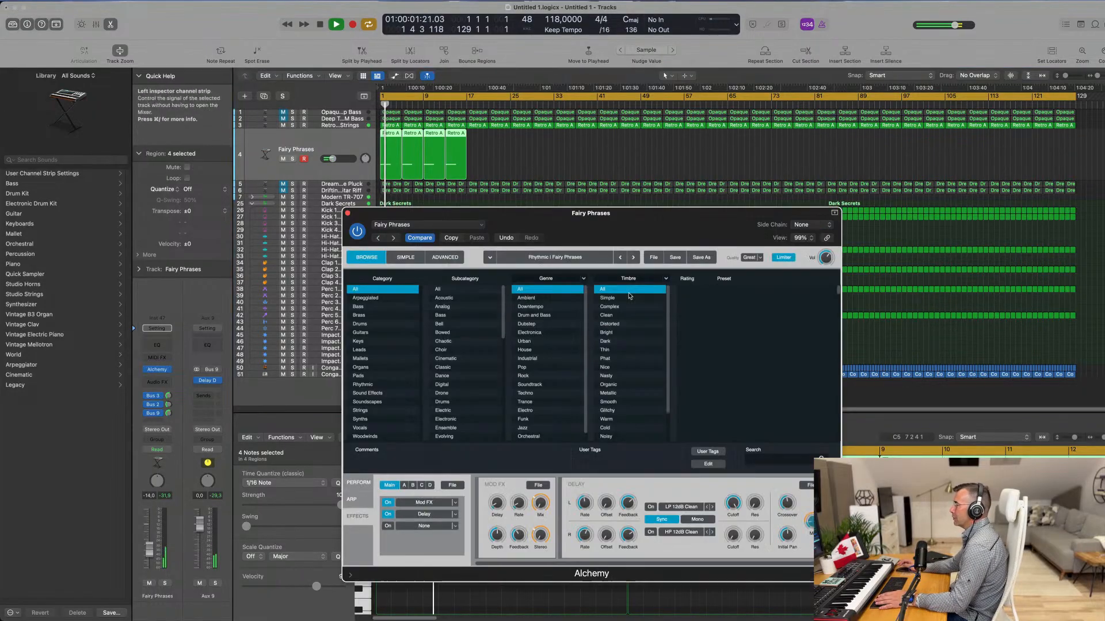
key(Return)
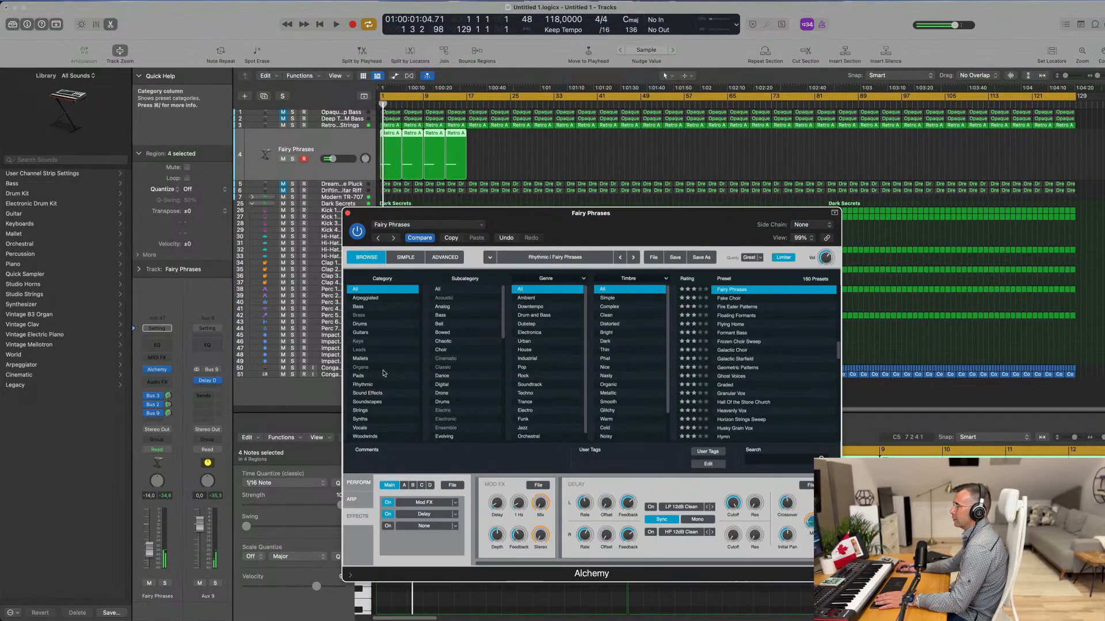
key(space)
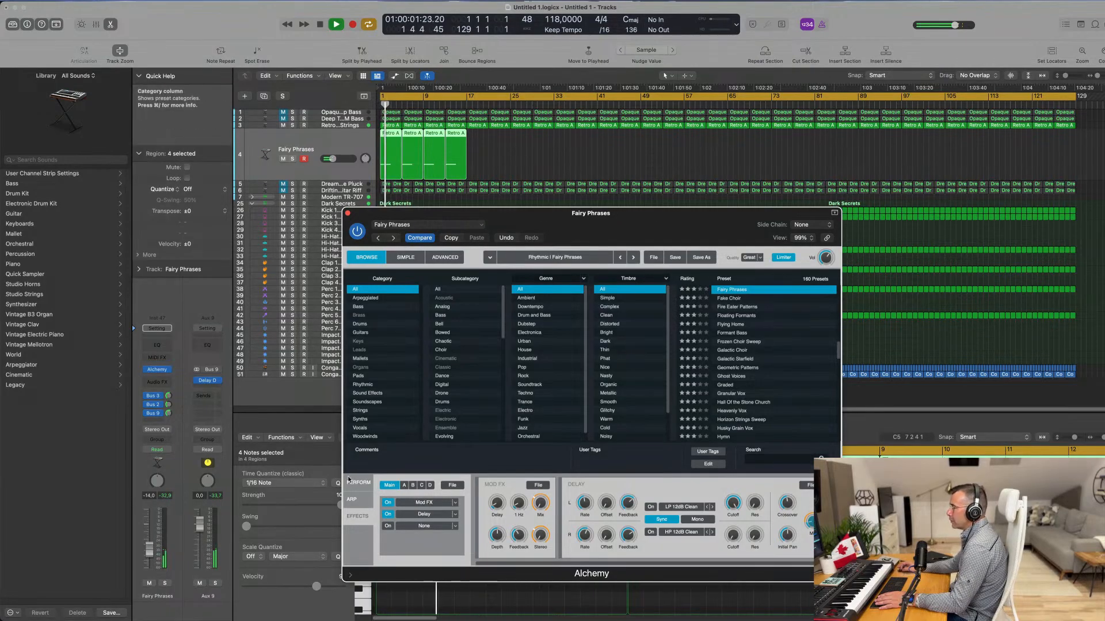
click(358, 483)
click(540, 530)
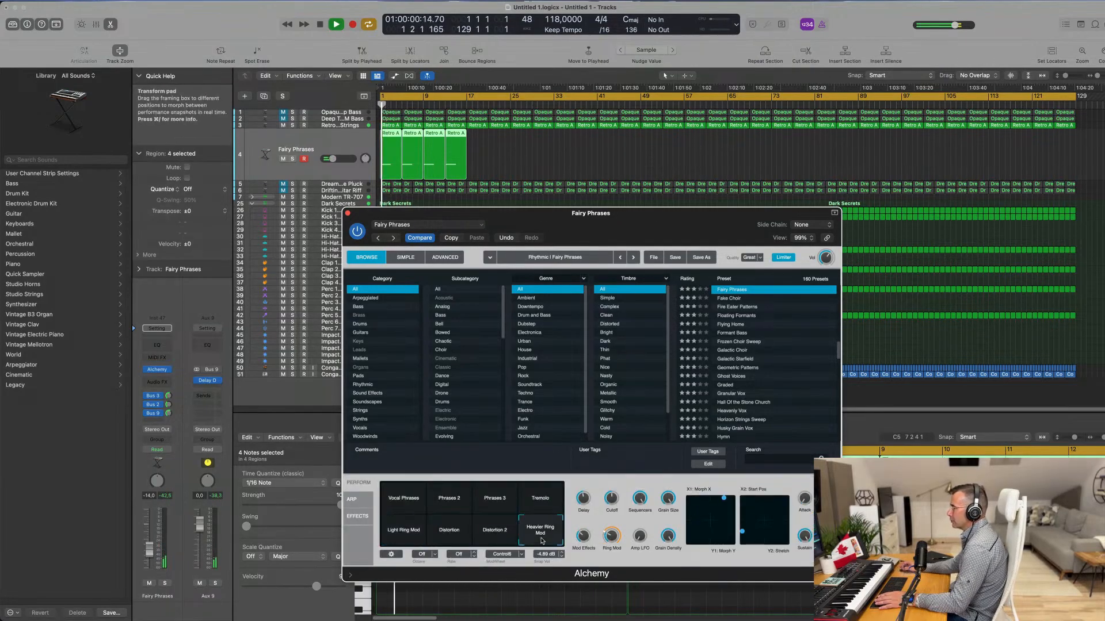
click(497, 536)
click(449, 538)
click(521, 501)
click(420, 509)
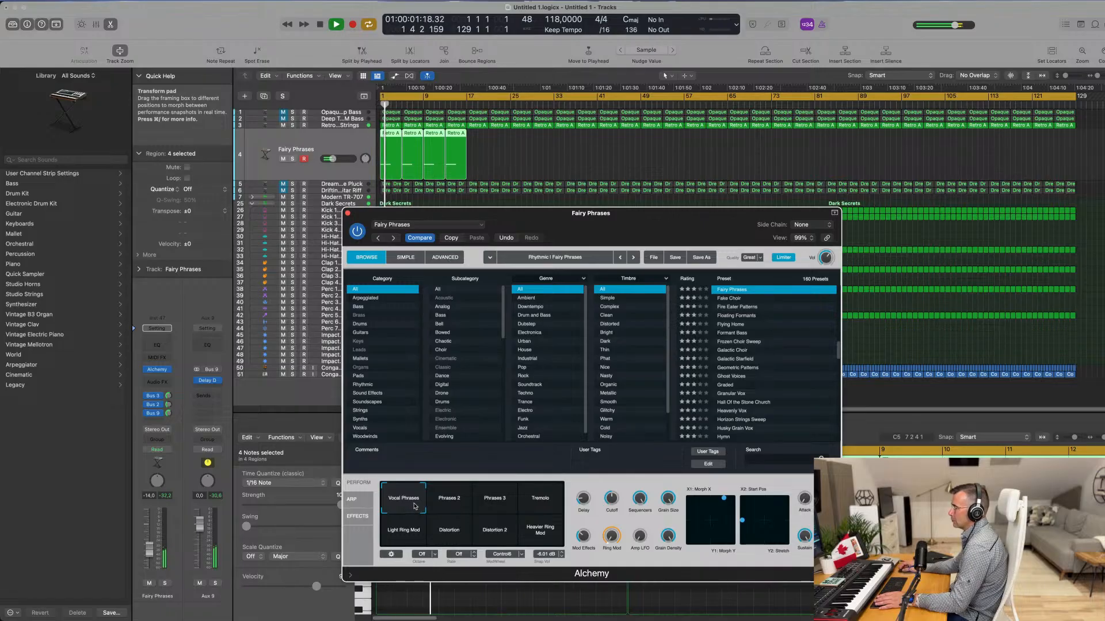
click(402, 531)
drag(653, 213, 684, 182)
click(379, 183)
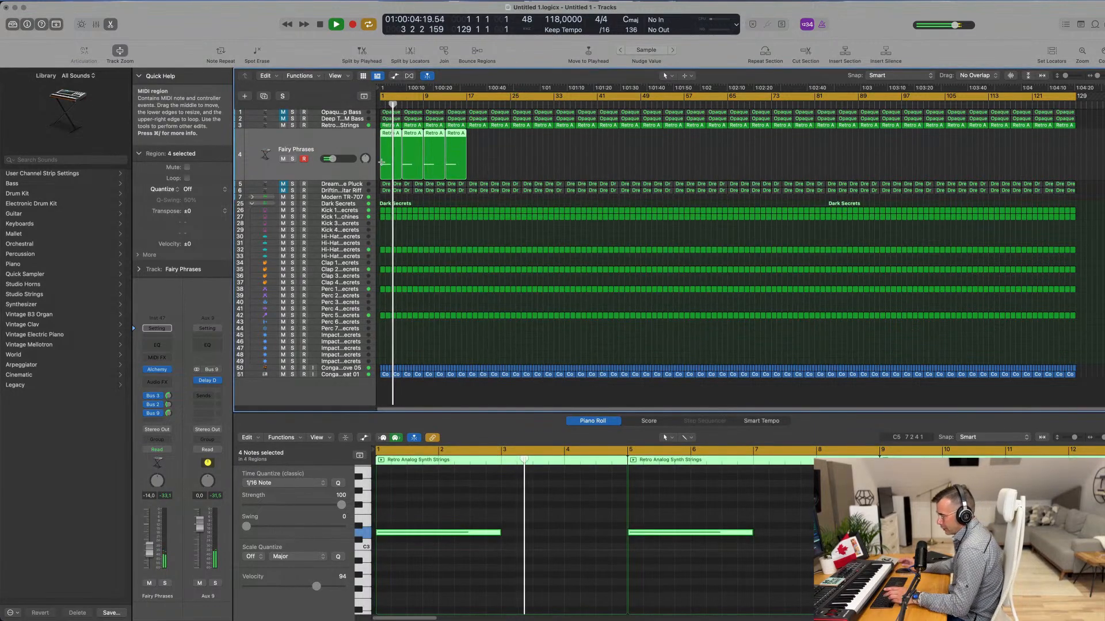
Step: Repeat the four Fairy Phrases regions seven times to fill the song up to bar 129 and select all the track's regions
key(super+r)
key(super+r)
key(super+r)
key(super+r)
key(super+r)
key(super+r)
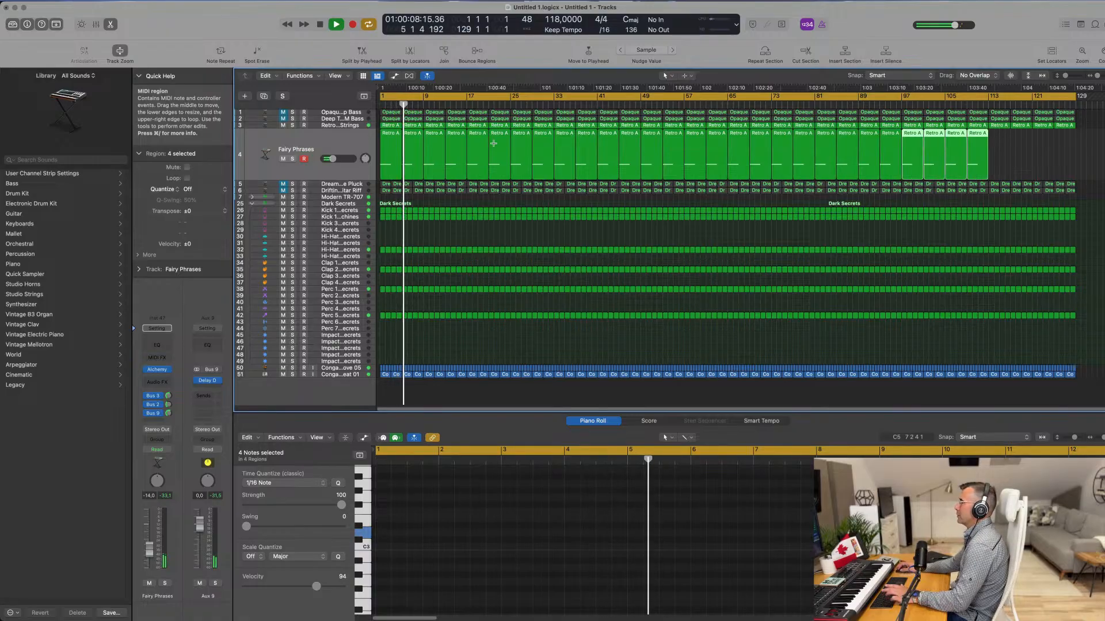
key(super+r)
key(Return)
click(298, 168)
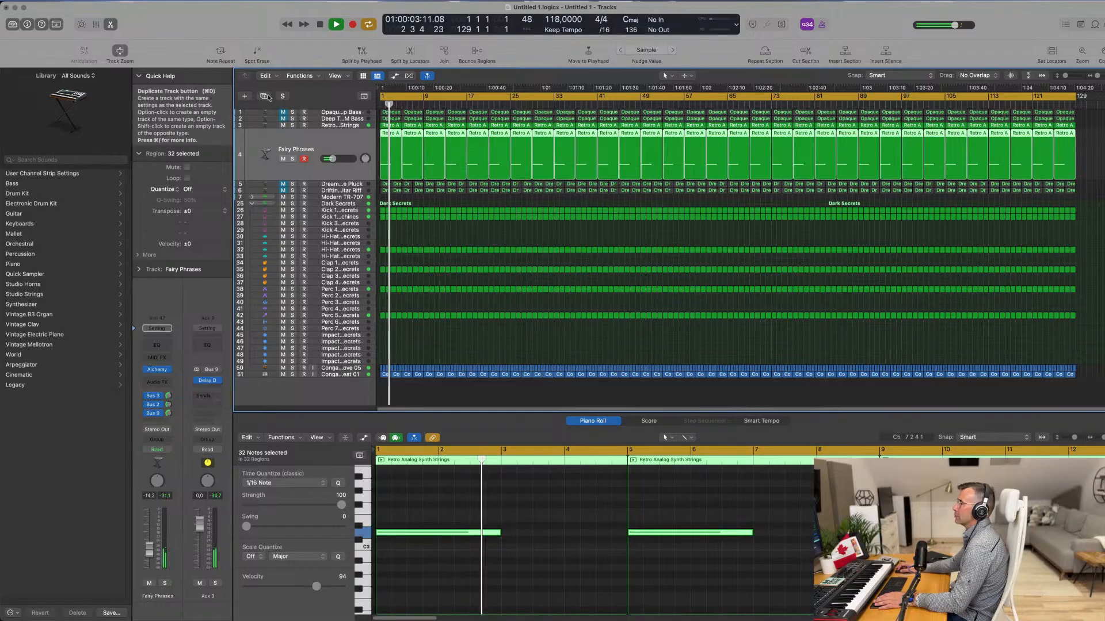
Step: Duplicate the Fairy Phrases track and load the Brass preset Trumpet Fusion in the new track's Alchemy
key(super+d)
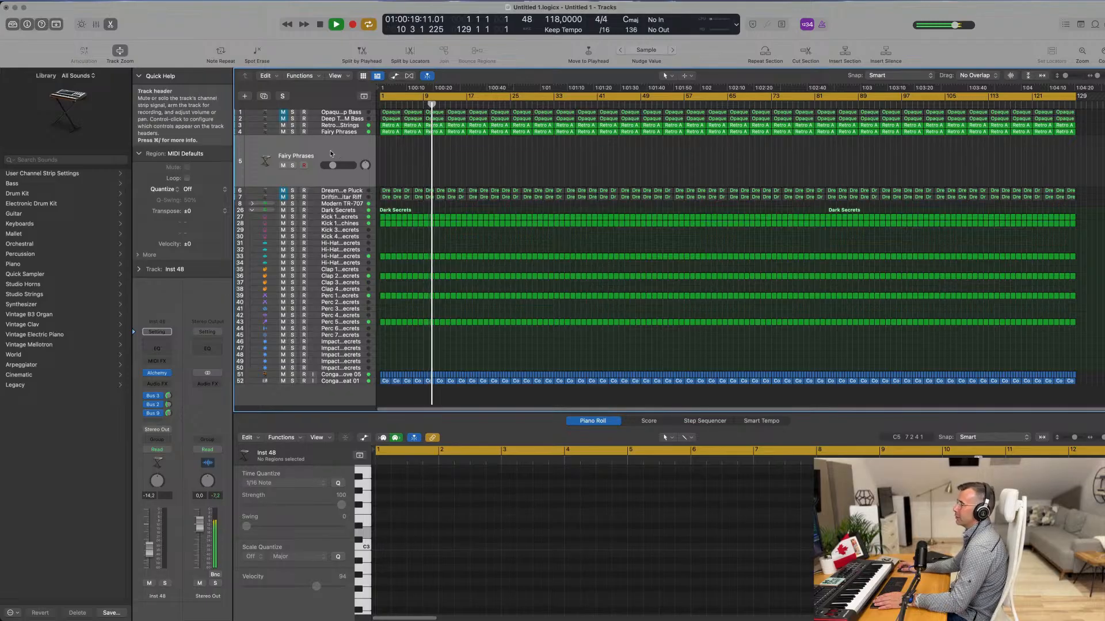
click(159, 376)
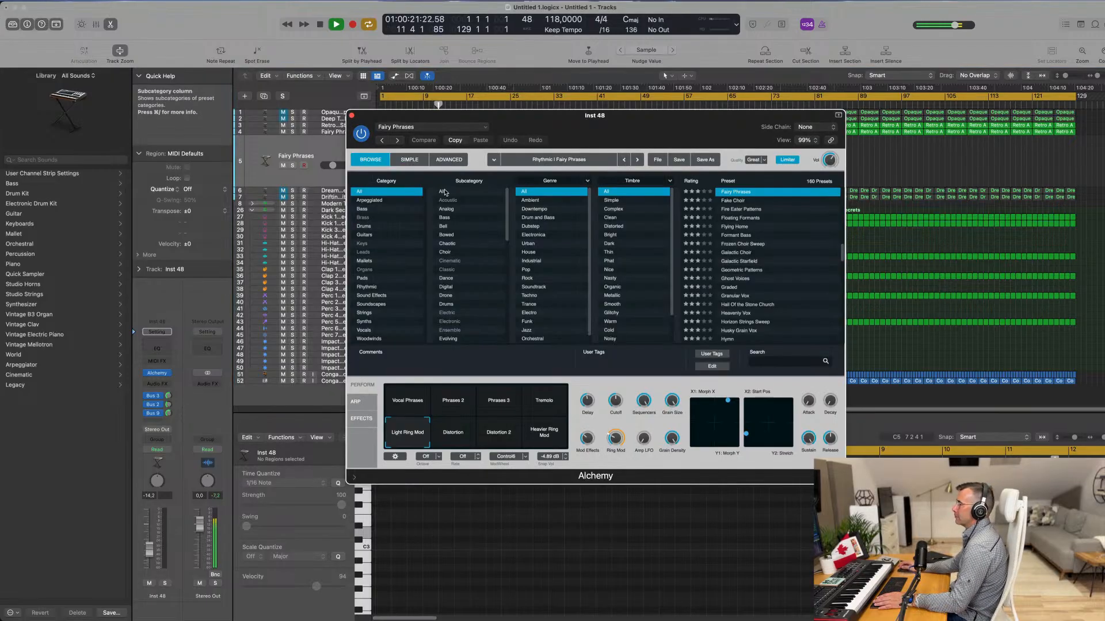
click(391, 217)
scroll(745, 236, down, 5)
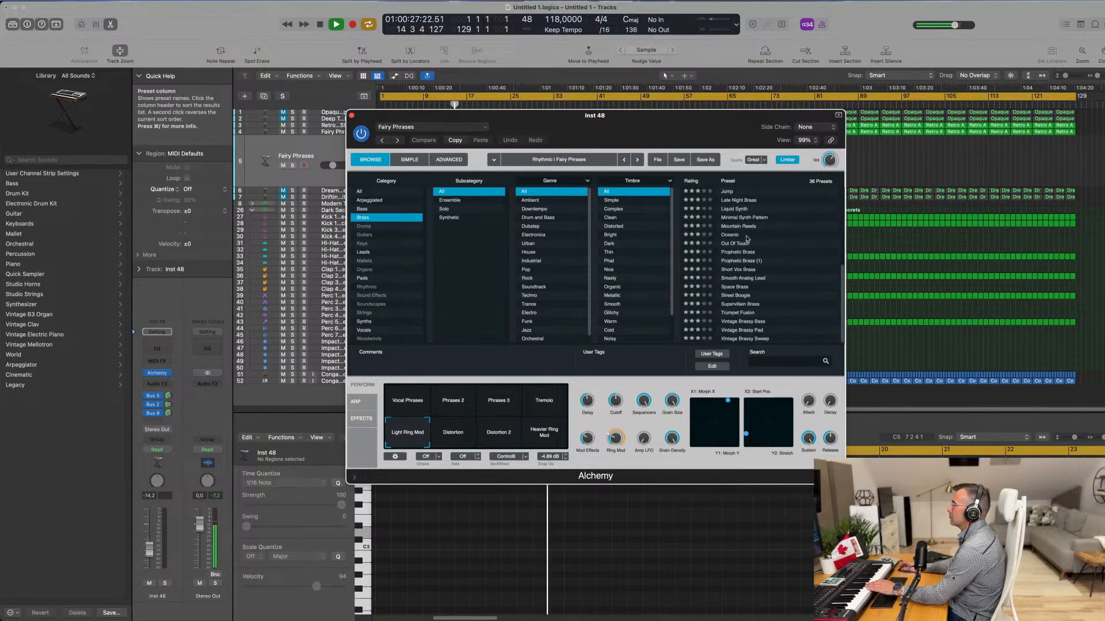
click(741, 313)
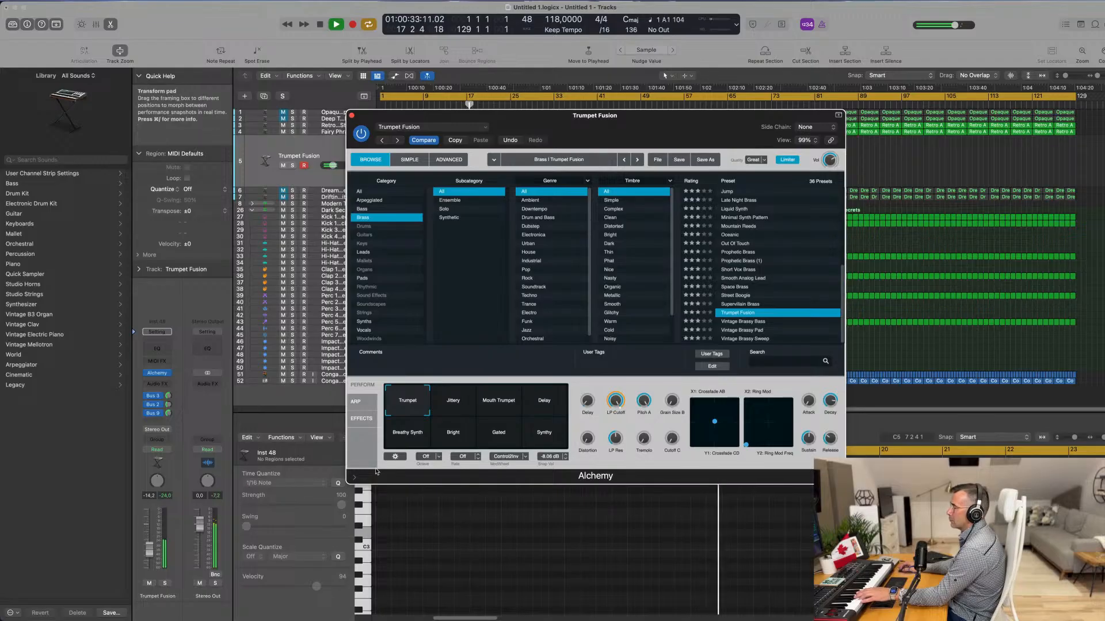
Step: Audition Trumpet Fusion's Jittery, Mouth Trumpet, Delay, Breathy Synth and Bright snapshots while readjusting the track volume
drag(149, 543, 151, 546)
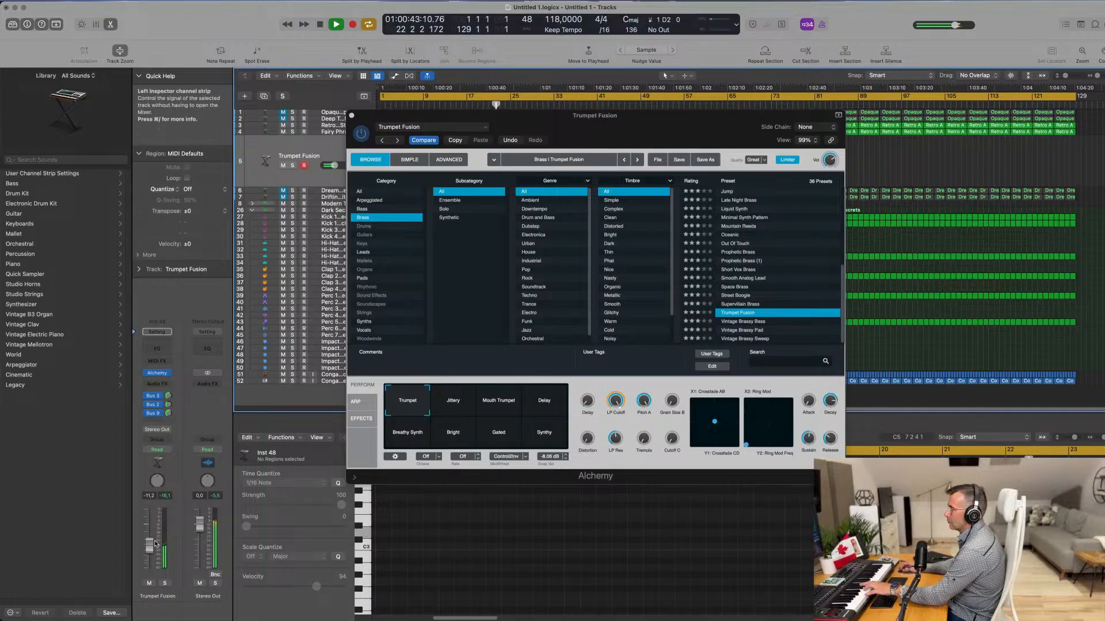
click(454, 403)
click(484, 410)
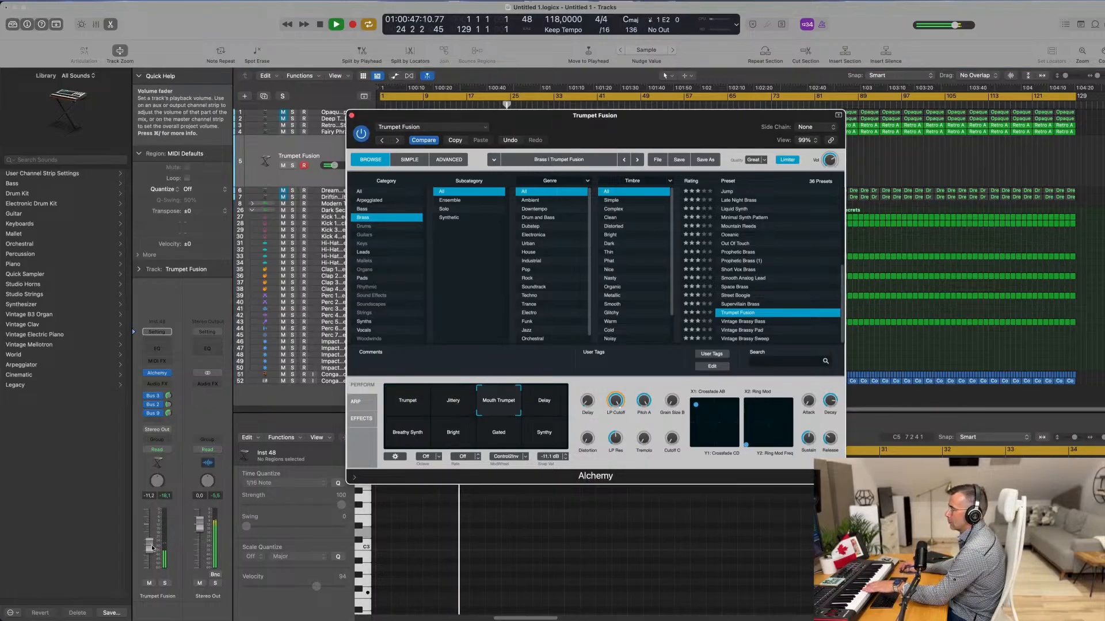
drag(152, 547, 152, 545)
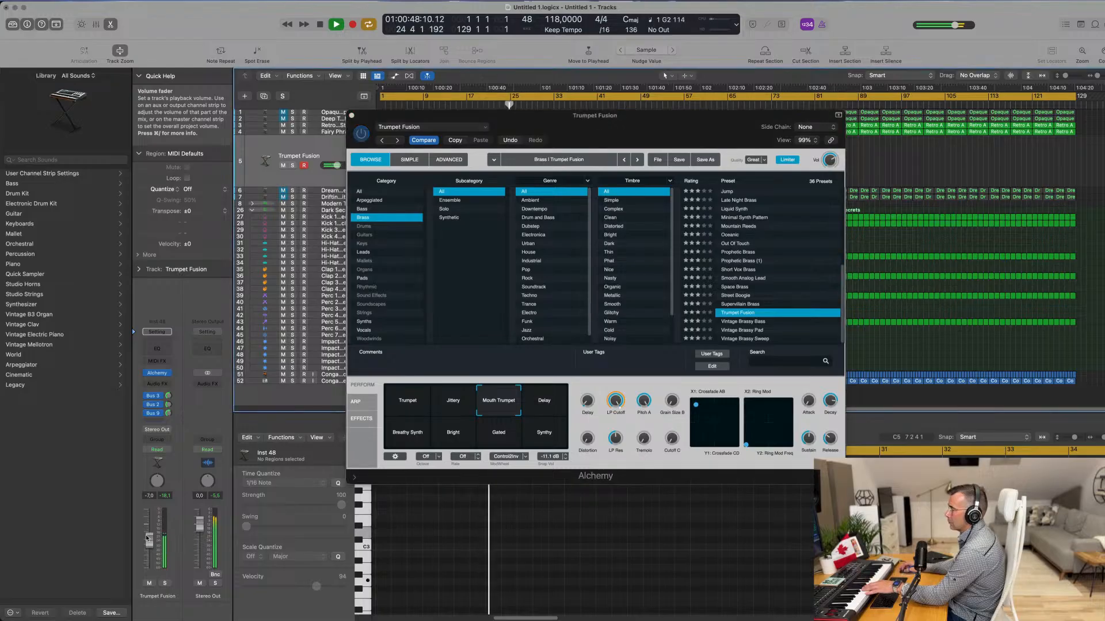
click(560, 404)
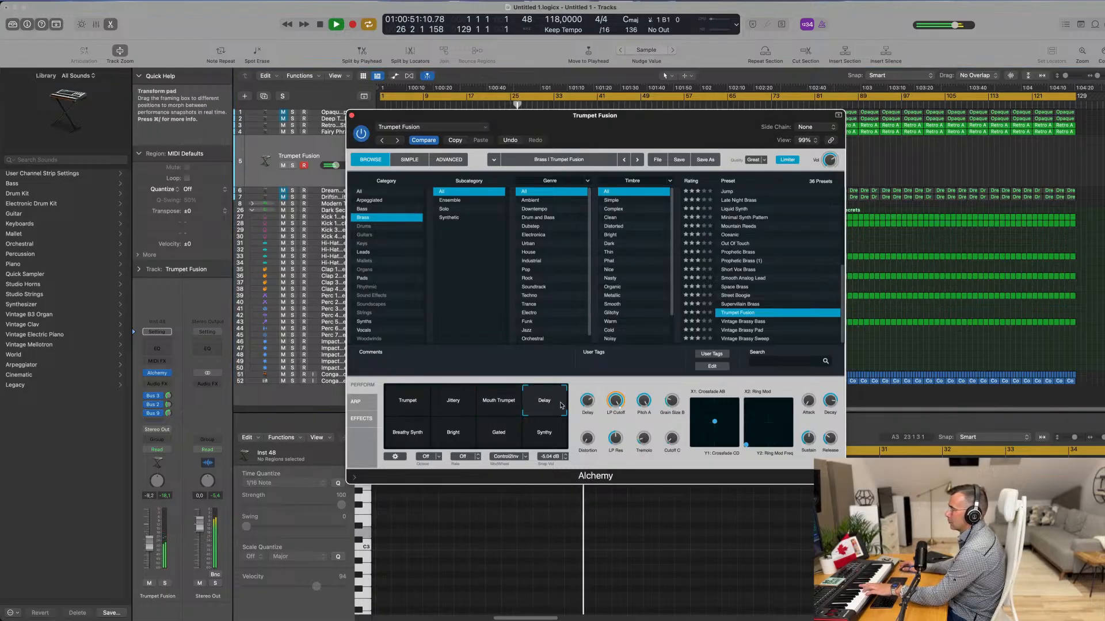
click(404, 443)
click(454, 440)
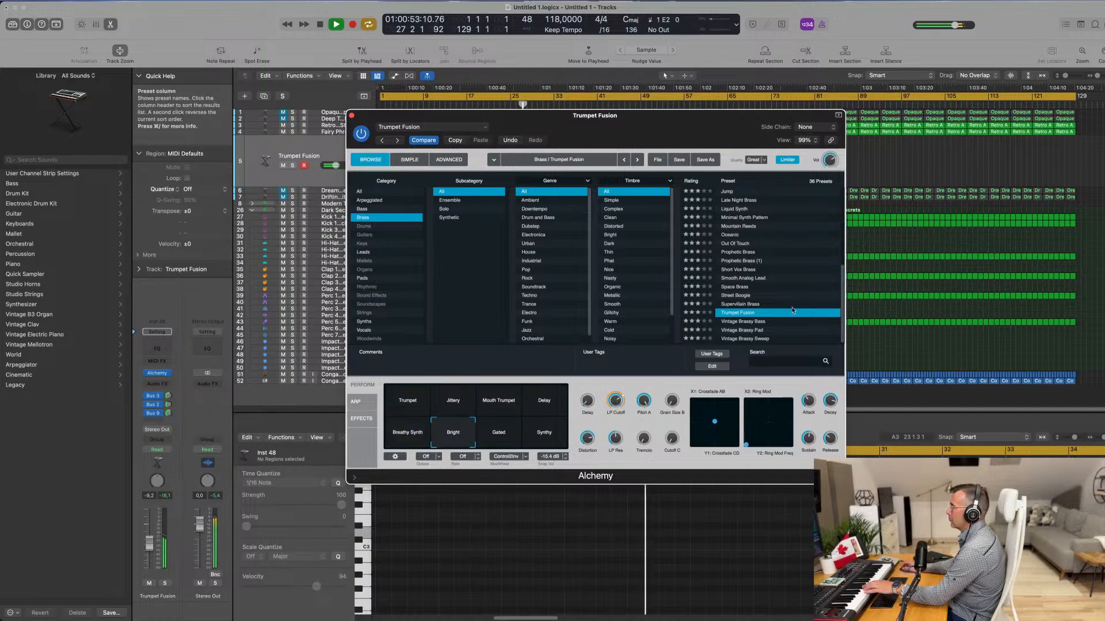
Step: Audition the 80s Fantasy preset, switch to Brass Response, raise the track volume and adjust its bus sends
scroll(788, 288, up, 6)
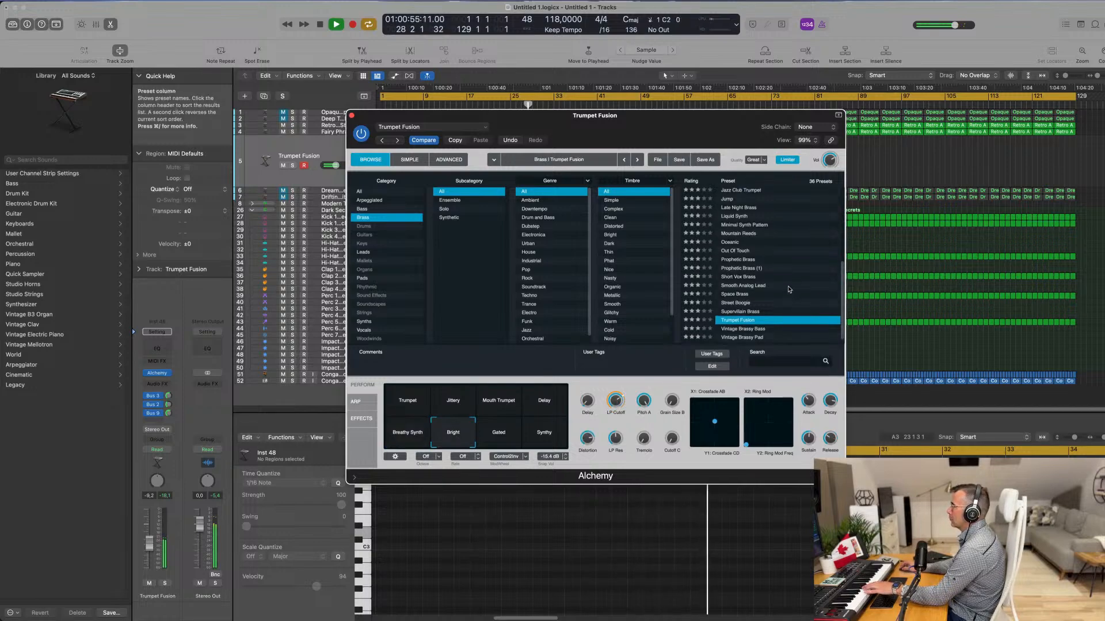
click(741, 192)
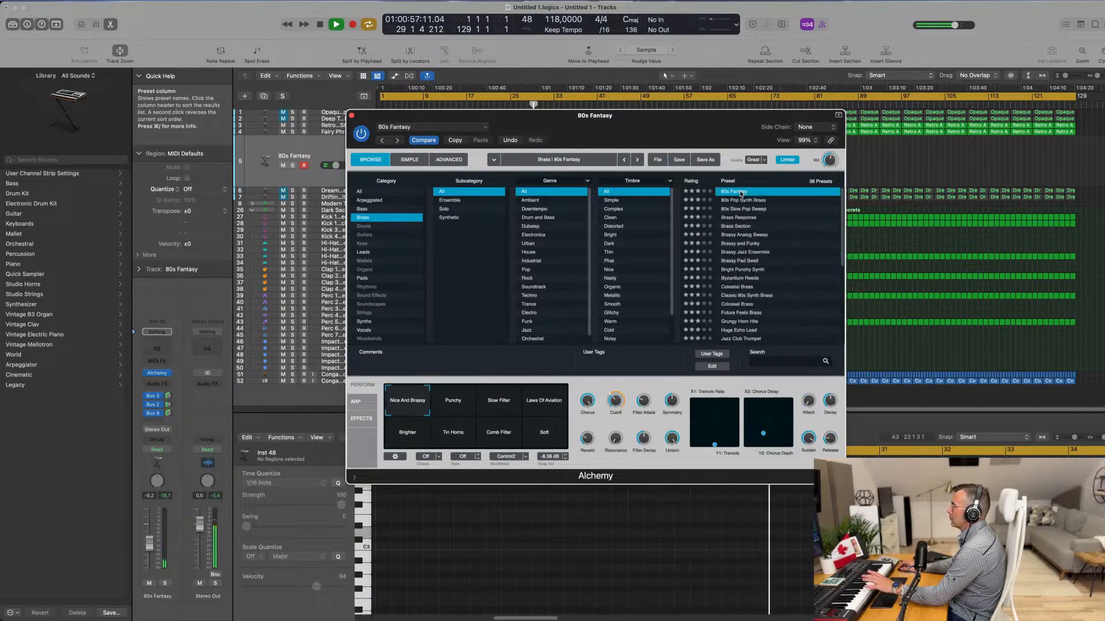
click(738, 219)
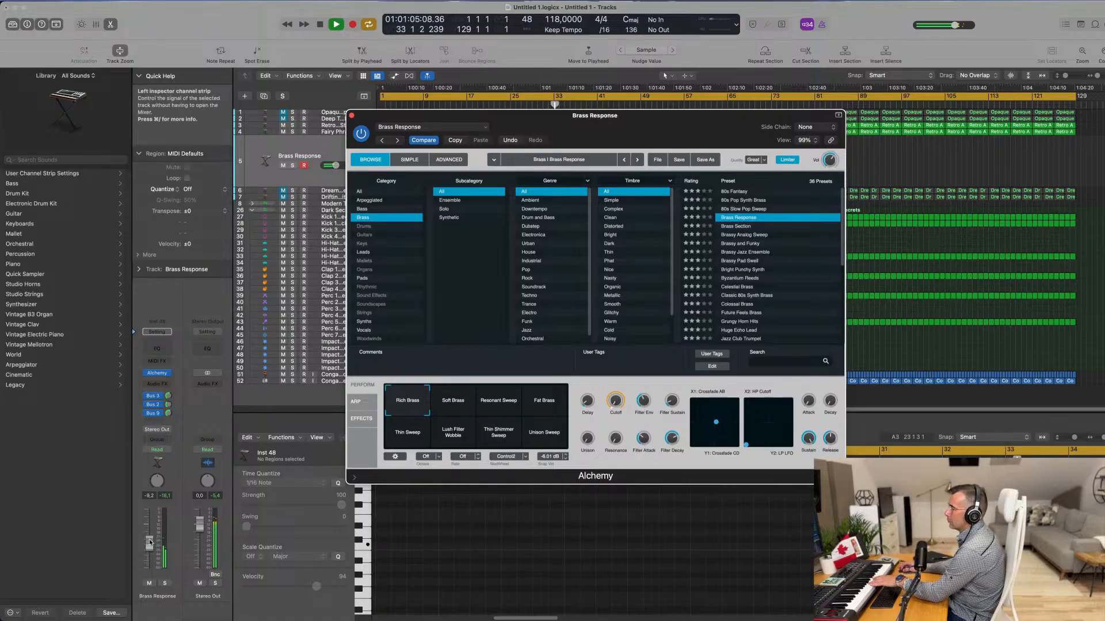
drag(150, 542, 149, 533)
mouse_move(169, 413)
mouse_down()
mouse_move(171, 429)
mouse_move(170, 398)
mouse_move(171, 420)
mouse_up()
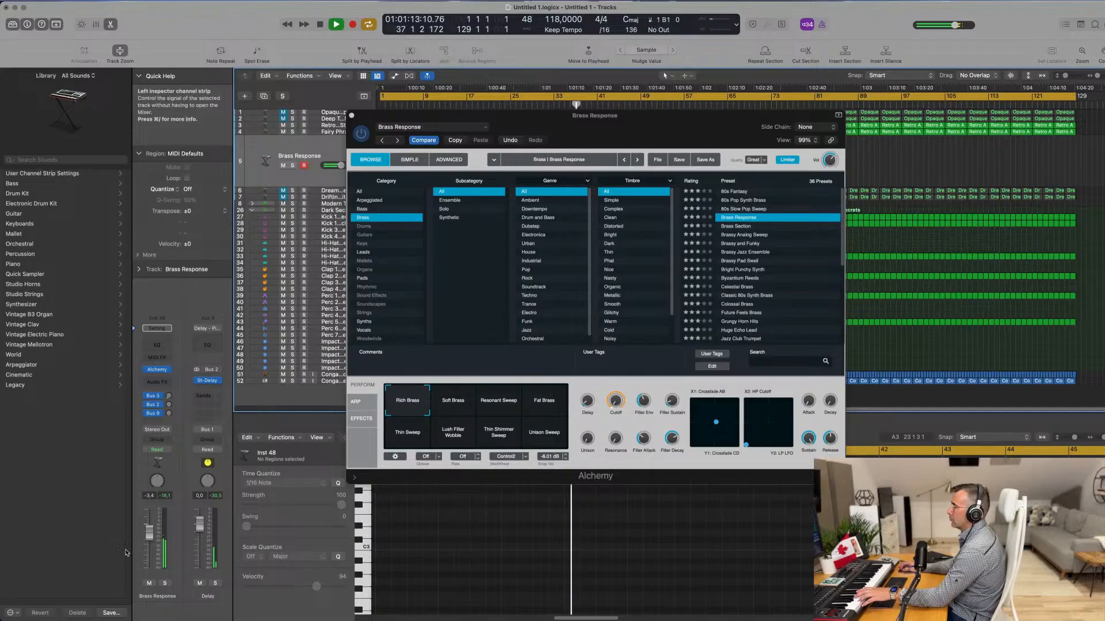
Step: Audition Brass Response's Soft Brass, Resonant Sweep and Fat Brass snapshots and tweak the filter envelope amount
click(463, 409)
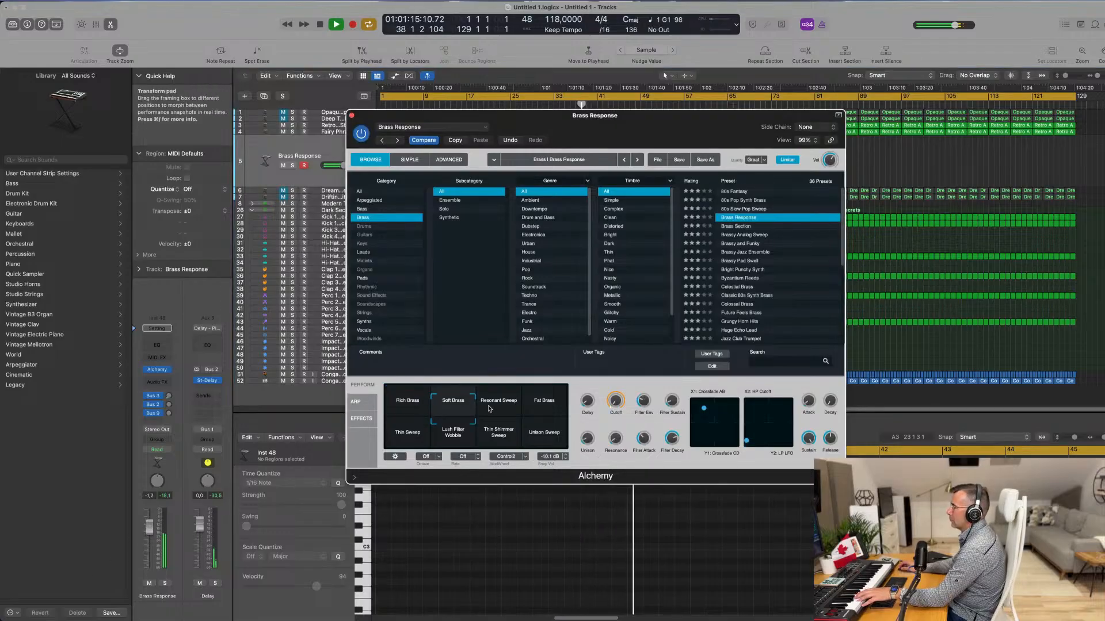
click(518, 400)
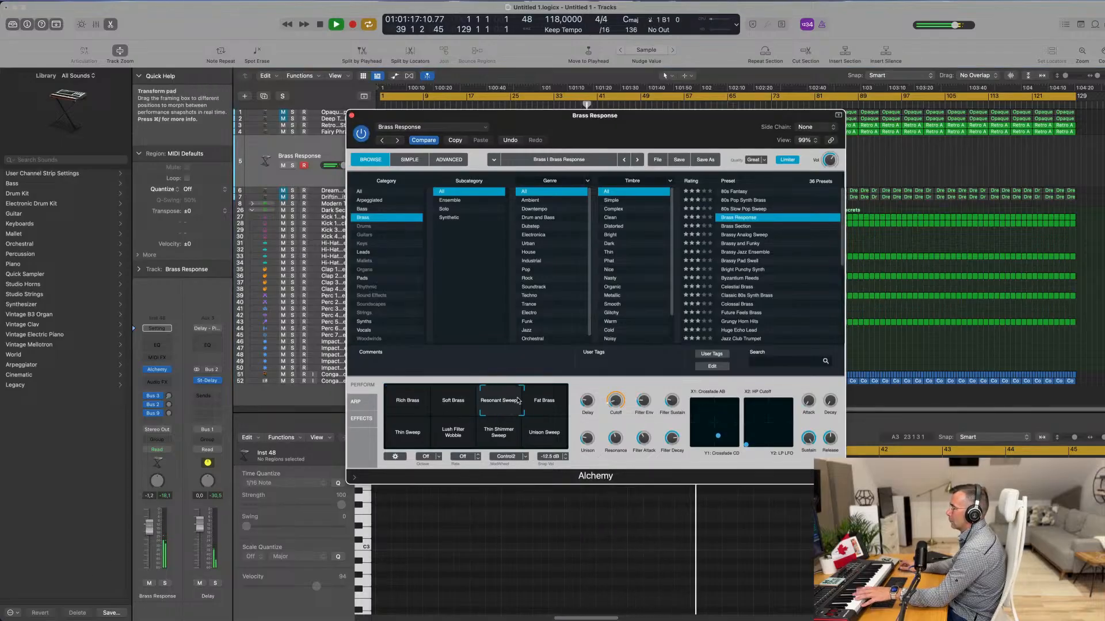
click(544, 400)
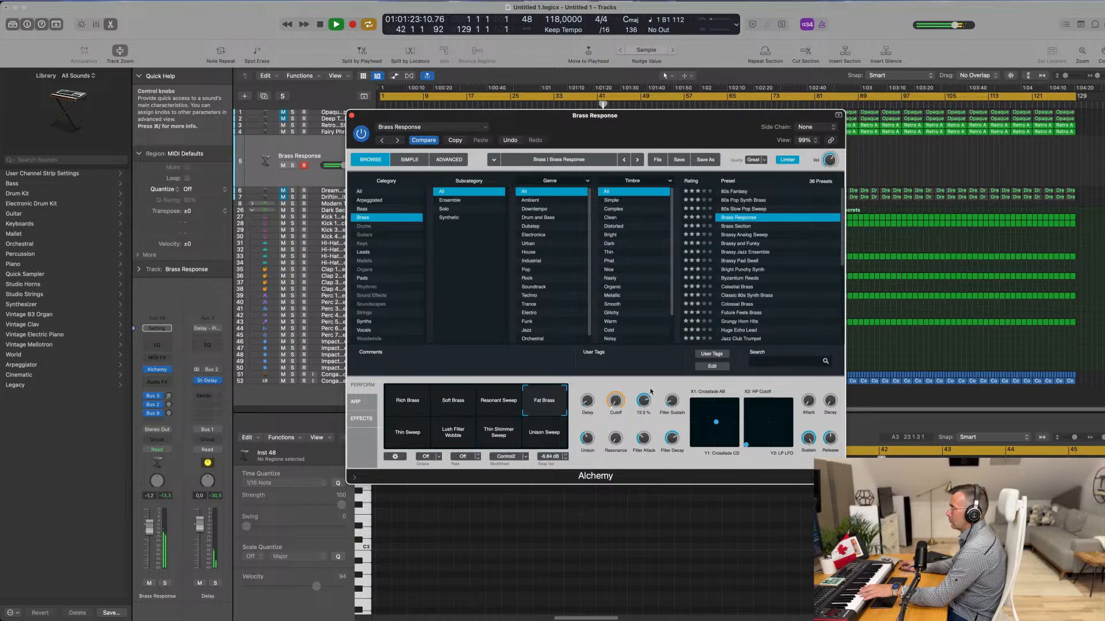
drag(642, 404, 642, 402)
Step: Audition the Brass Section, Brassy Analog Sweep with its Phase Sweep snapshot, Brassy and Funky, and Brassy Jazz Ensemble presets
click(737, 226)
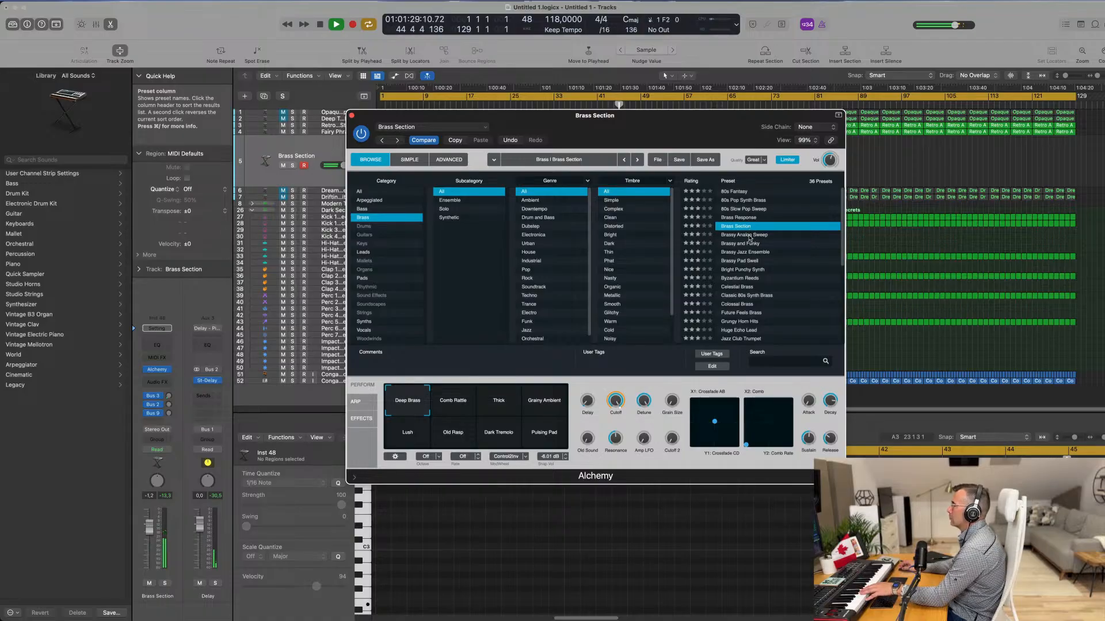
click(748, 235)
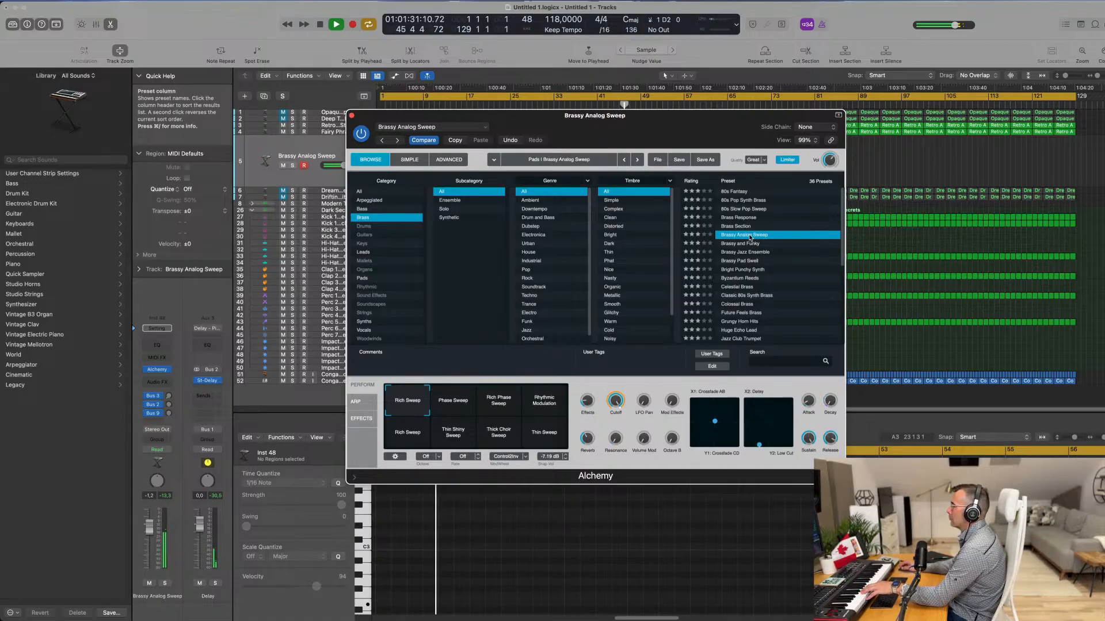
click(453, 400)
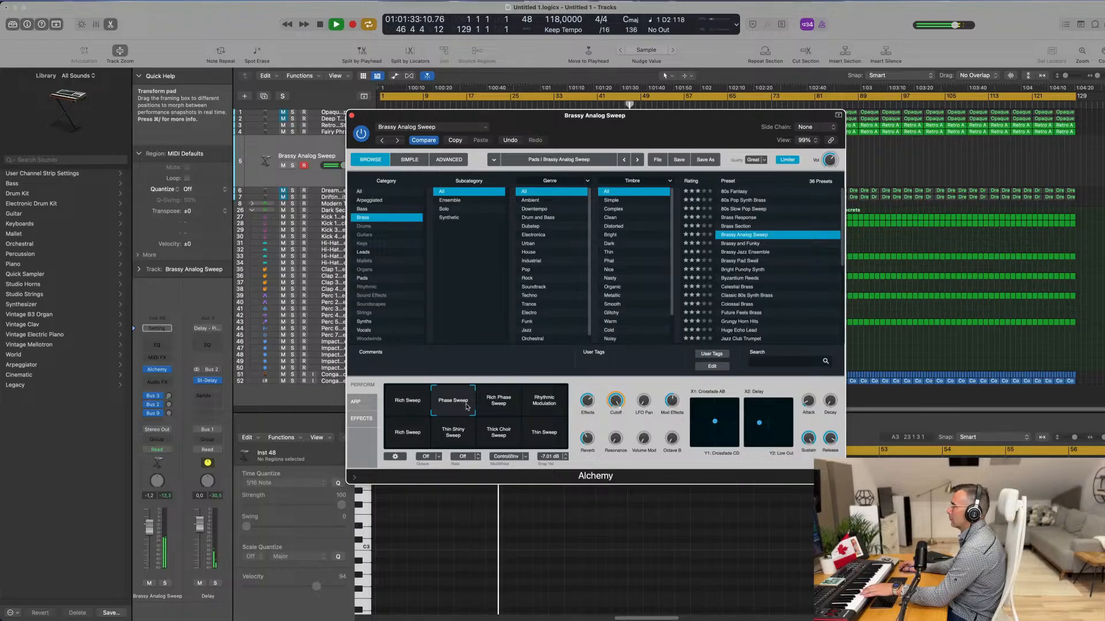
click(757, 244)
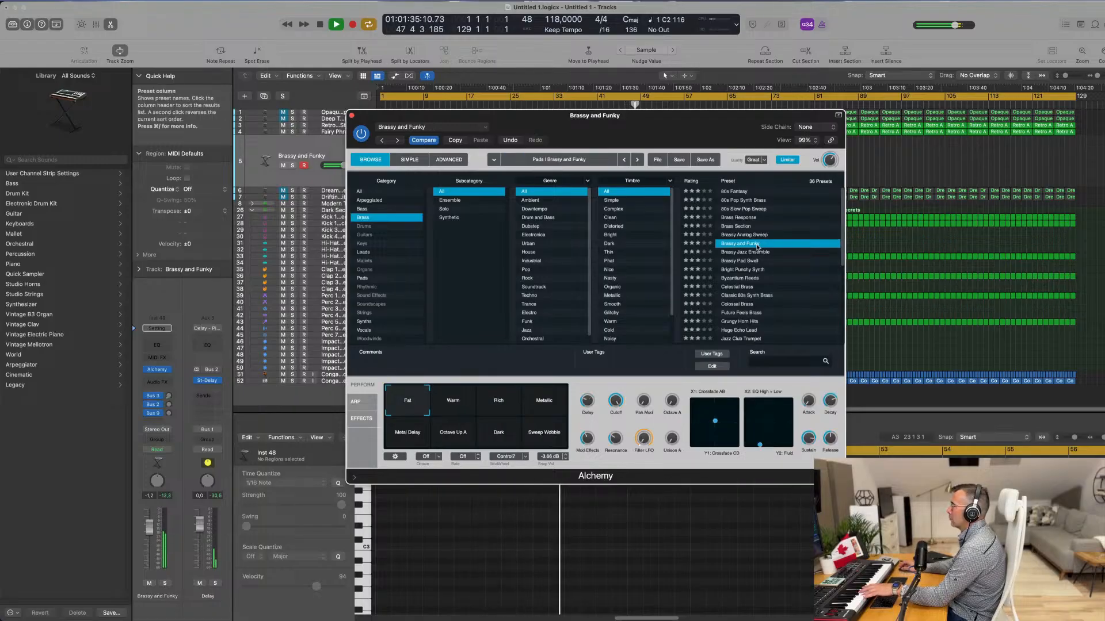
click(755, 252)
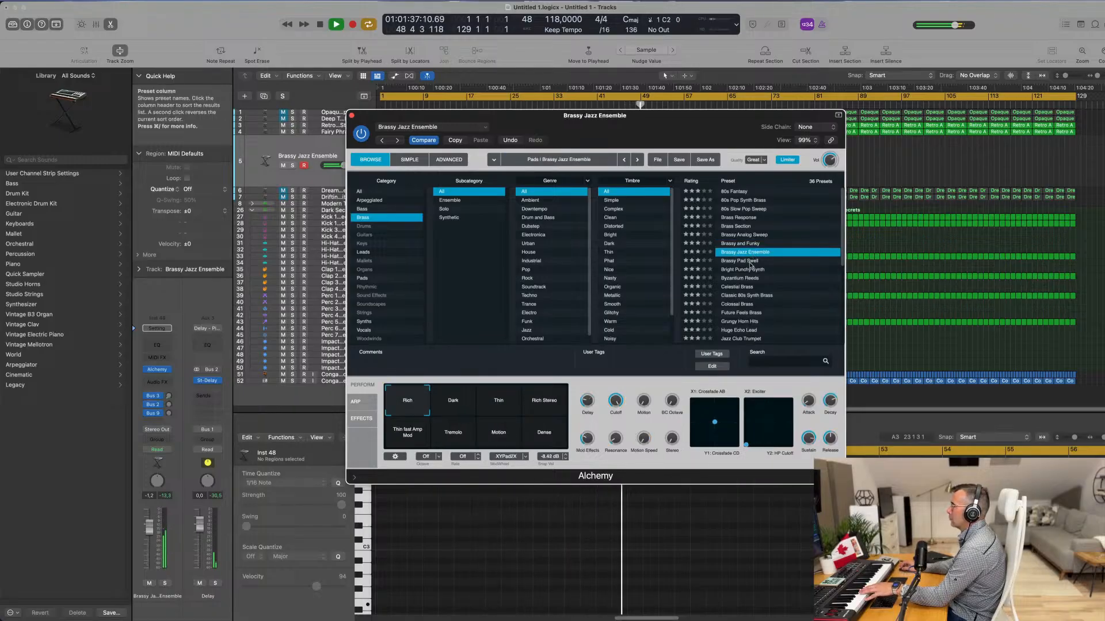
Step: Load the Brassy Pad Swell preset, audition its snapshots from Short Dark to Thin Ambient Wash, and return to Rich Brass
click(751, 262)
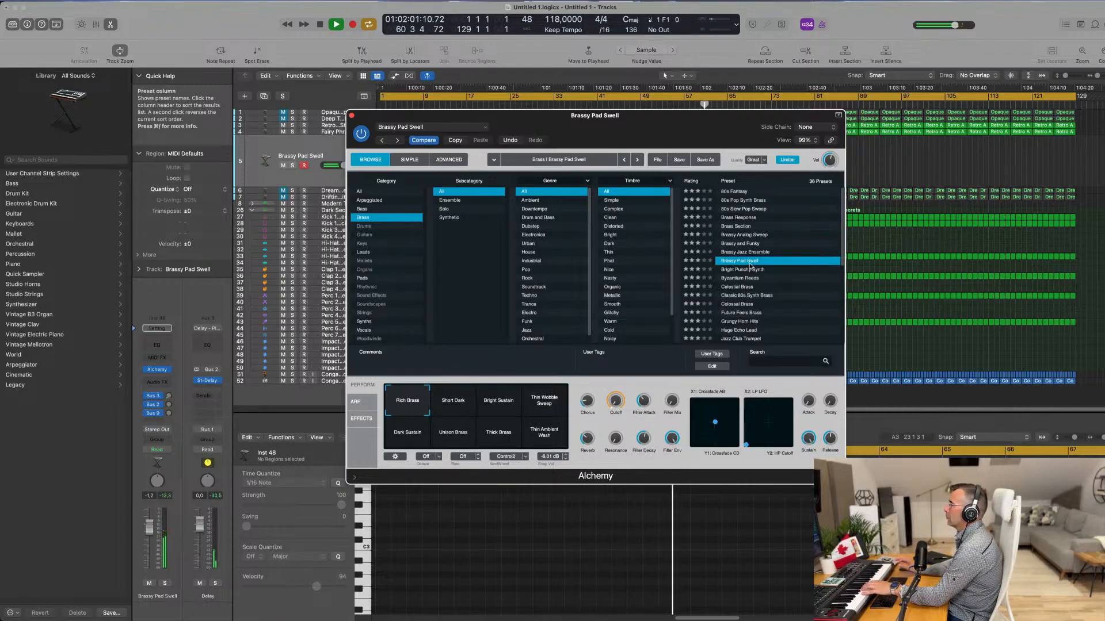
click(454, 408)
click(491, 408)
click(539, 409)
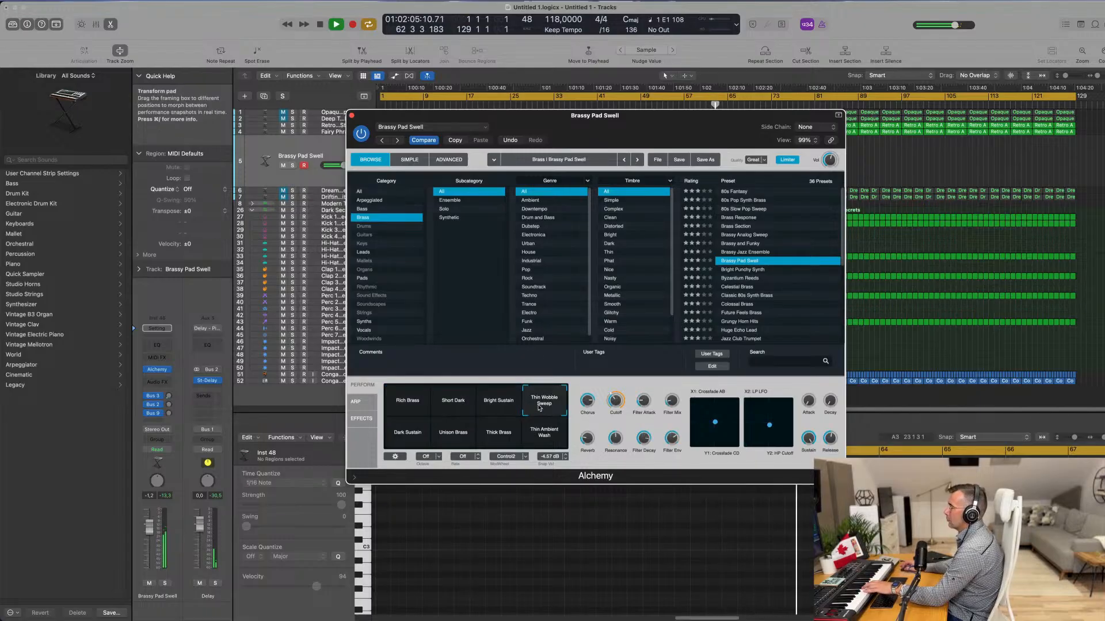
click(413, 435)
click(451, 439)
click(493, 437)
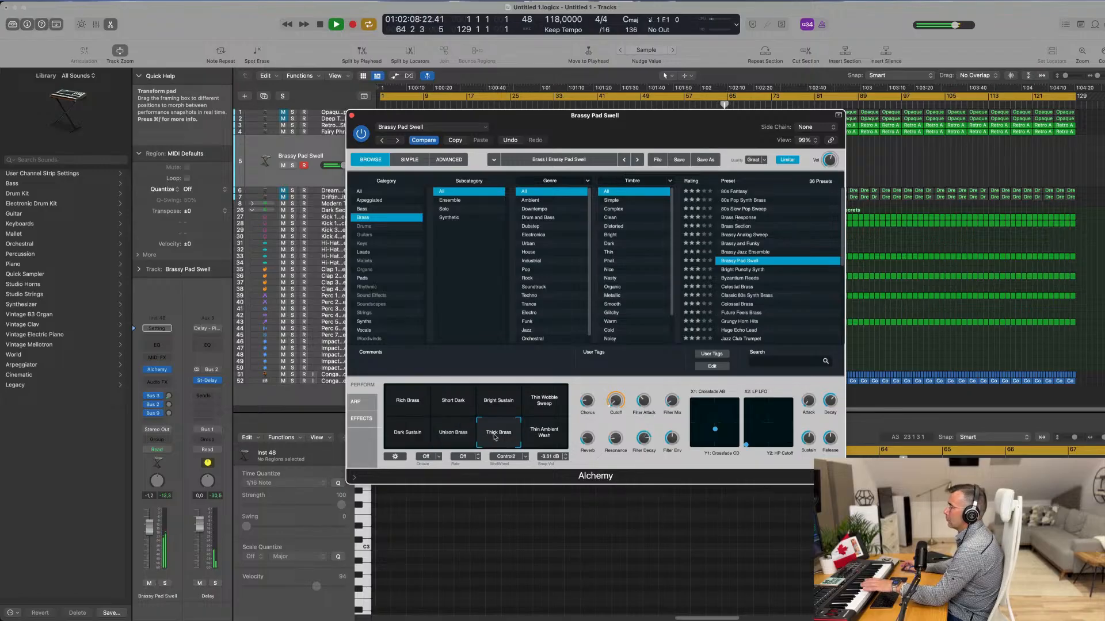
click(544, 437)
click(409, 406)
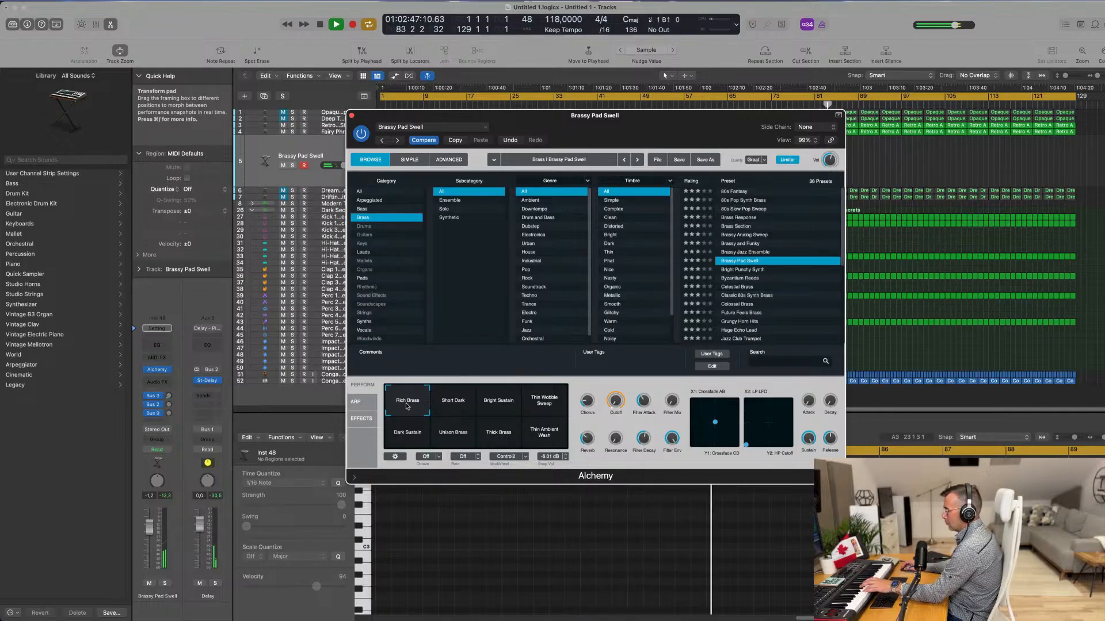
Step: Record a four-bar Brassy Pad Swell part along with the playing arrangement and move the recorded region to bar 1
key(r)
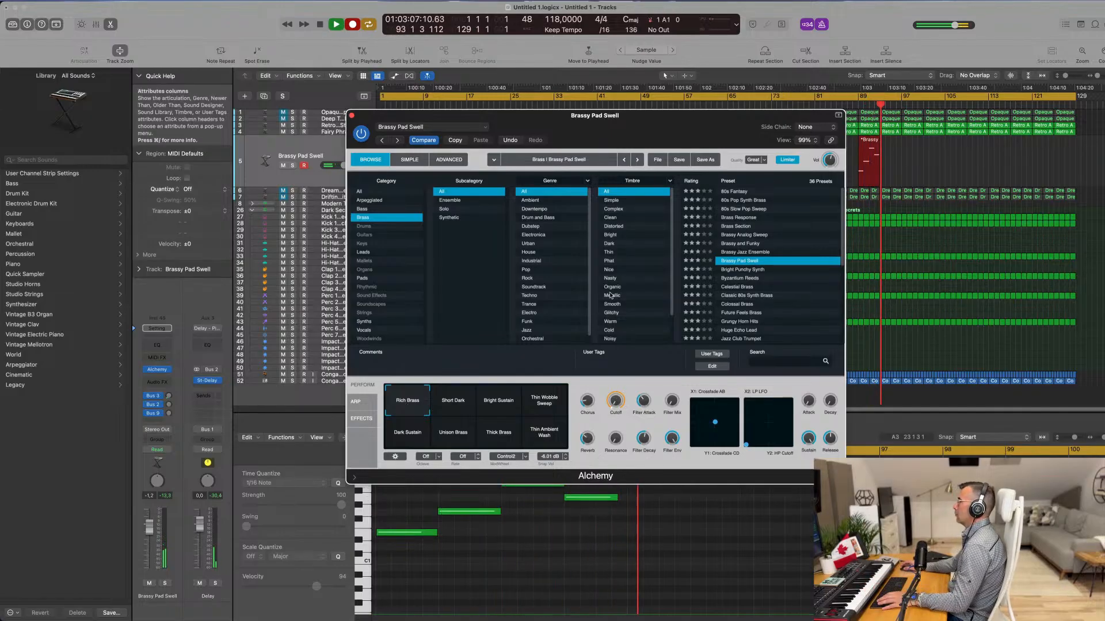
key(space)
drag(705, 128, 915, 292)
drag(767, 153, 395, 141)
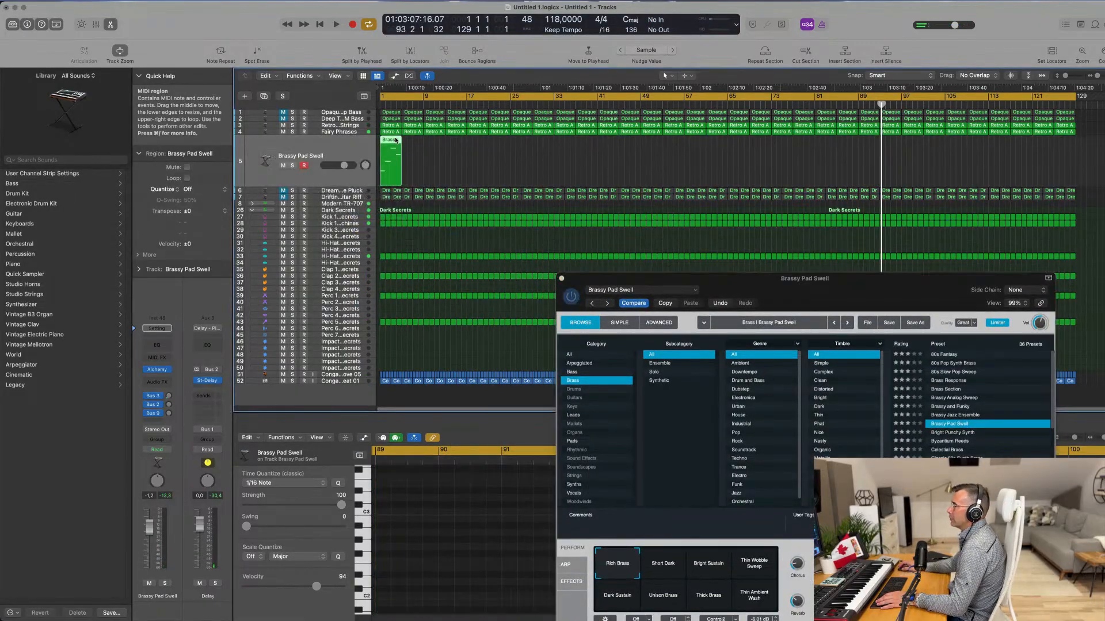
Step: Open the Brassy Pad Swell region in the Piano Roll and quantize all its notes to 1/16
key(e)
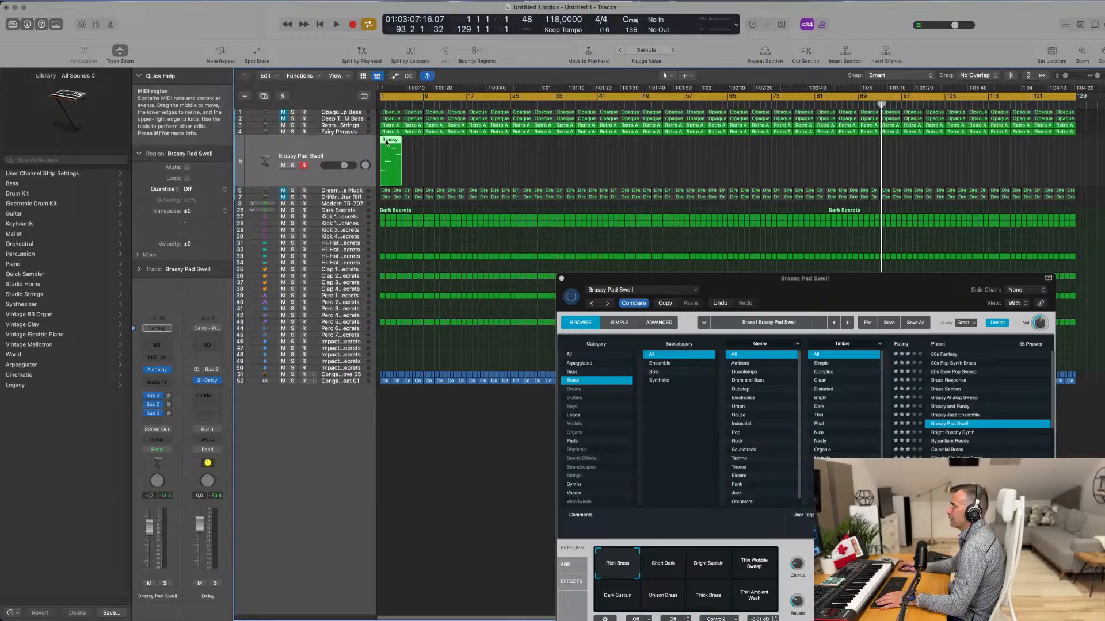
key(e)
drag(691, 279, 912, 197)
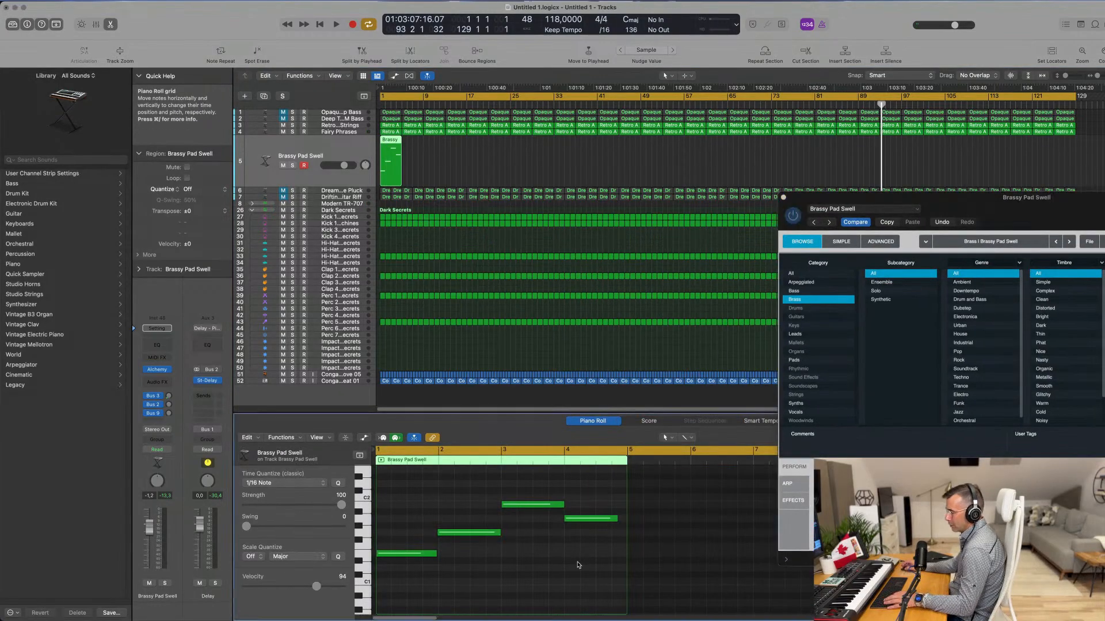
key(super+a)
key(q)
click(528, 577)
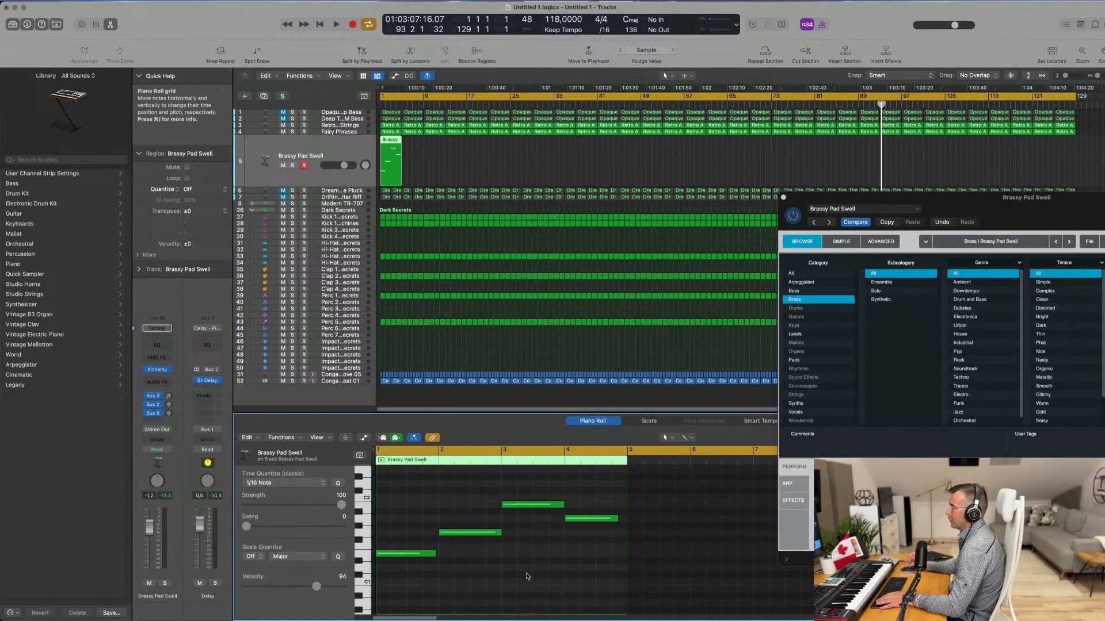
Step: Repeat the Brassy Pad Swell region until four copies run back to back from bar 1, and play them back
key(space)
key(space)
click(447, 175)
click(396, 174)
key(super+r)
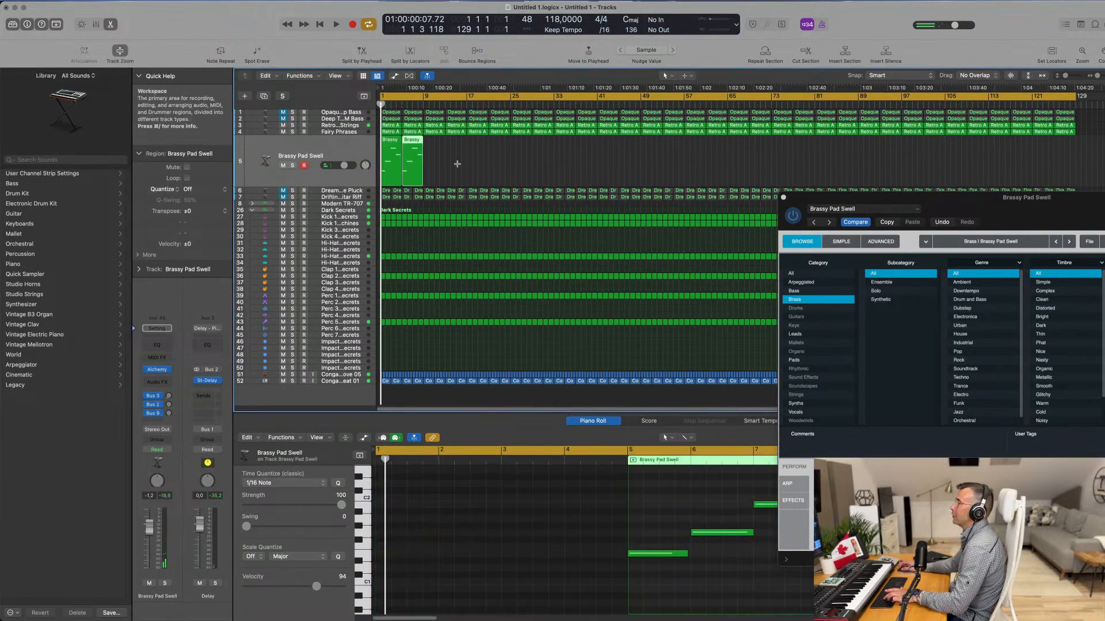
key(super+r)
key(super+a)
key(space)
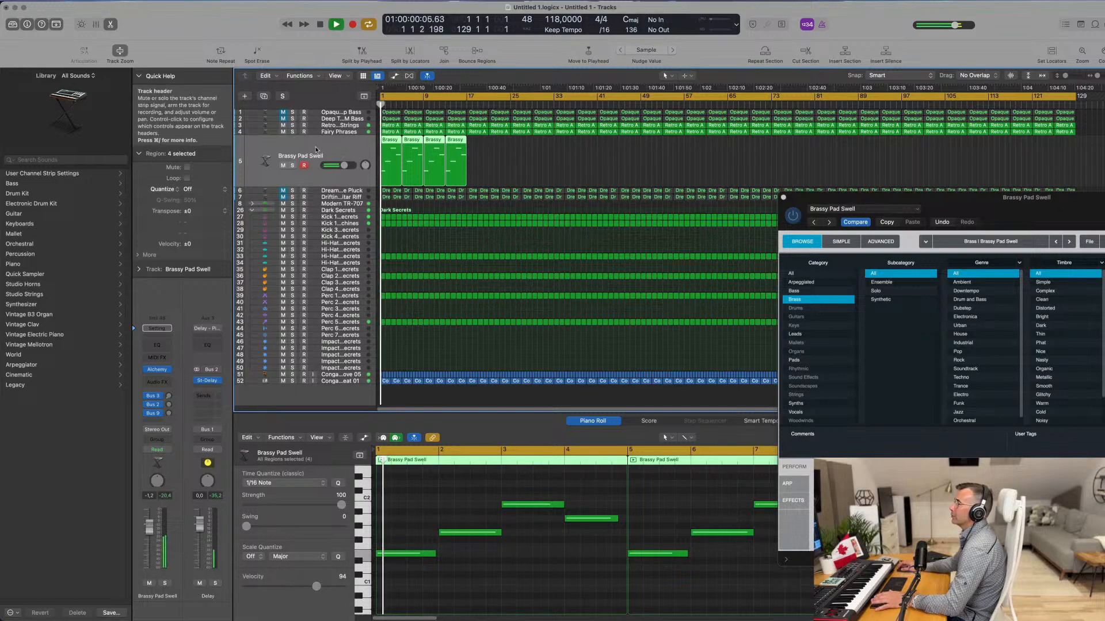
Step: Unmute the Fairy Phrases and Drifting Guitar Riff tracks during playback and close the Alchemy window
drag(915, 200, 754, 129)
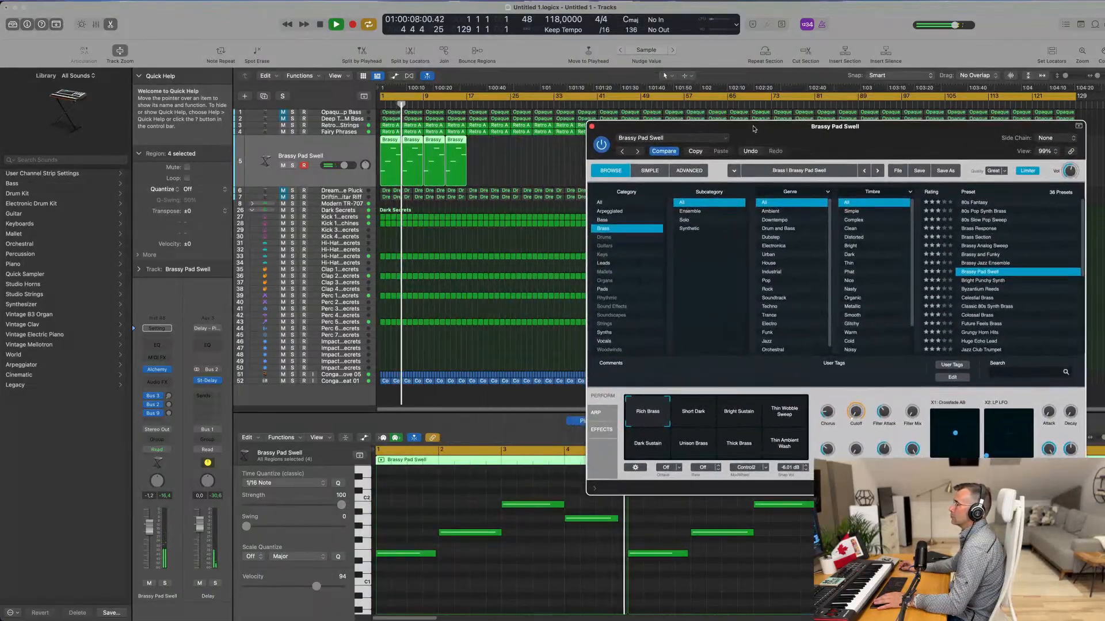
click(274, 138)
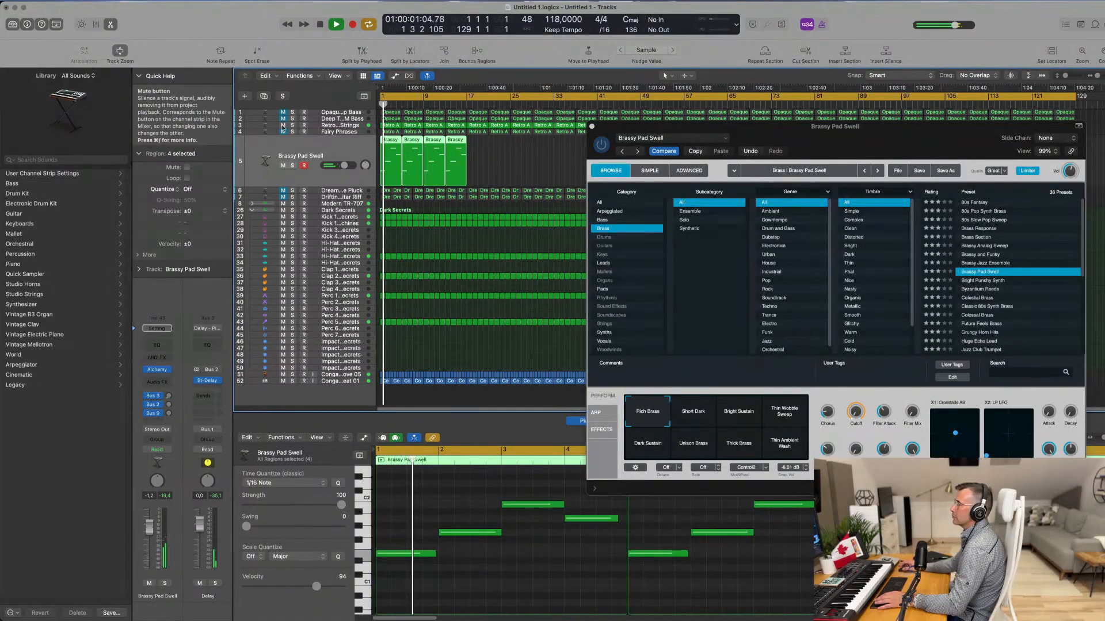
click(283, 132)
key(Return)
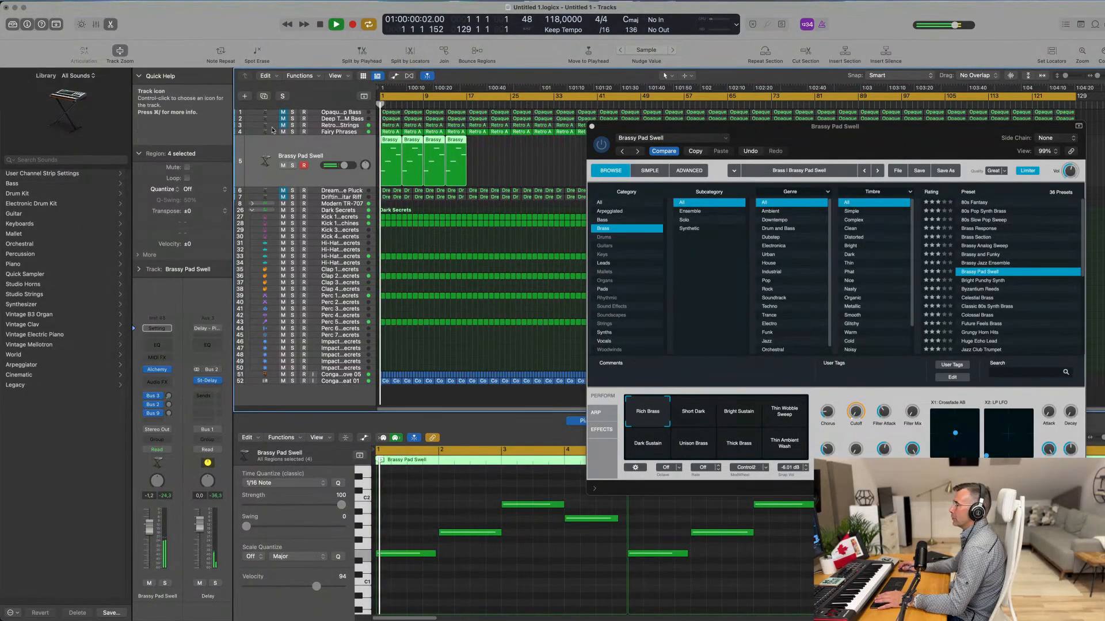
click(340, 198)
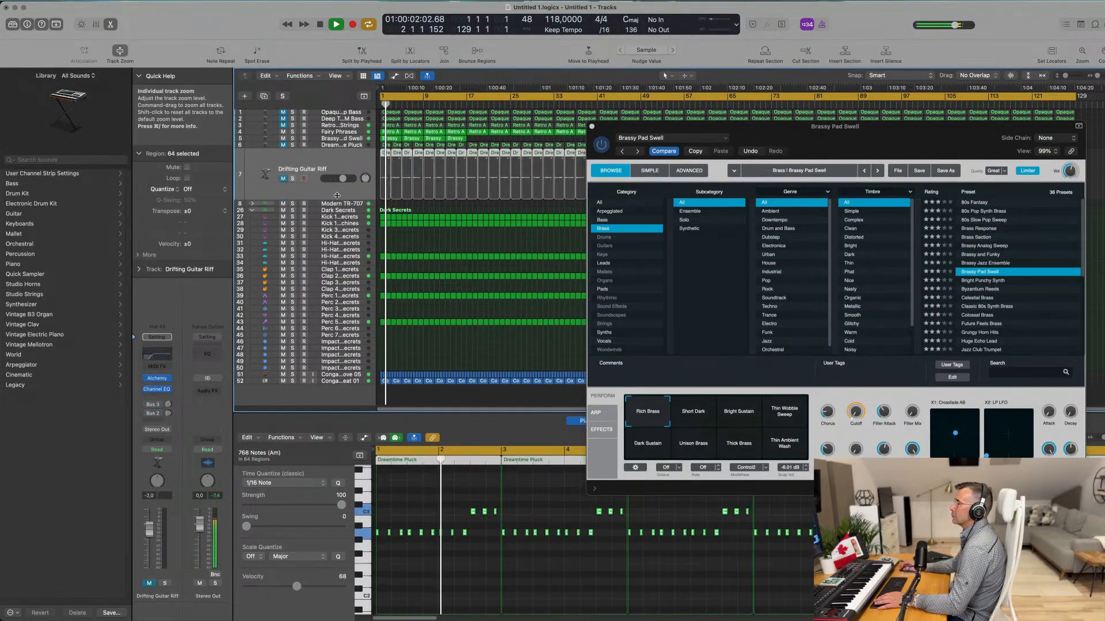
click(282, 179)
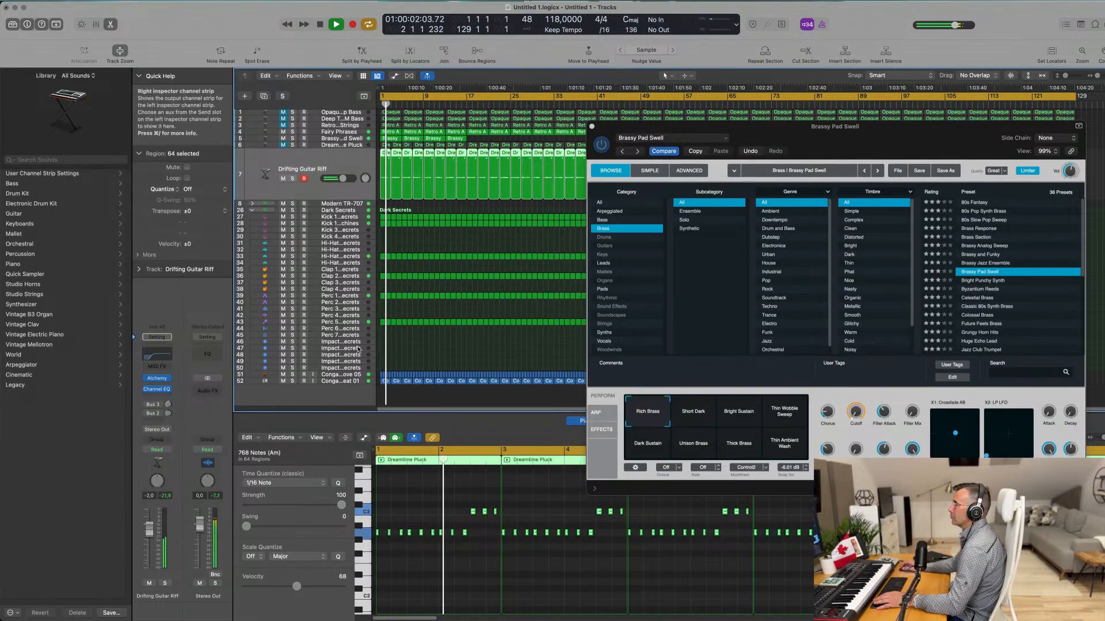
drag(886, 131, 723, 234)
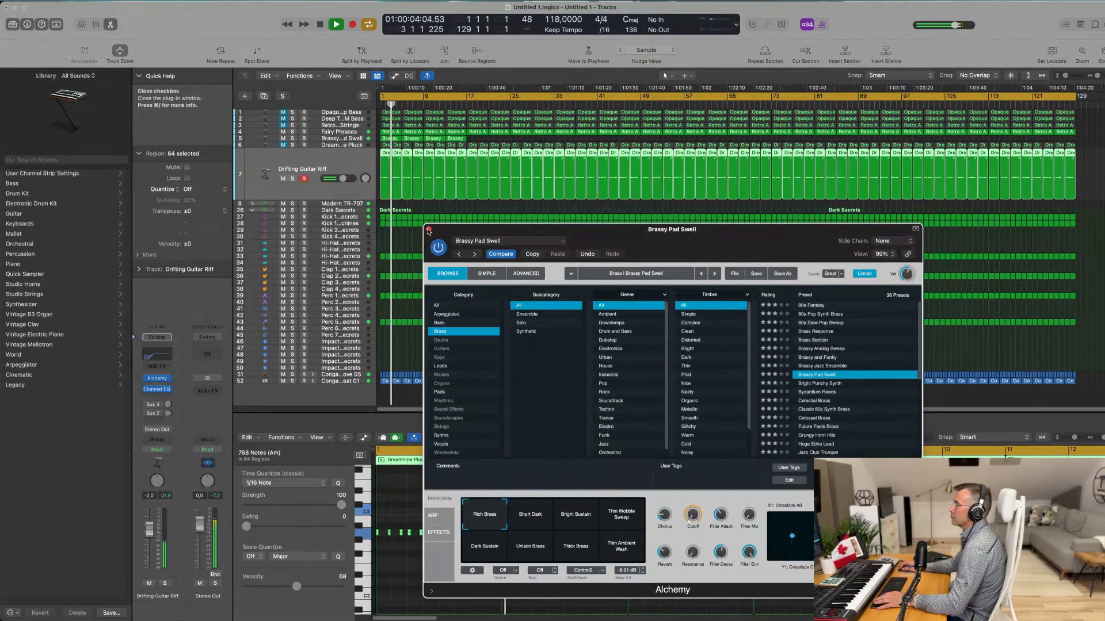
click(428, 232)
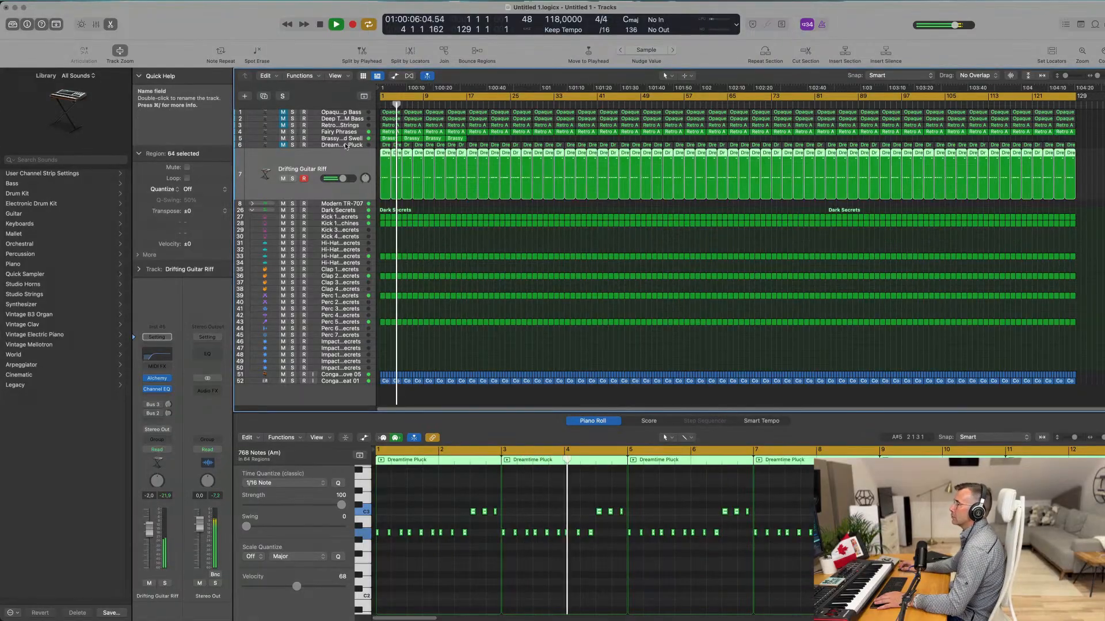
Step: Try the Dreamtime Pluck track unmuted in the mix, and mute it again
key(Up)
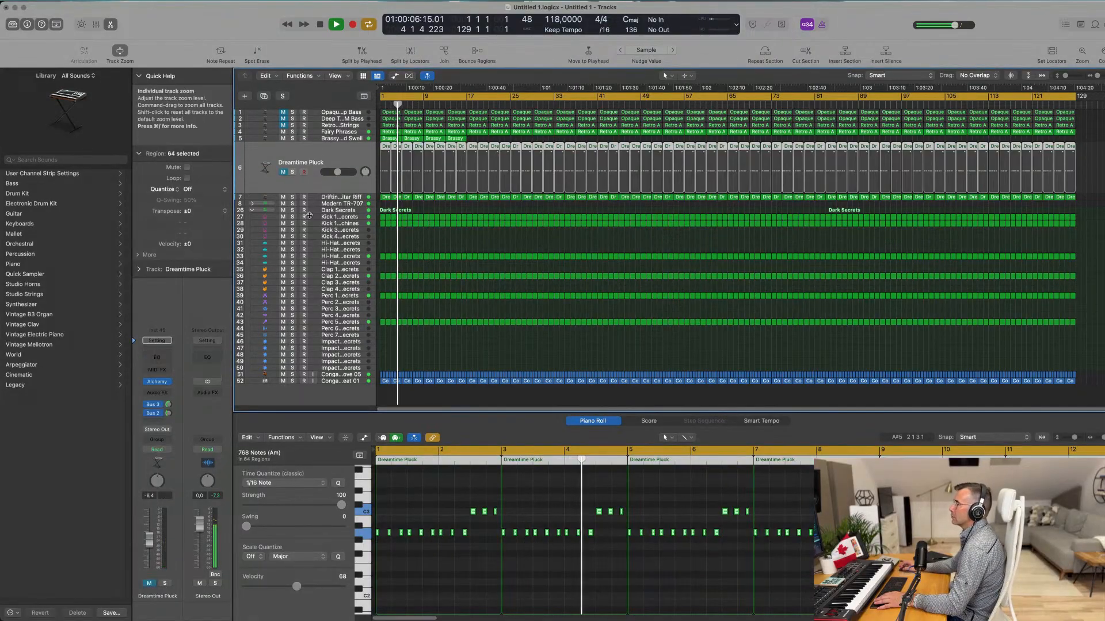
click(283, 173)
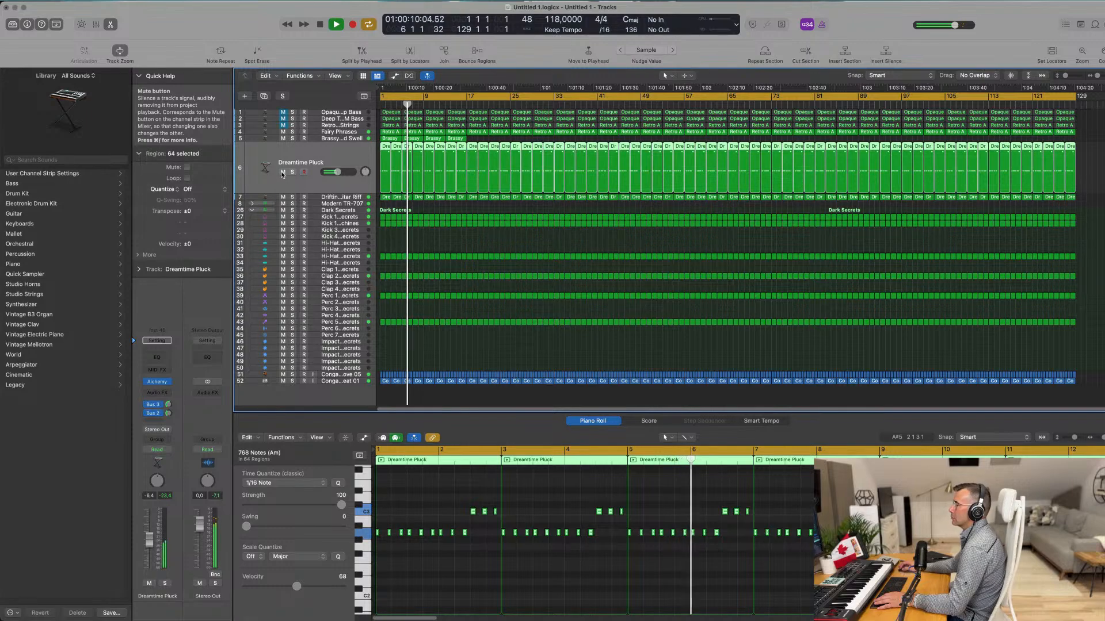
click(283, 172)
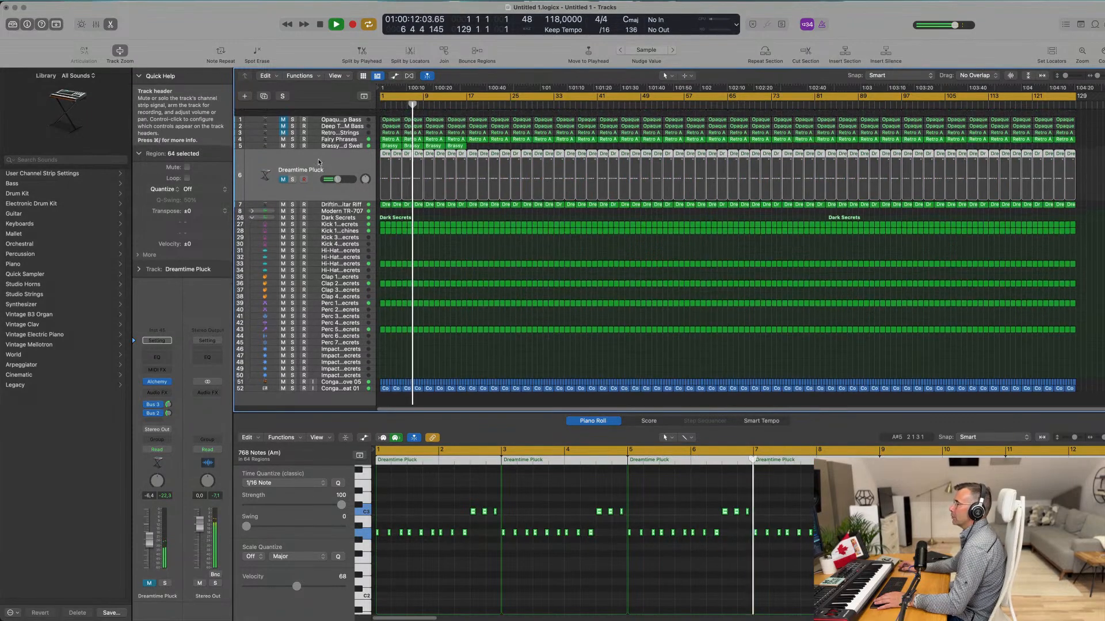
Step: Unmute the Retro Analog Synth Strings track and restart playback from the beginning
click(351, 125)
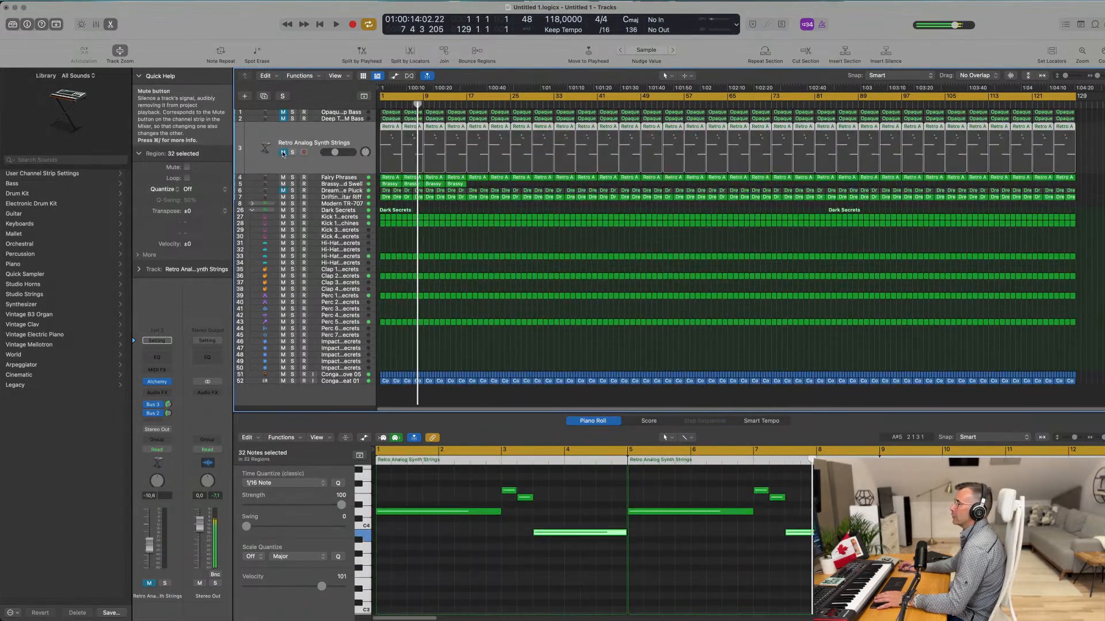
key(space)
key(space)
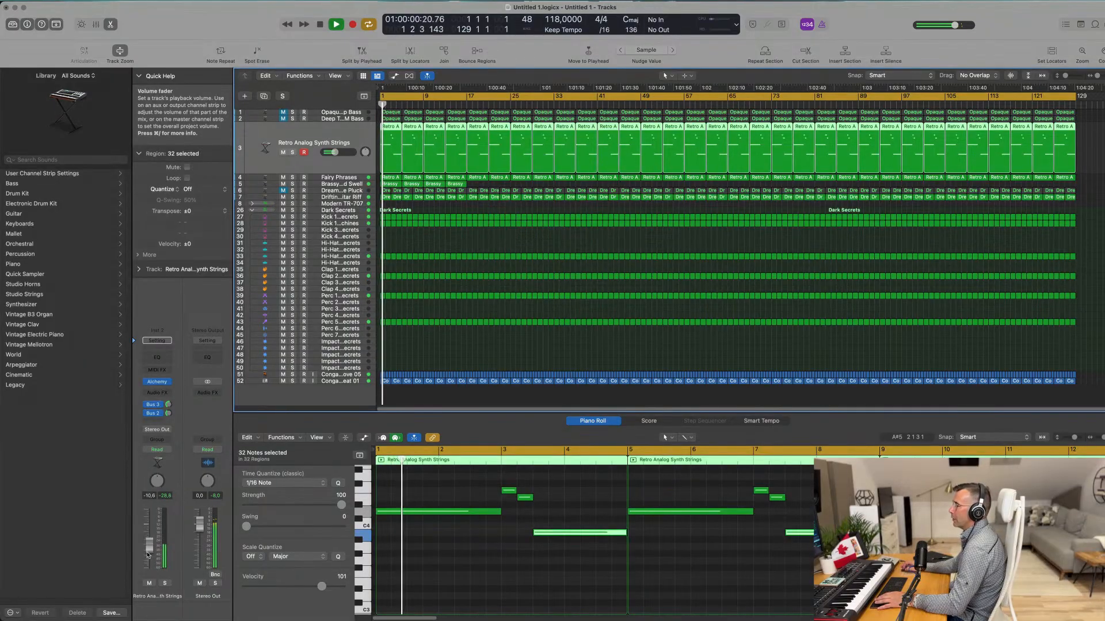
Step: Lower the Retro Analog Synth Strings volume to -15.6 dB and cut its low frequencies with a Channel EQ low-cut filter
click(157, 358)
click(378, 156)
drag(370, 209, 587, 202)
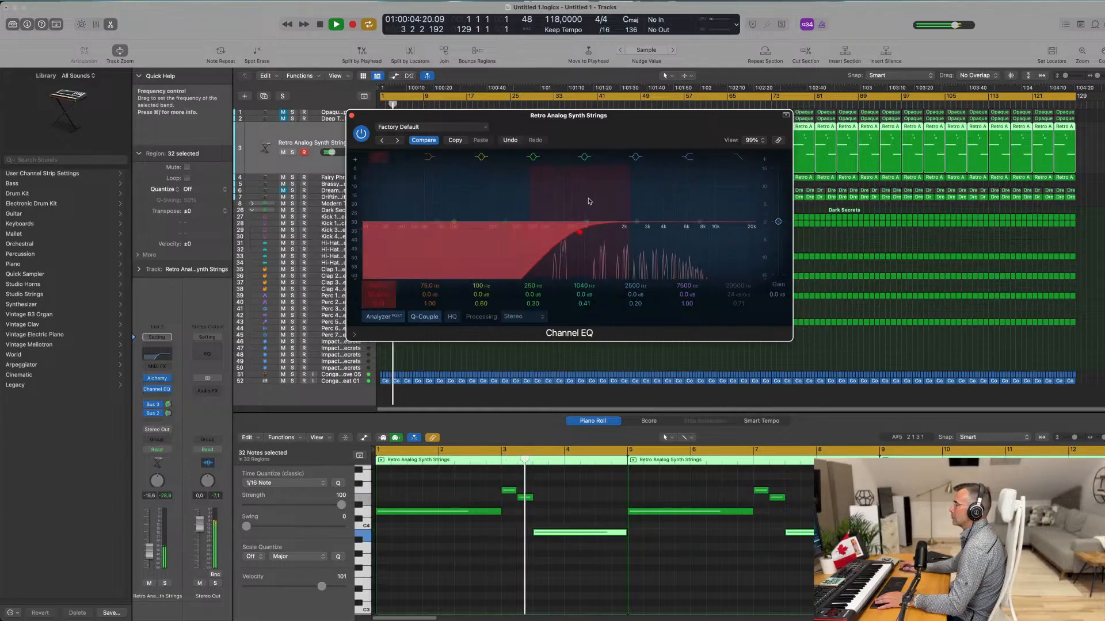
click(352, 115)
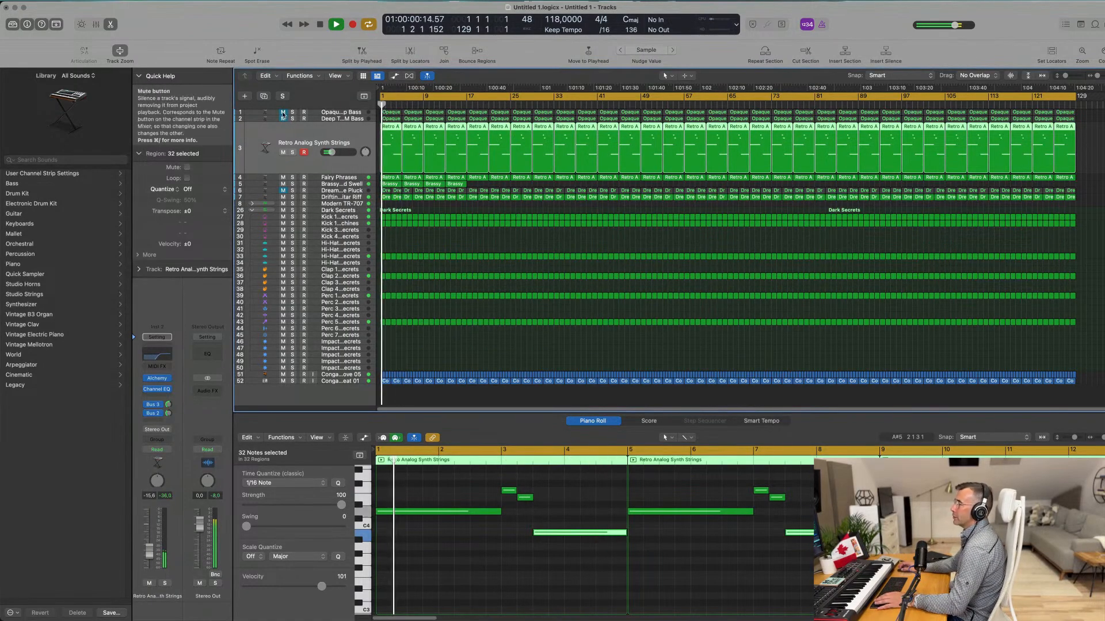
Step: Audition both bass tracks unmuted with the mix, mute the Opaque bass track again and toggle the solo state
drag(283, 114, 282, 119)
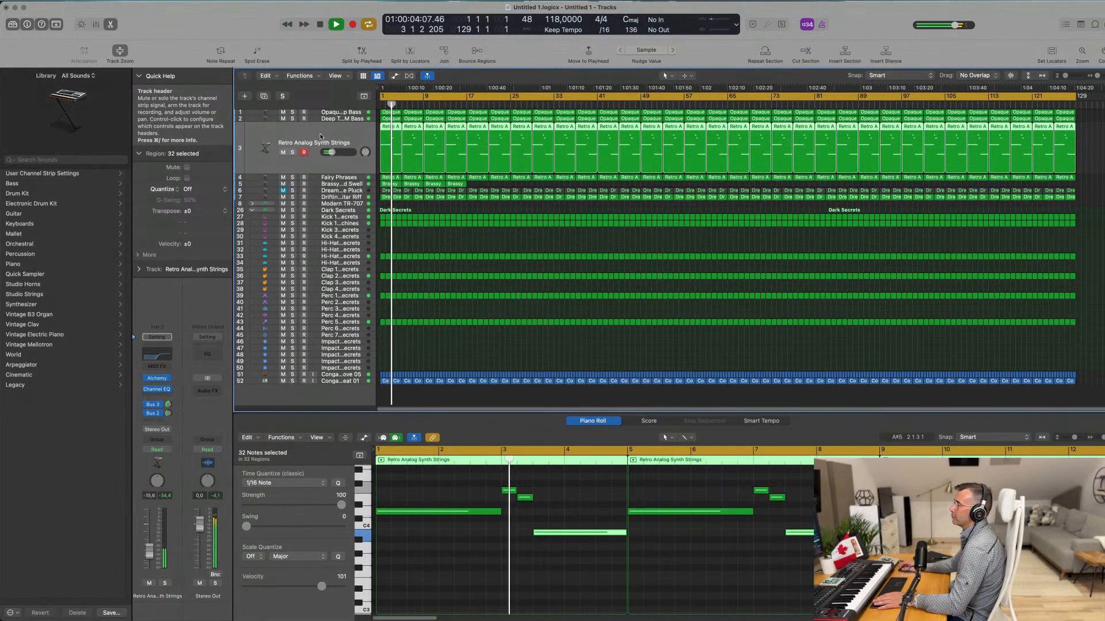
key(space)
drag(282, 113, 282, 119)
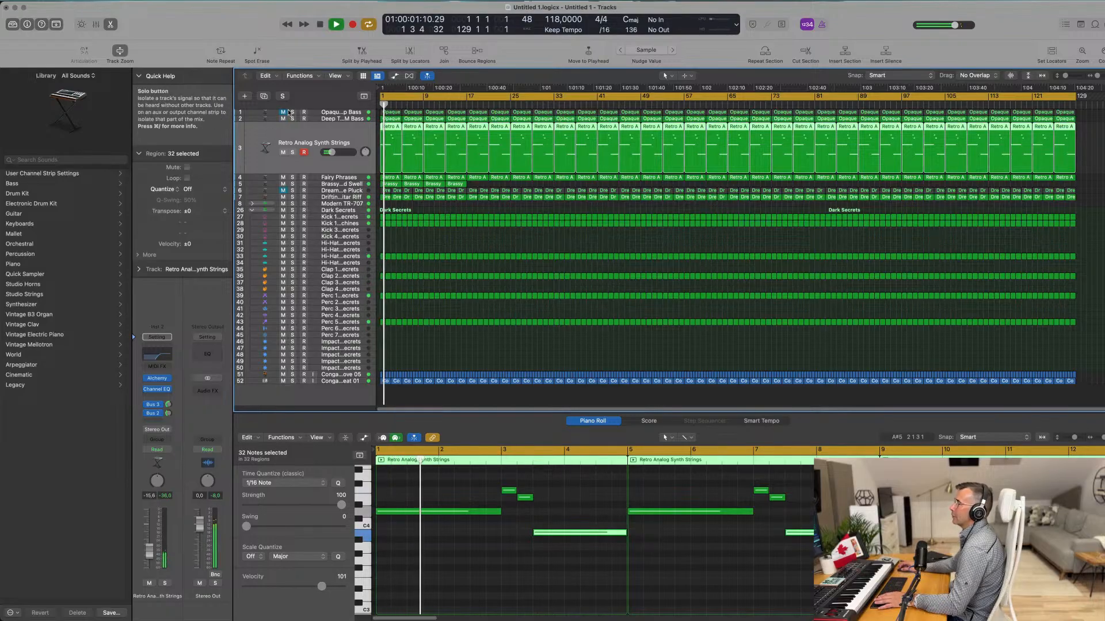
click(292, 113)
click(283, 96)
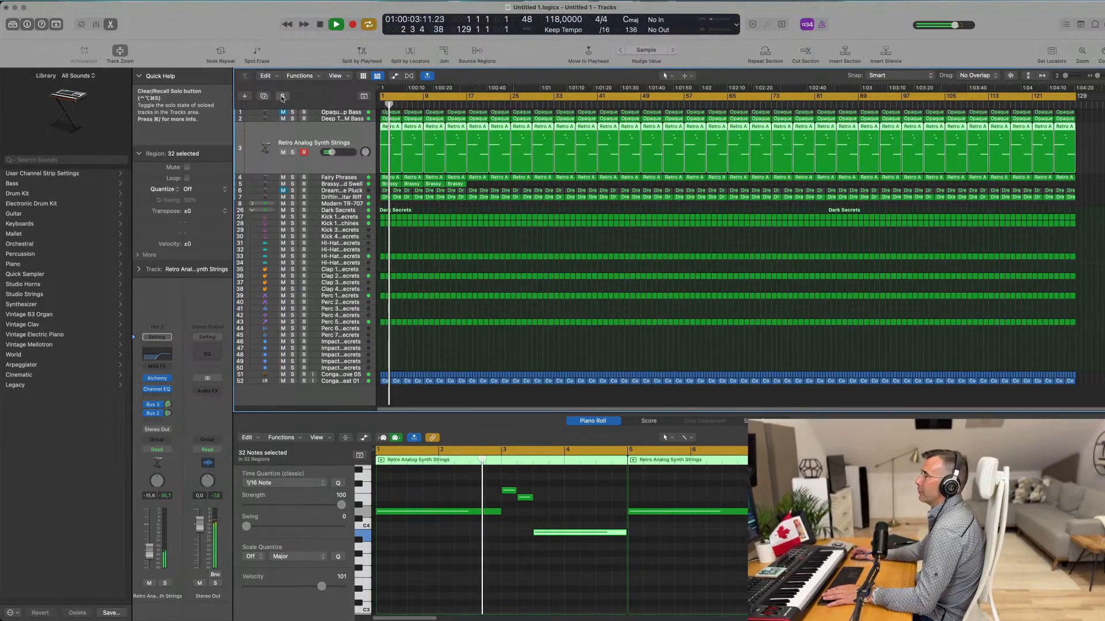
click(283, 96)
click(283, 96)
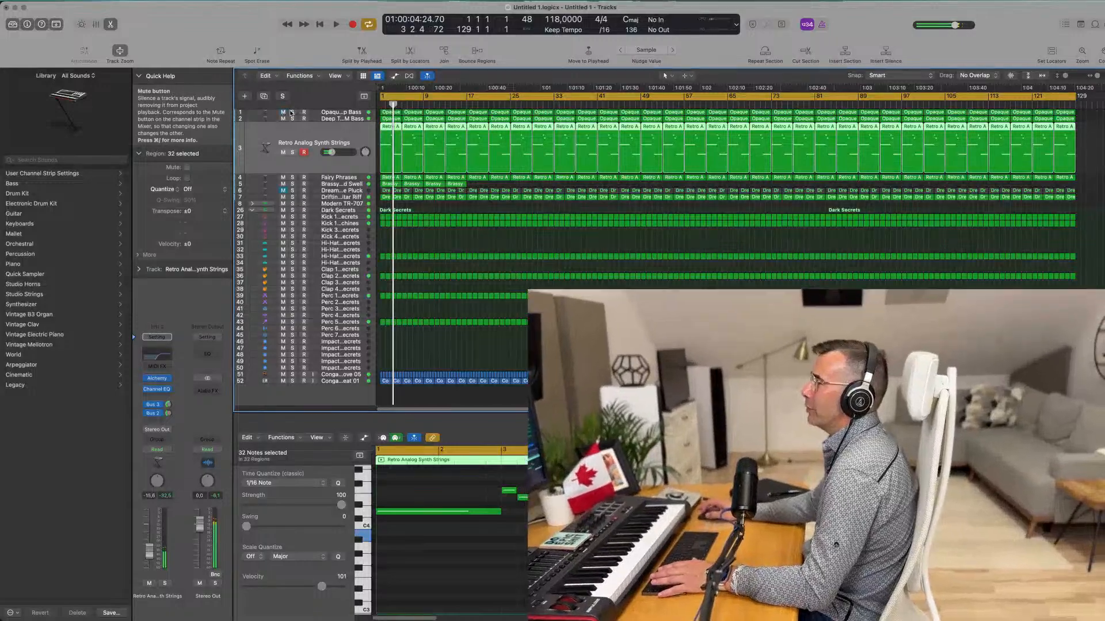